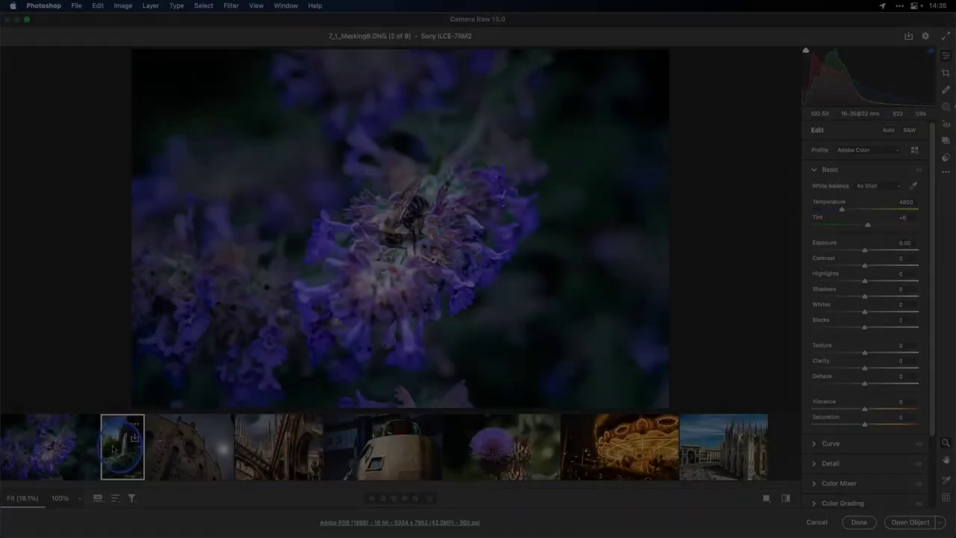
Step through the filmstrip photos, from the second photo to the Milan cathedral square
{"action": "left_click", "coordinate": [118, 442]}
{"action": "left_click", "coordinate": [175, 447]}
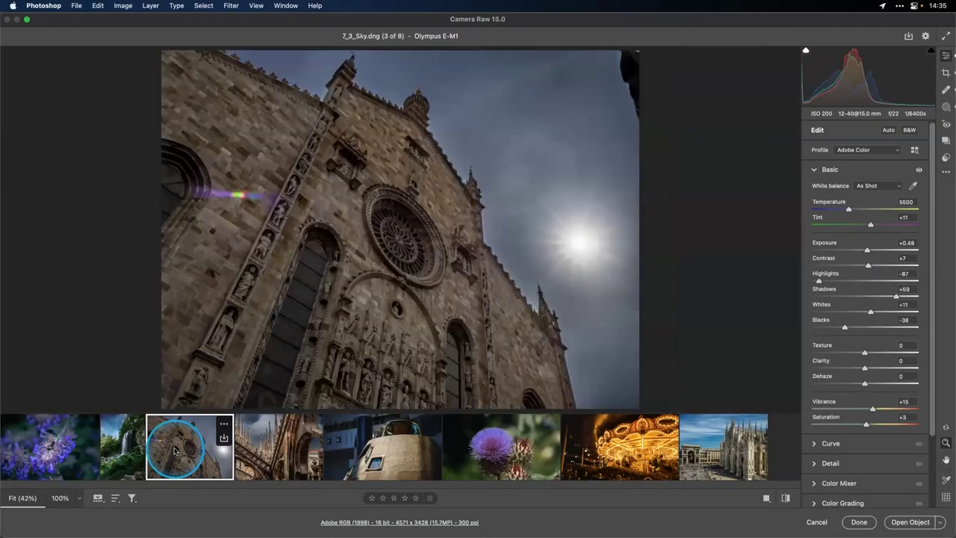
{"action": "left_click", "coordinate": [276, 447]}
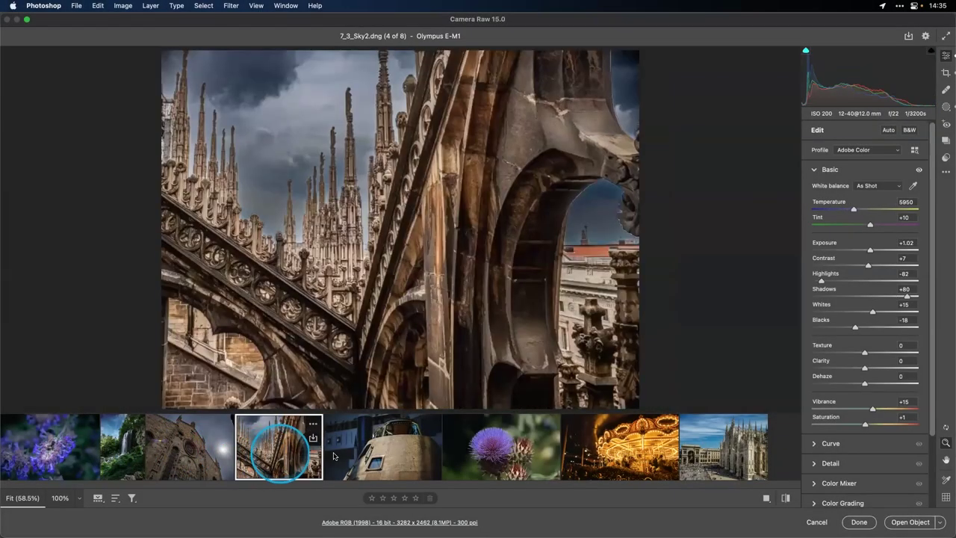
{"action": "left_click", "coordinate": [340, 453]}
{"action": "left_click", "coordinate": [480, 452]}
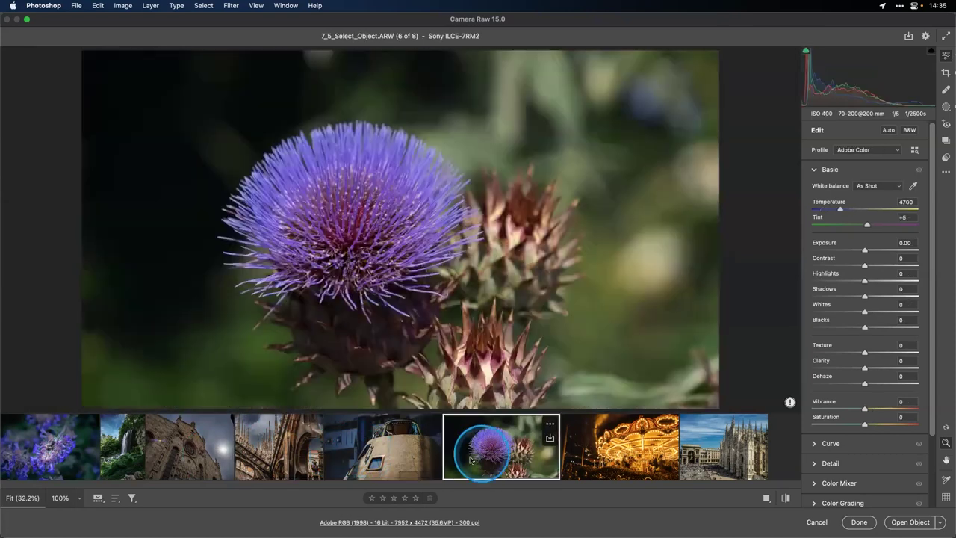
{"action": "left_click", "coordinate": [601, 457]}
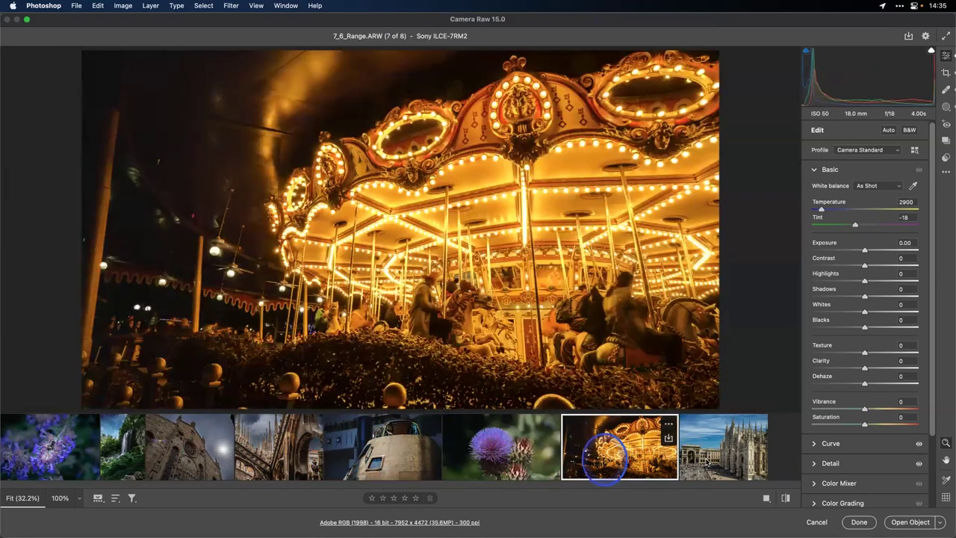
{"action": "left_click", "coordinate": [706, 462]}
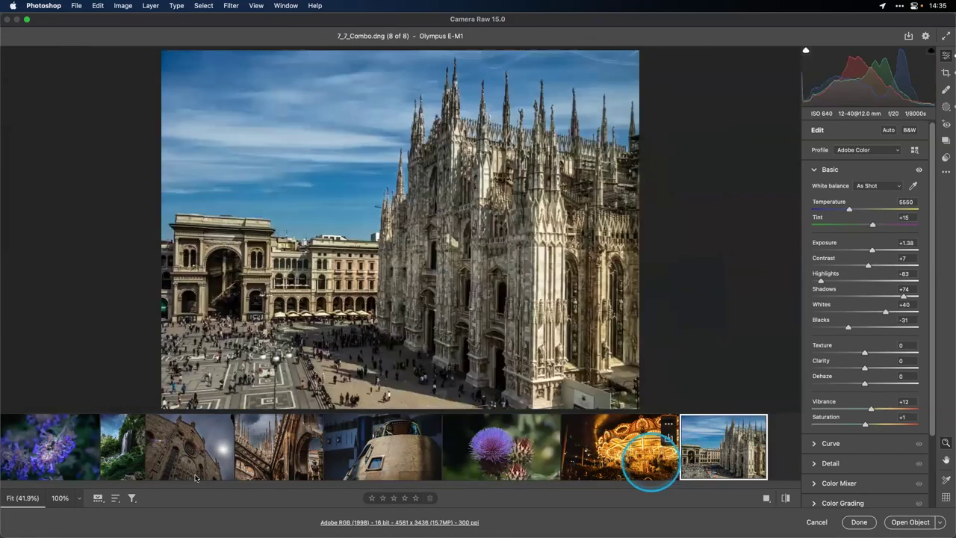
Select all eight photos, reveal the reset options, then show the bee on purple flowers
{"action": "left_click", "coordinate": [72, 460], "text": "shift"}
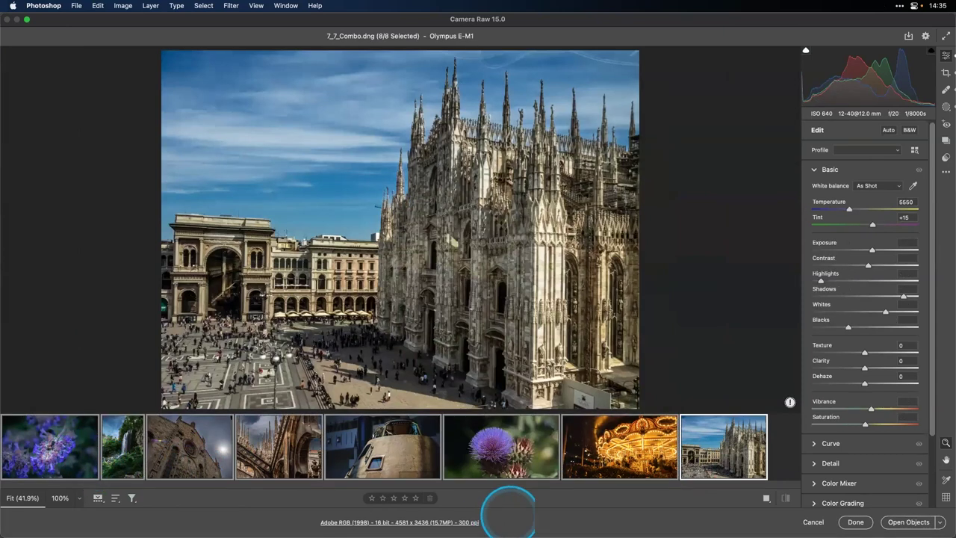
{"action": "key", "text": "alt"}
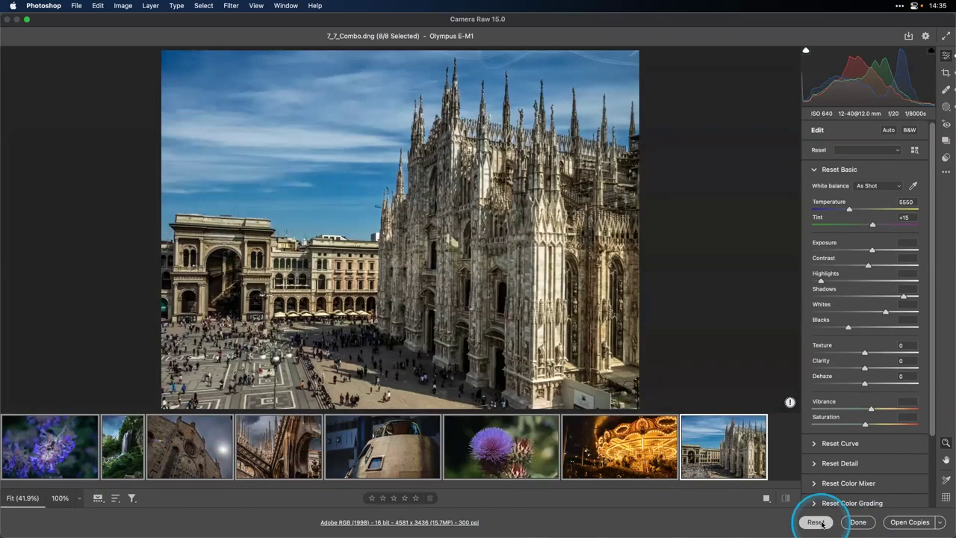
{"action": "left_click", "coordinate": [44, 441]}
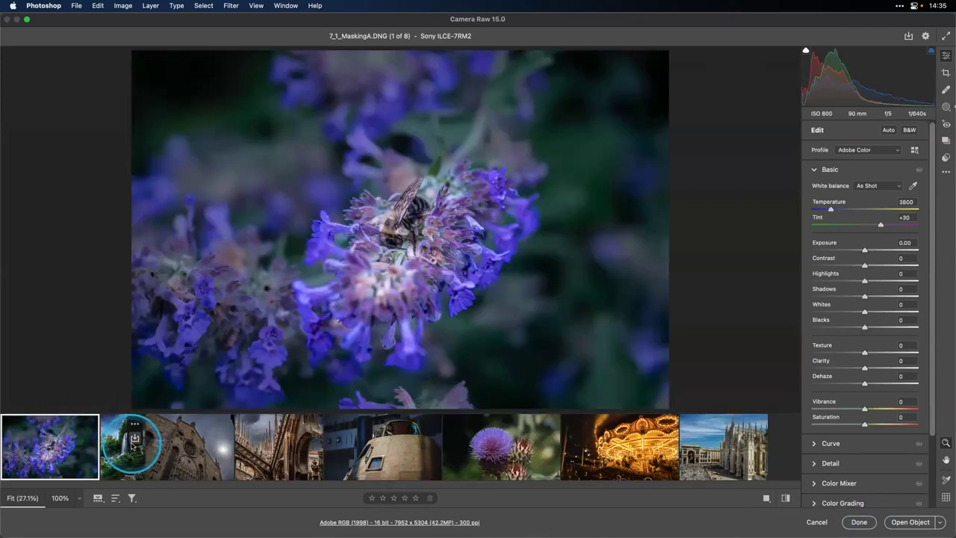
Show the waterfall photo's masks and delete Mask 1
{"action": "left_click", "coordinate": [126, 447]}
{"action": "key", "text": "Escape"}
{"action": "left_click", "coordinate": [124, 446]}
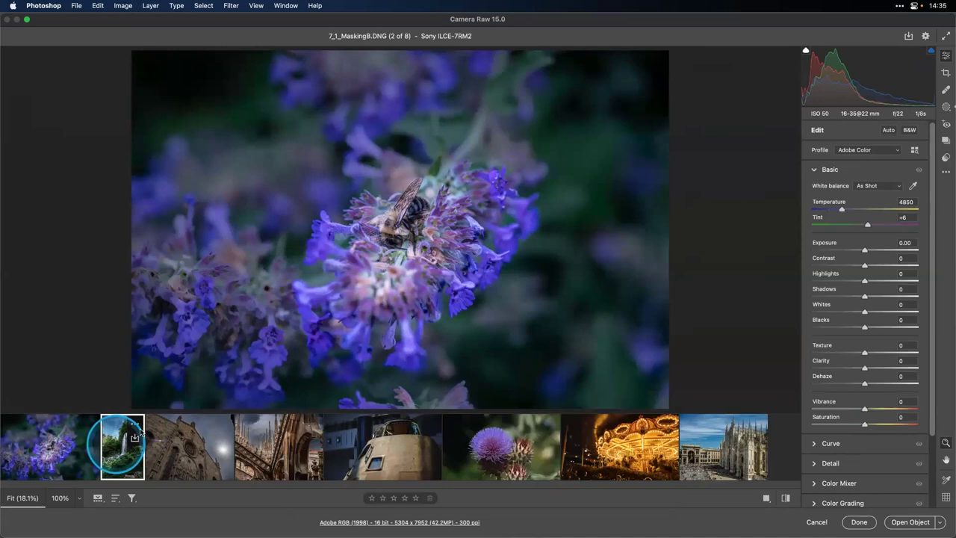
{"action": "left_click", "coordinate": [946, 123]}
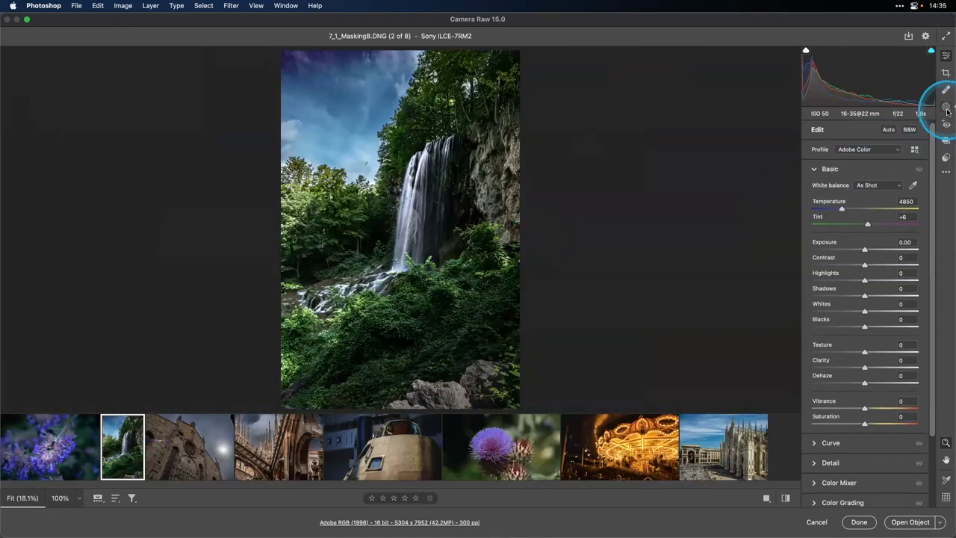
{"action": "left_click", "coordinate": [947, 109]}
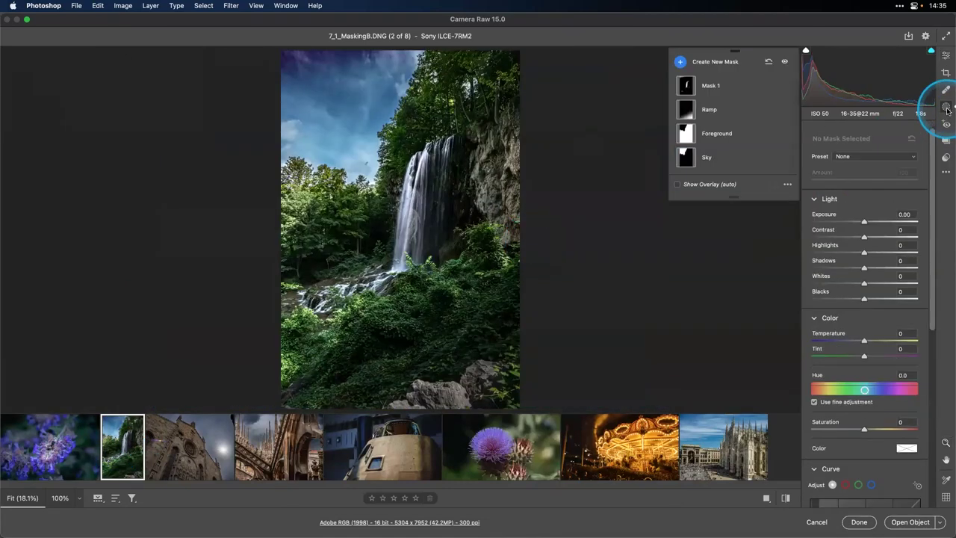
{"action": "left_click", "coordinate": [763, 88]}
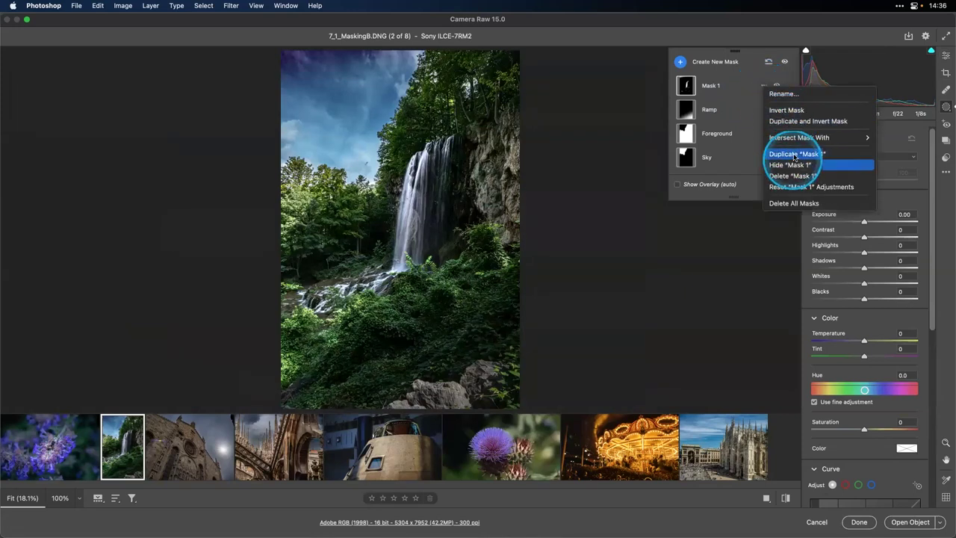
{"action": "left_click", "coordinate": [792, 176]}
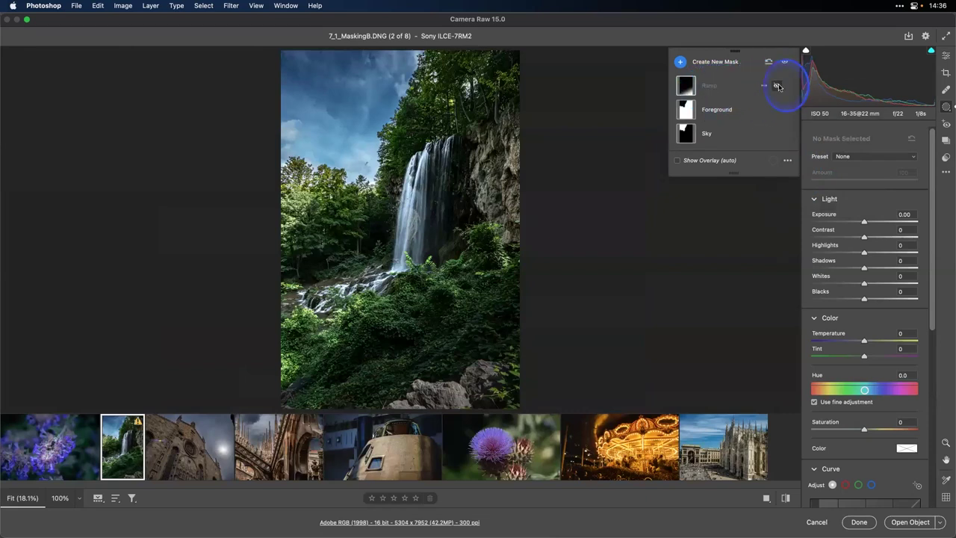
Hide the Ramp, Foreground and Sky masks, then select Ramp and its options
{"action": "left_click", "coordinate": [777, 86]}
{"action": "left_click", "coordinate": [778, 109]}
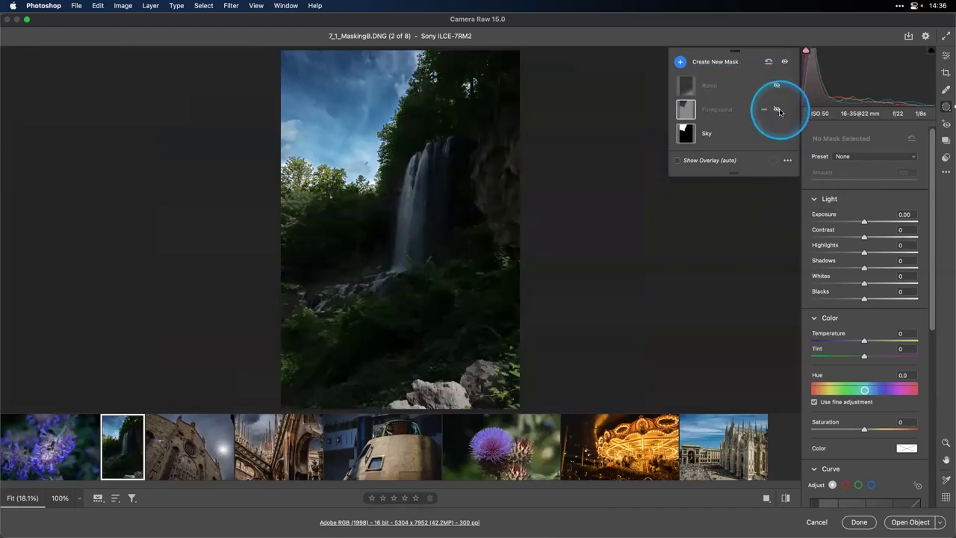
{"action": "left_click", "coordinate": [778, 133]}
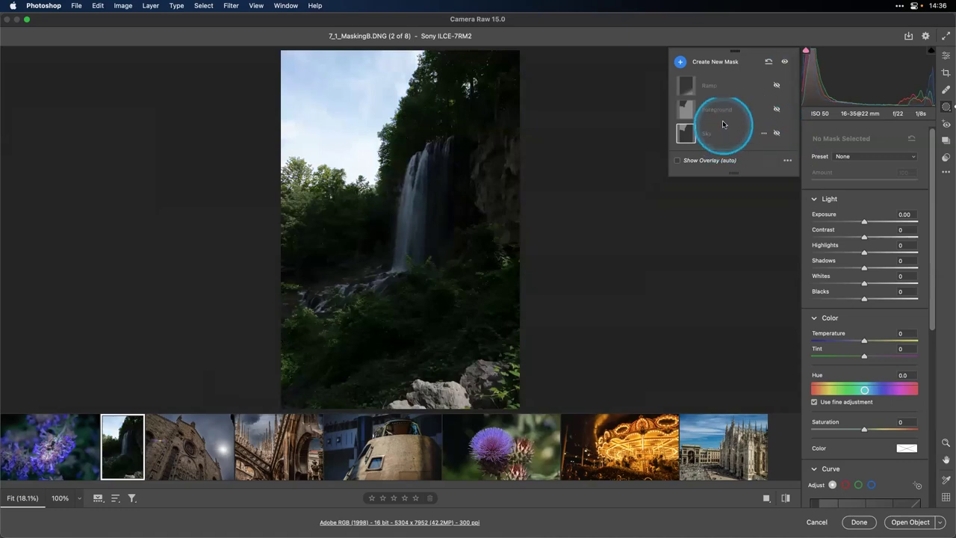
{"action": "left_click", "coordinate": [712, 95]}
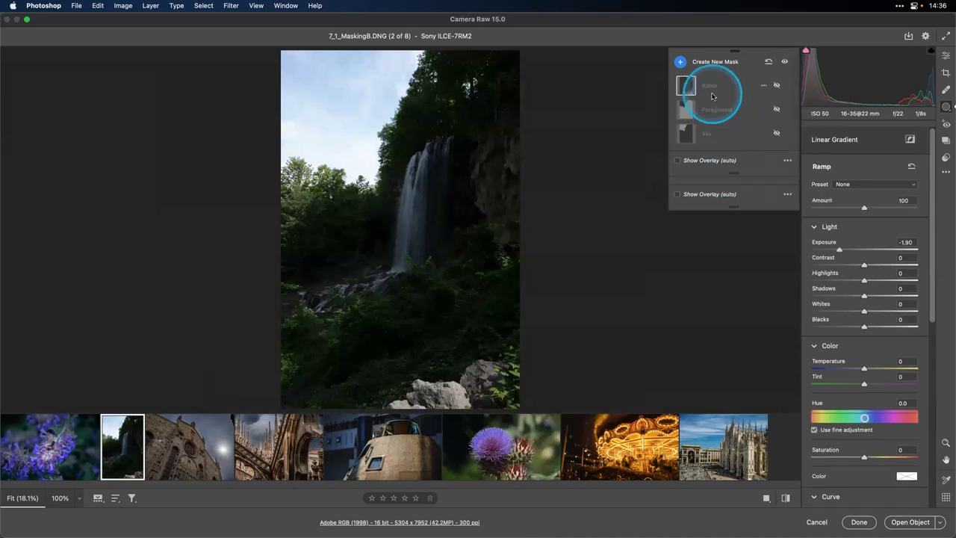
{"action": "left_click", "coordinate": [763, 87]}
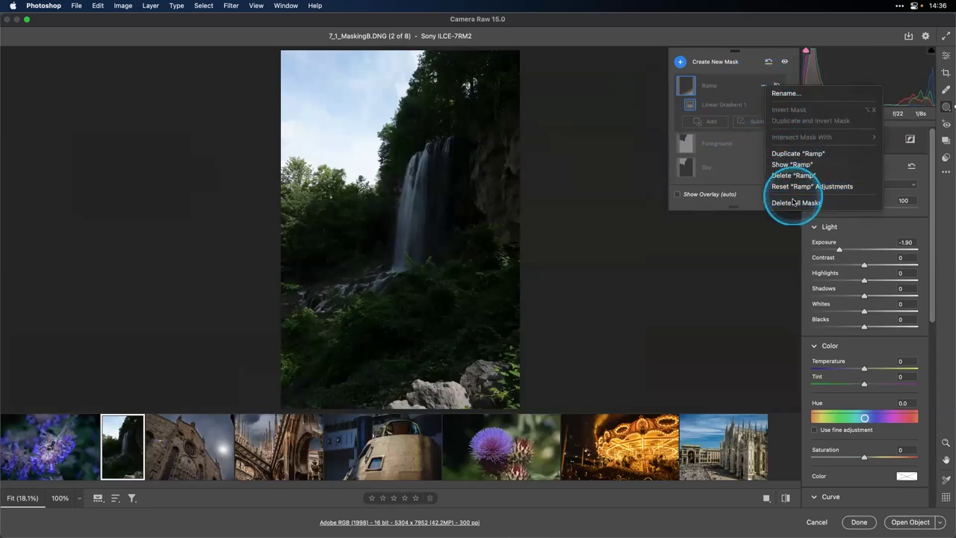
Replace all masks with a sky mask: lower exposure and highlights, Sharpness +22, Clarity +49
{"action": "left_click", "coordinate": [796, 203]}
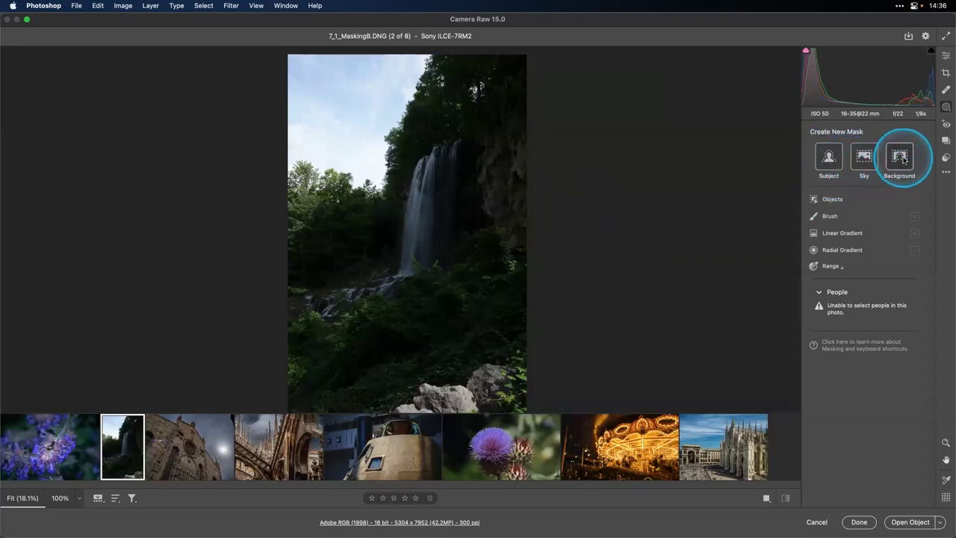
{"action": "left_click", "coordinate": [865, 159]}
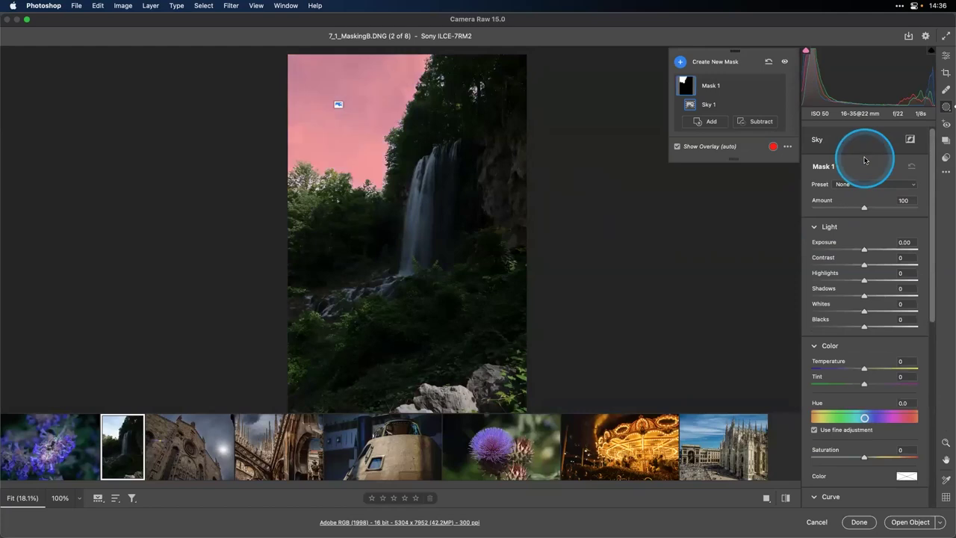
{"action": "left_click_drag", "start_coordinate": [865, 249], "coordinate": [835, 250]}
{"action": "left_click_drag", "start_coordinate": [863, 280], "coordinate": [889, 332]}
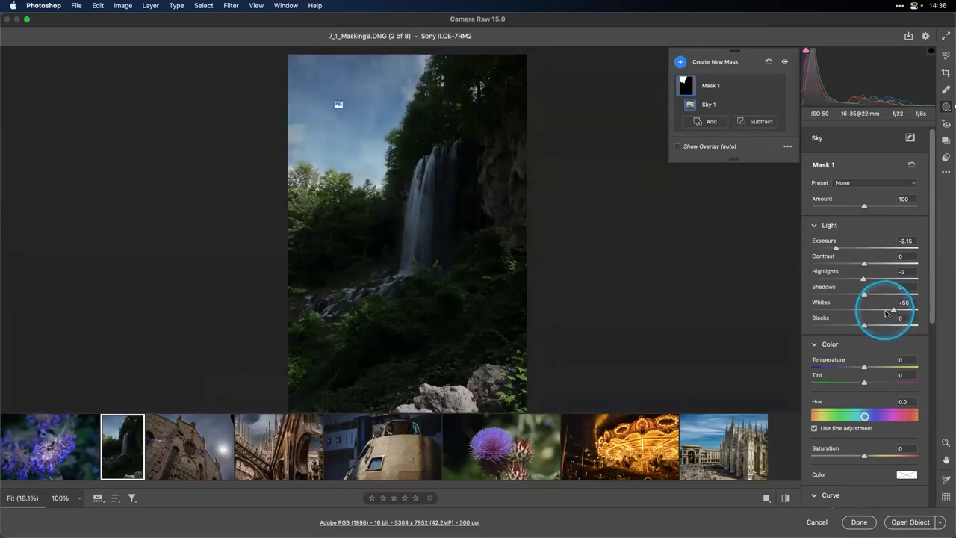
{"action": "scroll", "coordinate": [890, 344], "scroll_direction": "down", "scroll_amount": 5}
{"action": "scroll", "coordinate": [896, 360], "scroll_direction": "down", "scroll_amount": 4}
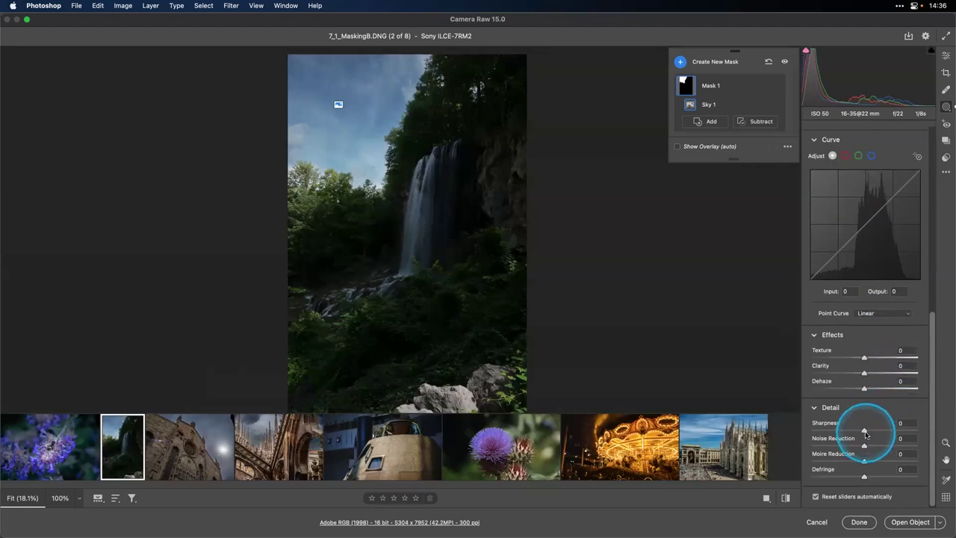
{"action": "left_click_drag", "start_coordinate": [878, 434], "coordinate": [876, 432]}
{"action": "left_click_drag", "start_coordinate": [868, 376], "coordinate": [891, 377]}
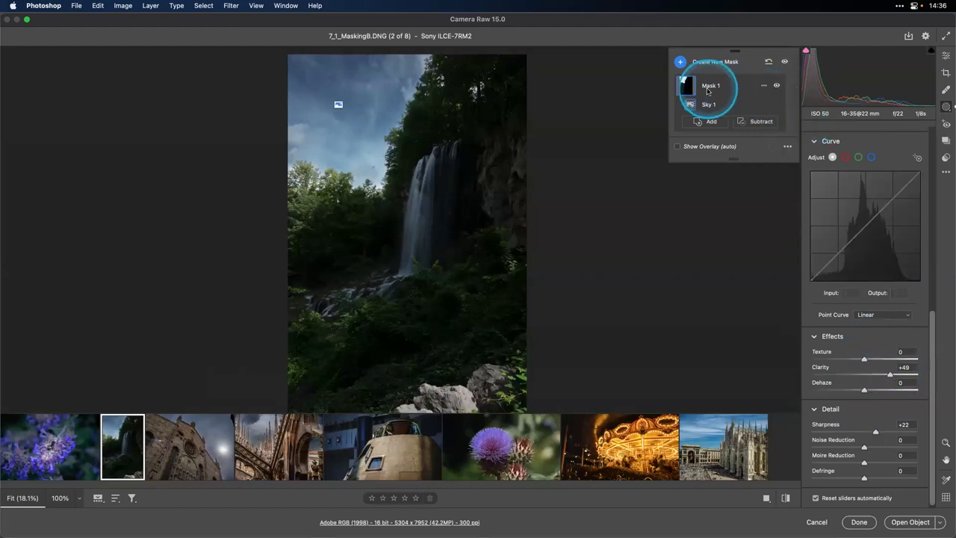
Rename the new sky mask to 'Sky'
{"action": "double_click", "coordinate": [709, 86]}
{"action": "type", "text": "Sky"}
{"action": "key", "text": "Return"}
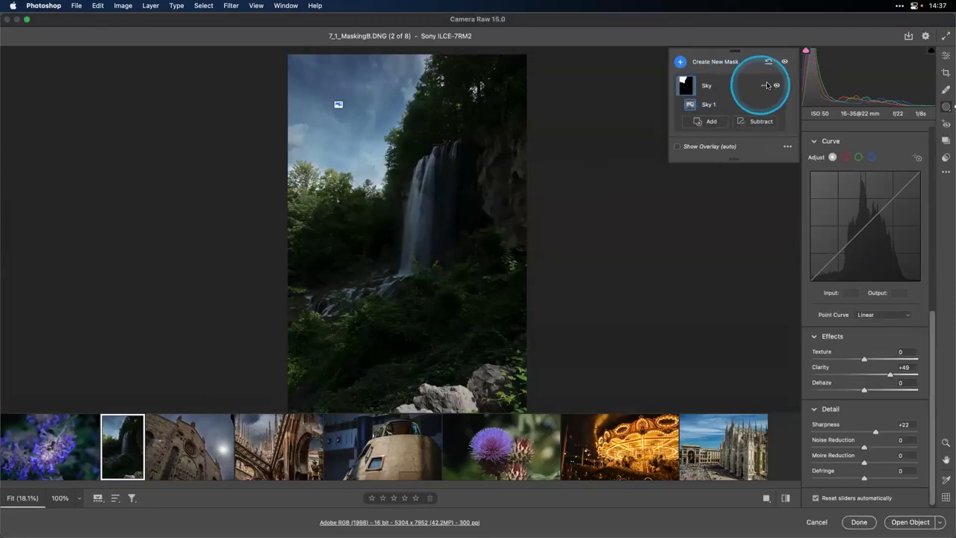
Duplicate the Sky mask as an inverted copy and rename it 'Foreground'
{"action": "left_click", "coordinate": [763, 86]}
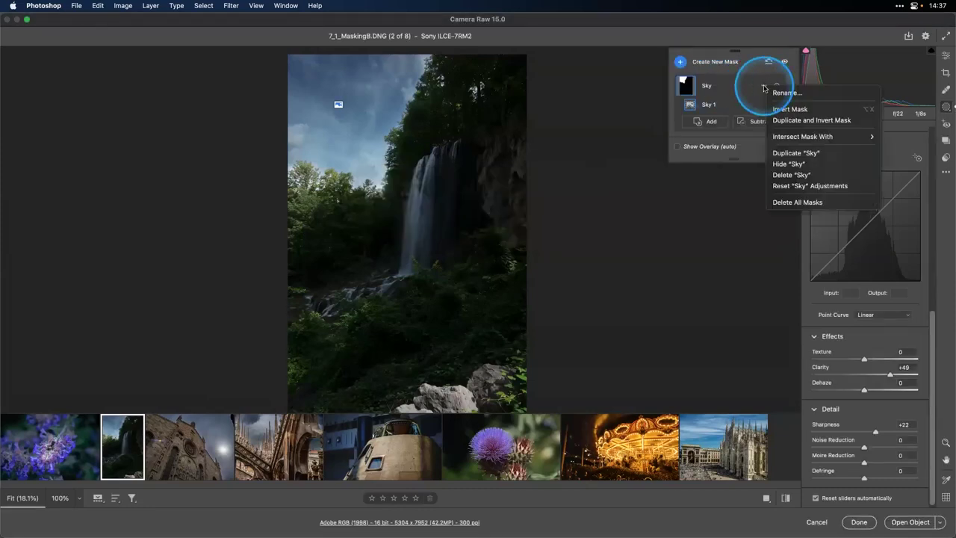
{"action": "left_click", "coordinate": [786, 120]}
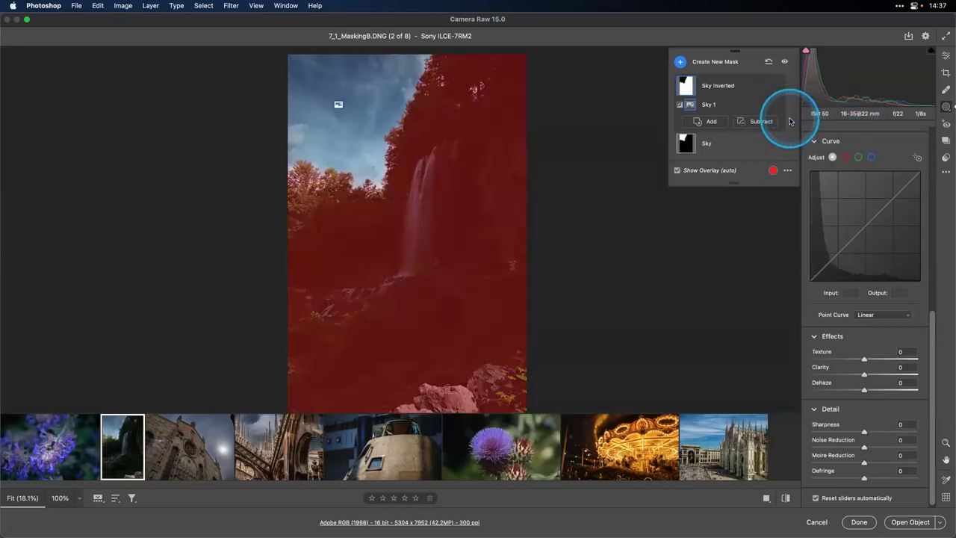
{"action": "double_click", "coordinate": [722, 91]}
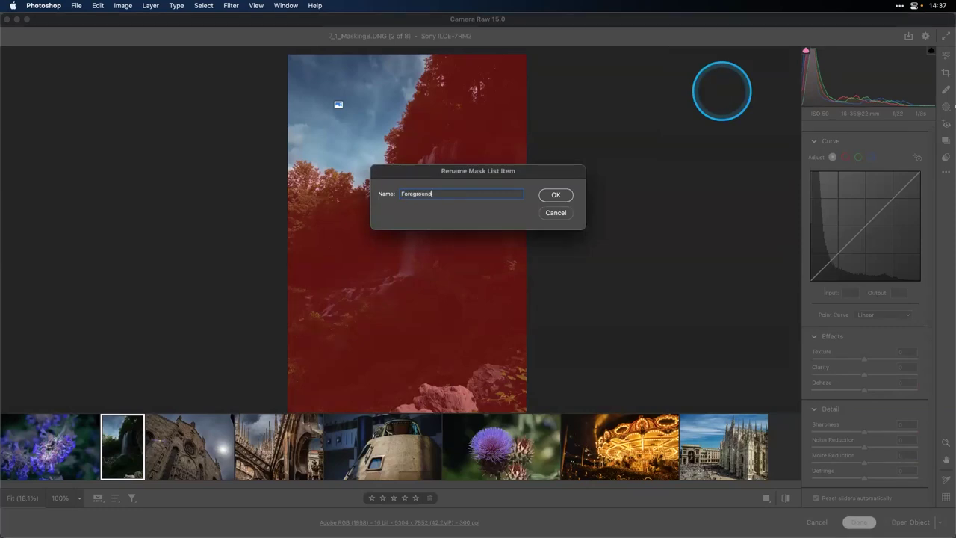
{"action": "type", "text": "Foreground"}
{"action": "key", "text": "Return"}
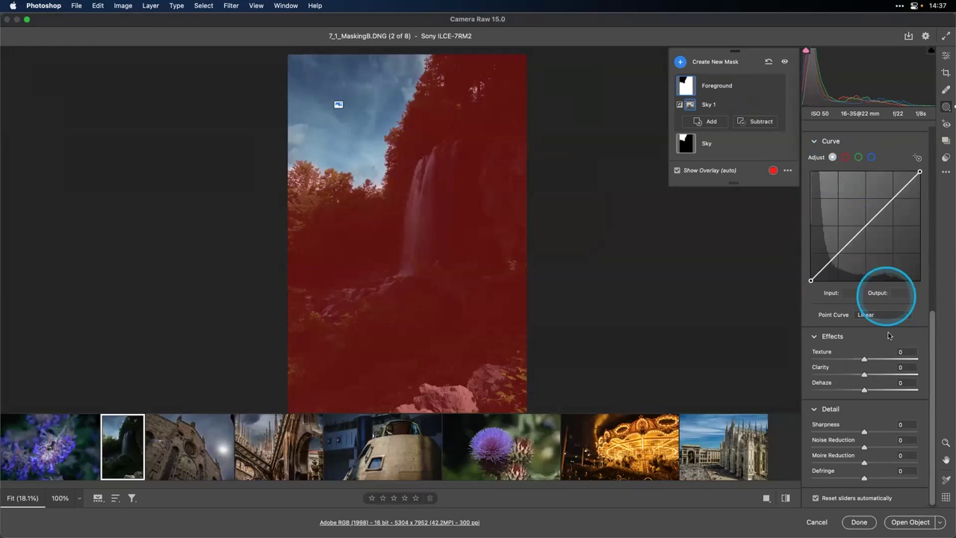
Raise the Foreground mask's exposure to +1.30 and add Clarity +33
{"action": "scroll", "coordinate": [894, 347], "scroll_direction": "up", "scroll_amount": 5}
{"action": "scroll", "coordinate": [895, 346], "scroll_direction": "up", "scroll_amount": 5}
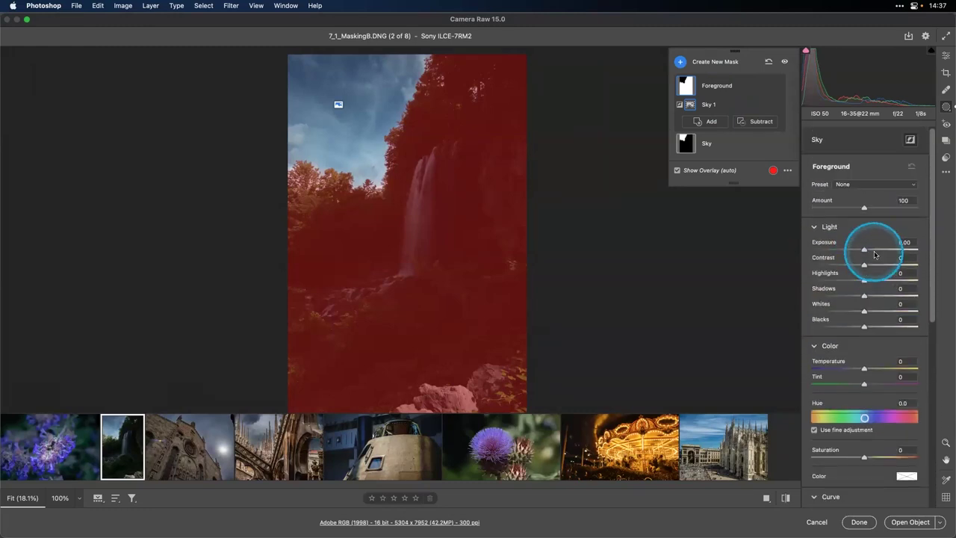
{"action": "left_click_drag", "start_coordinate": [863, 251], "coordinate": [882, 251]}
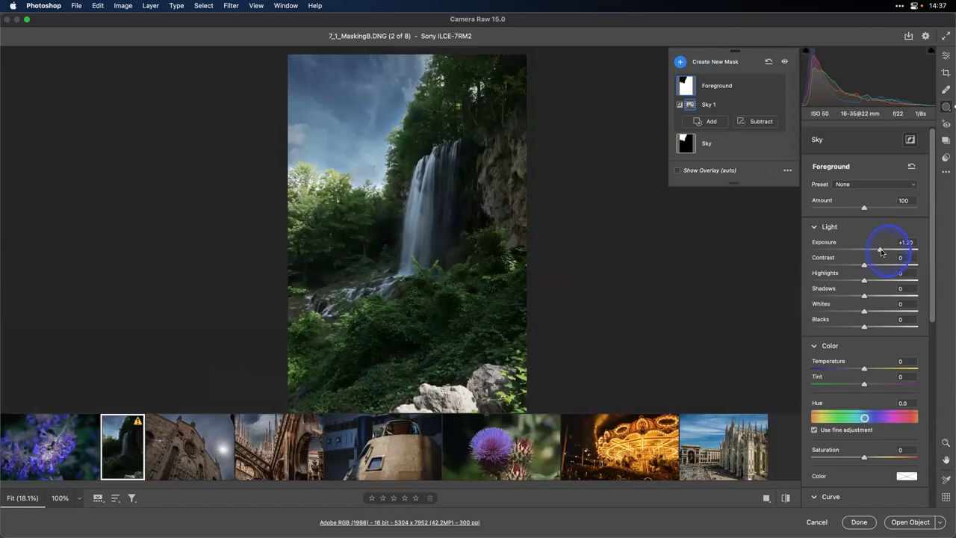
{"action": "left_click_drag", "start_coordinate": [882, 253], "coordinate": [842, 282]}
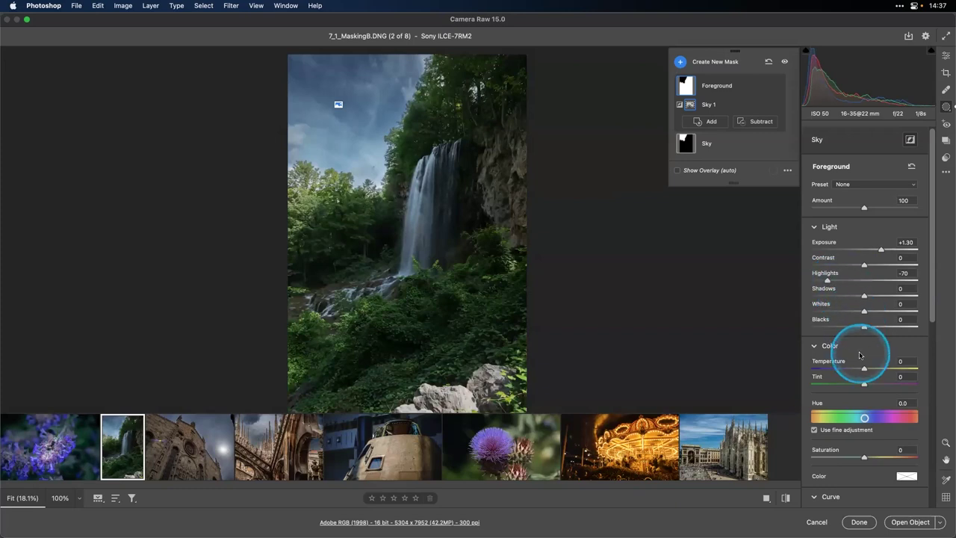
{"action": "scroll", "coordinate": [860, 364], "scroll_direction": "down", "scroll_amount": 10}
{"action": "left_click_drag", "start_coordinate": [865, 398], "coordinate": [884, 400]}
{"action": "scroll", "coordinate": [882, 401], "scroll_direction": "up", "scroll_amount": 10}
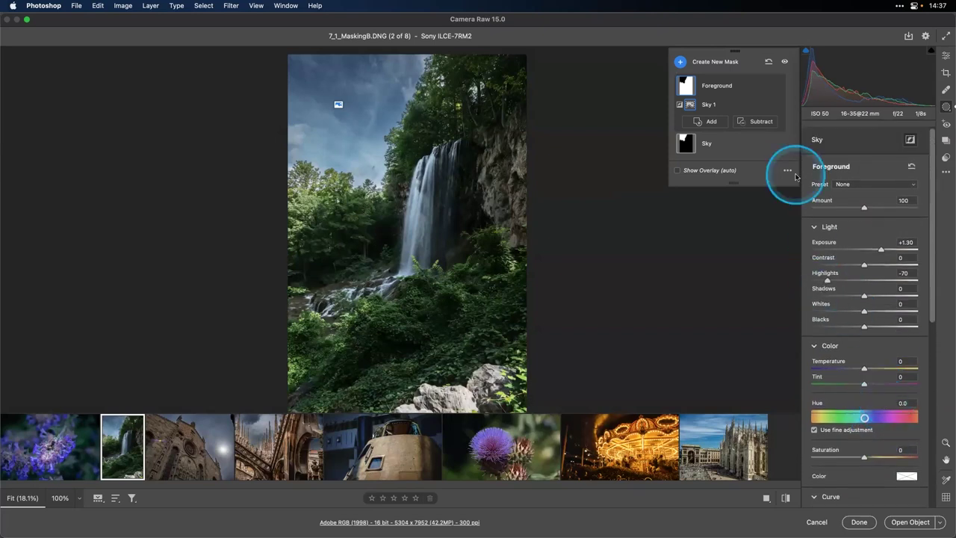
Collapse Light and Color, then add curve points from the photo's tones (input 68, output 71)
{"action": "left_click", "coordinate": [818, 229]}
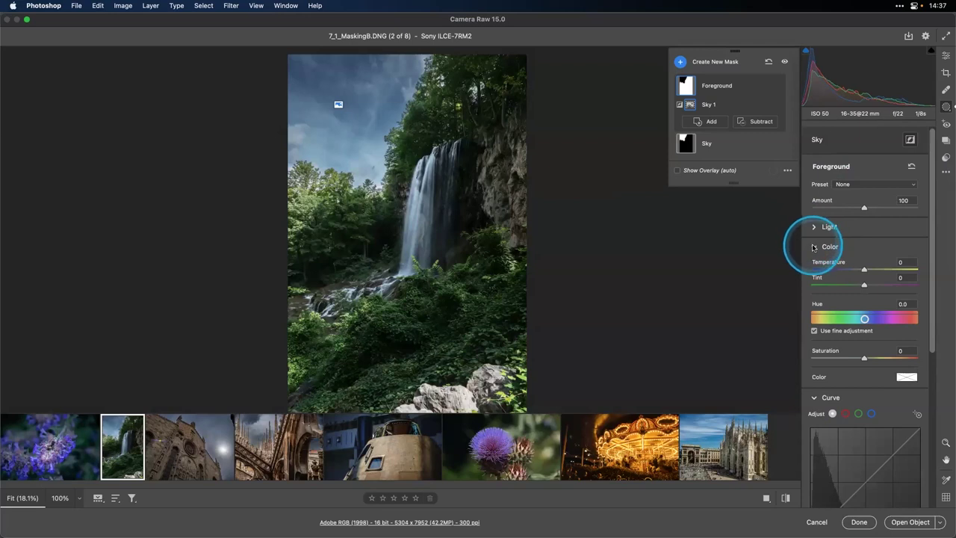
{"action": "left_click", "coordinate": [814, 247]}
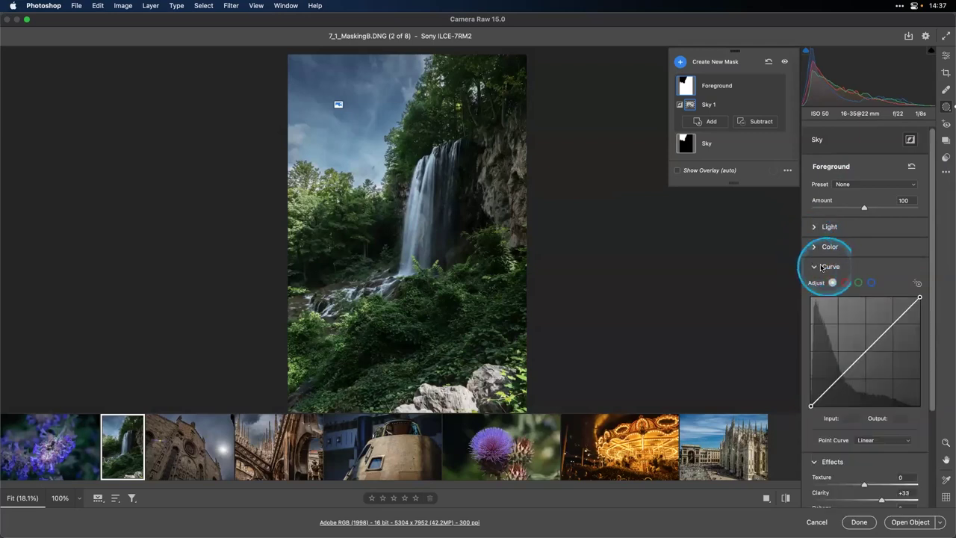
{"action": "left_click_drag", "start_coordinate": [437, 324], "coordinate": [455, 315]}
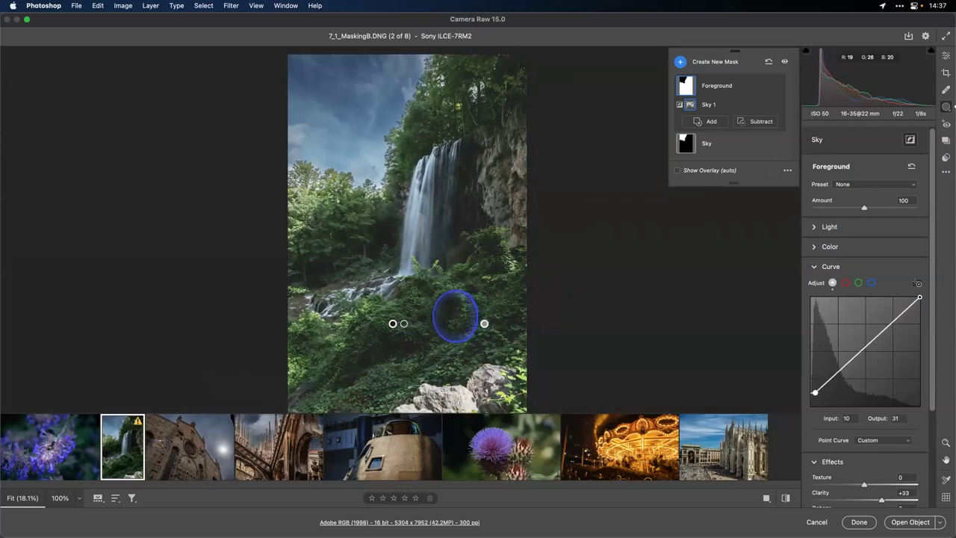
{"action": "left_click_drag", "start_coordinate": [438, 229], "coordinate": [432, 221]}
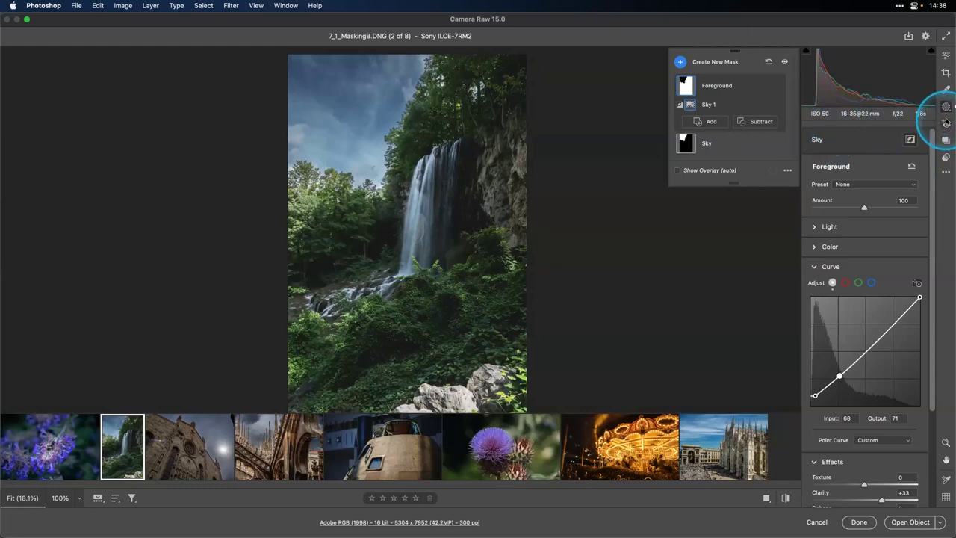
{"action": "left_click", "coordinate": [788, 171]}
{"action": "left_click", "coordinate": [777, 172]}
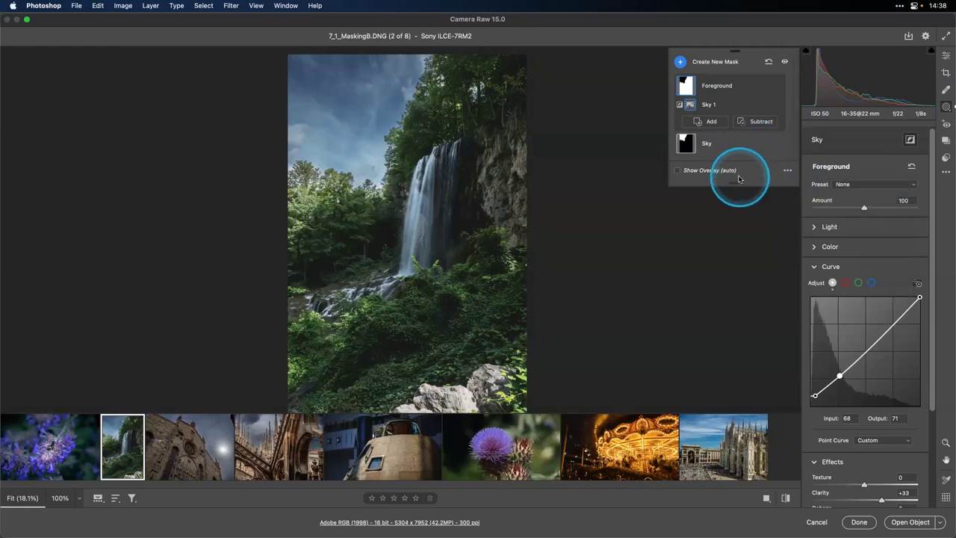
{"action": "left_click", "coordinate": [679, 62]}
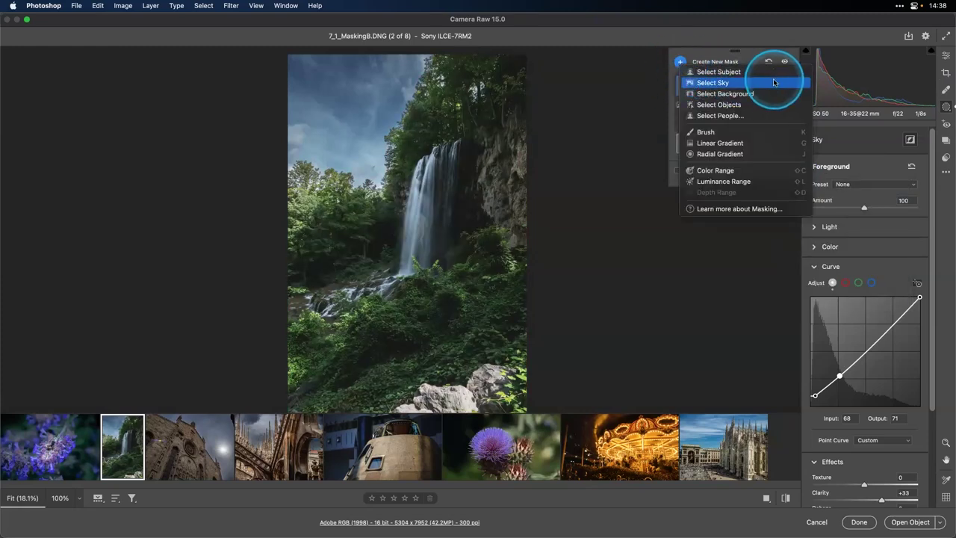
Draw a linear gradient over the lower photo and set its Exposure to -2.20
{"action": "left_click", "coordinate": [754, 145]}
{"action": "left_click_drag", "start_coordinate": [559, 245], "coordinate": [381, 98]}
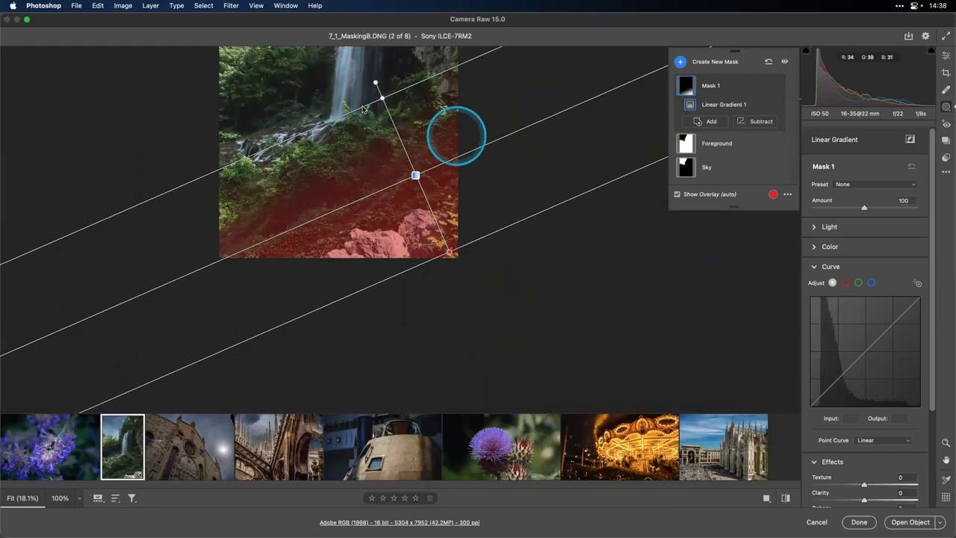
{"action": "left_click", "coordinate": [822, 226]}
{"action": "left_click_drag", "start_coordinate": [863, 255], "coordinate": [834, 251]}
{"action": "left_click", "coordinate": [591, 224]}
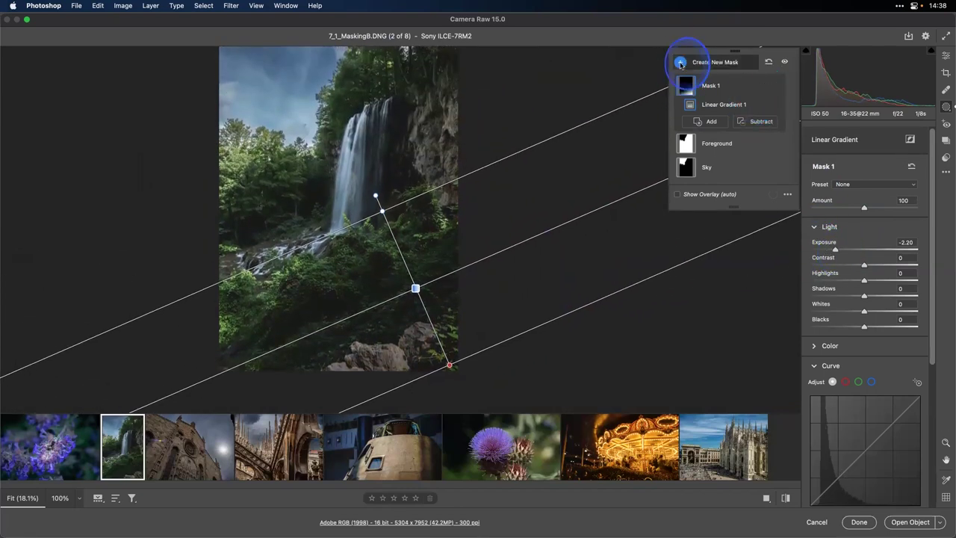
{"action": "left_click", "coordinate": [680, 62]}
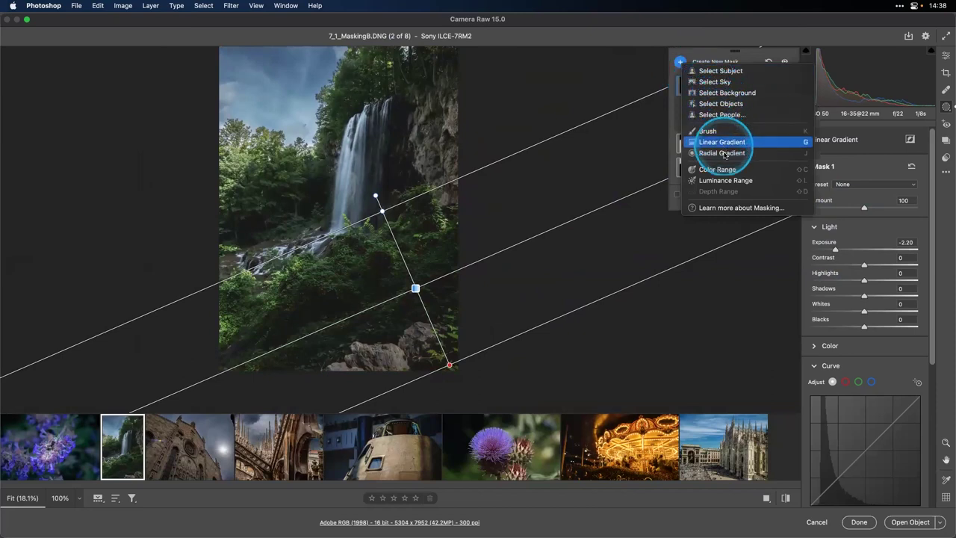
Add a luminance range mask sampled from the waterfall, narrowed to the brighter tones
{"action": "left_click", "coordinate": [722, 181]}
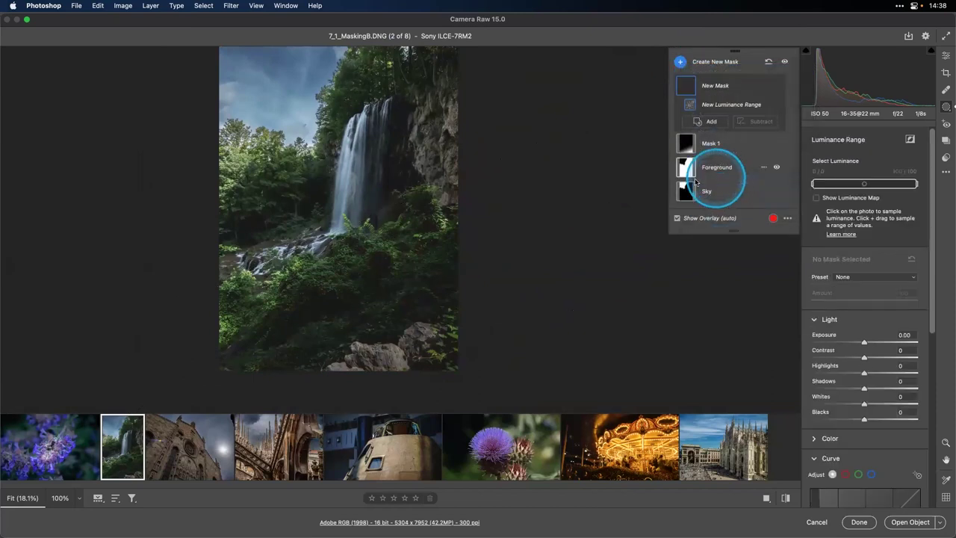
{"action": "left_click", "coordinate": [357, 166]}
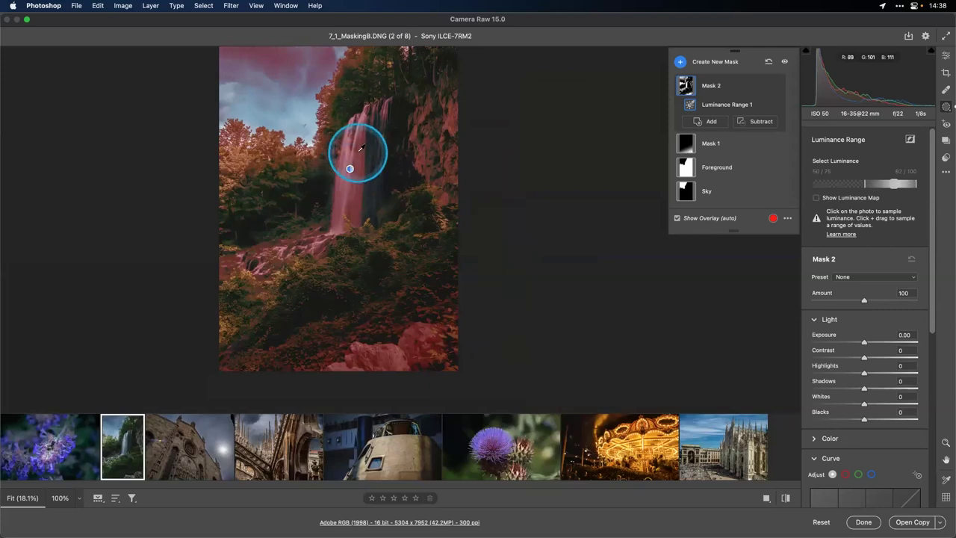
{"action": "key", "text": "alt"}
{"action": "mouse_move", "coordinate": [867, 189]}
{"action": "left_mouse_down"}
{"action": "mouse_move", "coordinate": [910, 186]}
{"action": "mouse_move", "coordinate": [876, 194]}
{"action": "left_mouse_up"}
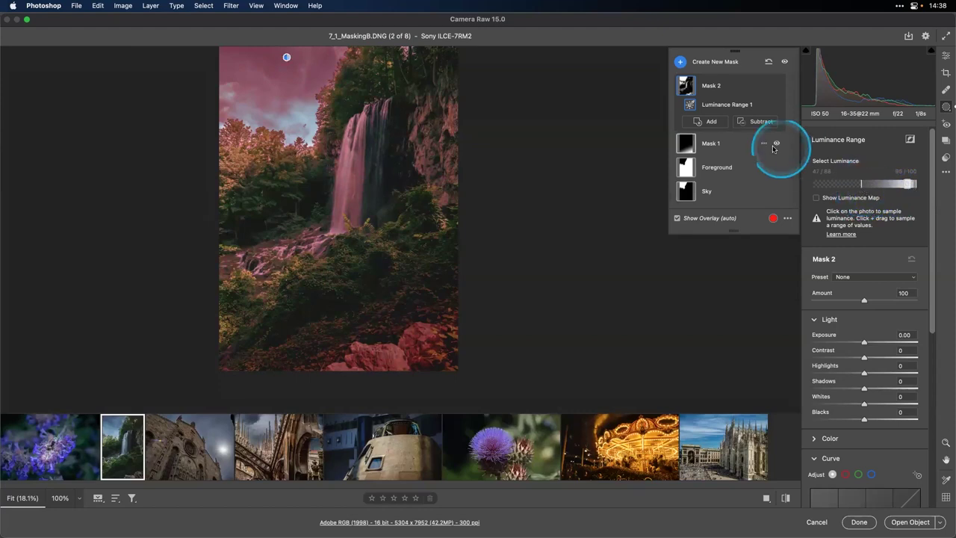
Subtract a brush from Mask 2, painting out the sky and left-side trees with a larger brush
{"action": "left_click", "coordinate": [745, 125]}
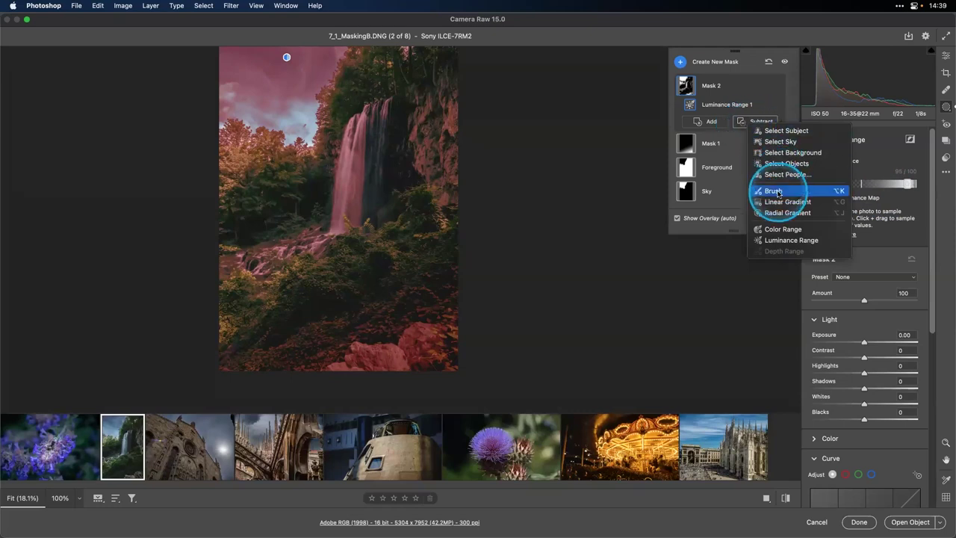
{"action": "left_click", "coordinate": [774, 191]}
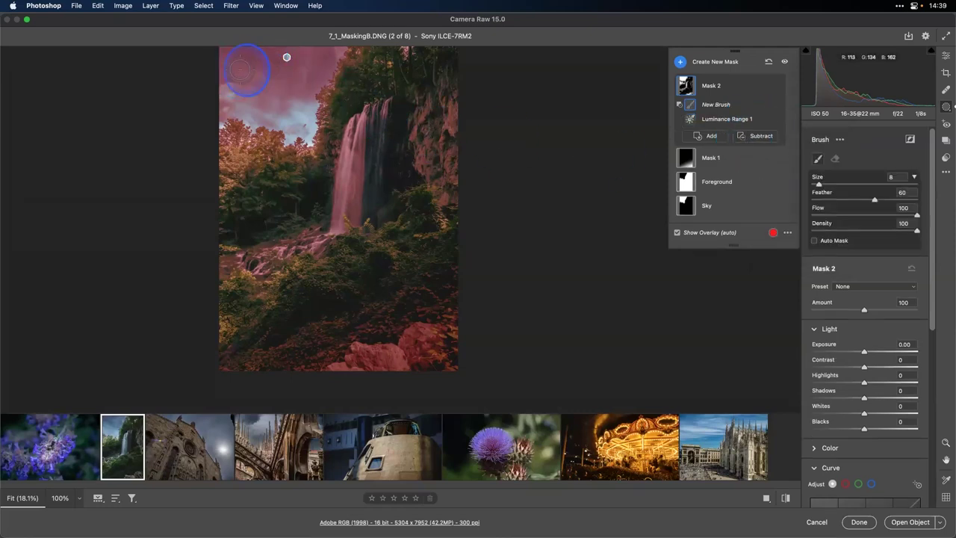
{"action": "left_click_drag", "start_coordinate": [253, 66], "coordinate": [282, 59]}
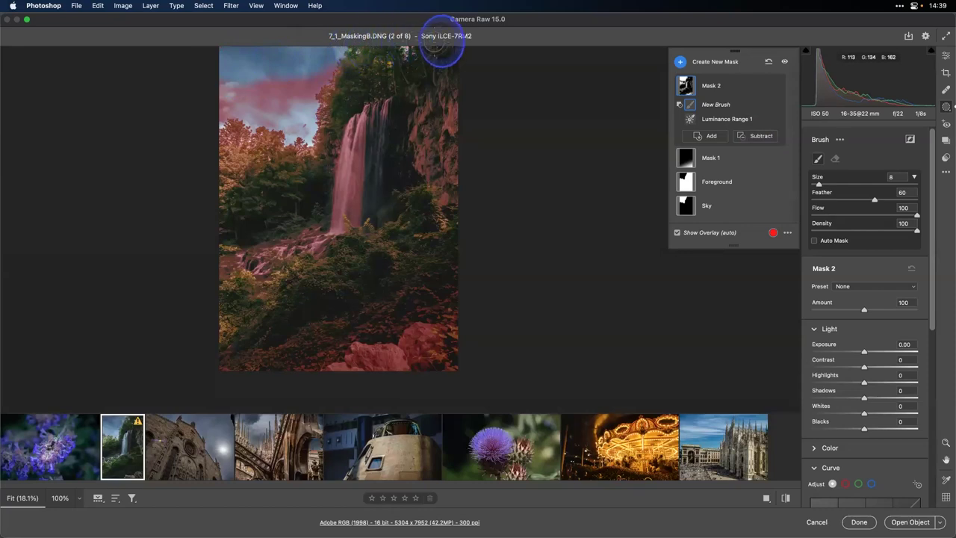
{"action": "left_click_drag", "start_coordinate": [340, 82], "coordinate": [166, 117]}
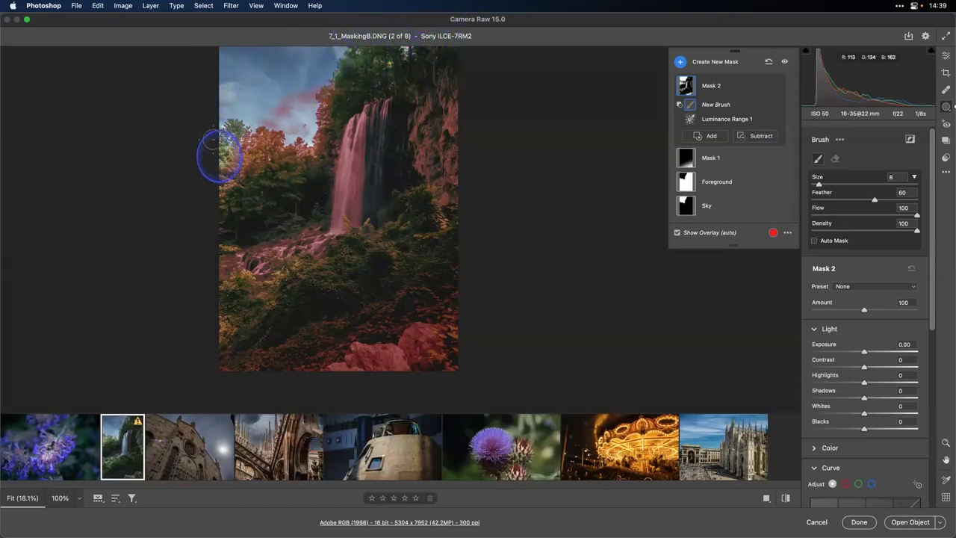
{"action": "key", "text": "bracketright"}
{"action": "key", "text": "bracketright"}
{"action": "key", "text": "bracketright"}
{"action": "key", "text": "bracketright"}
{"action": "key", "text": "bracketright"}
{"action": "mouse_move", "coordinate": [306, 97]}
{"action": "left_mouse_down"}
{"action": "mouse_move", "coordinate": [266, 182]}
{"action": "mouse_move", "coordinate": [216, 160]}
{"action": "mouse_move", "coordinate": [264, 164]}
{"action": "mouse_move", "coordinate": [239, 200]}
{"action": "mouse_move", "coordinate": [251, 201]}
{"action": "mouse_move", "coordinate": [216, 220]}
{"action": "mouse_move", "coordinate": [236, 164]}
{"action": "mouse_move", "coordinate": [291, 81]}
{"action": "mouse_move", "coordinate": [353, 58]}
{"action": "mouse_move", "coordinate": [287, 91]}
{"action": "mouse_move", "coordinate": [278, 108]}
{"action": "mouse_move", "coordinate": [294, 138]}
{"action": "mouse_move", "coordinate": [292, 94]}
{"action": "mouse_move", "coordinate": [341, 57]}
{"action": "mouse_move", "coordinate": [398, 39]}
{"action": "mouse_move", "coordinate": [424, 61]}
{"action": "mouse_move", "coordinate": [429, 327]}
{"action": "mouse_move", "coordinate": [393, 364]}
{"action": "mouse_move", "coordinate": [304, 373]}
{"action": "mouse_move", "coordinate": [314, 357]}
{"action": "mouse_move", "coordinate": [397, 344]}
{"action": "mouse_move", "coordinate": [285, 341]}
{"action": "mouse_move", "coordinate": [214, 358]}
{"action": "mouse_move", "coordinate": [355, 327]}
{"action": "mouse_move", "coordinate": [426, 269]}
{"action": "mouse_move", "coordinate": [452, 228]}
{"action": "mouse_move", "coordinate": [451, 208]}
{"action": "mouse_move", "coordinate": [470, 334]}
{"action": "mouse_move", "coordinate": [449, 396]}
{"action": "left_mouse_up"}
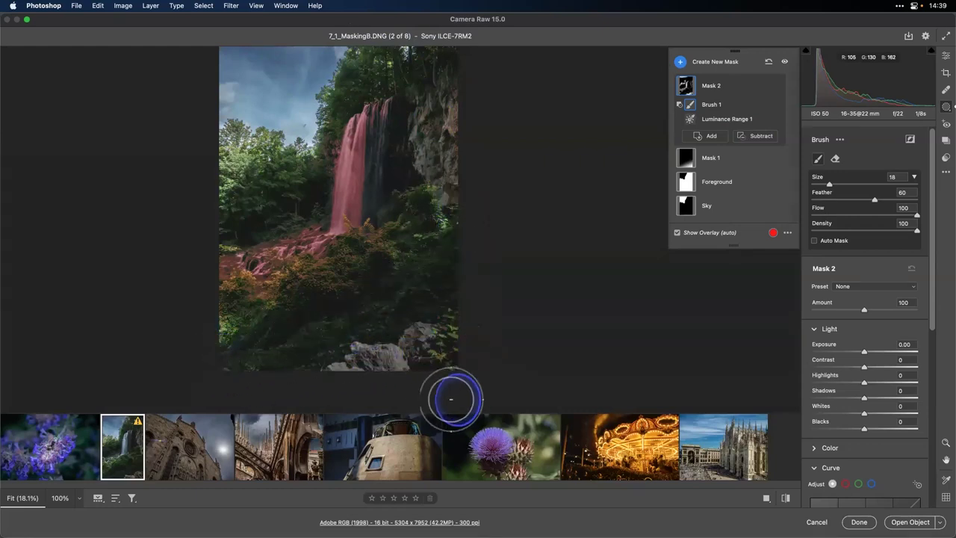
Widen the luminance range slightly, then set Exposure +1.00 and Saturation -100 on the waterfall
{"action": "left_click", "coordinate": [691, 119]}
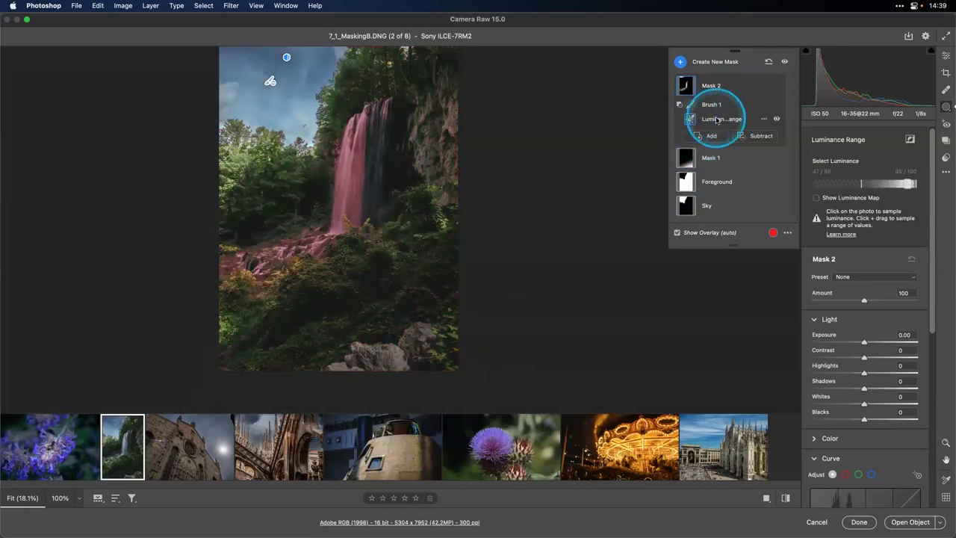
{"action": "left_click_drag", "start_coordinate": [867, 192], "coordinate": [887, 189]}
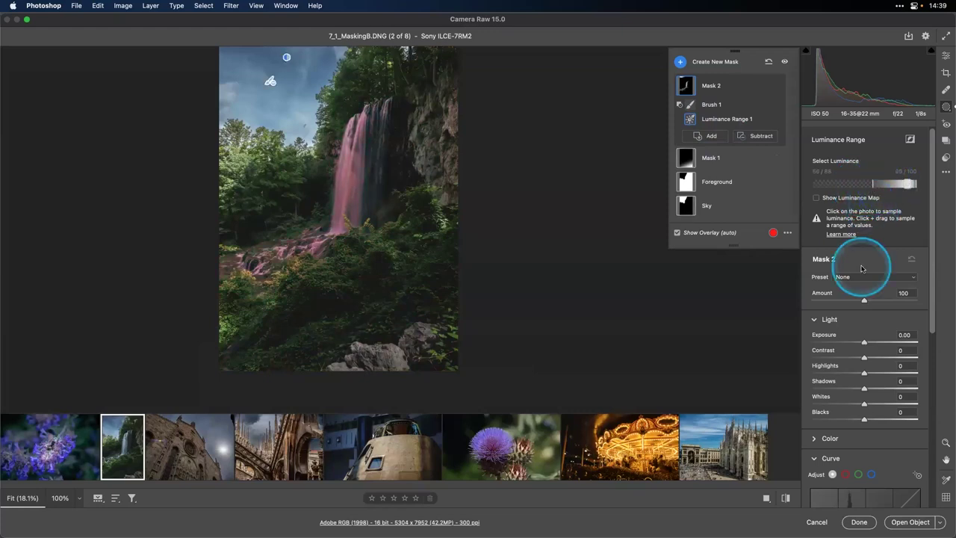
{"action": "left_click_drag", "start_coordinate": [864, 342], "coordinate": [878, 345]}
{"action": "scroll", "coordinate": [874, 344], "scroll_direction": "down", "scroll_amount": 5}
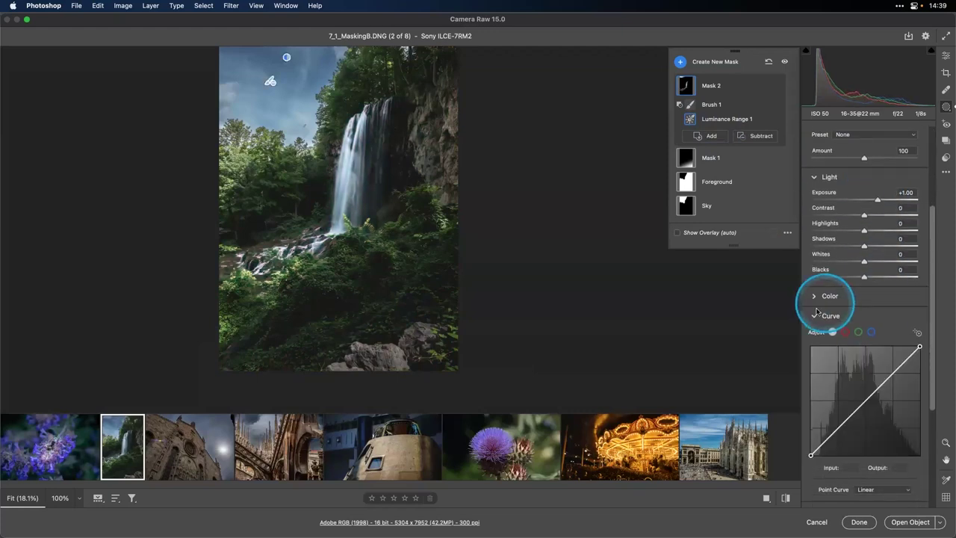
{"action": "left_click", "coordinate": [818, 291]}
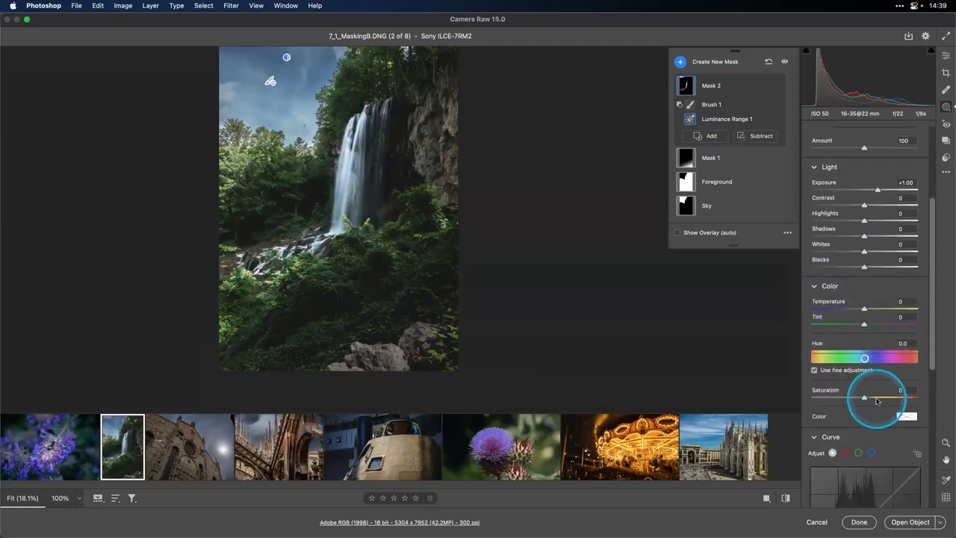
{"action": "left_click_drag", "start_coordinate": [858, 397], "coordinate": [813, 399]}
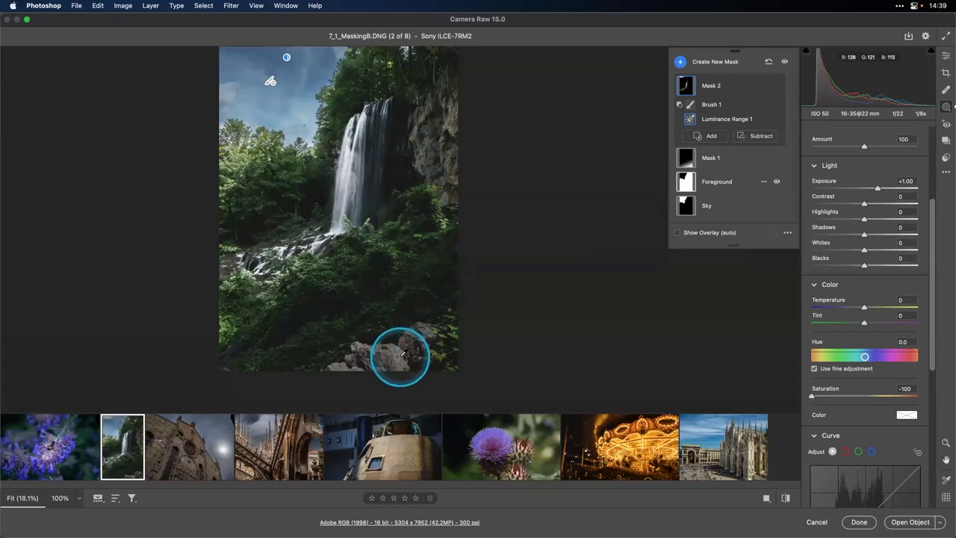
Open the cathedral spires photo and delete all its existing masks
{"action": "scroll", "coordinate": [402, 354], "scroll_direction": "right", "scroll_amount": 3}
{"action": "scroll", "coordinate": [402, 354], "scroll_direction": "down", "scroll_amount": 2}
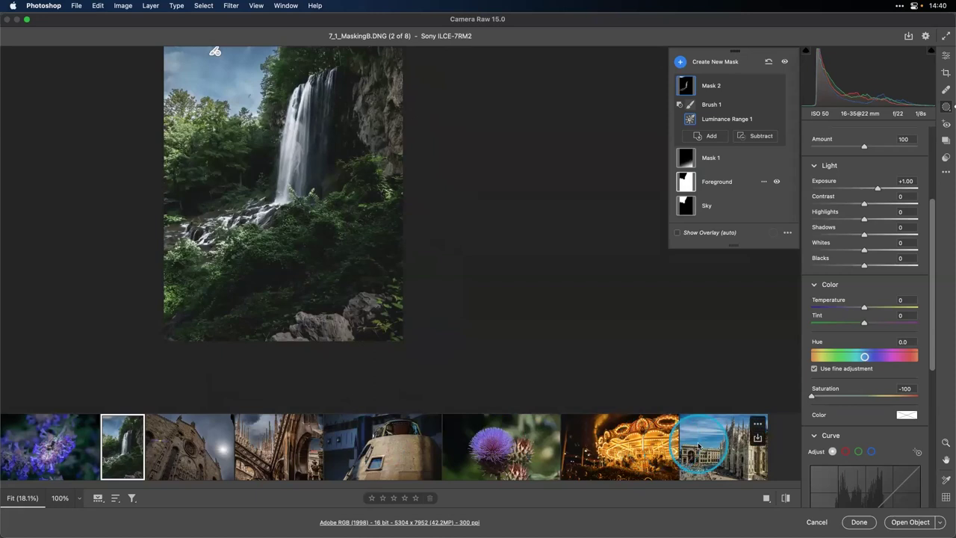
{"action": "left_click", "coordinate": [274, 452]}
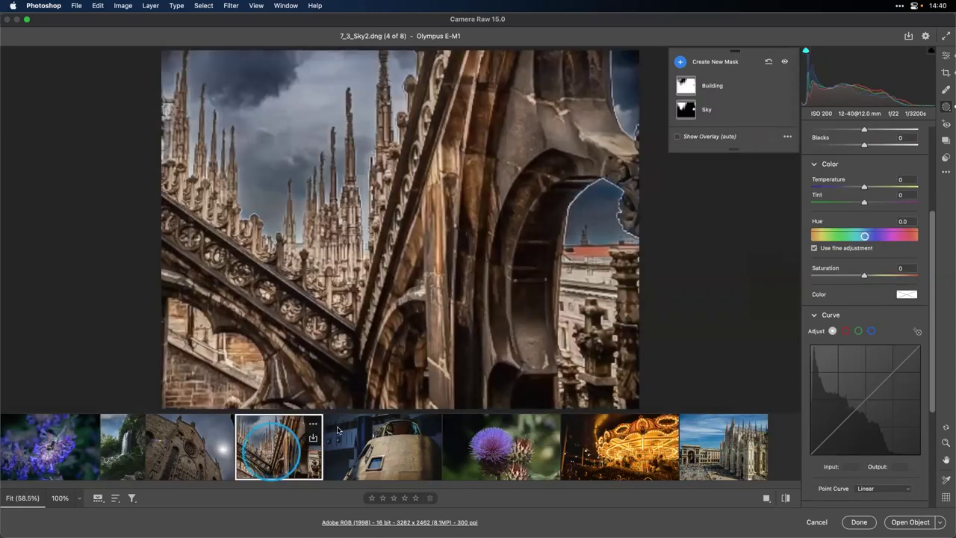
{"action": "left_click", "coordinate": [765, 87]}
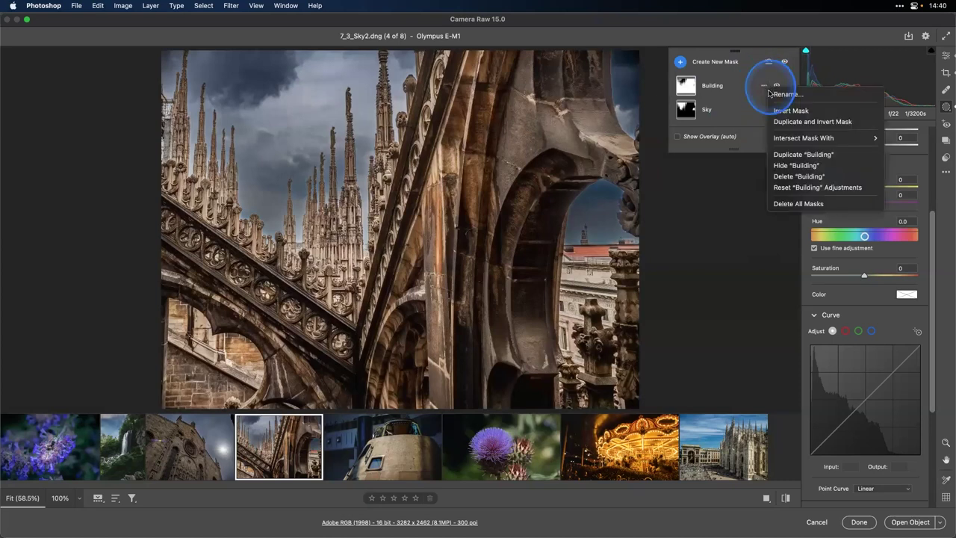
{"action": "left_click", "coordinate": [798, 202]}
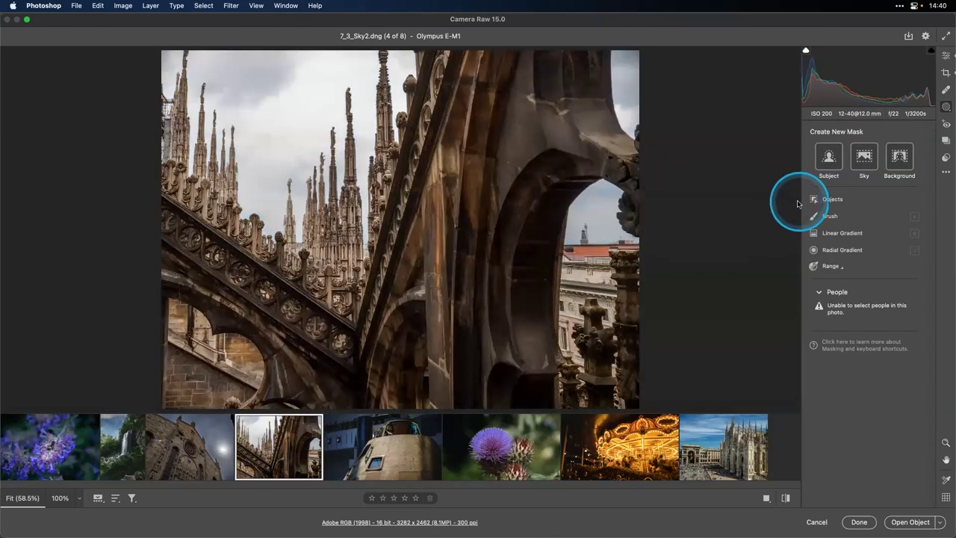
Create a sky mask and set its Highlights to -42 and Whites to +52
{"action": "left_click", "coordinate": [864, 157]}
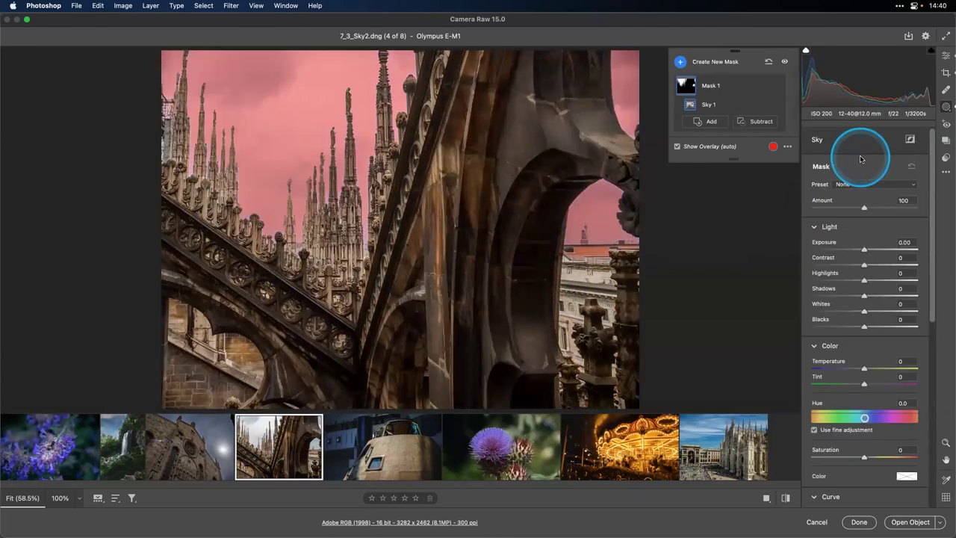
{"action": "left_click_drag", "start_coordinate": [864, 251], "coordinate": [845, 278]}
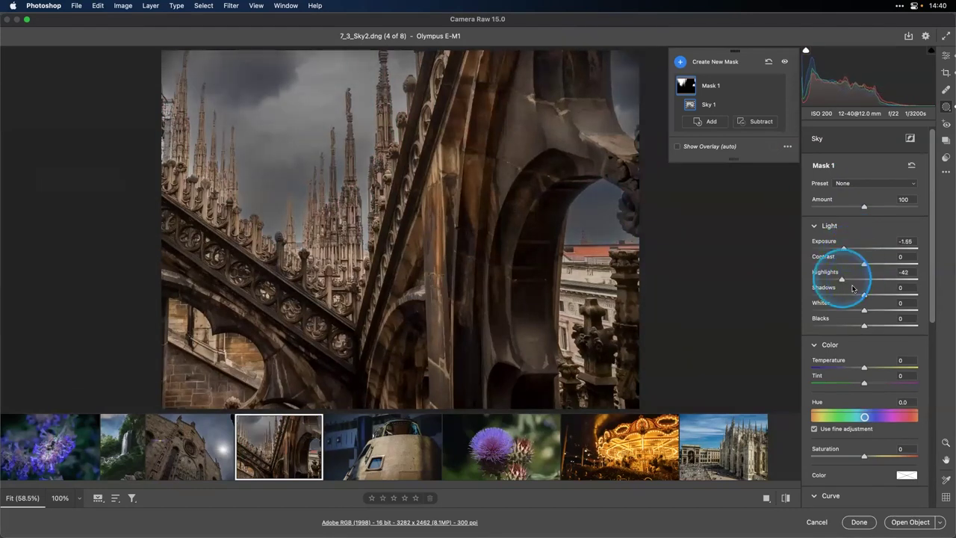
{"action": "left_click", "coordinate": [867, 312]}
{"action": "left_click_drag", "start_coordinate": [868, 313], "coordinate": [891, 314]}
Shift the sky's Hue to +19.2 and cool it with Temperature -7 and Tint -13
{"action": "scroll", "coordinate": [886, 310], "scroll_direction": "down", "scroll_amount": 8}
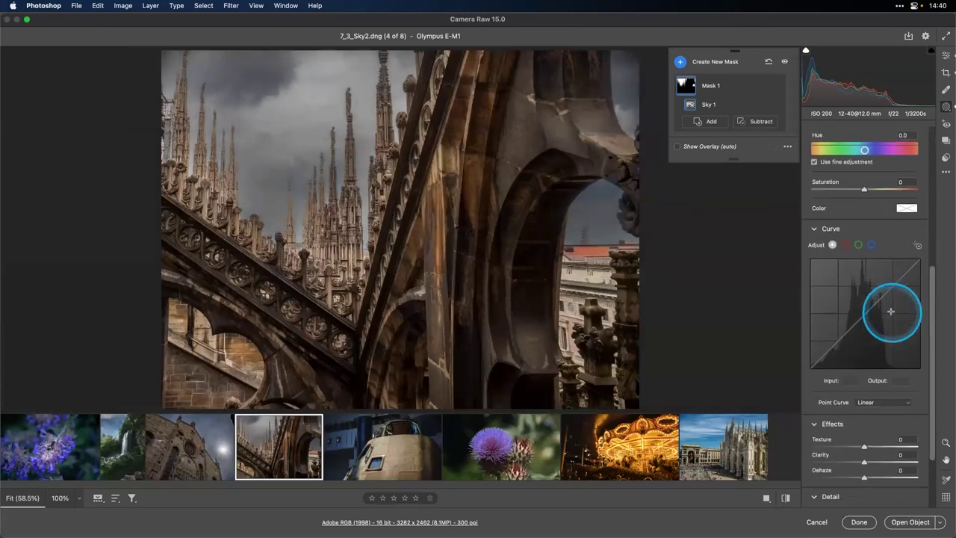
{"action": "left_click_drag", "start_coordinate": [865, 420], "coordinate": [879, 405]}
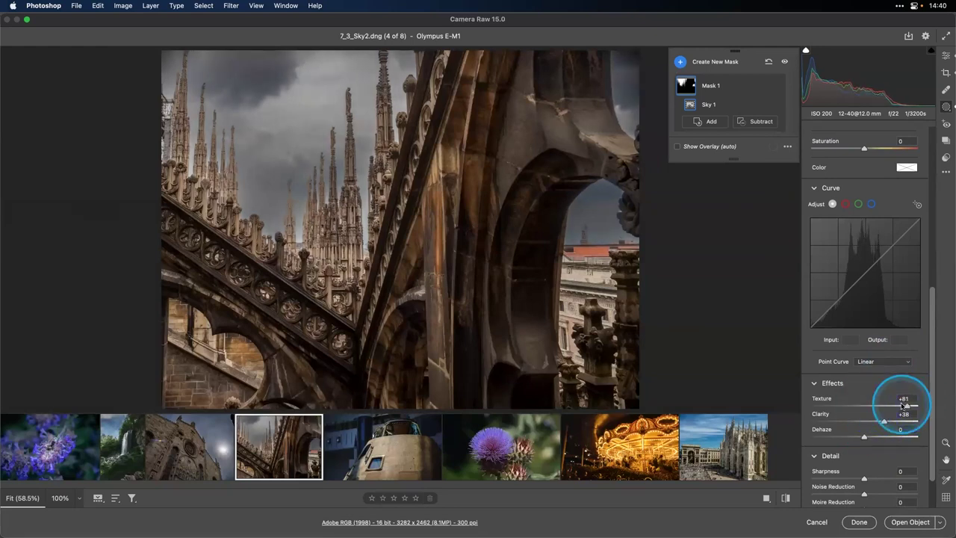
{"action": "scroll", "coordinate": [897, 396], "scroll_direction": "up", "scroll_amount": 5}
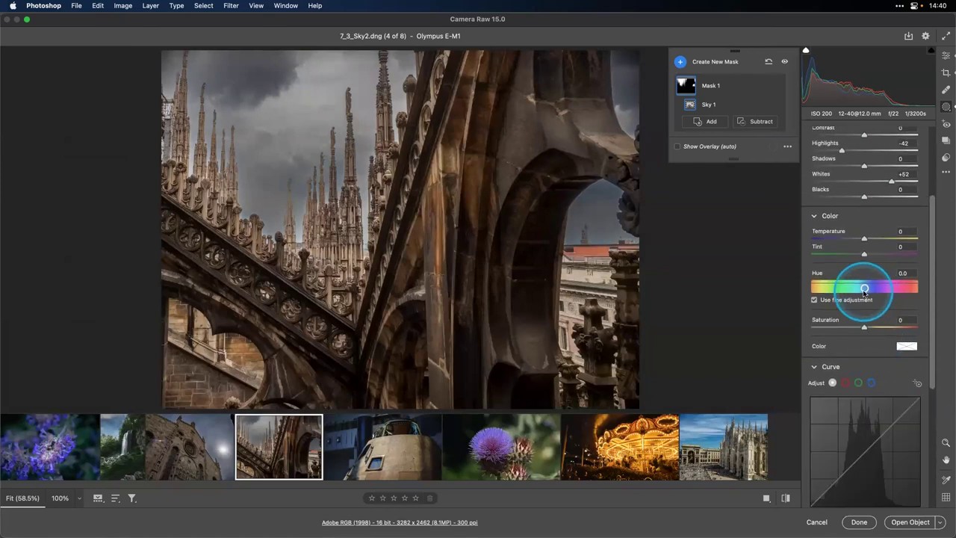
{"action": "left_click_drag", "start_coordinate": [865, 290], "coordinate": [868, 292]}
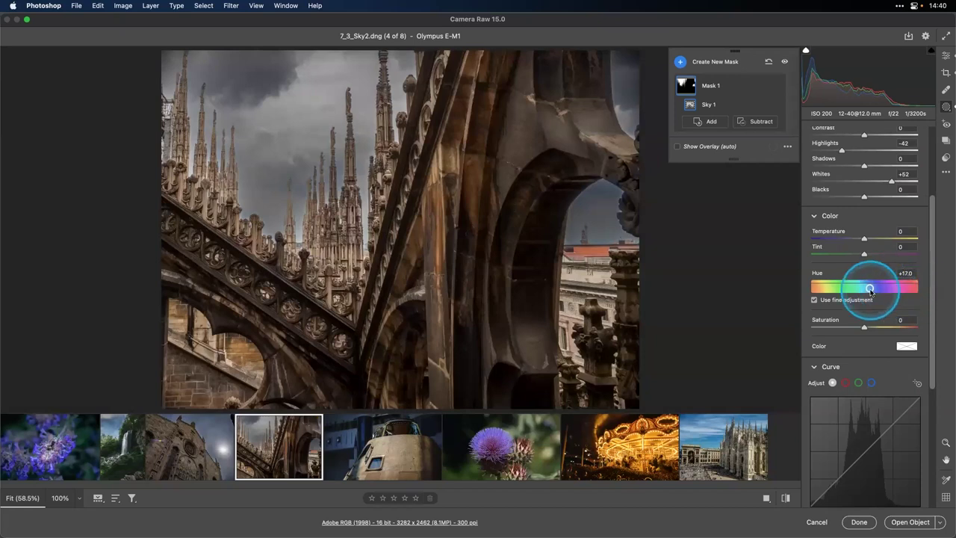
{"action": "left_click_drag", "start_coordinate": [872, 290], "coordinate": [874, 290]}
{"action": "left_click_drag", "start_coordinate": [864, 240], "coordinate": [854, 239]}
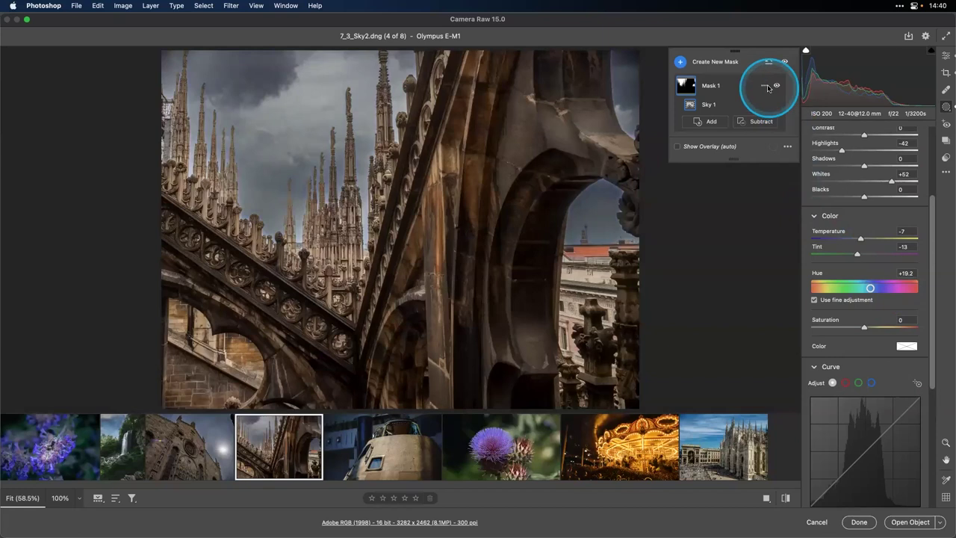
Duplicate the sky mask as an inverted copy and give the cathedral Contrast +25 and Shadows +38
{"action": "left_click", "coordinate": [764, 86]}
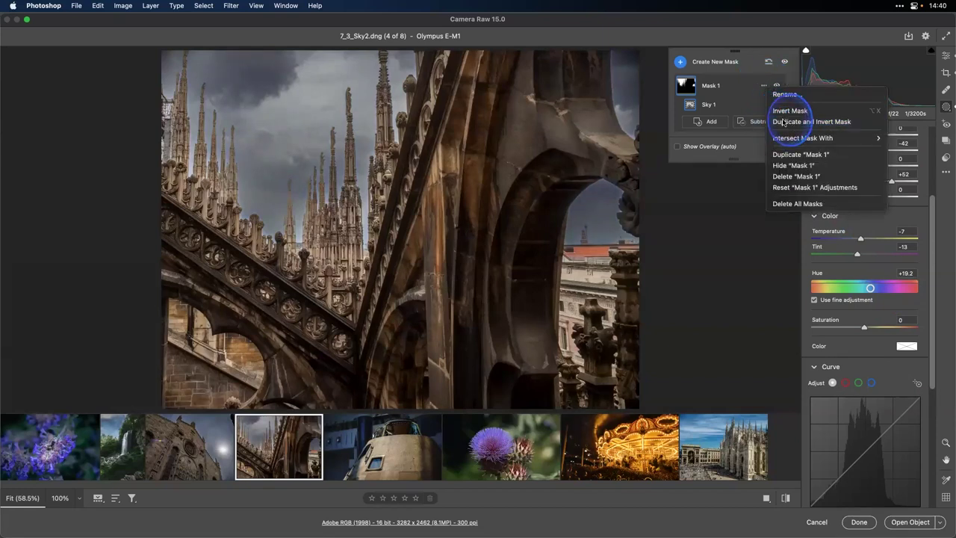
{"action": "left_click", "coordinate": [785, 121]}
{"action": "scroll", "coordinate": [861, 156], "scroll_direction": "up", "scroll_amount": 2}
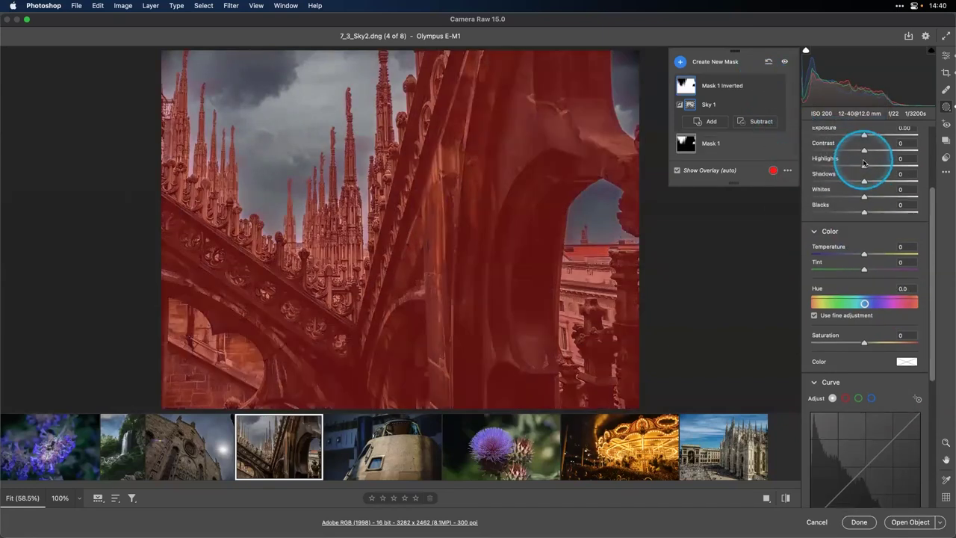
{"action": "left_click_drag", "start_coordinate": [865, 163], "coordinate": [878, 163]}
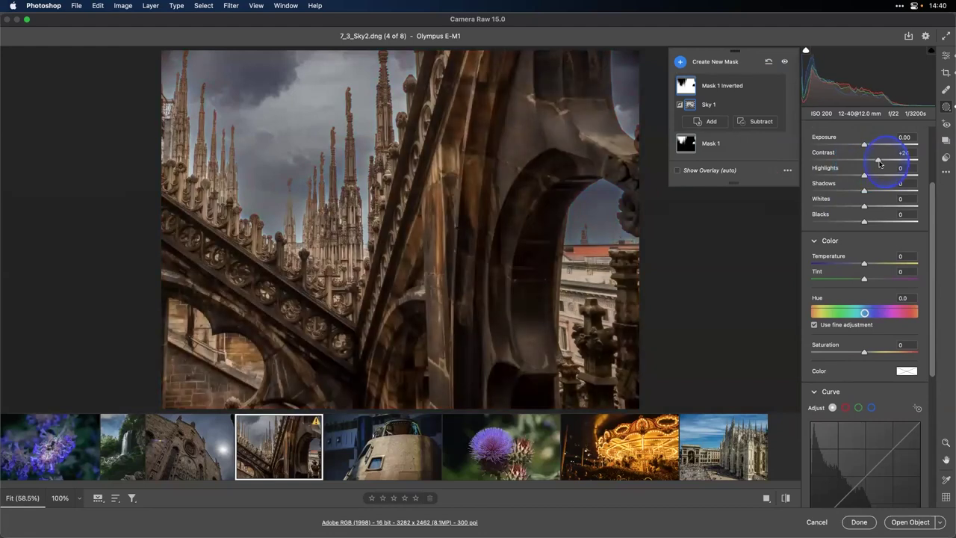
{"action": "scroll", "coordinate": [859, 157], "scroll_direction": "up", "scroll_amount": 5}
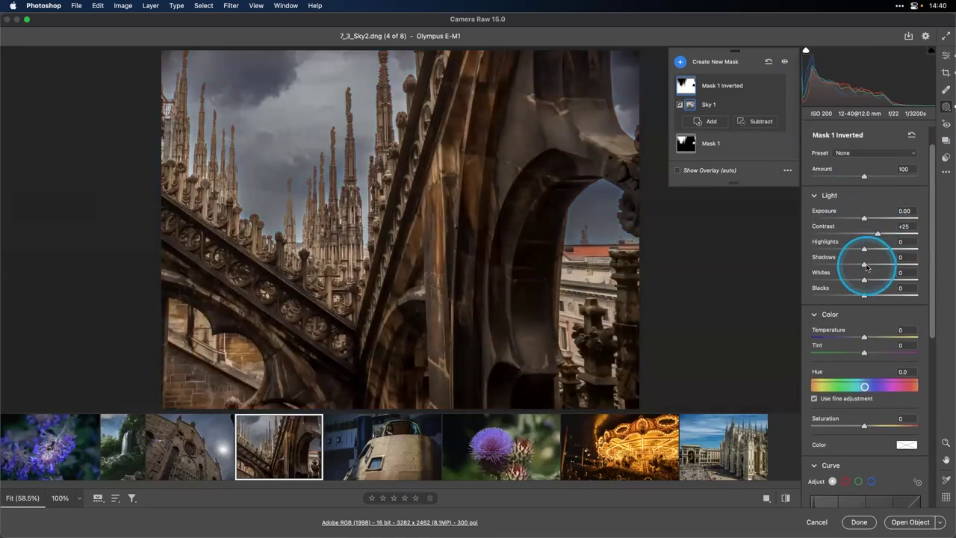
{"action": "left_click_drag", "start_coordinate": [865, 265], "coordinate": [885, 269]}
Give the stonework Texture +29, Clarity +40, Dehaze -15 and Highlights +4
{"action": "scroll", "coordinate": [882, 263], "scroll_direction": "down", "scroll_amount": 15}
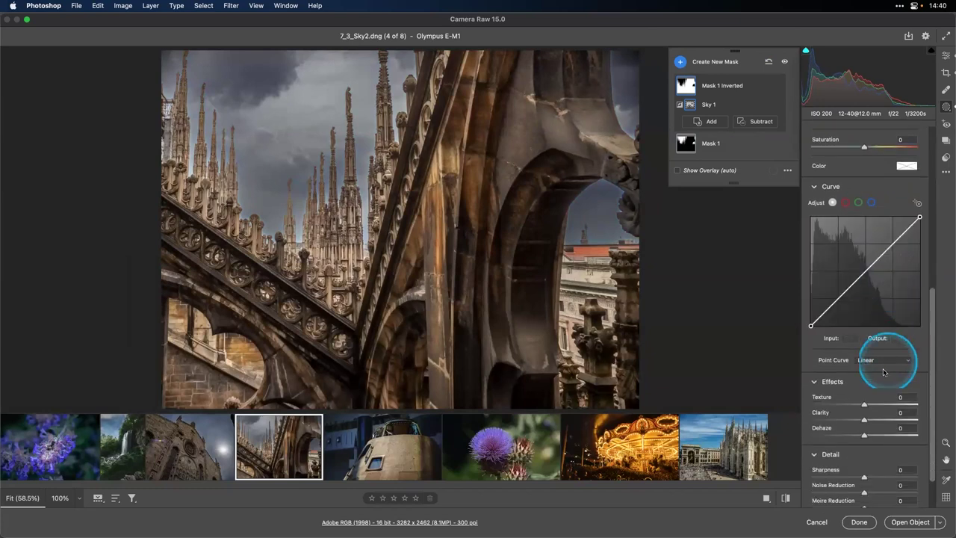
{"action": "left_click_drag", "start_coordinate": [867, 422], "coordinate": [883, 407]}
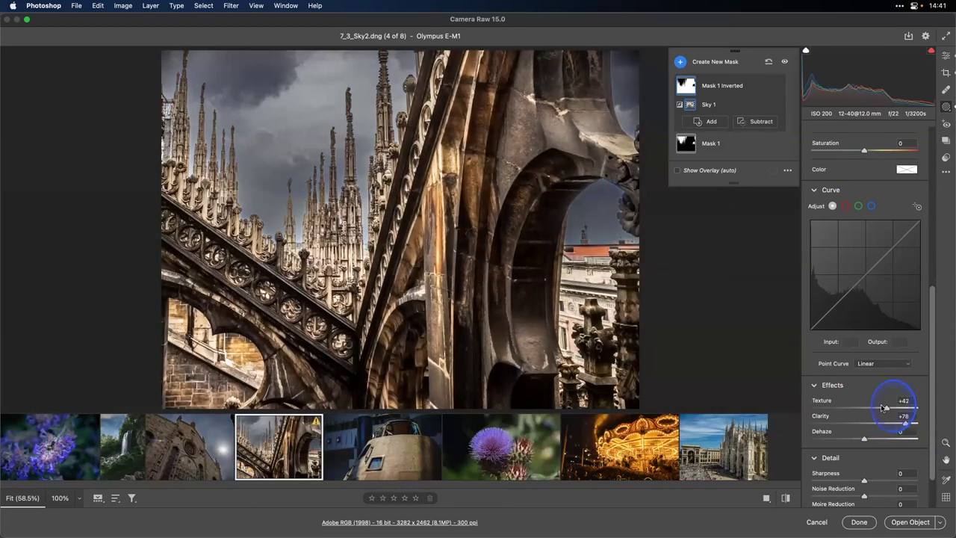
{"action": "left_click", "coordinate": [887, 422]}
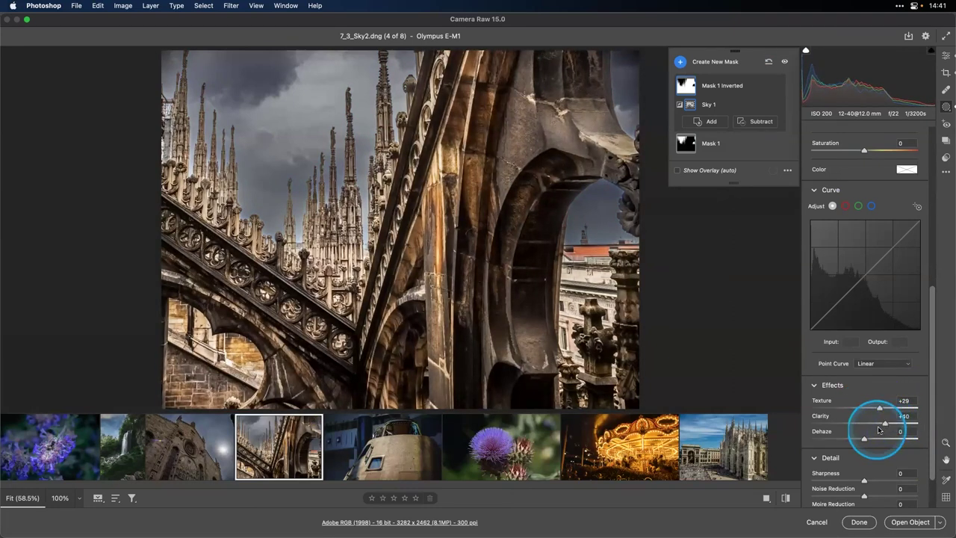
{"action": "left_click_drag", "start_coordinate": [863, 444], "coordinate": [857, 444]}
{"action": "scroll", "coordinate": [856, 441], "scroll_direction": "up", "scroll_amount": 8}
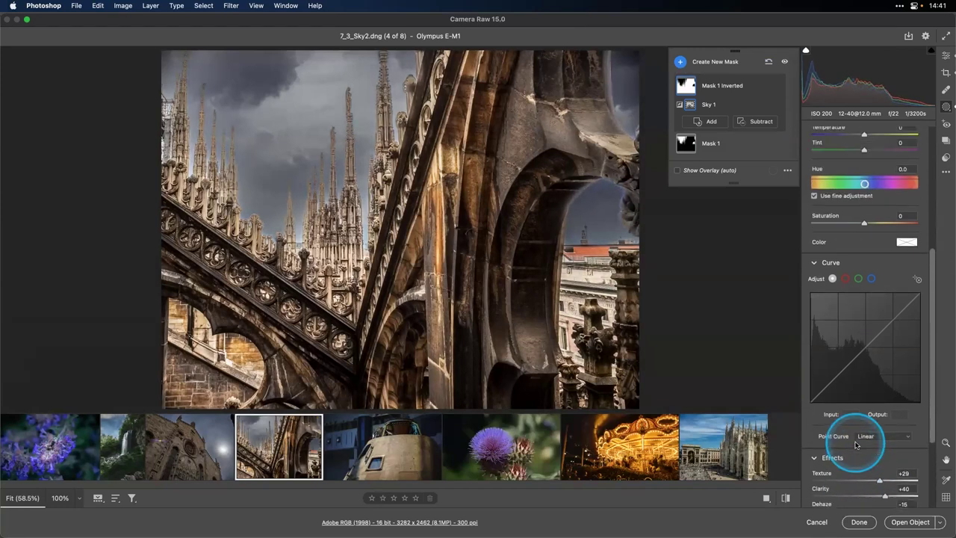
{"action": "mouse_move", "coordinate": [865, 281]}
{"action": "left_mouse_down"}
{"action": "mouse_move", "coordinate": [837, 282]}
{"action": "mouse_move", "coordinate": [883, 283]}
{"action": "mouse_move", "coordinate": [849, 283]}
{"action": "mouse_move", "coordinate": [866, 282]}
{"action": "left_mouse_up"}
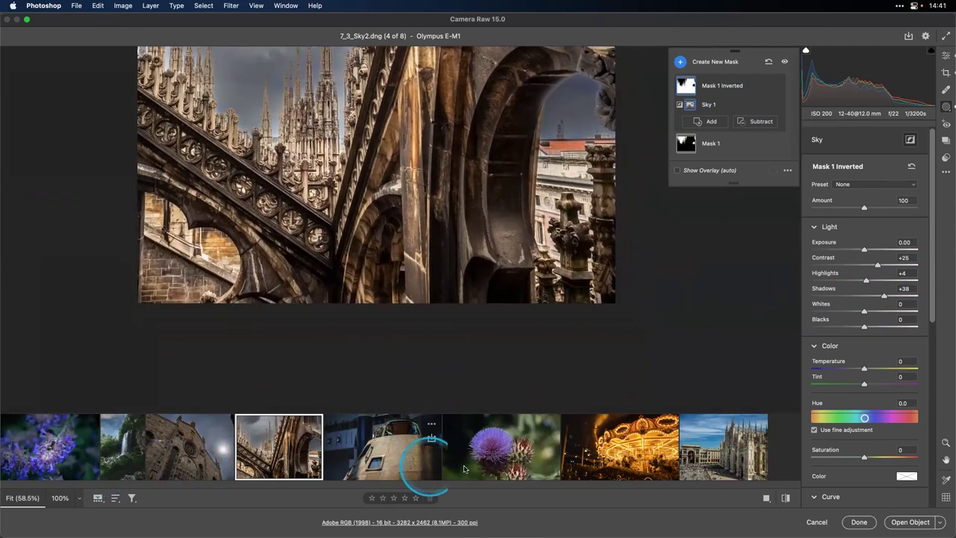
Open the artichoke photo, delete all its masks and create a Subject mask on the purple flower
{"action": "left_click", "coordinate": [489, 463]}
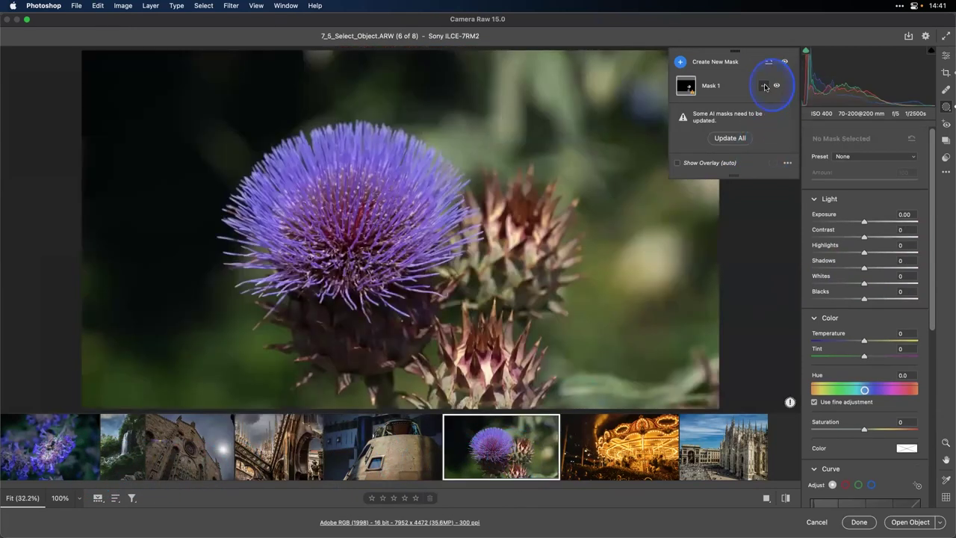
{"action": "left_click", "coordinate": [764, 85]}
{"action": "left_click", "coordinate": [814, 202]}
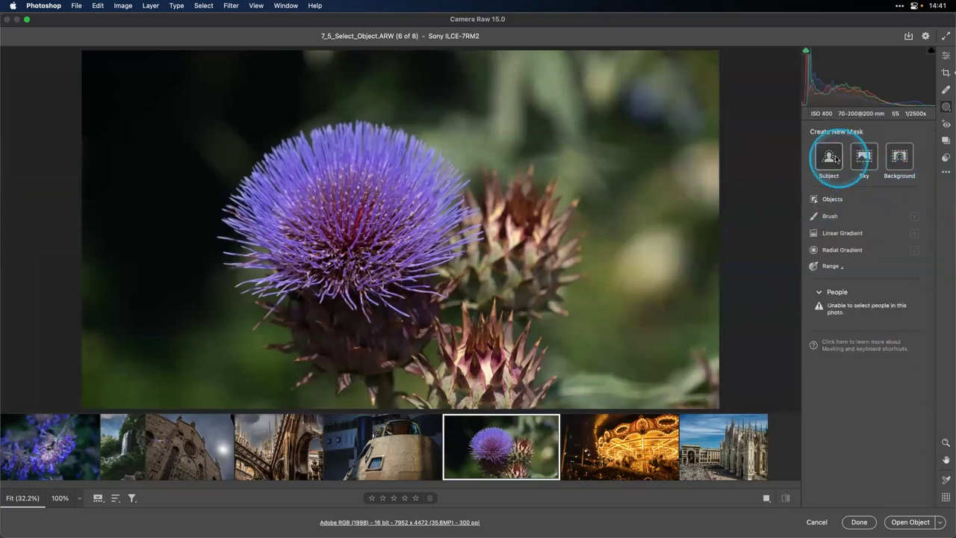
{"action": "left_click", "coordinate": [830, 155]}
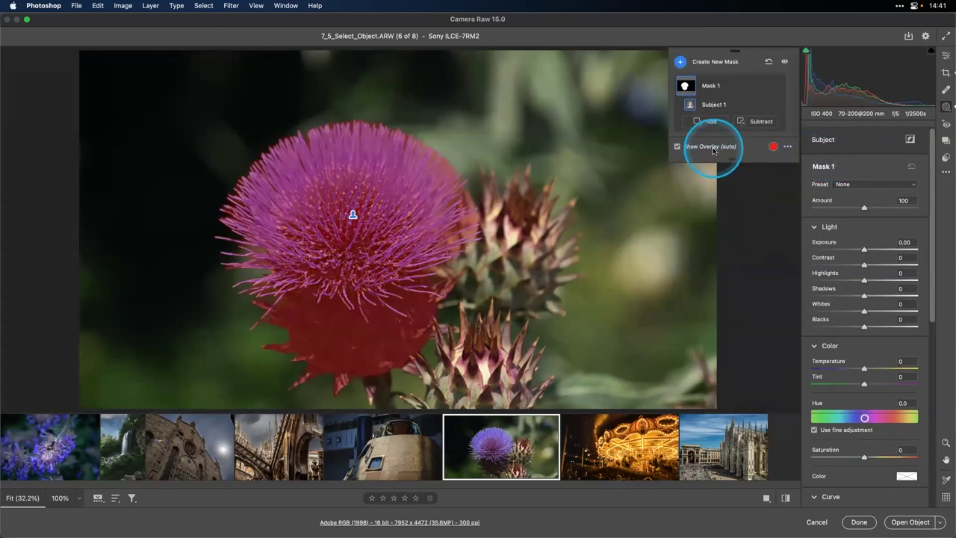
{"action": "left_click", "coordinate": [708, 122]}
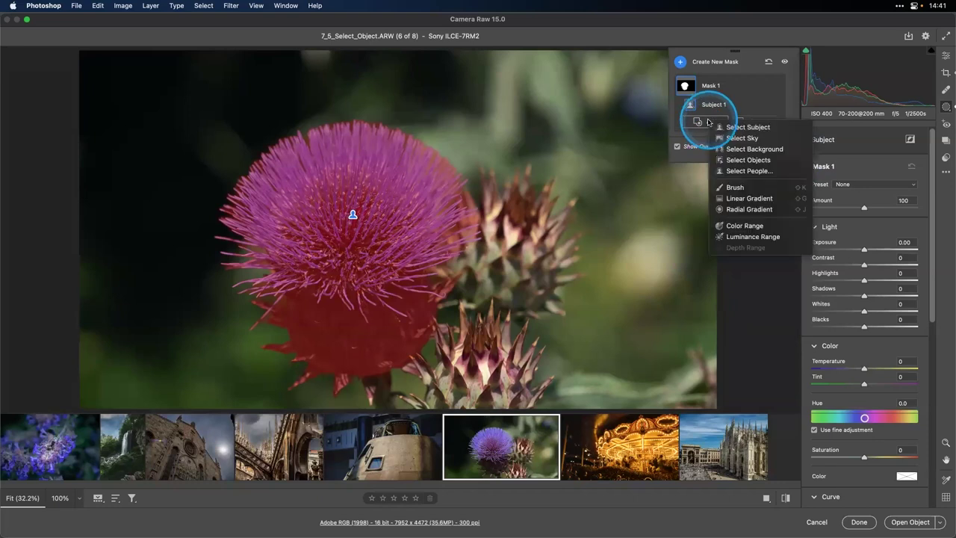
Add the lower thistle bud to Mask 1 with Select Objects, using a larger brush
{"action": "left_click", "coordinate": [732, 162]}
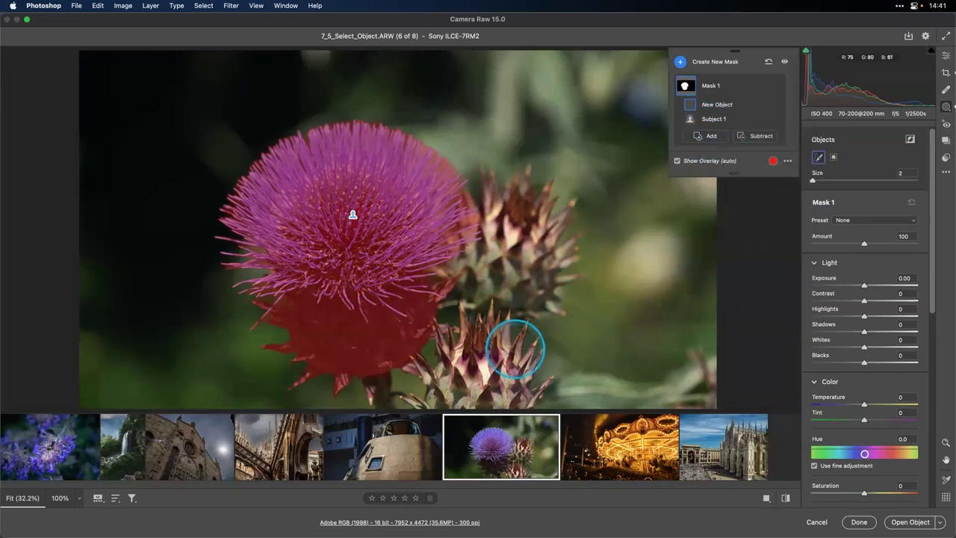
{"action": "mouse_move", "coordinate": [459, 373]}
{"action": "left_mouse_down"}
{"action": "mouse_move", "coordinate": [482, 388]}
{"action": "mouse_move", "coordinate": [493, 375]}
{"action": "mouse_move", "coordinate": [503, 384]}
{"action": "mouse_move", "coordinate": [469, 371]}
{"action": "mouse_move", "coordinate": [474, 391]}
{"action": "mouse_move", "coordinate": [466, 372]}
{"action": "mouse_move", "coordinate": [447, 401]}
{"action": "mouse_move", "coordinate": [479, 344]}
{"action": "left_mouse_up"}
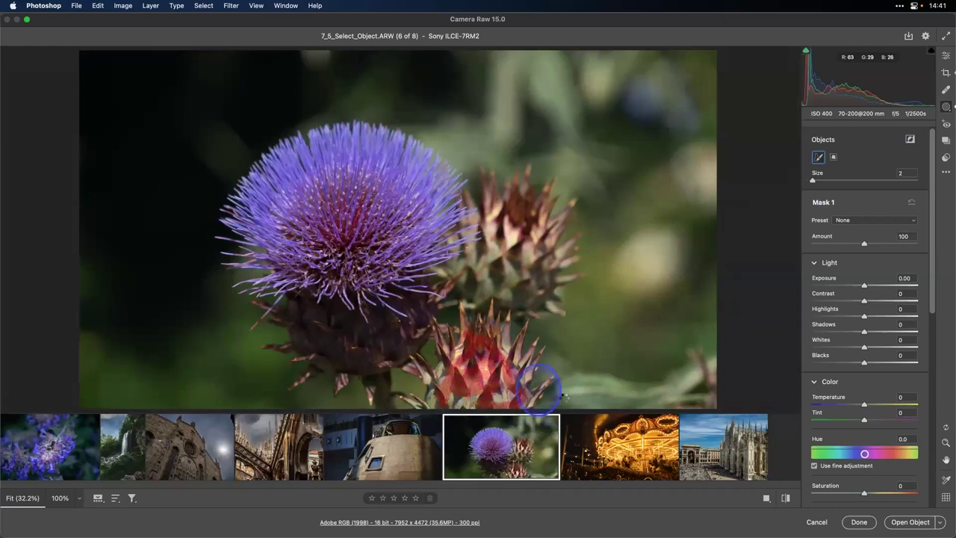
{"action": "left_click_drag", "start_coordinate": [540, 387], "coordinate": [572, 390]}
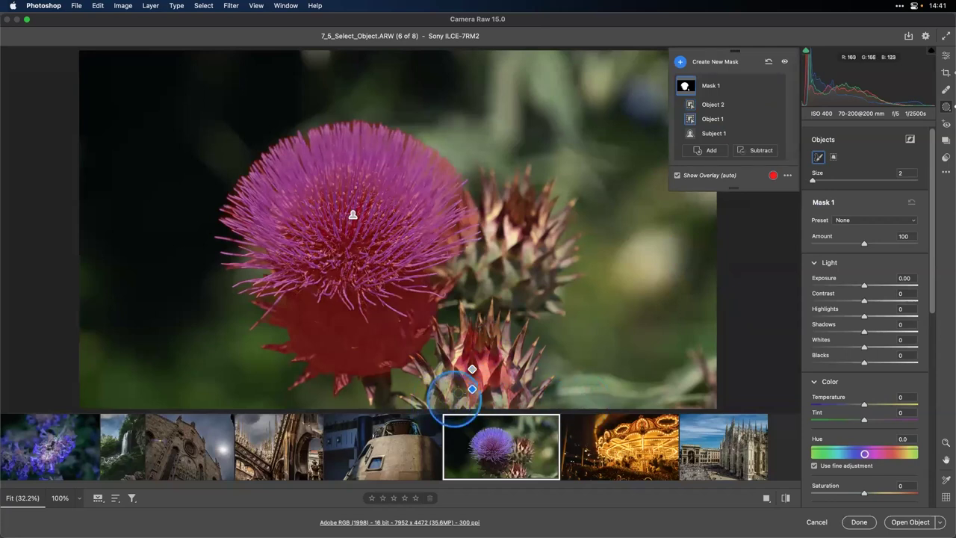
{"action": "key", "text": "bracketright"}
{"action": "key", "text": "bracketright"}
{"action": "key", "text": "bracketright"}
{"action": "mouse_move", "coordinate": [459, 379]}
{"action": "left_mouse_down"}
{"action": "mouse_move", "coordinate": [429, 403]}
{"action": "mouse_move", "coordinate": [420, 399]}
{"action": "mouse_move", "coordinate": [424, 370]}
{"action": "left_mouse_up"}
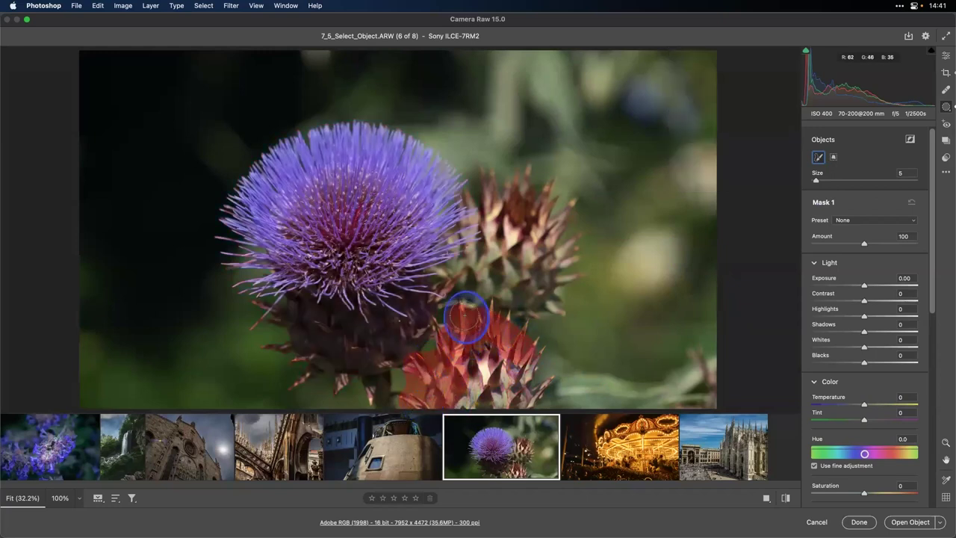
{"action": "left_click_drag", "start_coordinate": [503, 382], "coordinate": [495, 357]}
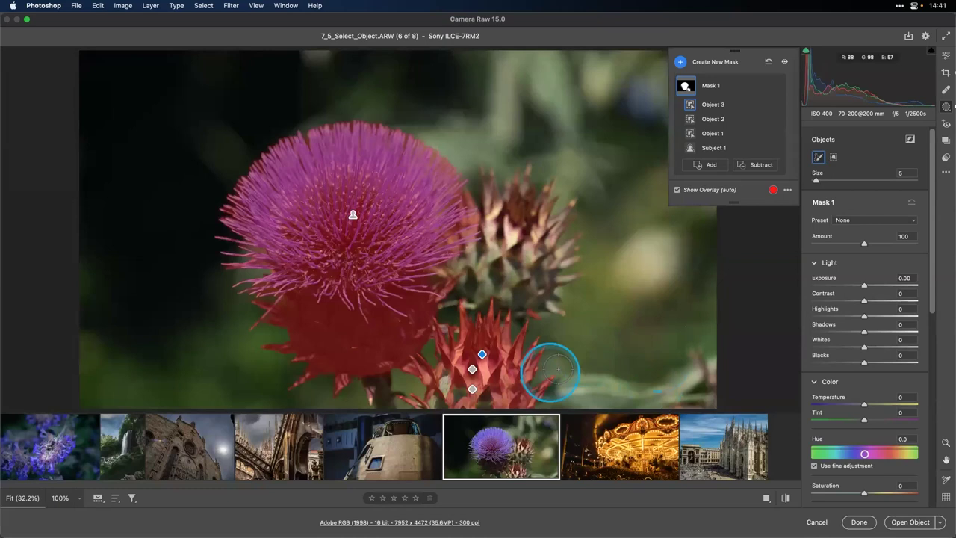
Brush in the bud's missed areas, erase stray spots, and raise the mask's Exposure to +0.50
{"action": "left_click", "coordinate": [707, 165]}
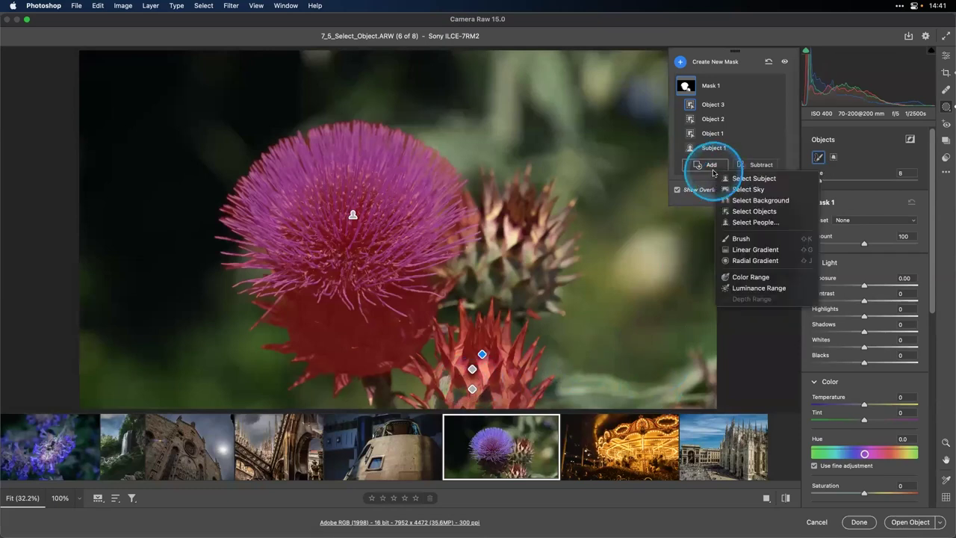
{"action": "left_click", "coordinate": [740, 239]}
{"action": "key", "text": "bracketleft"}
{"action": "key", "text": "bracketleft"}
{"action": "key", "text": "bracketleft"}
{"action": "key", "text": "bracketleft"}
{"action": "key", "text": "bracketleft"}
{"action": "key", "text": "bracketleft"}
{"action": "key", "text": "bracketleft"}
{"action": "key", "text": "bracketleft"}
{"action": "key", "text": "bracketleft"}
{"action": "key", "text": "bracketleft"}
{"action": "key", "text": "bracketleft"}
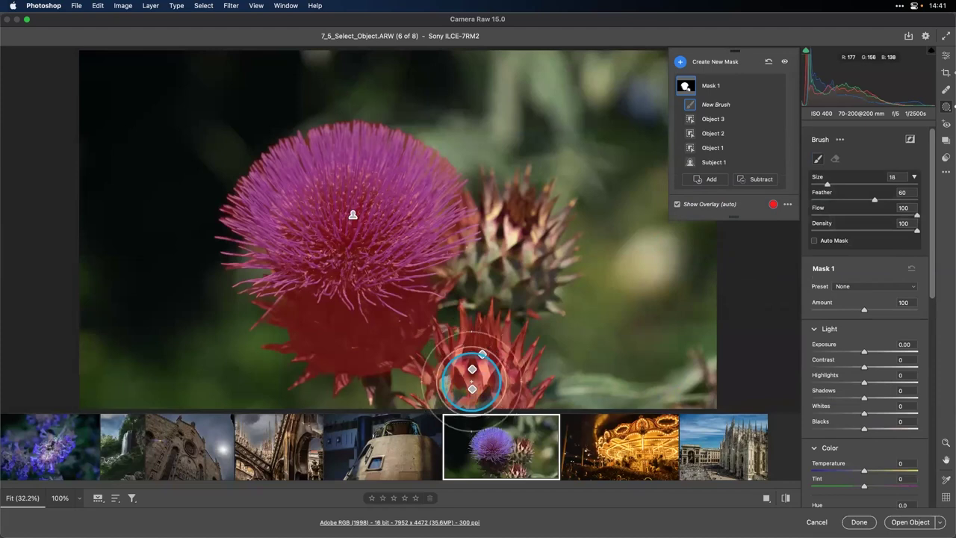
{"action": "mouse_move", "coordinate": [470, 382]}
{"action": "left_mouse_down"}
{"action": "mouse_move", "coordinate": [442, 399]}
{"action": "mouse_move", "coordinate": [475, 407]}
{"action": "mouse_move", "coordinate": [493, 396]}
{"action": "mouse_move", "coordinate": [491, 384]}
{"action": "mouse_move", "coordinate": [441, 406]}
{"action": "mouse_move", "coordinate": [496, 396]}
{"action": "mouse_move", "coordinate": [505, 407]}
{"action": "mouse_move", "coordinate": [484, 357]}
{"action": "mouse_move", "coordinate": [507, 367]}
{"action": "left_mouse_up"}
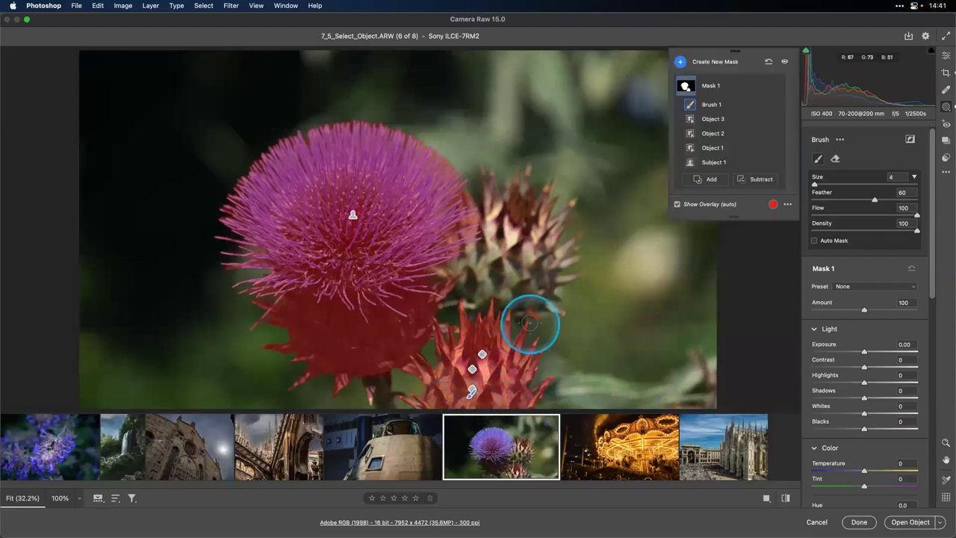
{"action": "key", "text": "alt"}
{"action": "mouse_move", "coordinate": [533, 310]}
{"action": "left_mouse_down"}
{"action": "mouse_move", "coordinate": [545, 316]}
{"action": "mouse_move", "coordinate": [536, 301]}
{"action": "mouse_move", "coordinate": [540, 314]}
{"action": "left_mouse_up"}
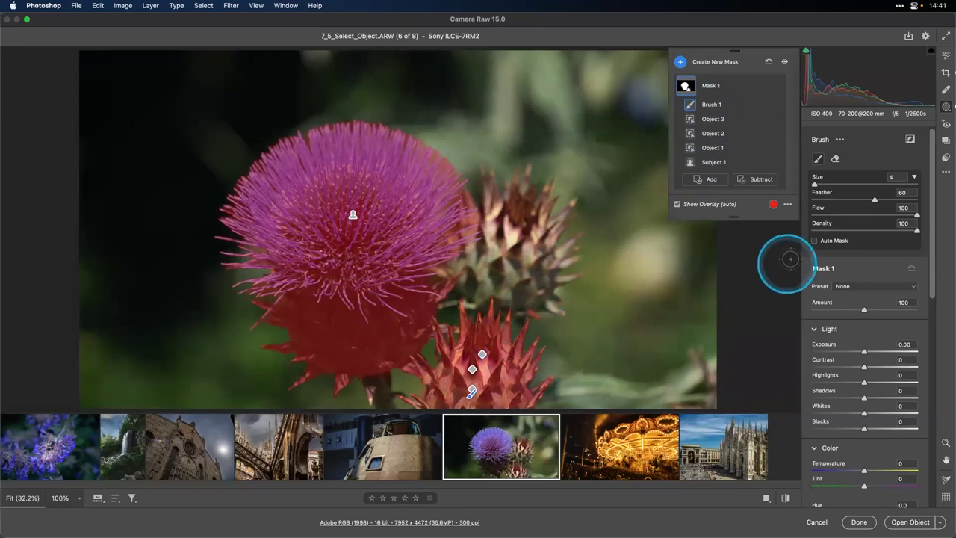
{"action": "left_click_drag", "start_coordinate": [865, 351], "coordinate": [873, 356]}
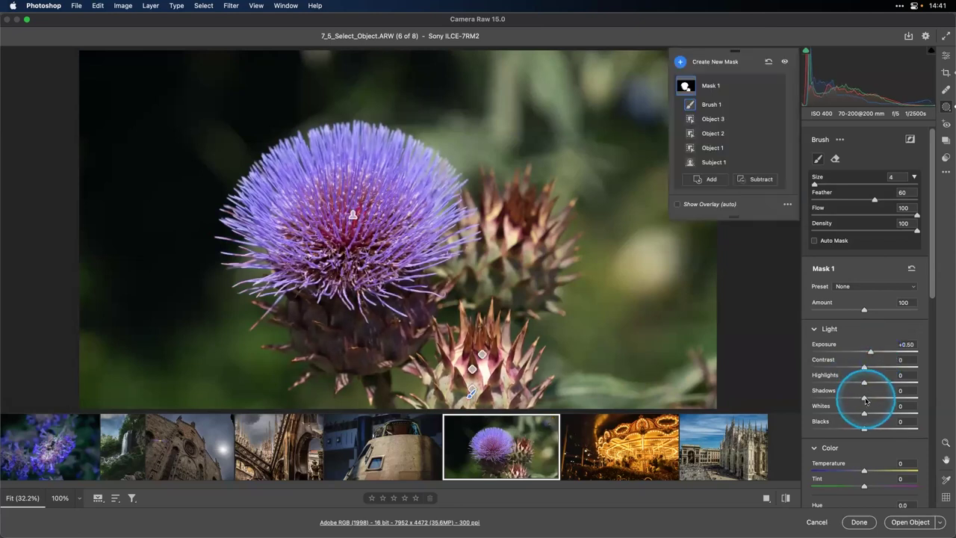
Set the flower mask to Shadows -75, Texture +64, Clarity +37 and Sharpness +85
{"action": "left_click_drag", "start_coordinate": [864, 401], "coordinate": [829, 404]}
{"action": "scroll", "coordinate": [829, 403], "scroll_direction": "down", "scroll_amount": 10}
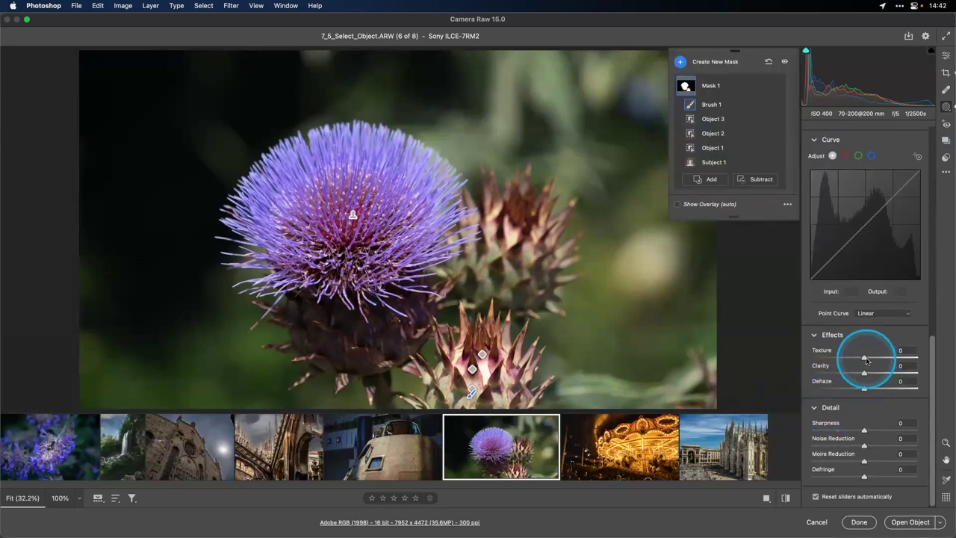
{"action": "left_click_drag", "start_coordinate": [865, 357], "coordinate": [898, 363]}
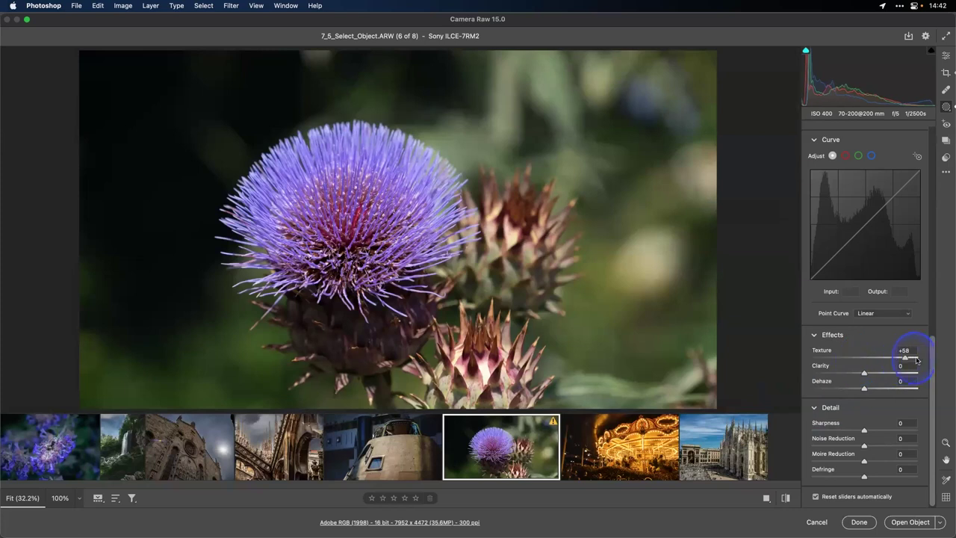
{"action": "mouse_move", "coordinate": [884, 364]}
{"action": "left_mouse_down"}
{"action": "mouse_move", "coordinate": [898, 360]}
{"action": "mouse_move", "coordinate": [907, 379]}
{"action": "mouse_move", "coordinate": [869, 378]}
{"action": "mouse_move", "coordinate": [897, 377]}
{"action": "mouse_move", "coordinate": [885, 374]}
{"action": "left_mouse_up"}
{"action": "left_click_drag", "start_coordinate": [865, 431], "coordinate": [910, 430]}
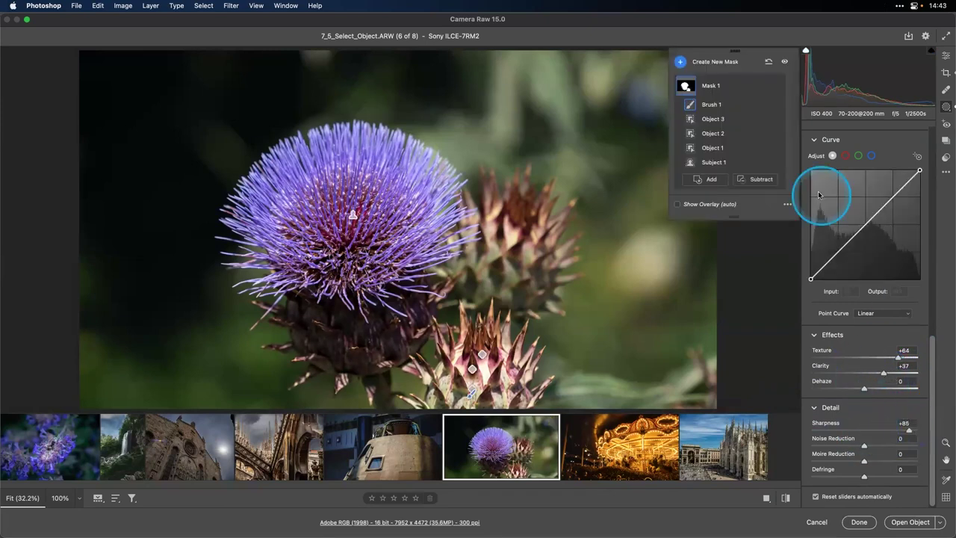
Duplicate the flower mask inverted, then give the background Sharpness -100 and Exposure -0.70
{"action": "left_click", "coordinate": [762, 86]}
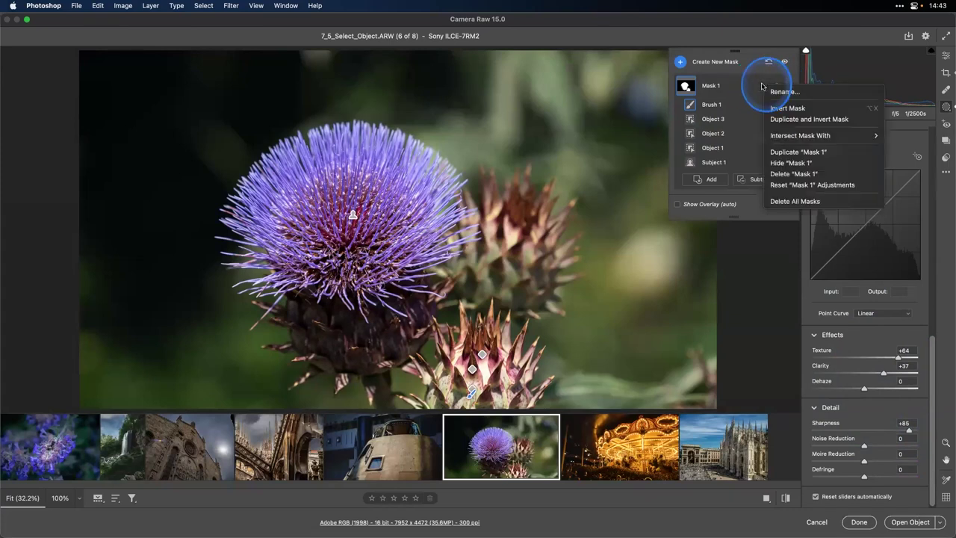
{"action": "left_click", "coordinate": [799, 119]}
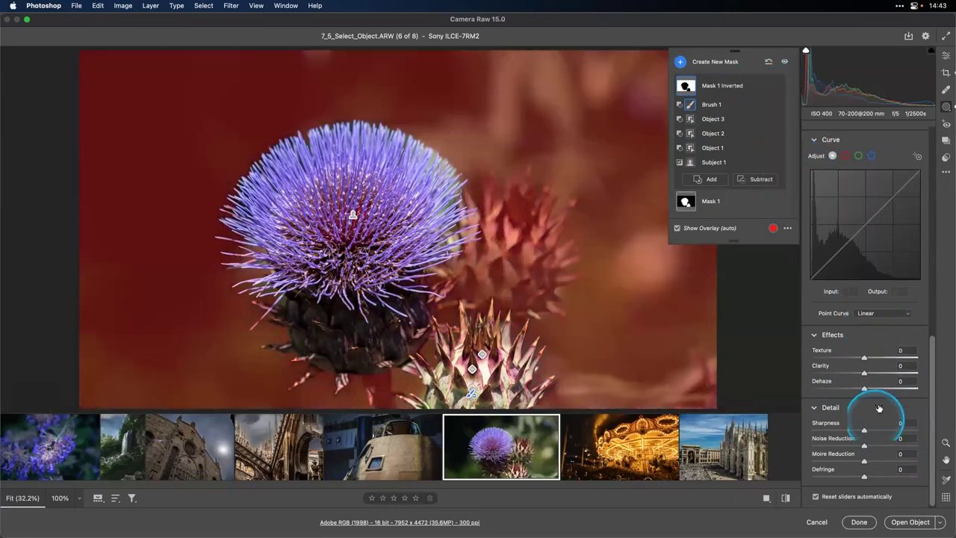
{"action": "left_click_drag", "start_coordinate": [852, 434], "coordinate": [784, 433]}
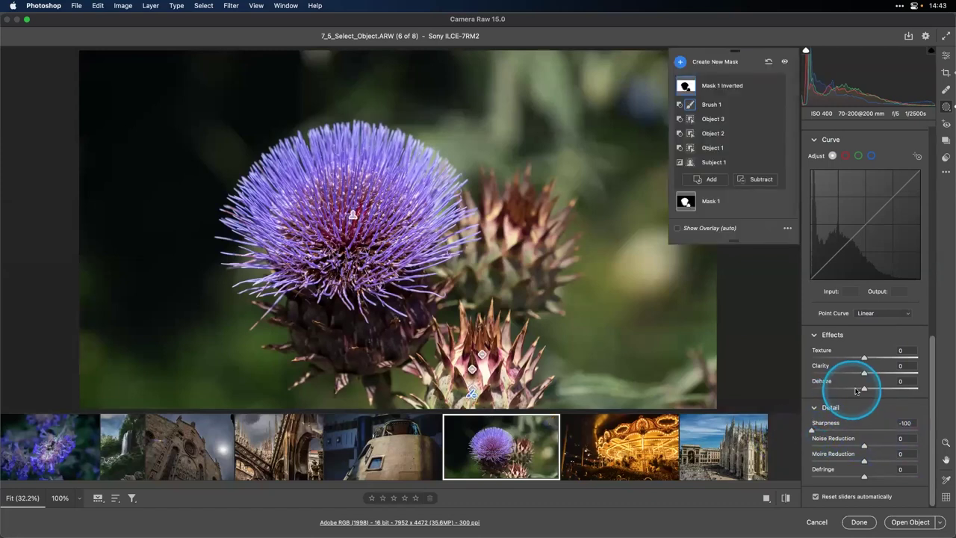
{"action": "mouse_move", "coordinate": [861, 372]}
{"action": "left_mouse_down"}
{"action": "mouse_move", "coordinate": [784, 378]}
{"action": "mouse_move", "coordinate": [811, 376]}
{"action": "left_mouse_up"}
{"action": "scroll", "coordinate": [811, 377], "scroll_direction": "up", "scroll_amount": 10}
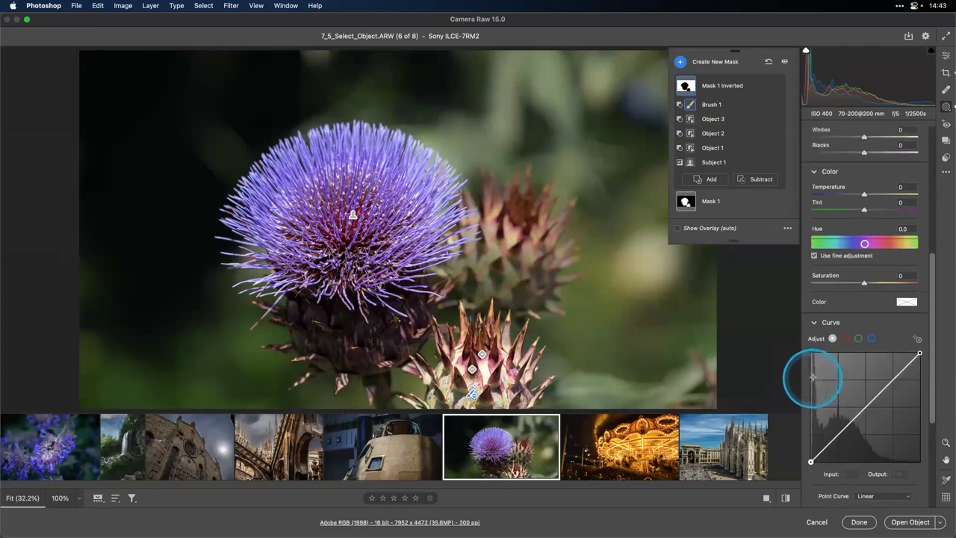
{"action": "left_click_drag", "start_coordinate": [863, 319], "coordinate": [856, 320]}
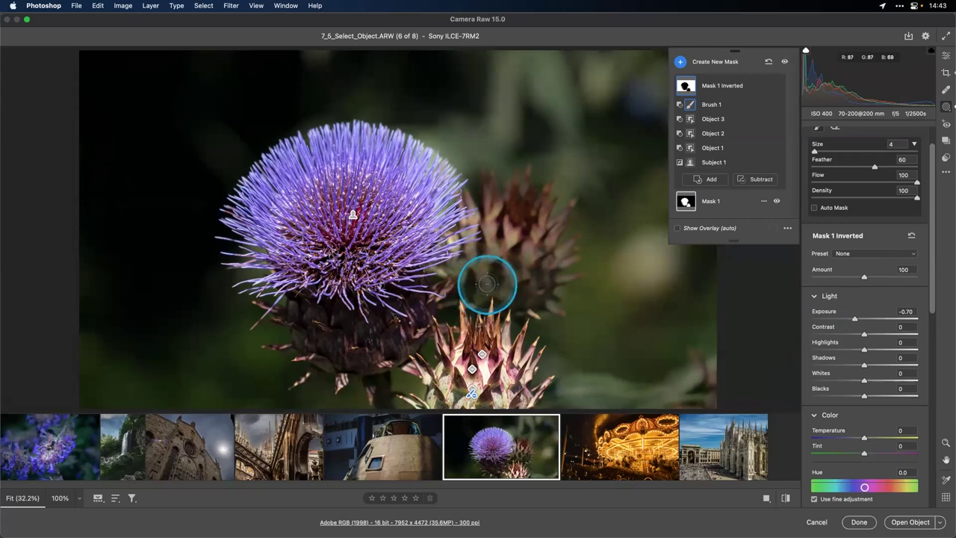
{"action": "key", "text": "bracketleft"}
{"action": "key", "text": "bracketleft"}
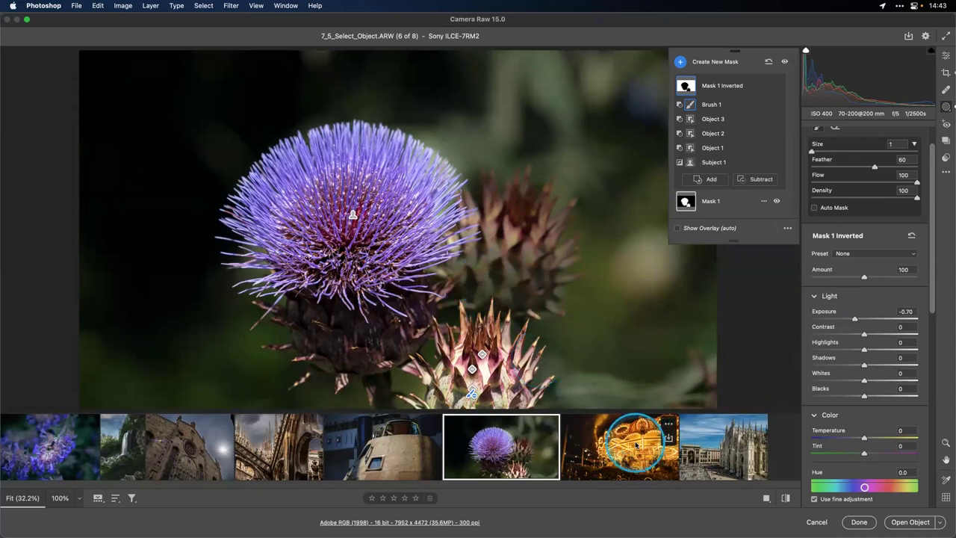
Open the capsule photo and toggle Mask 1 Inverted and Mask 1 off and on to compare
{"action": "left_click", "coordinate": [395, 463]}
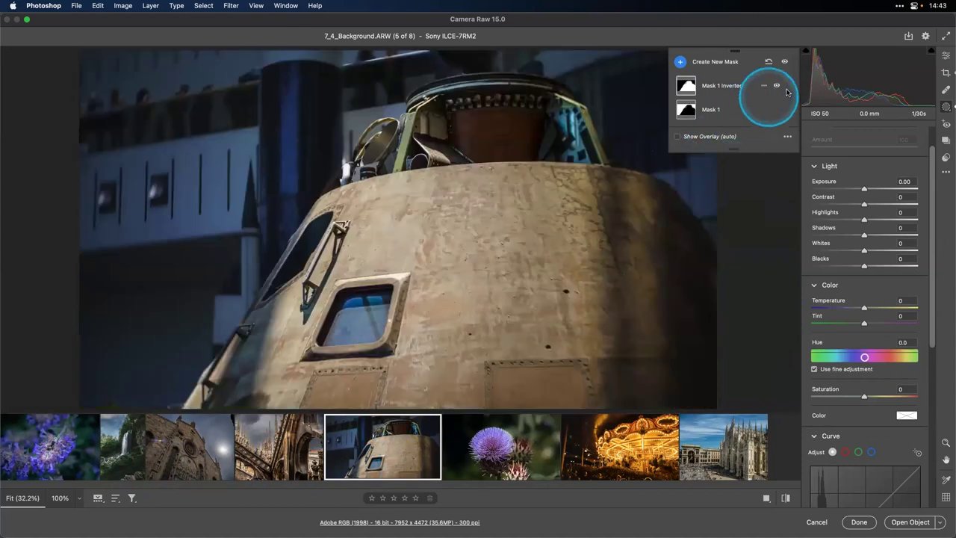
{"action": "left_click", "coordinate": [777, 86]}
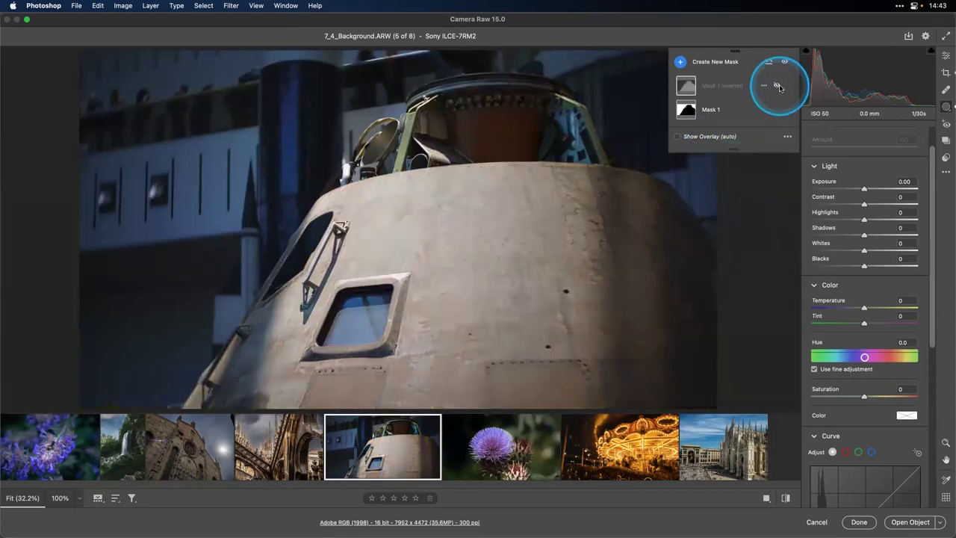
{"action": "left_click", "coordinate": [777, 86]}
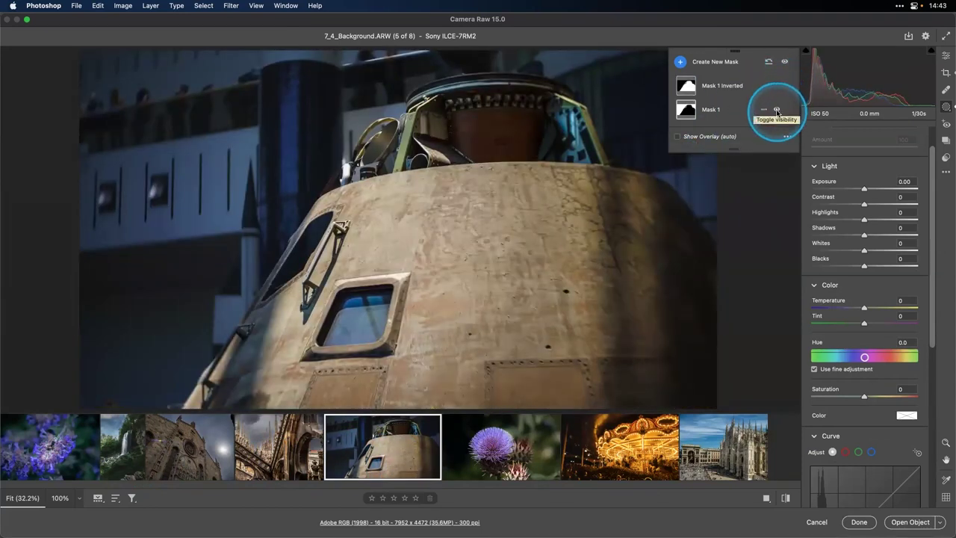
{"action": "left_click", "coordinate": [777, 110]}
{"action": "left_click", "coordinate": [777, 110]}
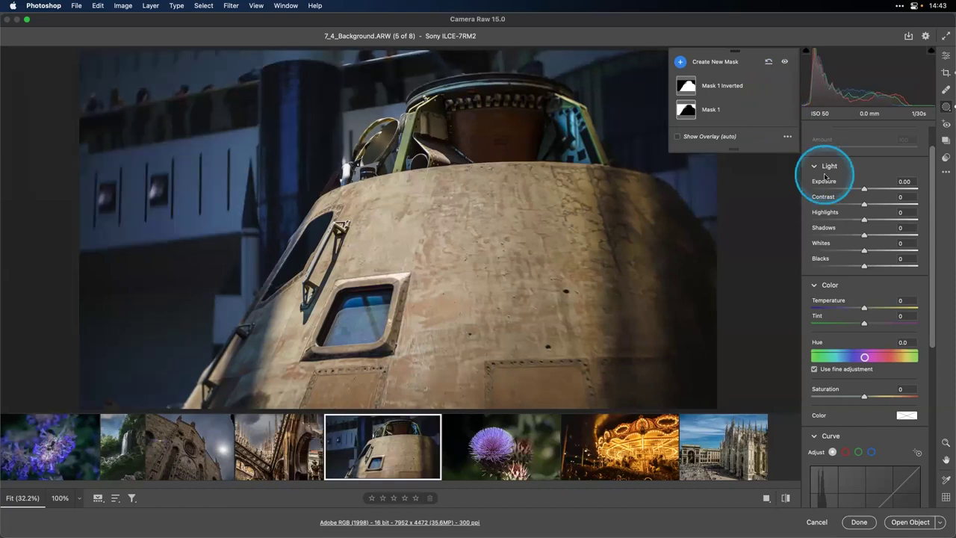
Review the sliders of Mask 1 and Mask 1 Inverted (Temperature +9, Saturation +51)
{"action": "scroll", "coordinate": [833, 174], "scroll_direction": "down", "scroll_amount": 3}
{"action": "scroll", "coordinate": [833, 174], "scroll_direction": "down", "scroll_amount": 2}
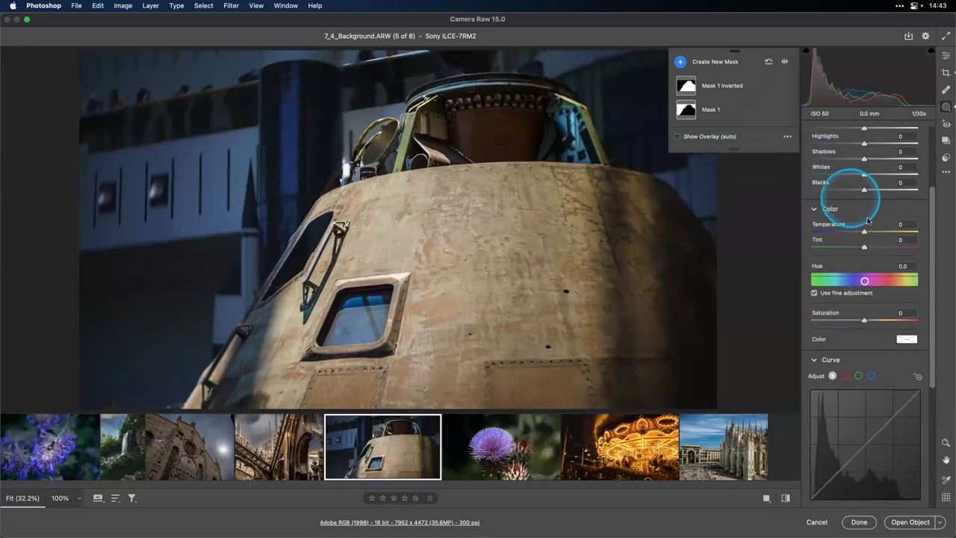
{"action": "left_click", "coordinate": [712, 112]}
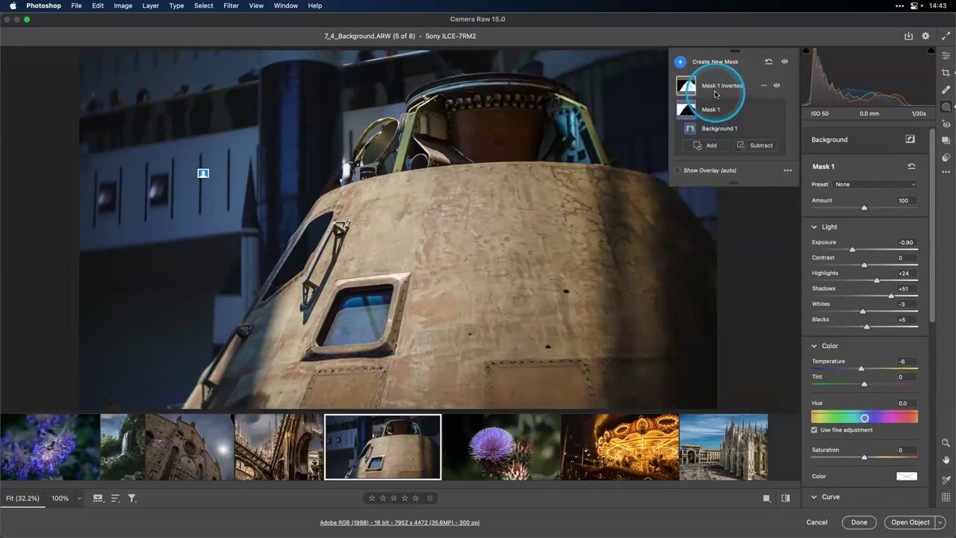
{"action": "left_click", "coordinate": [713, 89]}
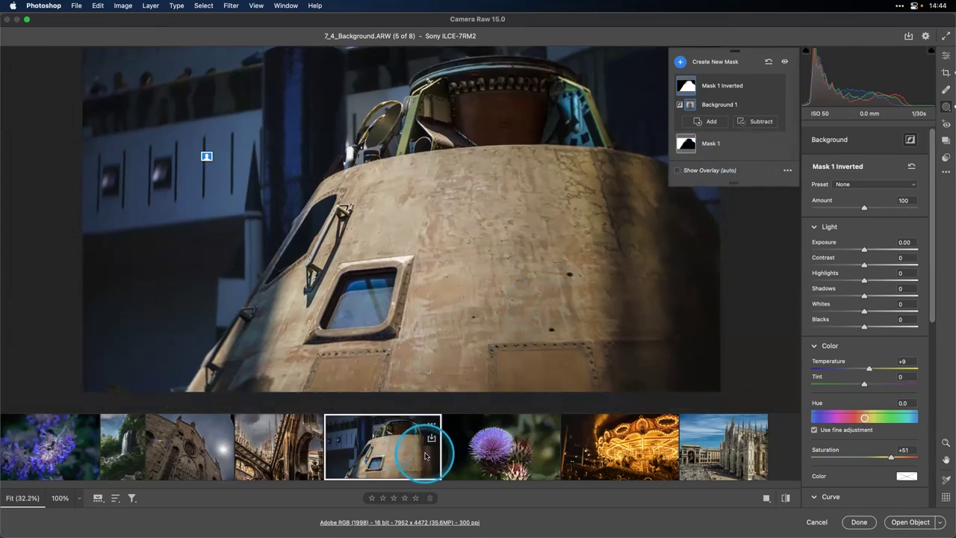
On the carousel photo, hide and restore Mask 1, Shadow Edges, Shadows and Light masks one by one
{"action": "left_click", "coordinate": [629, 458]}
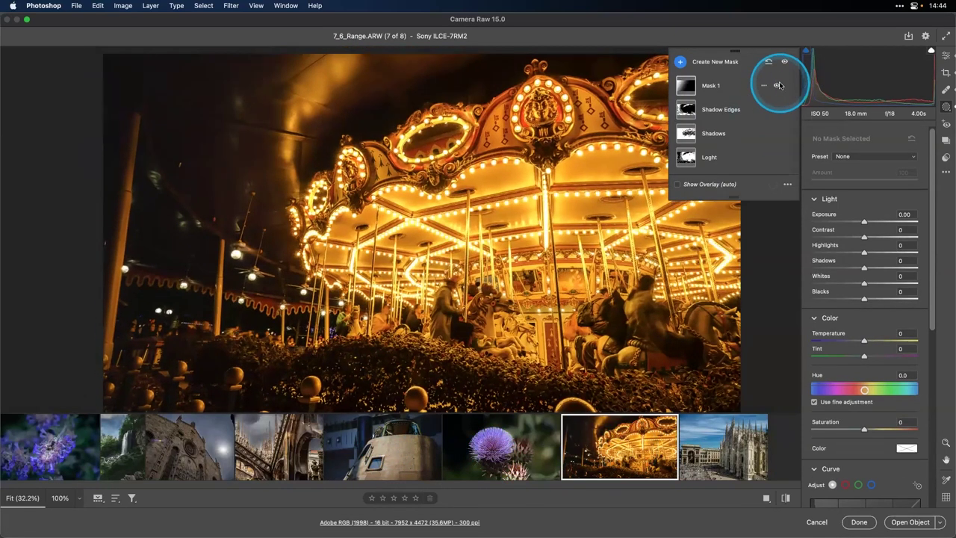
{"action": "left_click", "coordinate": [777, 85]}
{"action": "left_click", "coordinate": [778, 109]}
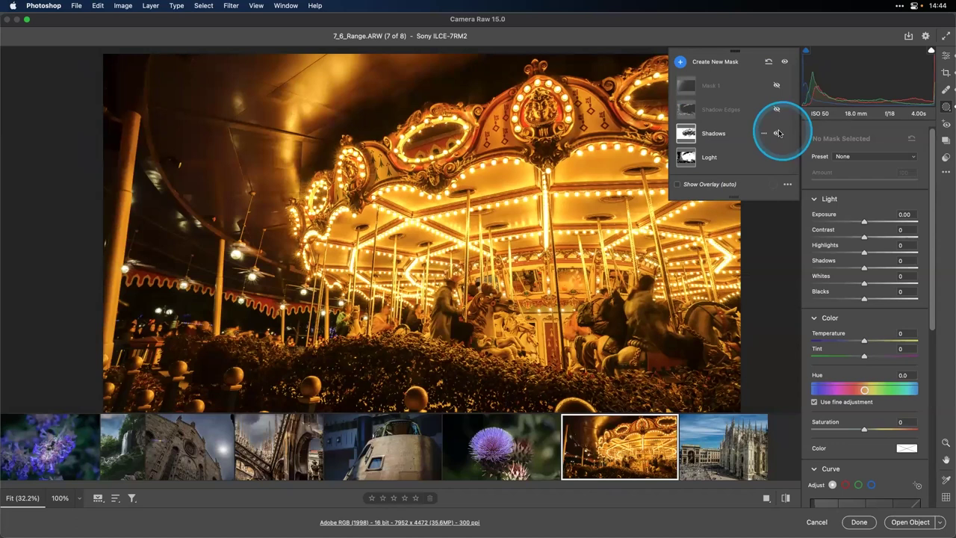
{"action": "left_click", "coordinate": [777, 133]}
{"action": "left_click", "coordinate": [777, 159]}
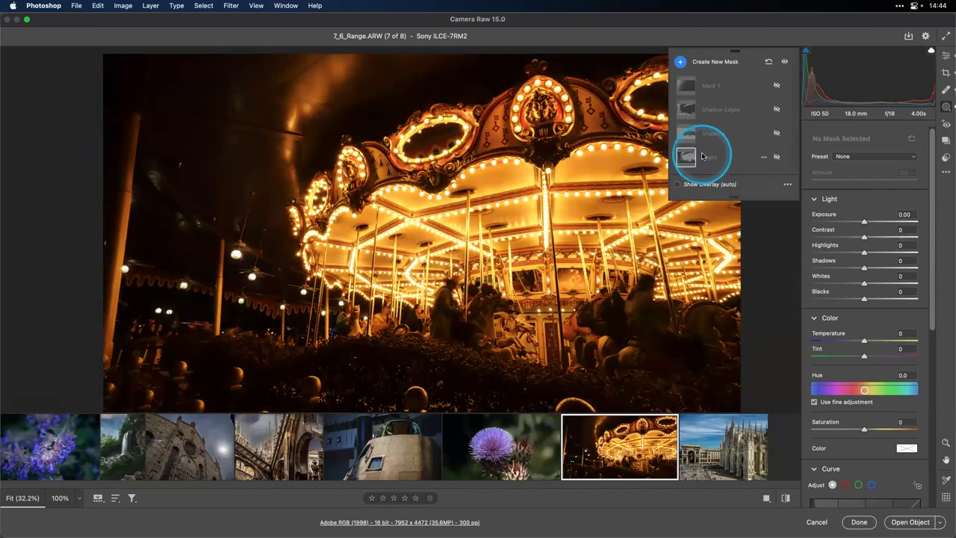
{"action": "left_click", "coordinate": [779, 158]}
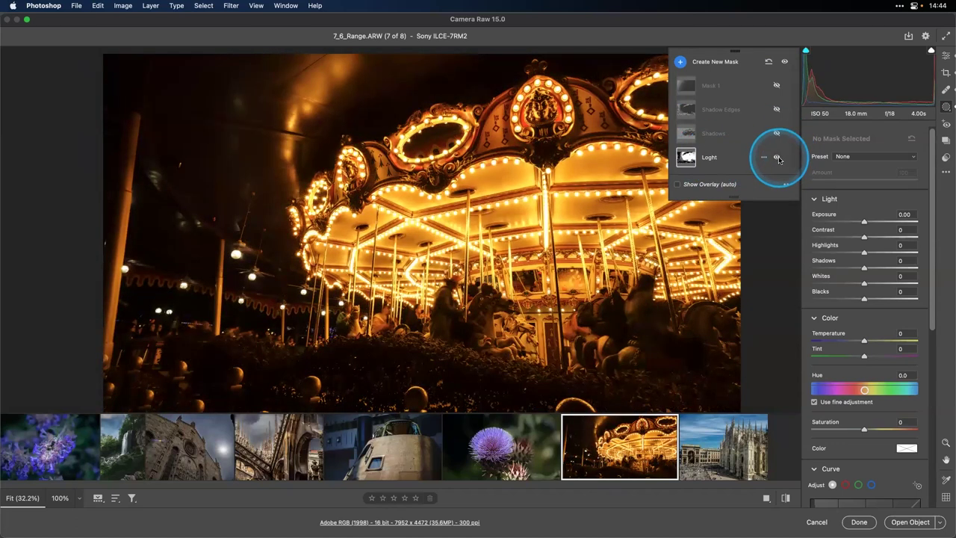
{"action": "left_click", "coordinate": [775, 133]}
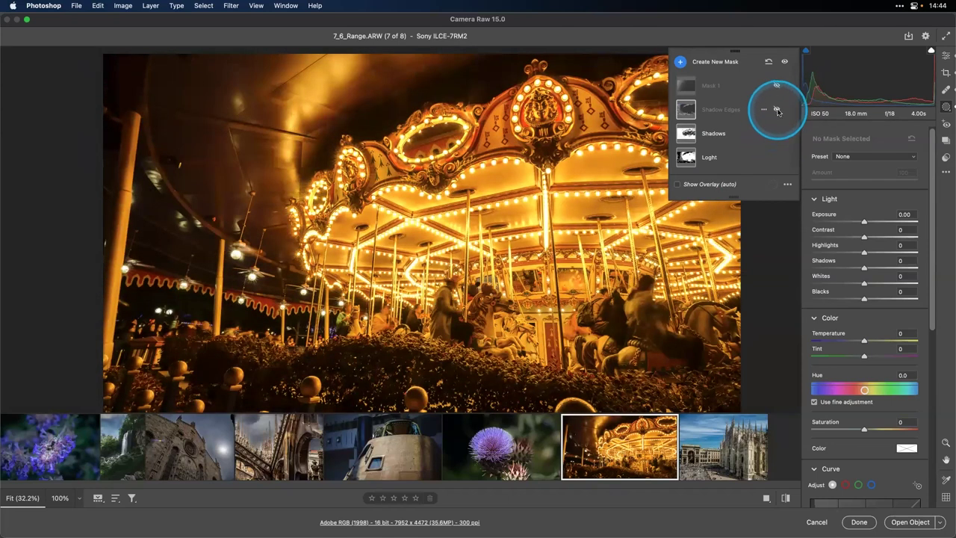
{"action": "left_click", "coordinate": [777, 110]}
{"action": "left_click", "coordinate": [776, 86]}
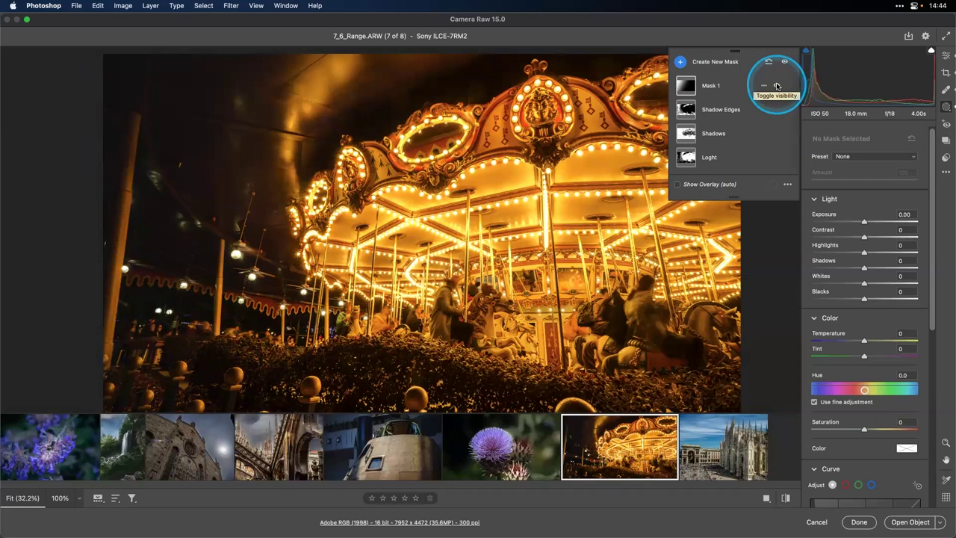
Toggle all mask adjustments repeatedly for a before/after comparison, then accept the carousel edits with Done
{"action": "left_click", "coordinate": [785, 63]}
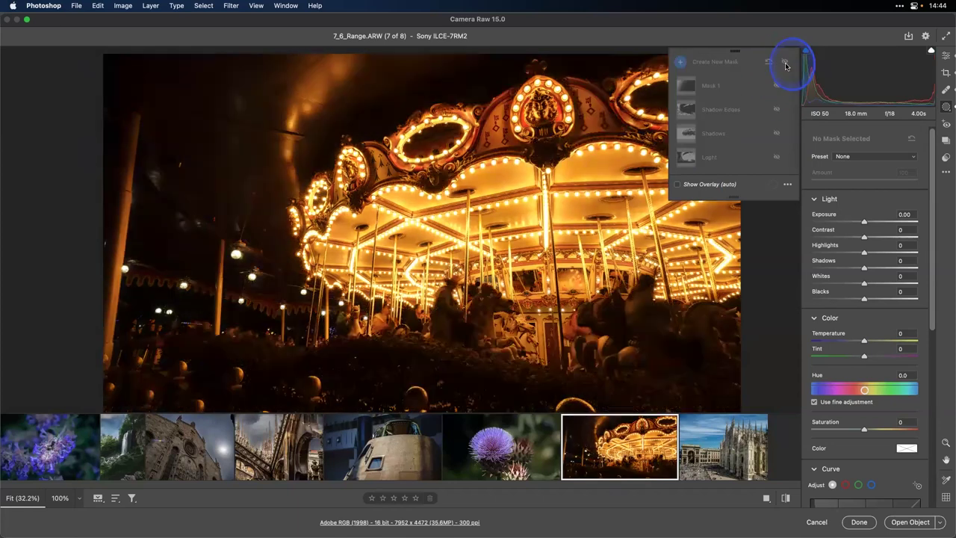
{"action": "left_click", "coordinate": [785, 64]}
{"action": "left_click", "coordinate": [786, 64]}
{"action": "left_click", "coordinate": [785, 66]}
{"action": "left_click", "coordinate": [786, 65]}
{"action": "left_click", "coordinate": [785, 66]}
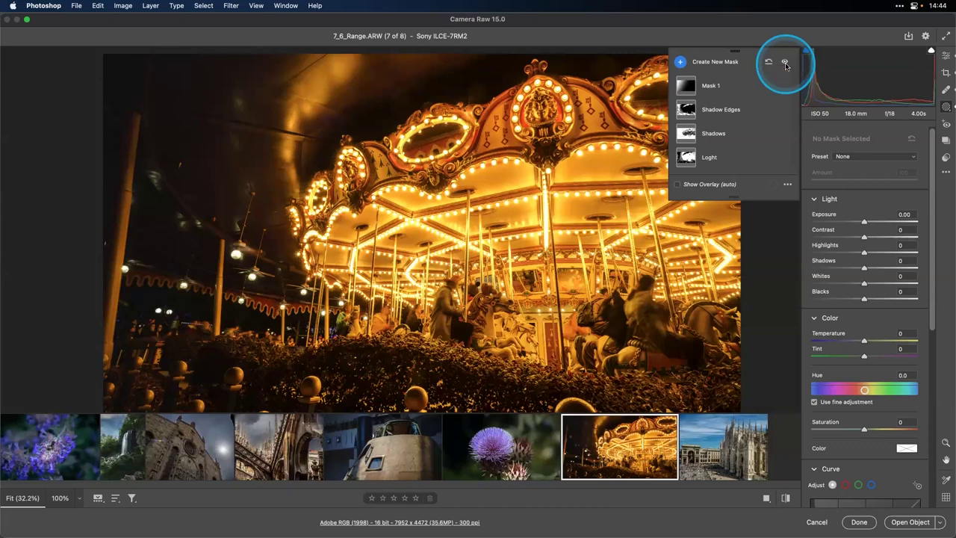
{"action": "left_click", "coordinate": [785, 66]}
{"action": "left_click", "coordinate": [785, 65]}
{"action": "left_click", "coordinate": [786, 66]}
{"action": "left_click", "coordinate": [786, 66]}
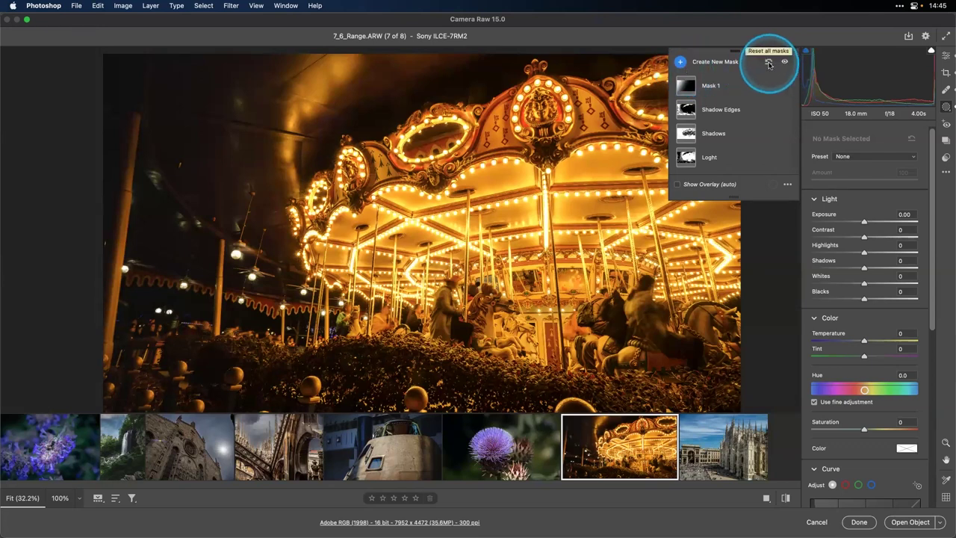
{"action": "left_click", "coordinate": [770, 64]}
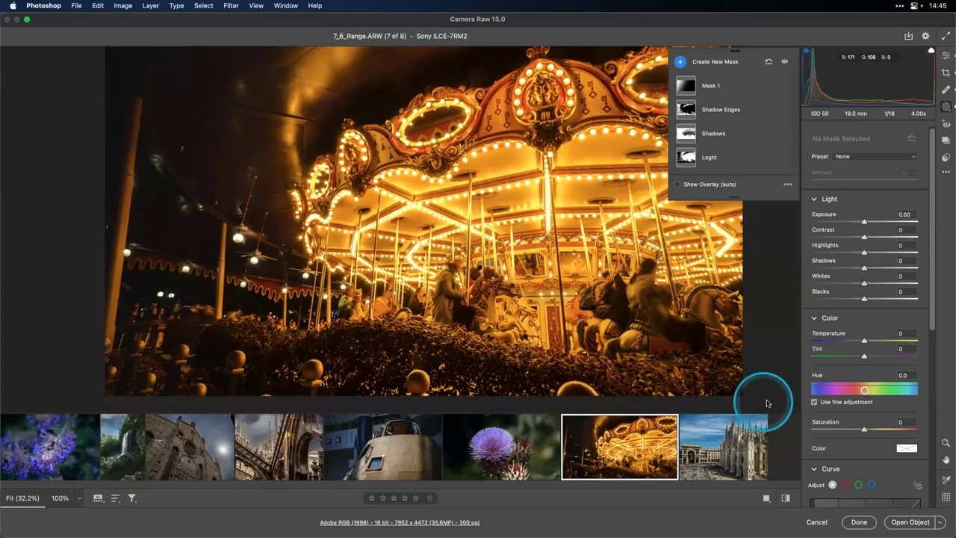
{"action": "left_click", "coordinate": [861, 523]}
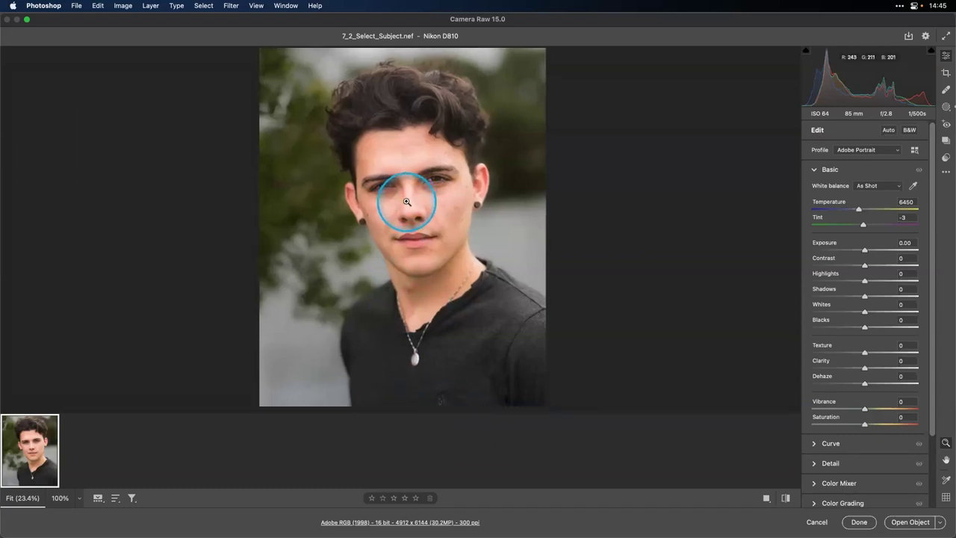
Show the portrait's mask list and choose Delete All Masks from Mask 1's options menu
{"action": "left_click", "coordinate": [947, 107]}
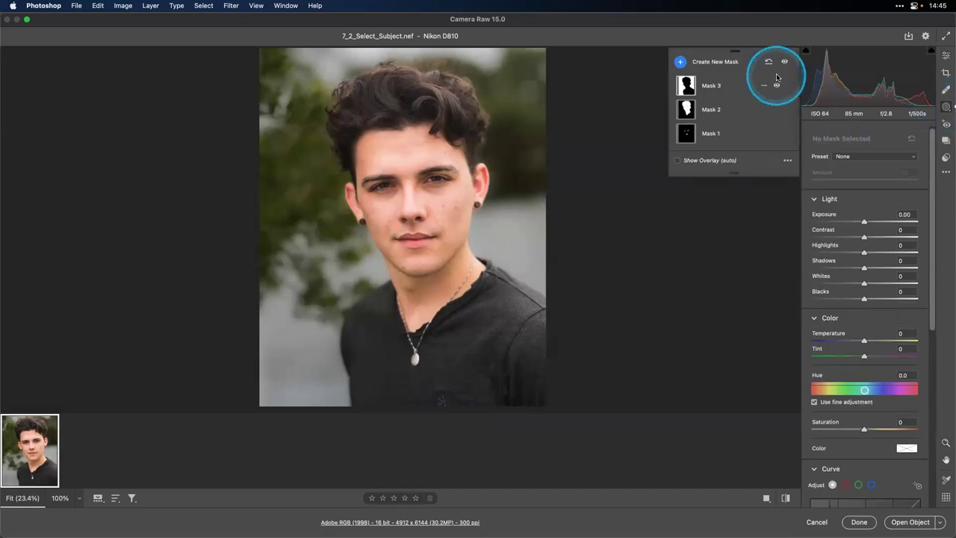
{"action": "left_click", "coordinate": [788, 160]}
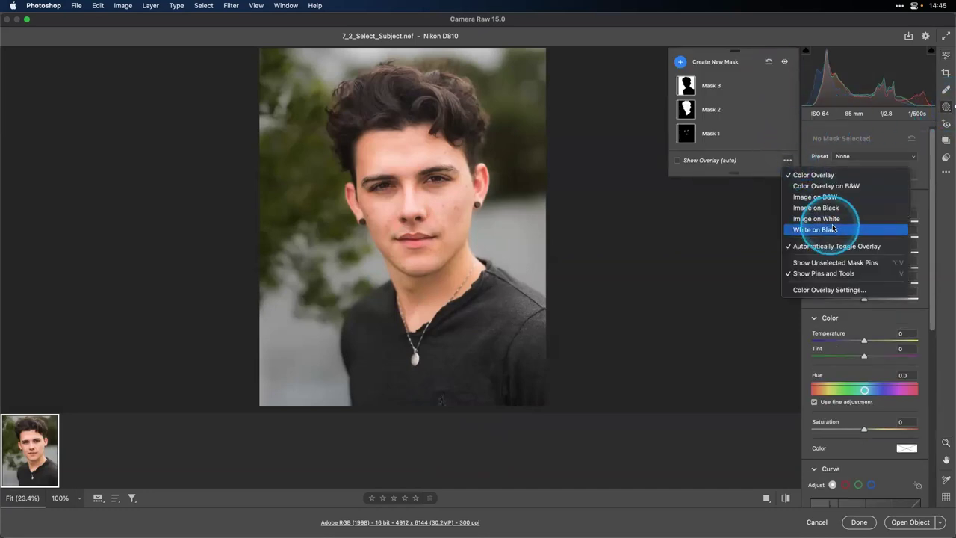
{"action": "left_click", "coordinate": [780, 139]}
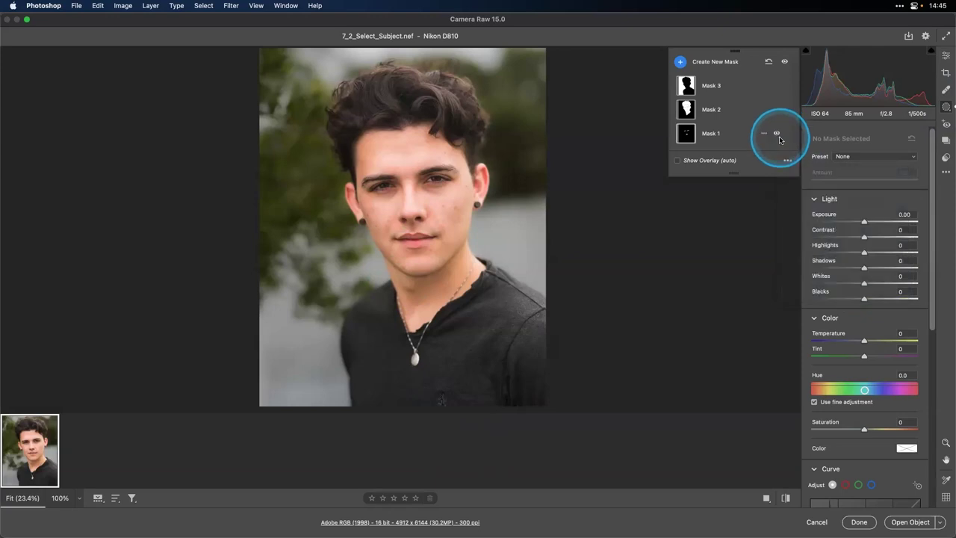
{"action": "left_click", "coordinate": [763, 133]}
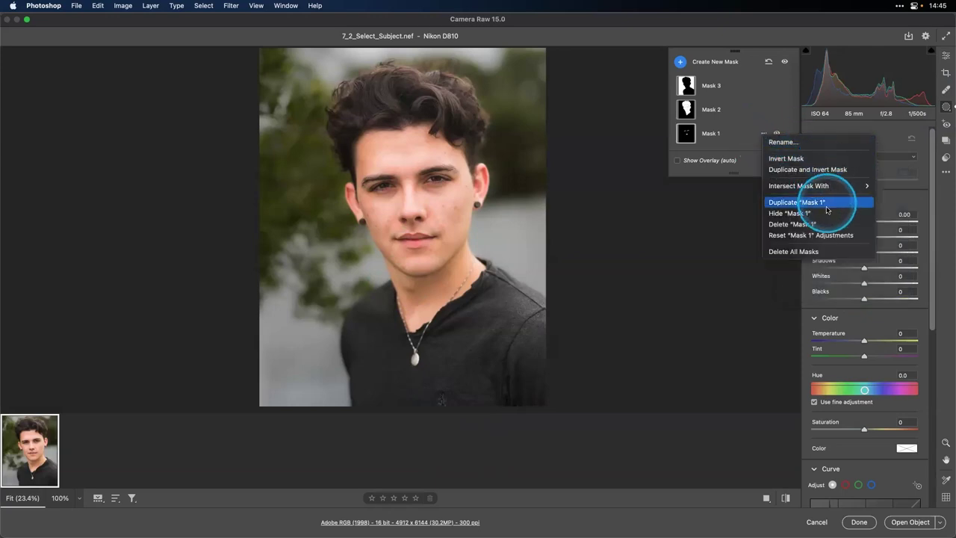
{"action": "left_click", "coordinate": [811, 251]}
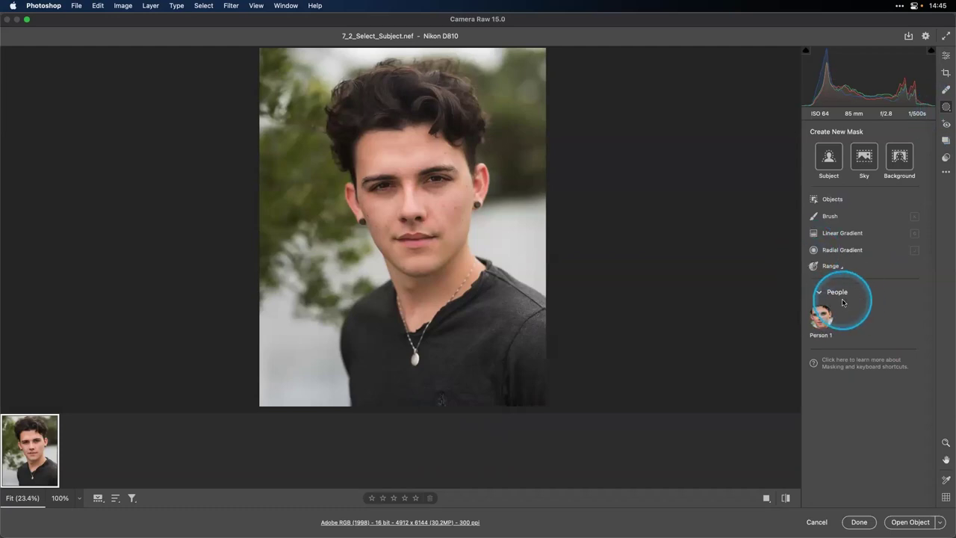
Create a Person 1 - Lips mask covering only the lips, not the entire person
{"action": "mouse_move", "coordinate": [822, 323]}
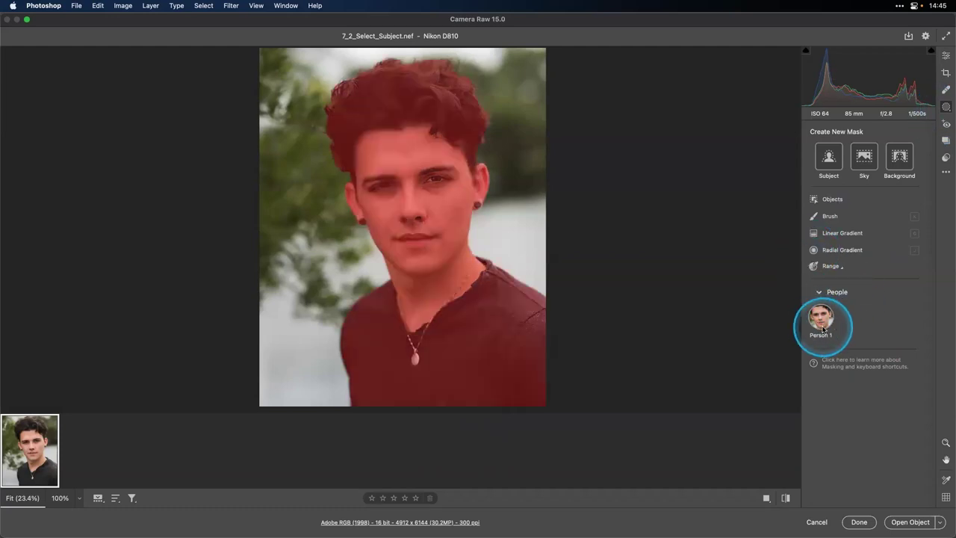
{"action": "left_click", "coordinate": [825, 327]}
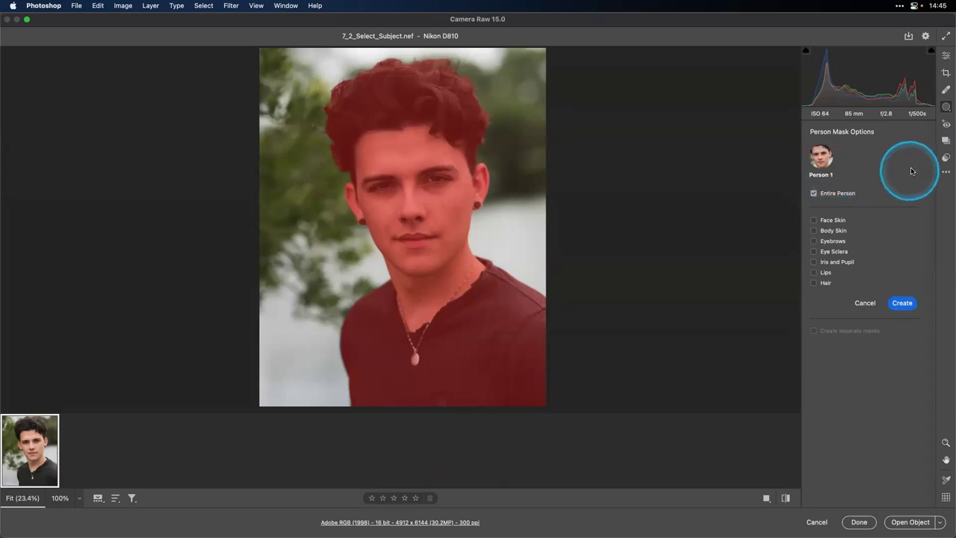
{"action": "left_click", "coordinate": [946, 107]}
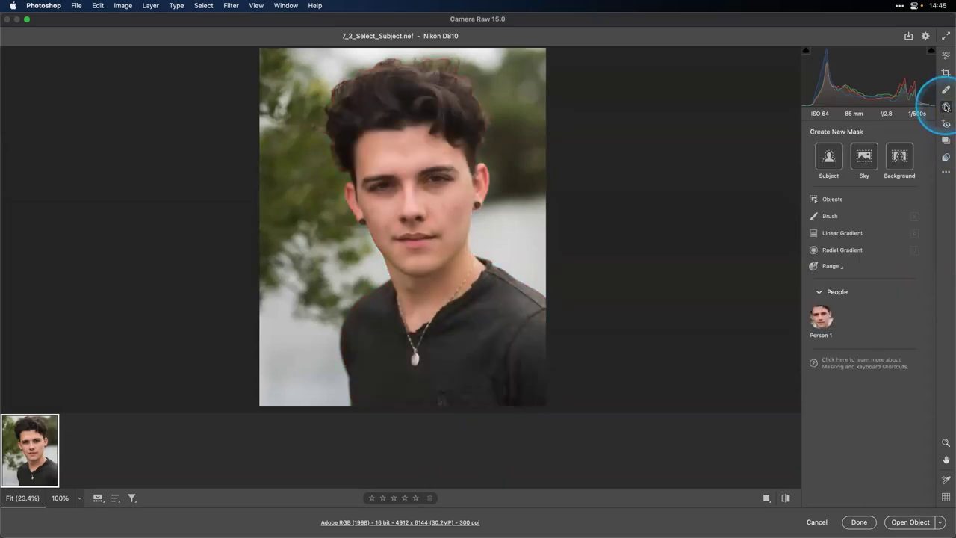
{"action": "mouse_move", "coordinate": [822, 311]}
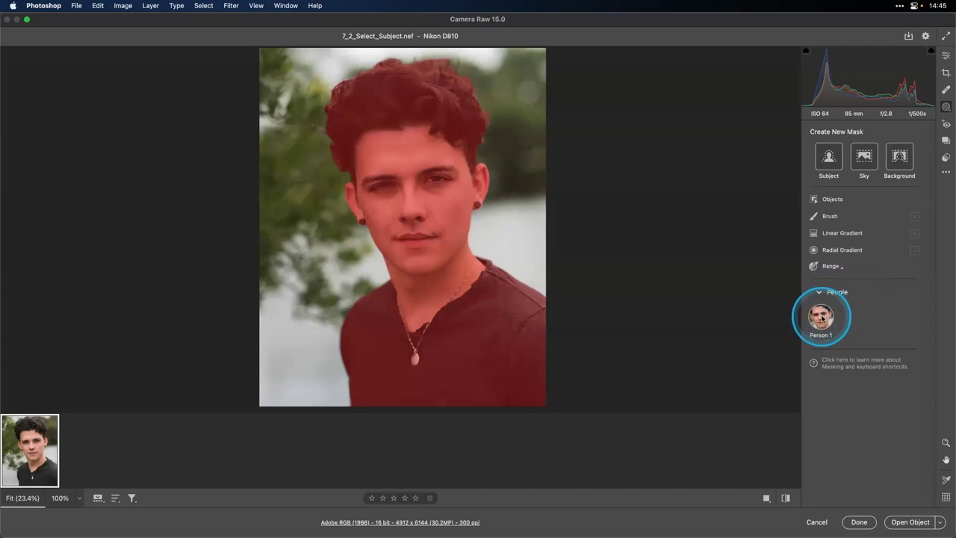
{"action": "left_click", "coordinate": [822, 318]}
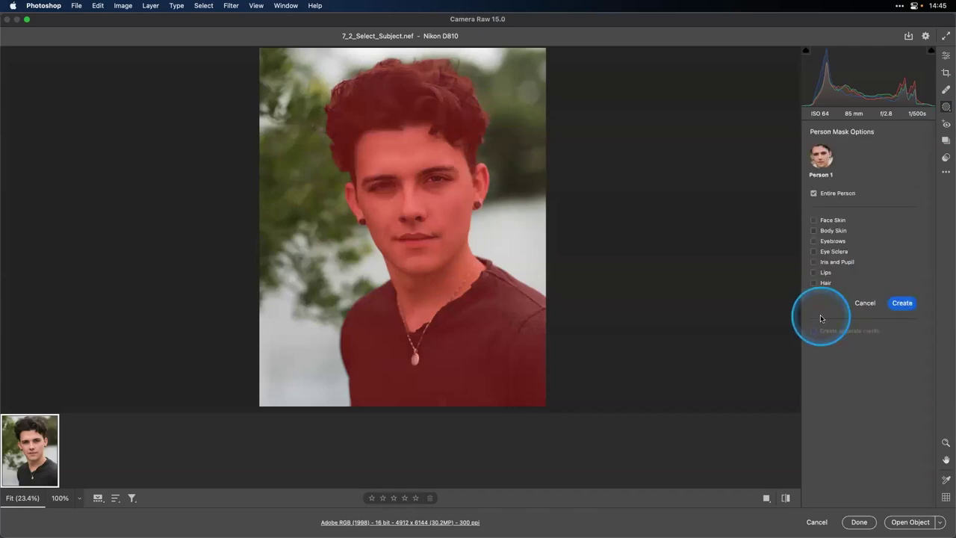
{"action": "left_click", "coordinate": [813, 195]}
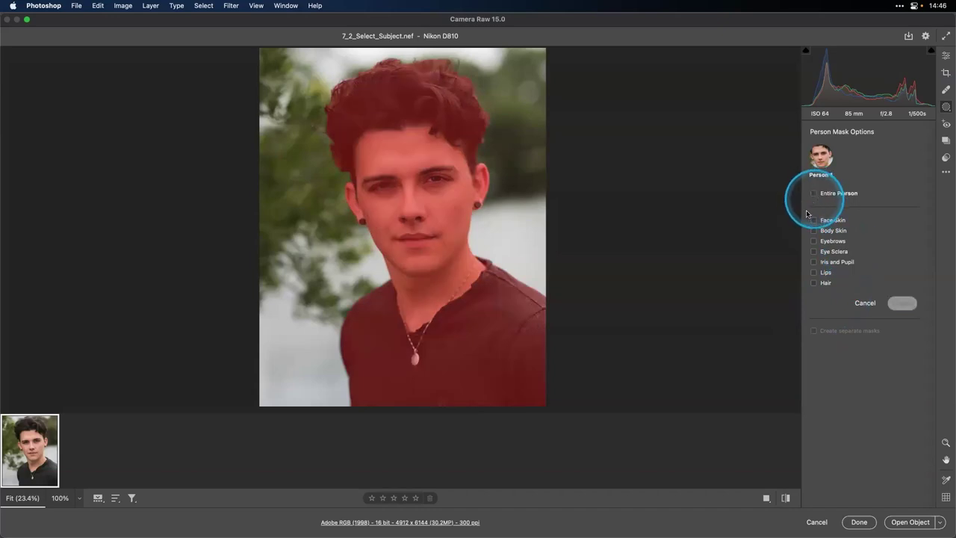
{"action": "left_click", "coordinate": [537, 214]}
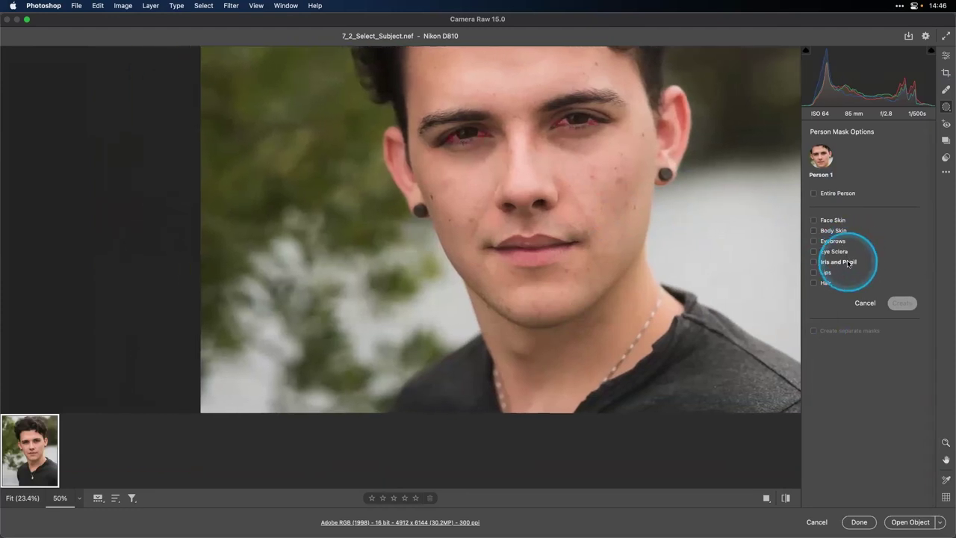
{"action": "left_click", "coordinate": [815, 273]}
{"action": "left_click", "coordinate": [902, 303]}
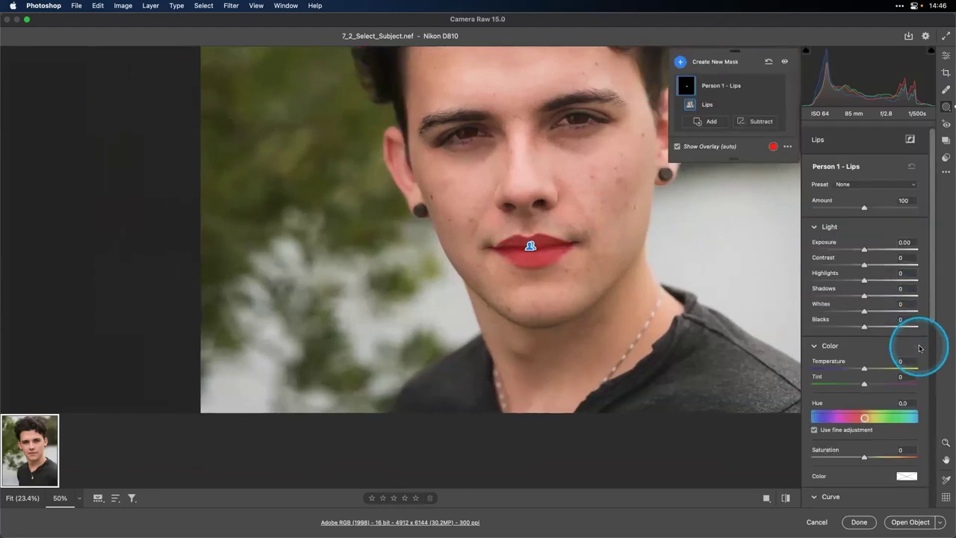
Set the lips mask's Saturation to +55 and Shadows to -42
{"action": "scroll", "coordinate": [920, 348], "scroll_direction": "down", "scroll_amount": 2}
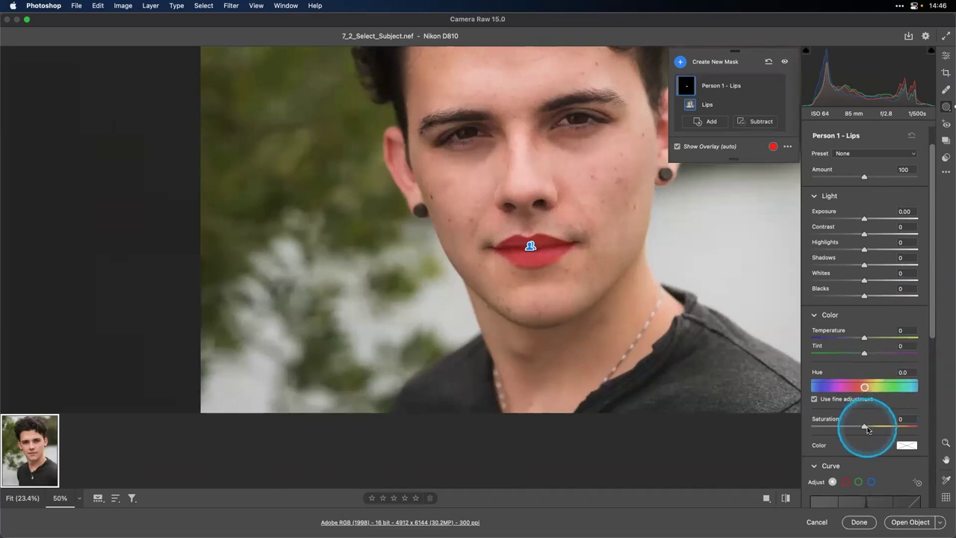
{"action": "left_click_drag", "start_coordinate": [865, 425], "coordinate": [875, 429]}
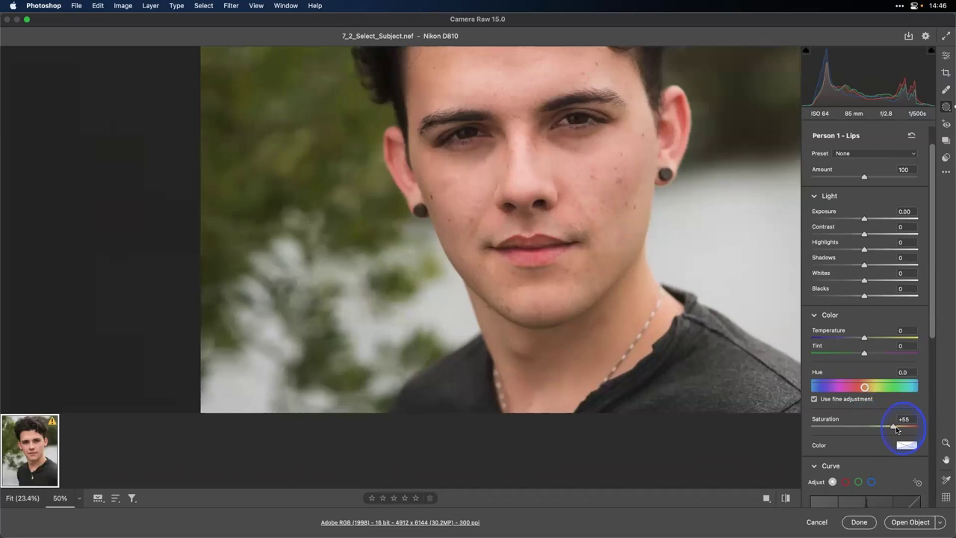
{"action": "scroll", "coordinate": [886, 314], "scroll_direction": "up", "scroll_amount": 1}
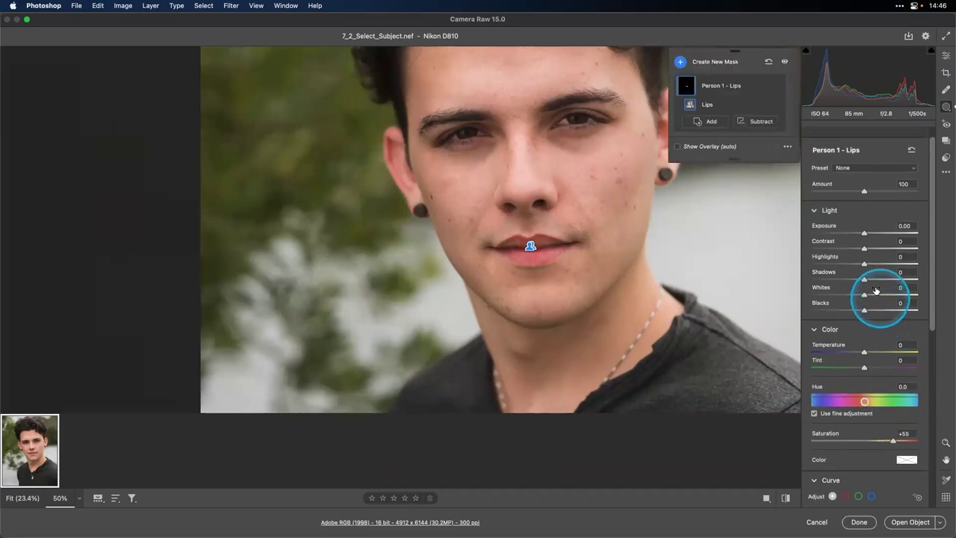
{"action": "left_click_drag", "start_coordinate": [864, 282], "coordinate": [843, 283]}
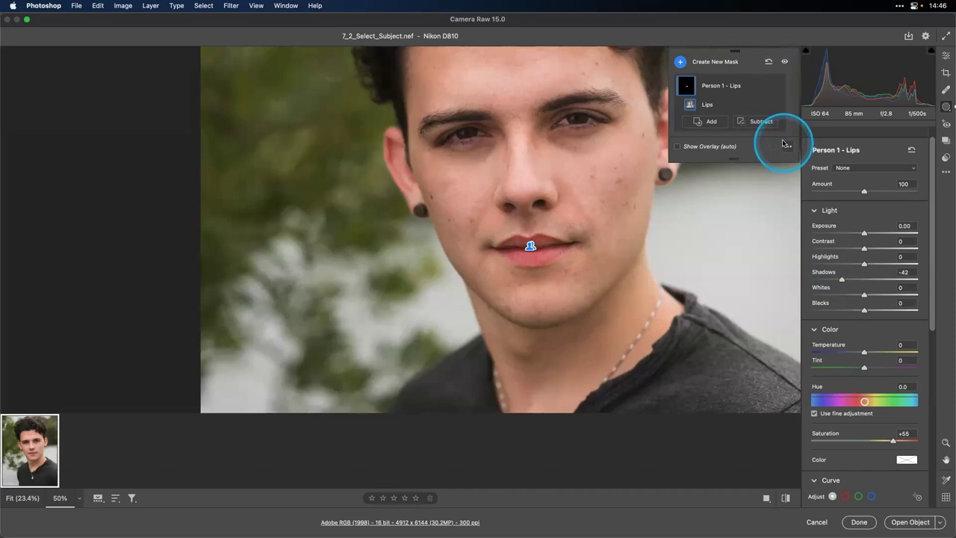
Create an Eyebrows-only person mask and raise its Texture to about +46 with Clarity +8
{"action": "left_click", "coordinate": [680, 63]}
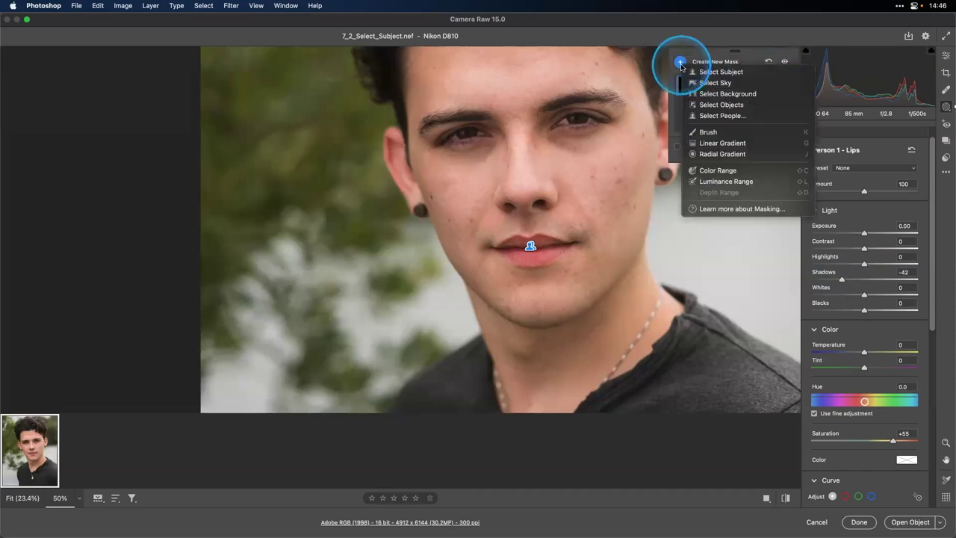
{"action": "left_click", "coordinate": [725, 116]}
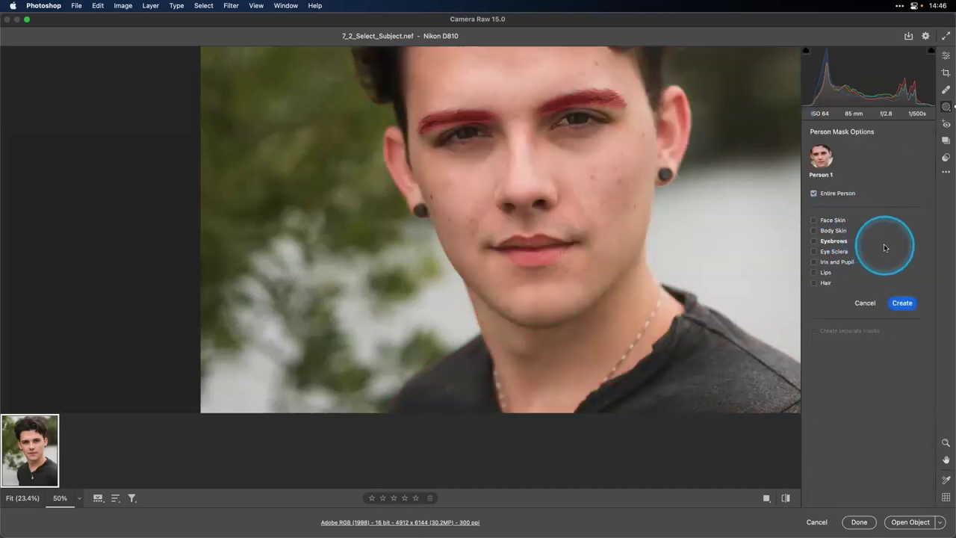
{"action": "left_click", "coordinate": [813, 241]}
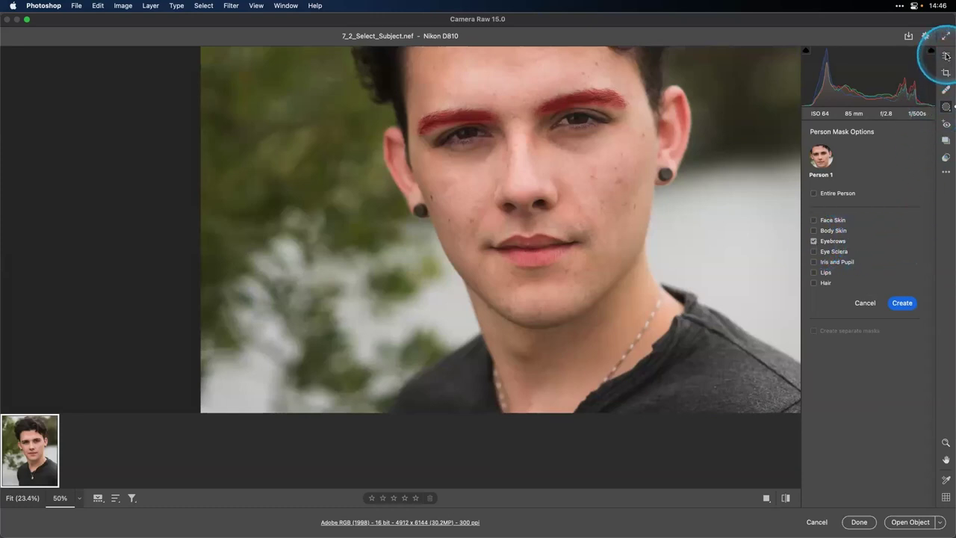
{"action": "left_click", "coordinate": [902, 303]}
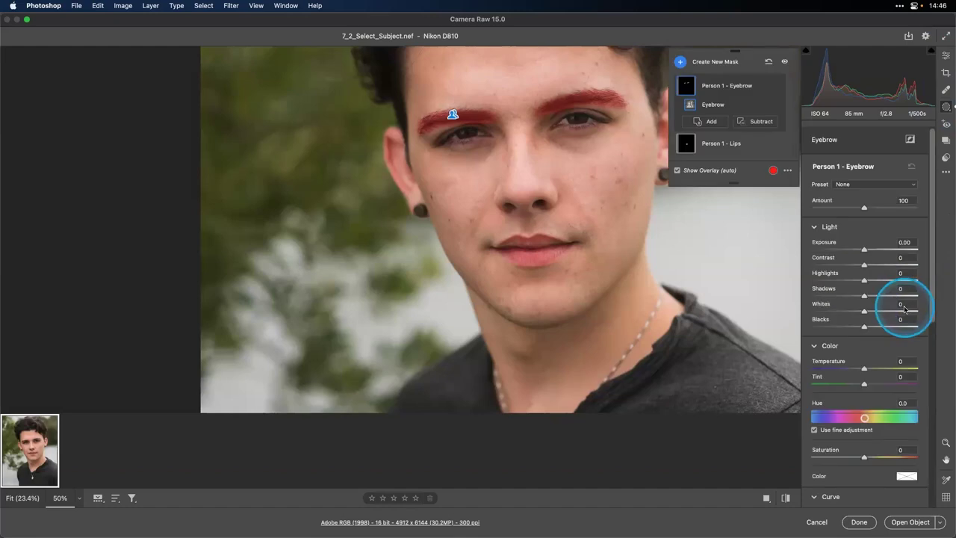
{"action": "scroll", "coordinate": [900, 344], "scroll_direction": "down", "scroll_amount": 10}
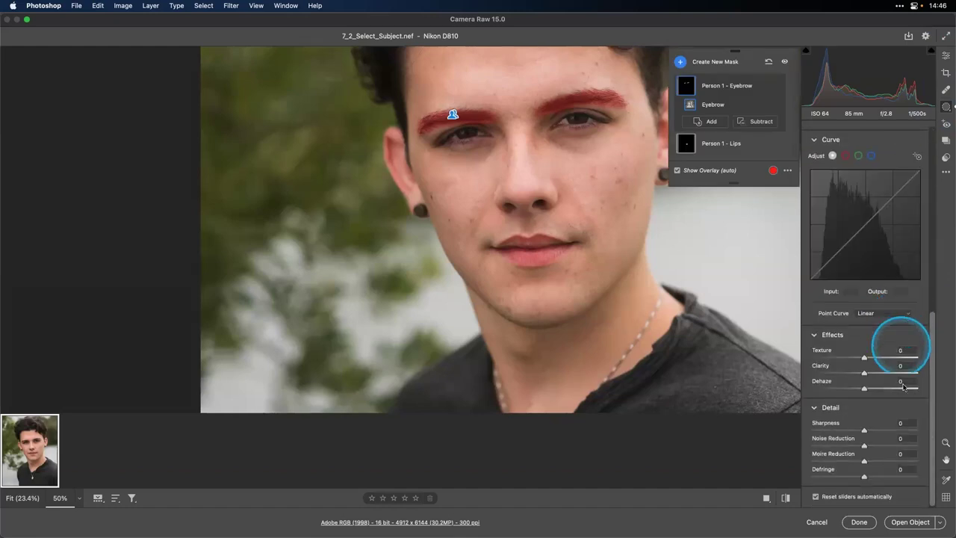
{"action": "left_click_drag", "start_coordinate": [865, 358], "coordinate": [903, 376]}
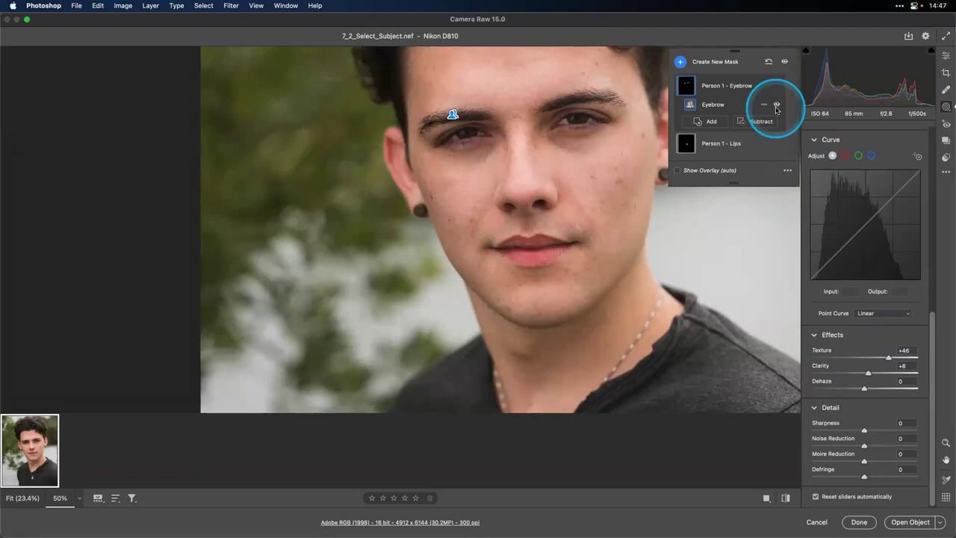
Create a person mask covering Face Skin and Body Skin
{"action": "left_click", "coordinate": [680, 61]}
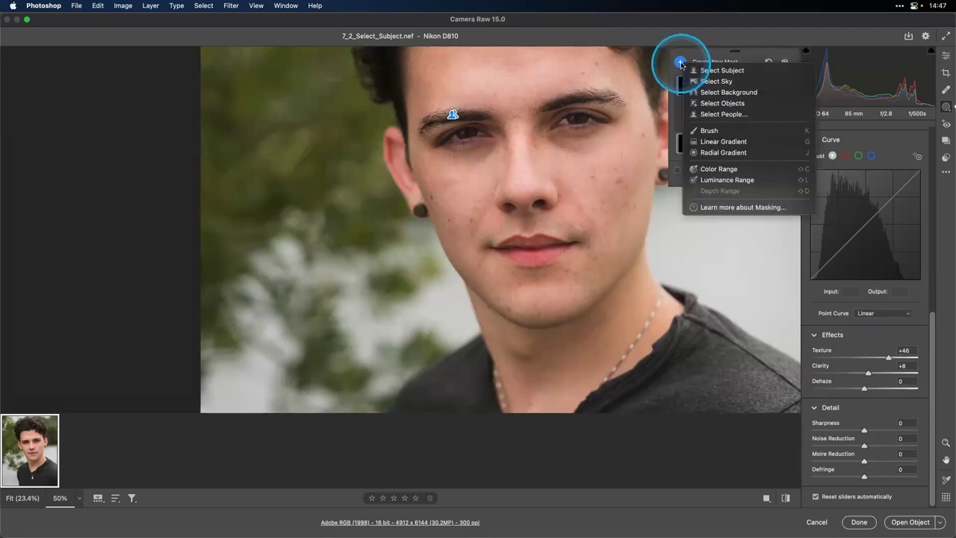
{"action": "left_click", "coordinate": [724, 114]}
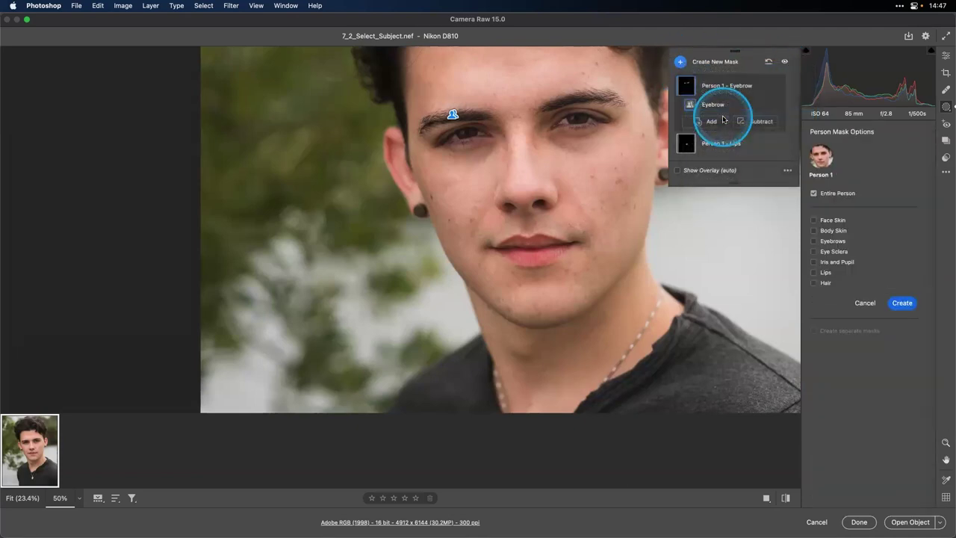
{"action": "left_click", "coordinate": [813, 221]}
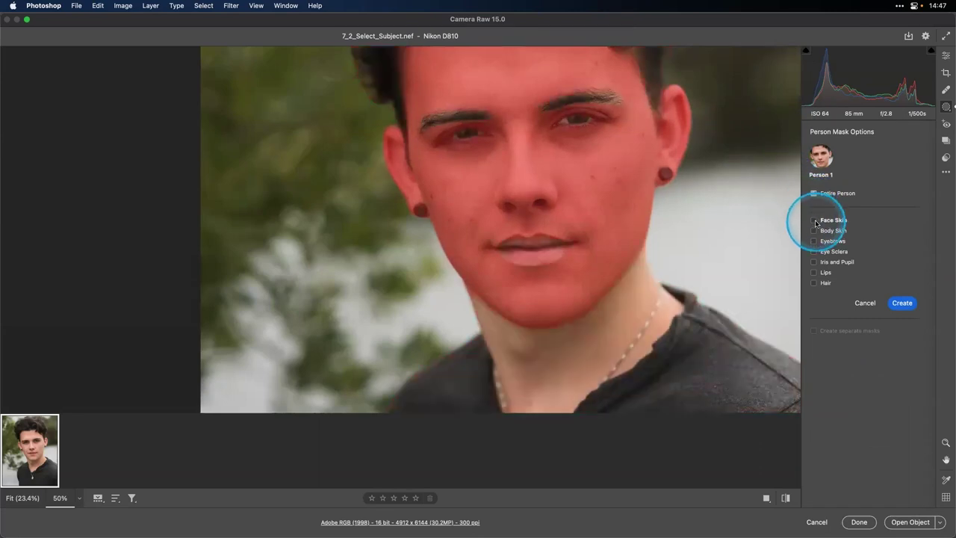
{"action": "left_click", "coordinate": [814, 231]}
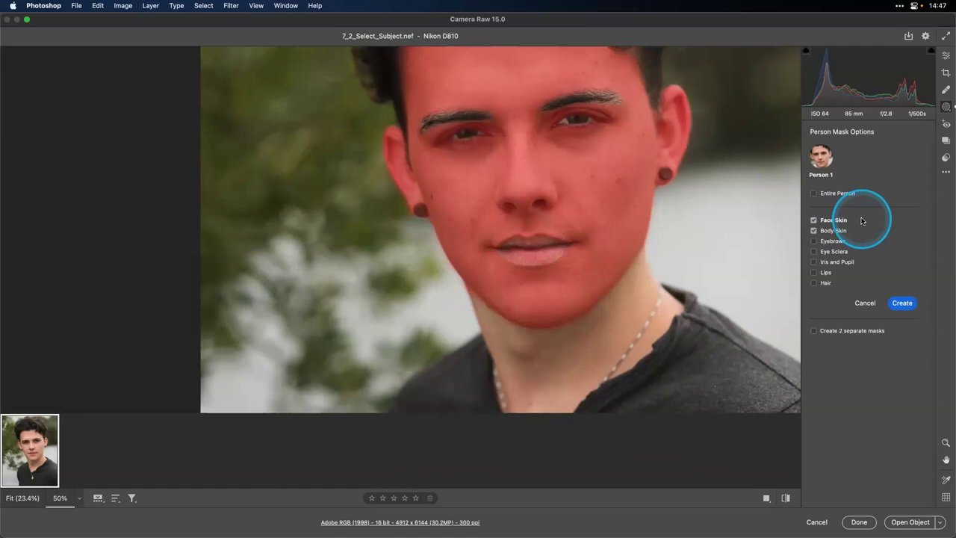
{"action": "left_click", "coordinate": [903, 298]}
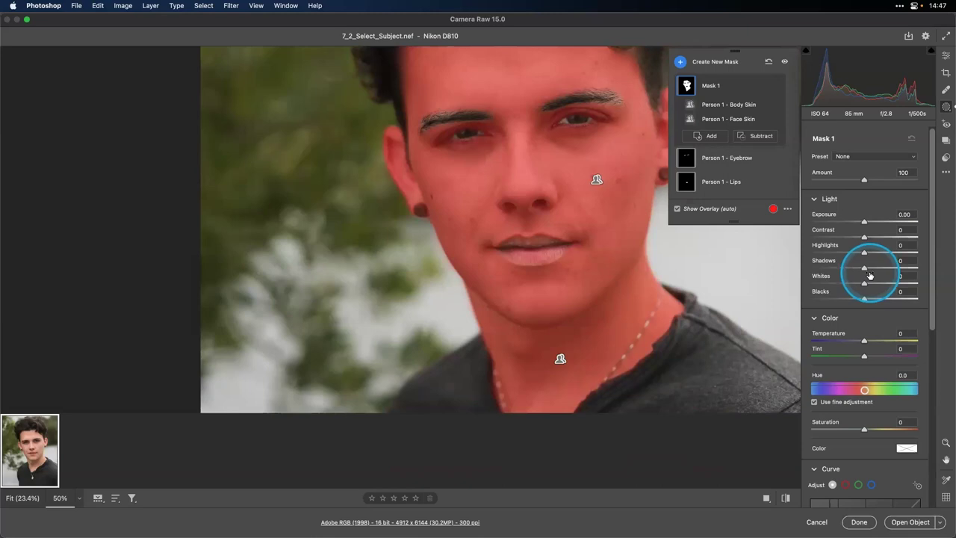
Set the skin mask to Exposure -0.15 and Temperature +17
{"action": "scroll", "coordinate": [871, 239], "scroll_direction": "down", "scroll_amount": 2}
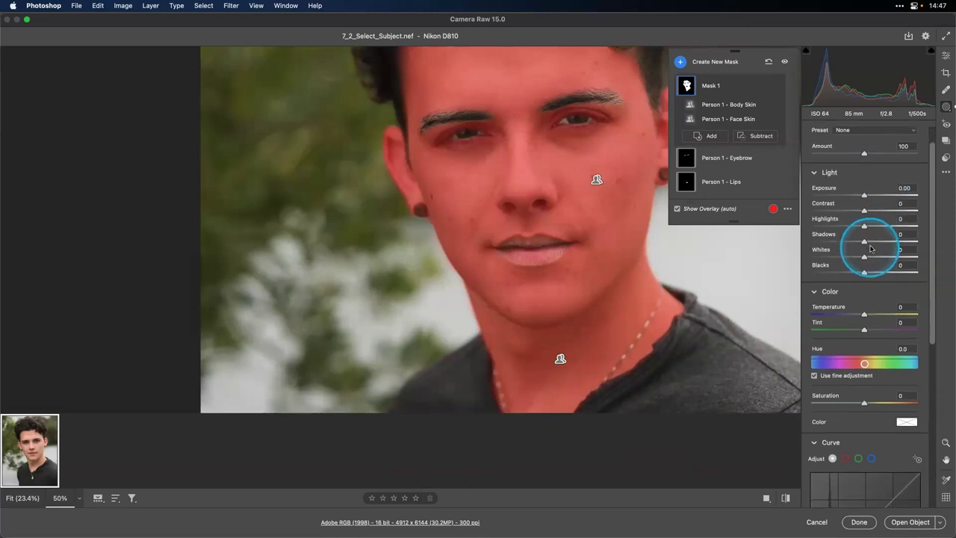
{"action": "scroll", "coordinate": [867, 226], "scroll_direction": "down", "scroll_amount": 10}
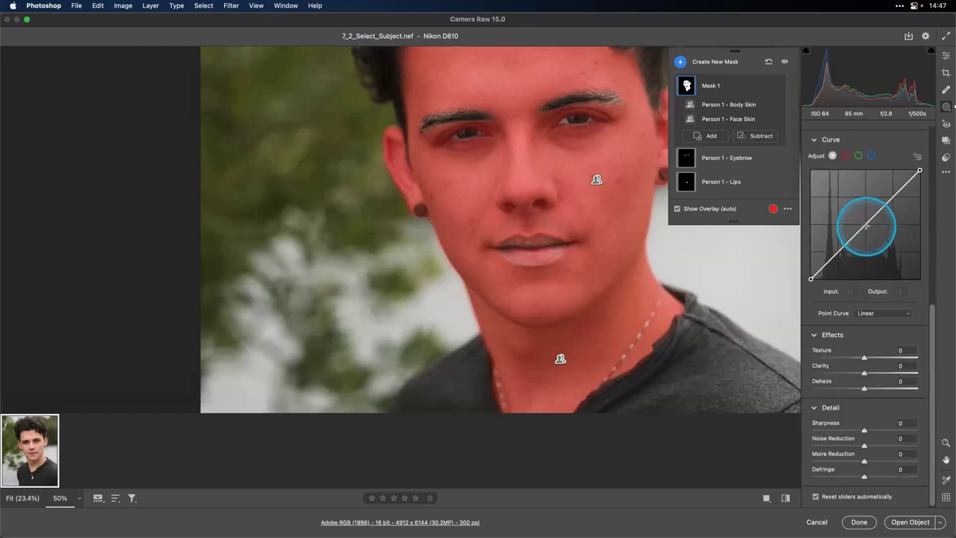
{"action": "scroll", "coordinate": [899, 292], "scroll_direction": "up", "scroll_amount": 10}
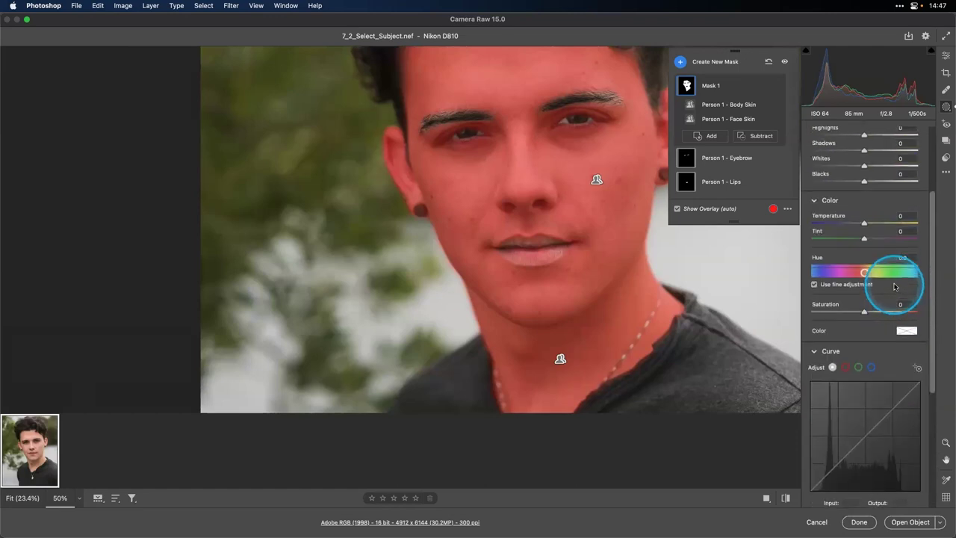
{"action": "scroll", "coordinate": [895, 286], "scroll_direction": "up", "scroll_amount": 8}
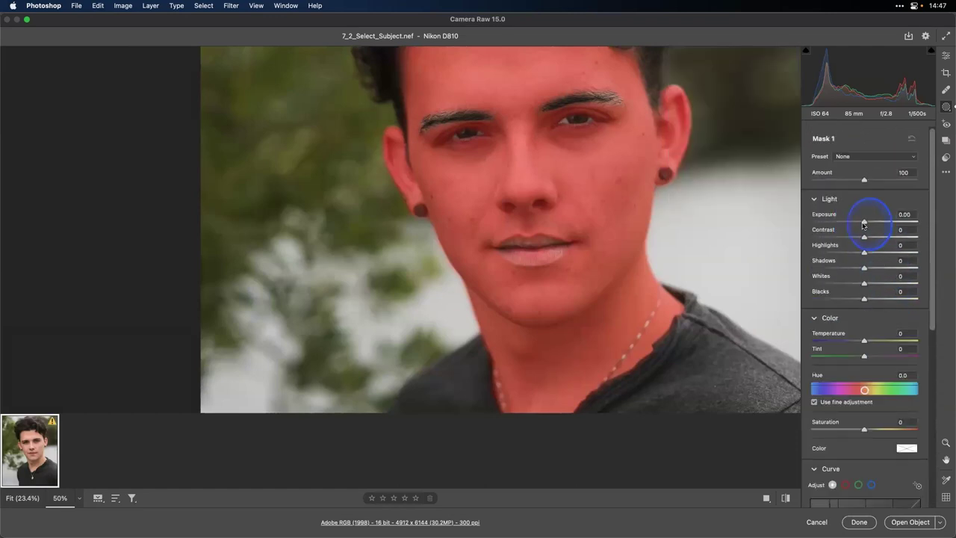
{"action": "left_click_drag", "start_coordinate": [857, 224], "coordinate": [861, 224]}
{"action": "scroll", "coordinate": [882, 310], "scroll_direction": "down", "scroll_amount": 1}
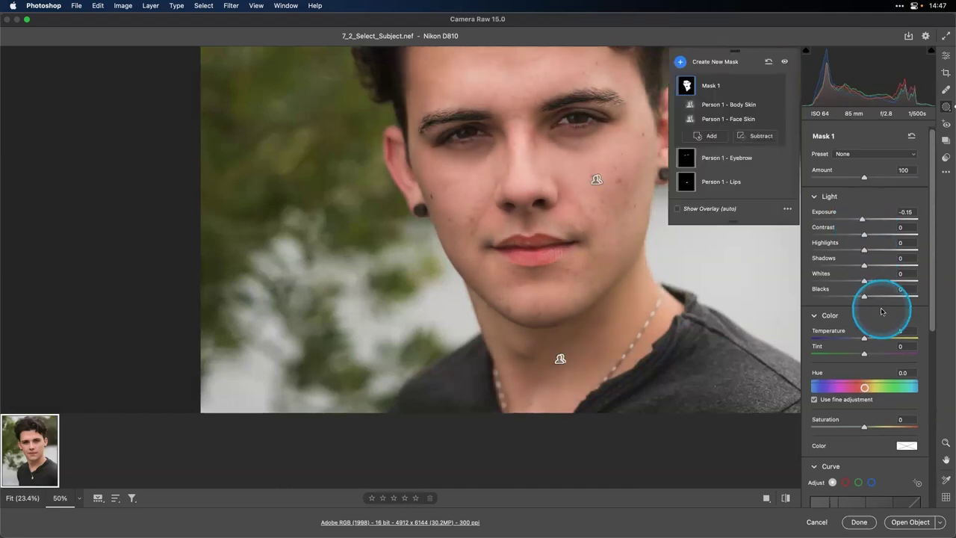
{"action": "scroll", "coordinate": [881, 311], "scroll_direction": "down", "scroll_amount": 4}
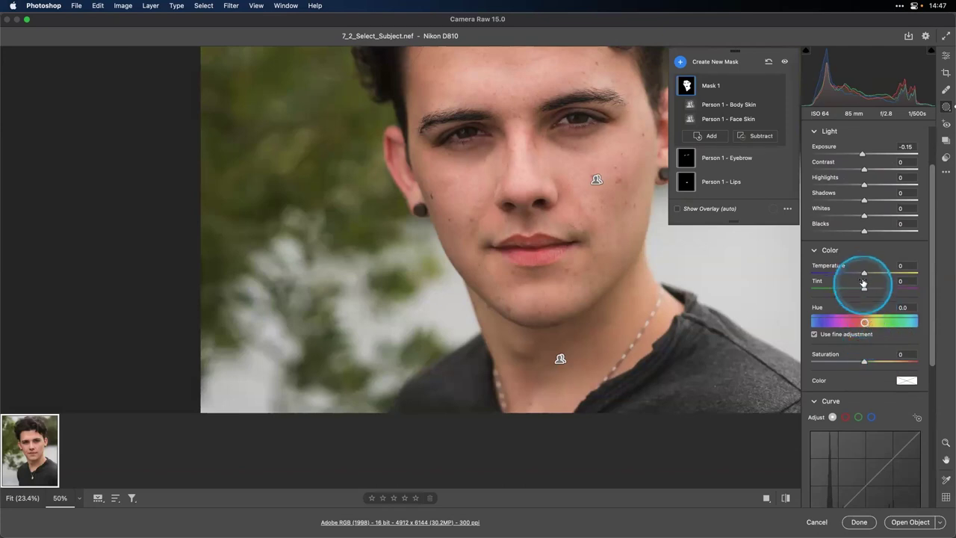
{"action": "left_click_drag", "start_coordinate": [864, 273], "coordinate": [869, 275]}
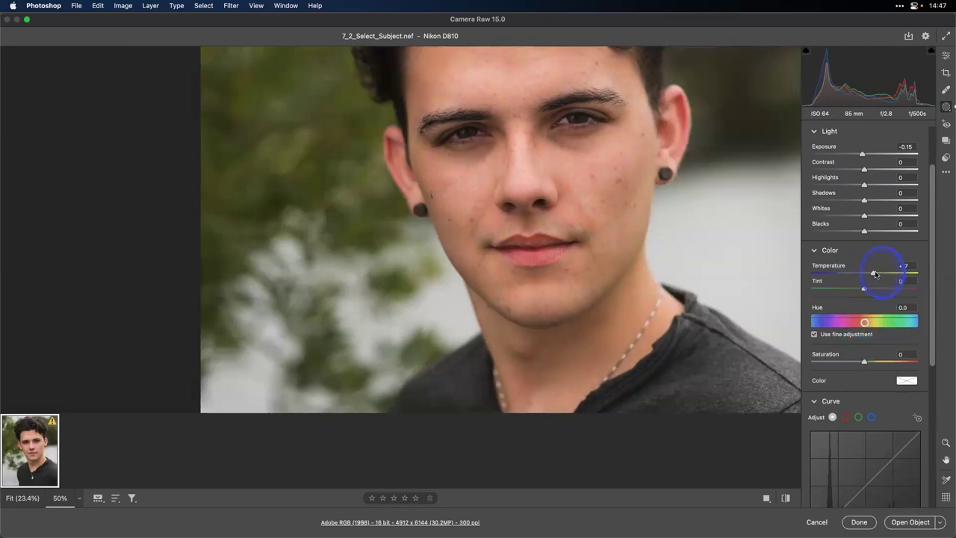
{"action": "left_click_drag", "start_coordinate": [875, 274], "coordinate": [878, 275]}
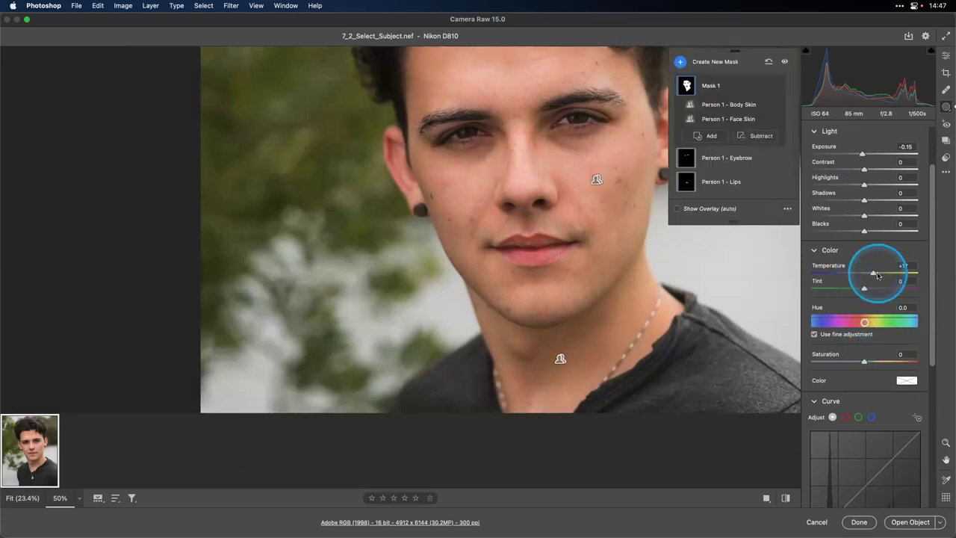
{"action": "scroll", "coordinate": [822, 198], "scroll_direction": "up", "scroll_amount": 4}
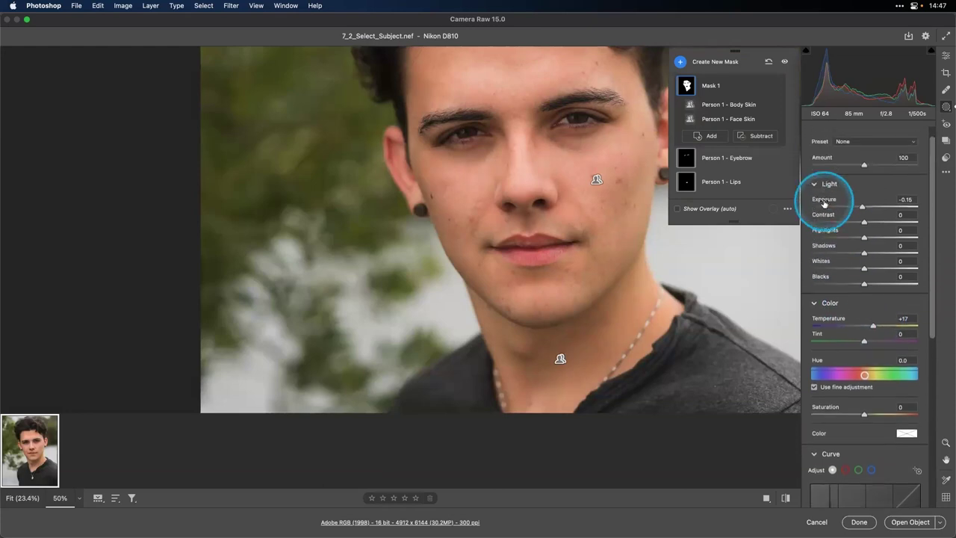
Create a person mask covering the Iris and Pupil and the Eye Sclera
{"action": "left_click", "coordinate": [680, 62]}
{"action": "left_click", "coordinate": [715, 113]}
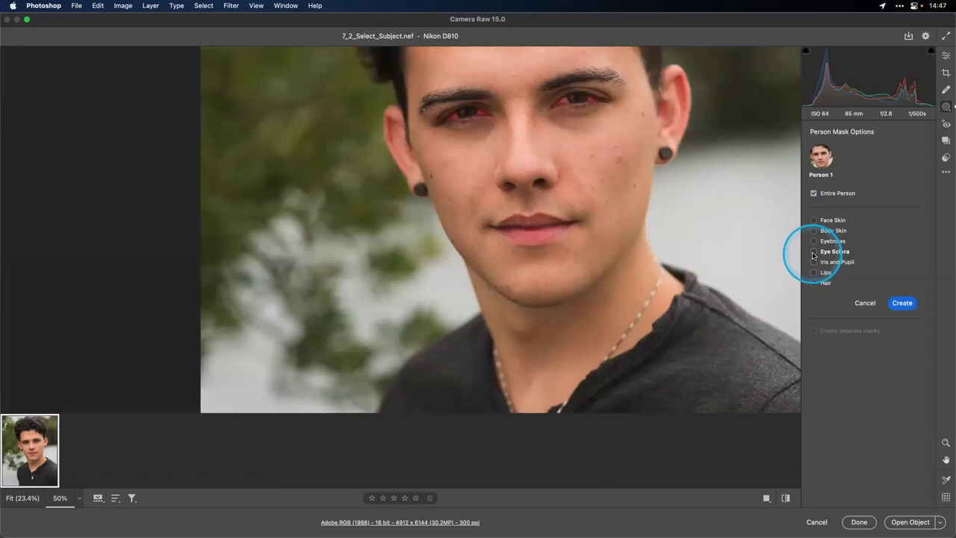
{"action": "left_click", "coordinate": [814, 262]}
{"action": "left_click", "coordinate": [902, 302]}
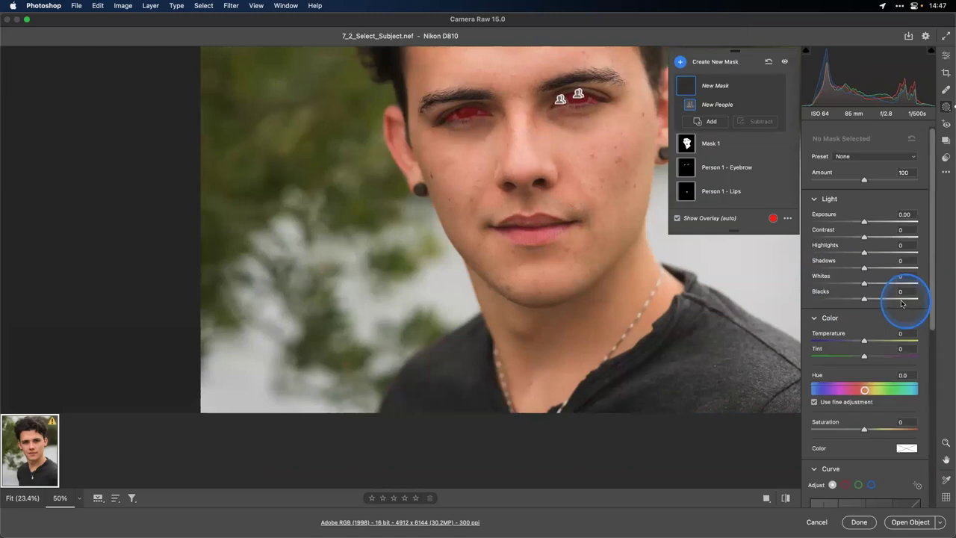
Brighten the eye mask with Exposure +0.60 and Whites +14
{"action": "left_click", "coordinate": [865, 223]}
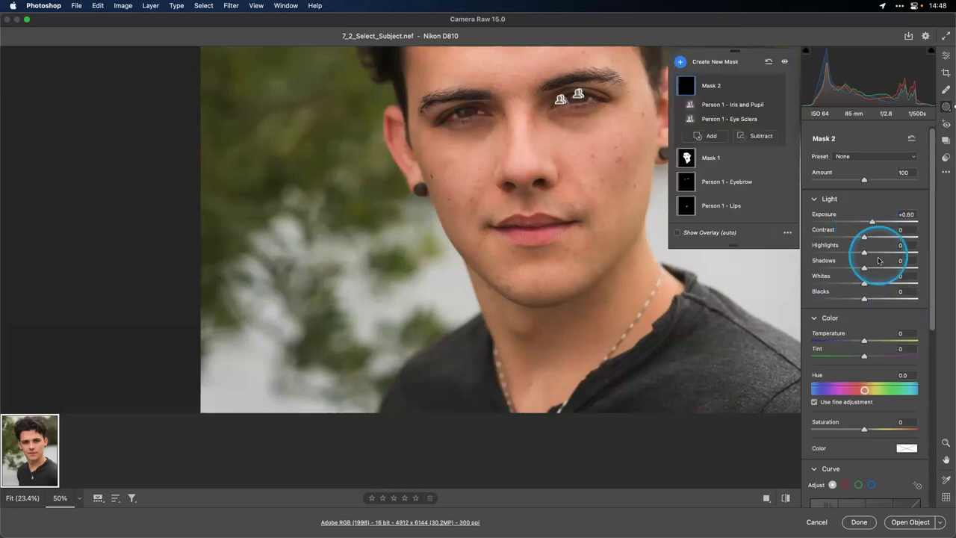
{"action": "left_click_drag", "start_coordinate": [864, 284], "coordinate": [871, 286]}
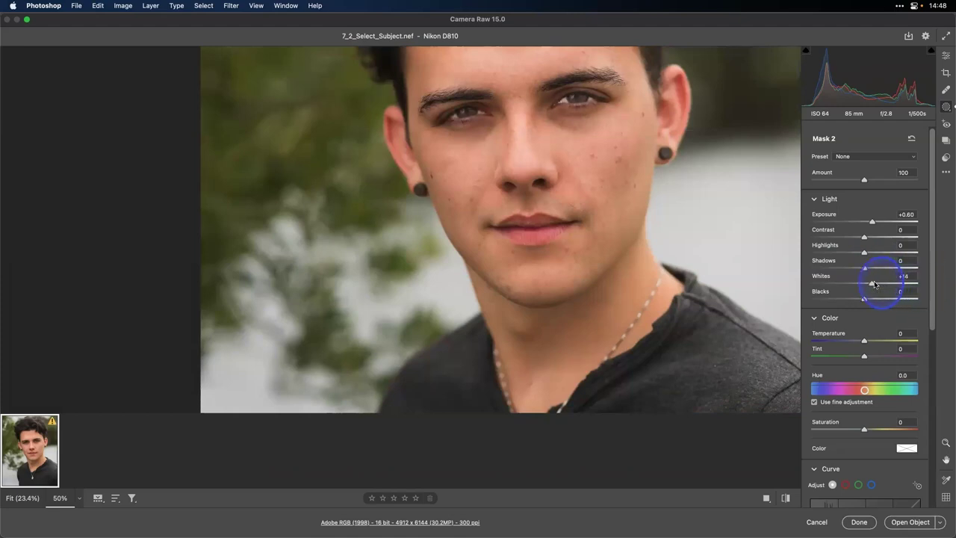
{"action": "left_click_drag", "start_coordinate": [876, 284], "coordinate": [873, 283]}
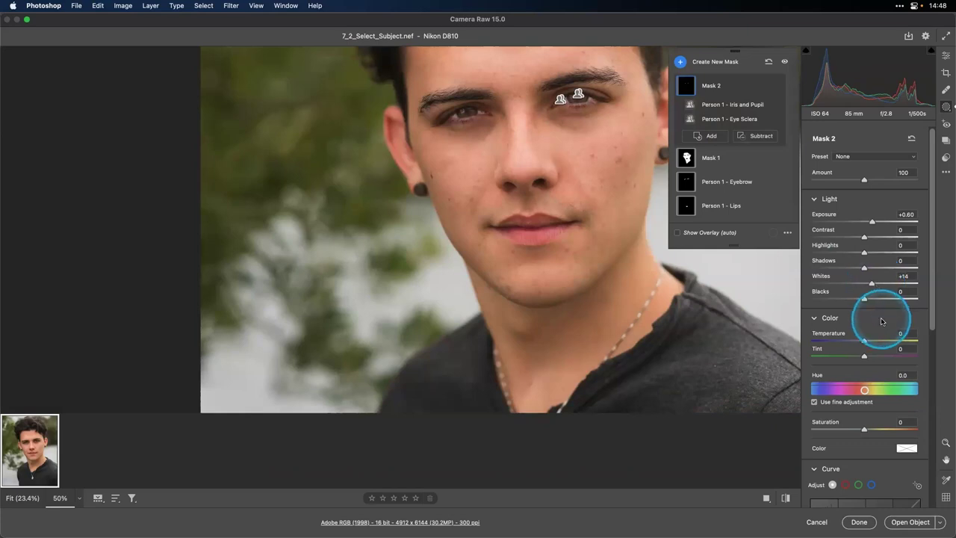
{"action": "scroll", "coordinate": [884, 359], "scroll_direction": "down", "scroll_amount": 5}
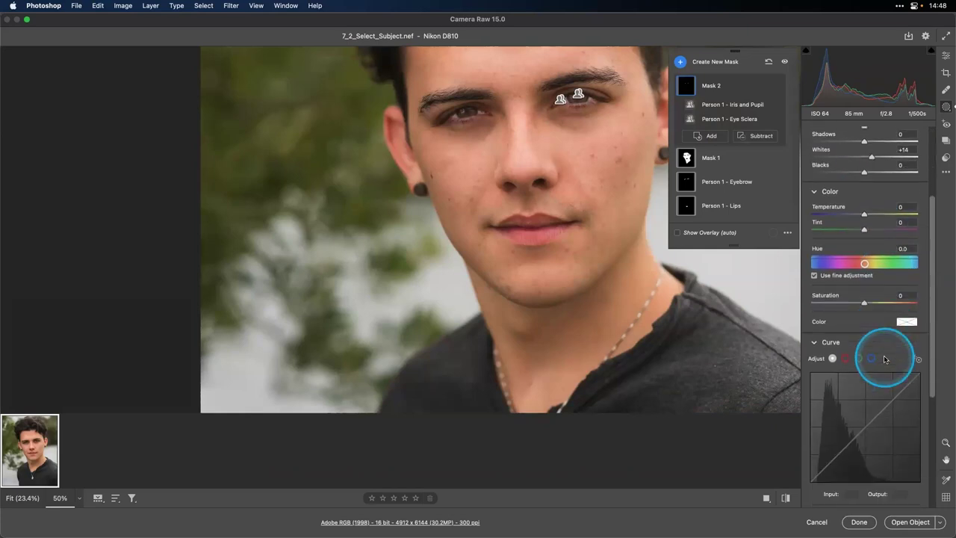
{"action": "scroll", "coordinate": [885, 360], "scroll_direction": "down", "scroll_amount": 3}
{"action": "scroll", "coordinate": [885, 359], "scroll_direction": "up", "scroll_amount": 8}
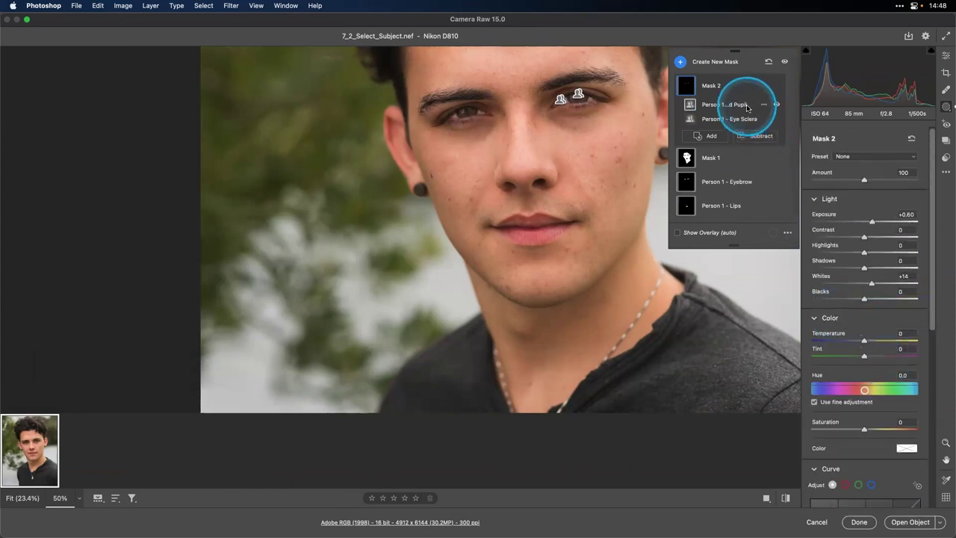
Create a whole-person mask and invert it so it covers the background
{"action": "left_click", "coordinate": [678, 63]}
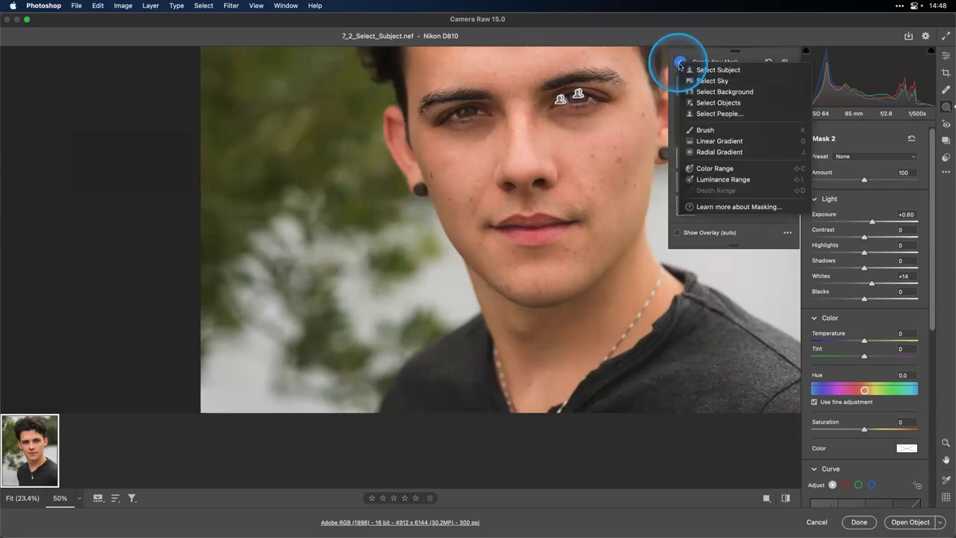
{"action": "left_click", "coordinate": [710, 113]}
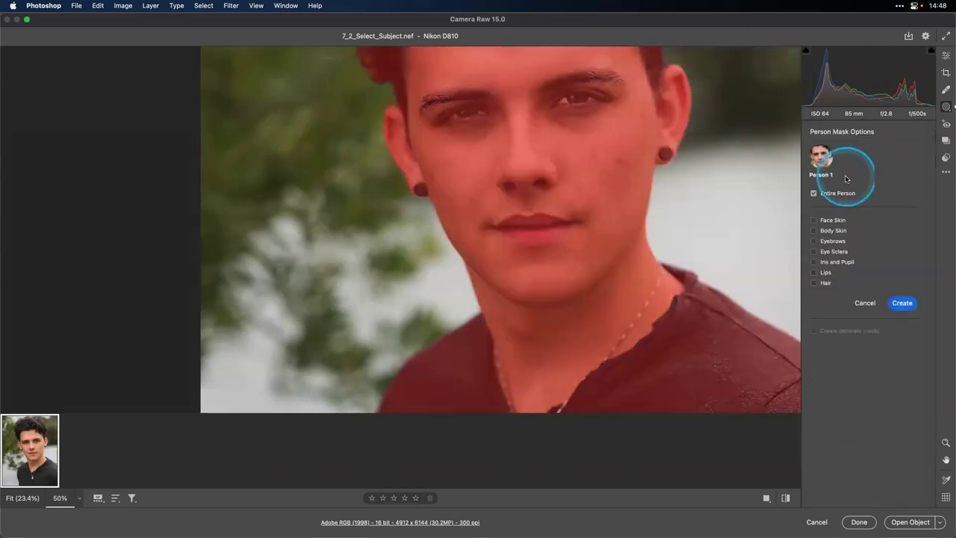
{"action": "left_click", "coordinate": [903, 302]}
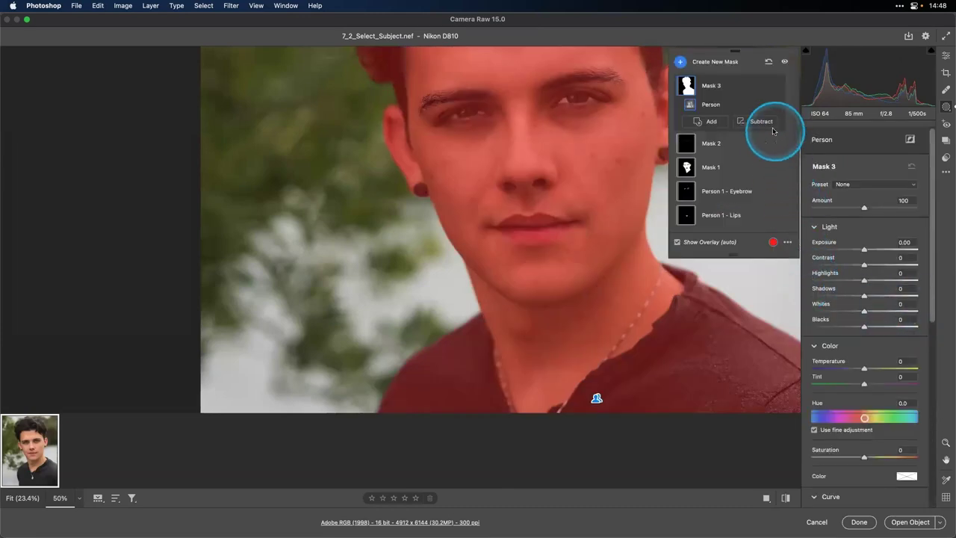
{"action": "left_click", "coordinate": [764, 86]}
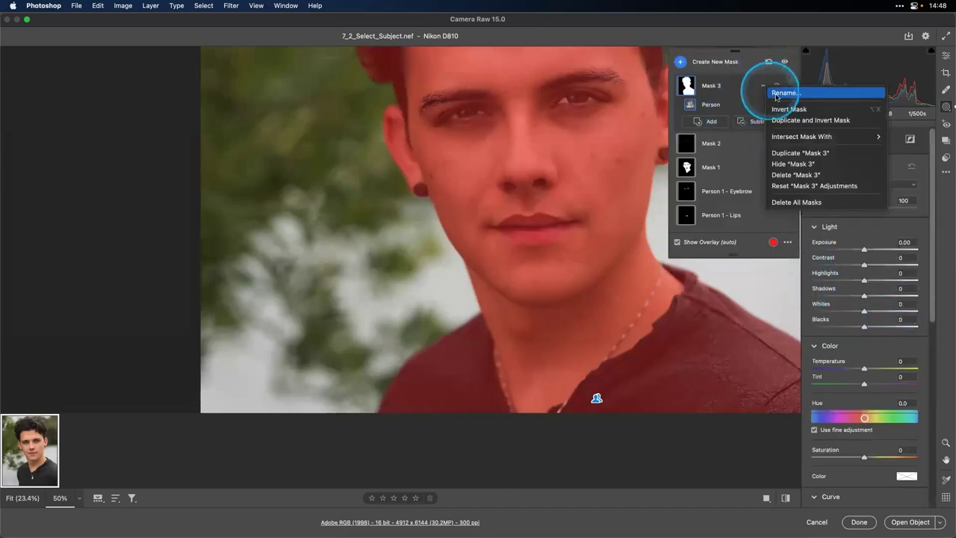
{"action": "left_click", "coordinate": [781, 109]}
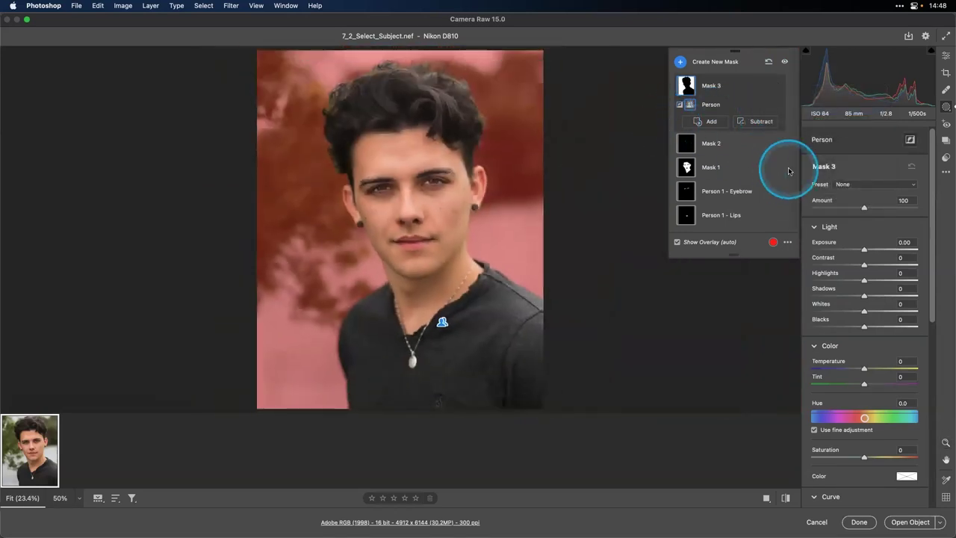
Darken the background's exposure to about -1 and lower its Clarity to -66
{"action": "scroll", "coordinate": [886, 258], "scroll_direction": "down", "scroll_amount": 3}
{"action": "left_click_drag", "start_coordinate": [861, 208], "coordinate": [848, 209]}
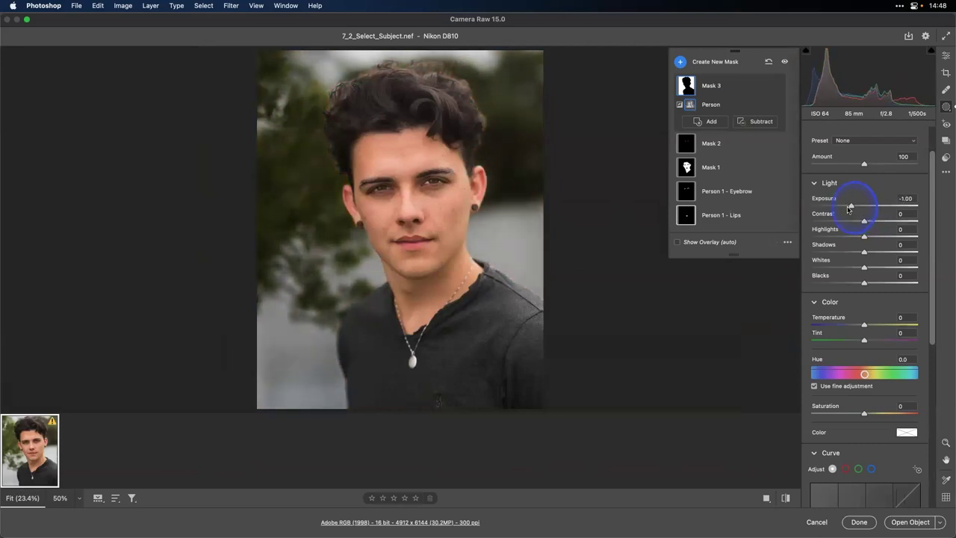
{"action": "scroll", "coordinate": [864, 224], "scroll_direction": "down", "scroll_amount": 10}
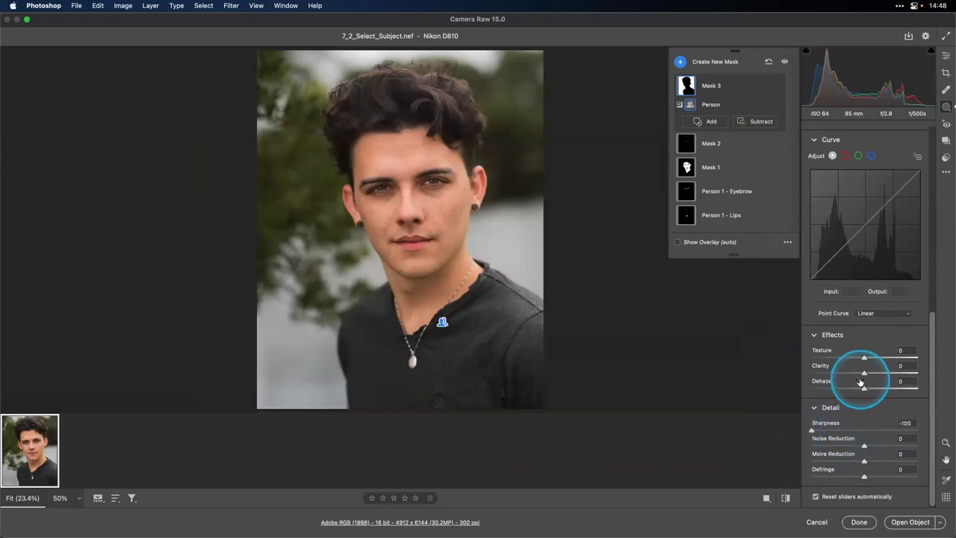
{"action": "left_click_drag", "start_coordinate": [861, 373], "coordinate": [827, 374]}
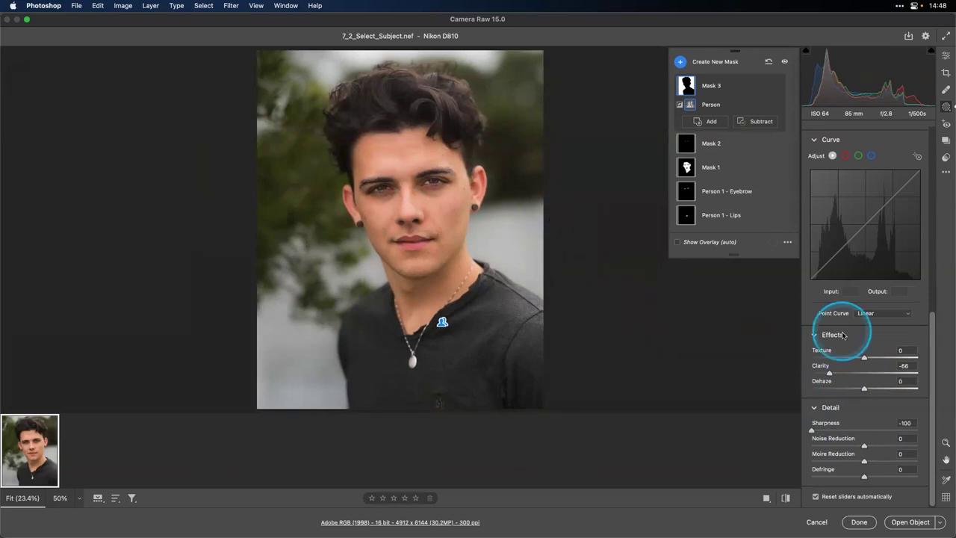
Compare before and after, then open the edited portrait in Photoshop as a smart object
{"action": "left_click", "coordinate": [767, 498]}
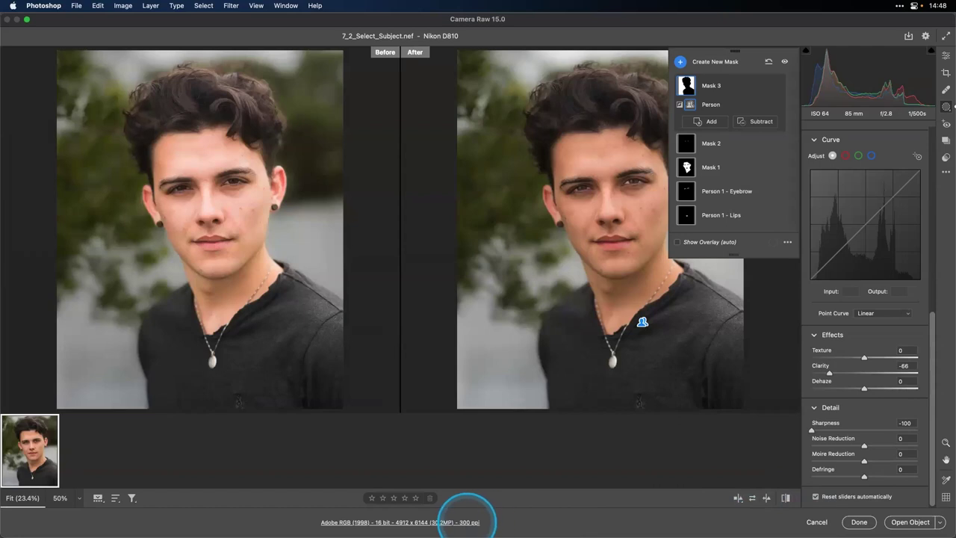
{"action": "left_click", "coordinate": [462, 521]}
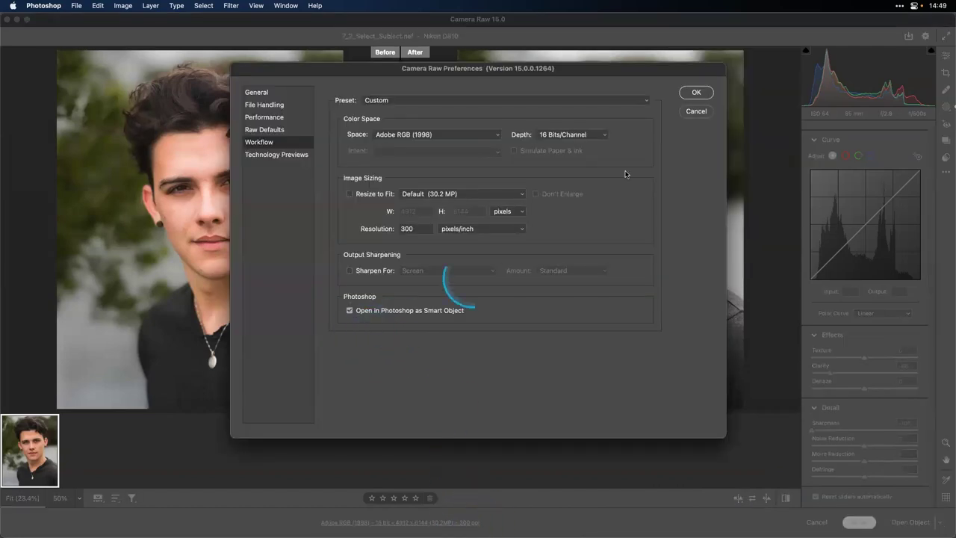
{"action": "left_click", "coordinate": [702, 93]}
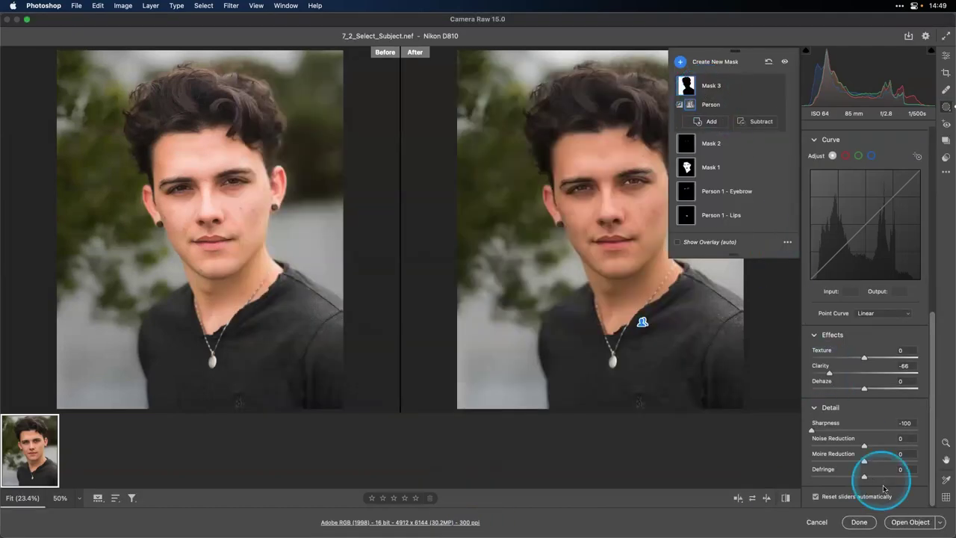
{"action": "left_click", "coordinate": [903, 523]}
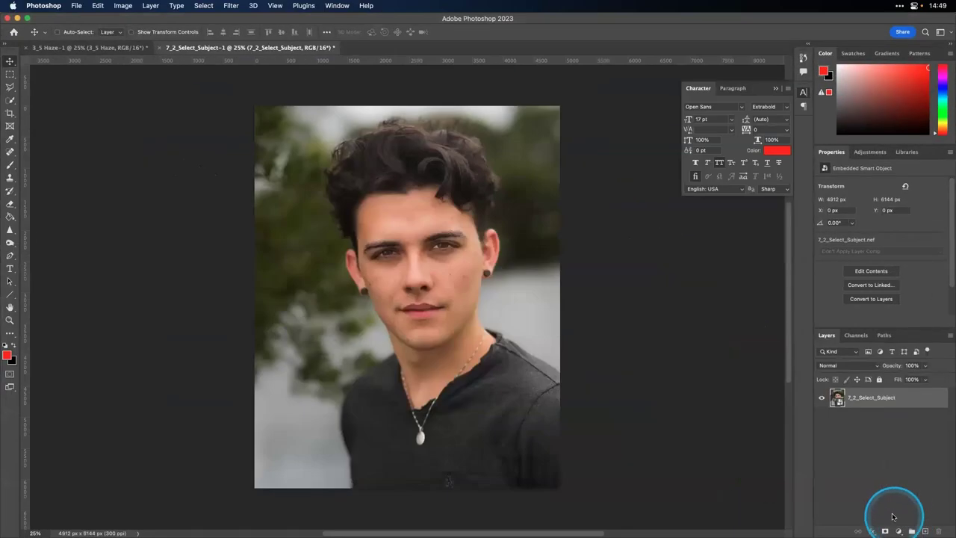
Run Filter > Radiant Imaging Labs > Radiant Photo on the portrait smart object
{"action": "left_click", "coordinate": [231, 5]}
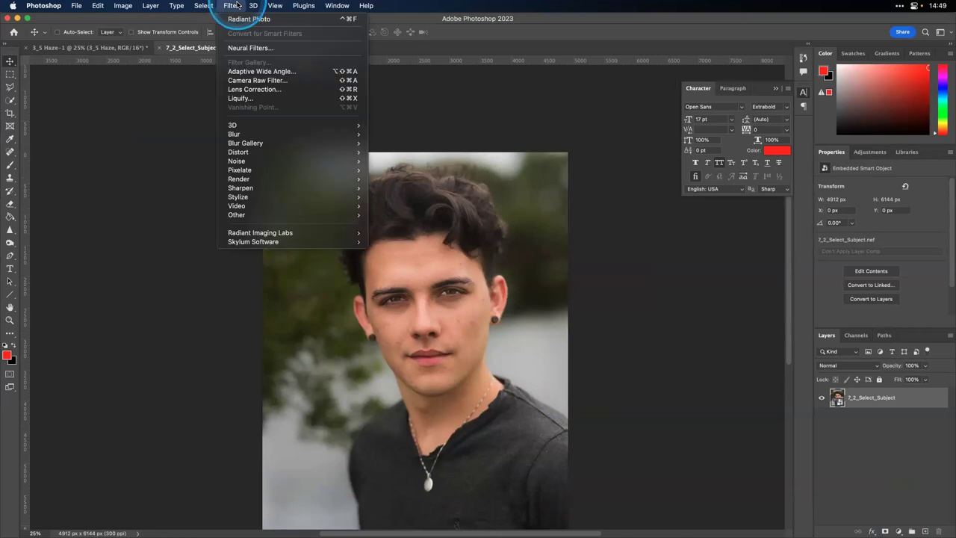
{"action": "mouse_move", "coordinate": [303, 233]}
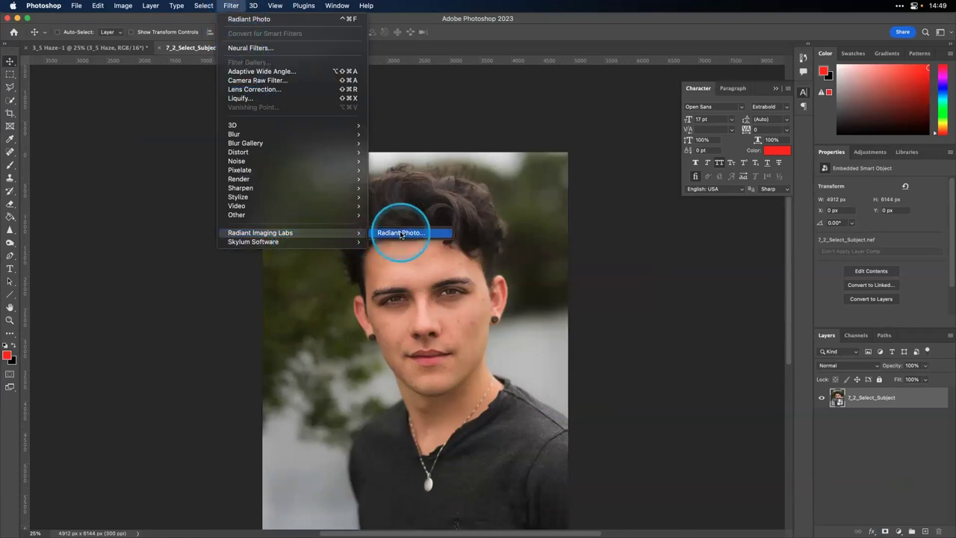
{"action": "left_click", "coordinate": [401, 233]}
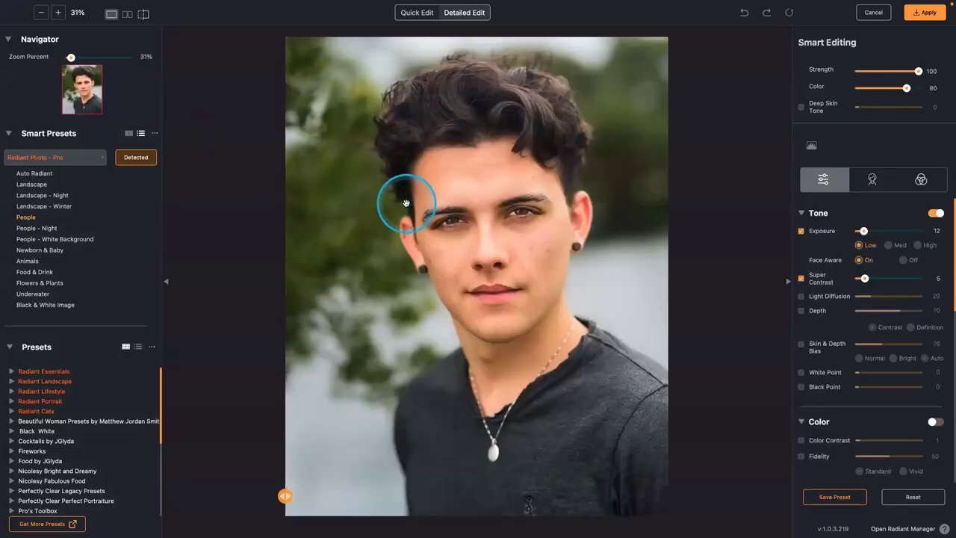
Compare with the original, show the face retouching tools, and expand then collapse the Face section
{"action": "left_click", "coordinate": [406, 203]}
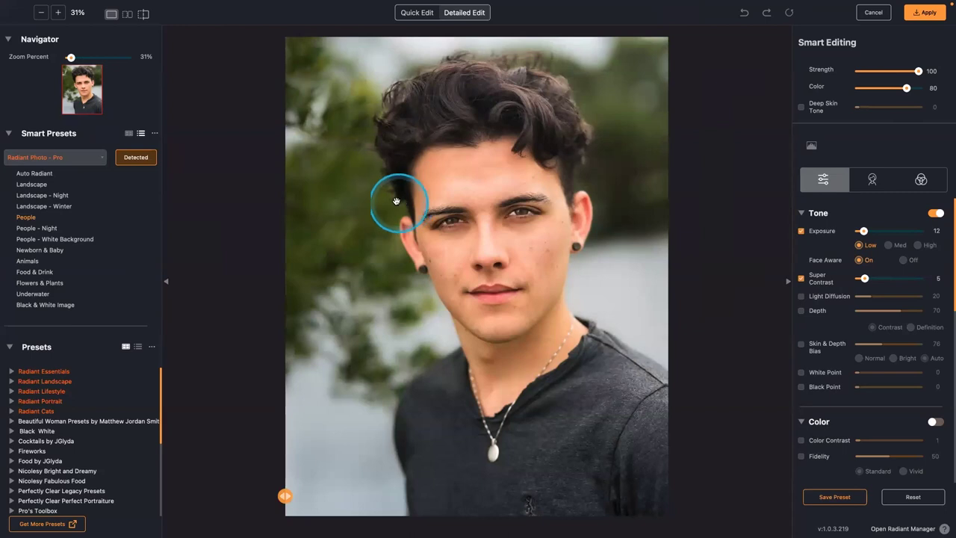
{"action": "left_click", "coordinate": [873, 180]}
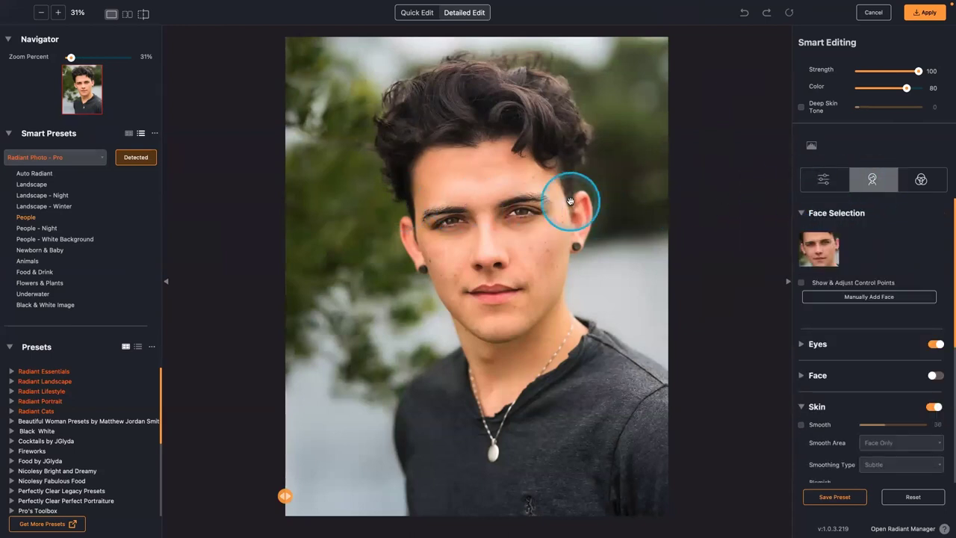
{"action": "scroll", "coordinate": [570, 201], "scroll_direction": "up", "scroll_amount": 5}
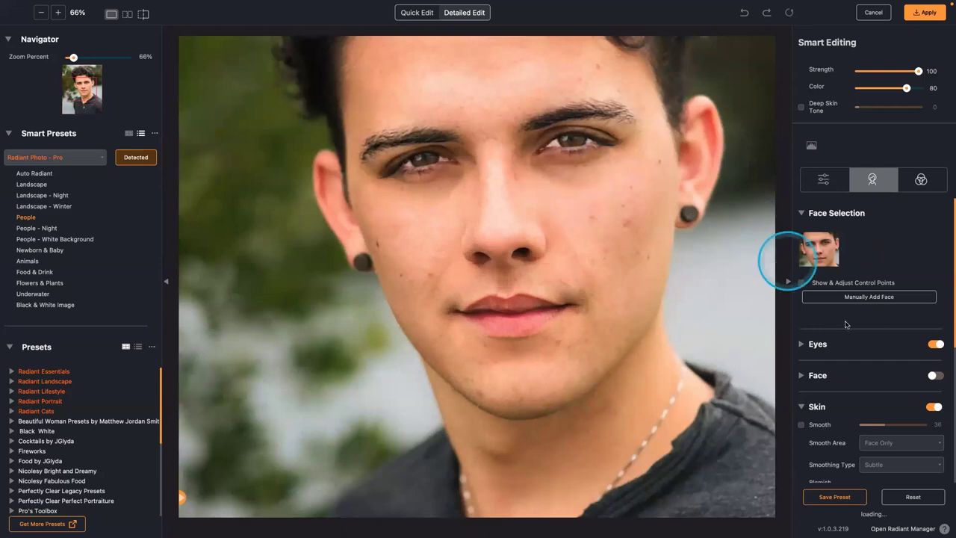
{"action": "left_click", "coordinate": [803, 382]}
{"action": "left_click", "coordinate": [940, 378]}
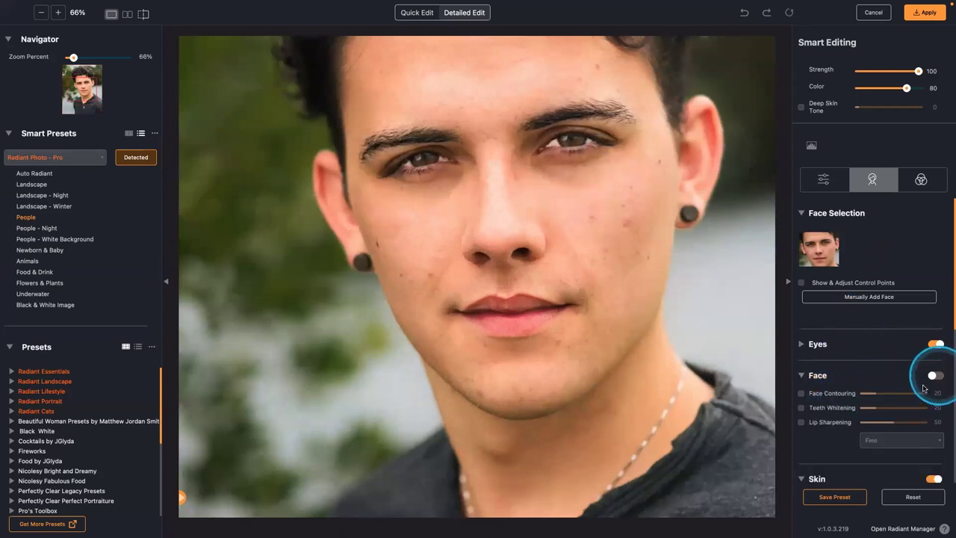
{"action": "left_click", "coordinate": [804, 375]}
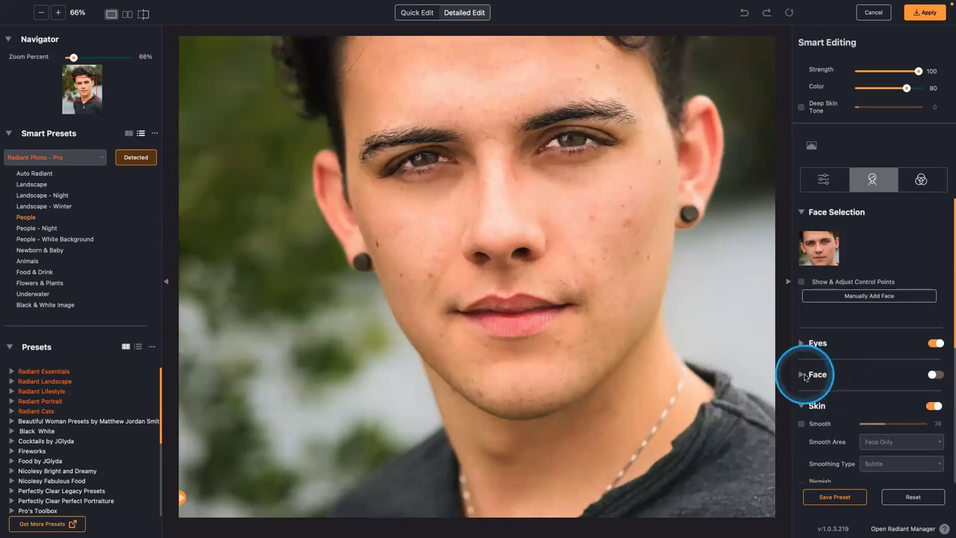
{"action": "scroll", "coordinate": [804, 376], "scroll_direction": "down", "scroll_amount": 2}
Enable Skin Smooth at 15 and turn on Blemish Removal
{"action": "left_click", "coordinate": [801, 343]}
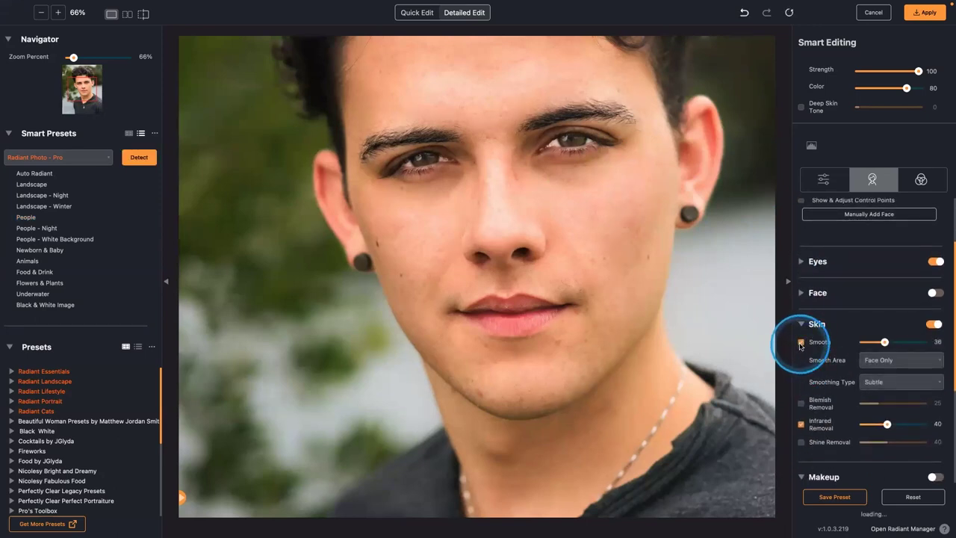
{"action": "left_click", "coordinate": [872, 344]}
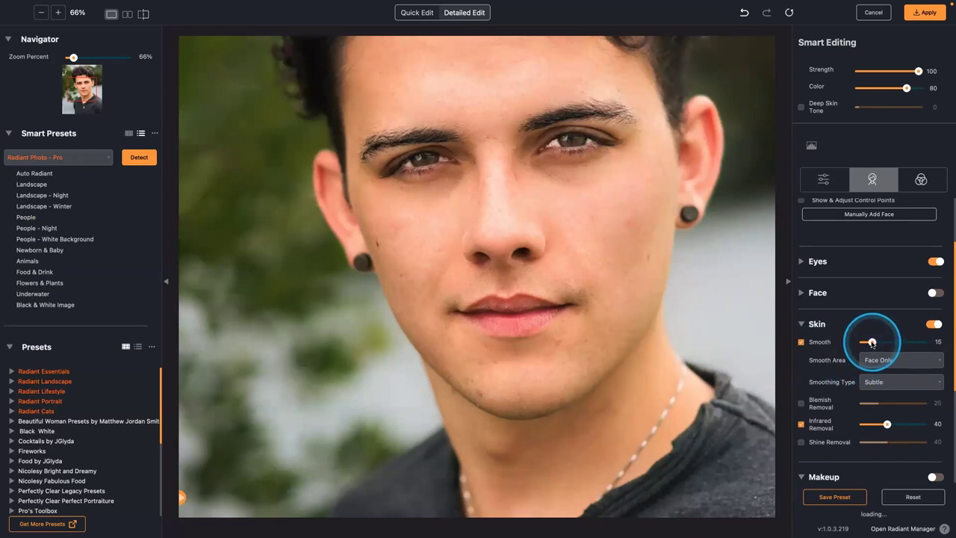
{"action": "left_click", "coordinate": [668, 315]}
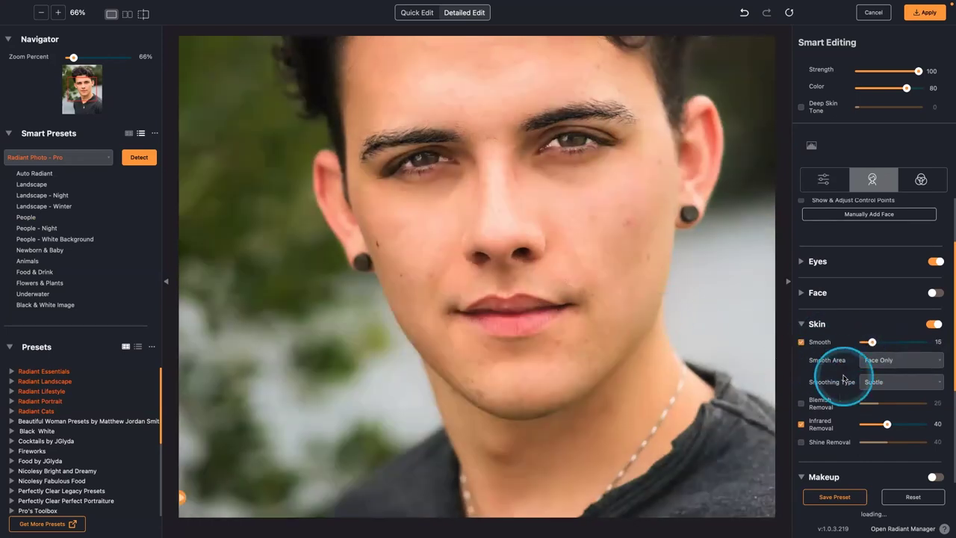
{"action": "left_click", "coordinate": [801, 405]}
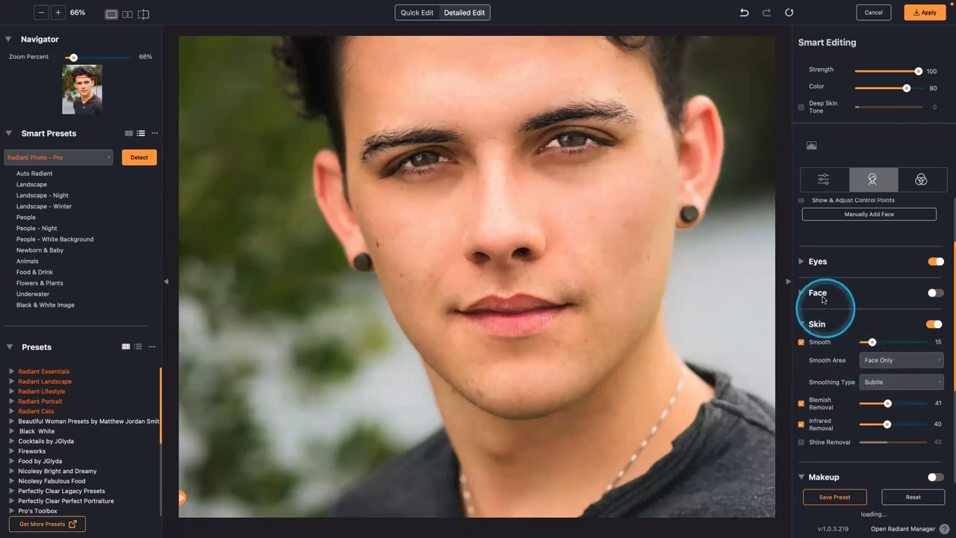
Turn on Dark Circles reduction, set Eye Enhance to 43, and apply the retouch
{"action": "left_click", "coordinate": [801, 261]}
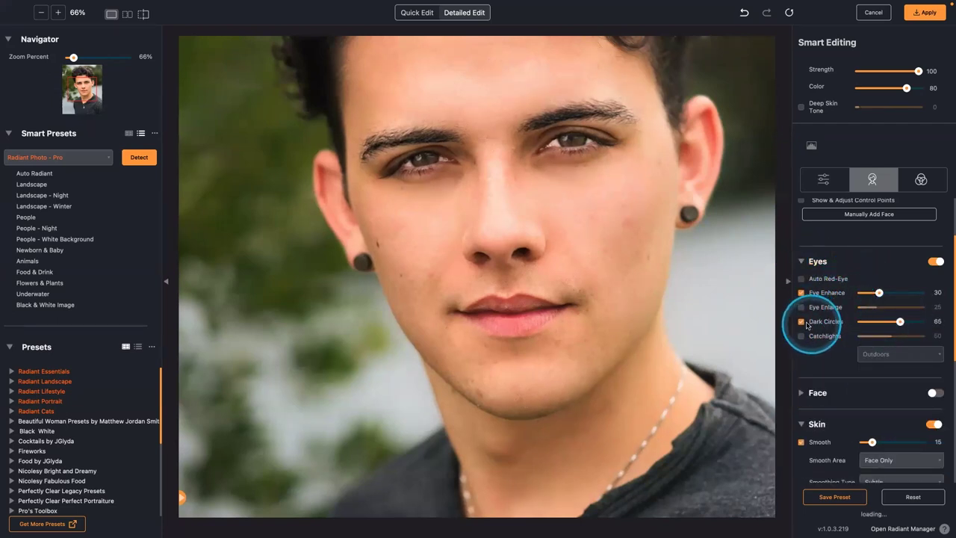
{"action": "left_click", "coordinate": [802, 322]}
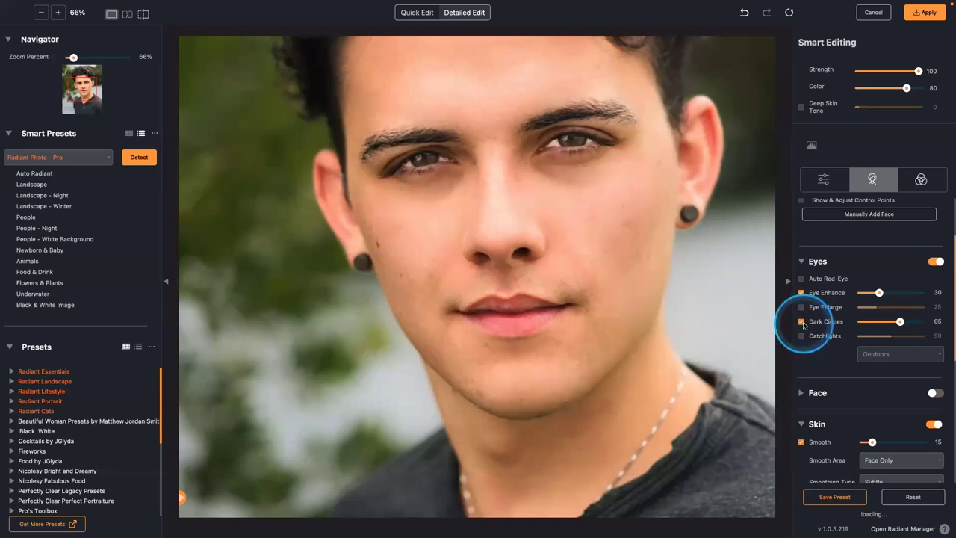
{"action": "left_click", "coordinate": [887, 294]}
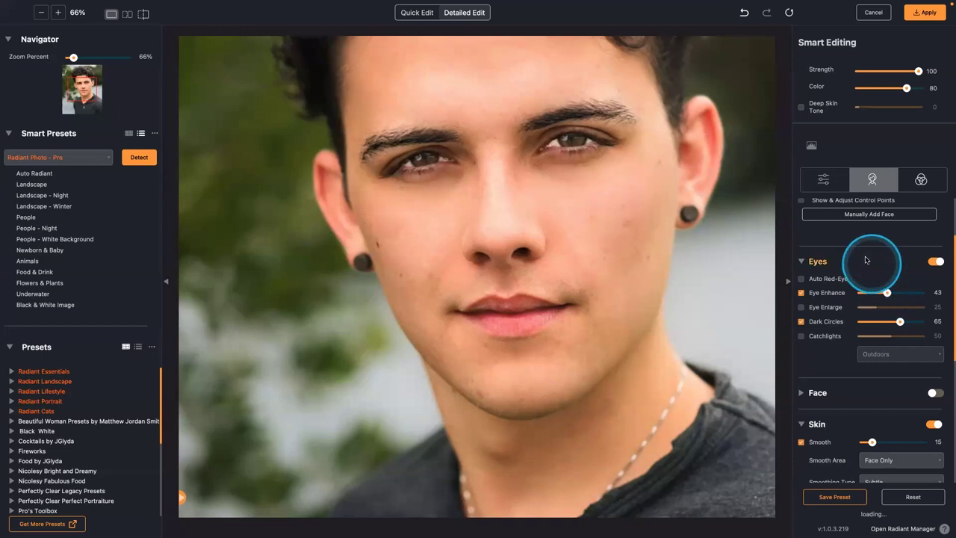
{"action": "left_click", "coordinate": [924, 13]}
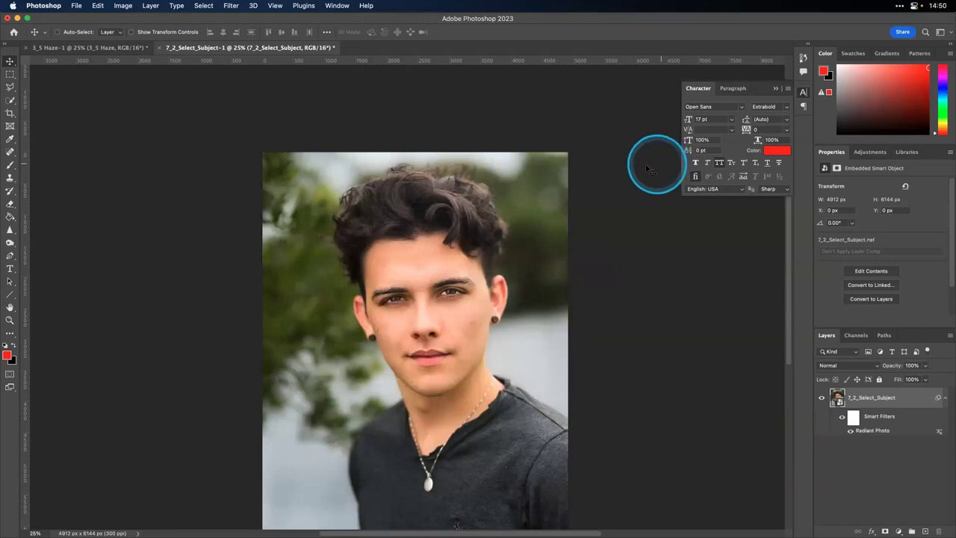
Use Select > Subject to select the man, then switch to the Rectangular Marquee tool
{"action": "left_click", "coordinate": [204, 5]}
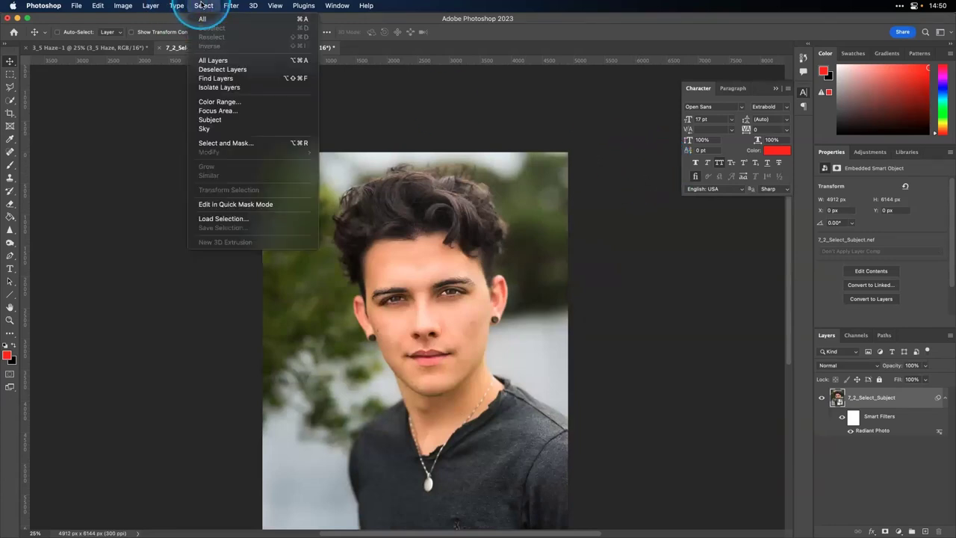
{"action": "left_click", "coordinate": [249, 121]}
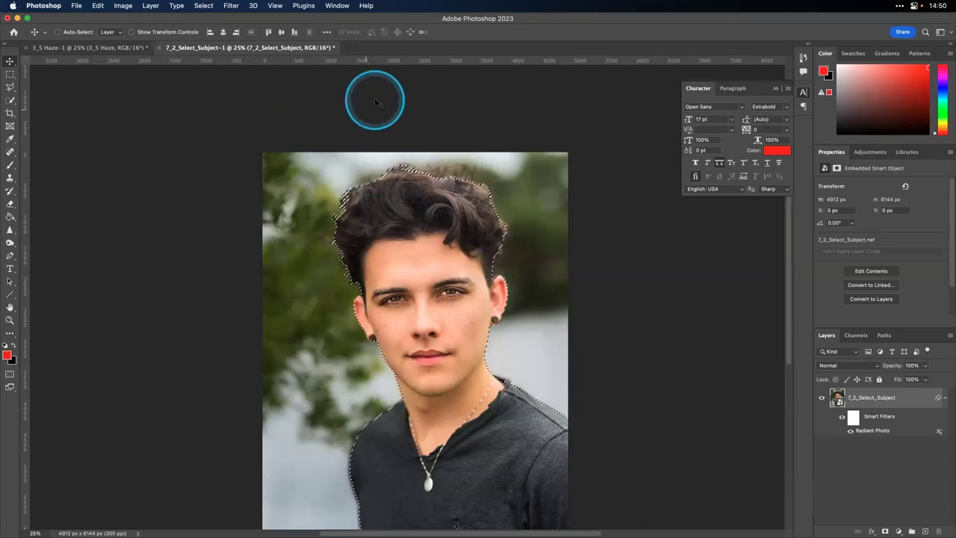
{"action": "left_click", "coordinate": [9, 74]}
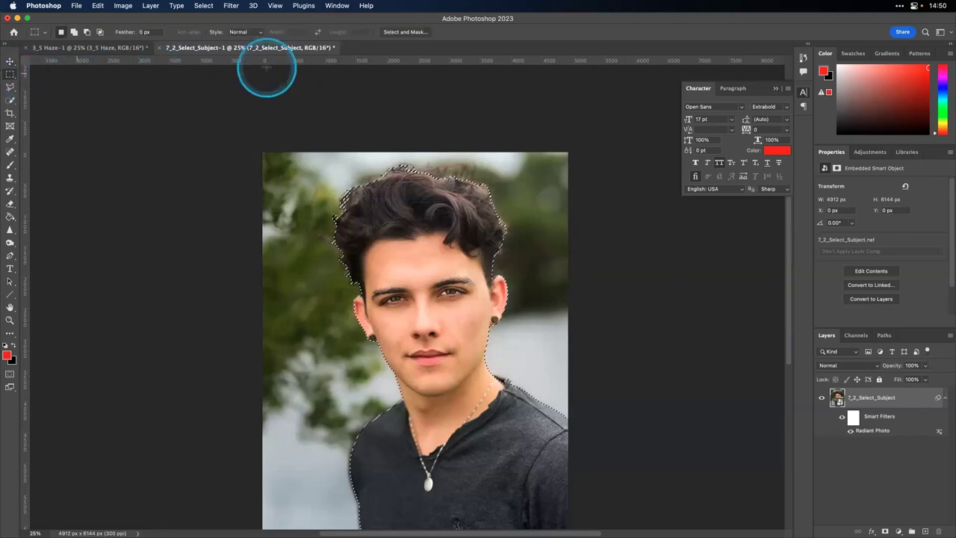
In Select and Mask, set an 8 px edge radius, Black & White view, and enable Smart Radius
{"action": "left_click", "coordinate": [406, 32]}
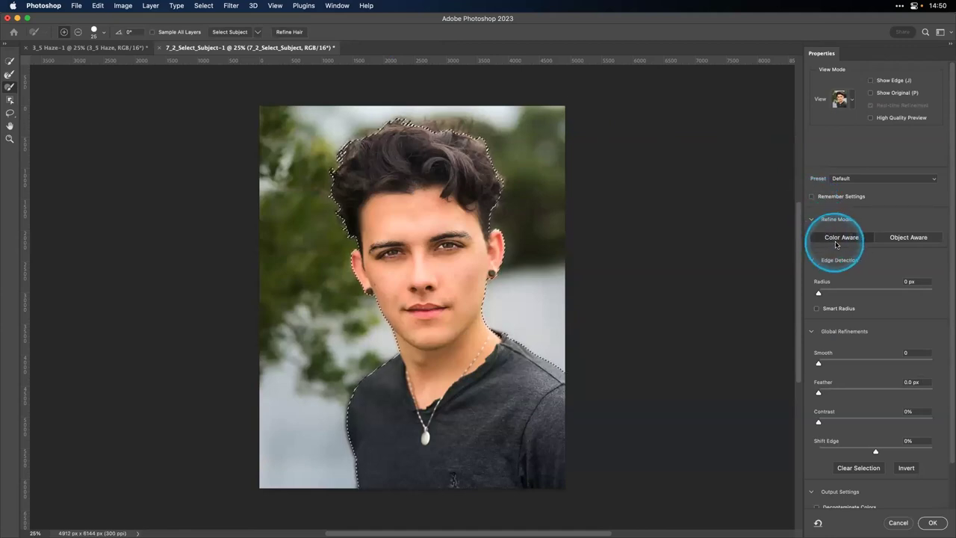
{"action": "left_click_drag", "start_coordinate": [819, 292], "coordinate": [834, 294]}
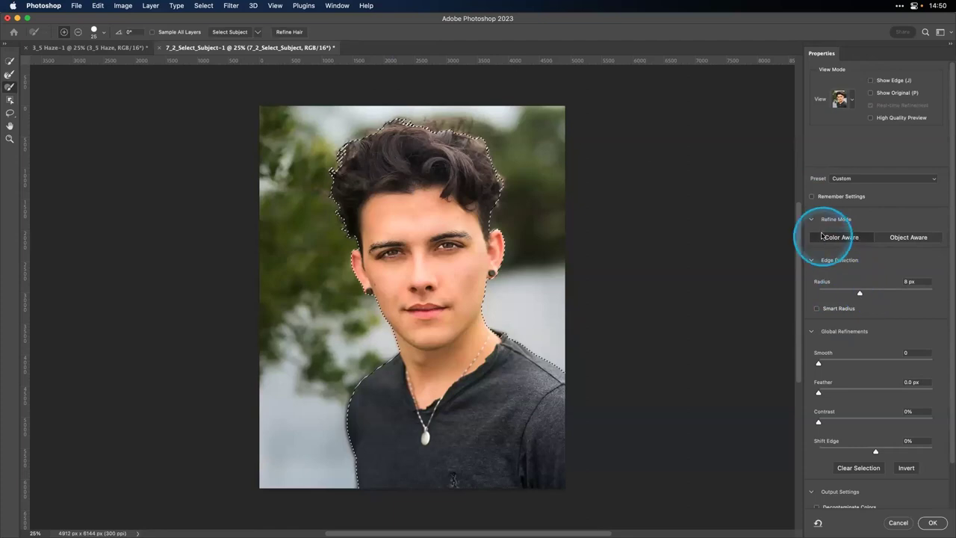
{"action": "left_click", "coordinate": [859, 293]}
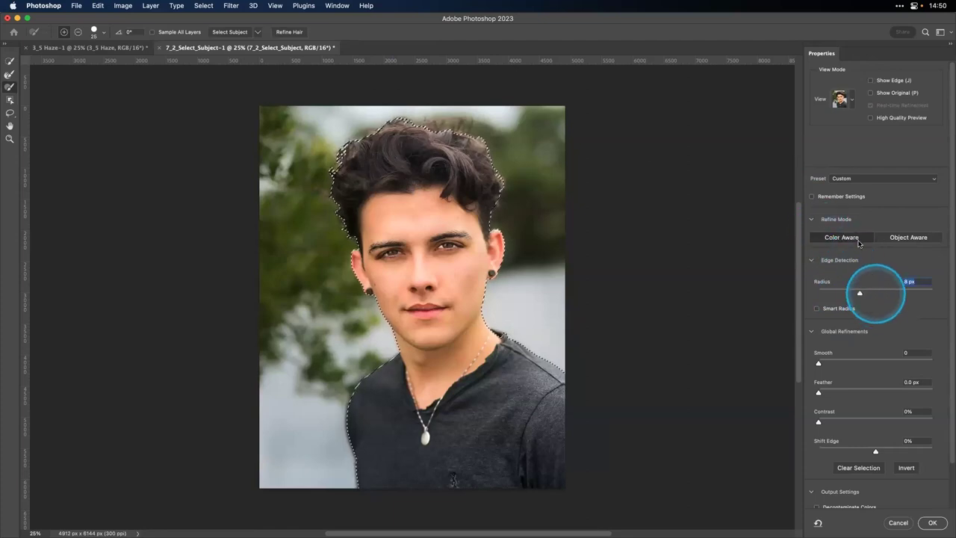
{"action": "left_click", "coordinate": [842, 99]}
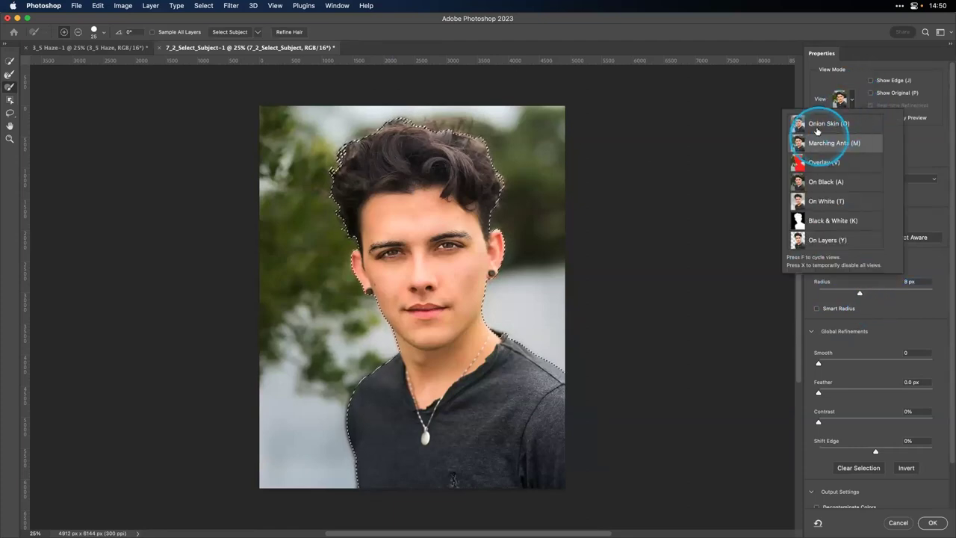
{"action": "left_click", "coordinate": [822, 220]}
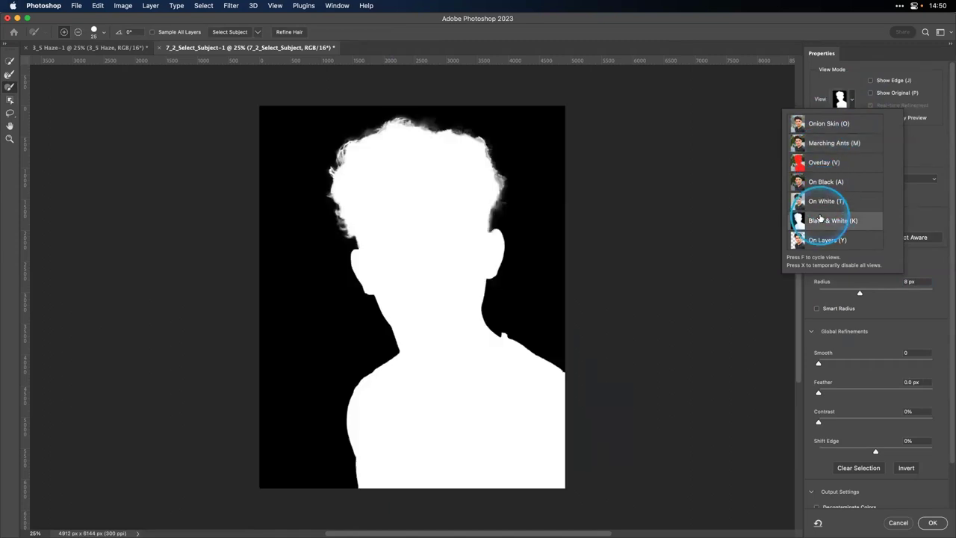
{"action": "left_click", "coordinate": [816, 307]}
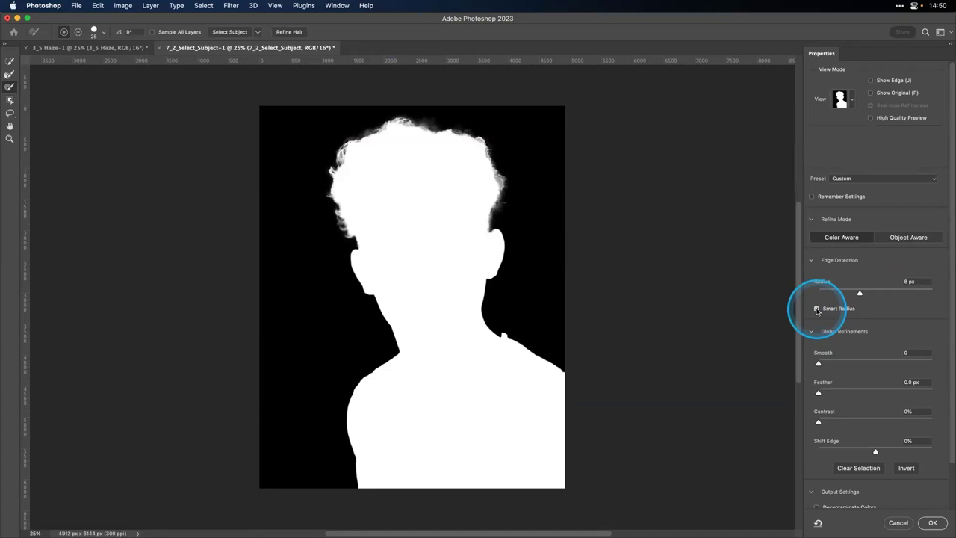
{"action": "left_click", "coordinate": [817, 309]}
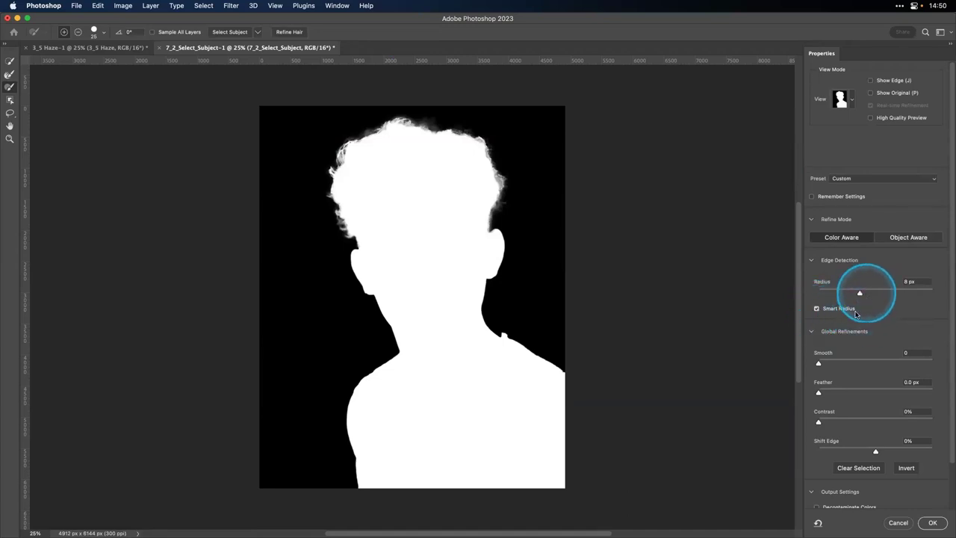
{"action": "scroll", "coordinate": [825, 363], "scroll_direction": "down", "scroll_amount": 1}
Refine the upper-left, top and left hair edges, set Radius to 6 px, and apply
{"action": "scroll", "coordinate": [331, 166], "scroll_direction": "left", "scroll_amount": 1}
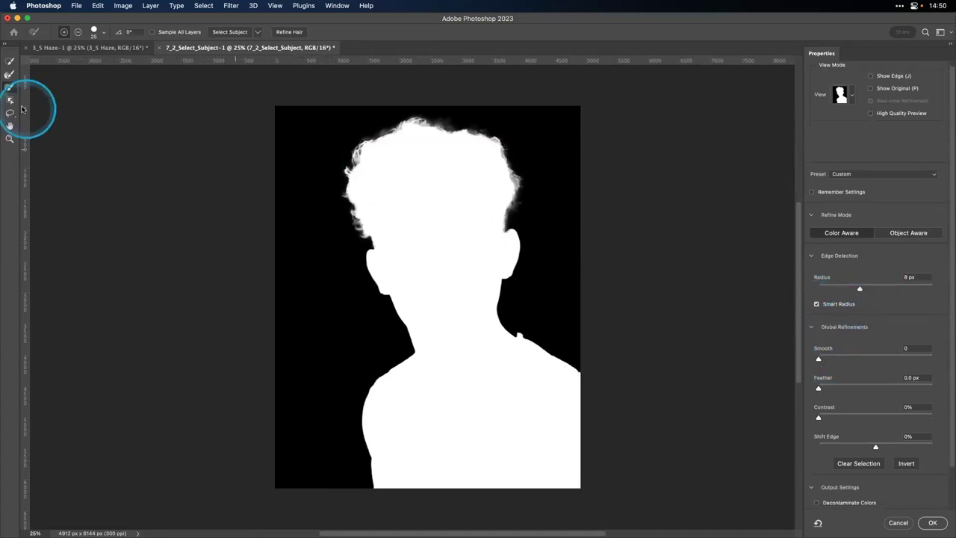
{"action": "left_click", "coordinate": [8, 75]}
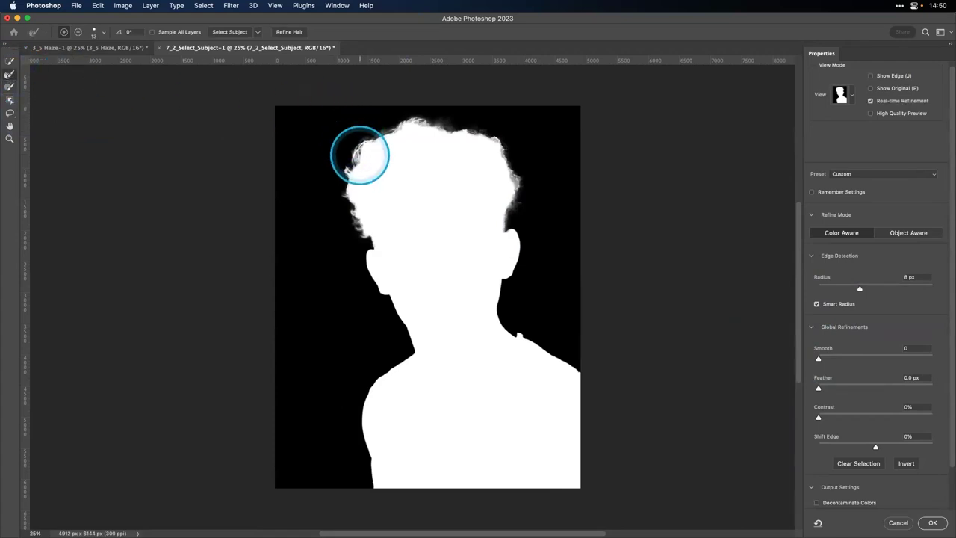
{"action": "mouse_move", "coordinate": [361, 155]}
{"action": "left_mouse_down"}
{"action": "mouse_move", "coordinate": [354, 141]}
{"action": "mouse_move", "coordinate": [364, 142]}
{"action": "left_mouse_up"}
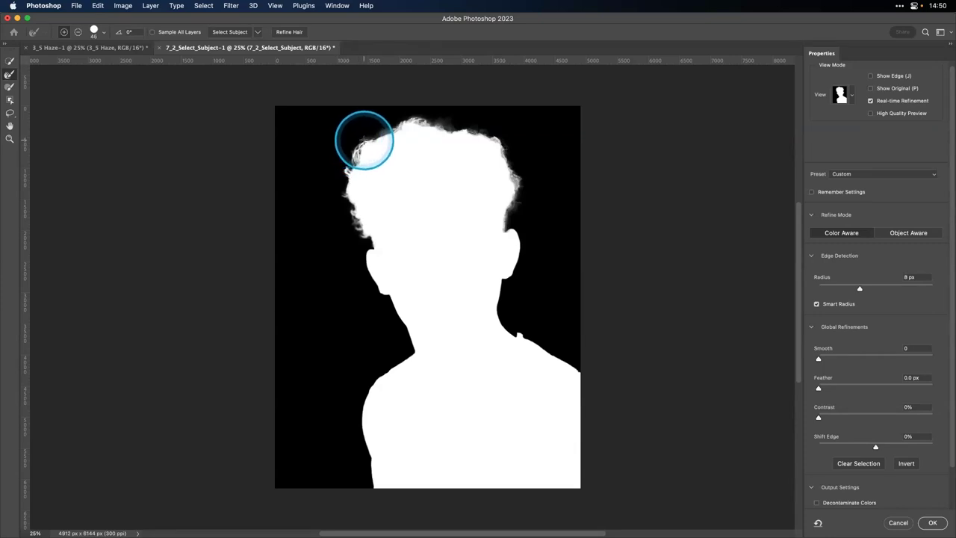
{"action": "scroll", "coordinate": [364, 141], "scroll_direction": "right", "scroll_amount": 2}
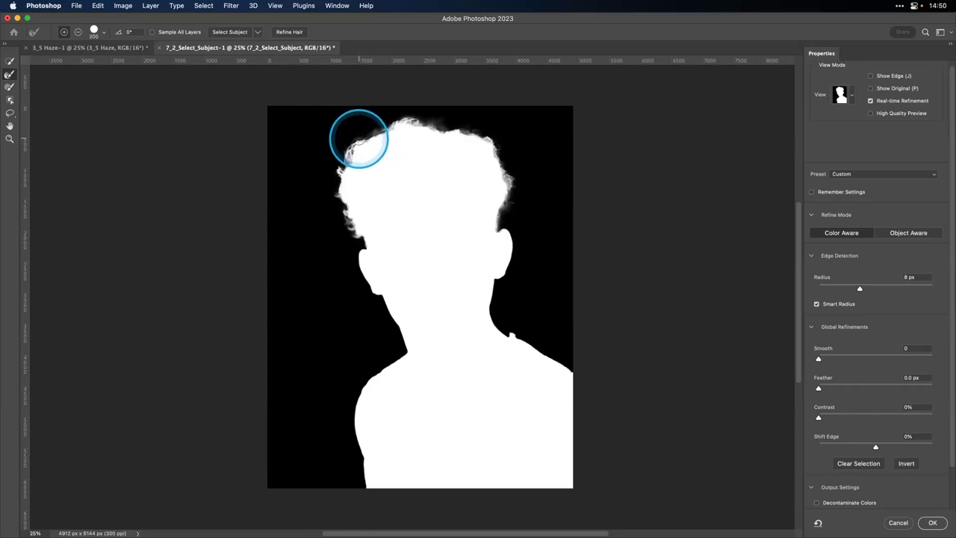
{"action": "mouse_move", "coordinate": [359, 139]}
{"action": "left_mouse_down"}
{"action": "mouse_move", "coordinate": [420, 121]}
{"action": "mouse_move", "coordinate": [479, 134]}
{"action": "mouse_move", "coordinate": [499, 144]}
{"action": "mouse_move", "coordinate": [516, 219]}
{"action": "left_mouse_up"}
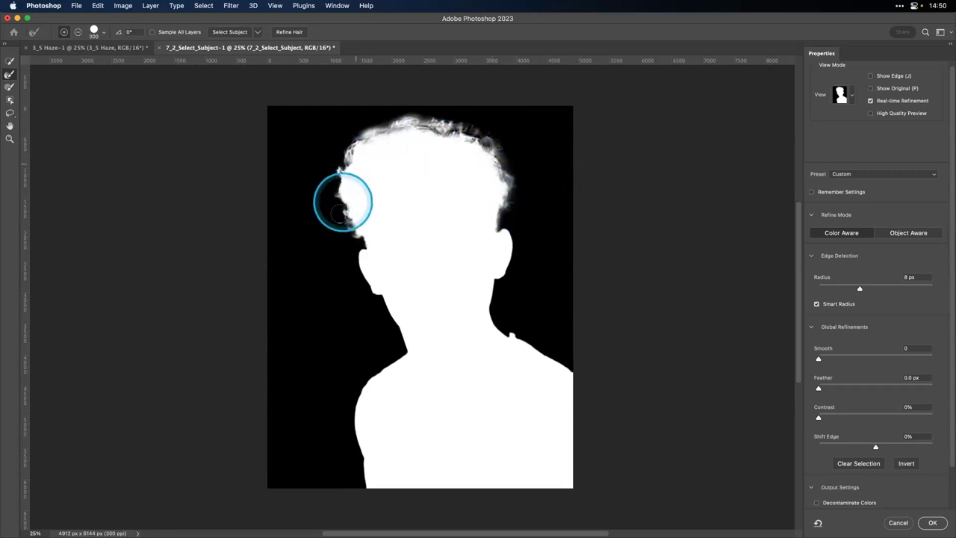
{"action": "mouse_move", "coordinate": [339, 198]}
{"action": "left_mouse_down"}
{"action": "mouse_move", "coordinate": [346, 167]}
{"action": "mouse_move", "coordinate": [346, 214]}
{"action": "mouse_move", "coordinate": [358, 234]}
{"action": "left_mouse_up"}
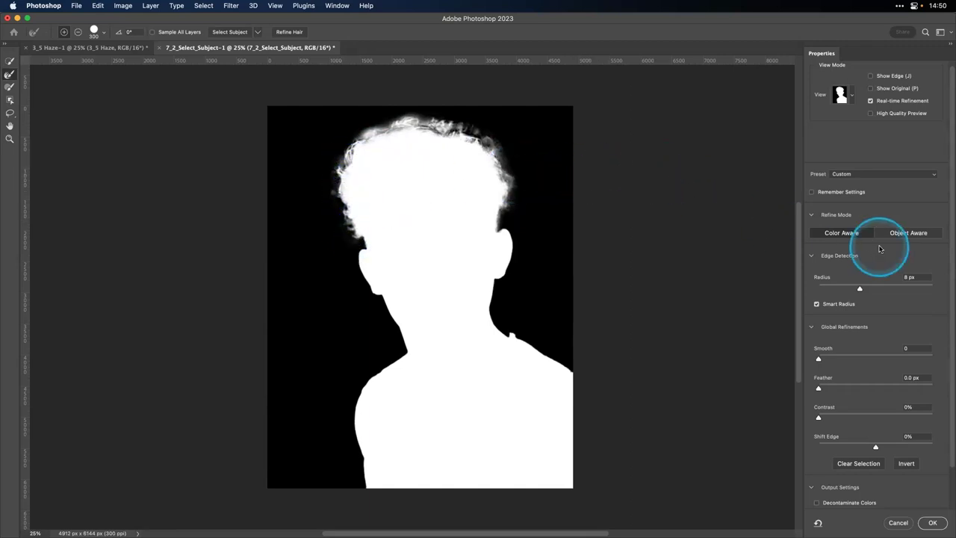
{"action": "type", "text": "6"}
{"action": "left_click", "coordinate": [936, 517]}
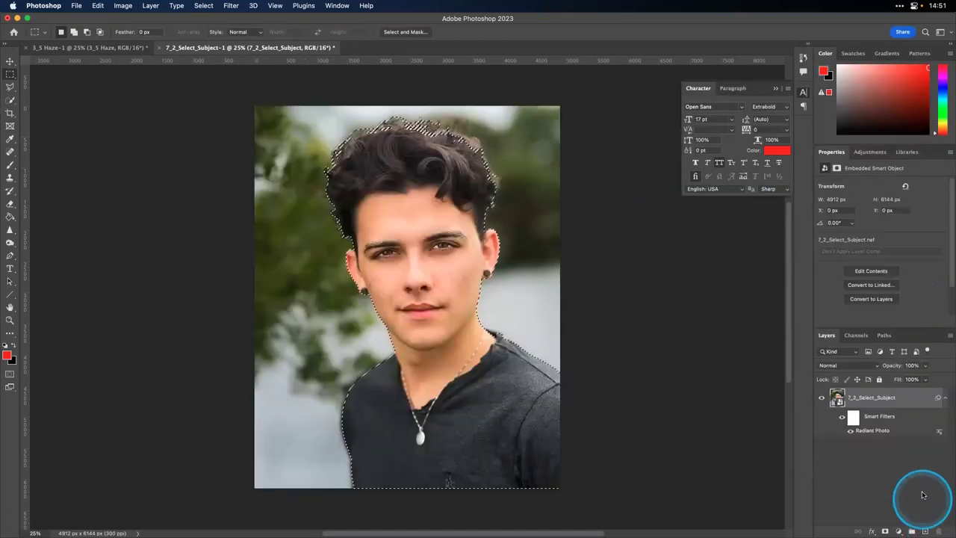
Add a Vibrance adjustment masked to the subject and set Vibrance to +61
{"action": "left_click", "coordinate": [861, 423]}
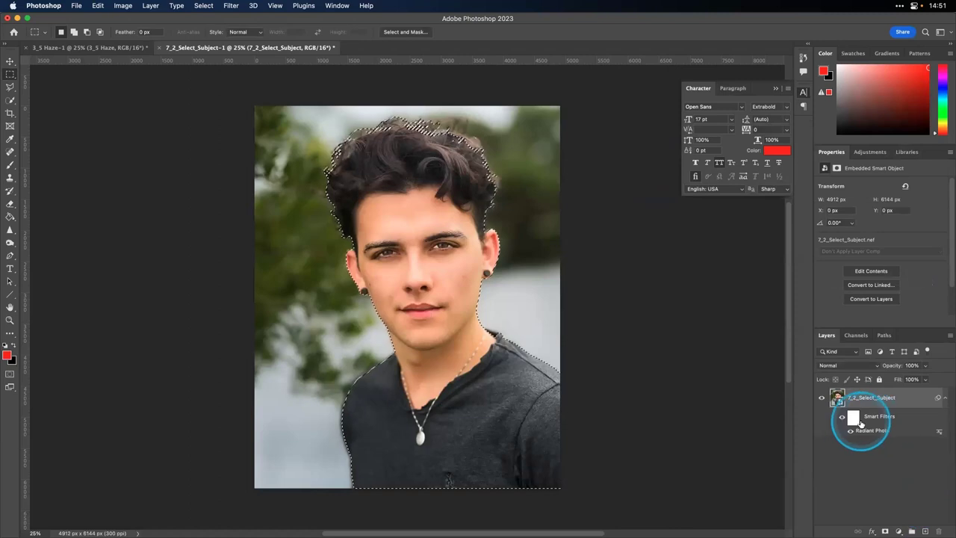
{"action": "left_click", "coordinate": [873, 153]}
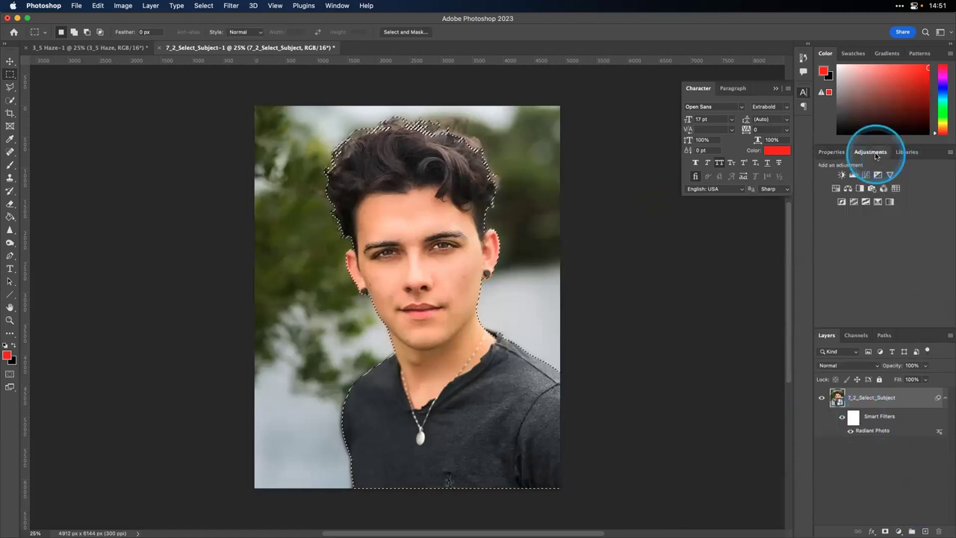
{"action": "left_click", "coordinate": [890, 175]}
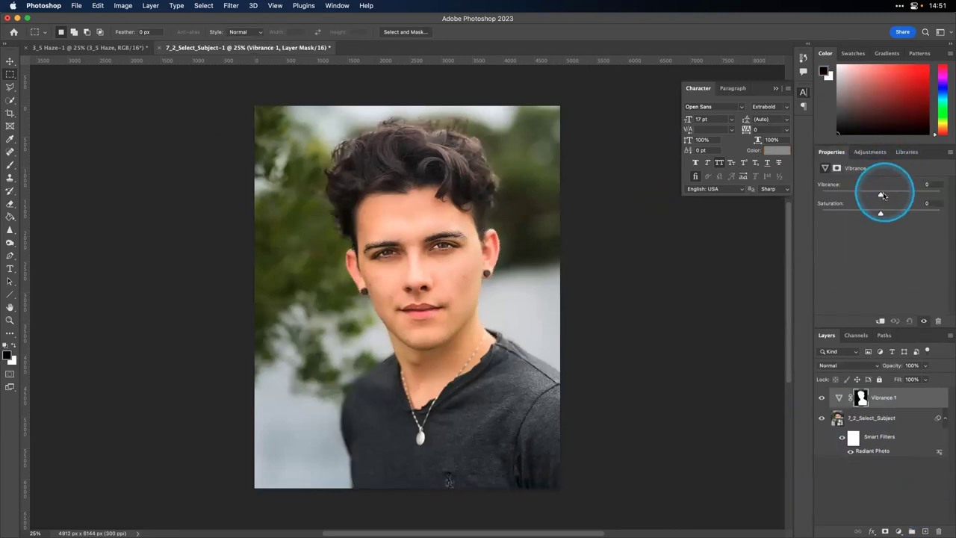
{"action": "mouse_move", "coordinate": [927, 196]}
{"action": "left_mouse_down"}
{"action": "mouse_move", "coordinate": [860, 197]}
{"action": "mouse_move", "coordinate": [908, 197]}
{"action": "left_mouse_up"}
{"action": "left_click_drag", "start_coordinate": [851, 199], "coordinate": [916, 197]}
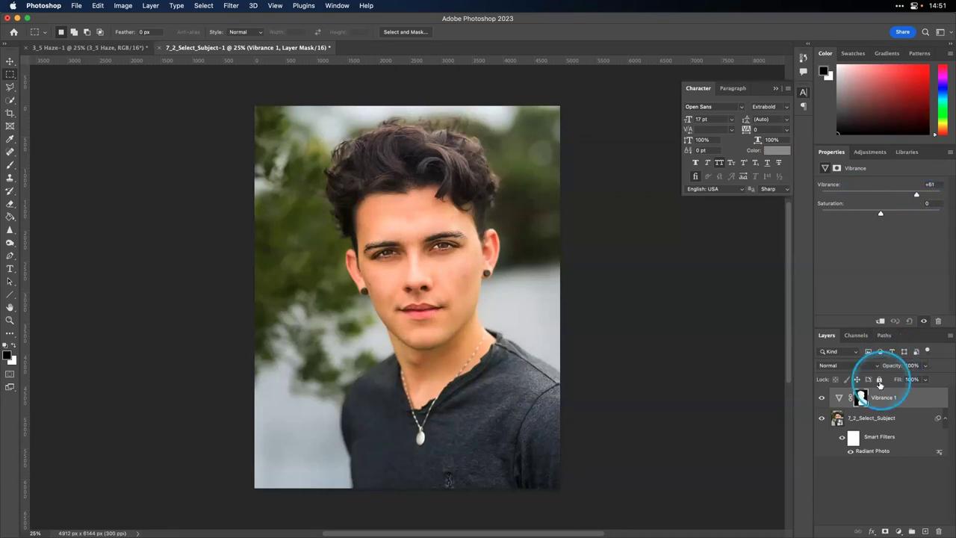
Reload the subject selection from the Vibrance mask and add a Curves adjustment
{"action": "left_click", "coordinate": [861, 399], "text": "super"}
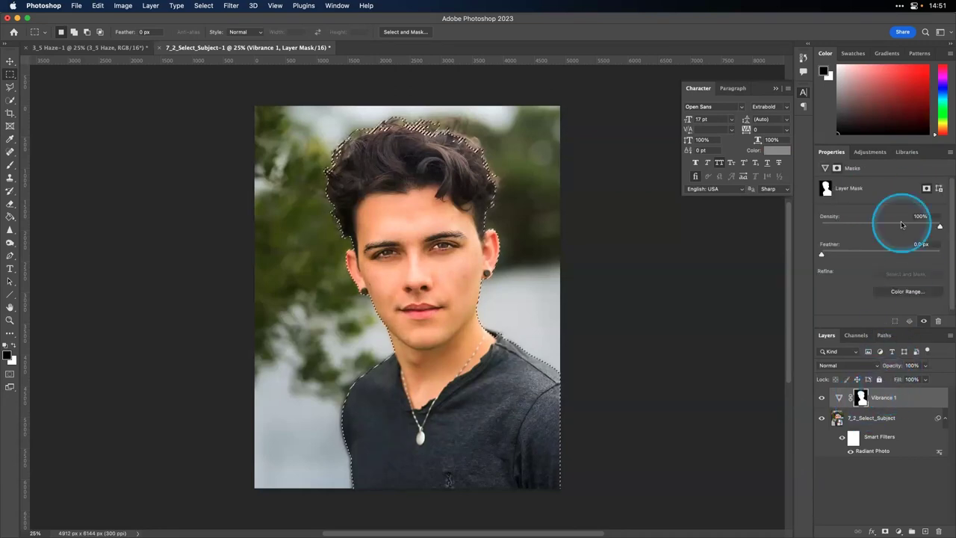
{"action": "left_click", "coordinate": [871, 152]}
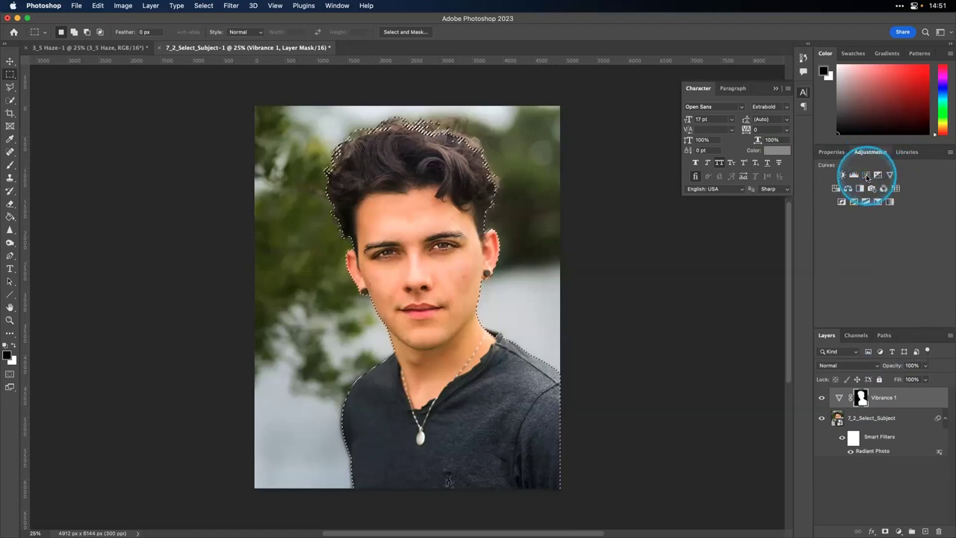
{"action": "left_click", "coordinate": [885, 174]}
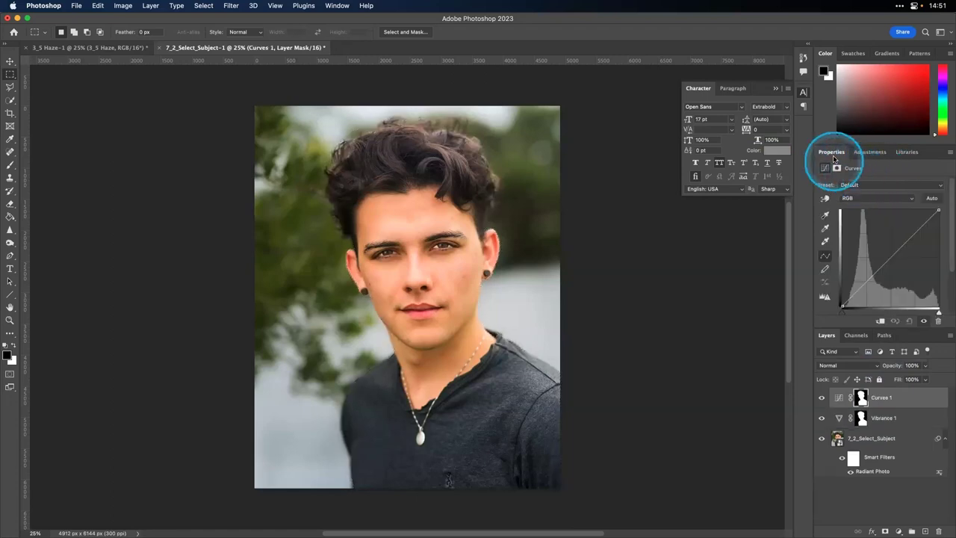
Add an Exposure layer, then delete the unmasked Exposure 1 layer
{"action": "left_click", "coordinate": [871, 152]}
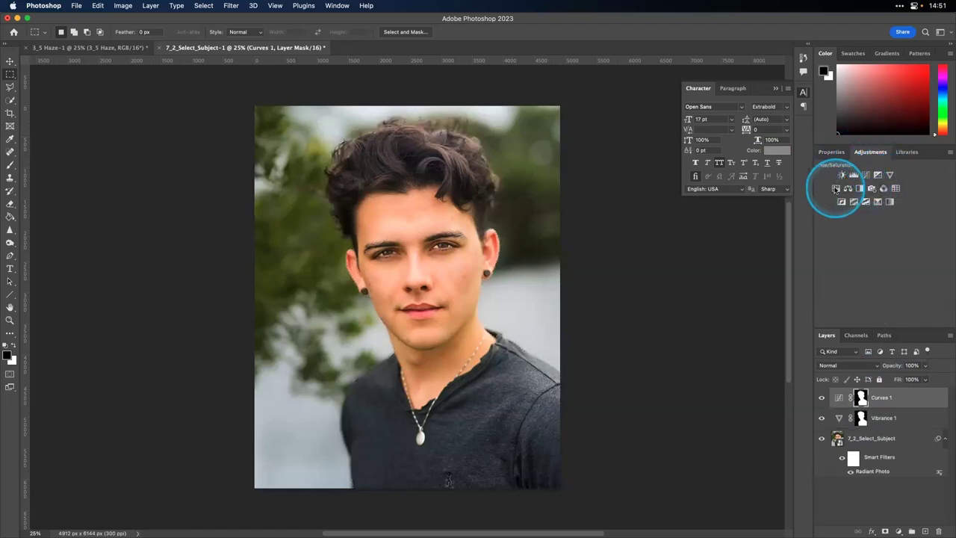
{"action": "left_click", "coordinate": [877, 175]}
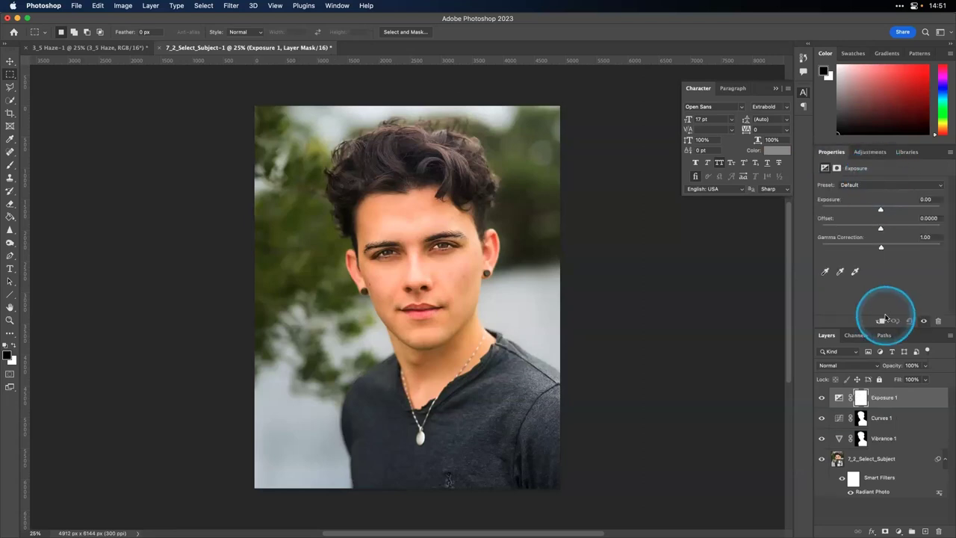
{"action": "left_click_drag", "start_coordinate": [837, 399], "coordinate": [939, 529]}
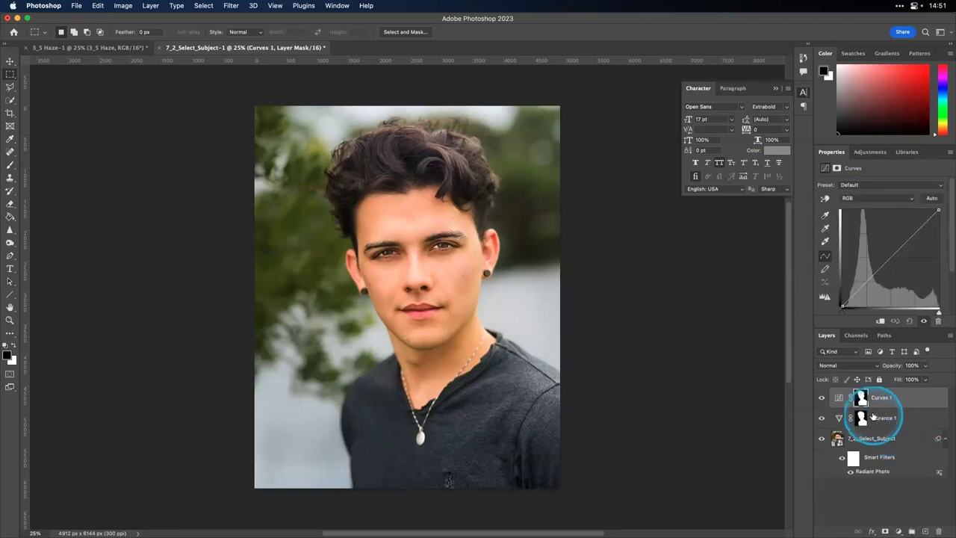
Load the subject selection from the Curves mask and invert it to the background
{"action": "left_click", "coordinate": [863, 398], "text": "super"}
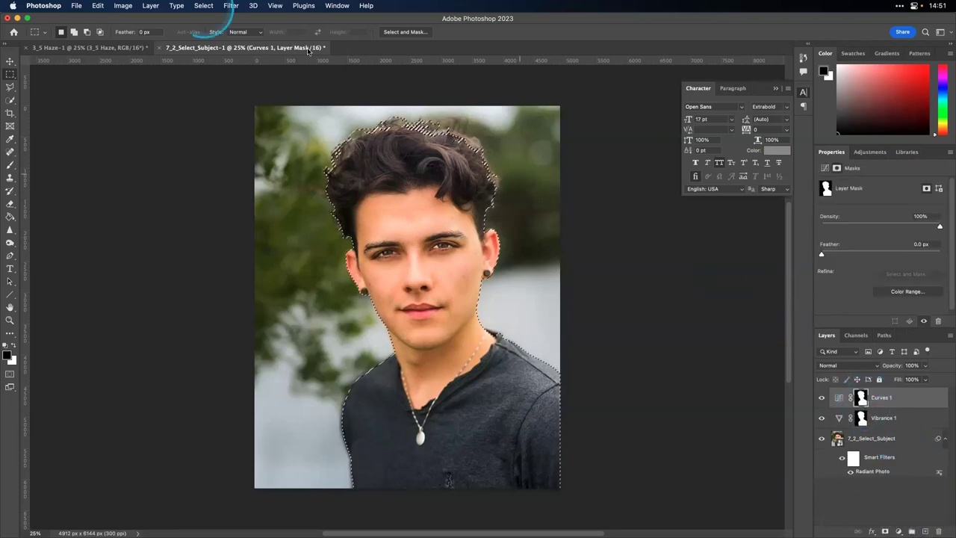
{"action": "left_click", "coordinate": [205, 6]}
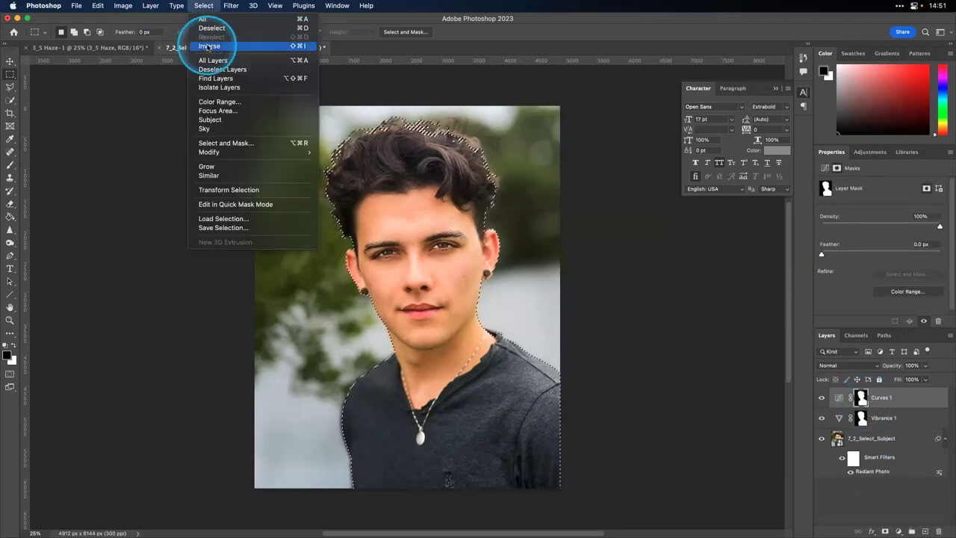
{"action": "left_click", "coordinate": [210, 46]}
Add an Exposure adjustment masked to the background, set to -0.62
{"action": "left_click", "coordinate": [870, 153]}
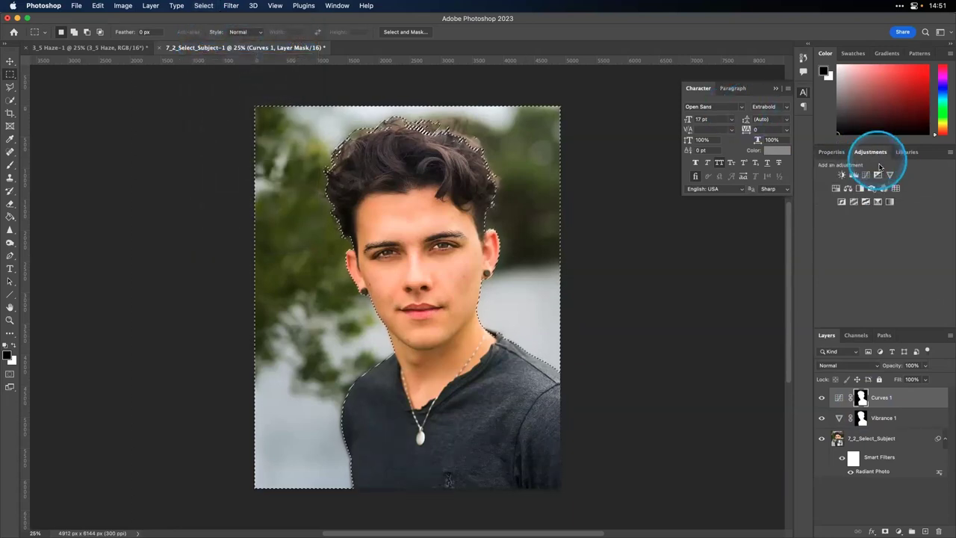
{"action": "left_click", "coordinate": [878, 177]}
{"action": "mouse_move", "coordinate": [881, 211]}
{"action": "left_mouse_down"}
{"action": "mouse_move", "coordinate": [840, 213]}
{"action": "mouse_move", "coordinate": [877, 215]}
{"action": "left_mouse_up"}
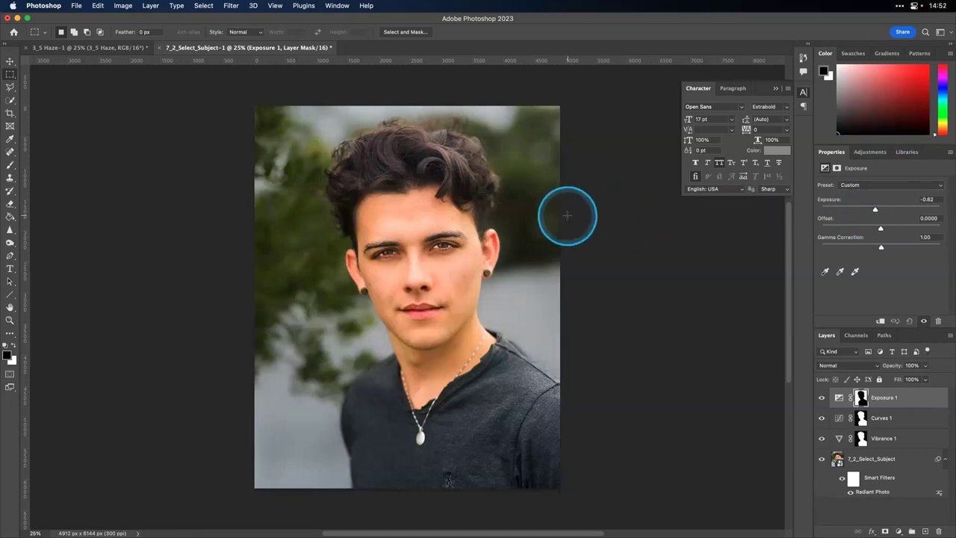
{"action": "scroll", "coordinate": [630, 251], "scroll_direction": "down", "scroll_amount": 10}
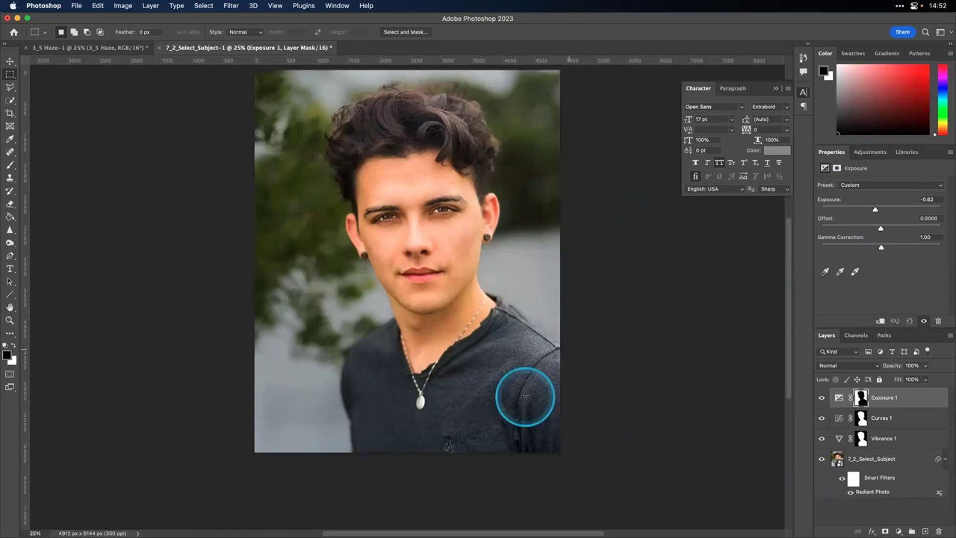
{"action": "scroll", "coordinate": [430, 299], "scroll_direction": "down", "scroll_amount": 3}
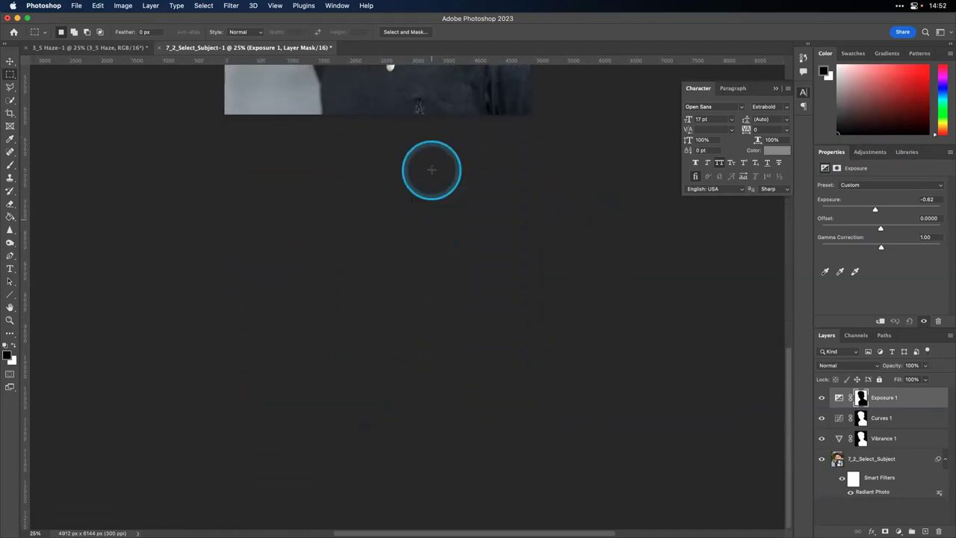
{"action": "scroll", "coordinate": [422, 149], "scroll_direction": "up", "scroll_amount": 3}
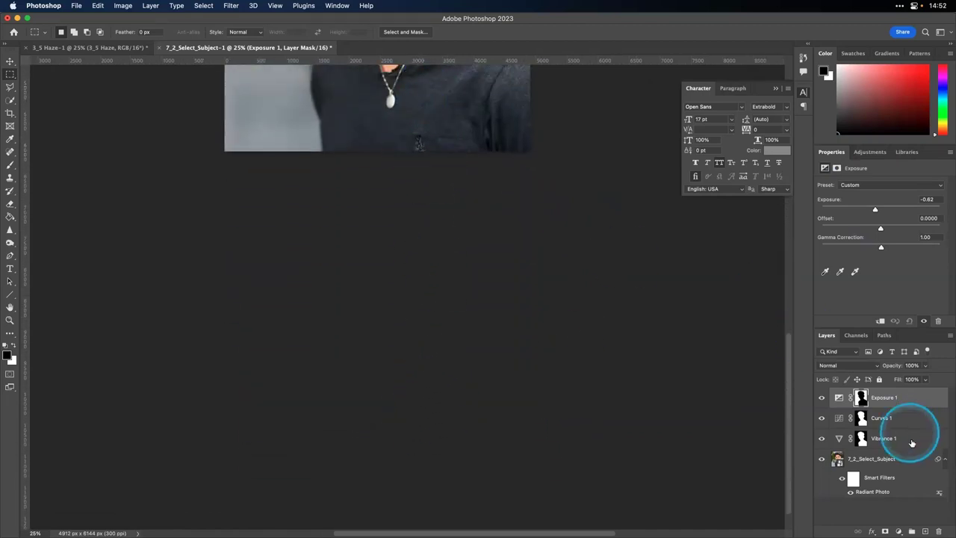
Add a new empty Layer 1 and set the Healing Brush to sample All Layers
{"action": "left_click", "coordinate": [925, 531]}
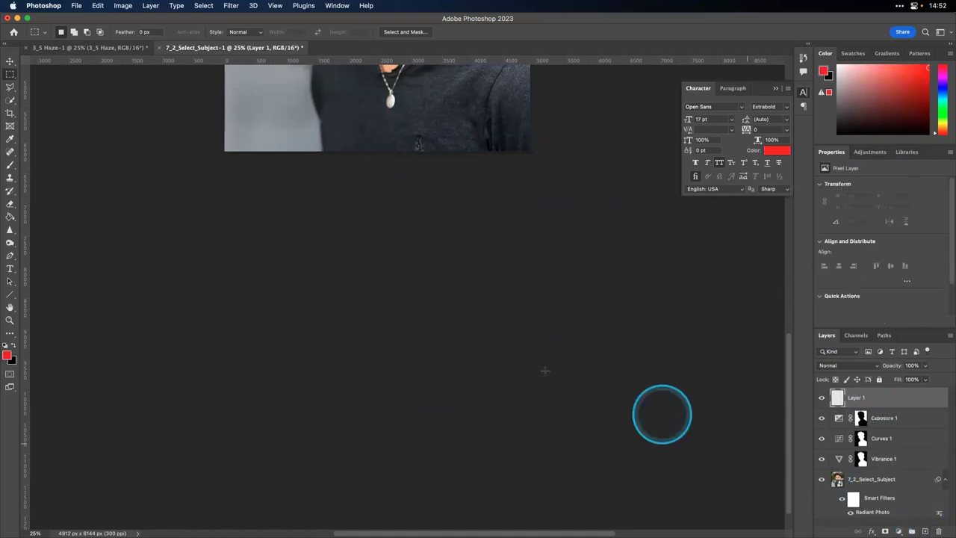
{"action": "scroll", "coordinate": [464, 374], "scroll_direction": "left", "scroll_amount": 2}
{"action": "scroll", "coordinate": [149, 284], "scroll_direction": "up", "scroll_amount": 1}
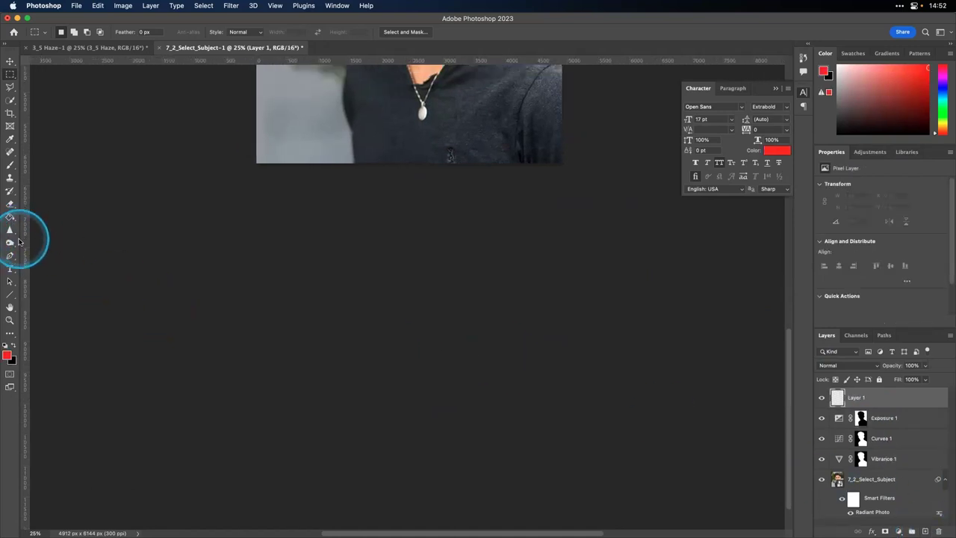
{"action": "left_click", "coordinate": [10, 152]}
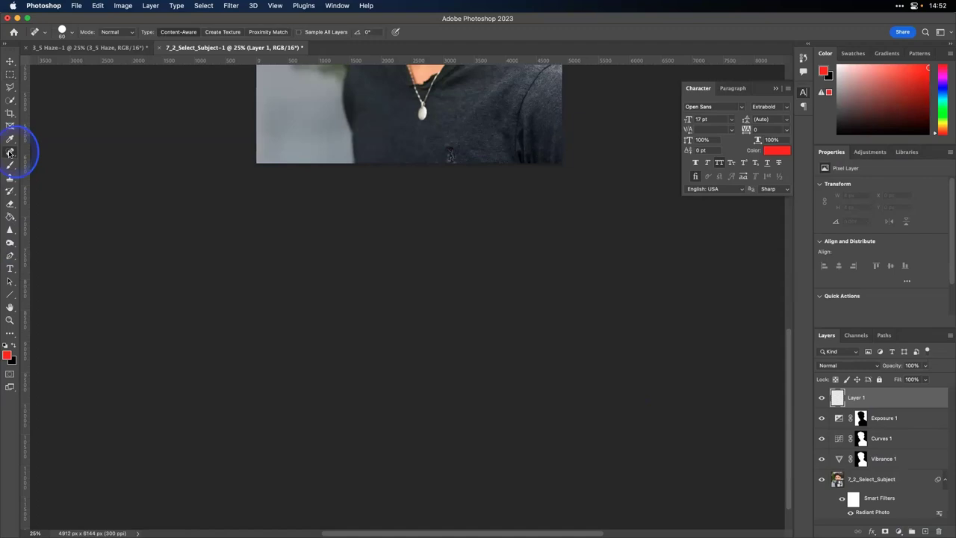
{"action": "left_click", "coordinate": [37, 161]}
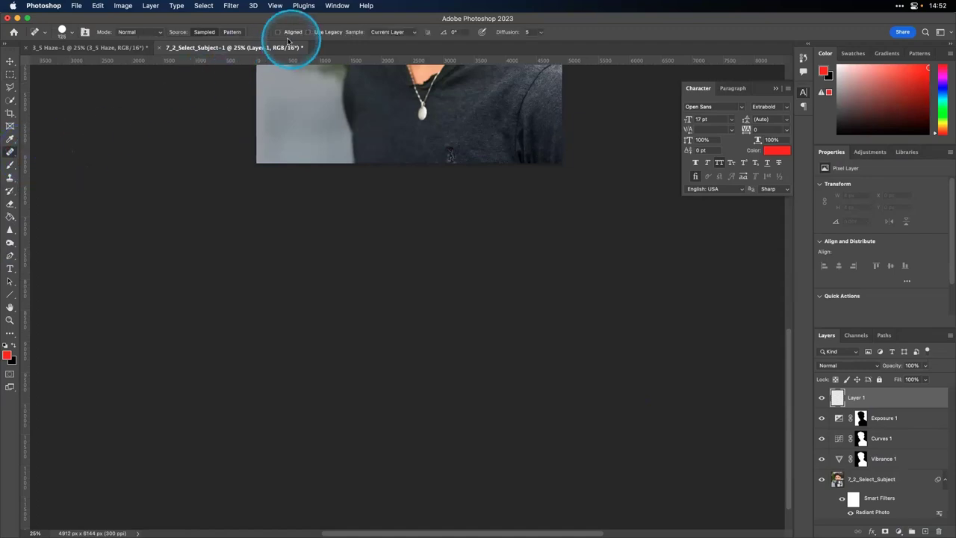
{"action": "left_click", "coordinate": [396, 33]}
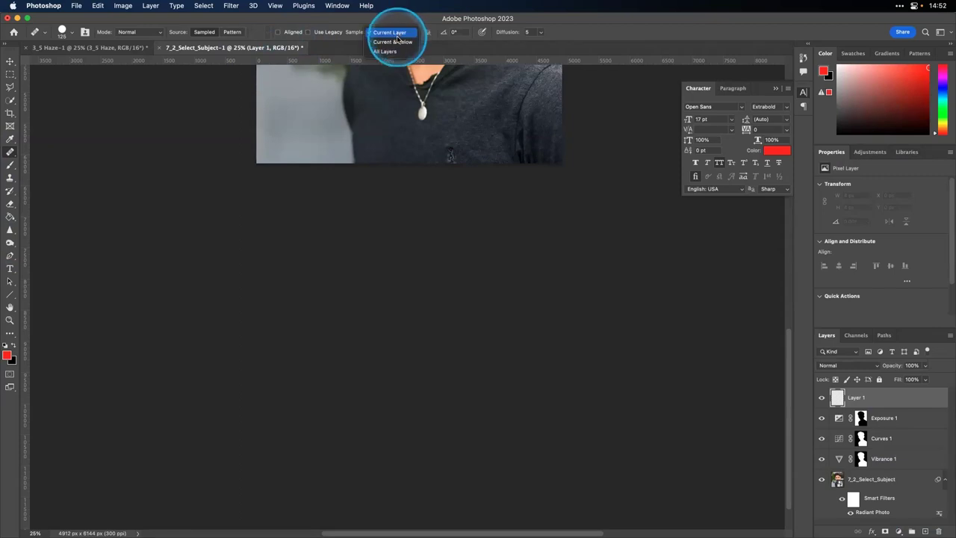
{"action": "left_click", "coordinate": [394, 51]}
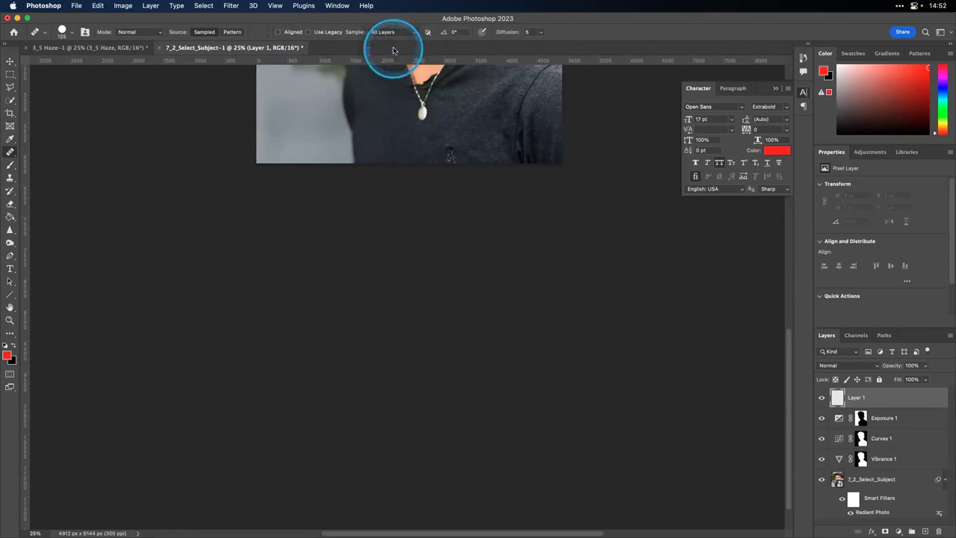
Heal the mark on the shirt below the pendant, toggling Layer 1 to compare
{"action": "left_click", "coordinate": [419, 148]}
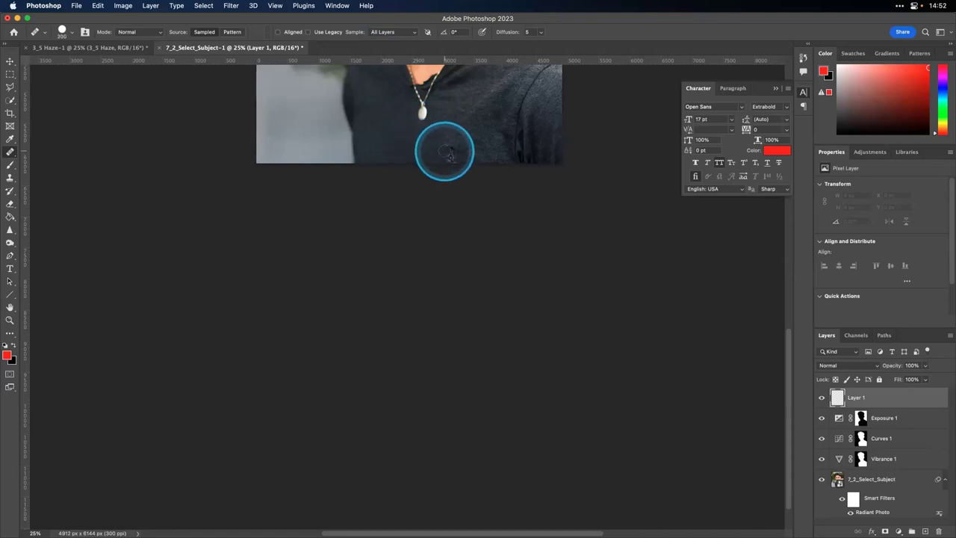
{"action": "left_click", "coordinate": [449, 154]}
{"action": "mouse_move", "coordinate": [449, 159]}
{"action": "left_mouse_down"}
{"action": "mouse_move", "coordinate": [442, 149]}
{"action": "mouse_move", "coordinate": [463, 146]}
{"action": "mouse_move", "coordinate": [438, 147]}
{"action": "mouse_move", "coordinate": [470, 153]}
{"action": "left_mouse_up"}
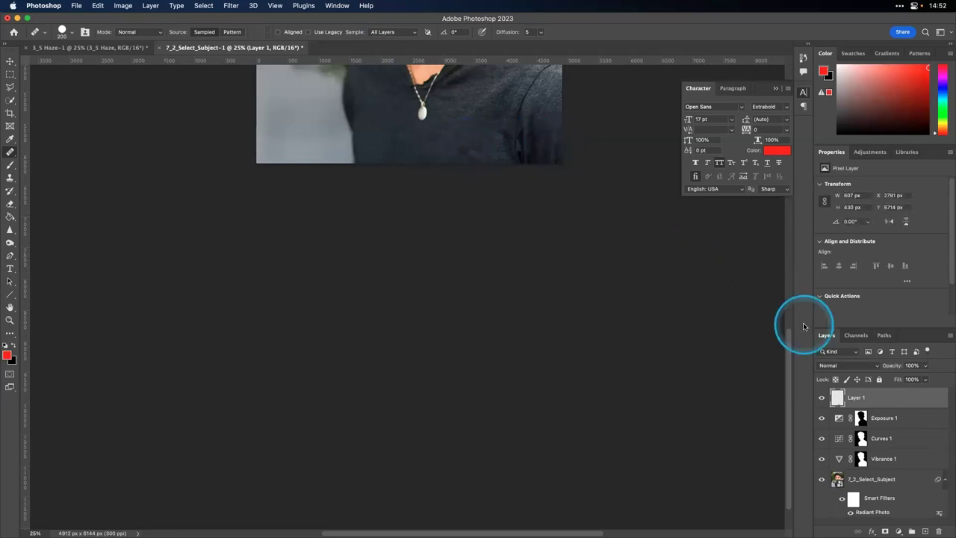
{"action": "left_click", "coordinate": [821, 400]}
{"action": "left_click", "coordinate": [822, 401]}
{"action": "left_click", "coordinate": [822, 402]}
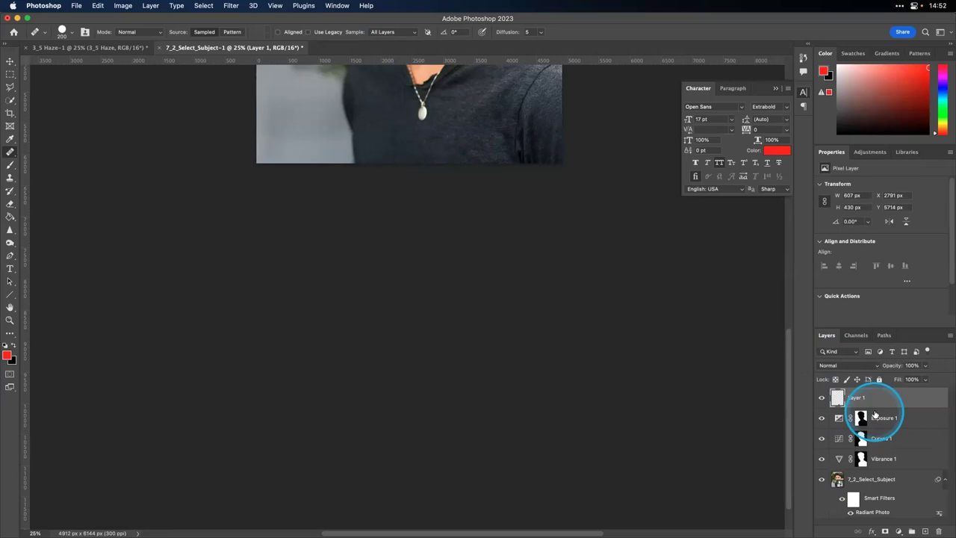
Zoom into the face and select the Spot Healing Brush with Sample All Layers
{"action": "scroll", "coordinate": [602, 330], "scroll_direction": "up", "scroll_amount": 5}
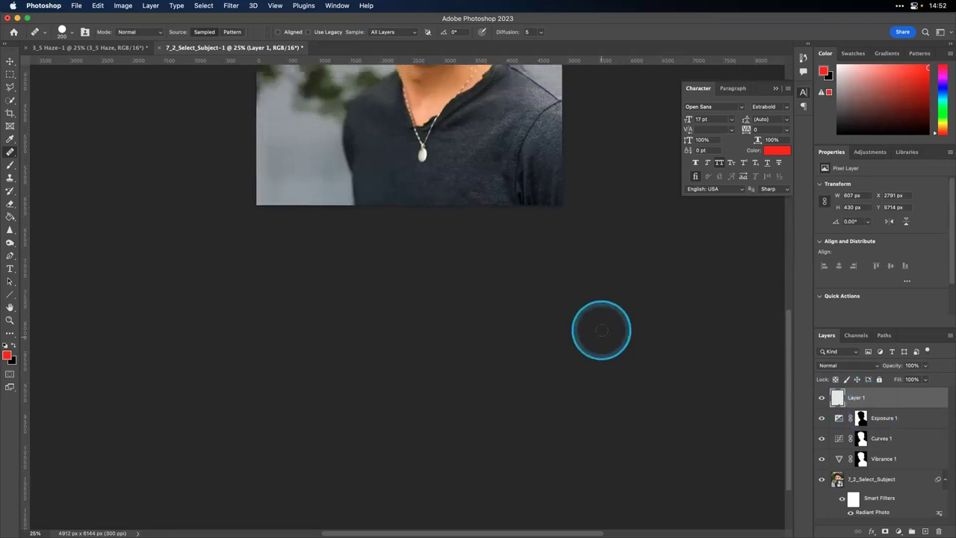
{"action": "scroll", "coordinate": [602, 330], "scroll_direction": "up", "scroll_amount": 2}
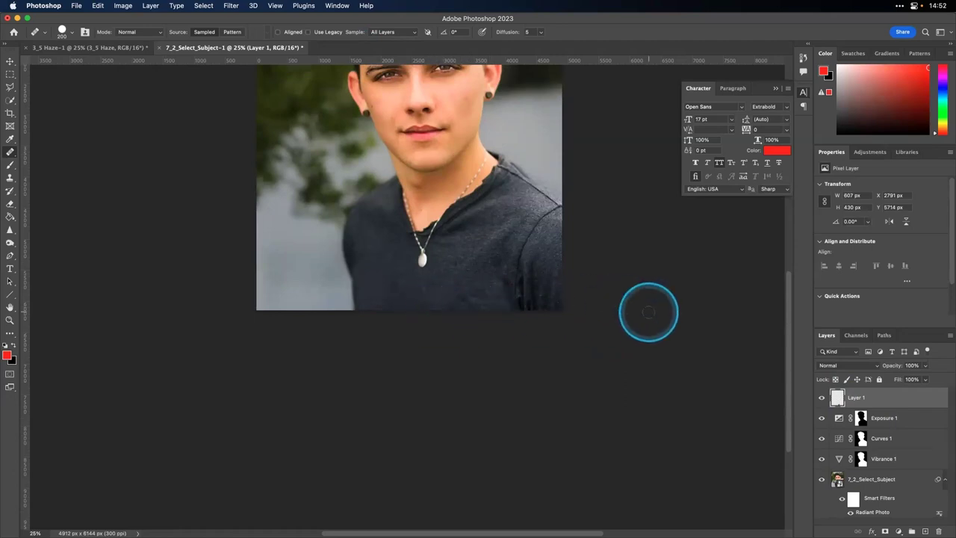
{"action": "scroll", "coordinate": [468, 246], "scroll_direction": "up", "scroll_amount": 4}
{"action": "scroll", "coordinate": [467, 245], "scroll_direction": "up", "scroll_amount": 3}
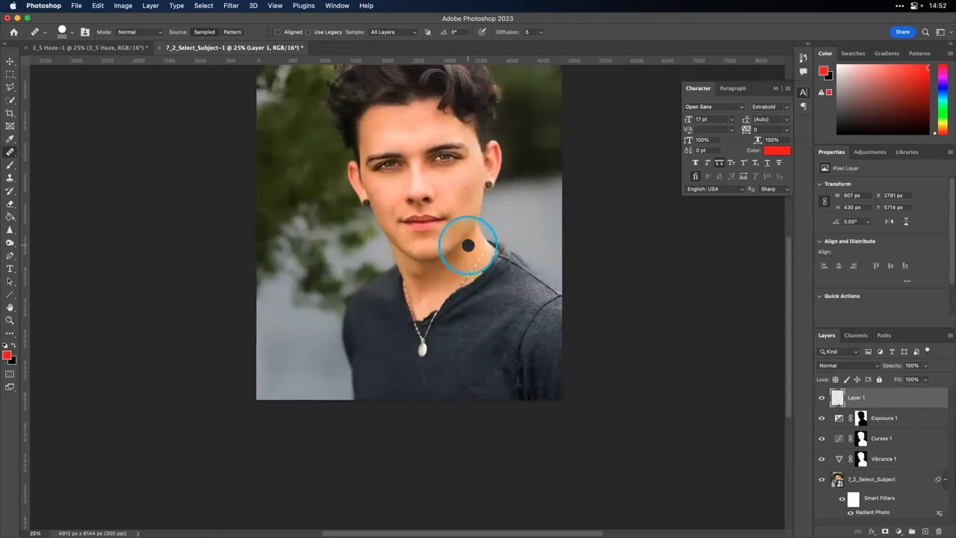
{"action": "scroll", "coordinate": [468, 246], "scroll_direction": "up", "scroll_amount": 3}
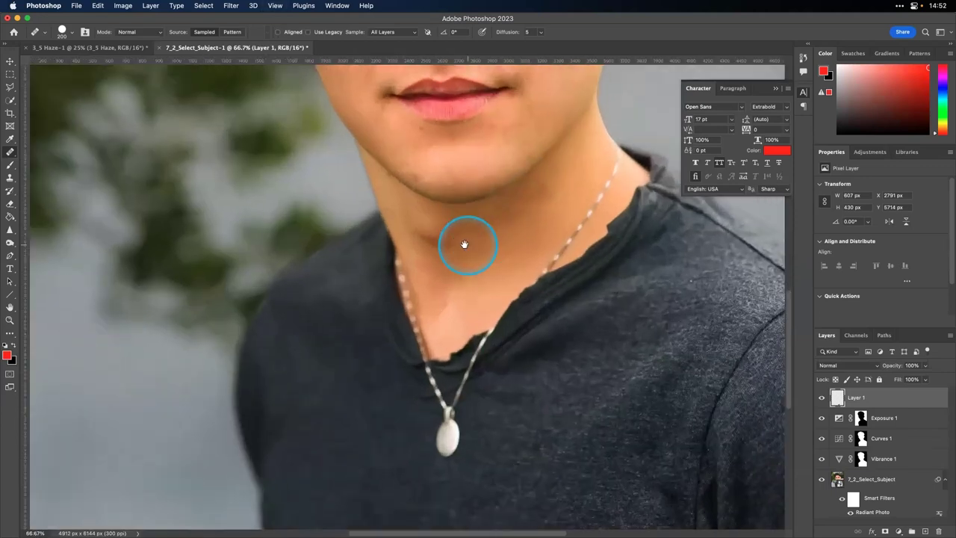
{"action": "left_click_drag", "start_coordinate": [478, 192], "coordinate": [455, 399]}
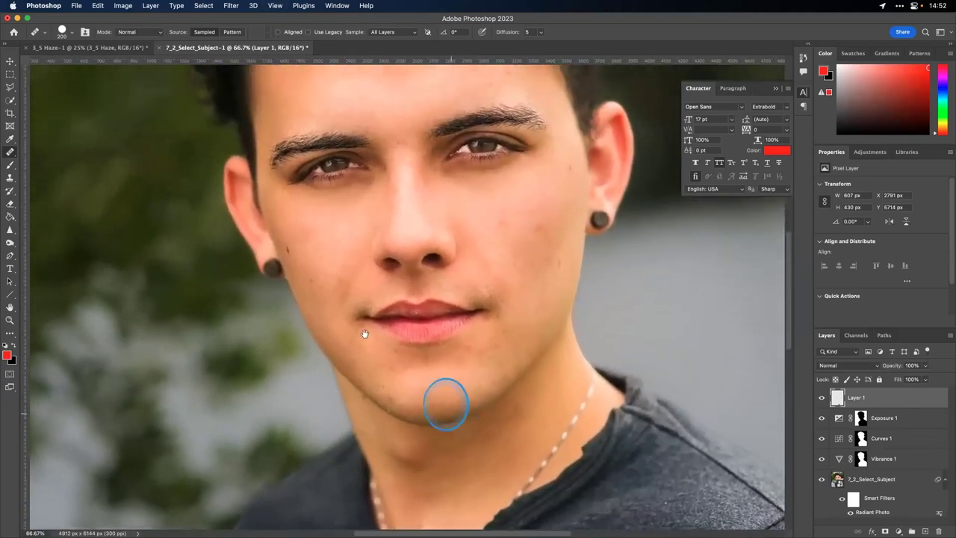
{"action": "scroll", "coordinate": [56, 170], "scroll_direction": "left", "scroll_amount": 2}
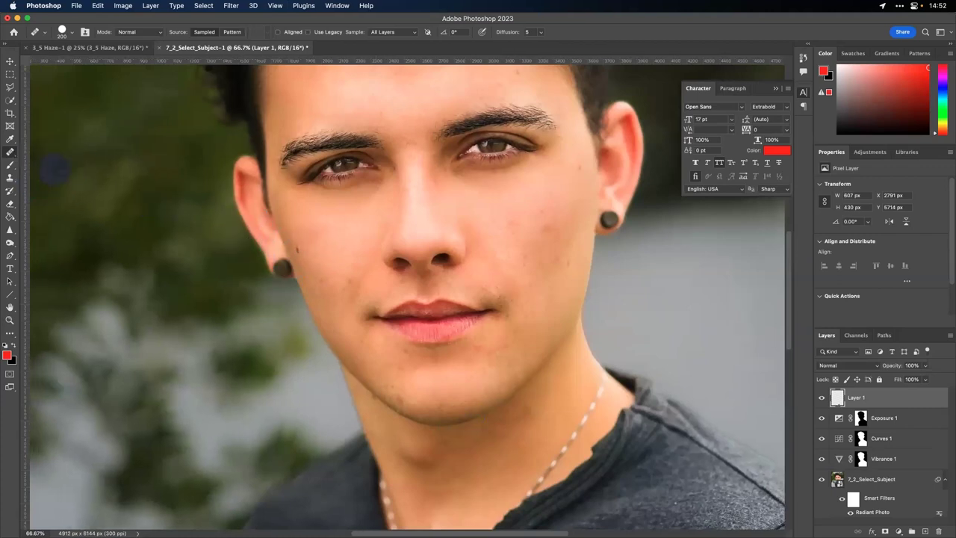
{"action": "left_click", "coordinate": [10, 152]}
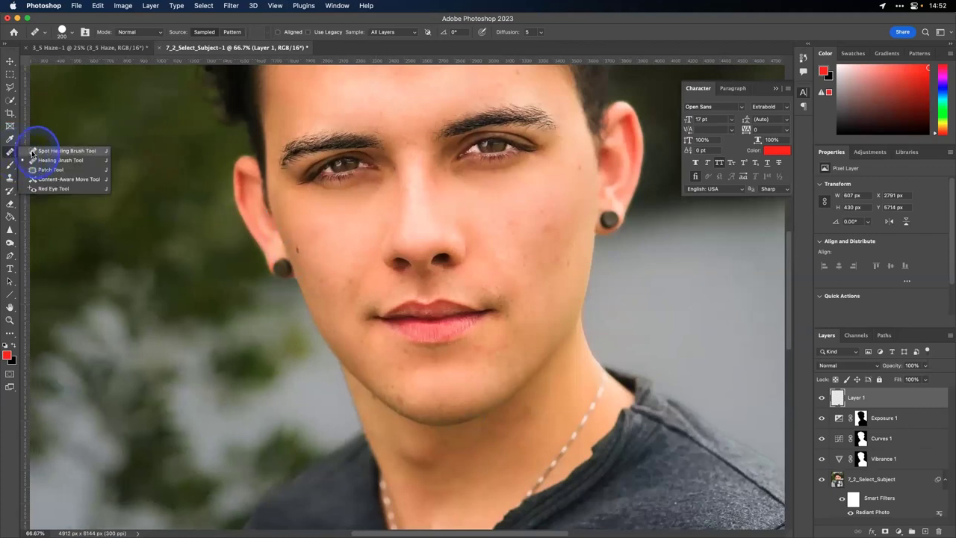
{"action": "left_click", "coordinate": [53, 143]}
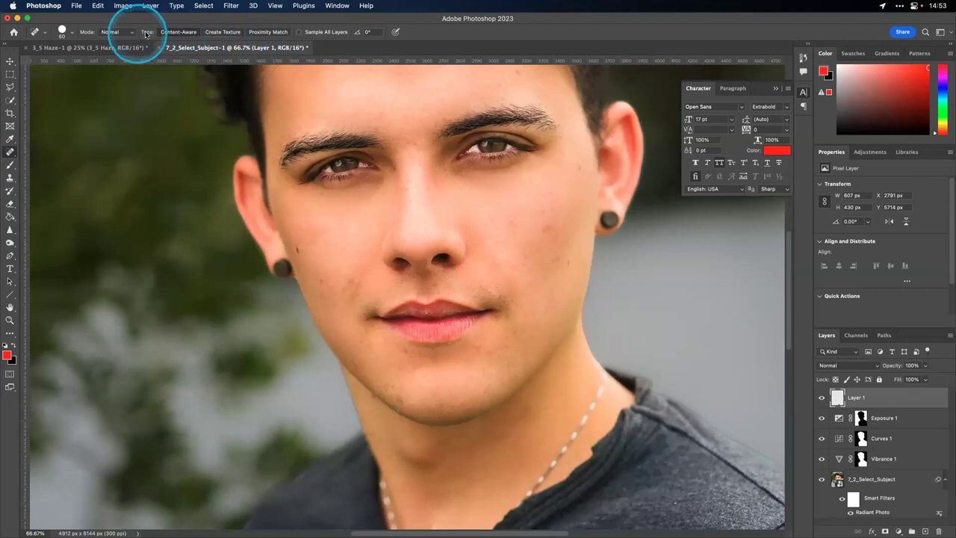
{"action": "left_click", "coordinate": [299, 32]}
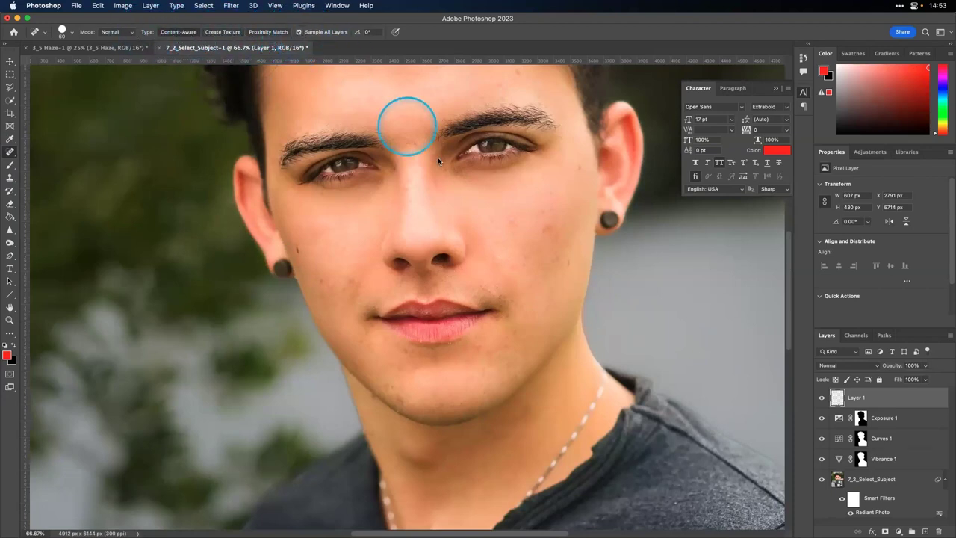
Heal three blemishes on the cheek and two on the chin
{"action": "left_click", "coordinate": [568, 263]}
{"action": "left_click", "coordinate": [549, 227]}
{"action": "left_click", "coordinate": [547, 204]}
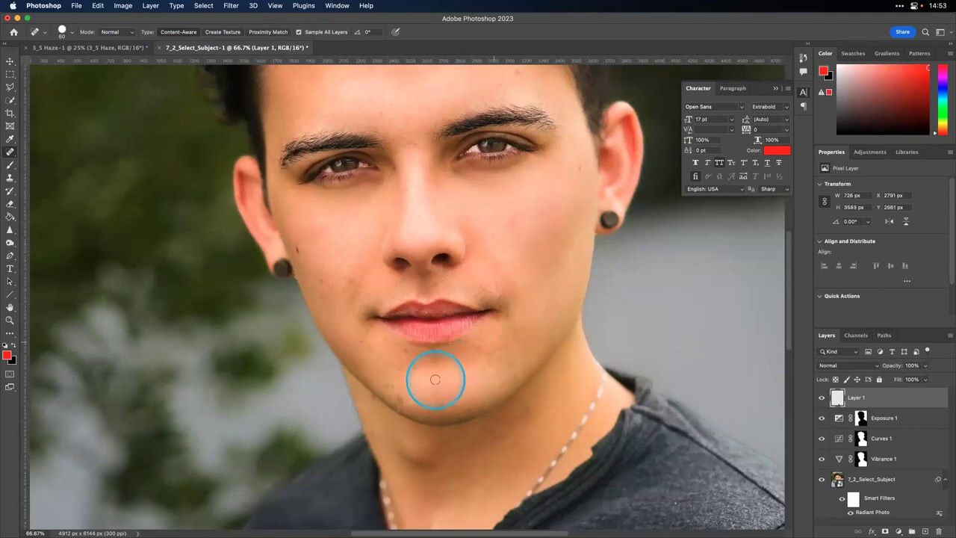
{"action": "scroll", "coordinate": [404, 400], "scroll_direction": "down", "scroll_amount": 1}
{"action": "left_click", "coordinate": [406, 391]}
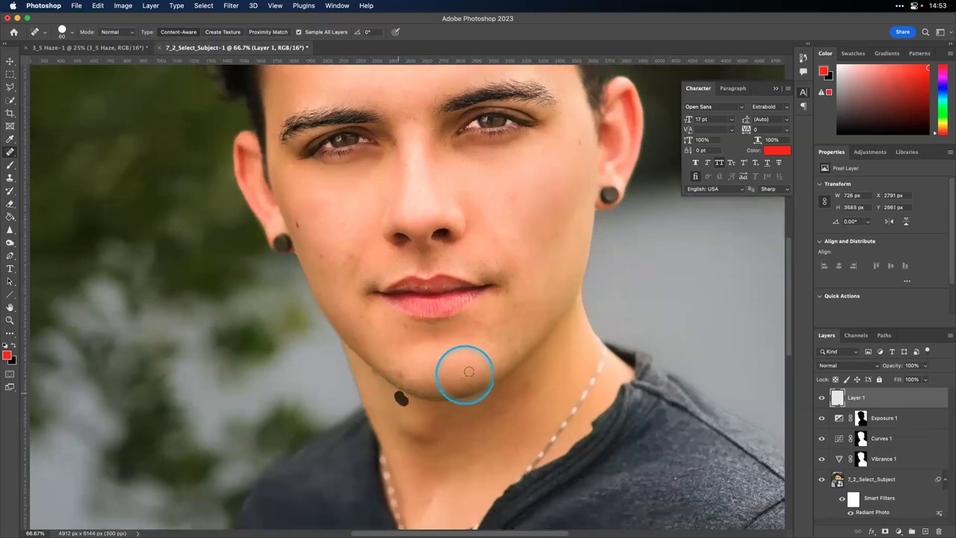
{"action": "left_click", "coordinate": [402, 372]}
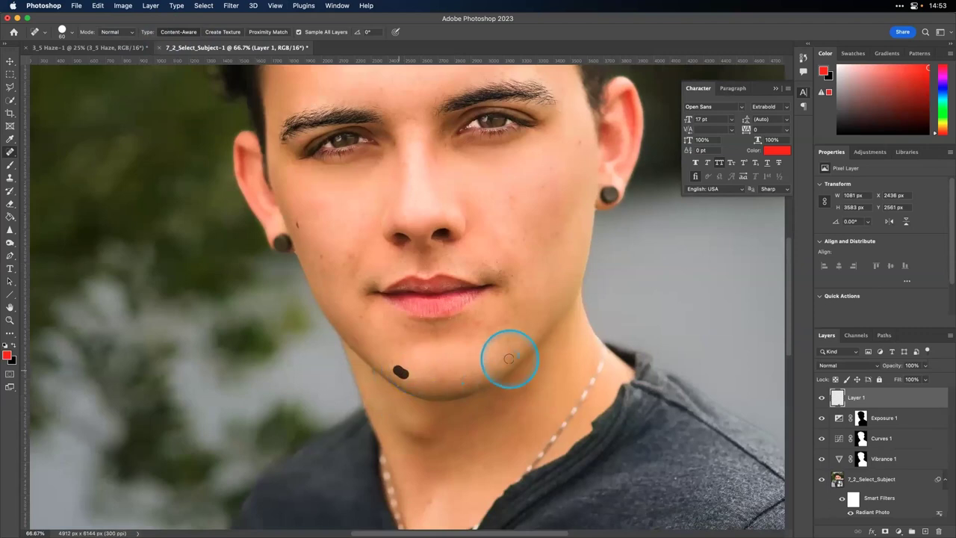
Heal the spots above the right eyebrow and between the eyebrows, then hide Layer 1 to compare
{"action": "scroll", "coordinate": [416, 284], "scroll_direction": "up", "scroll_amount": 3}
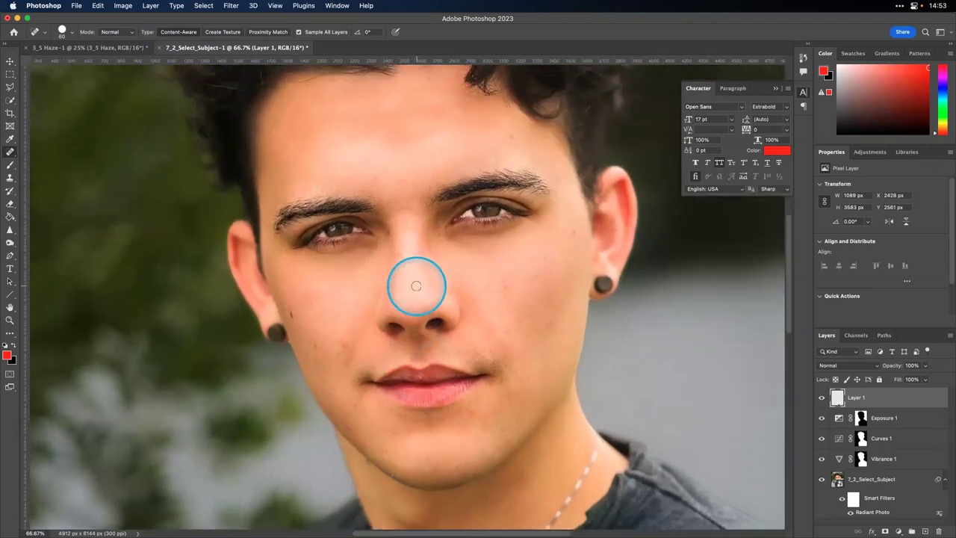
{"action": "left_click", "coordinate": [512, 136]}
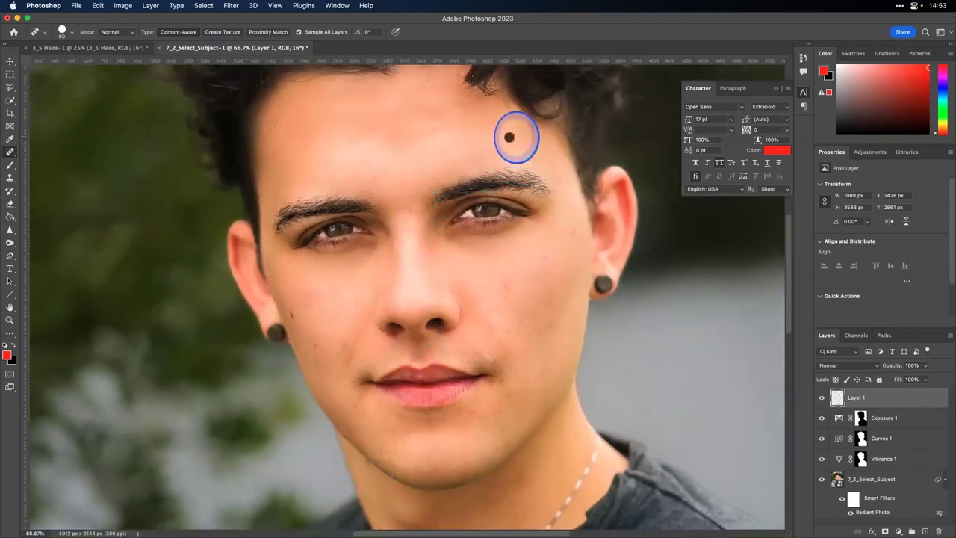
{"action": "left_click", "coordinate": [499, 152]}
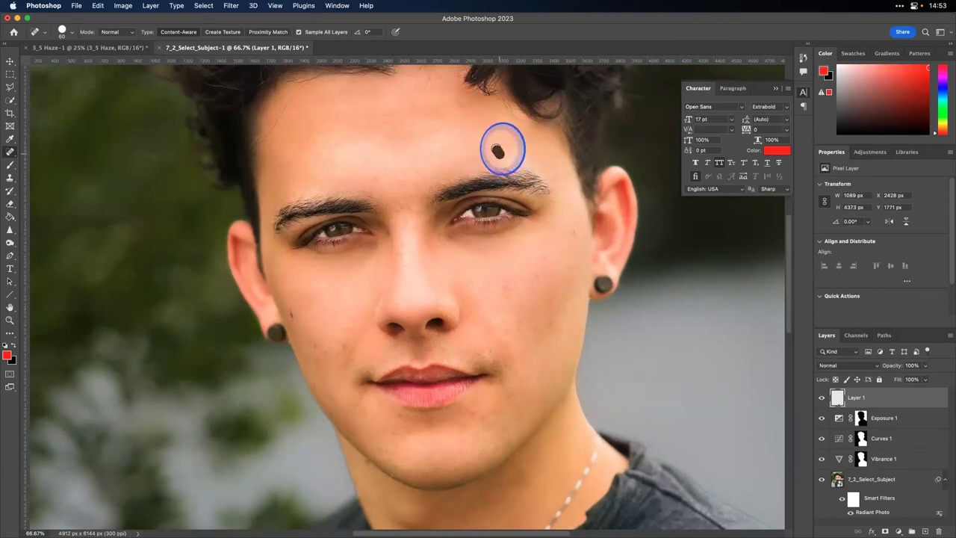
{"action": "left_click", "coordinate": [377, 178]}
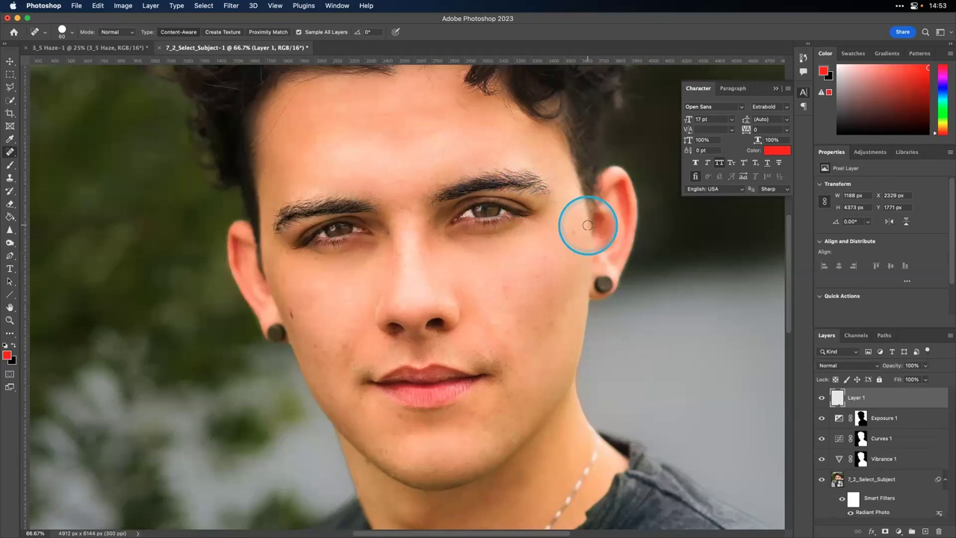
{"action": "left_click", "coordinate": [822, 398]}
Make Layer 1 visible again and fit the whole portrait in the window
{"action": "left_click", "coordinate": [822, 398]}
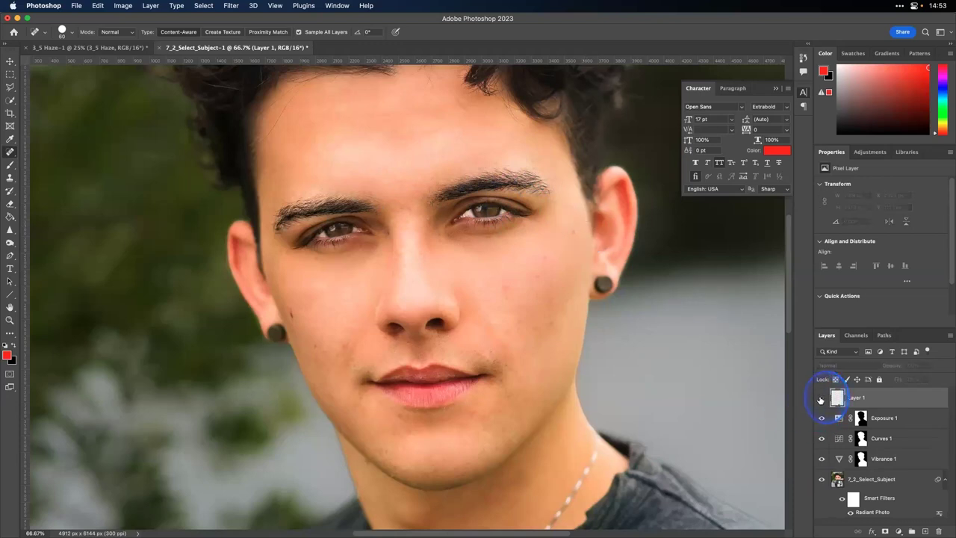
{"action": "left_click", "coordinate": [822, 400]}
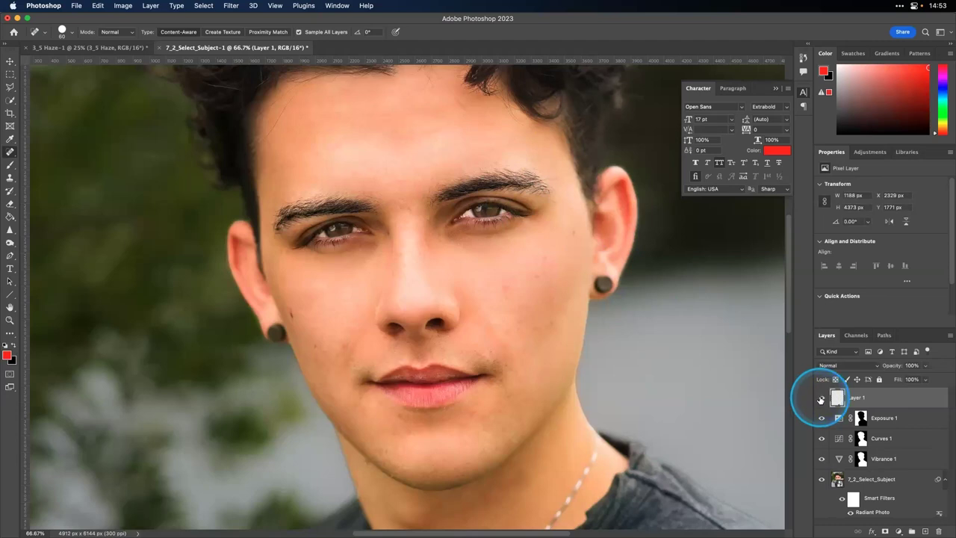
{"action": "key", "text": "super+0"}
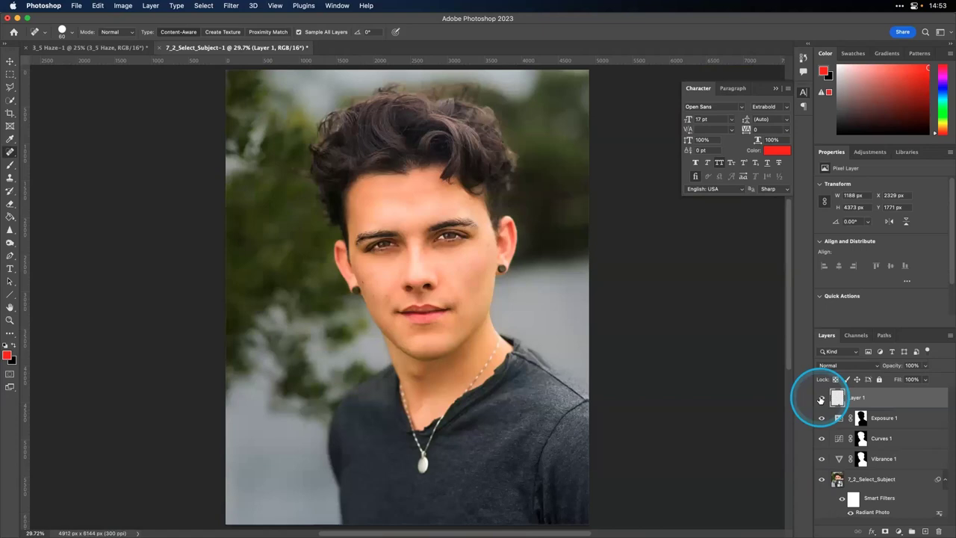
Switch to Finder and navigate into the 1 What are Selections folder
{"action": "key", "text": "super+Tab"}
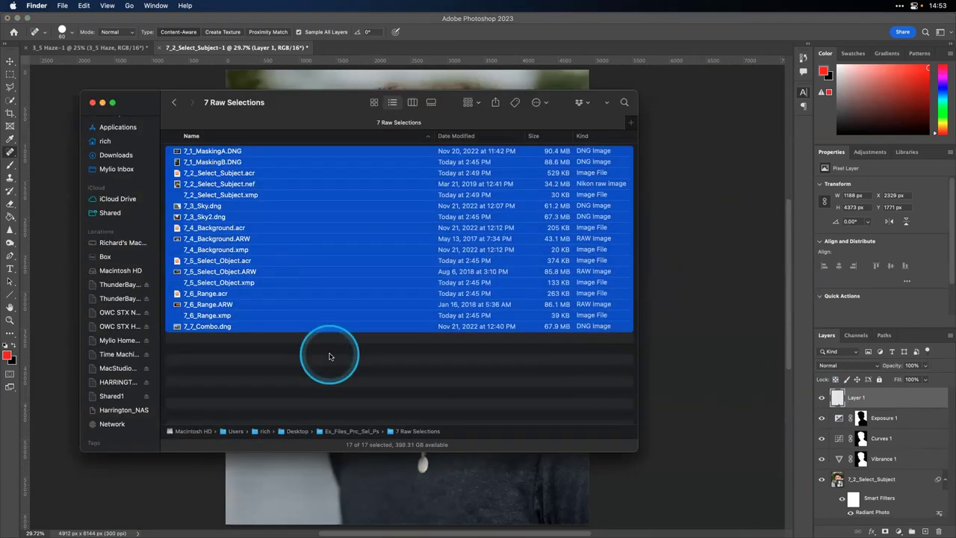
{"action": "left_click", "coordinate": [328, 357]}
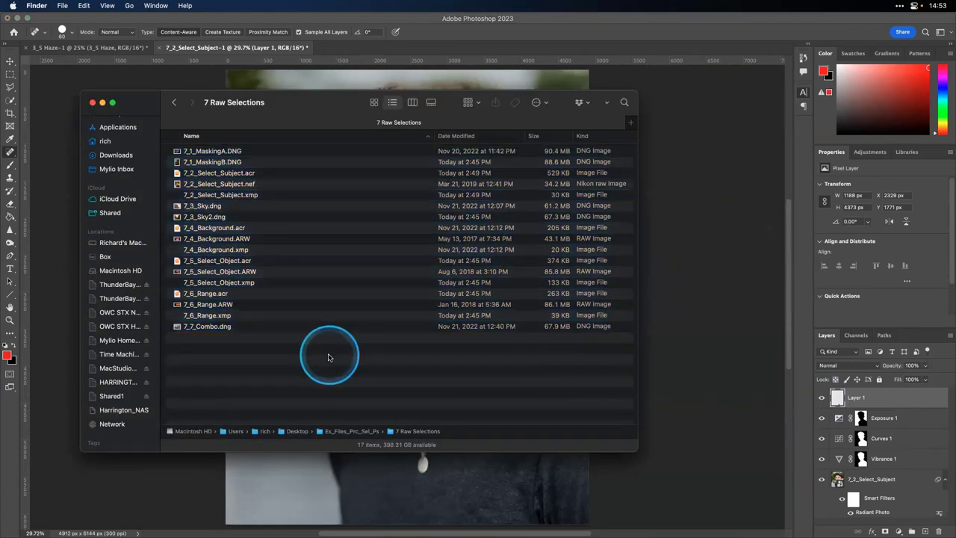
{"action": "key", "text": "super+Up"}
{"action": "key", "text": "Up"}
{"action": "key", "text": "Up"}
{"action": "key", "text": "Up"}
{"action": "key", "text": "Up"}
{"action": "key", "text": "Up"}
{"action": "key", "text": "Up"}
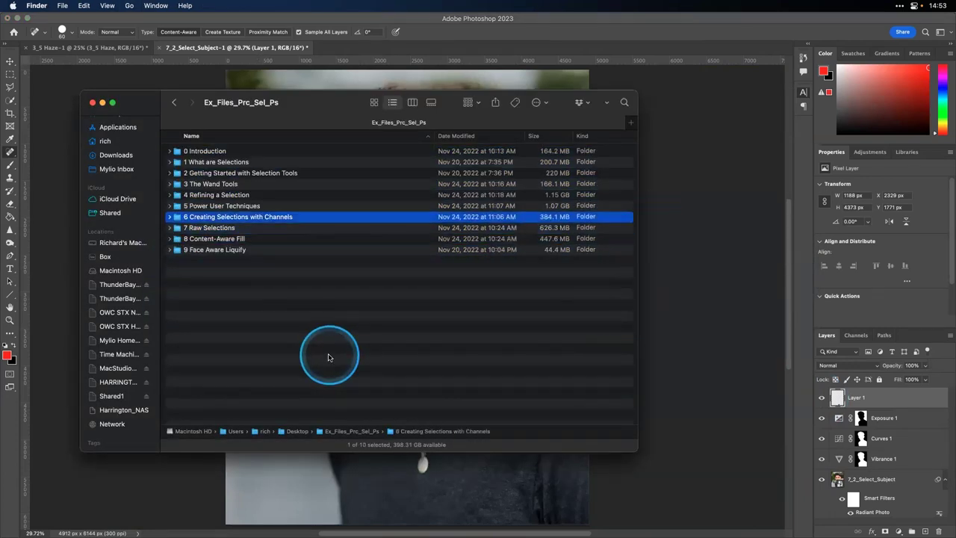
{"action": "key", "text": "Down"}
{"action": "key", "text": "Up"}
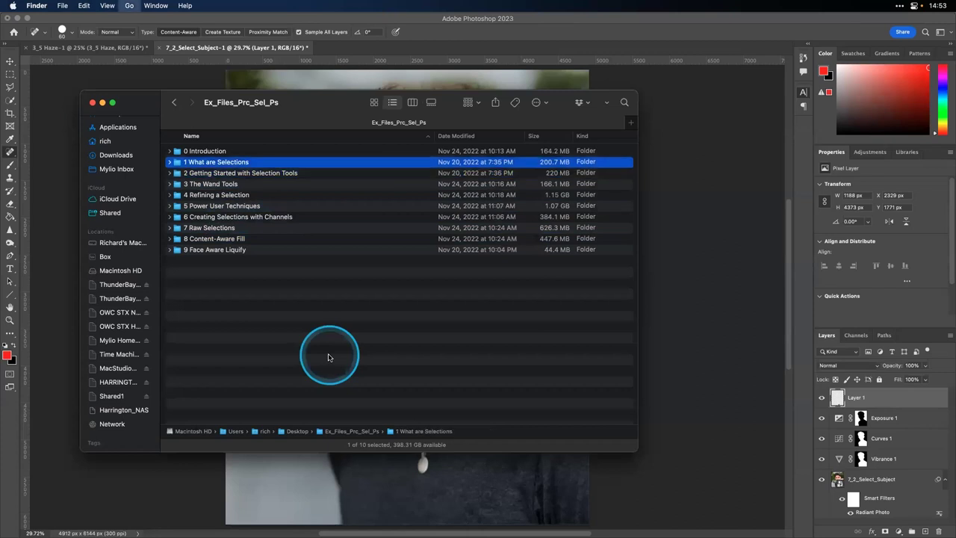
{"action": "key", "text": "super+Down"}
Preview the lesson files and open 1_1_Color_and_Tone.psd in Photoshop
{"action": "key", "text": "Down"}
{"action": "key", "text": "space"}
{"action": "key", "text": "Down"}
{"action": "key", "text": "Down"}
{"action": "key", "text": "Down"}
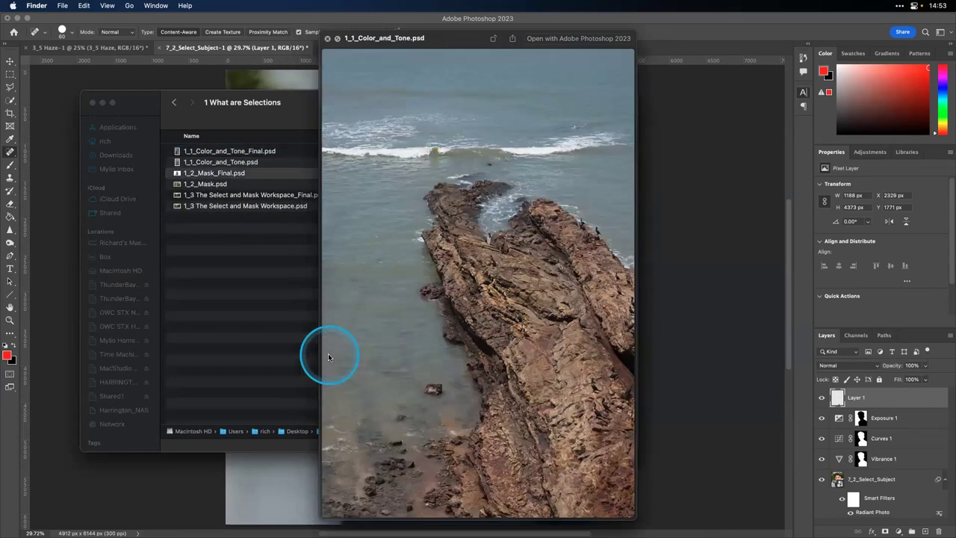
{"action": "key", "text": "space"}
{"action": "key", "text": "Up"}
{"action": "key", "text": "Up"}
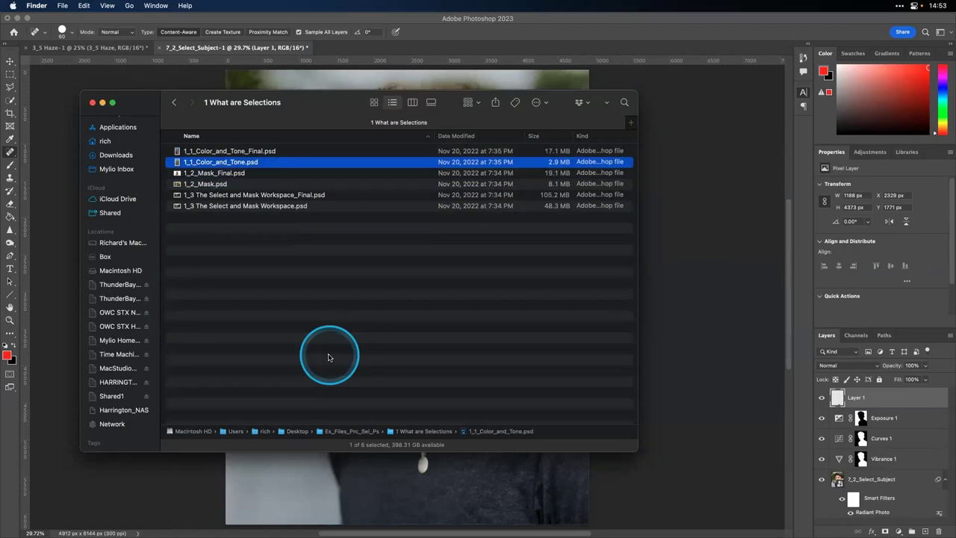
{"action": "left_click", "coordinate": [179, 165]}
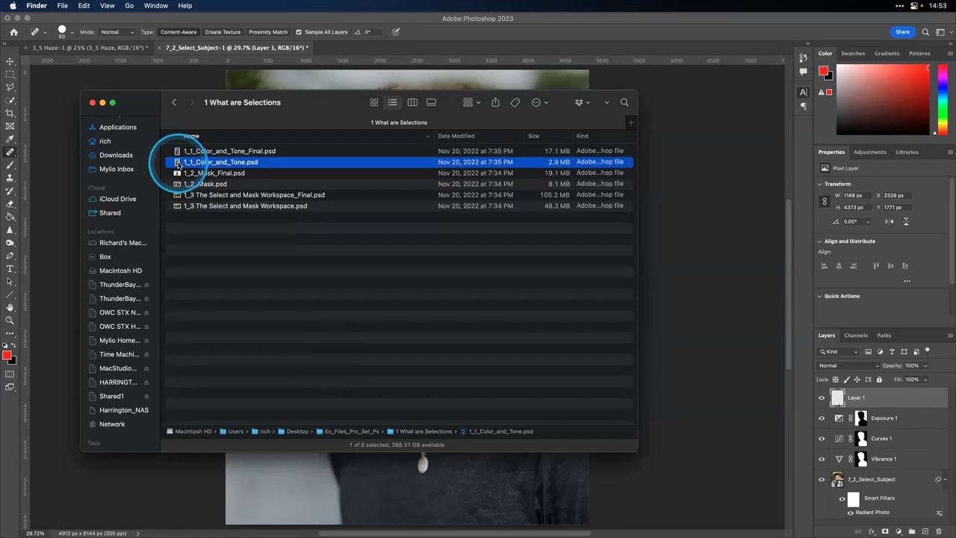
{"action": "double_click", "coordinate": [177, 163]}
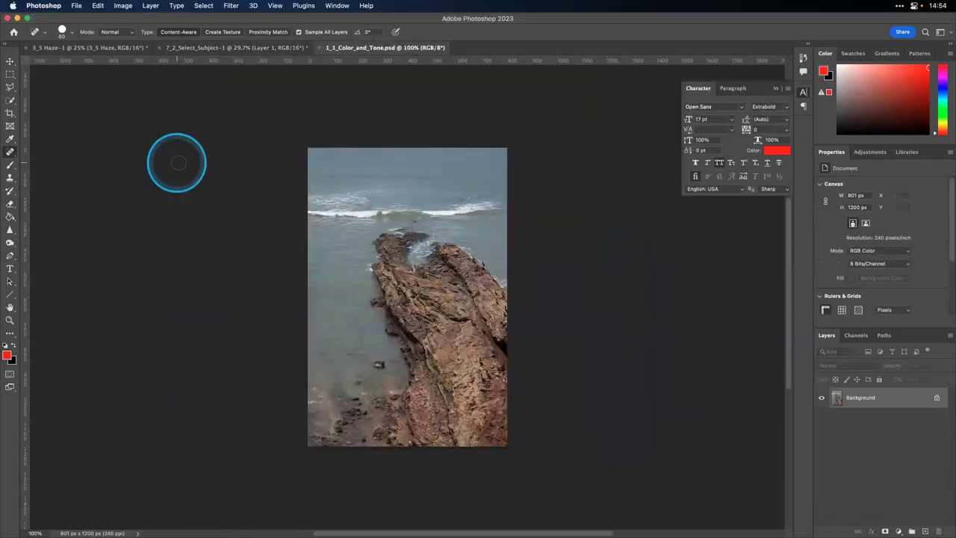
Fit the image on screen and start a Color Range selection by sampling the water
{"action": "scroll", "coordinate": [180, 165], "scroll_direction": "up", "scroll_amount": 5}
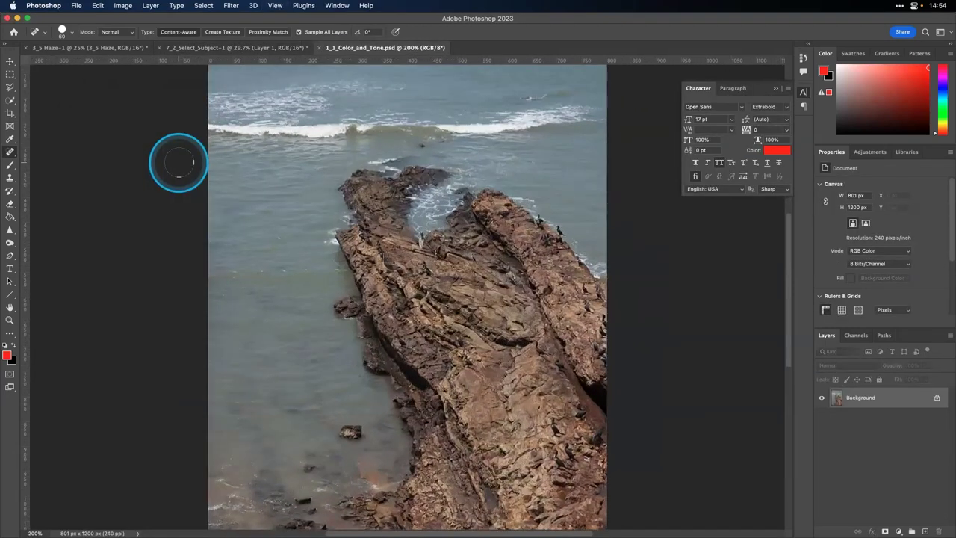
{"action": "scroll", "coordinate": [175, 138], "scroll_direction": "right", "scroll_amount": 5}
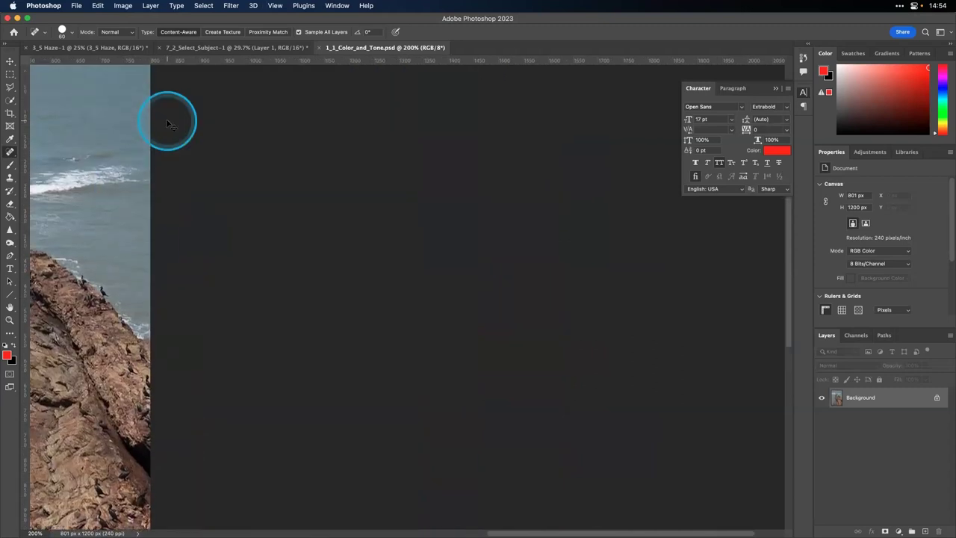
{"action": "key", "text": "super+0"}
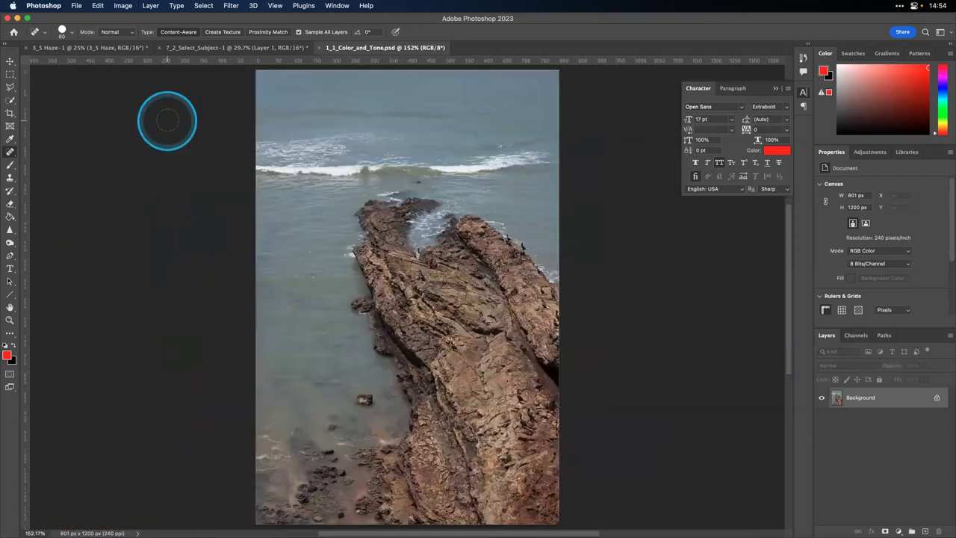
{"action": "left_click", "coordinate": [203, 5]}
{"action": "left_click", "coordinate": [224, 100]}
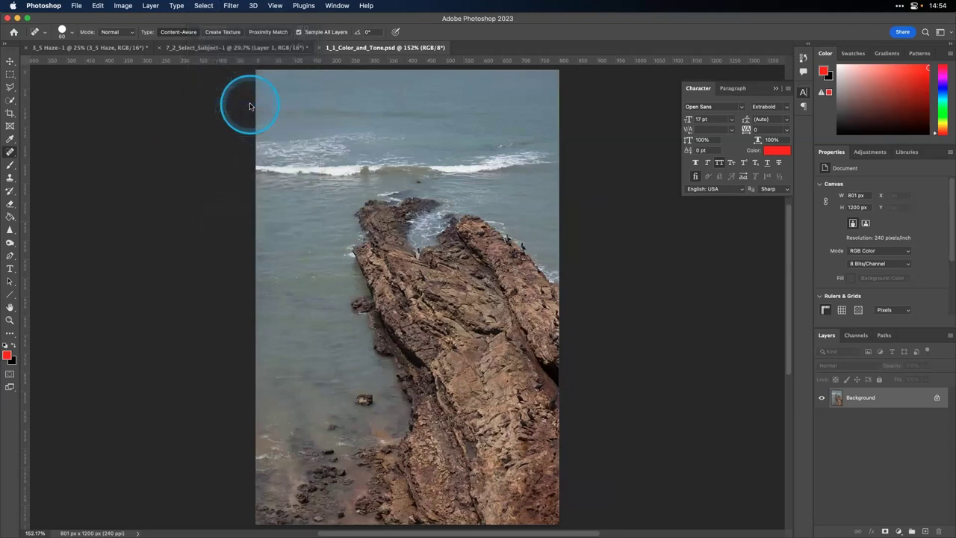
{"action": "scroll", "coordinate": [290, 111], "scroll_direction": "down", "scroll_amount": 4}
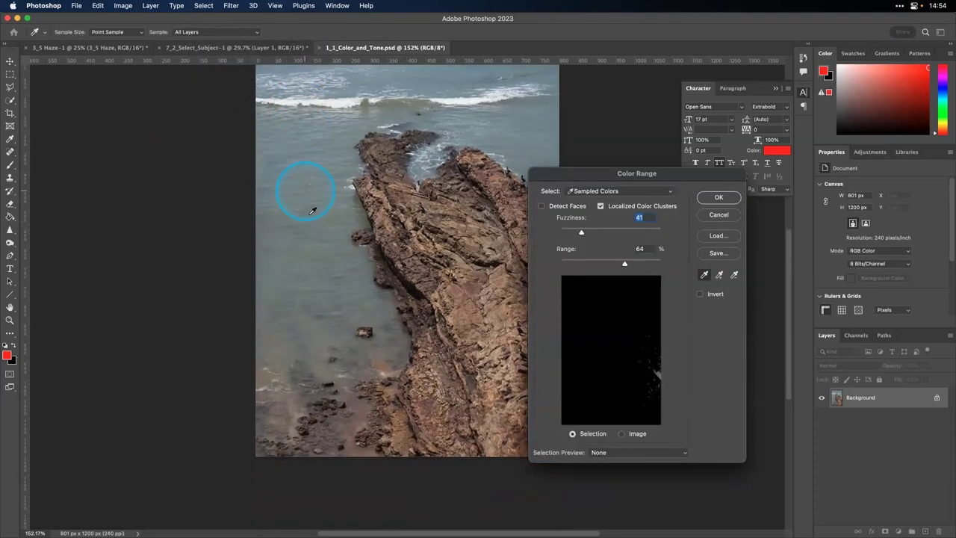
{"action": "left_click", "coordinate": [317, 262]}
{"action": "left_click", "coordinate": [316, 251]}
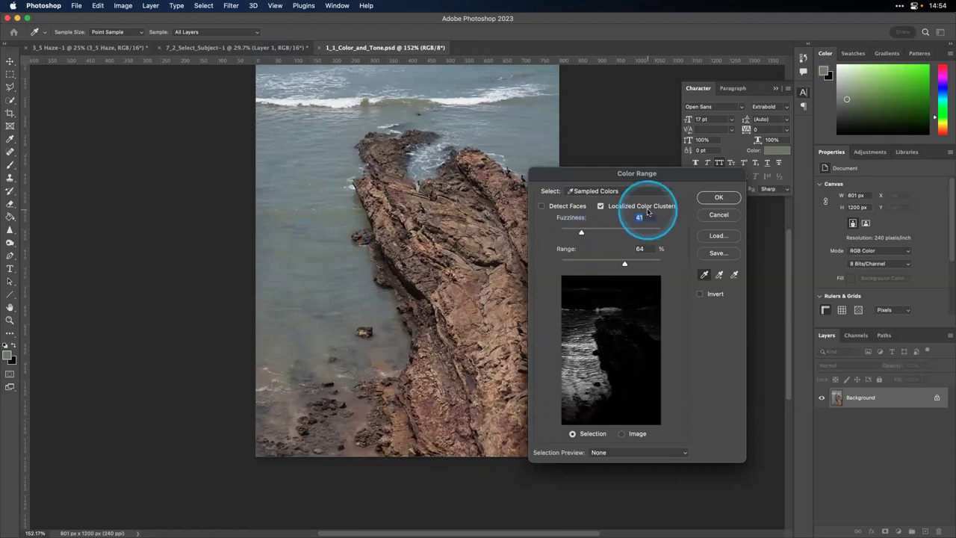
Add more water and the white wave crests along the top to the sampled colours
{"action": "left_click", "coordinate": [288, 168]}
{"action": "left_click", "coordinate": [287, 128]}
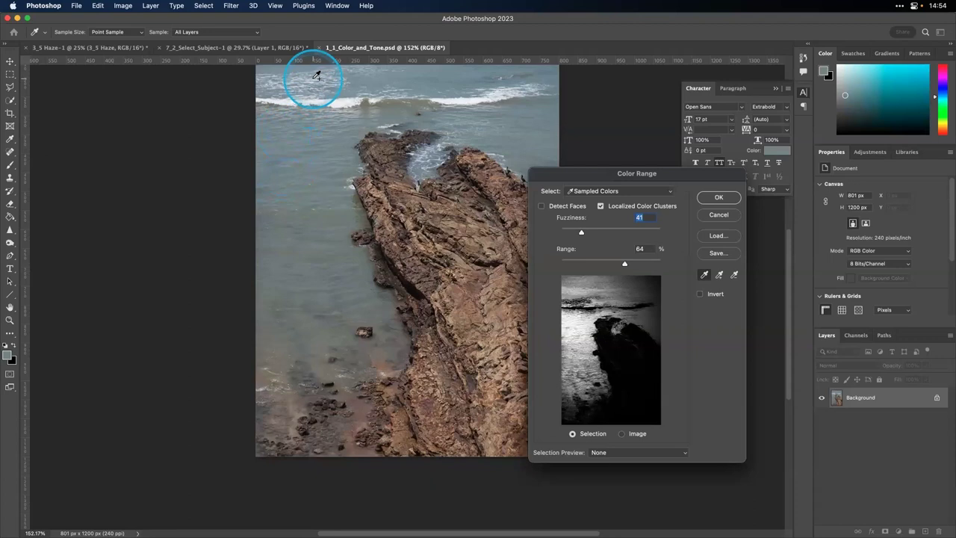
{"action": "left_click", "coordinate": [501, 73]}
{"action": "mouse_move", "coordinate": [538, 121]}
{"action": "left_mouse_down"}
{"action": "mouse_move", "coordinate": [394, 74]}
{"action": "mouse_move", "coordinate": [300, 69]}
{"action": "left_mouse_up"}
{"action": "left_click_drag", "start_coordinate": [293, 106], "coordinate": [294, 100]}
{"action": "mouse_move", "coordinate": [300, 236]}
{"action": "left_mouse_down"}
{"action": "mouse_move", "coordinate": [294, 252]}
{"action": "mouse_move", "coordinate": [292, 224]}
{"action": "left_mouse_up"}
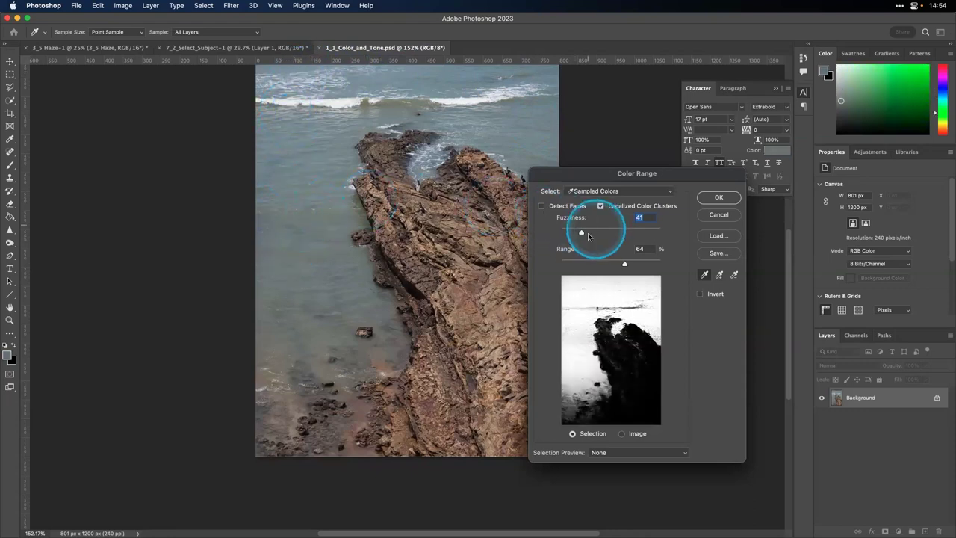
Lower Fuzziness to 50 and Range to 49%, then accept the water selection
{"action": "left_click_drag", "start_coordinate": [601, 234], "coordinate": [593, 233]}
{"action": "left_click_drag", "start_coordinate": [624, 262], "coordinate": [586, 233]}
{"action": "left_click", "coordinate": [719, 198]}
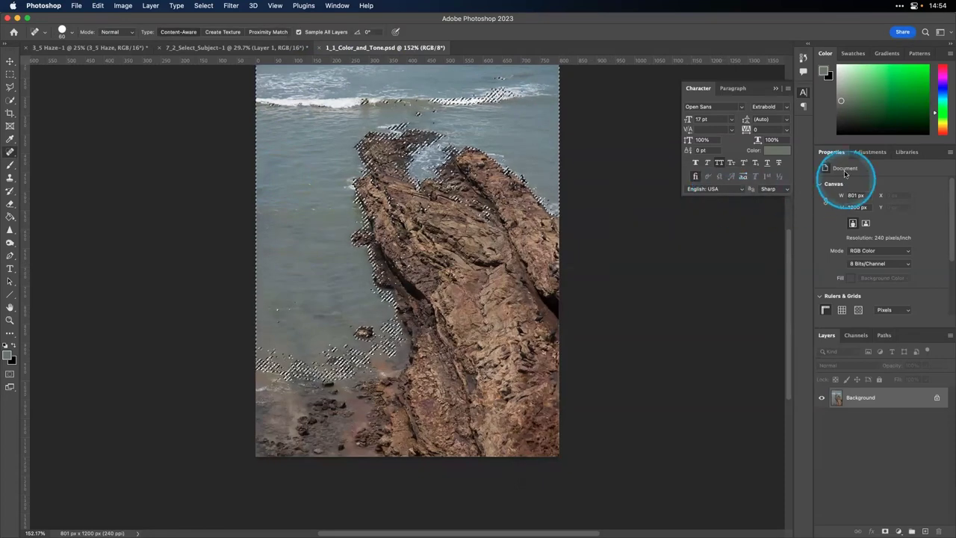
Add a Vibrance adjustment layer masked to the water with Vibrance raised to +91
{"action": "left_click", "coordinate": [869, 153]}
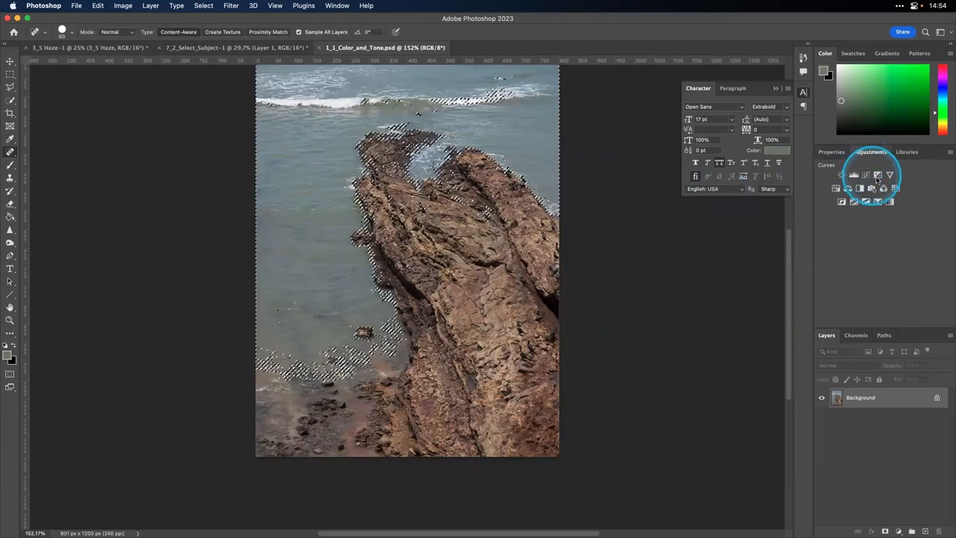
{"action": "left_click", "coordinate": [890, 175]}
{"action": "left_click_drag", "start_coordinate": [880, 196], "coordinate": [853, 197]}
{"action": "left_click_drag", "start_coordinate": [930, 200], "coordinate": [880, 201]}
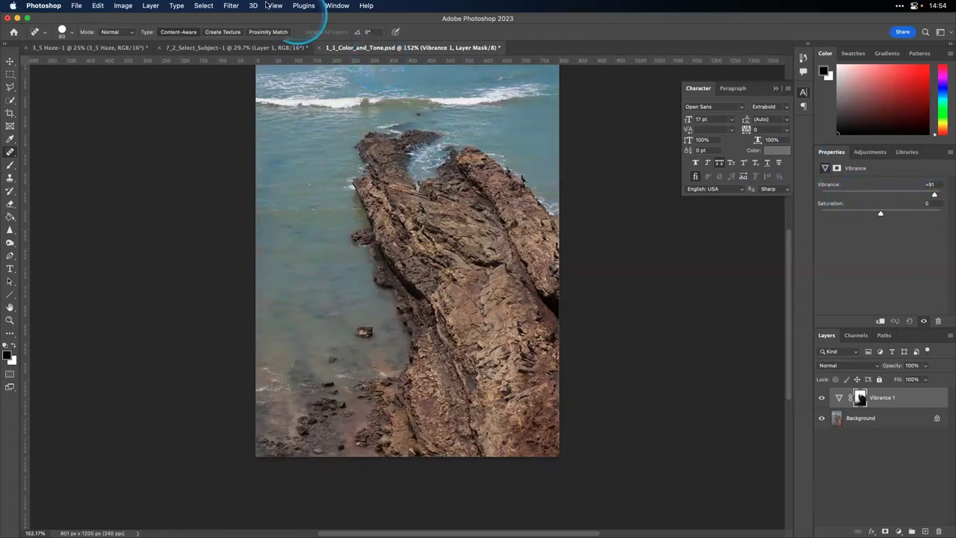
Reselect the water and add an Exposure layer lowered to −0.78
{"action": "left_click", "coordinate": [210, 6]}
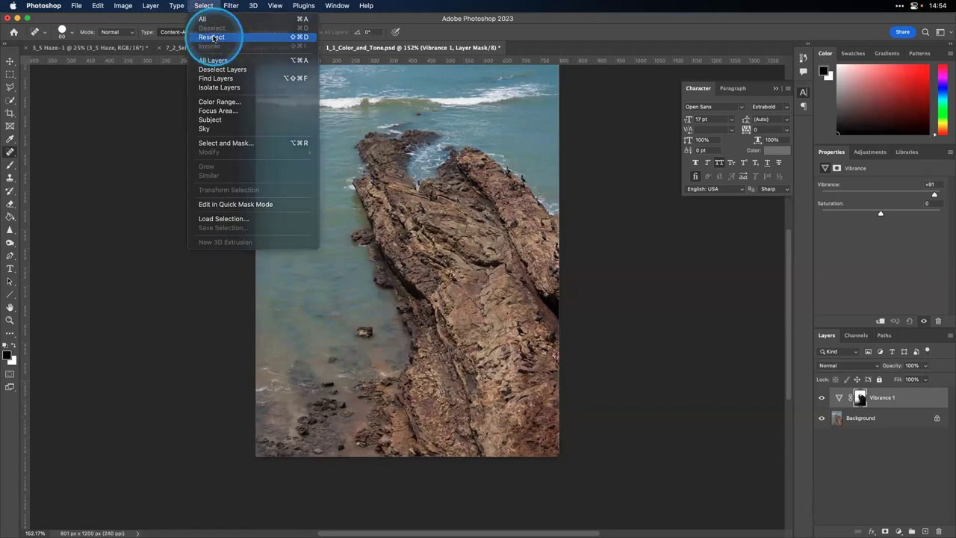
{"action": "left_click", "coordinate": [221, 35]}
{"action": "left_click", "coordinate": [867, 152]}
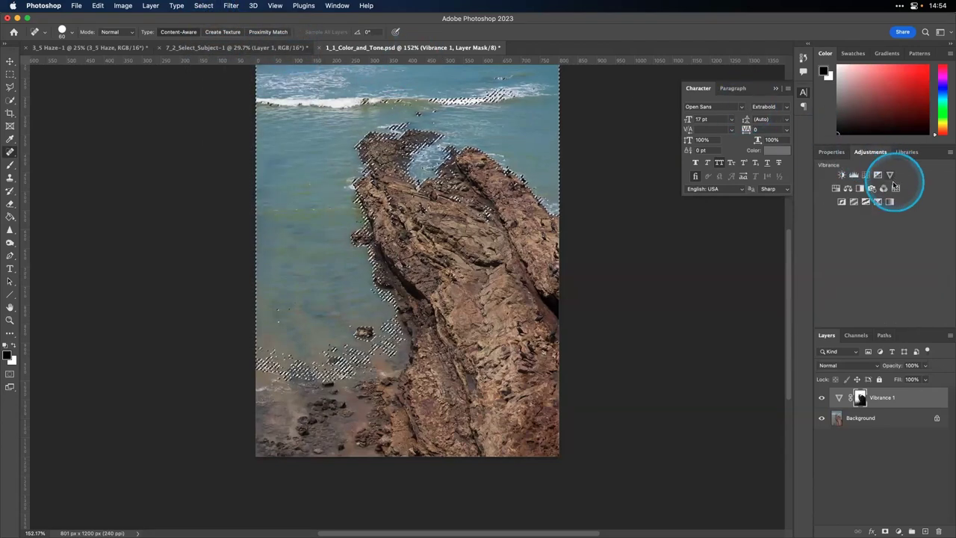
{"action": "left_click", "coordinate": [879, 175]}
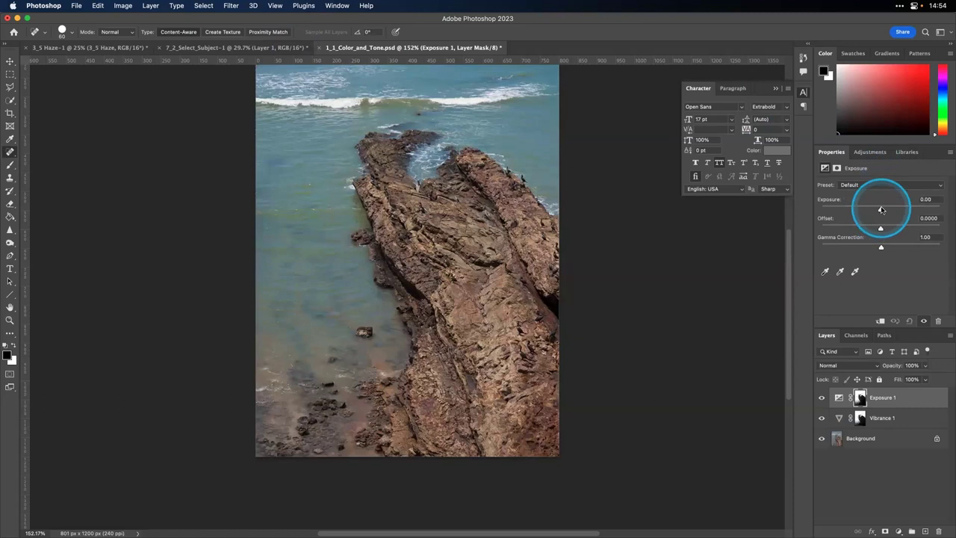
{"action": "left_click_drag", "start_coordinate": [879, 210], "coordinate": [874, 210]}
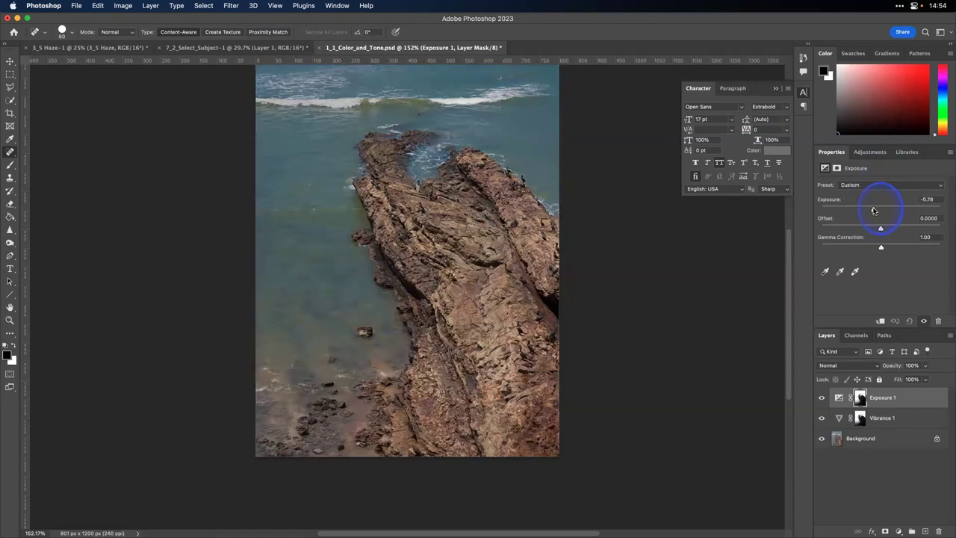
Reselect the water and invert the selection so it covers the rocks
{"action": "left_click", "coordinate": [205, 6]}
{"action": "left_click", "coordinate": [217, 37]}
{"action": "left_click", "coordinate": [203, 6]}
{"action": "left_click", "coordinate": [211, 45]}
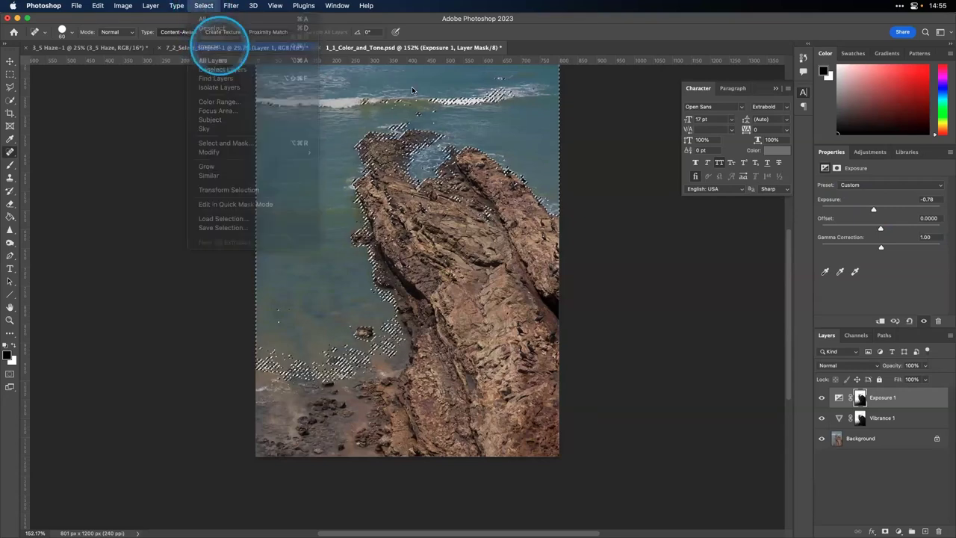
{"action": "left_click", "coordinate": [875, 152]}
Add a Curves layer masked to the rocks and pull two points down on them to darken midtones
{"action": "left_click", "coordinate": [867, 176]}
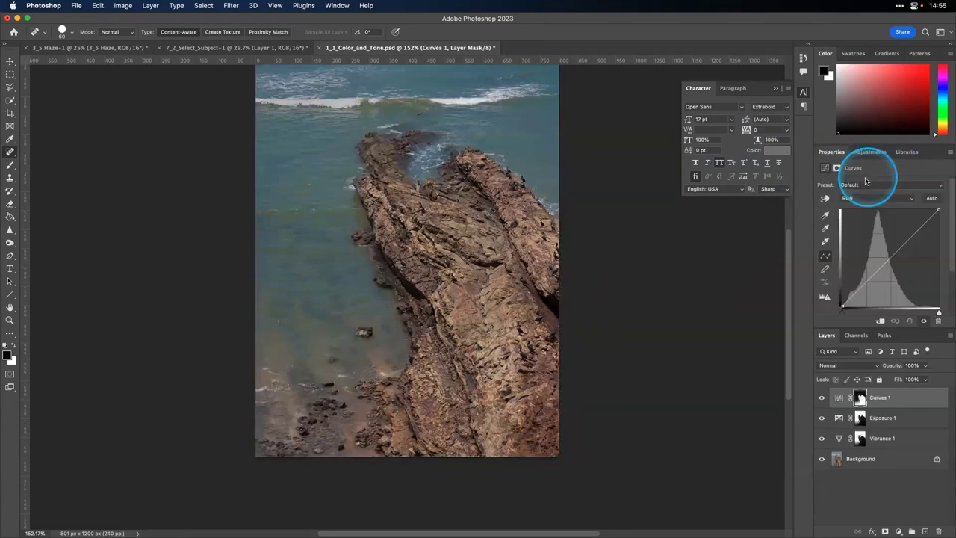
{"action": "left_click", "coordinate": [831, 199]}
{"action": "left_click_drag", "start_coordinate": [610, 259], "coordinate": [508, 271]}
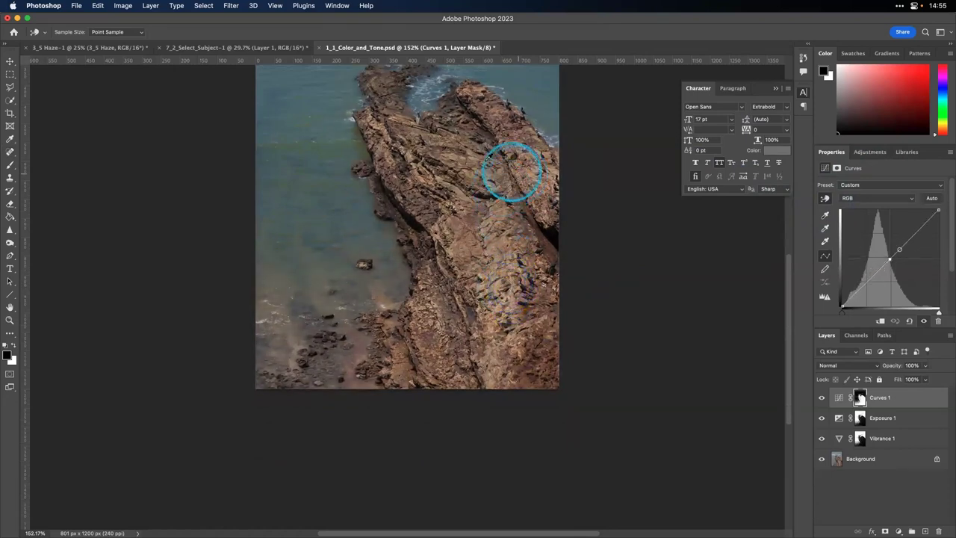
{"action": "left_click_drag", "start_coordinate": [451, 147], "coordinate": [453, 148]}
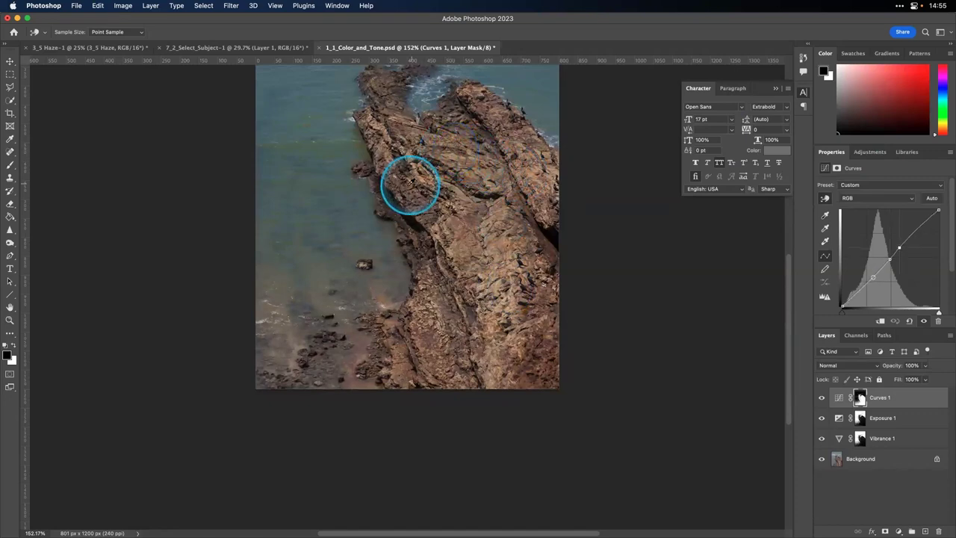
{"action": "left_click", "coordinate": [408, 188]}
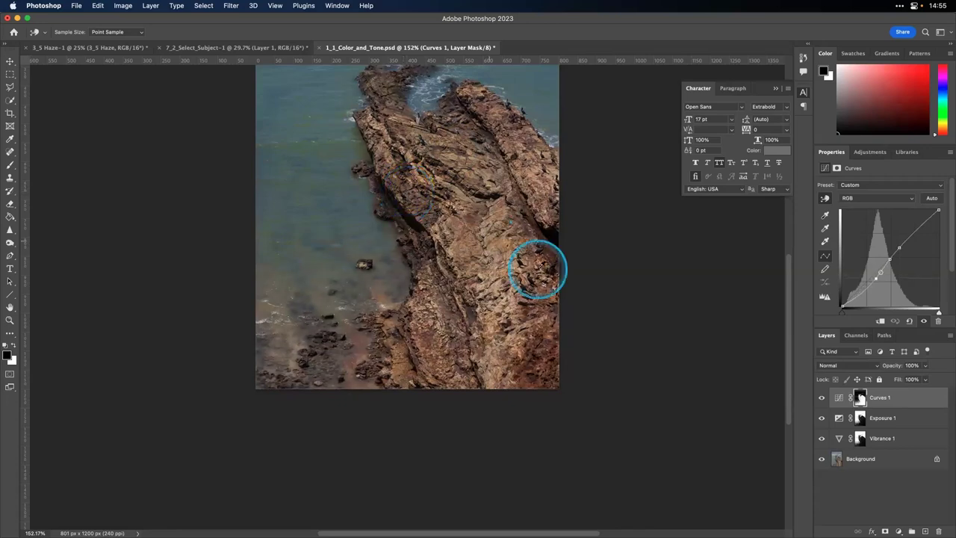
Toggle Curves 1 visibility to compare before and after, leaving it on
{"action": "left_click", "coordinate": [823, 398]}
{"action": "left_click", "coordinate": [823, 400]}
{"action": "left_click", "coordinate": [822, 400]}
{"action": "left_click", "coordinate": [822, 400]}
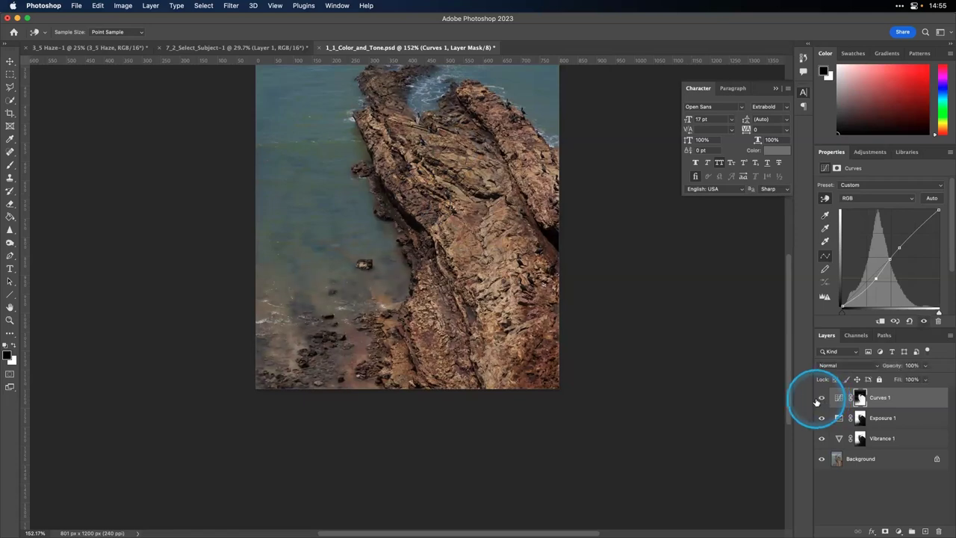
View the image at 100% and create a new empty Layer 1 on top
{"action": "key", "text": "super+1"}
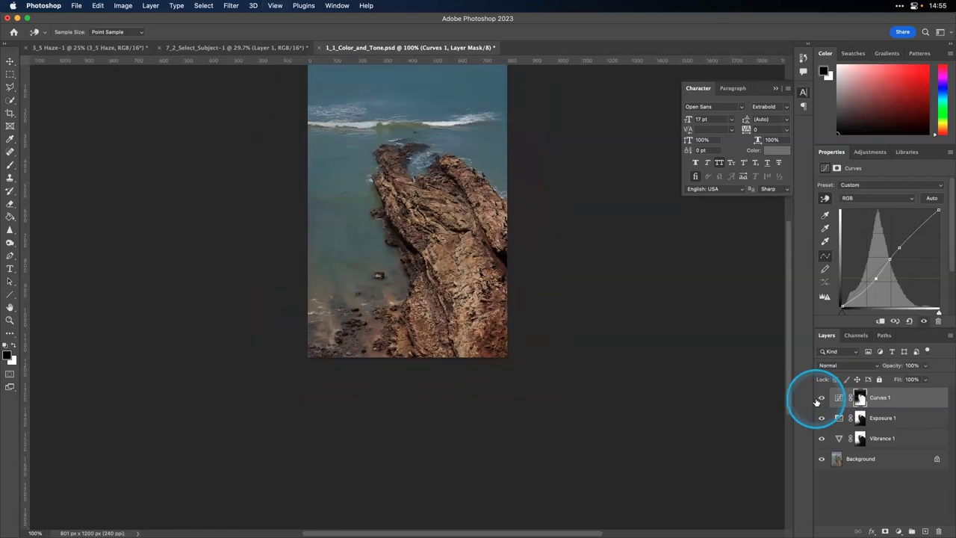
{"action": "scroll", "coordinate": [697, 357], "scroll_direction": "up", "scroll_amount": 3}
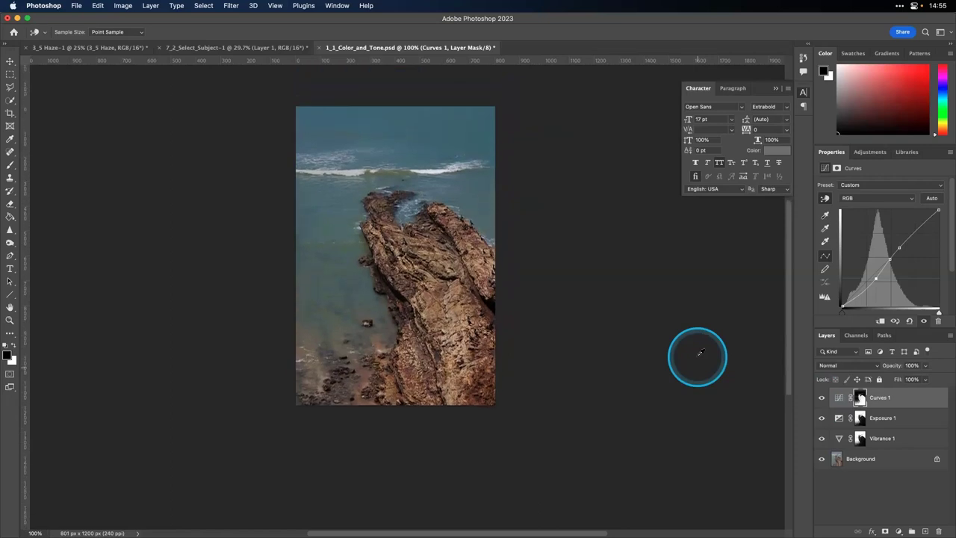
{"action": "scroll", "coordinate": [703, 337], "scroll_direction": "up", "scroll_amount": 1}
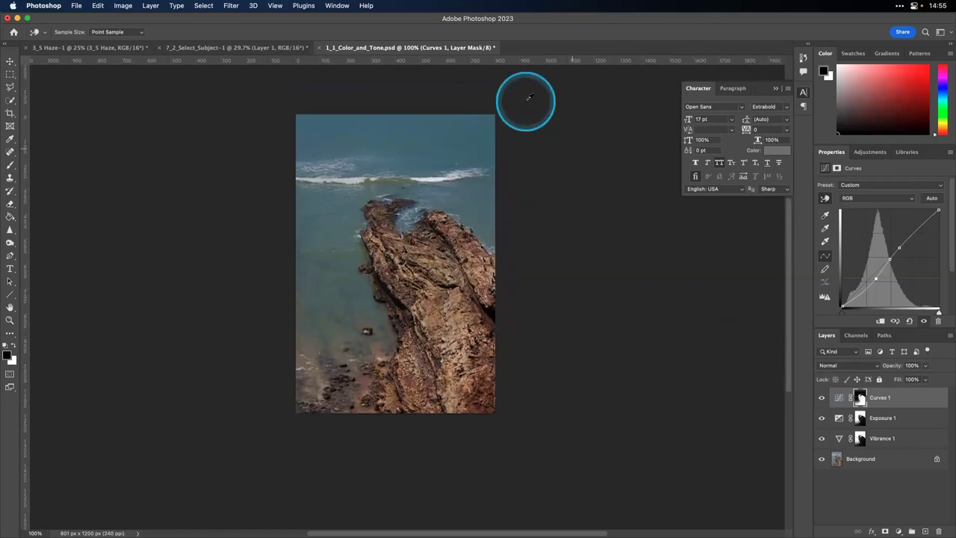
{"action": "left_click", "coordinate": [150, 5]}
{"action": "mouse_move", "coordinate": [149, 18]}
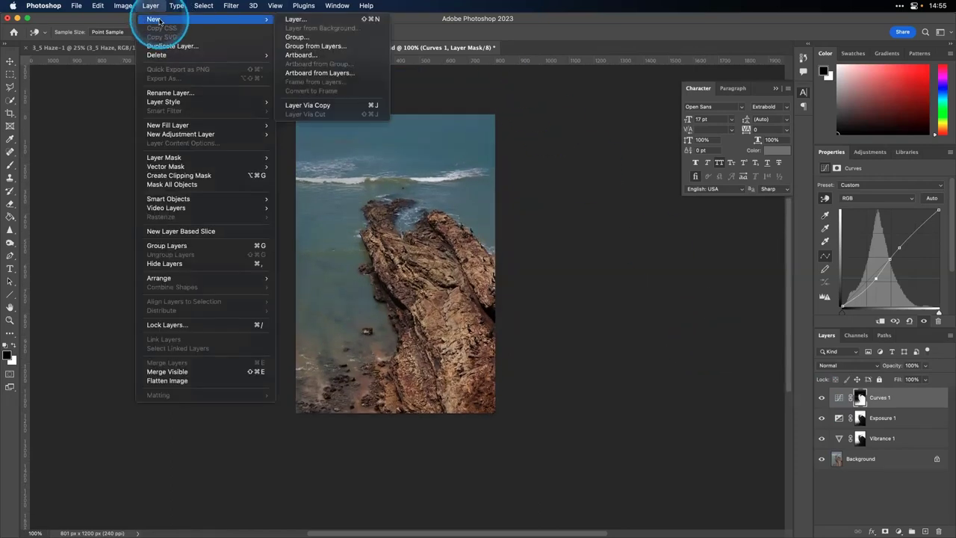
{"action": "left_click", "coordinate": [325, 23]}
{"action": "key", "text": "Return"}
Merge all visible content into Layer 1
{"action": "key", "text": "j"}
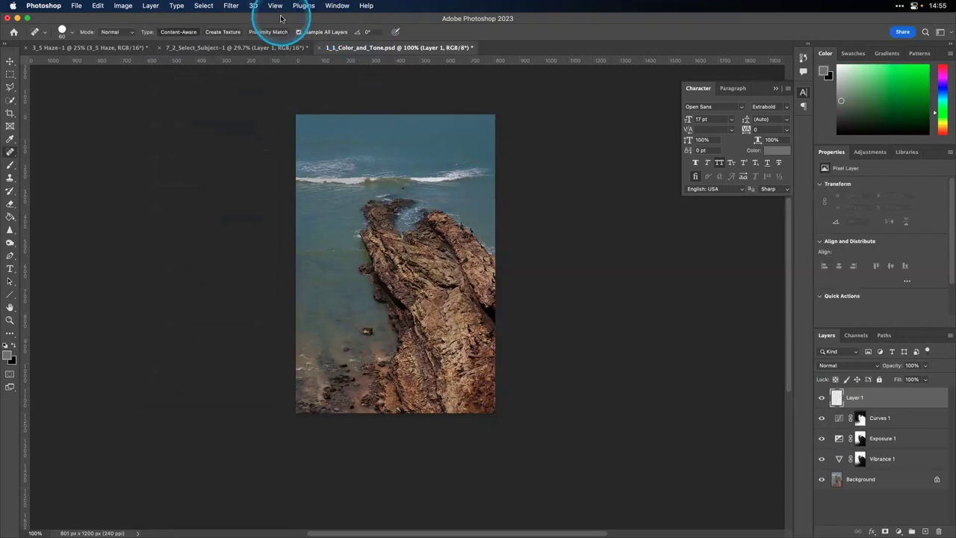
{"action": "left_click", "coordinate": [153, 5]}
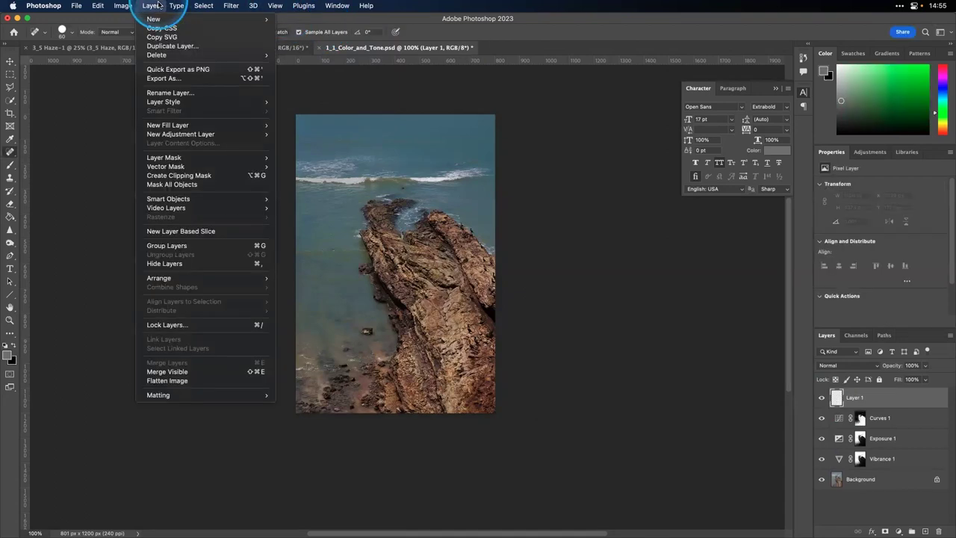
{"action": "left_click", "coordinate": [217, 372], "text": "alt"}
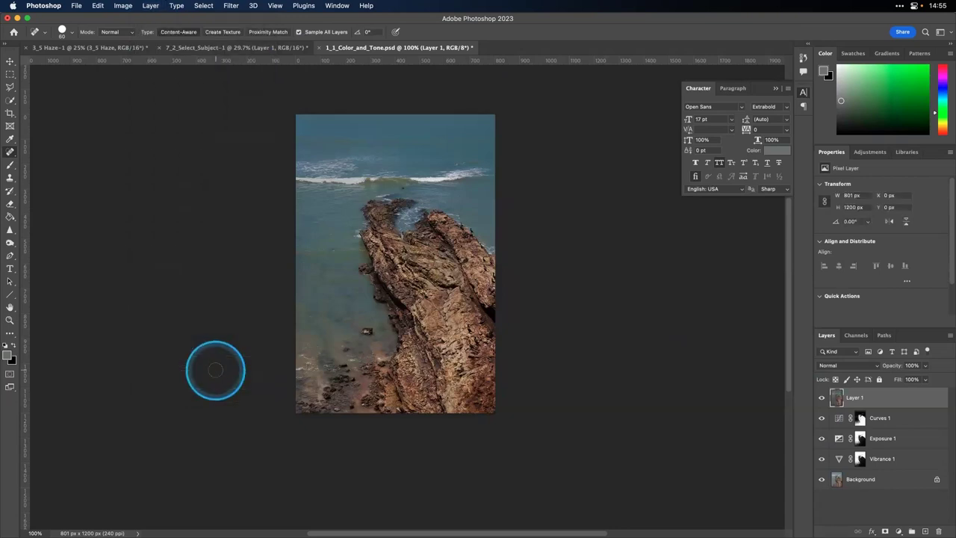
{"action": "scroll", "coordinate": [218, 86], "scroll_direction": "up", "scroll_amount": 2}
Convert Layer 1 to a Smart Object for smart filters
{"action": "left_click", "coordinate": [231, 5]}
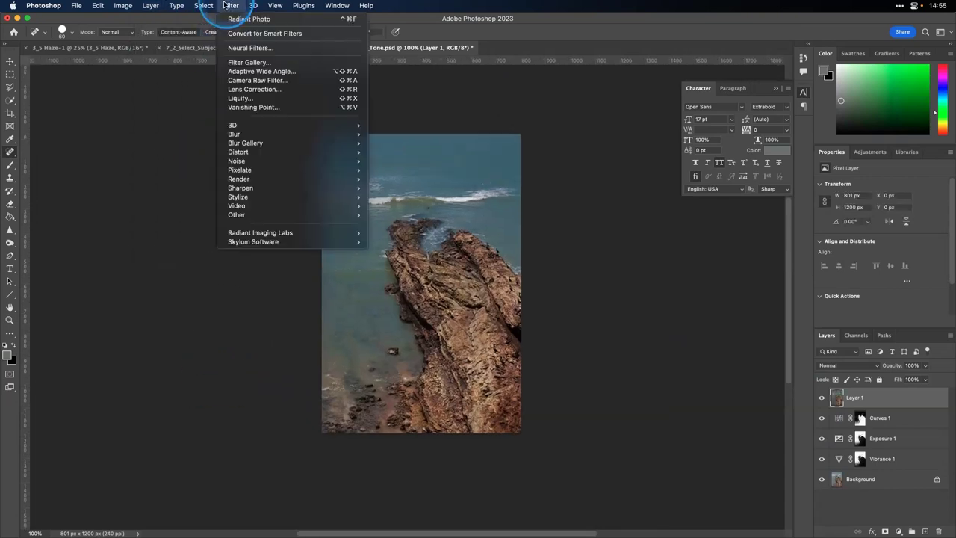
{"action": "left_click", "coordinate": [279, 34]}
{"action": "key", "text": "Return"}
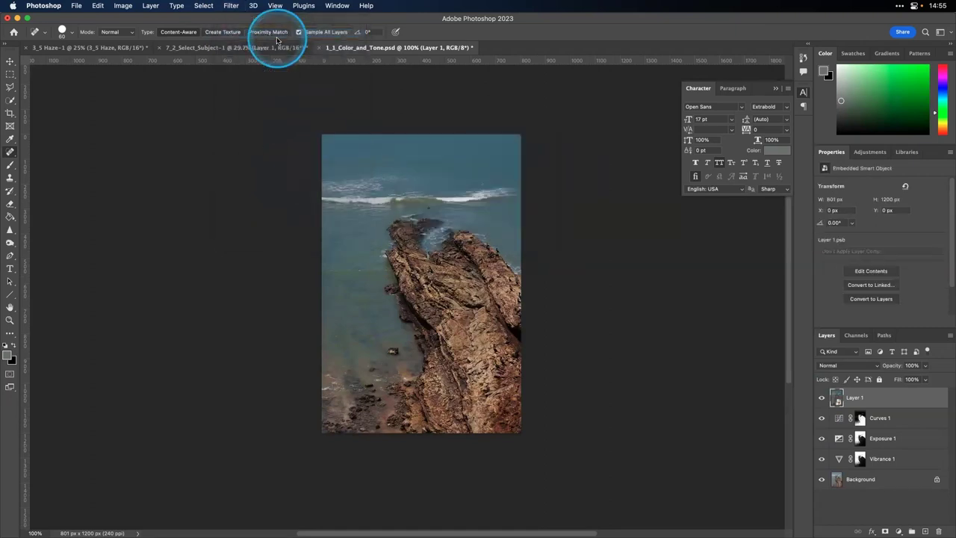
{"action": "scroll", "coordinate": [277, 40], "scroll_direction": "down", "scroll_amount": 3}
{"action": "left_click", "coordinate": [234, 5]}
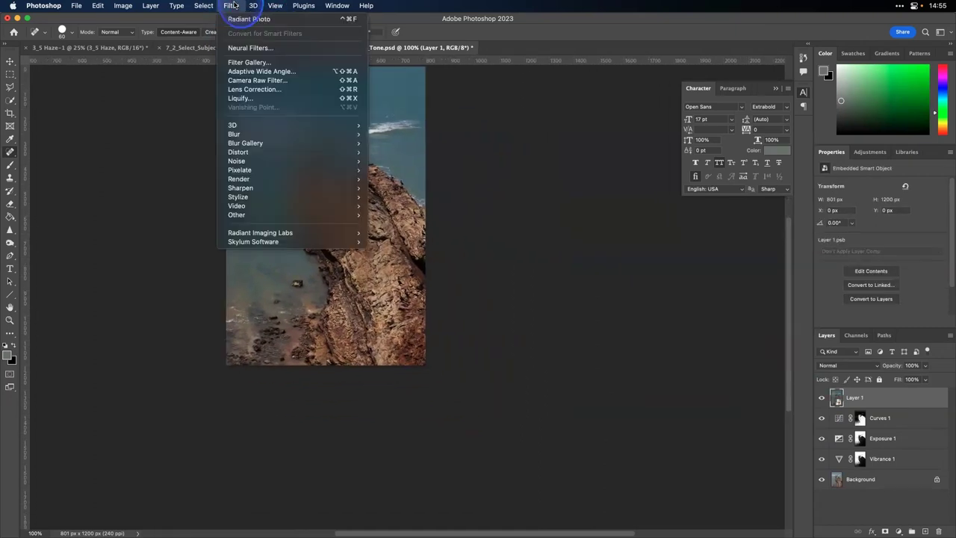
Apply Camera Raw with a Subject mask on the rock: Texture +54, Clarity +64, Sharpness +46
{"action": "left_click", "coordinate": [254, 80]}
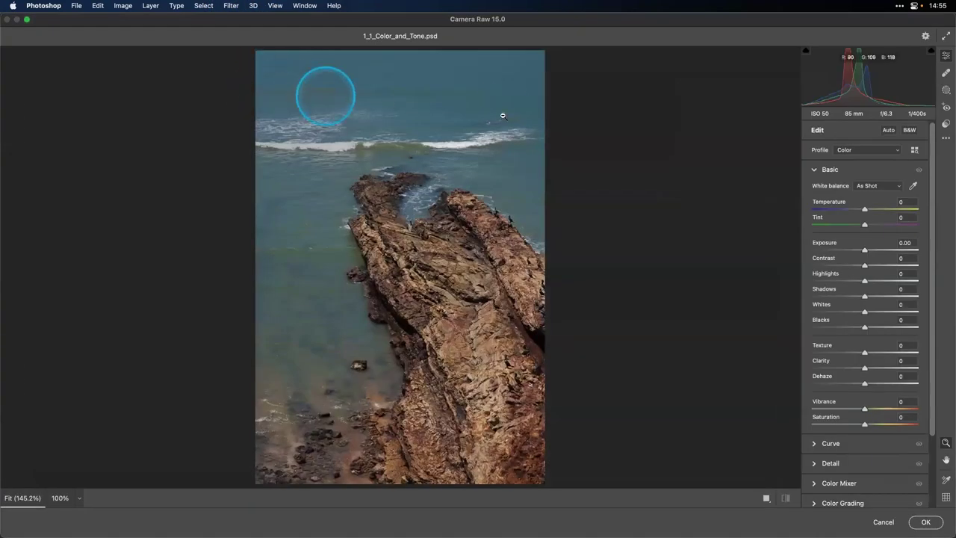
{"action": "left_click", "coordinate": [948, 91]}
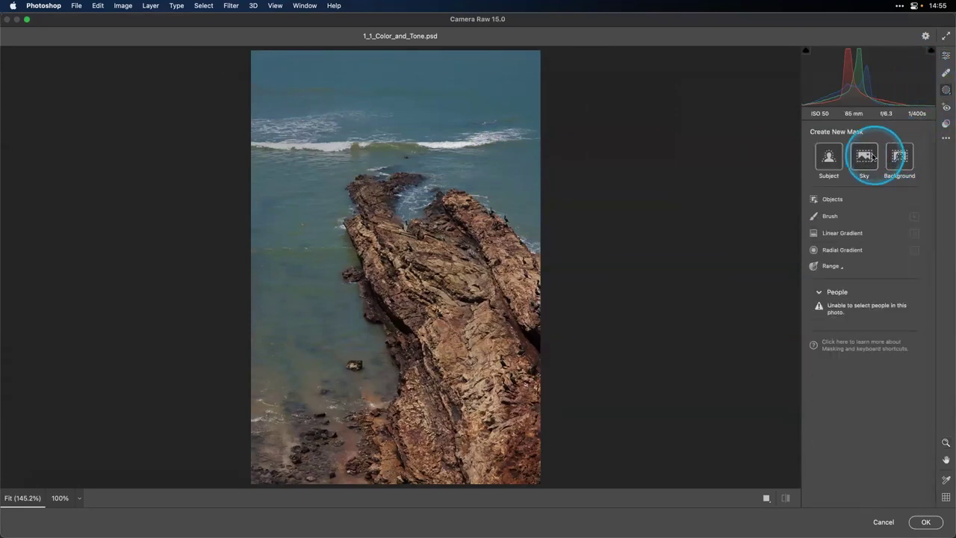
{"action": "left_click", "coordinate": [829, 160]}
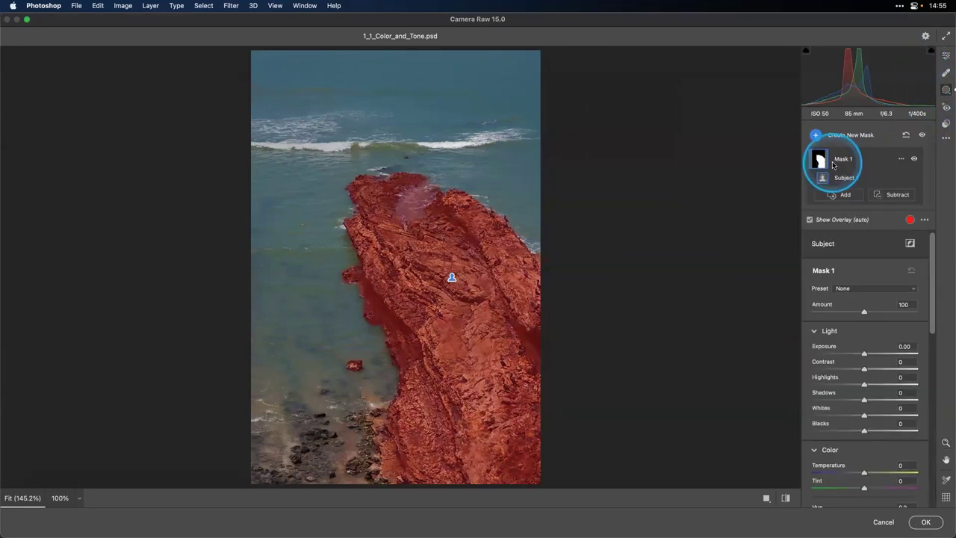
{"action": "scroll", "coordinate": [899, 278], "scroll_direction": "down", "scroll_amount": 5}
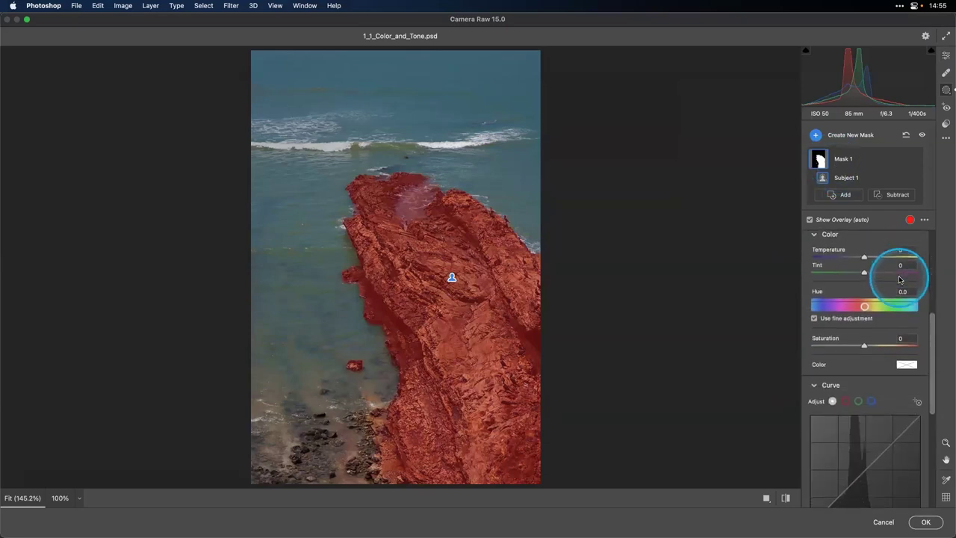
{"action": "scroll", "coordinate": [900, 278], "scroll_direction": "down", "scroll_amount": 6}
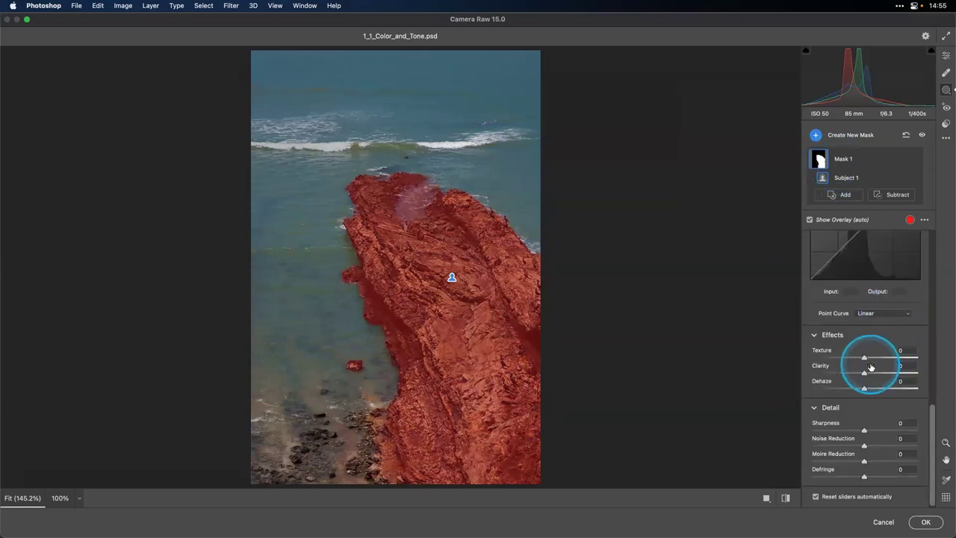
{"action": "left_click_drag", "start_coordinate": [868, 362], "coordinate": [892, 379]}
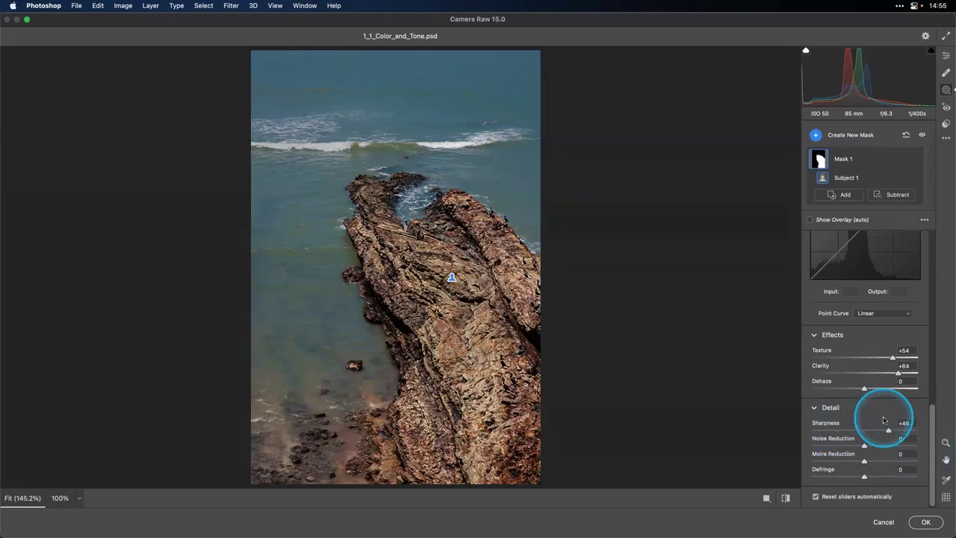
{"action": "scroll", "coordinate": [859, 362], "scroll_direction": "up", "scroll_amount": 1}
{"action": "scroll", "coordinate": [860, 361], "scroll_direction": "up", "scroll_amount": 4}
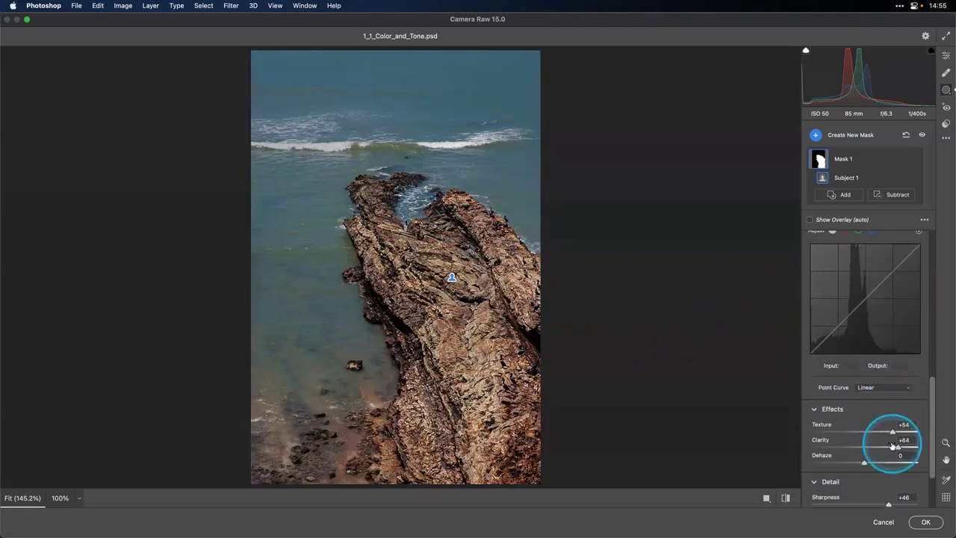
{"action": "left_click", "coordinate": [926, 522]}
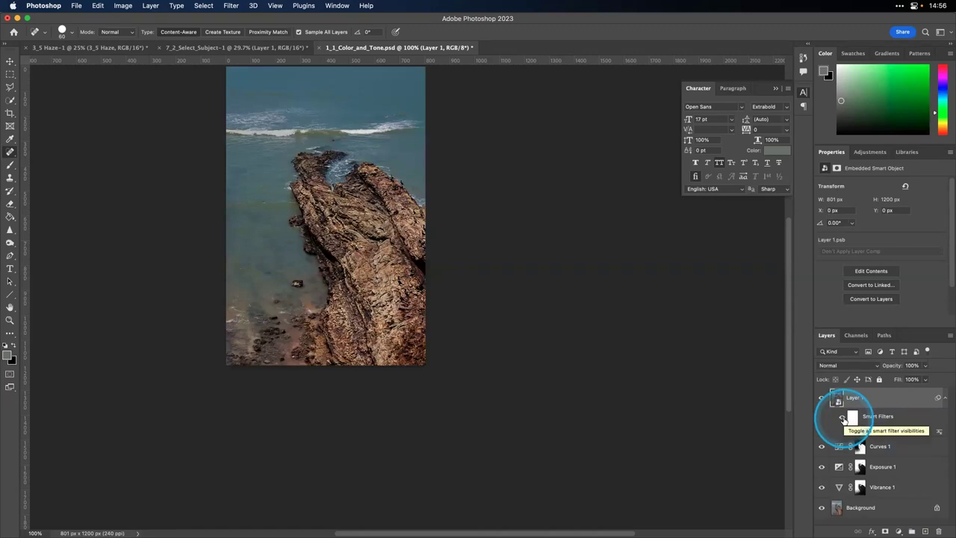
Run Radiant Photo on Layer 1 at Strength 30 using the Radiant Photo - Subtle presets
{"action": "left_click", "coordinate": [231, 5]}
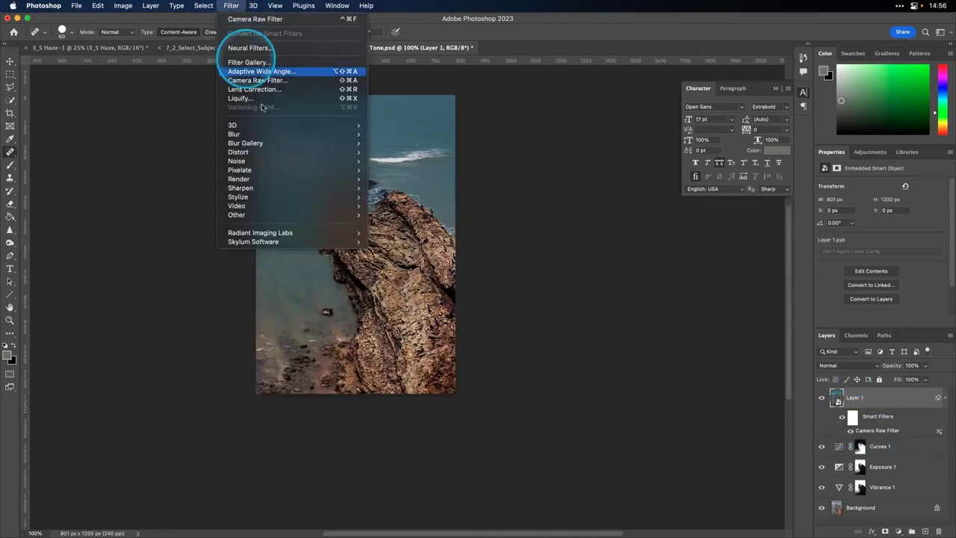
{"action": "mouse_move", "coordinate": [336, 233]}
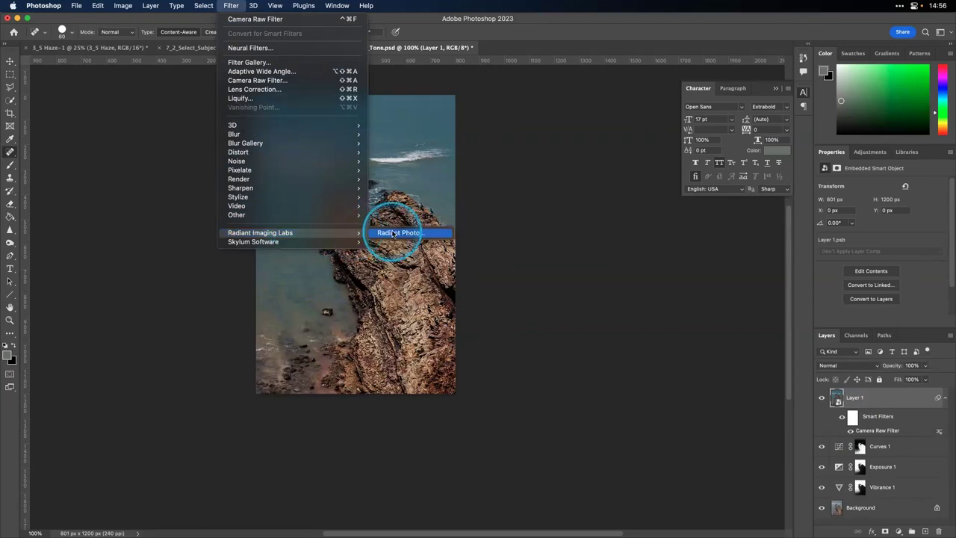
{"action": "left_click", "coordinate": [394, 233]}
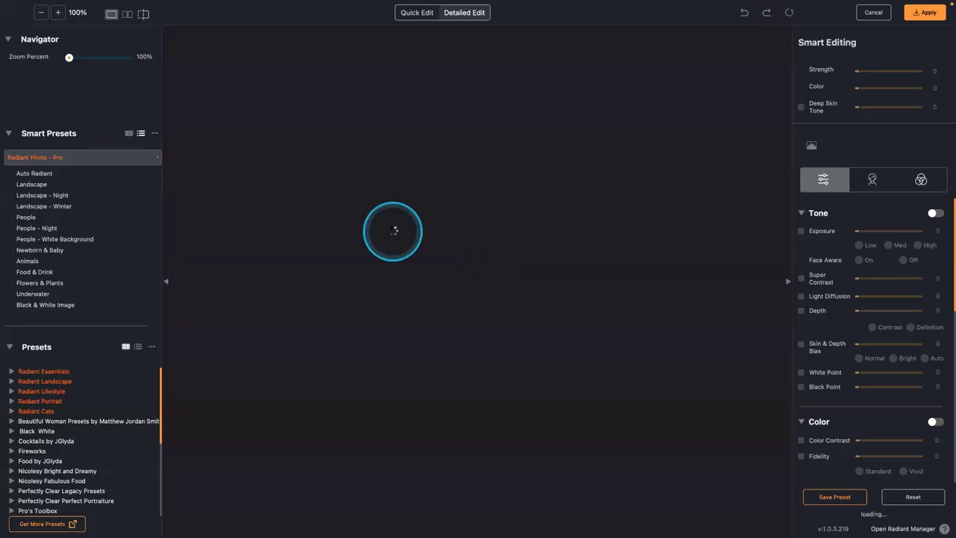
{"action": "left_click", "coordinate": [877, 71]}
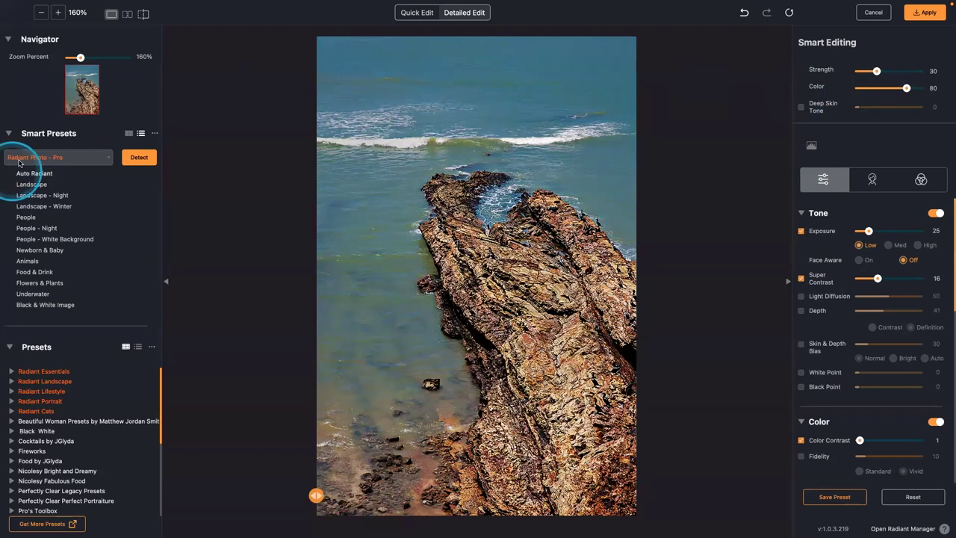
{"action": "left_click", "coordinate": [24, 159]}
{"action": "left_click", "coordinate": [27, 176]}
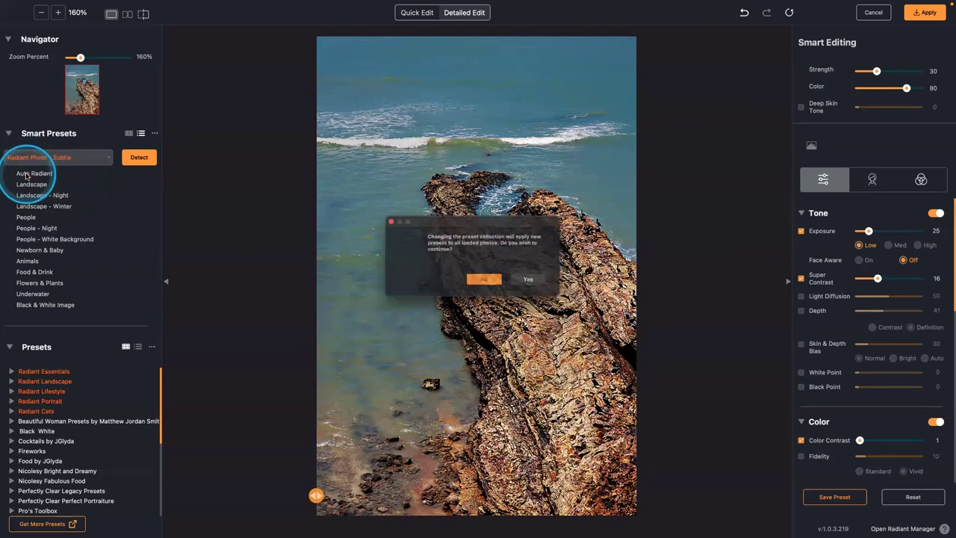
{"action": "left_click", "coordinate": [553, 292]}
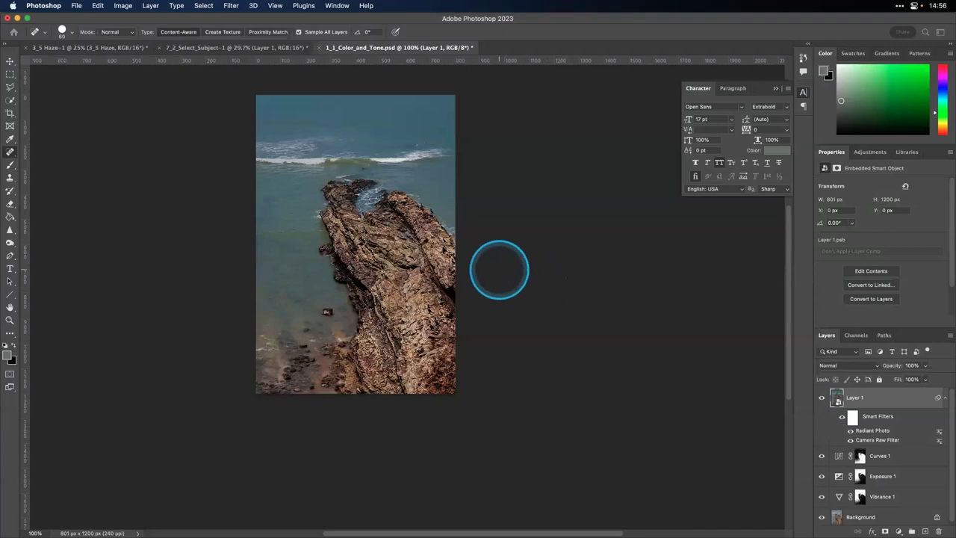
Dismiss the open menu and move to the full-screen Radiant Photo space
{"action": "key", "text": "super+Tab"}
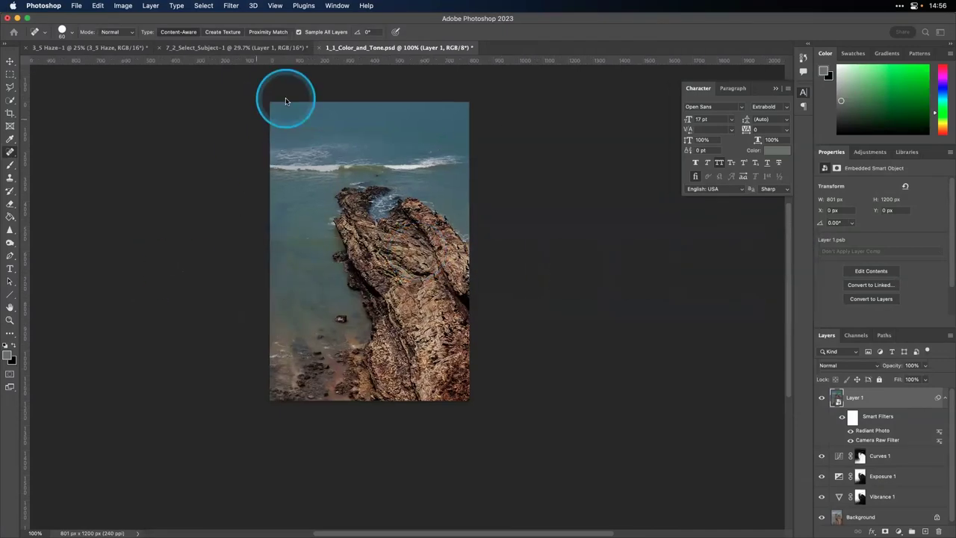
{"action": "left_click", "coordinate": [337, 5]}
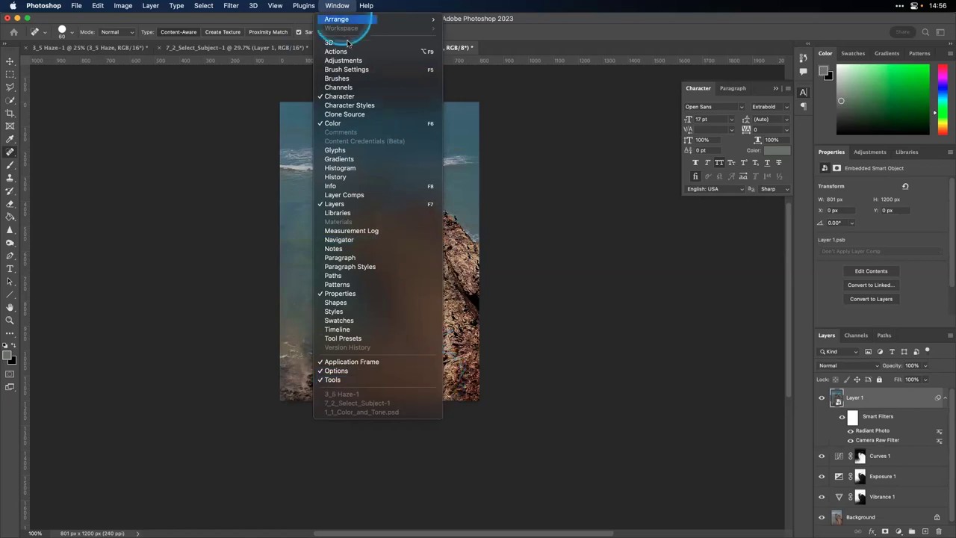
{"action": "mouse_move", "coordinate": [231, 5]}
{"action": "left_click", "coordinate": [121, 120]}
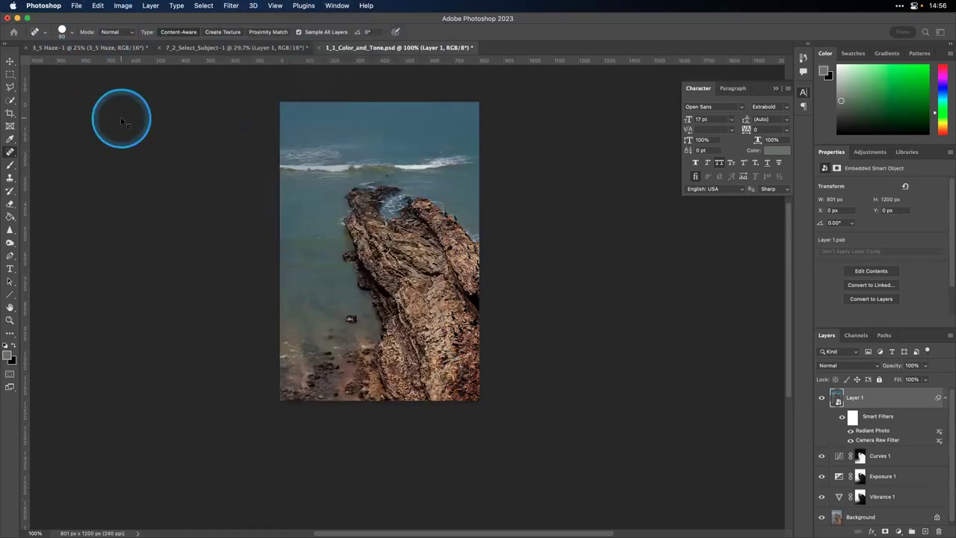
{"action": "key", "text": "ctrl+Right"}
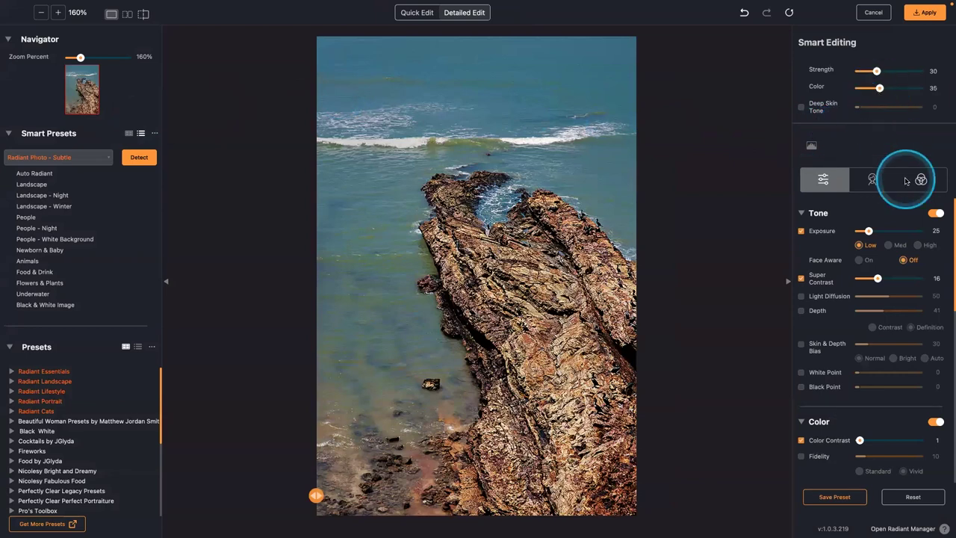
Turn off Details, set Depth to Definition at 93, enable Light Diffusion at 50, and apply
{"action": "scroll", "coordinate": [879, 239], "scroll_direction": "down", "scroll_amount": 5}
{"action": "scroll", "coordinate": [879, 239], "scroll_direction": "down", "scroll_amount": 4}
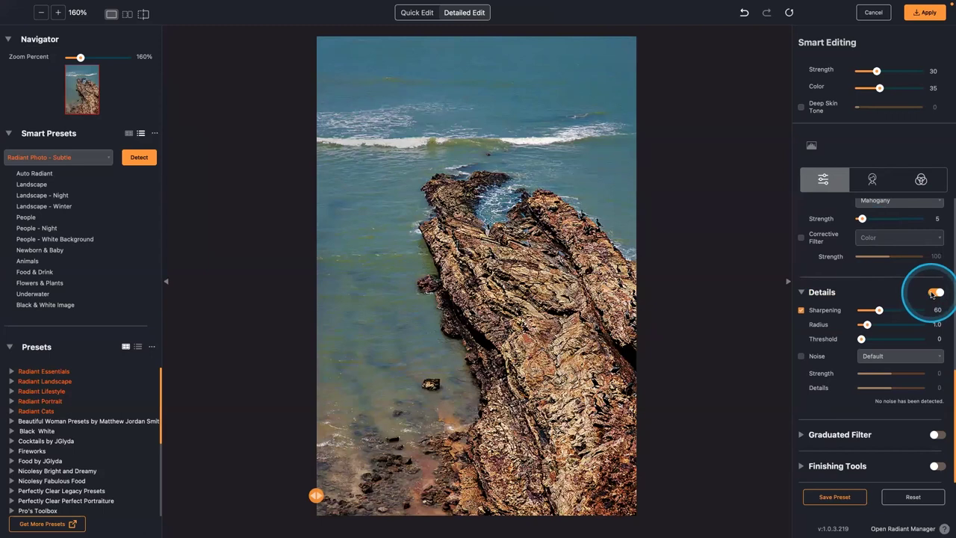
{"action": "left_click", "coordinate": [934, 293]}
{"action": "scroll", "coordinate": [900, 293], "scroll_direction": "up", "scroll_amount": 5}
{"action": "scroll", "coordinate": [896, 293], "scroll_direction": "up", "scroll_amount": 3}
{"action": "left_click", "coordinate": [911, 263]}
{"action": "left_click", "coordinate": [914, 249]}
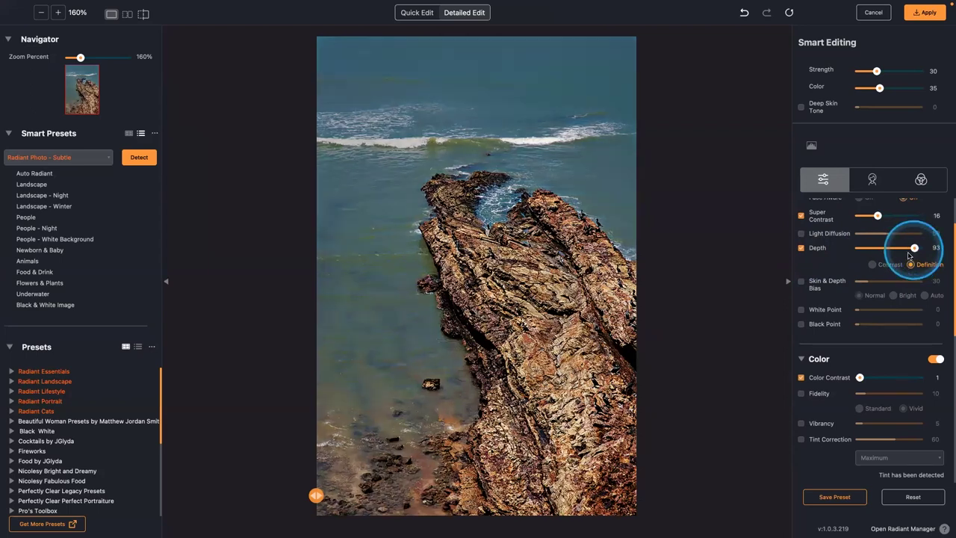
{"action": "left_click", "coordinate": [802, 234]}
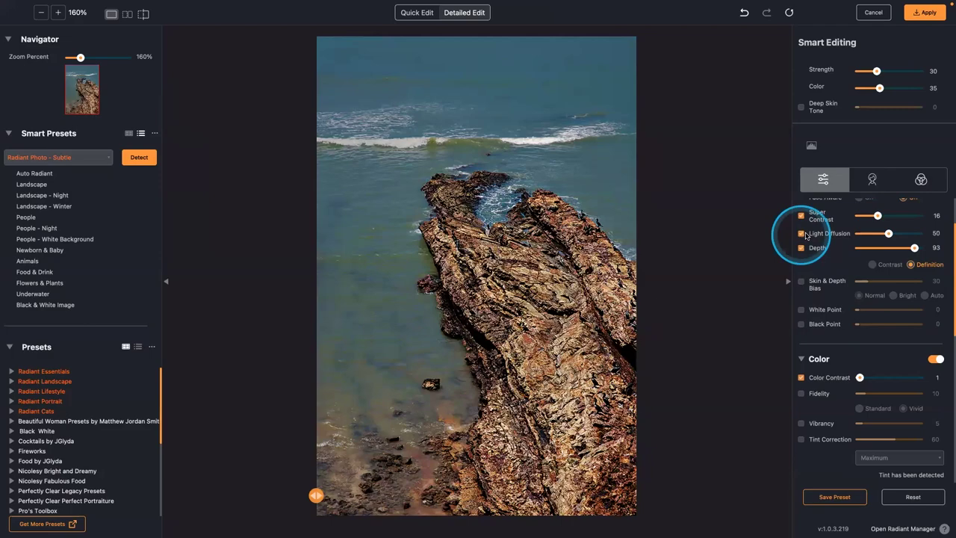
{"action": "left_click", "coordinate": [916, 15]}
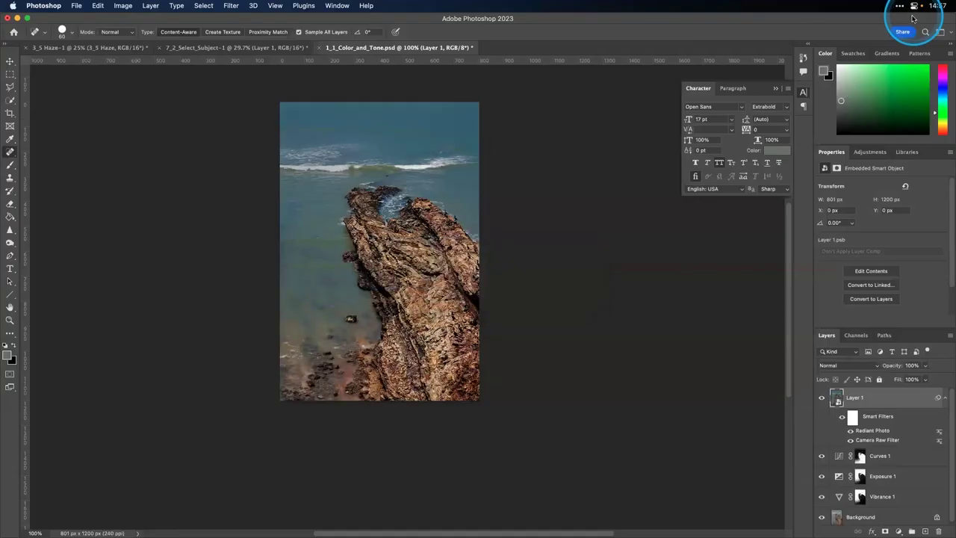
{"action": "left_click", "coordinate": [821, 398]}
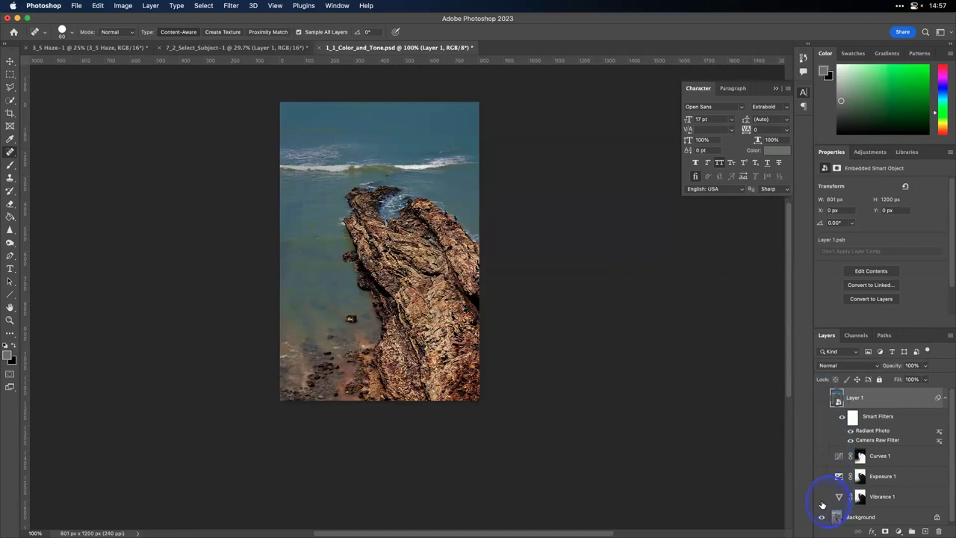
{"action": "left_click", "coordinate": [823, 505]}
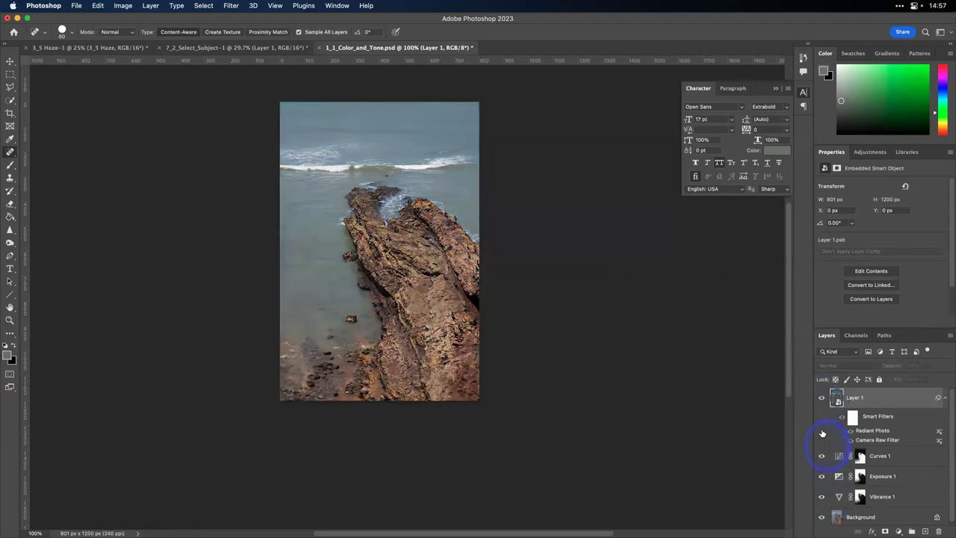
{"action": "left_click", "coordinate": [822, 396]}
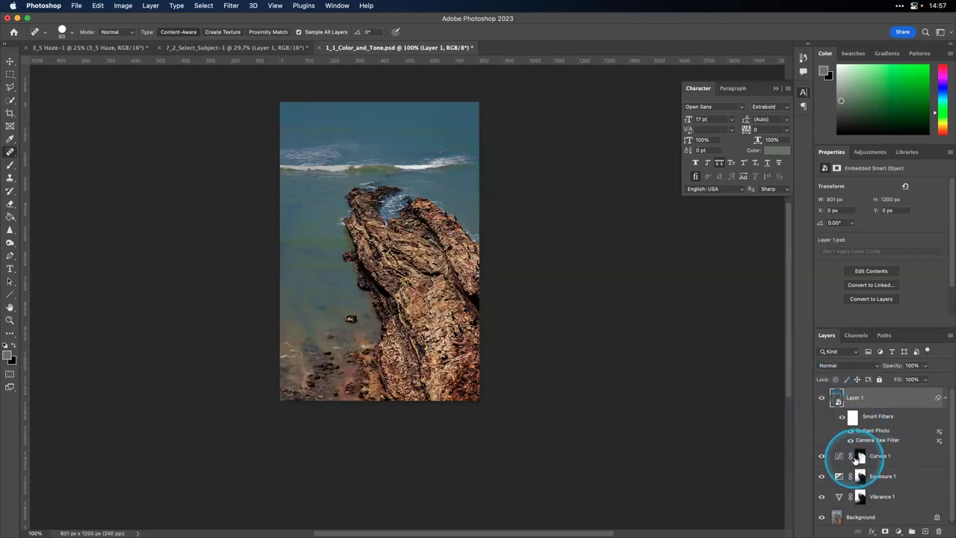
{"action": "left_click", "coordinate": [823, 399]}
{"action": "left_click", "coordinate": [822, 399]}
{"action": "left_click", "coordinate": [823, 400]}
{"action": "left_click", "coordinate": [822, 400]}
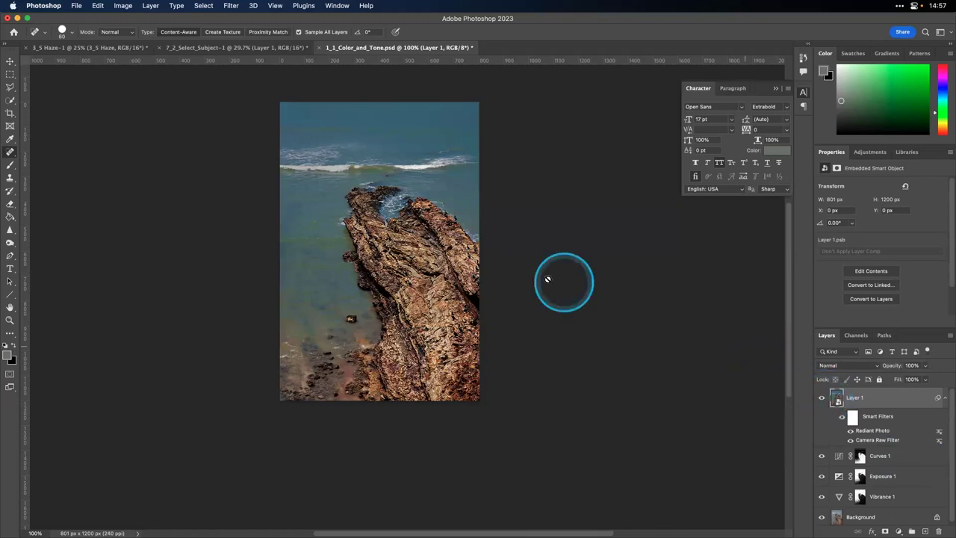
{"action": "scroll", "coordinate": [448, 209], "scroll_direction": "up", "scroll_amount": 2}
Select the sea water with Color Range, Localized Color Clusters turned off
{"action": "left_click", "coordinate": [203, 5]}
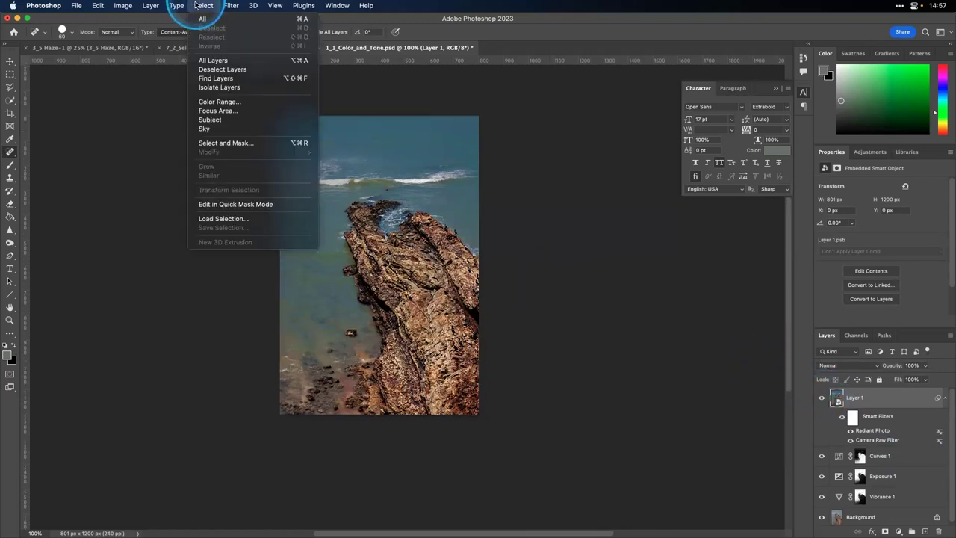
{"action": "left_click", "coordinate": [203, 5]}
{"action": "left_click", "coordinate": [202, 6]}
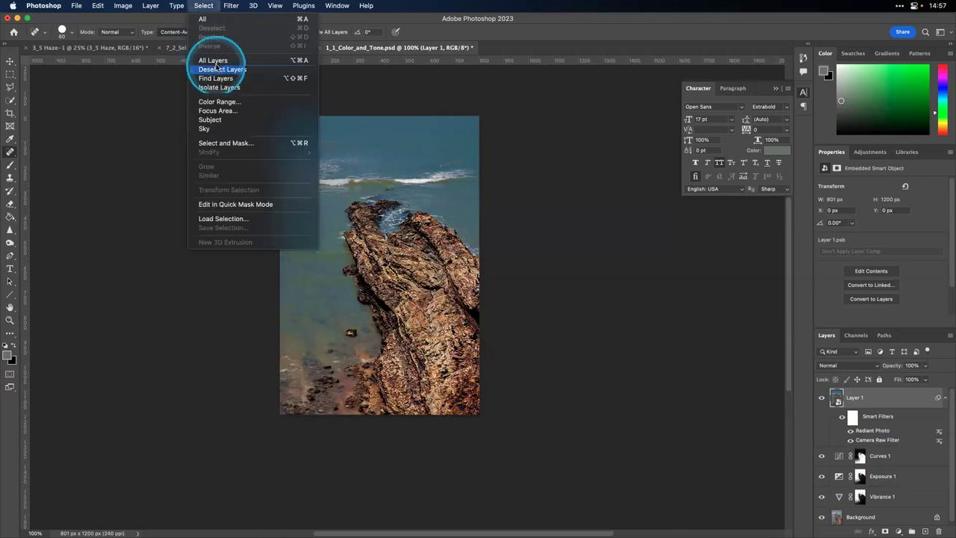
{"action": "left_click", "coordinate": [220, 102]}
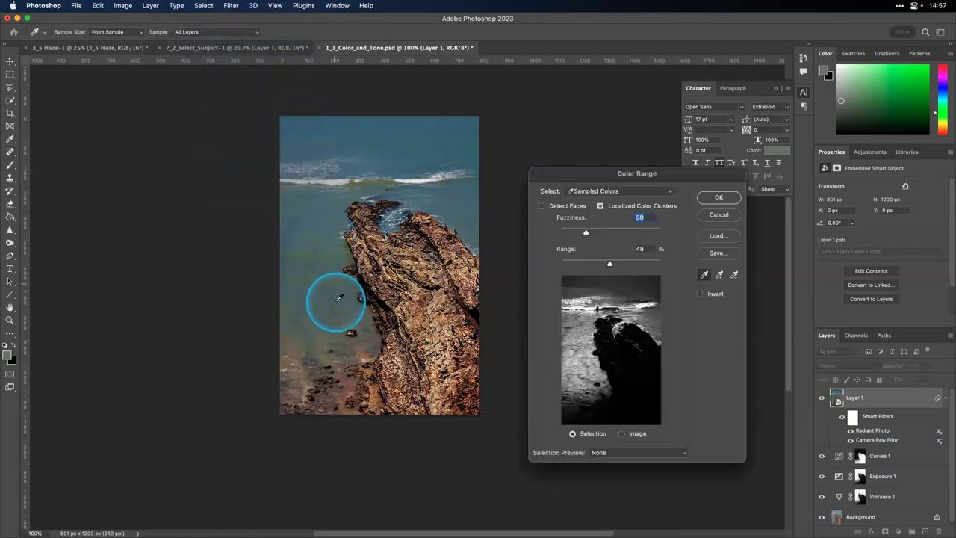
{"action": "left_click", "coordinate": [601, 205]}
{"action": "left_click_drag", "start_coordinate": [377, 262], "coordinate": [320, 272]}
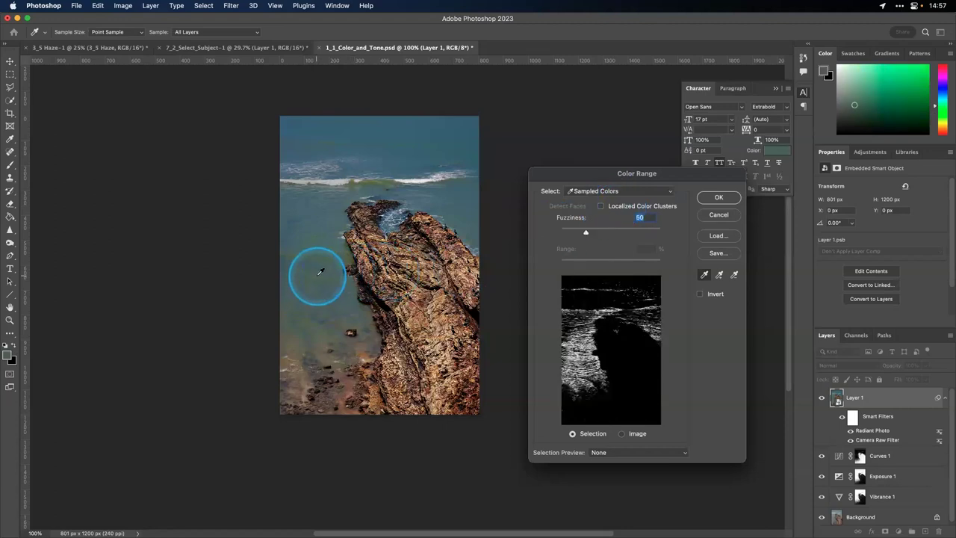
{"action": "left_click_drag", "start_coordinate": [585, 235], "coordinate": [576, 235]}
{"action": "left_click", "coordinate": [719, 198]}
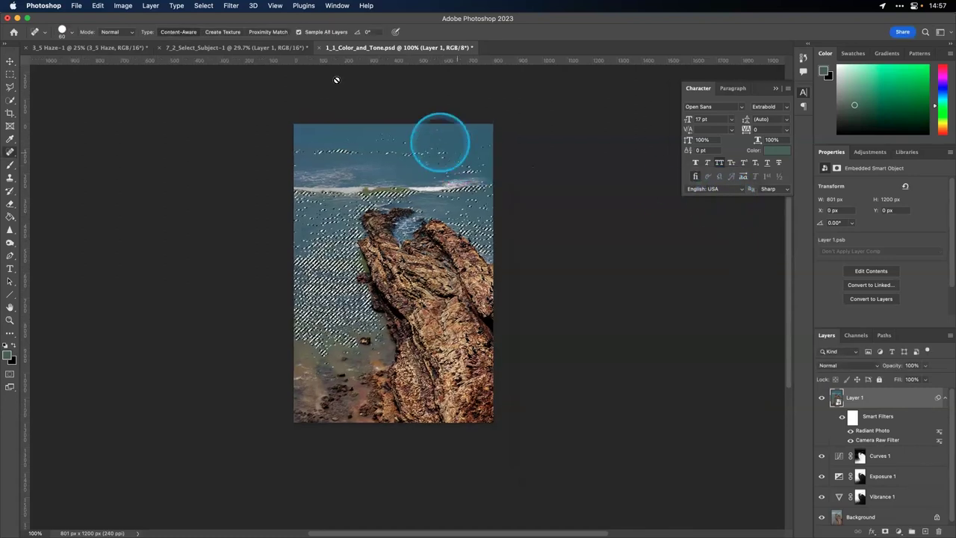
Feather the water selection by 5 pixels
{"action": "left_click", "coordinate": [204, 6]}
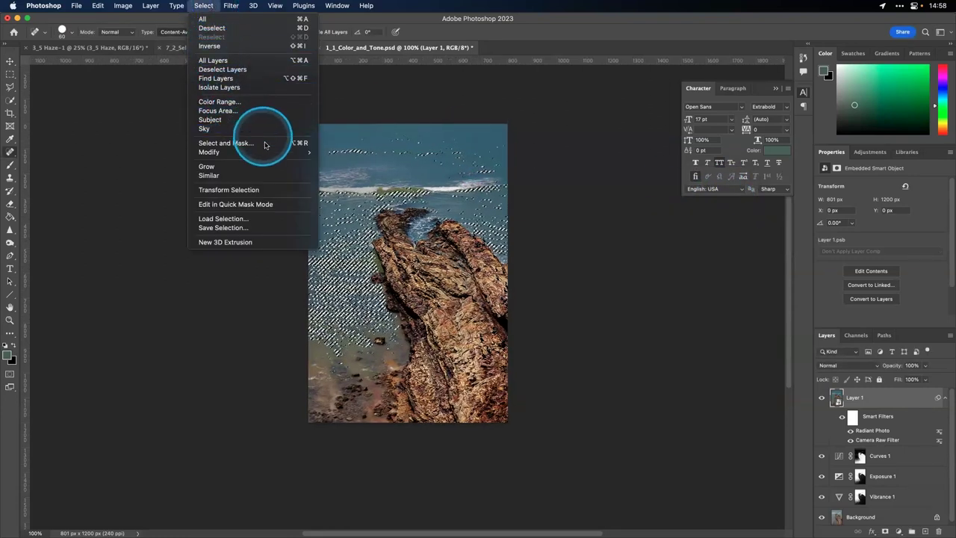
{"action": "mouse_move", "coordinate": [267, 151]}
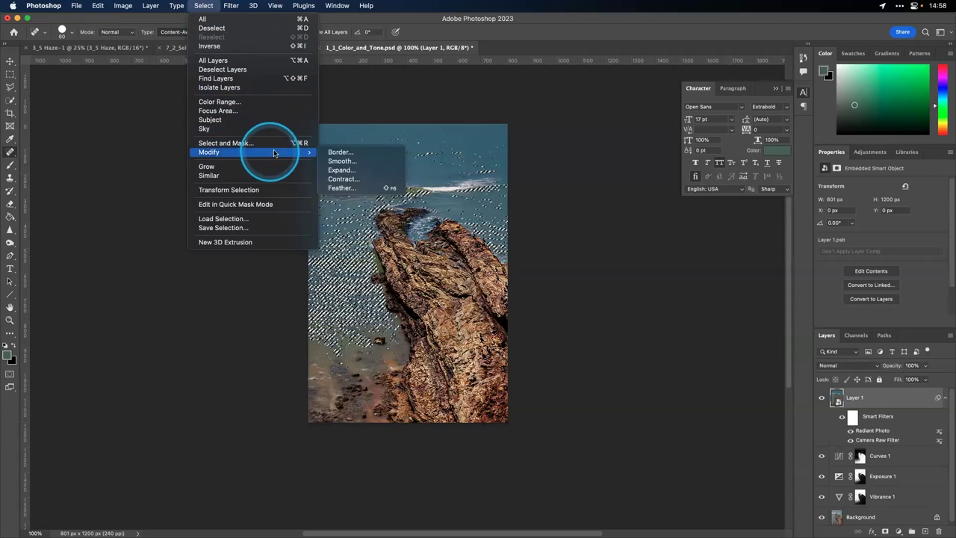
{"action": "left_click", "coordinate": [342, 188]}
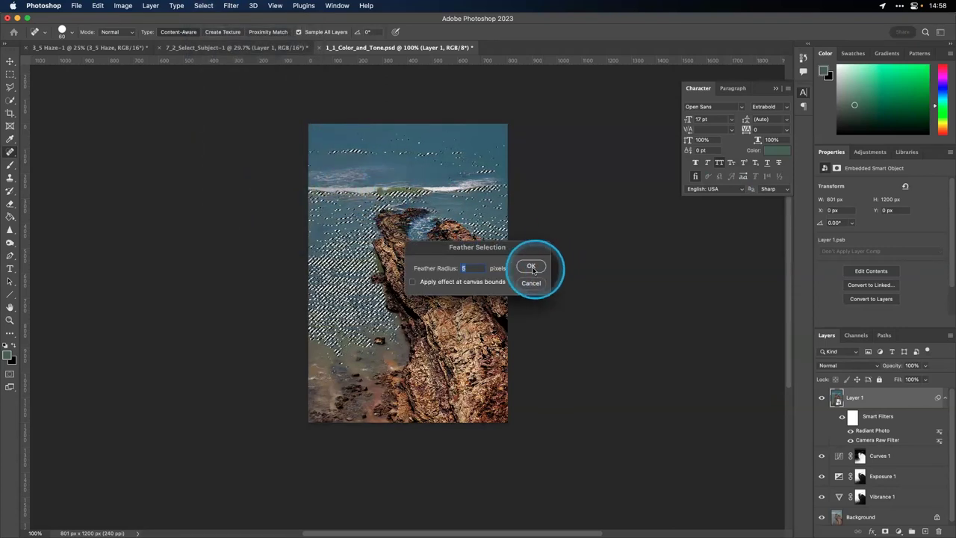
{"action": "left_click", "coordinate": [531, 267]}
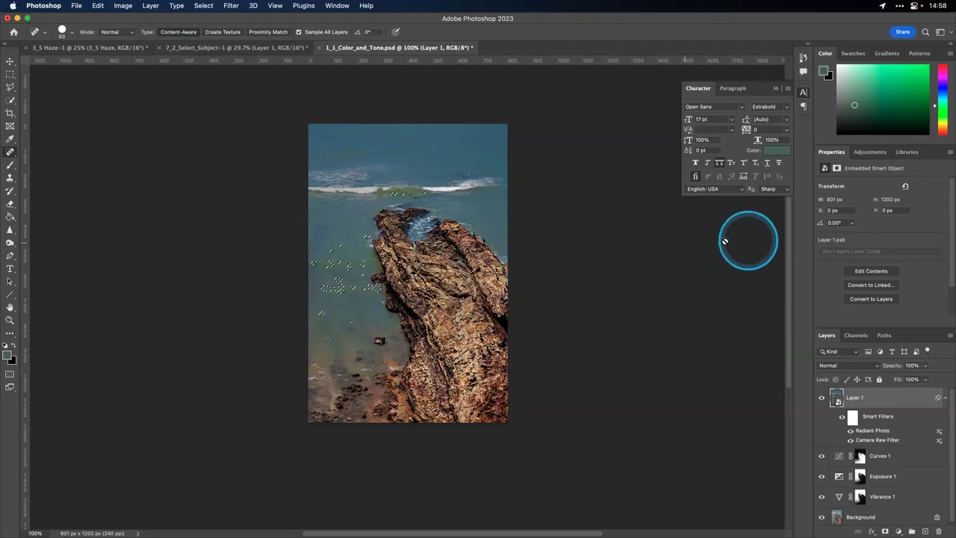
{"action": "left_click", "coordinate": [872, 153]}
Add a Vibrance layer (+8, Saturation −39) to the water, close both documents unsaved, and switch to Finder
{"action": "left_click", "coordinate": [889, 175]}
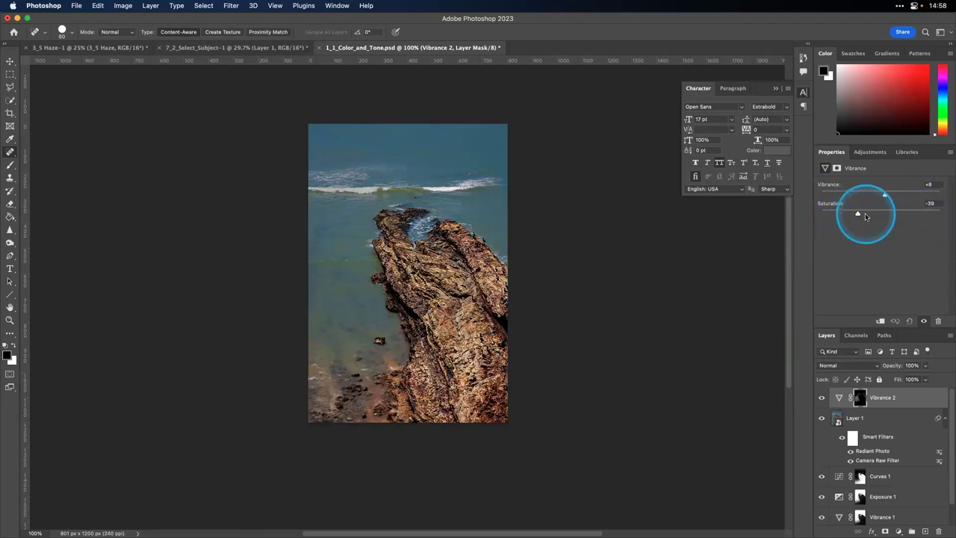
{"action": "scroll", "coordinate": [258, 220], "scroll_direction": "down", "scroll_amount": 1}
{"action": "key", "text": "super+w"}
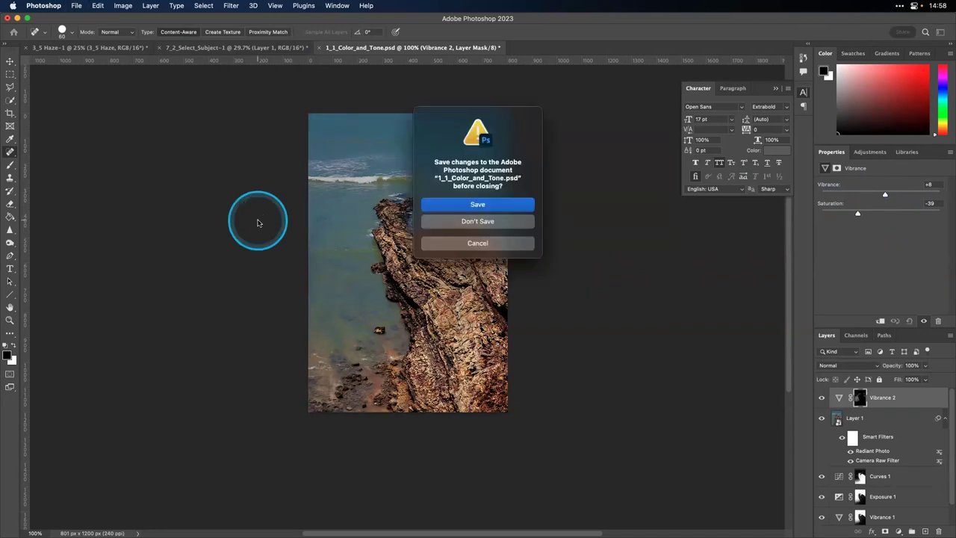
{"action": "key", "text": "super+d"}
{"action": "key", "text": "super+w"}
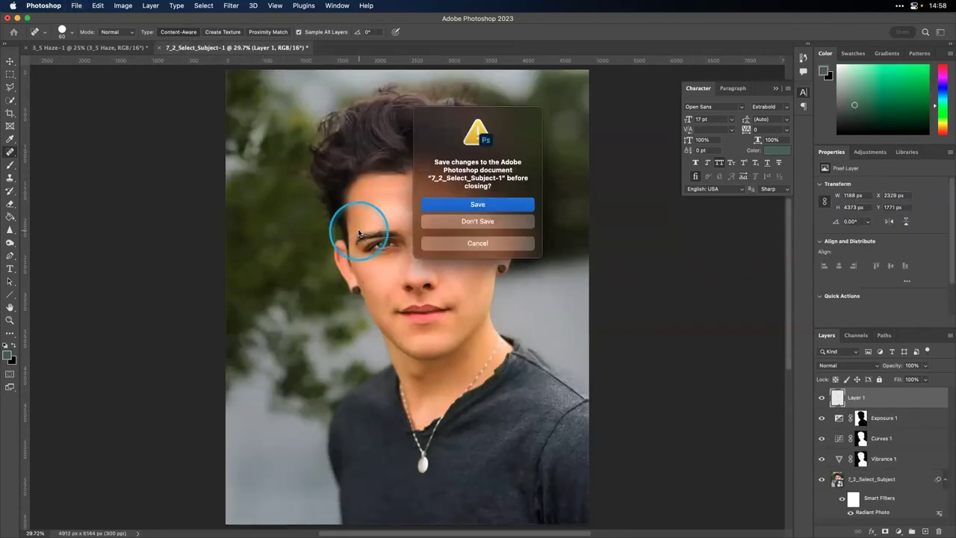
{"action": "key", "text": "super+d"}
{"action": "key", "text": "super+Tab"}
Browse and preview the files in the 2 Getting Started with Selection Tools folder
{"action": "left_click", "coordinate": [233, 274]}
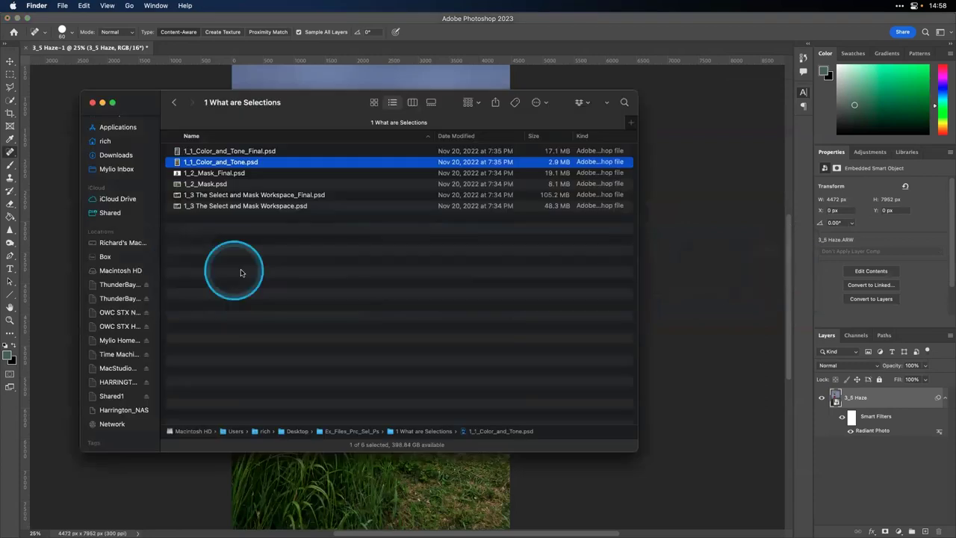
{"action": "left_click", "coordinate": [397, 298]}
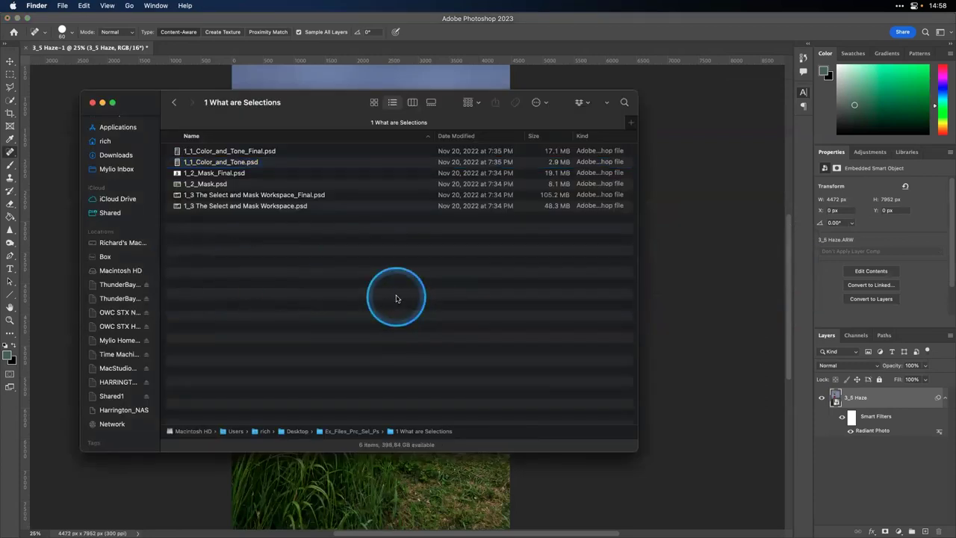
{"action": "key", "text": "super+Up"}
{"action": "key", "text": "Down"}
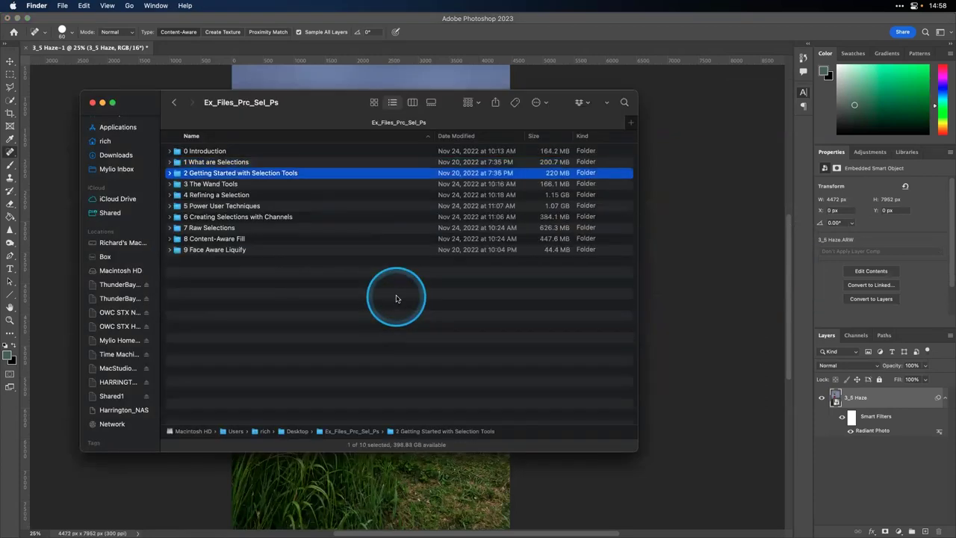
{"action": "key", "text": "super+Down"}
{"action": "key", "text": "Down"}
{"action": "key", "text": "space"}
{"action": "key", "text": "space"}
{"action": "key", "text": "Down"}
{"action": "key", "text": "Down"}
{"action": "key", "text": "Down"}
{"action": "key", "text": "Down"}
{"action": "key", "text": "space"}
{"action": "key", "text": "Down"}
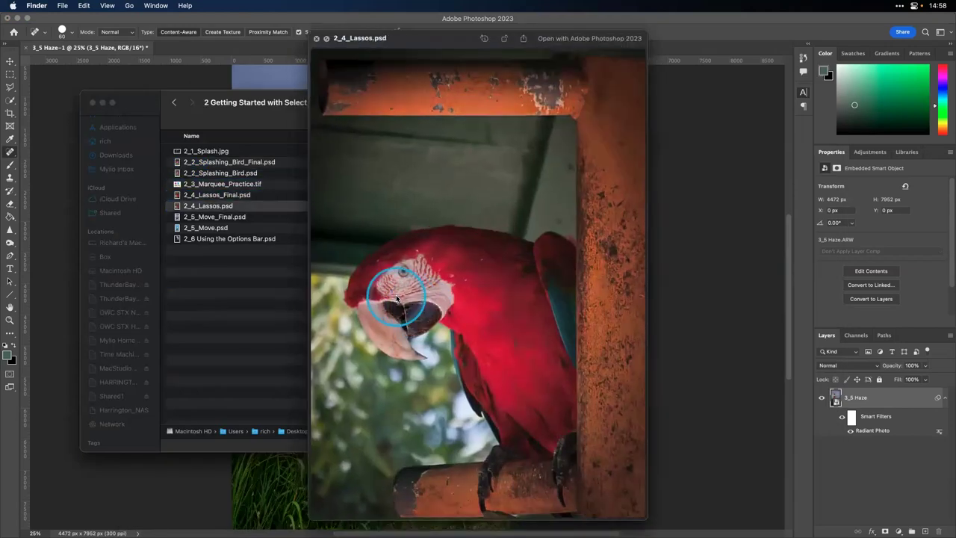
{"action": "key", "text": "Down"}
{"action": "key", "text": "Down"}
Move into the 3 The Wand Tools folder and select 3_3_Toolbar.psd
{"action": "key", "text": "Down"}
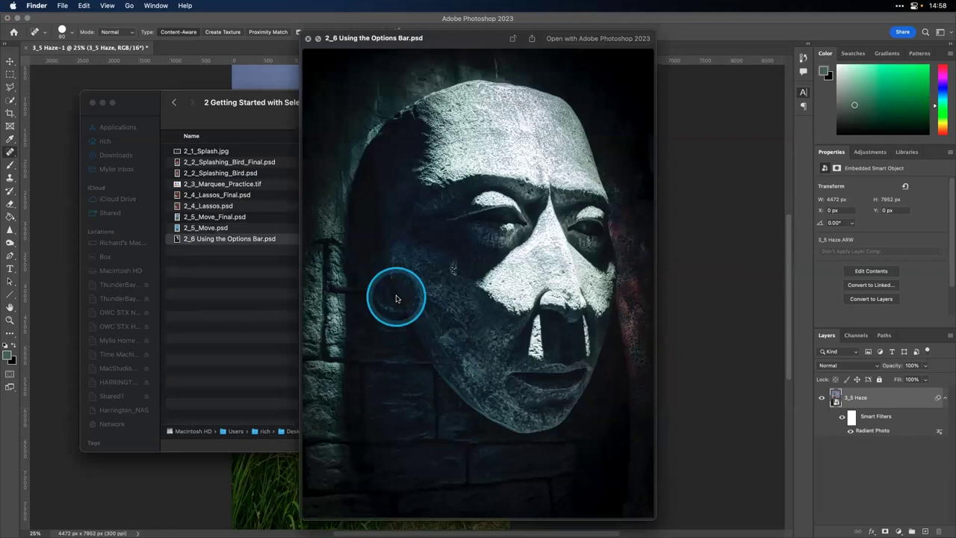
{"action": "key", "text": "space"}
{"action": "key", "text": "super+Up"}
{"action": "key", "text": "Down"}
{"action": "key", "text": "super+Down"}
{"action": "key", "text": "Down"}
{"action": "key", "text": "Down"}
{"action": "key", "text": "super+space"}
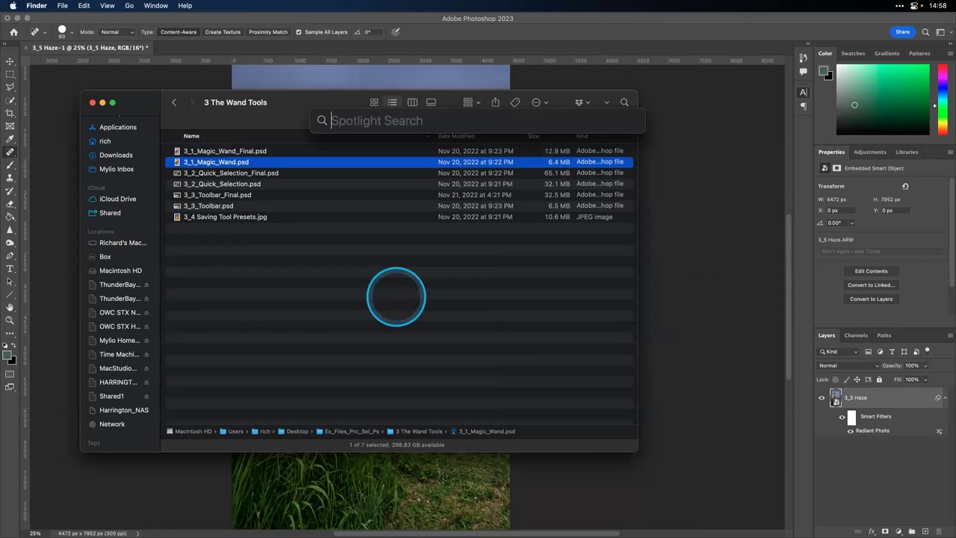
{"action": "key", "text": "Escape"}
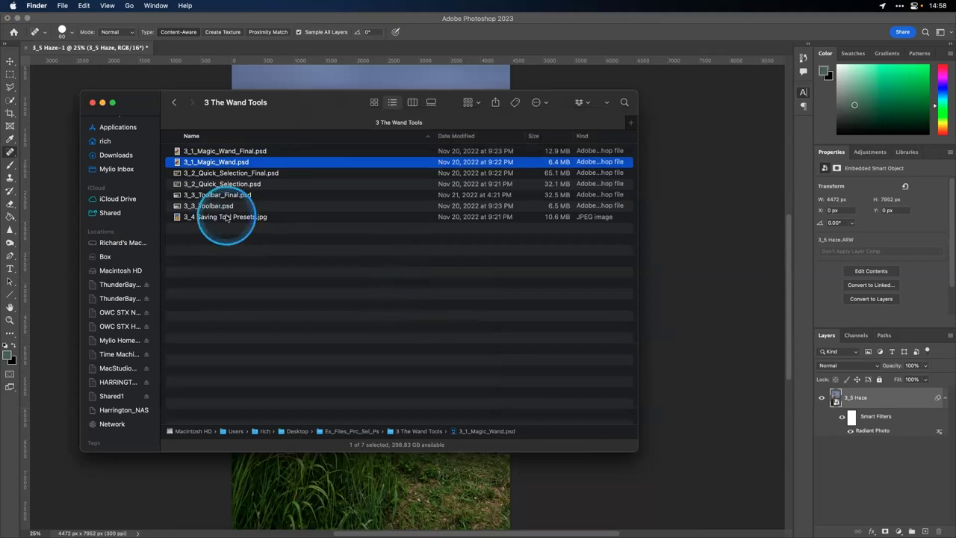
{"action": "left_click", "coordinate": [226, 207]}
Open the 4 Refining a Selection folder and preview its exercise files
{"action": "key", "text": "super+Up"}
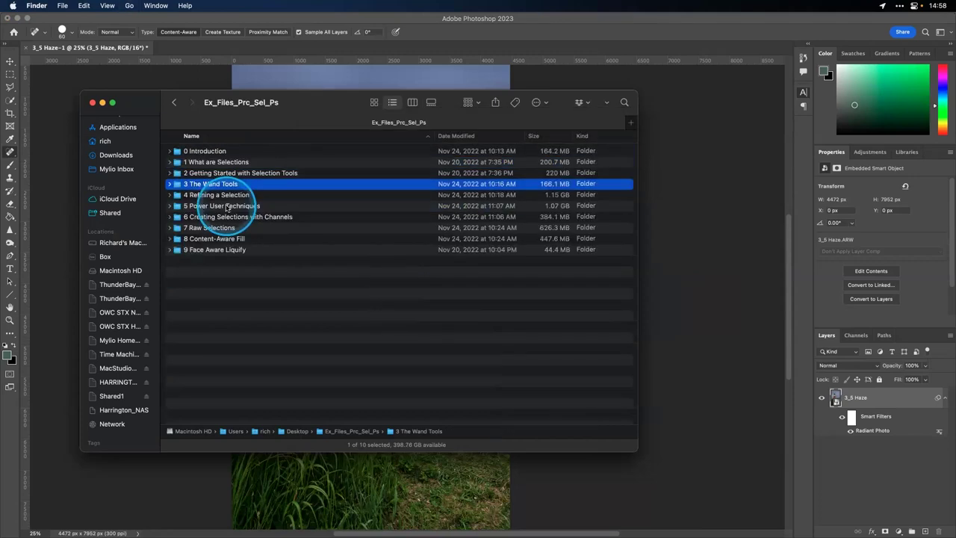
{"action": "key", "text": "Down"}
{"action": "key", "text": "super+Down"}
{"action": "key", "text": "space"}
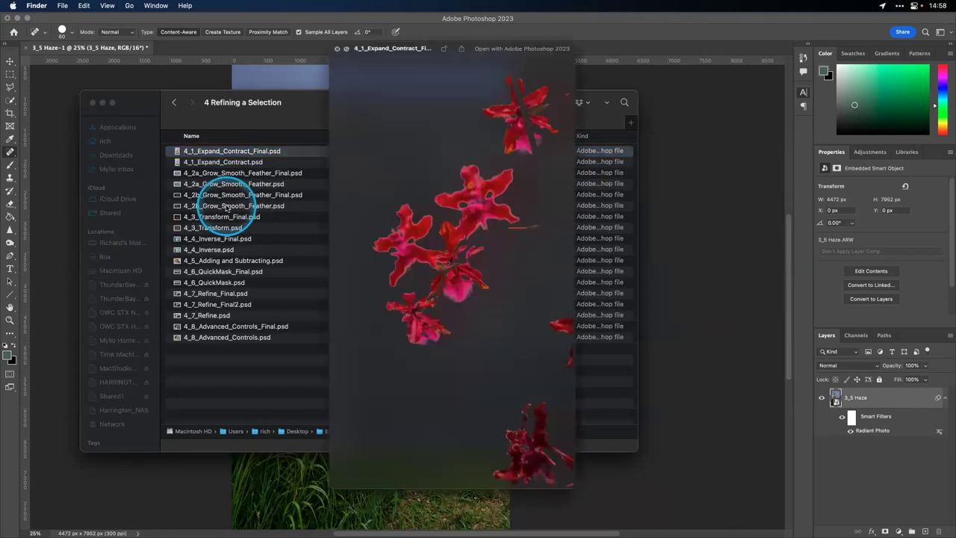
{"action": "key", "text": "Down"}
{"action": "key", "text": "Down"}
{"action": "key", "text": "Down"}
{"action": "key", "text": "Down"}
{"action": "key", "text": "Down"}
{"action": "key", "text": "Down"}
{"action": "key", "text": "Down"}
{"action": "key", "text": "Down"}
{"action": "key", "text": "Up"}
{"action": "key", "text": "space"}
{"action": "key", "text": "Up"}
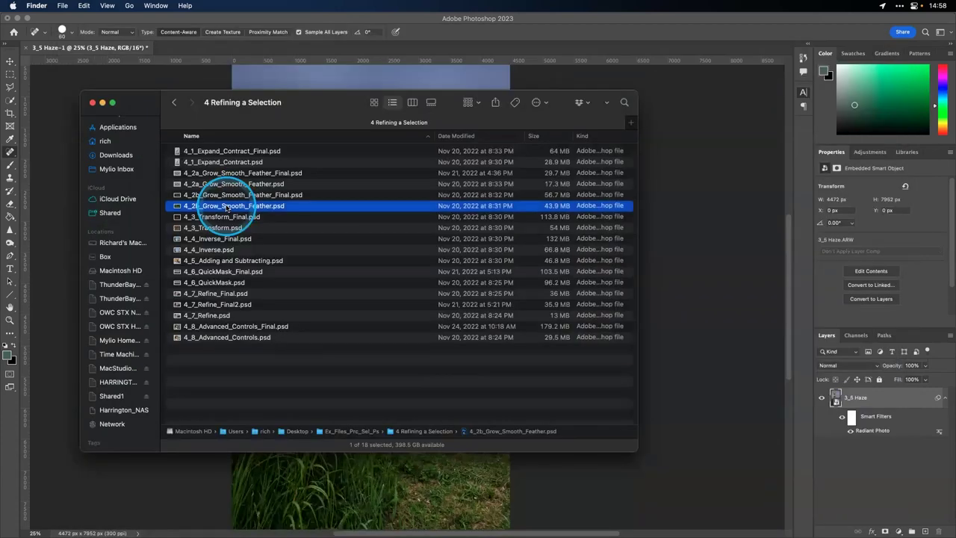
Open 4_2b_Grow_Smooth_Feather.psd with Adobe Photoshop 2023
{"action": "left_click", "coordinate": [178, 195]}
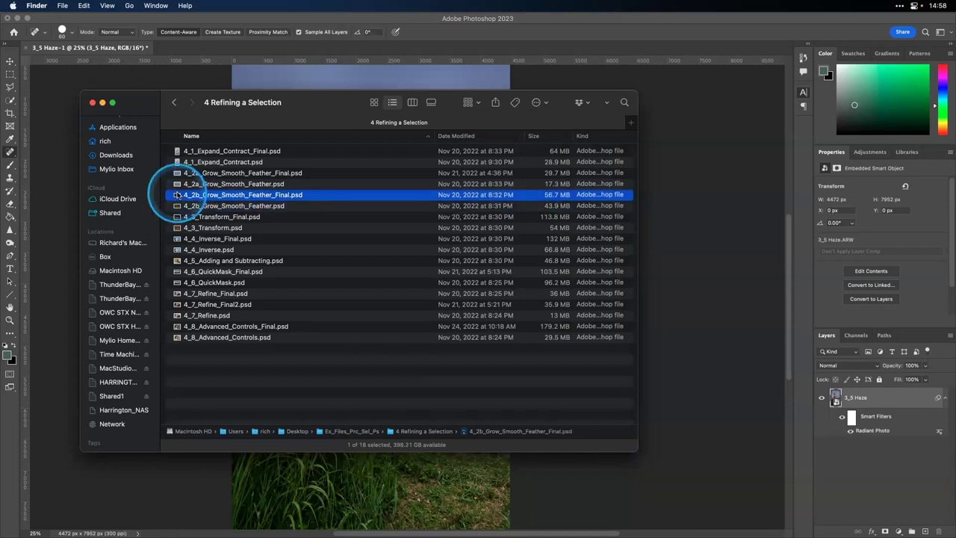
{"action": "left_click", "coordinate": [177, 205]}
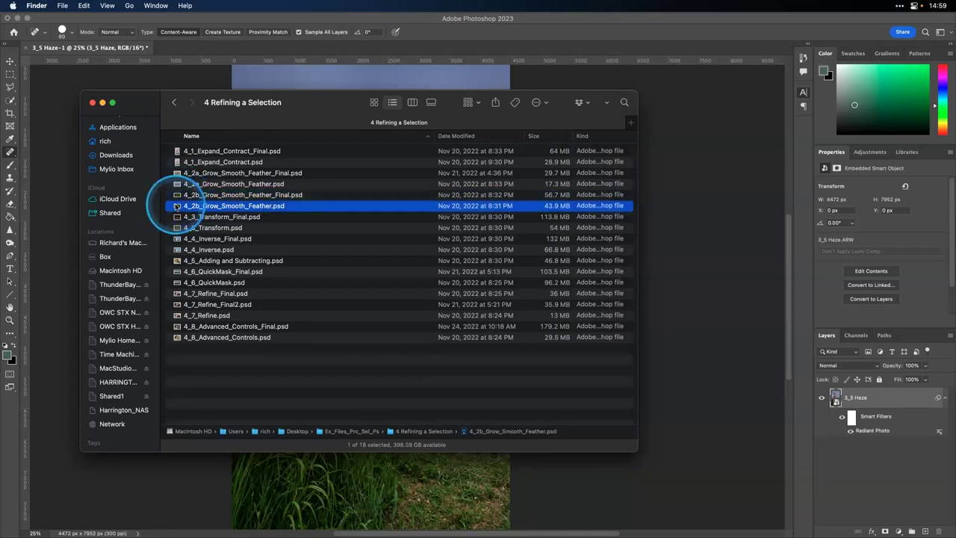
{"action": "right_click", "coordinate": [177, 206]}
{"action": "mouse_move", "coordinate": [299, 220]}
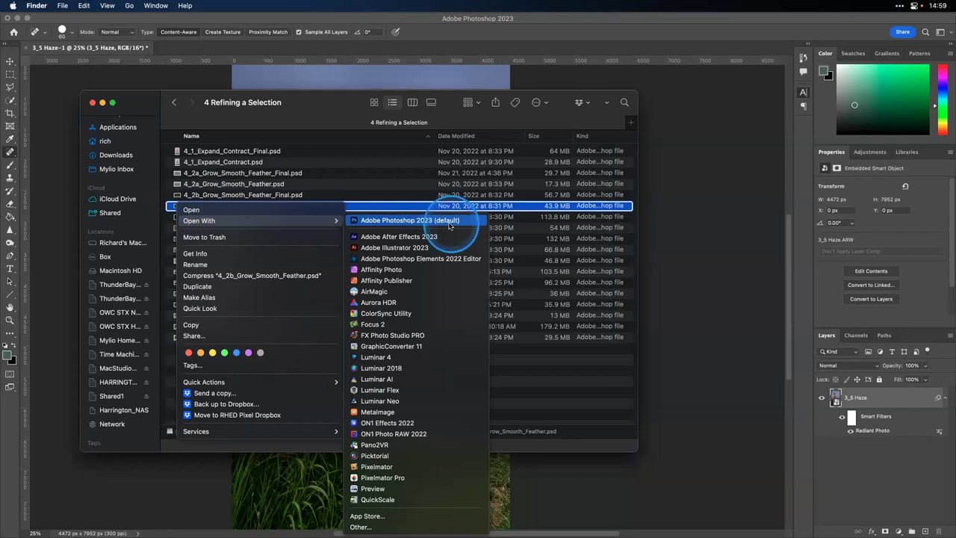
{"action": "left_click", "coordinate": [450, 223]}
Select the iguana photo's highlights with Color Range at a range of 113
{"action": "scroll", "coordinate": [729, 286], "scroll_direction": "down", "scroll_amount": 2}
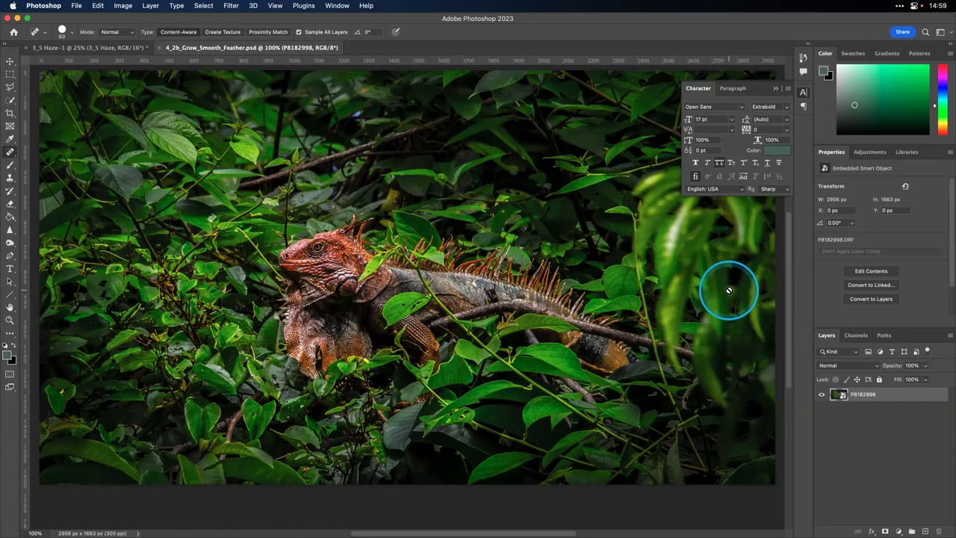
{"action": "scroll", "coordinate": [740, 299], "scroll_direction": "left", "scroll_amount": 1}
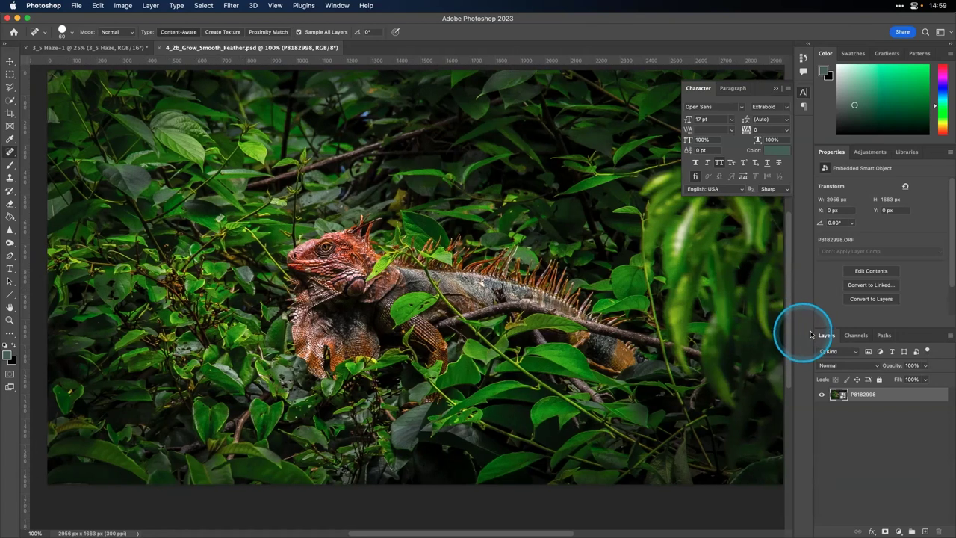
{"action": "left_click", "coordinate": [204, 5]}
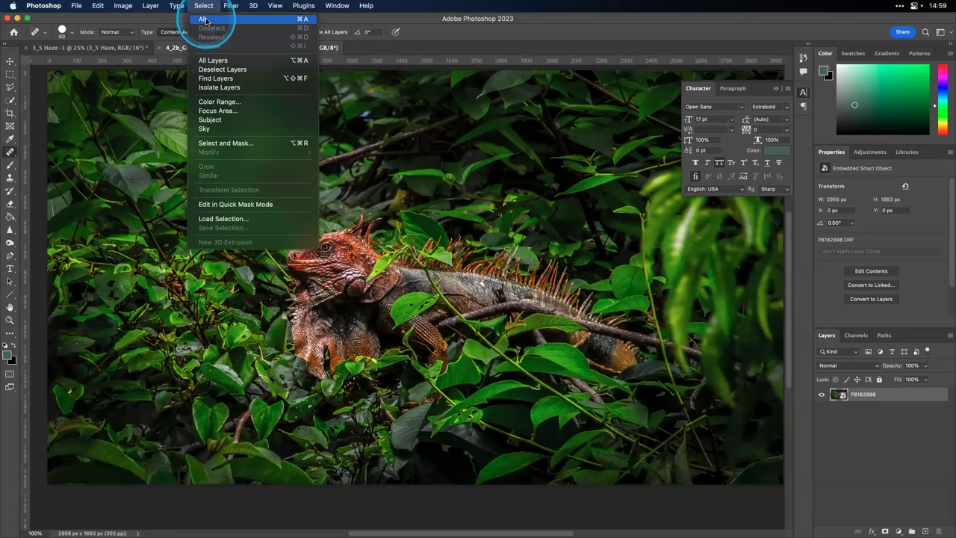
{"action": "left_click", "coordinate": [252, 101]}
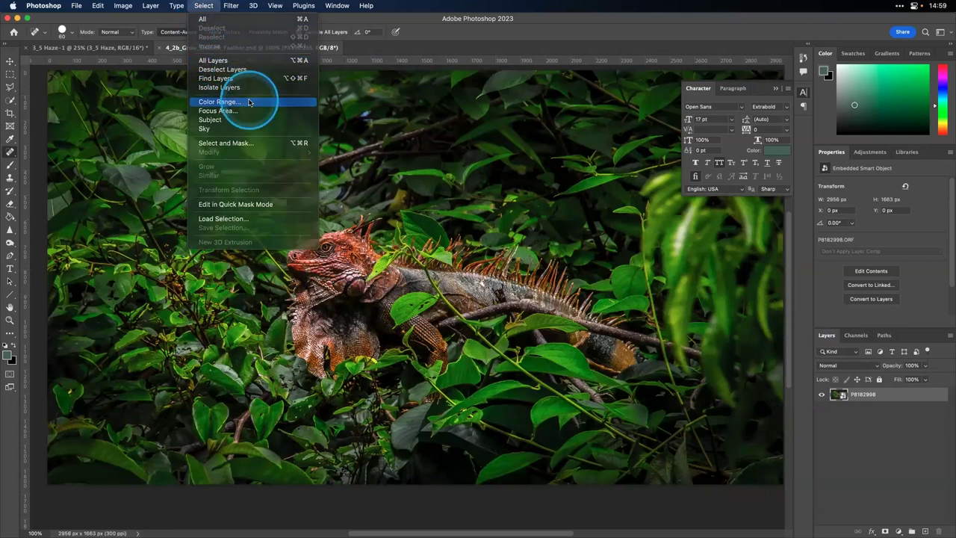
{"action": "scroll", "coordinate": [316, 124], "scroll_direction": "down", "scroll_amount": 5}
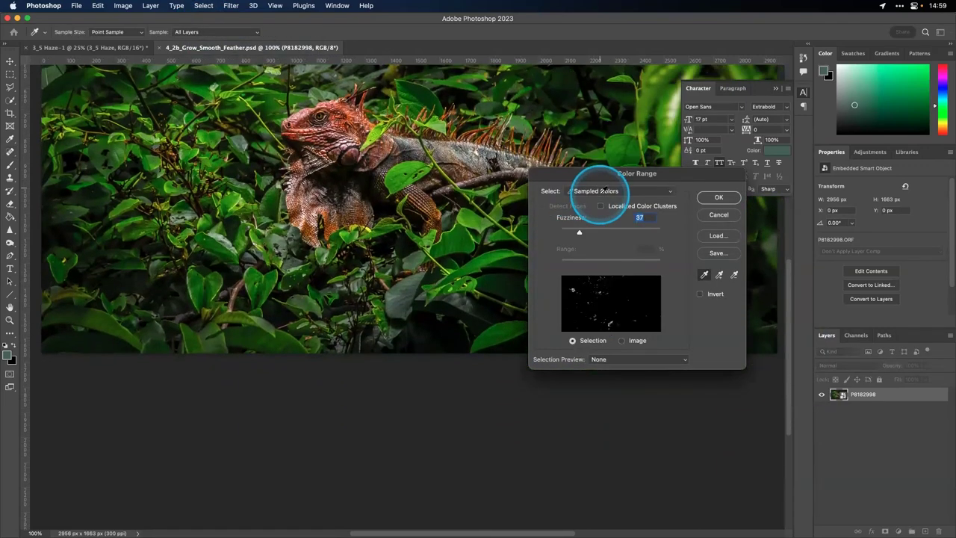
{"action": "left_click", "coordinate": [602, 191]}
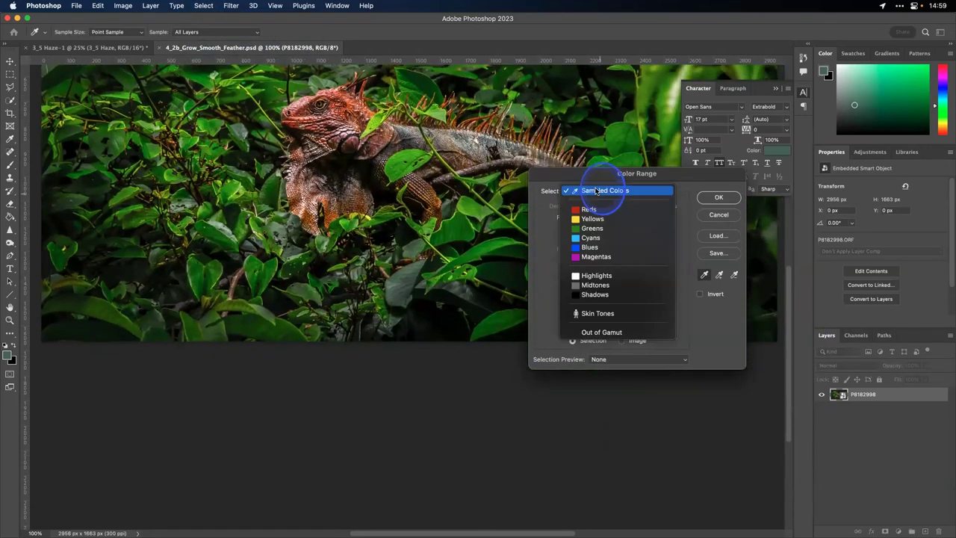
{"action": "left_click", "coordinate": [605, 275]}
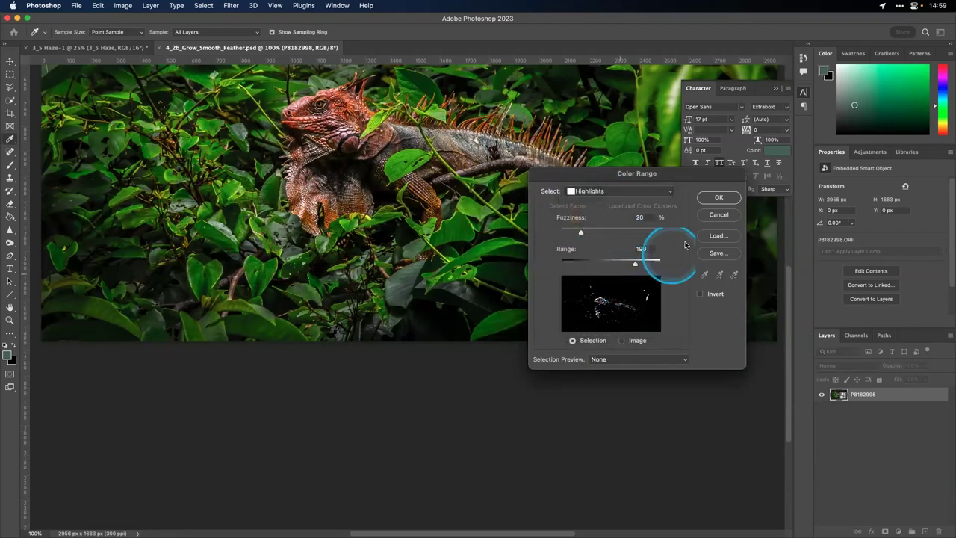
{"action": "left_click", "coordinate": [715, 198]}
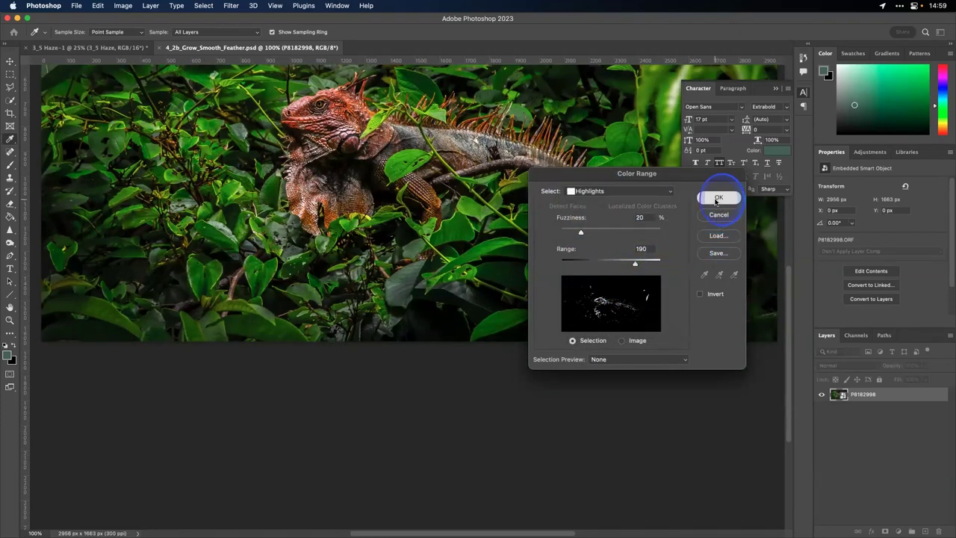
{"action": "left_click_drag", "start_coordinate": [635, 265], "coordinate": [609, 266]}
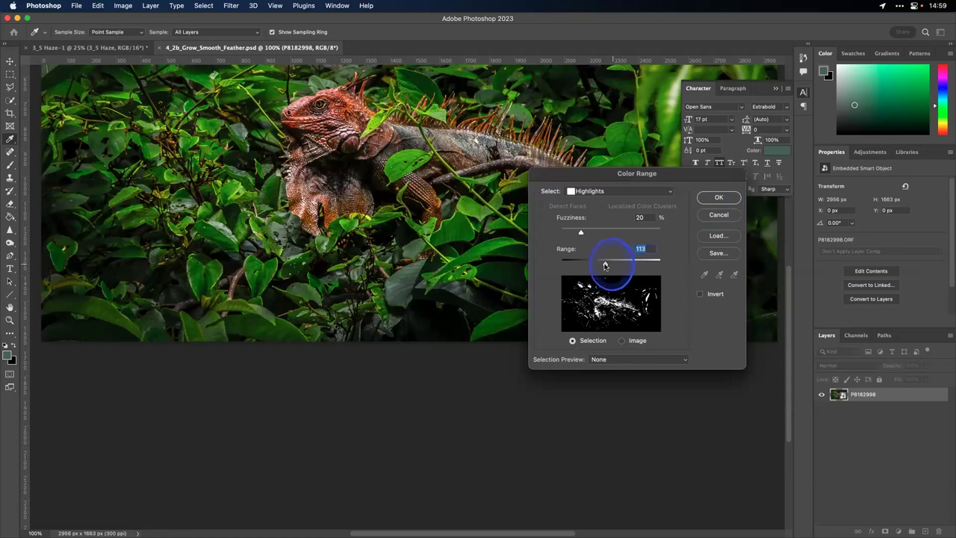
{"action": "left_click", "coordinate": [708, 198]}
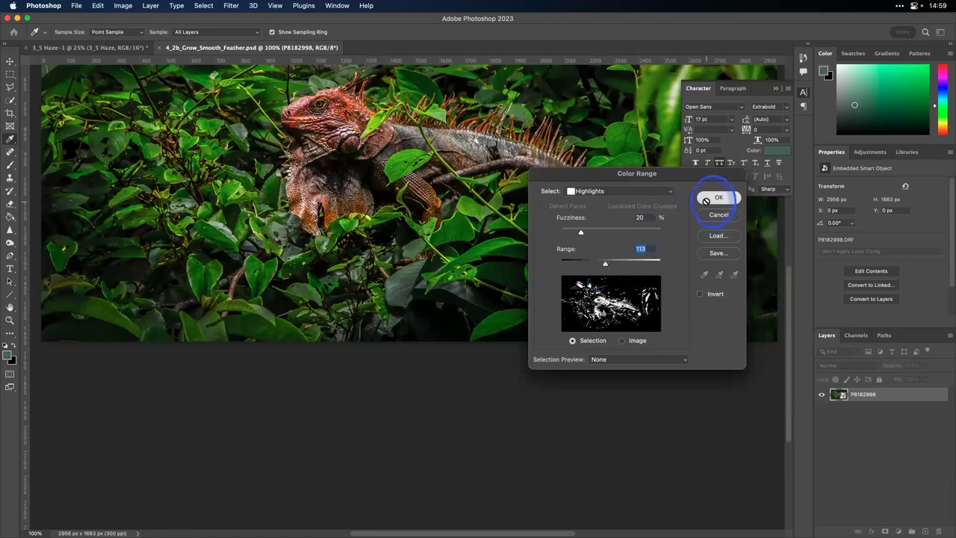
Add a Curves adjustment layer masked to the highlights selection
{"action": "key", "text": "j"}
{"action": "scroll", "coordinate": [749, 238], "scroll_direction": "up", "scroll_amount": 1}
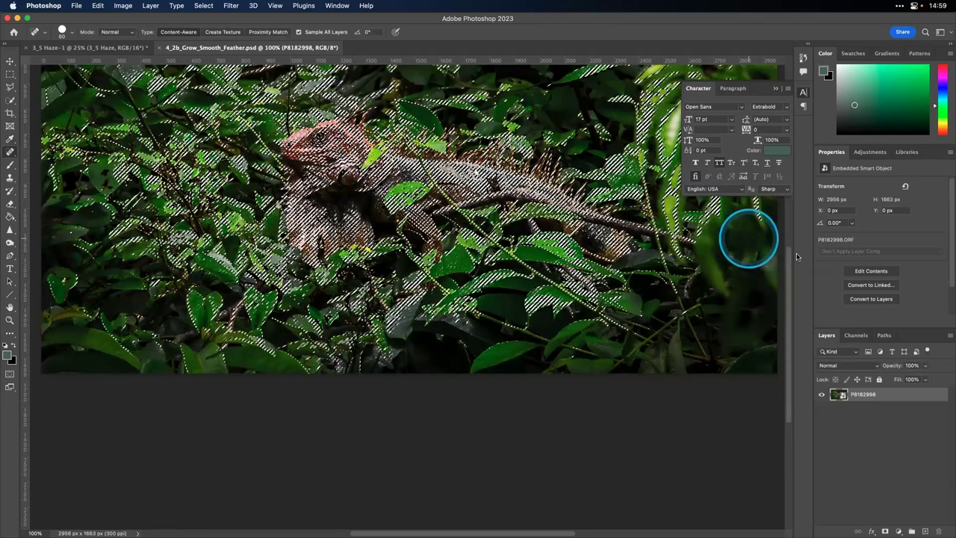
{"action": "scroll", "coordinate": [792, 254], "scroll_direction": "up", "scroll_amount": 3}
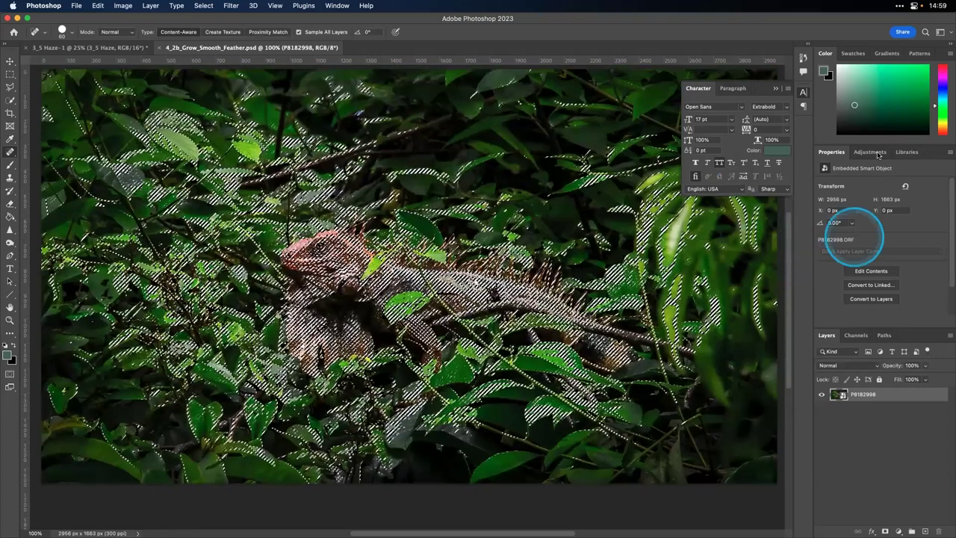
{"action": "left_click", "coordinate": [871, 153]}
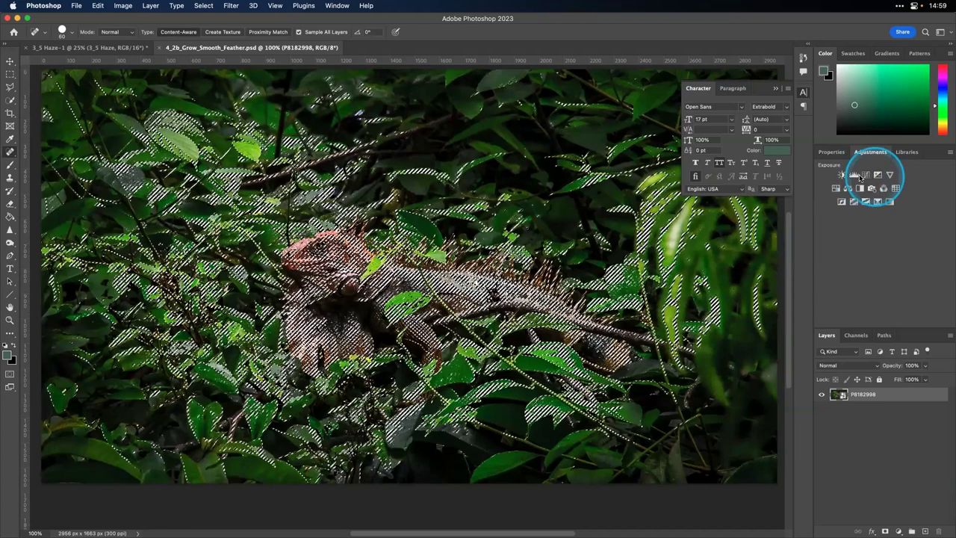
{"action": "left_click", "coordinate": [867, 177]}
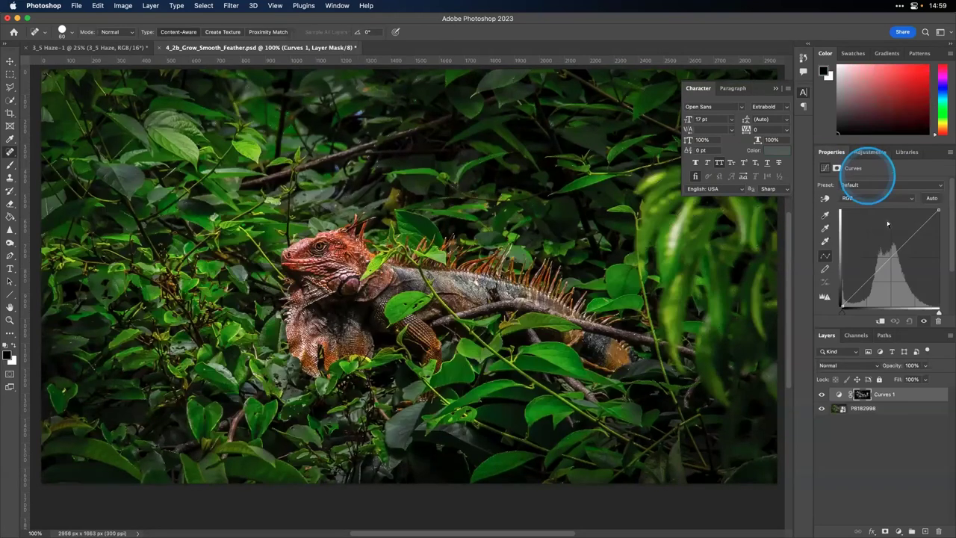
Darken the highlights curve slightly, then reload and invert the highlights selection
{"action": "mouse_move", "coordinate": [889, 254]}
{"action": "left_mouse_down"}
{"action": "mouse_move", "coordinate": [894, 270]}
{"action": "mouse_move", "coordinate": [892, 262]}
{"action": "left_mouse_up"}
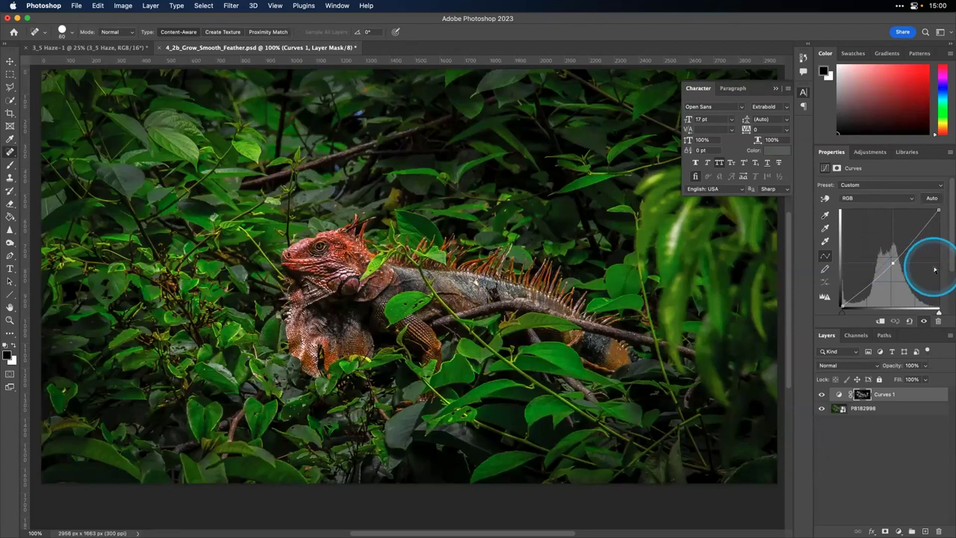
{"action": "left_click", "coordinate": [203, 5]}
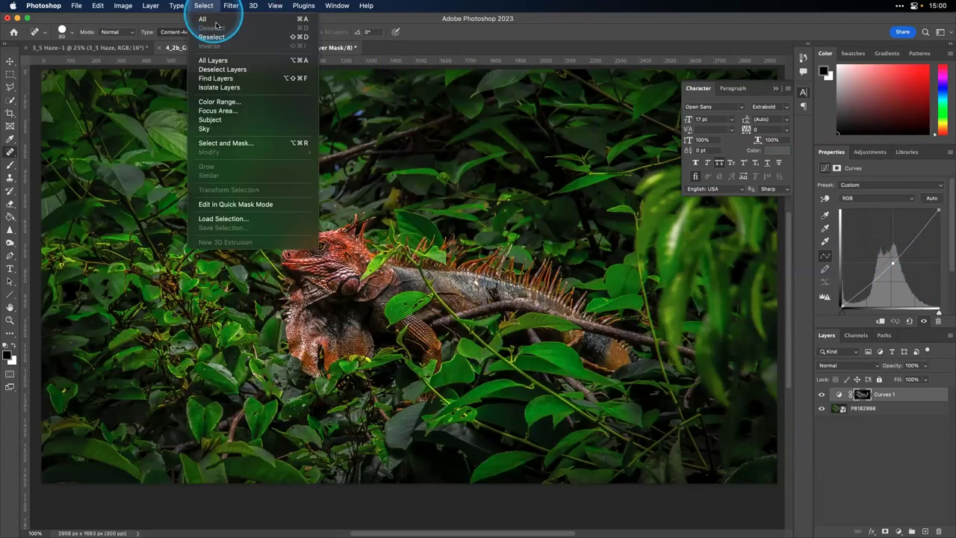
{"action": "left_click", "coordinate": [216, 38]}
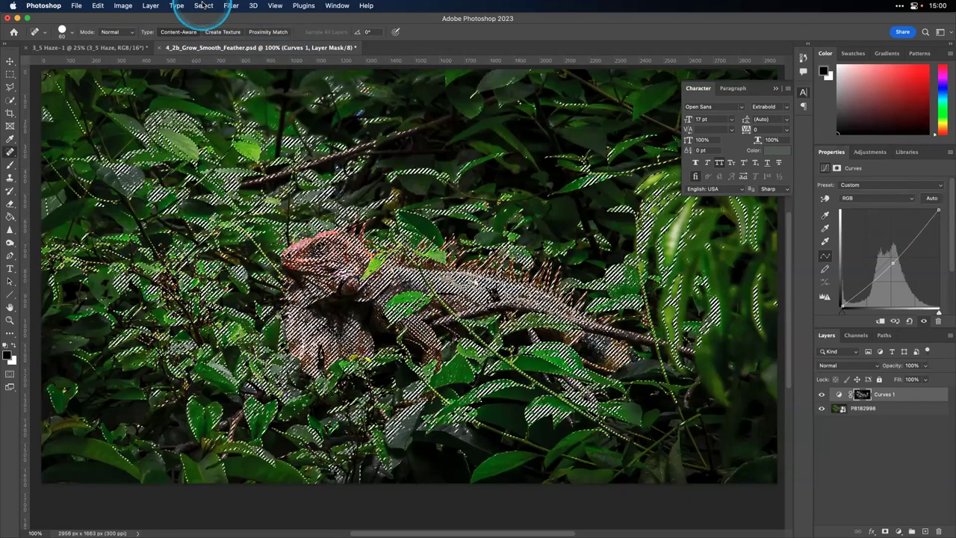
{"action": "left_click", "coordinate": [204, 6]}
{"action": "left_click", "coordinate": [214, 48]}
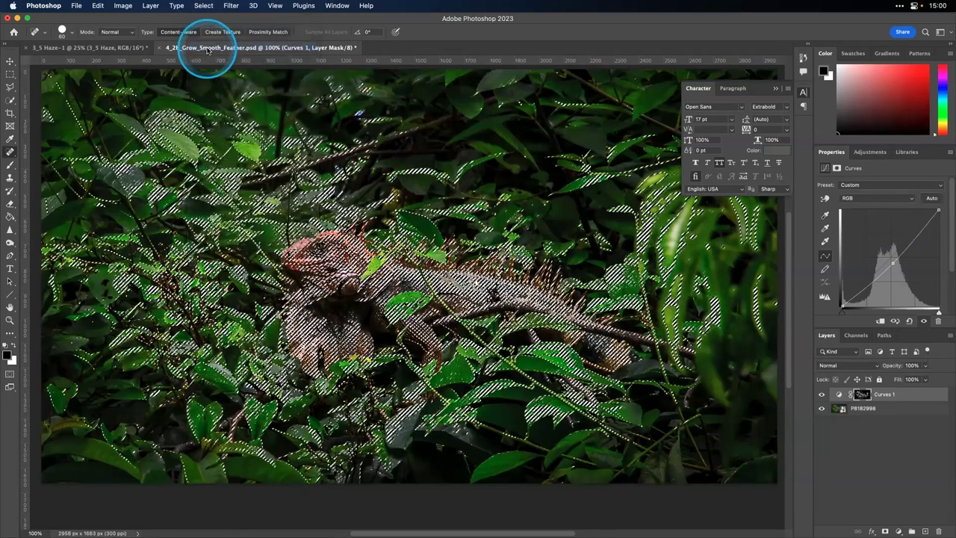
Add an Exposure layer at −0.45 outside the highlights and toggle it to compare
{"action": "left_click", "coordinate": [691, 154]}
{"action": "left_click", "coordinate": [874, 152]}
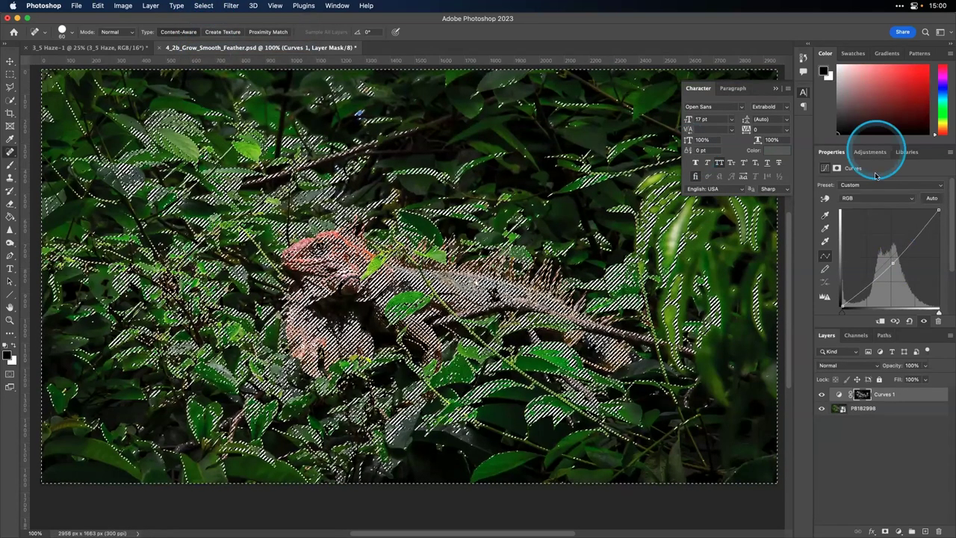
{"action": "left_click", "coordinate": [879, 175]}
{"action": "mouse_move", "coordinate": [881, 209]}
{"action": "left_mouse_down"}
{"action": "mouse_move", "coordinate": [867, 211]}
{"action": "mouse_move", "coordinate": [877, 212]}
{"action": "left_mouse_up"}
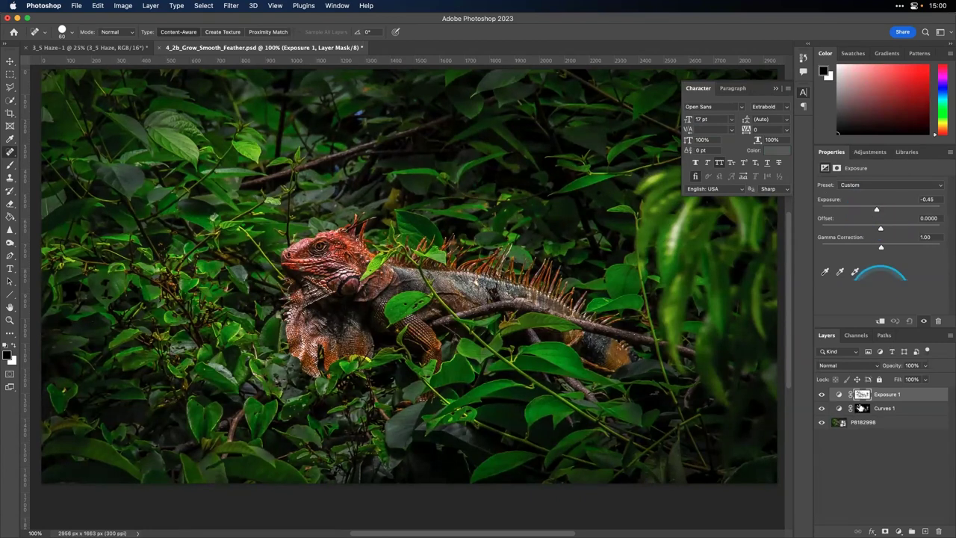
{"action": "left_click", "coordinate": [823, 400]}
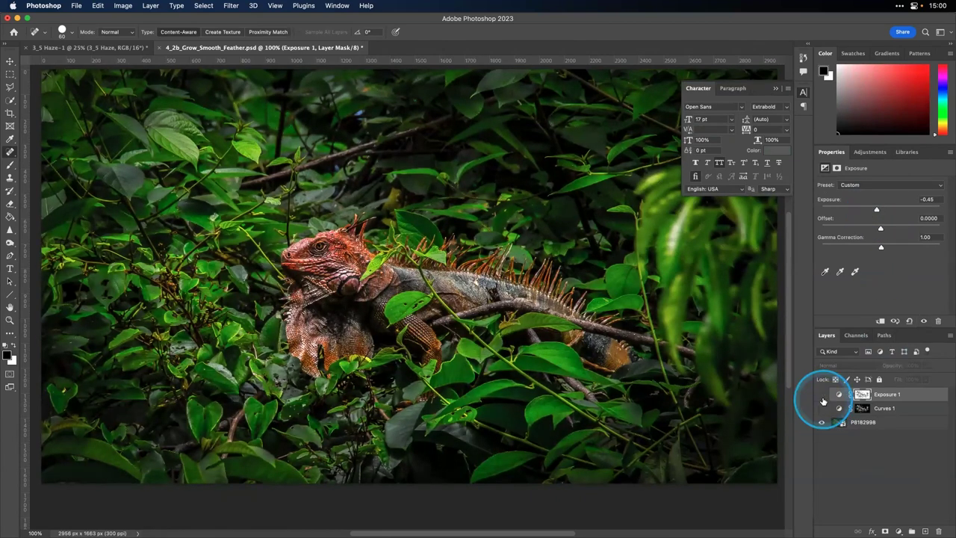
{"action": "left_click", "coordinate": [823, 400]}
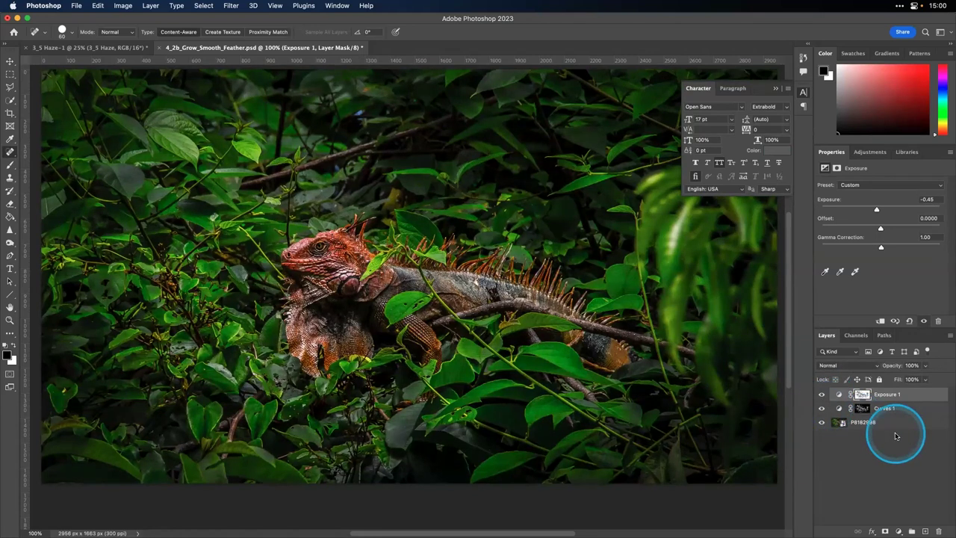
{"action": "left_click", "coordinate": [201, 5]}
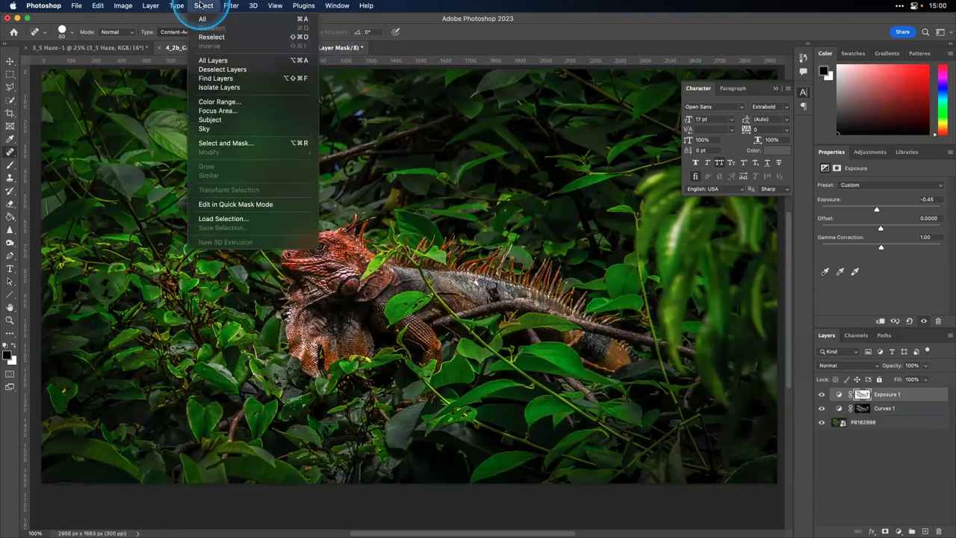
Start a Color Range in Sampled Colors mode and sample a green leaf colour
{"action": "left_click", "coordinate": [240, 102]}
{"action": "scroll", "coordinate": [247, 104], "scroll_direction": "down", "scroll_amount": 3}
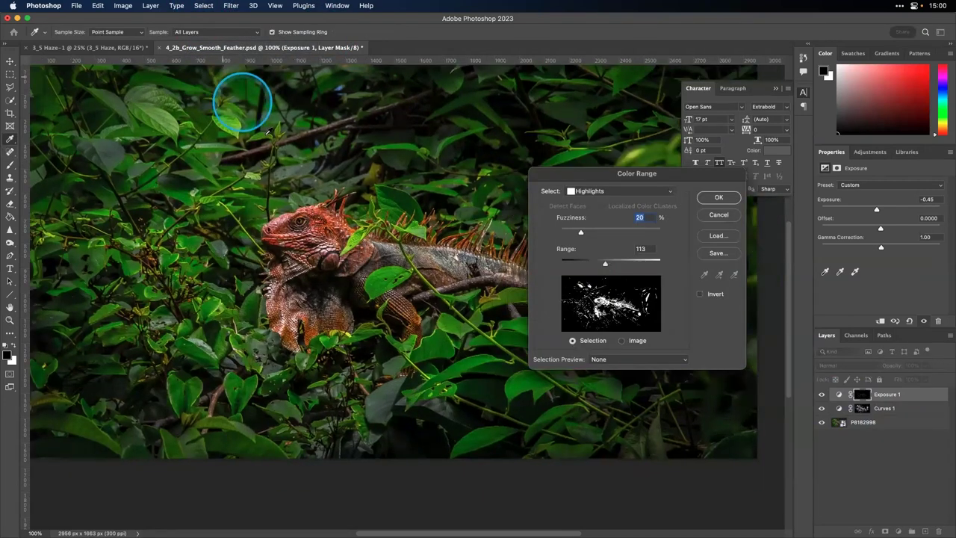
{"action": "scroll", "coordinate": [575, 90], "scroll_direction": "down", "scroll_amount": 5}
{"action": "scroll", "coordinate": [575, 90], "scroll_direction": "right", "scroll_amount": 3}
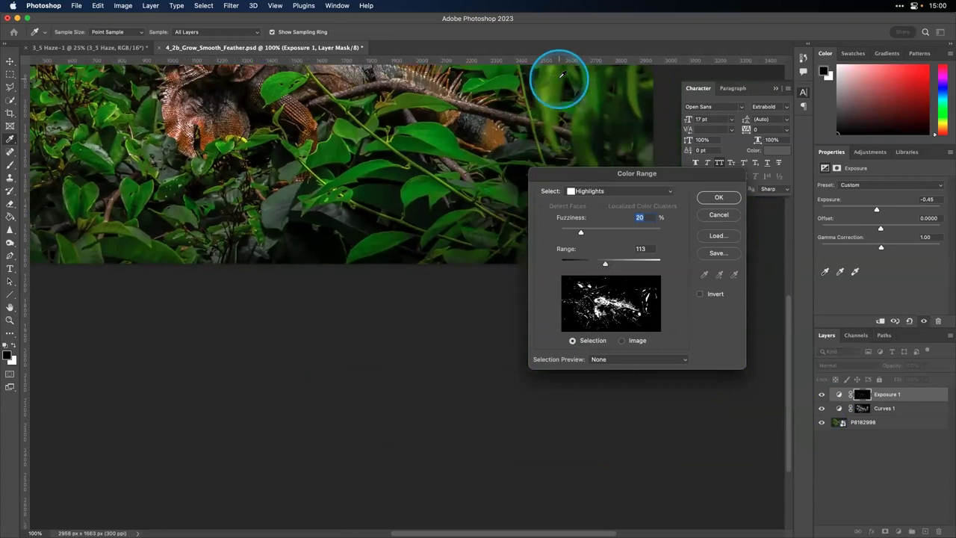
{"action": "left_click_drag", "start_coordinate": [560, 75], "coordinate": [543, 74]}
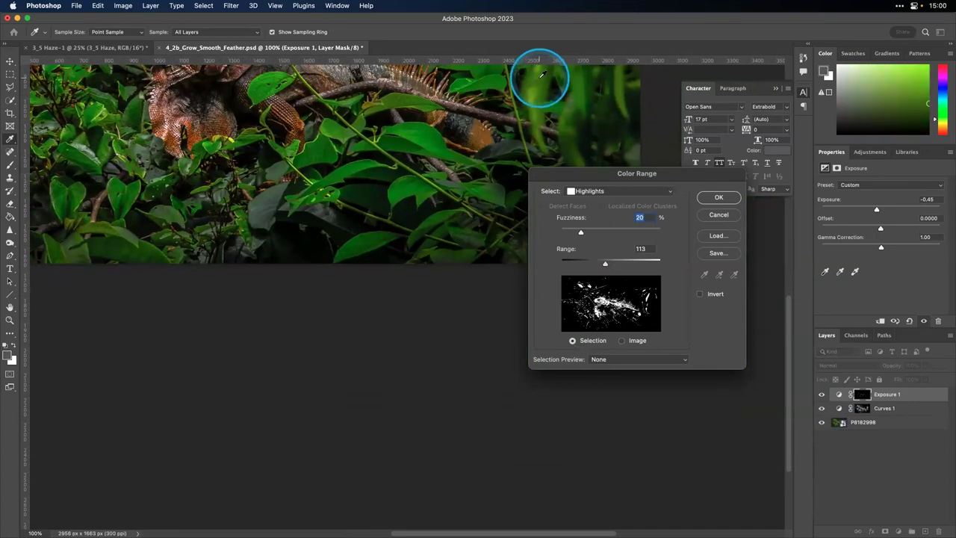
{"action": "left_click", "coordinate": [581, 191]}
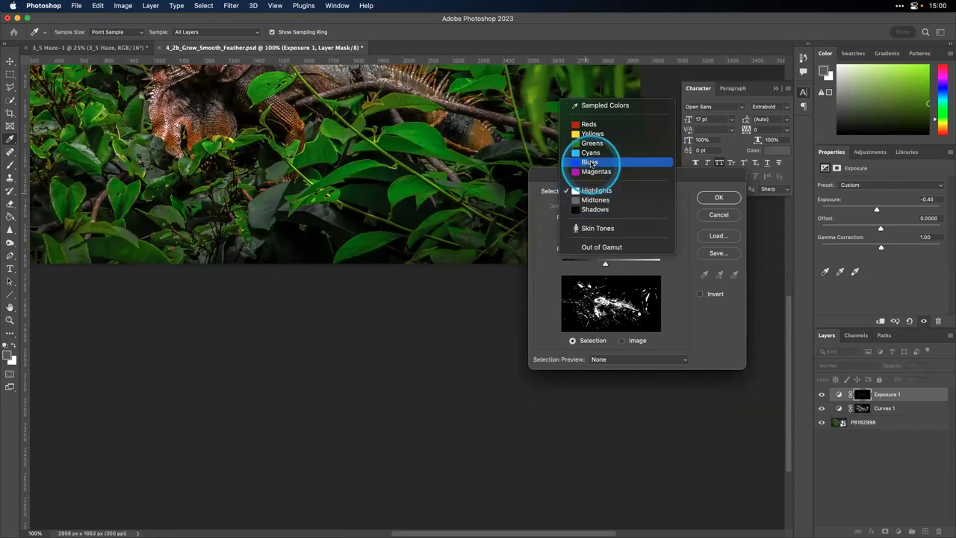
{"action": "left_click", "coordinate": [594, 105]}
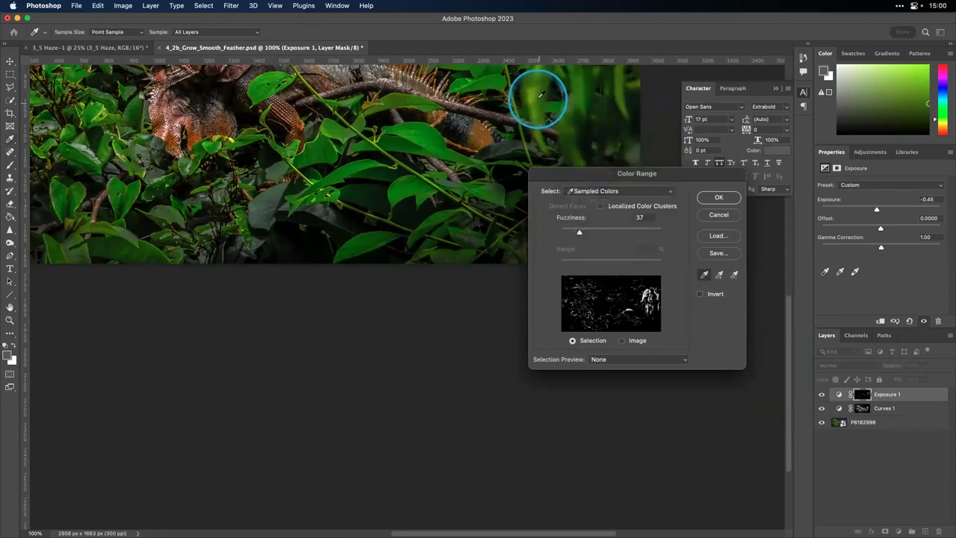
{"action": "left_click", "coordinate": [540, 91]}
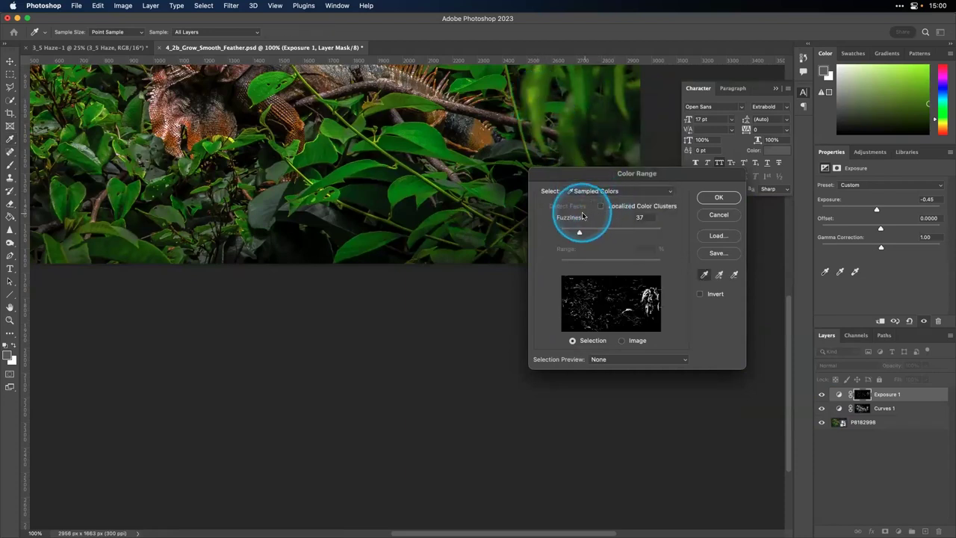
Add another foliage sample, raise Fuzziness, and apply the range to Exposure 1's mask
{"action": "scroll", "coordinate": [150, 188], "scroll_direction": "down", "scroll_amount": 5}
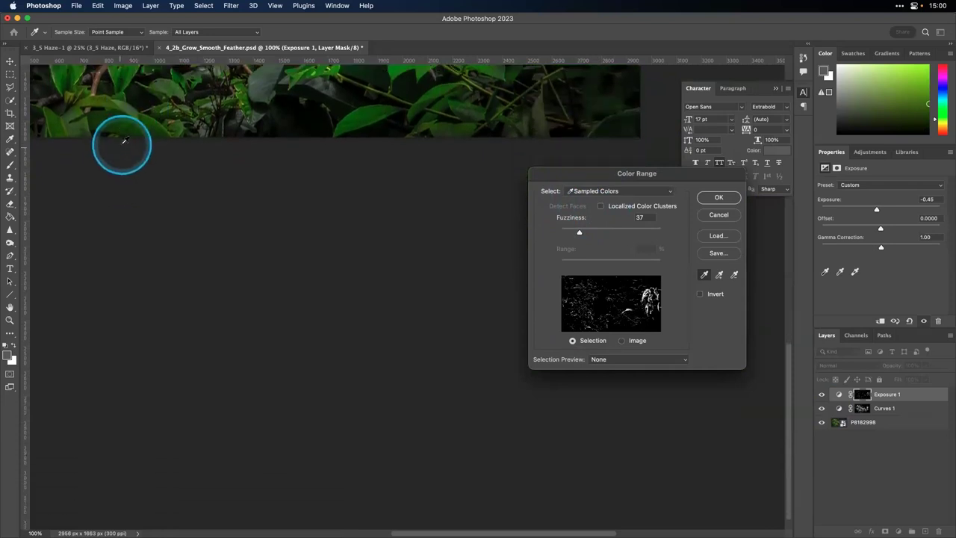
{"action": "scroll", "coordinate": [125, 141], "scroll_direction": "up", "scroll_amount": 5}
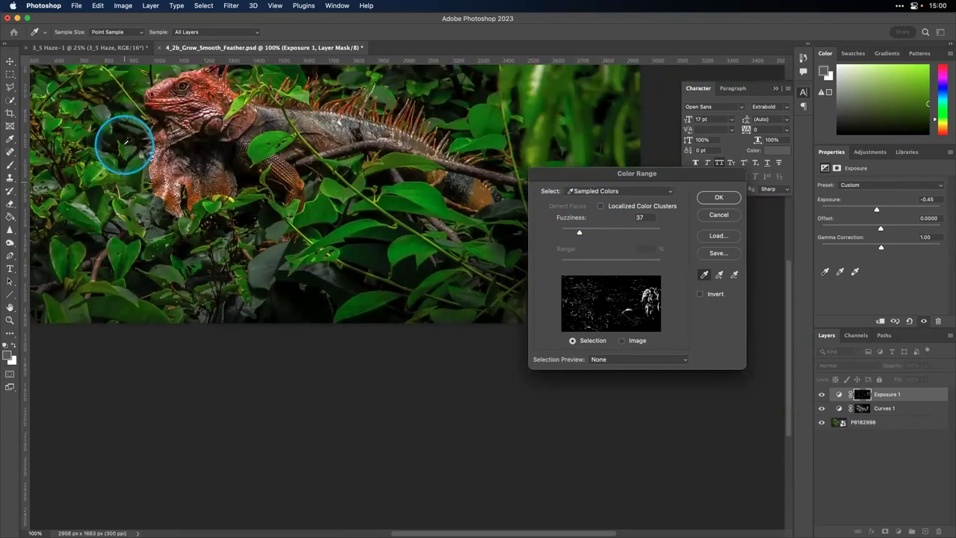
{"action": "scroll", "coordinate": [125, 142], "scroll_direction": "up", "scroll_amount": 5}
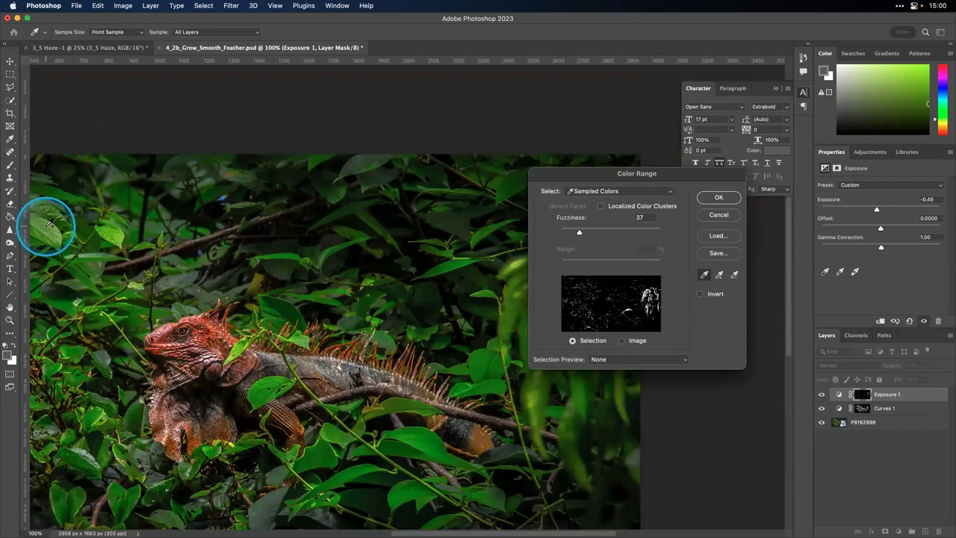
{"action": "left_click", "coordinate": [48, 222]}
{"action": "left_click", "coordinate": [192, 186]}
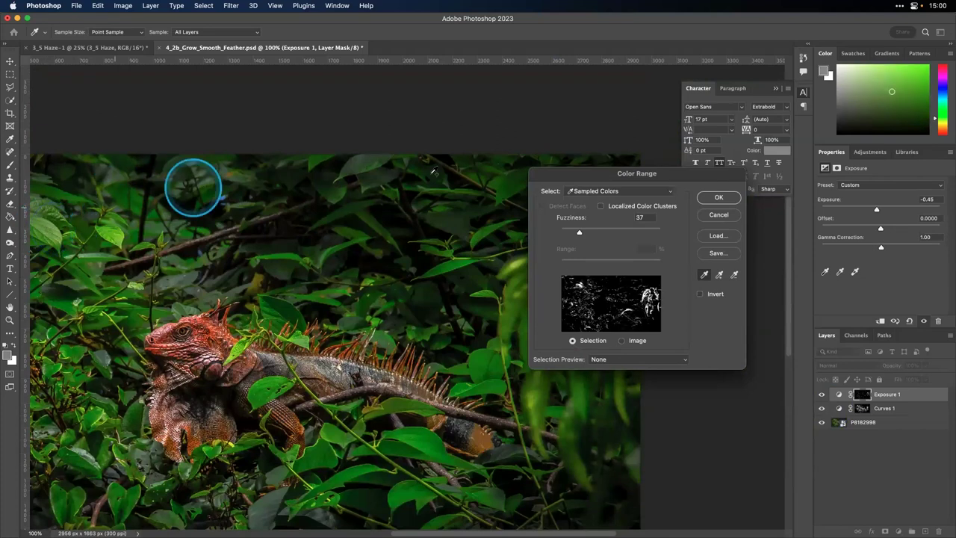
{"action": "left_click_drag", "start_coordinate": [577, 230], "coordinate": [609, 235]}
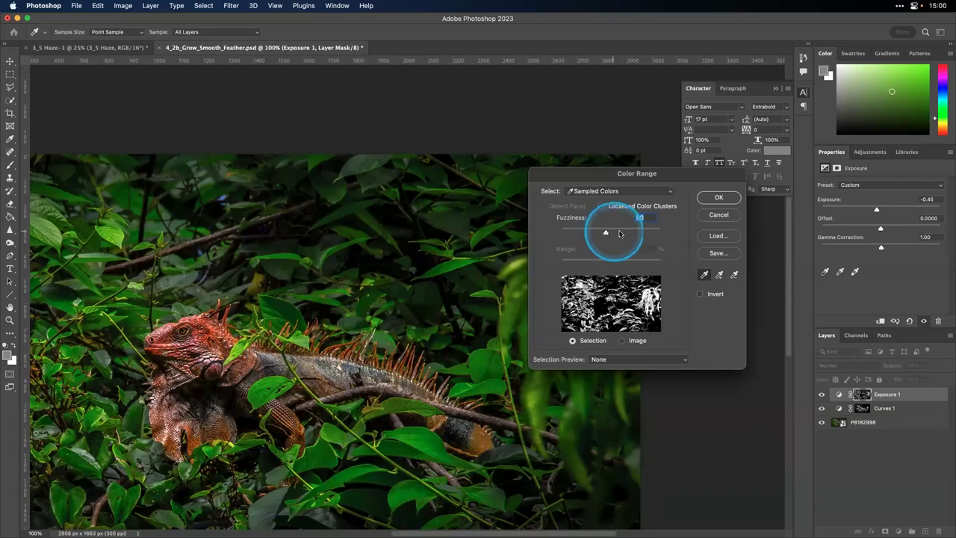
{"action": "left_click", "coordinate": [709, 198]}
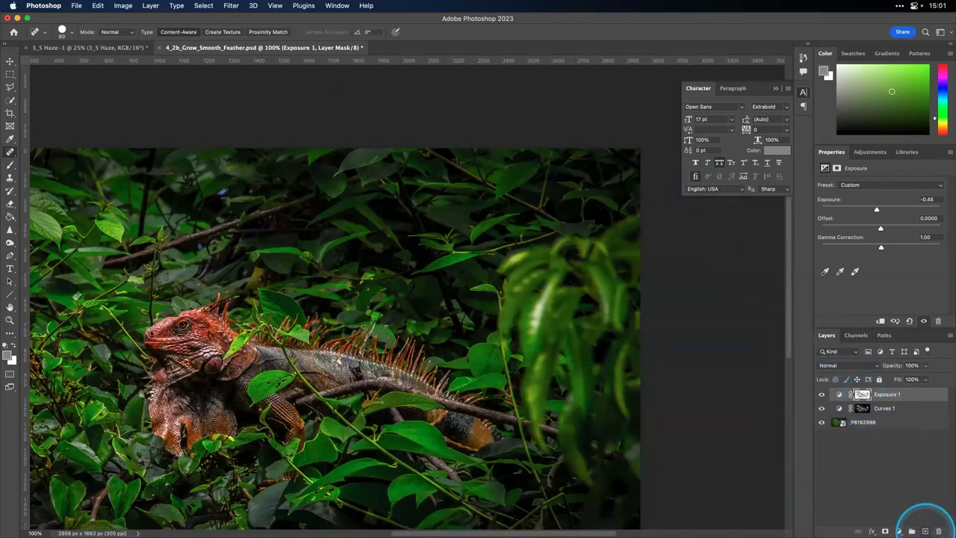
On the P8182998 photo layer, make a Color Range foliage selection at Fuzziness 90
{"action": "left_click", "coordinate": [865, 423]}
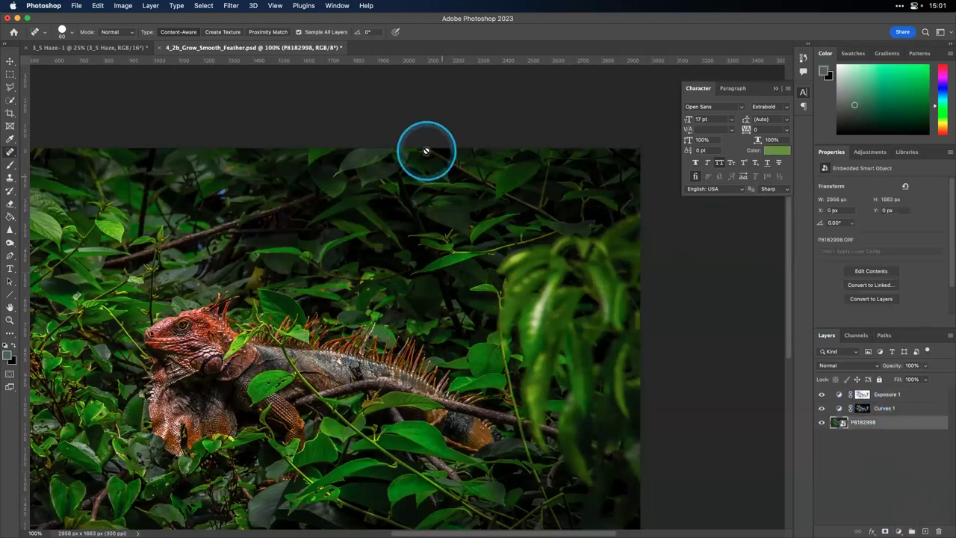
{"action": "left_click", "coordinate": [208, 6]}
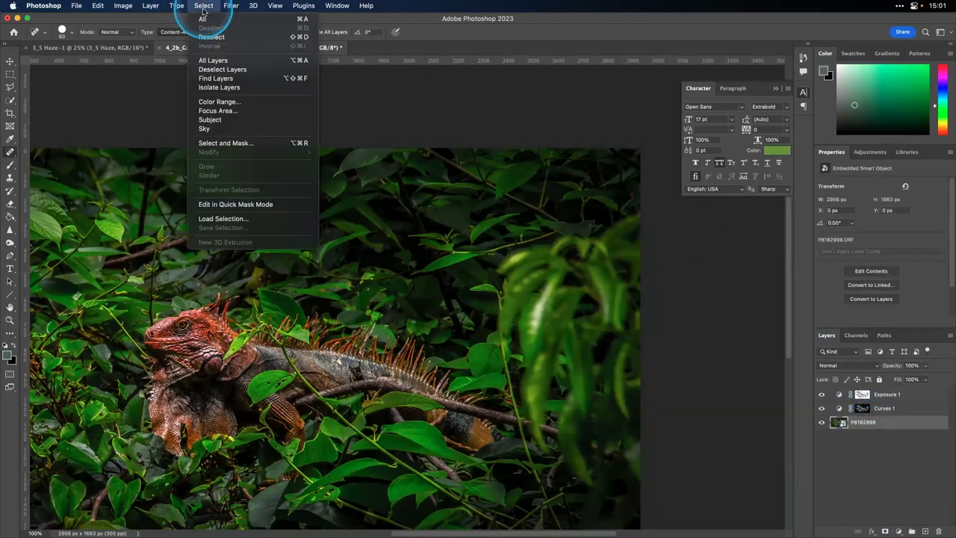
{"action": "left_click", "coordinate": [235, 100]}
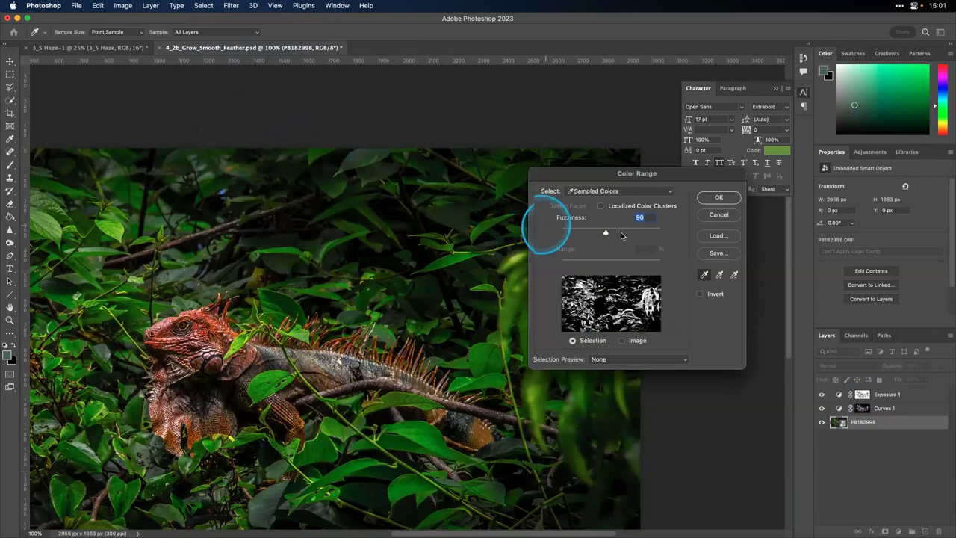
{"action": "left_click", "coordinate": [709, 201]}
Add a Vibrance layer for the foliage at Vibrance −71 and Saturation −20
{"action": "left_click", "coordinate": [873, 152]}
{"action": "left_click", "coordinate": [890, 175]}
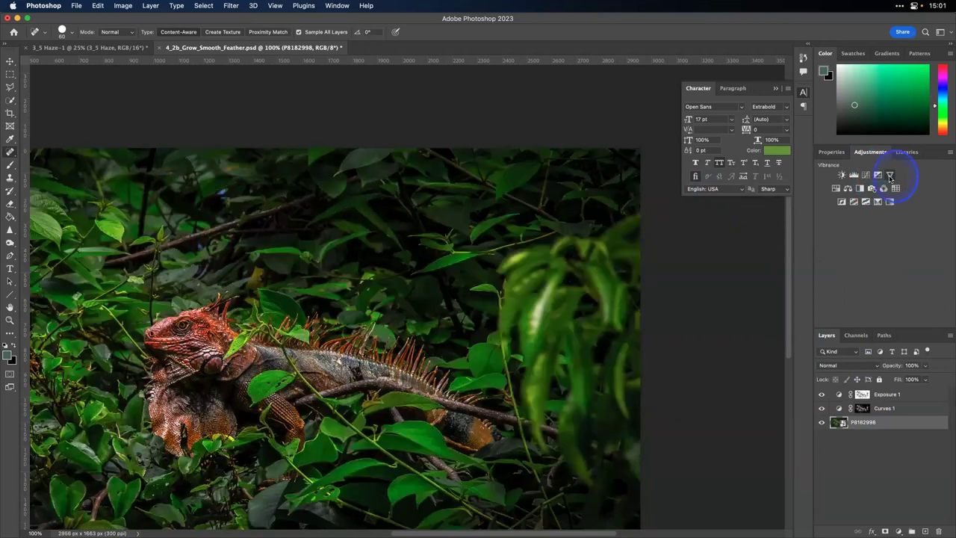
{"action": "left_click_drag", "start_coordinate": [882, 196], "coordinate": [867, 196]}
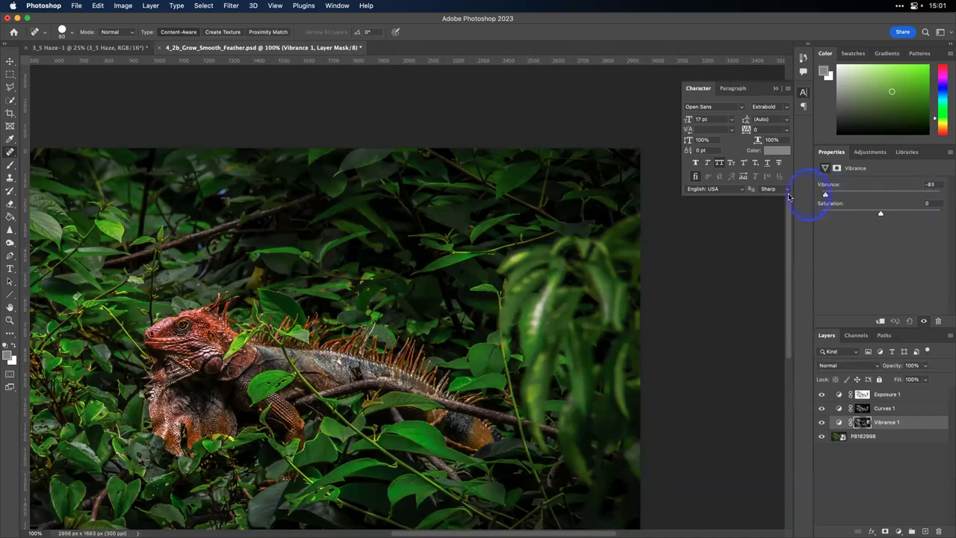
{"action": "left_click_drag", "start_coordinate": [878, 197], "coordinate": [871, 215]}
Reload the foliage selection and add an Exposure 2 layer darkened to −0.34
{"action": "left_click", "coordinate": [204, 5]}
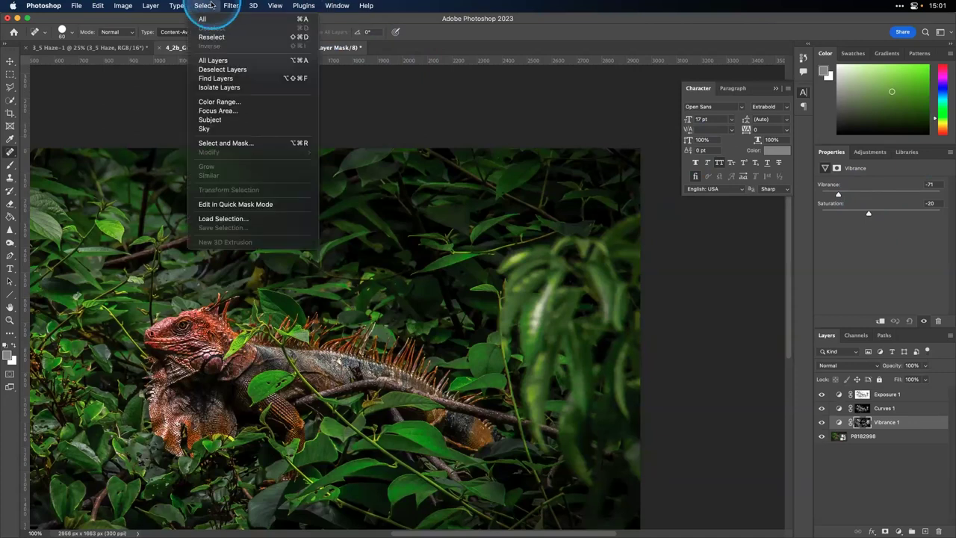
{"action": "left_click", "coordinate": [213, 37]}
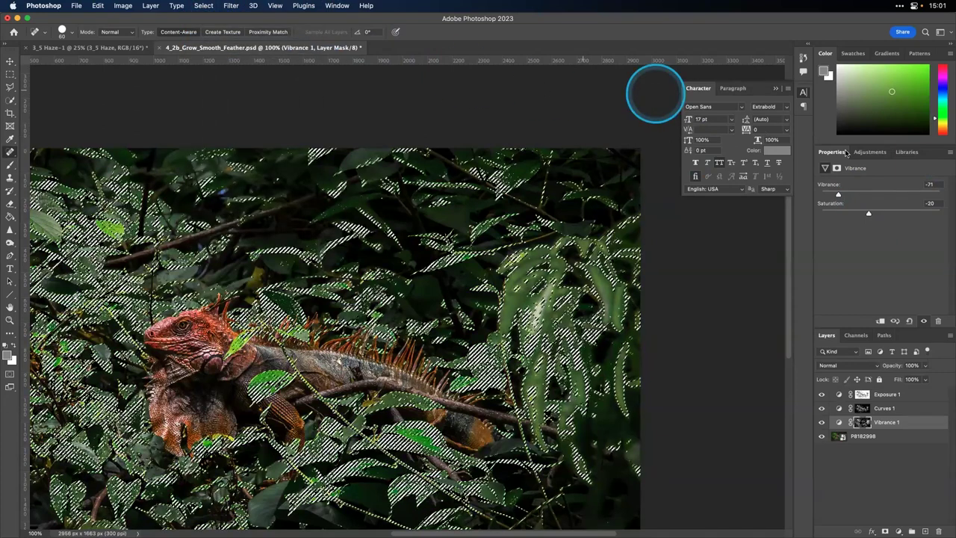
{"action": "left_click", "coordinate": [870, 152]}
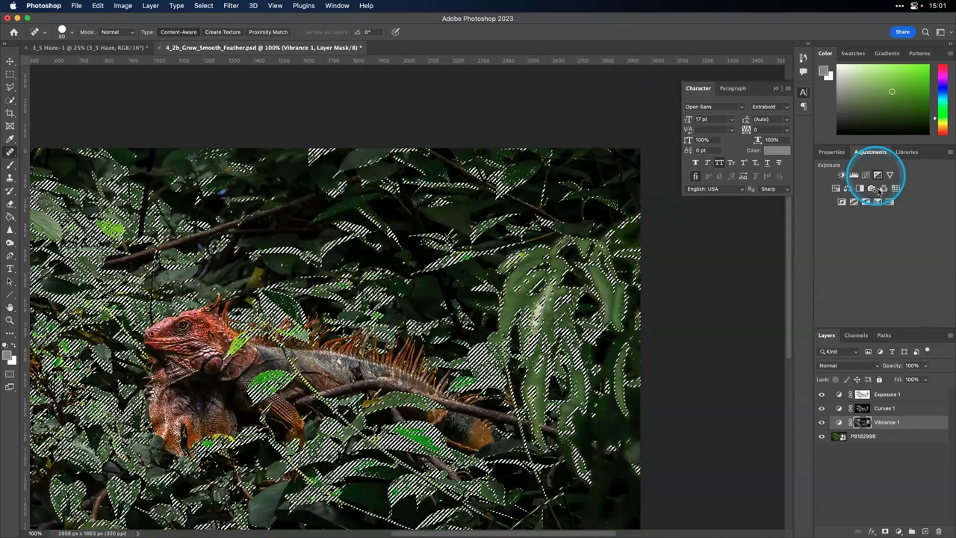
{"action": "left_click", "coordinate": [880, 192]}
{"action": "mouse_move", "coordinate": [880, 211]}
{"action": "left_mouse_down"}
{"action": "mouse_move", "coordinate": [867, 212]}
{"action": "mouse_move", "coordinate": [879, 213]}
{"action": "left_mouse_up"}
{"action": "left_click", "coordinate": [881, 247]}
{"action": "key", "text": "super+0"}
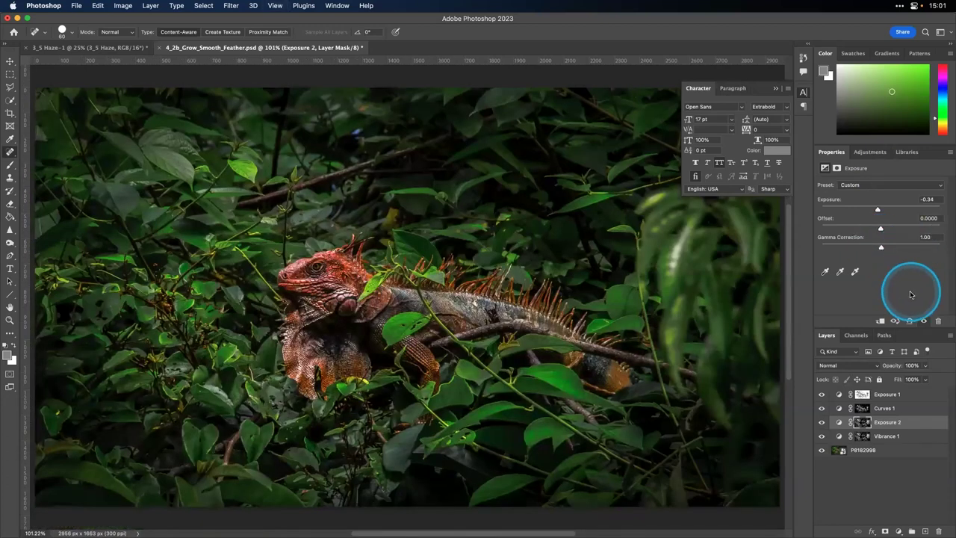
{"action": "left_click", "coordinate": [919, 396]}
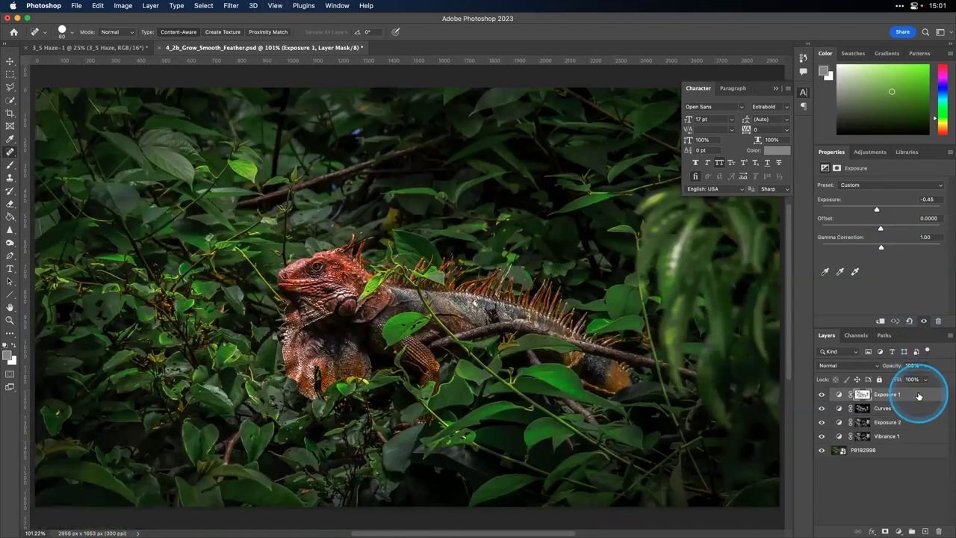
Create Layer 1 and stamp all visible adjustments into it with Merge Visible
{"action": "left_click", "coordinate": [151, 6]}
{"action": "mouse_move", "coordinate": [157, 19]}
{"action": "left_click", "coordinate": [307, 18]}
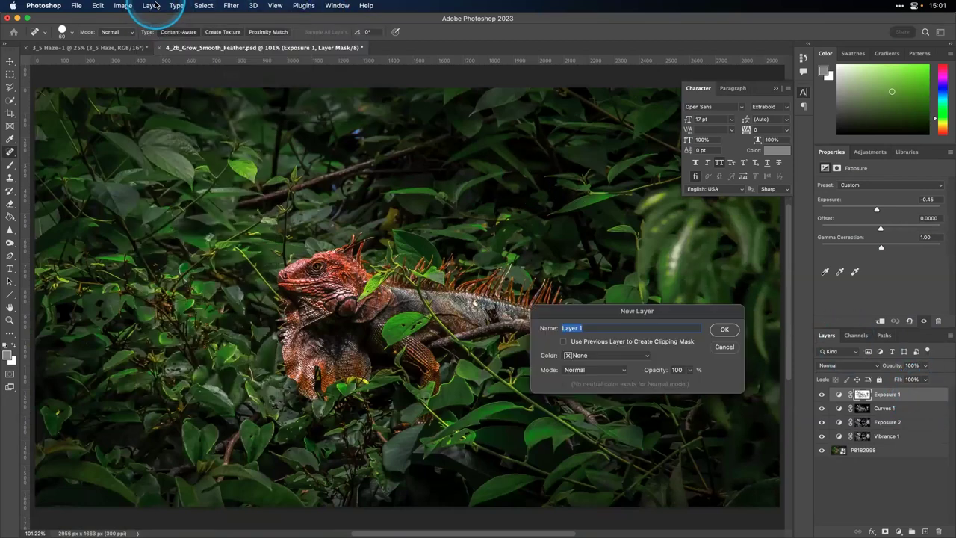
{"action": "key", "text": "Return"}
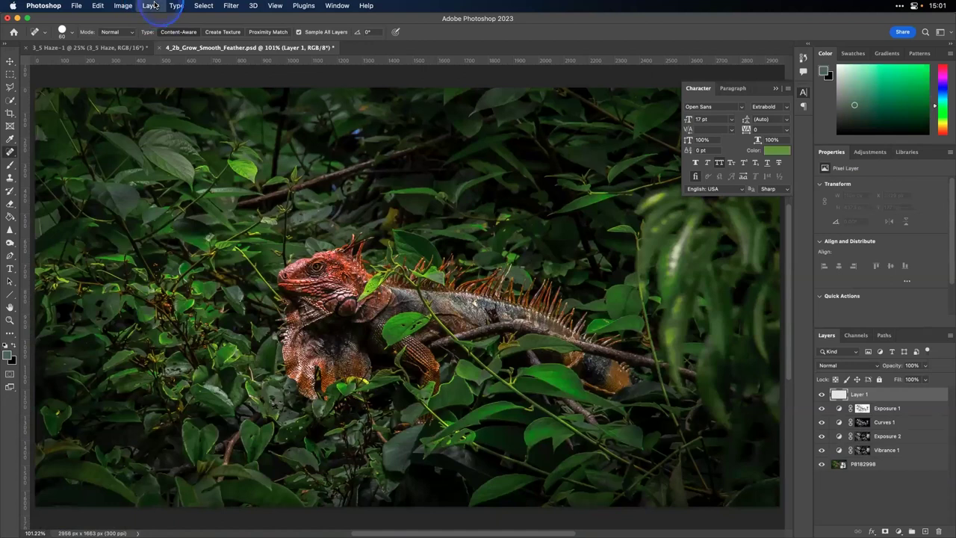
{"action": "left_click", "coordinate": [151, 5]}
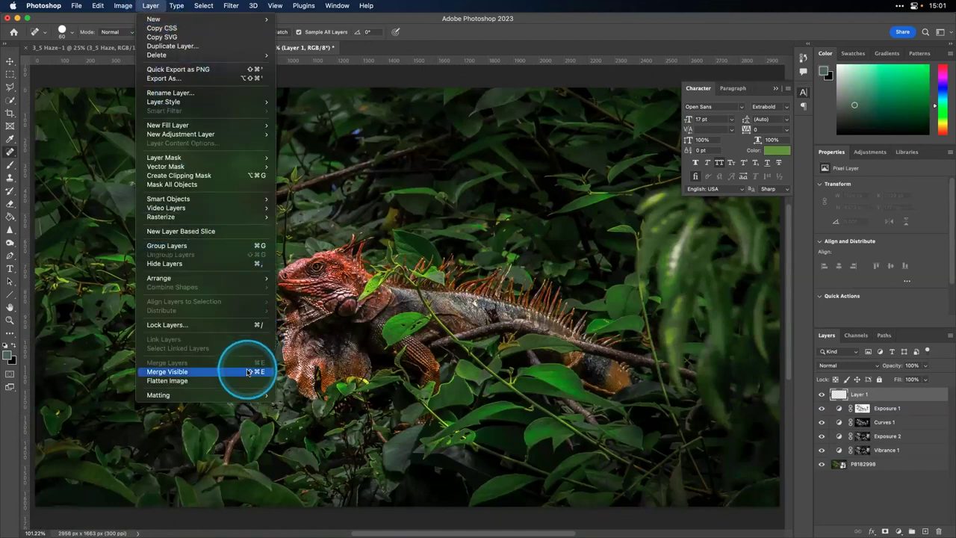
{"action": "left_click", "coordinate": [248, 372]}
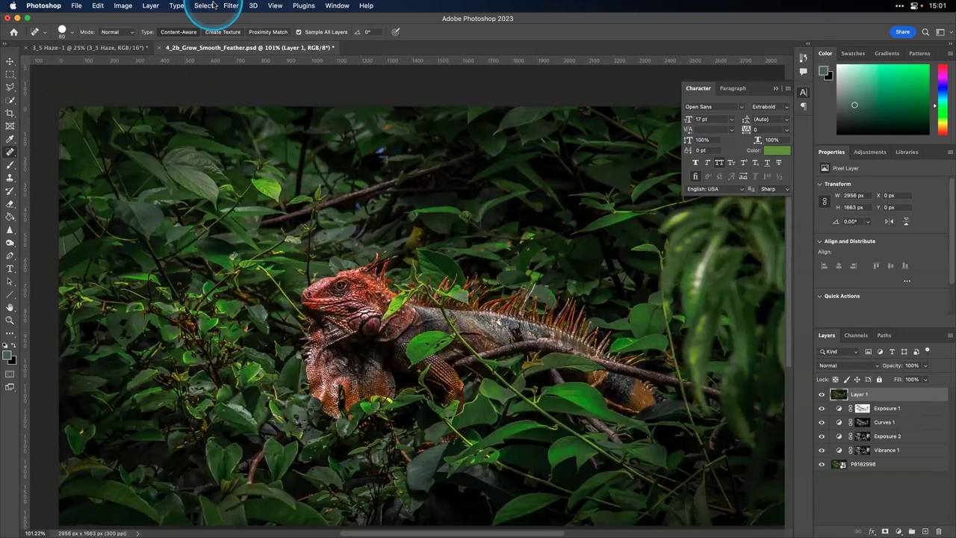
Convert Layer 1 for Smart Filters and launch Radiant Photo on it
{"action": "left_click", "coordinate": [231, 5]}
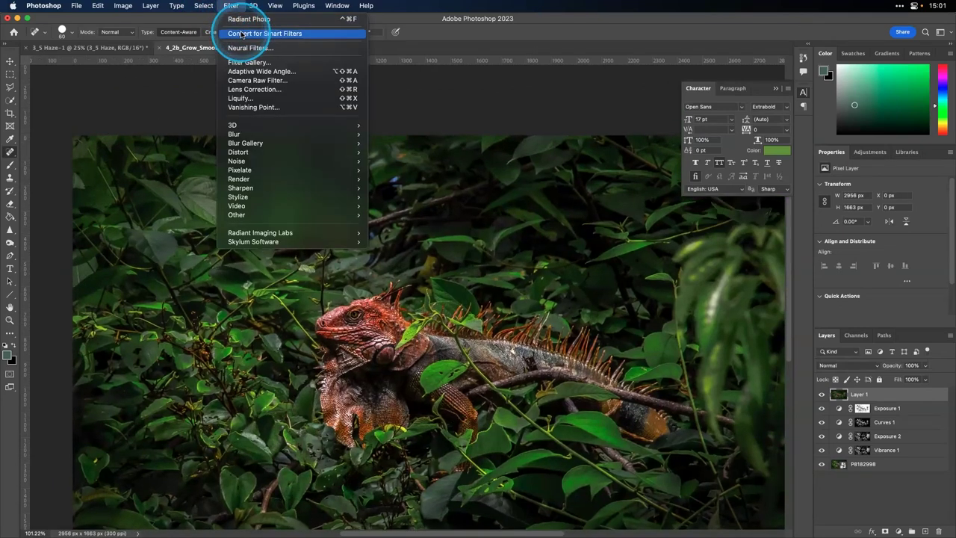
{"action": "left_click", "coordinate": [241, 33]}
{"action": "key", "text": "Return"}
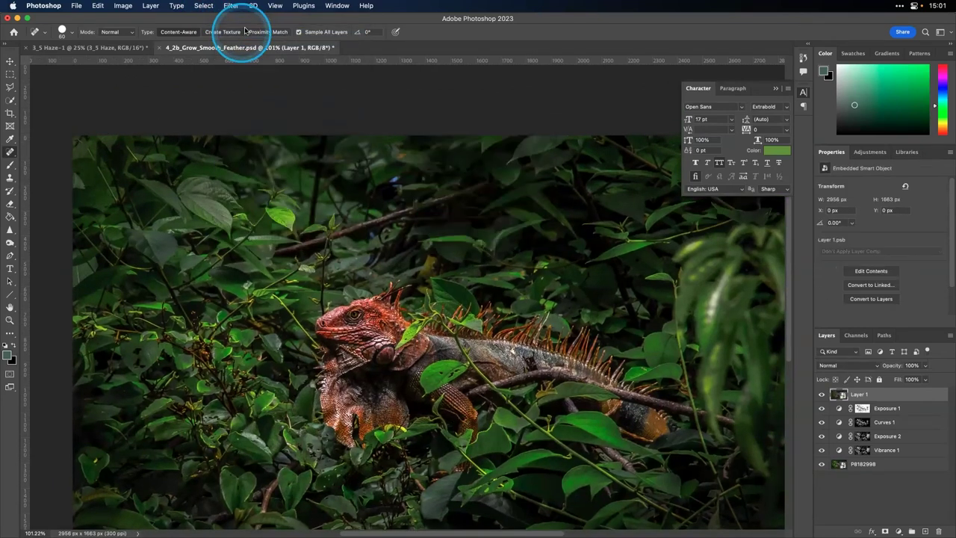
{"action": "left_click", "coordinate": [232, 6]}
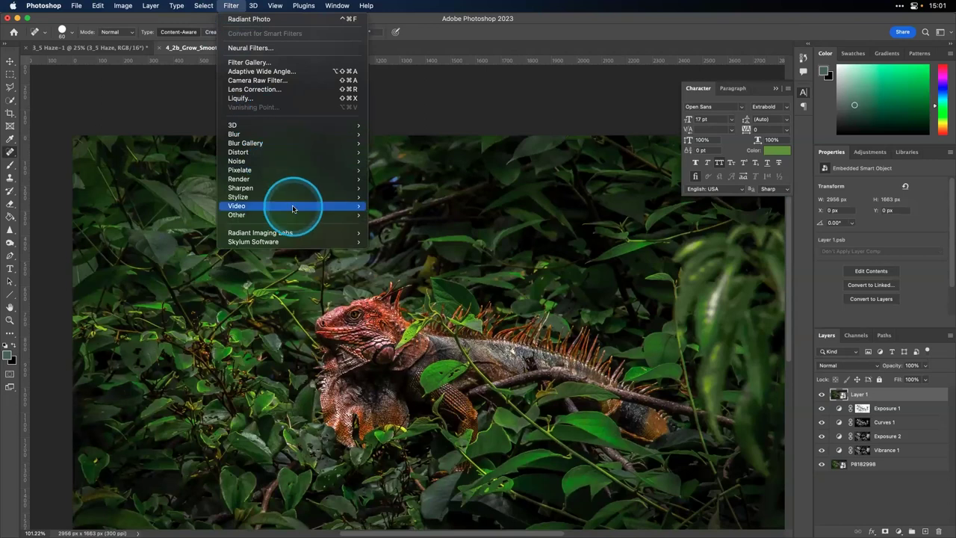
{"action": "mouse_move", "coordinate": [299, 233]}
{"action": "left_click", "coordinate": [397, 233]}
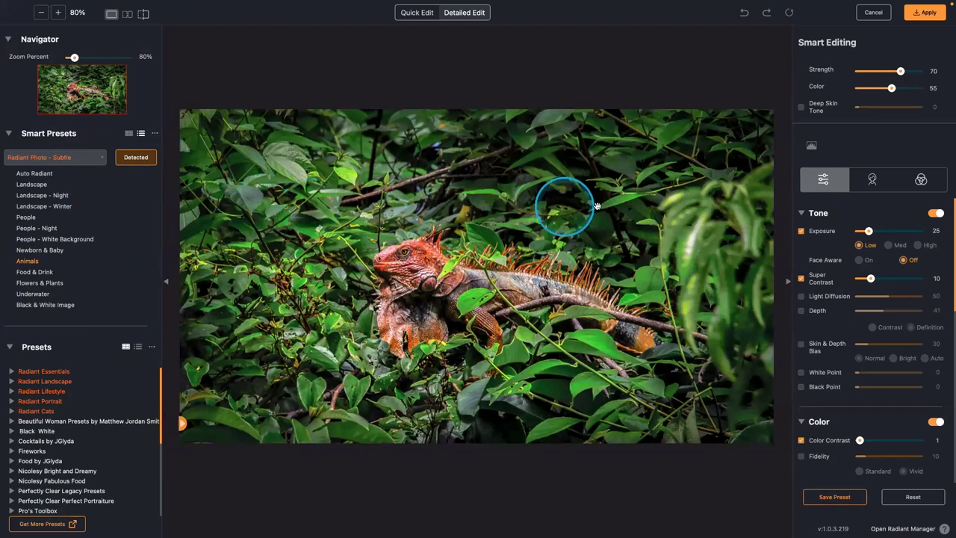
Set exposure boost to 15, raise Super Contrast and Light Diffusion to 89, lower Strength, comparing results
{"action": "left_click_drag", "start_coordinate": [868, 231], "coordinate": [864, 231]}
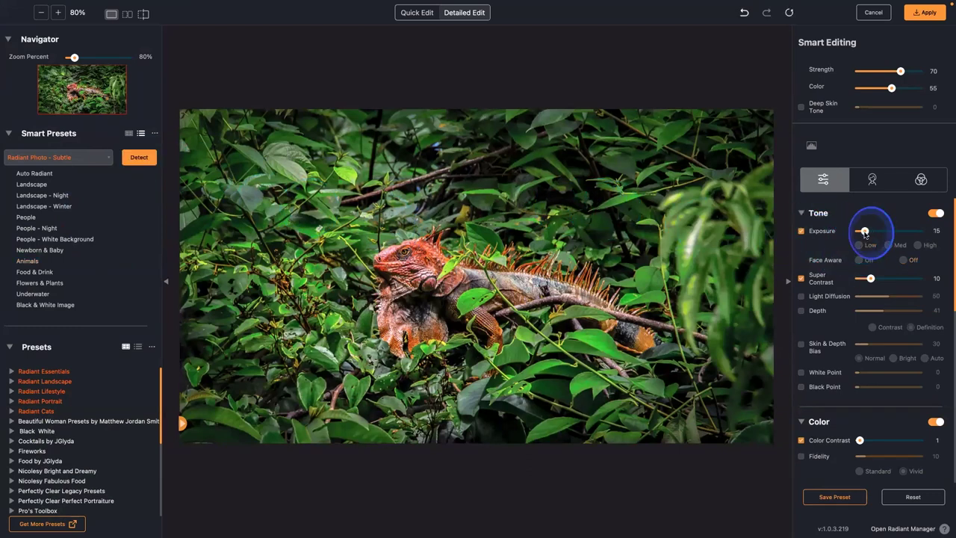
{"action": "mouse_move", "coordinate": [871, 278]}
{"action": "left_mouse_down"}
{"action": "mouse_move", "coordinate": [905, 280]}
{"action": "mouse_move", "coordinate": [890, 282]}
{"action": "left_mouse_up"}
{"action": "left_click_drag", "start_coordinate": [889, 282], "coordinate": [912, 299]}
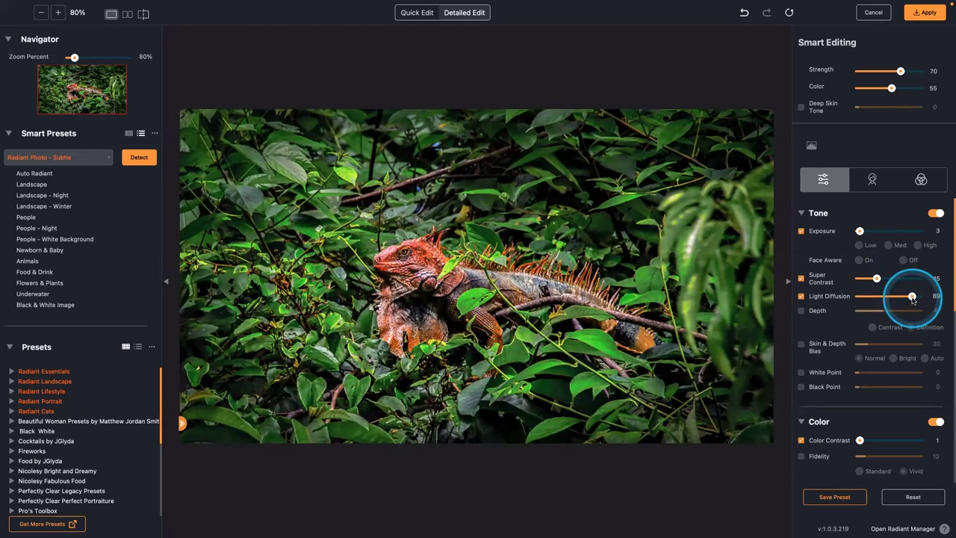
{"action": "mouse_move", "coordinate": [890, 78]}
{"action": "left_mouse_down"}
{"action": "mouse_move", "coordinate": [859, 73]}
{"action": "mouse_move", "coordinate": [884, 89]}
{"action": "left_mouse_up"}
{"action": "left_click", "coordinate": [619, 137]}
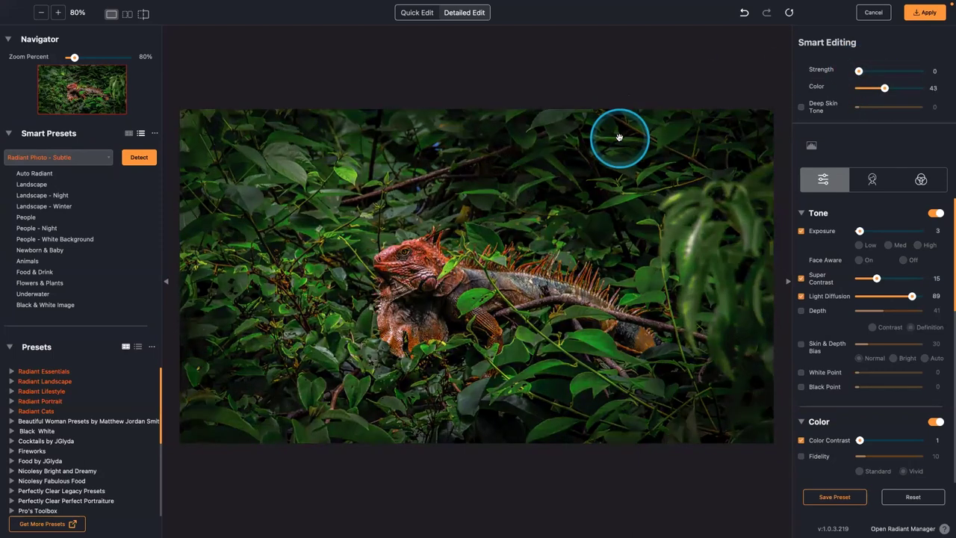
{"action": "left_click", "coordinate": [618, 137]}
{"action": "left_click", "coordinate": [617, 138]}
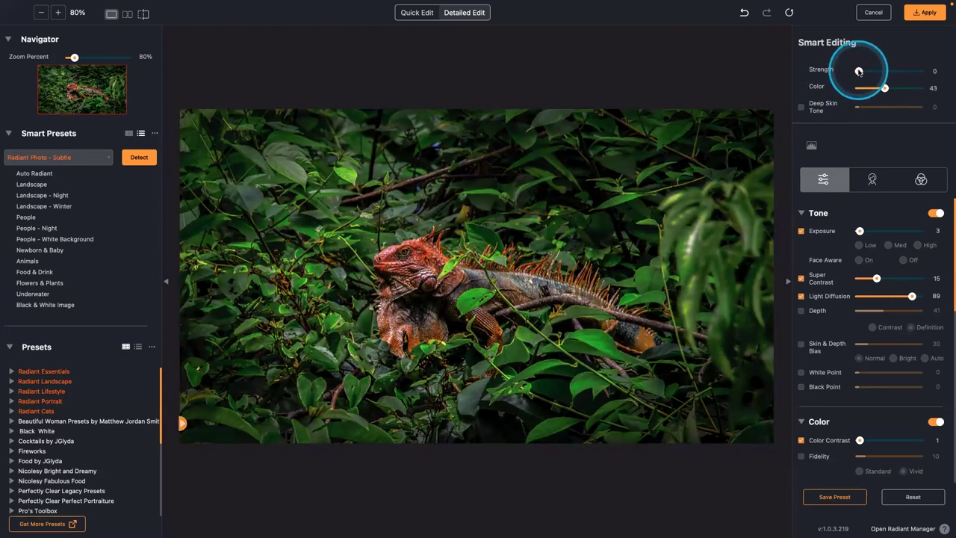
{"action": "left_click", "coordinate": [518, 142]}
{"action": "left_click", "coordinate": [518, 142]}
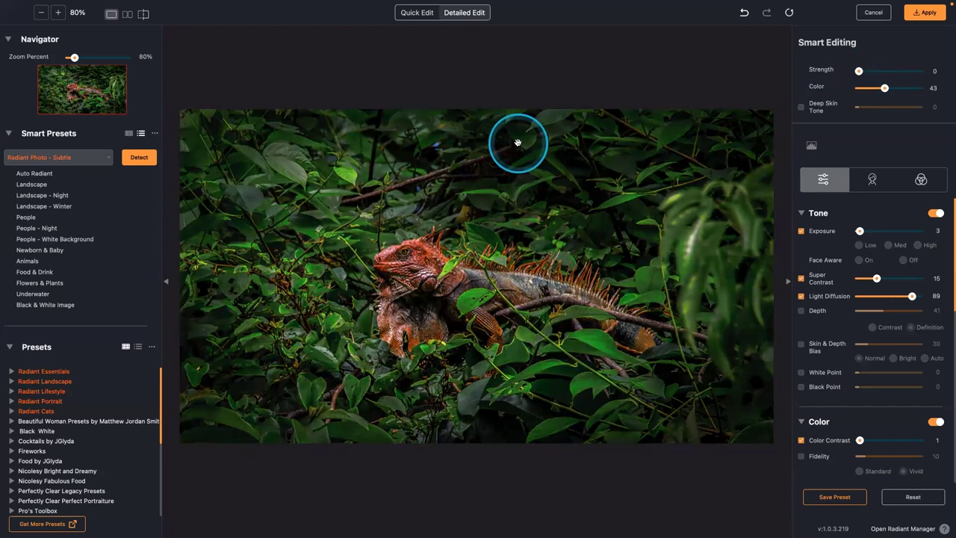
{"action": "left_click", "coordinate": [518, 142]}
{"action": "left_click", "coordinate": [518, 142]}
Raise Light Diffusion to 93 and enable Depth at about 83
{"action": "mouse_move", "coordinate": [913, 296]}
{"action": "left_mouse_down"}
{"action": "mouse_move", "coordinate": [880, 279]}
{"action": "mouse_move", "coordinate": [903, 280]}
{"action": "left_mouse_up"}
{"action": "left_click", "coordinate": [641, 230]}
{"action": "left_click", "coordinate": [641, 230]}
{"action": "left_click", "coordinate": [641, 230]}
{"action": "scroll", "coordinate": [852, 344], "scroll_direction": "down", "scroll_amount": 1}
{"action": "left_click", "coordinate": [803, 300]}
{"action": "left_click", "coordinate": [908, 299]}
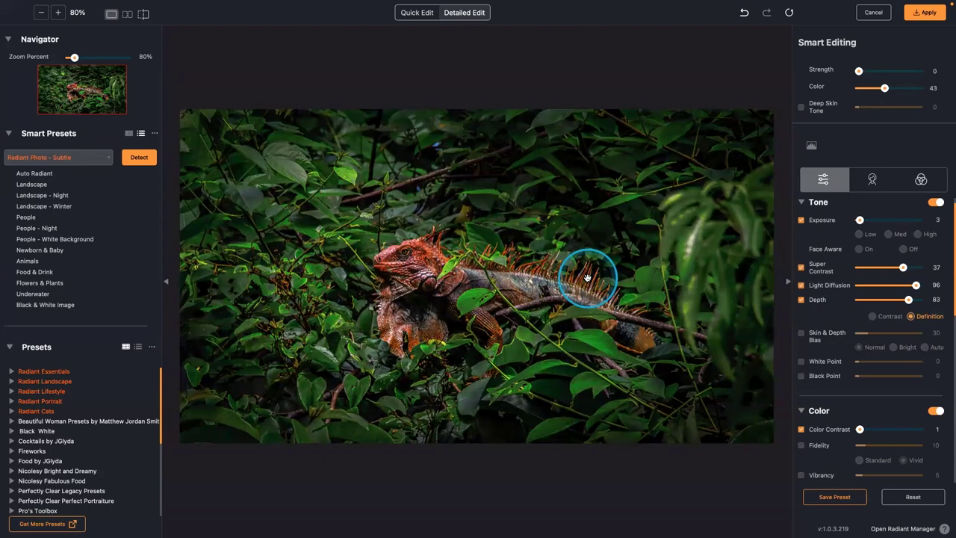
Enable colour Fidelity in Standard mode and ease its strength down to 33
{"action": "scroll", "coordinate": [854, 364], "scroll_direction": "down", "scroll_amount": 3}
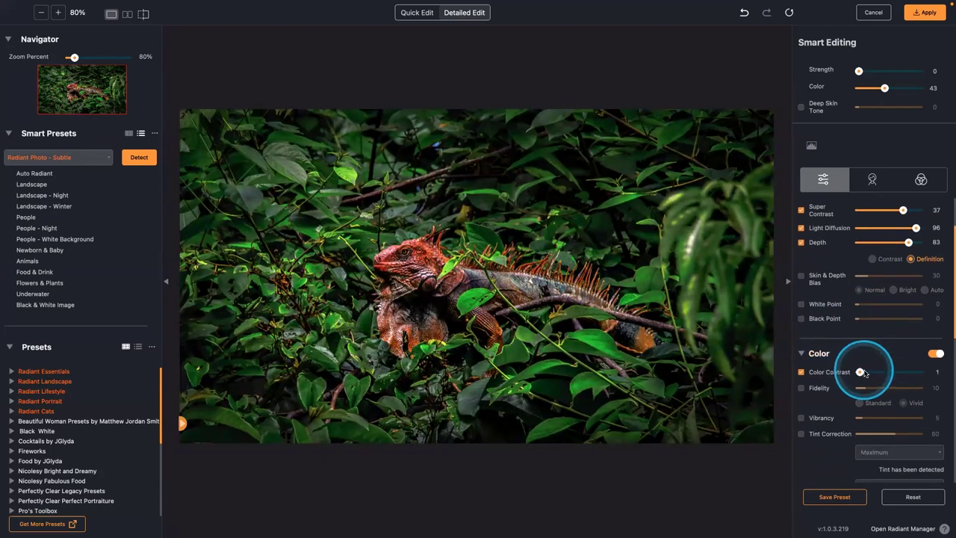
{"action": "left_click", "coordinate": [801, 389]}
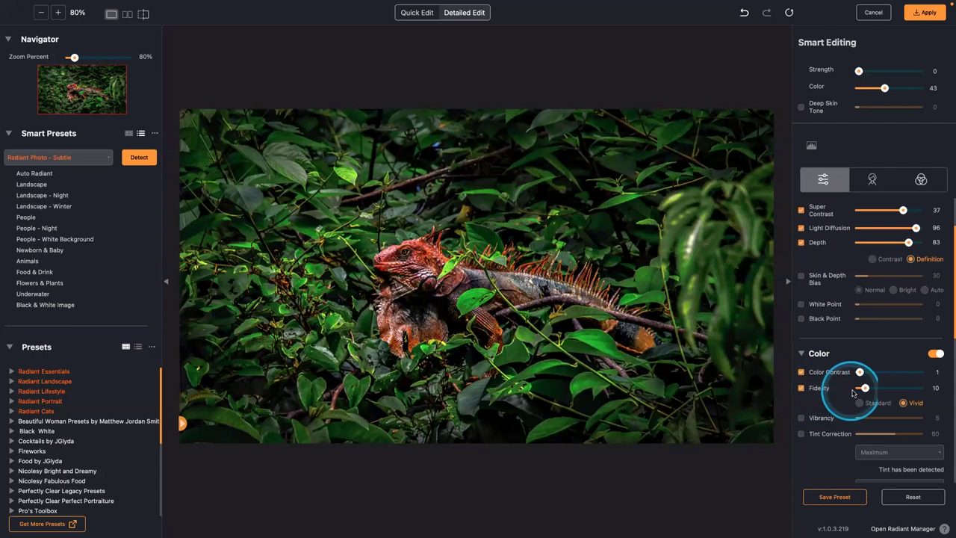
{"action": "left_click", "coordinate": [886, 389]}
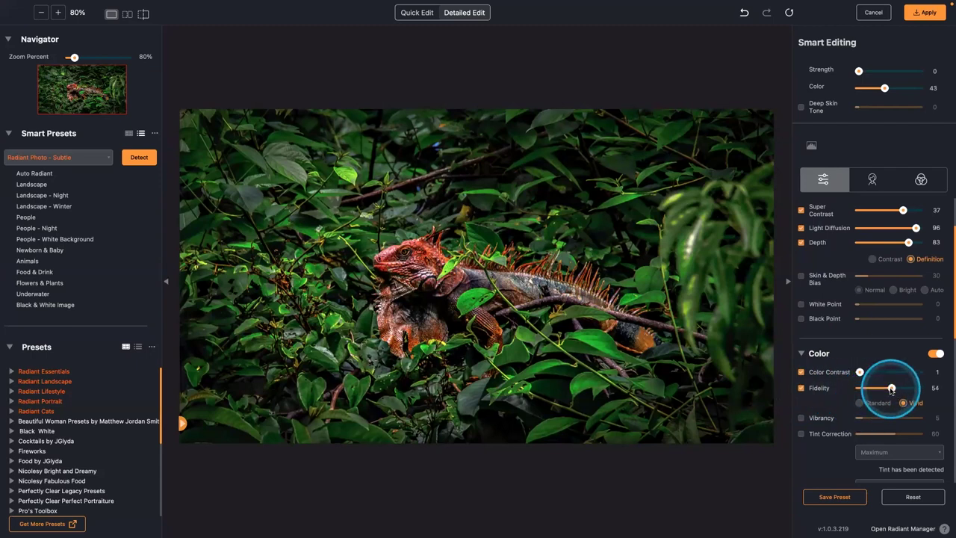
{"action": "left_click", "coordinate": [861, 405]}
{"action": "left_click_drag", "start_coordinate": [892, 389], "coordinate": [881, 389]}
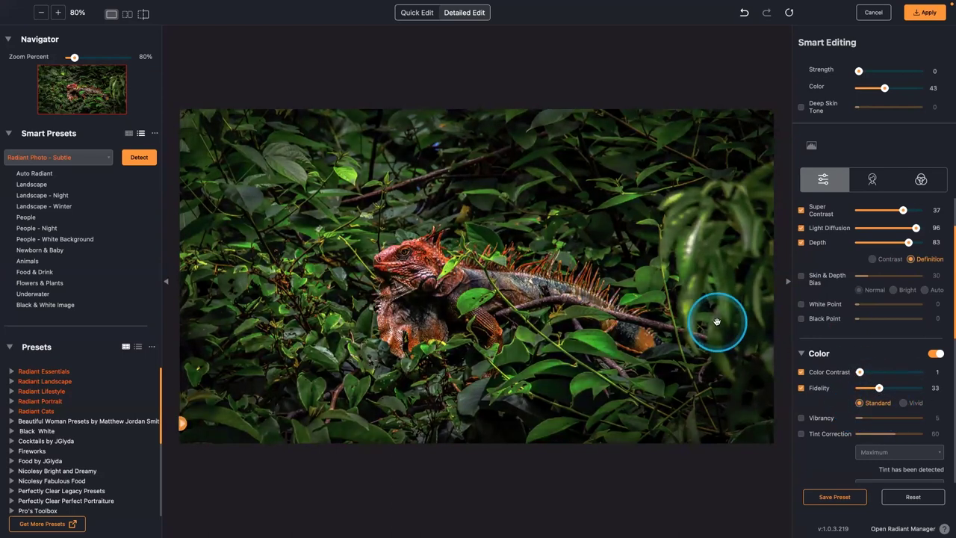
Turn on the Graduated Filter with Shape 12, Size 135, Feather 100 and Rotation 14°
{"action": "scroll", "coordinate": [820, 345], "scroll_direction": "down", "scroll_amount": 6}
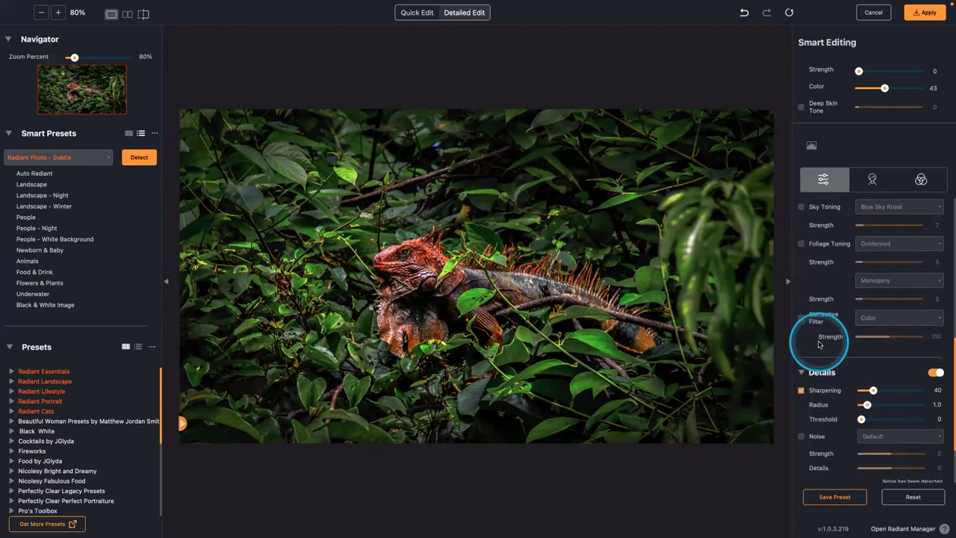
{"action": "scroll", "coordinate": [838, 374], "scroll_direction": "down", "scroll_amount": 3}
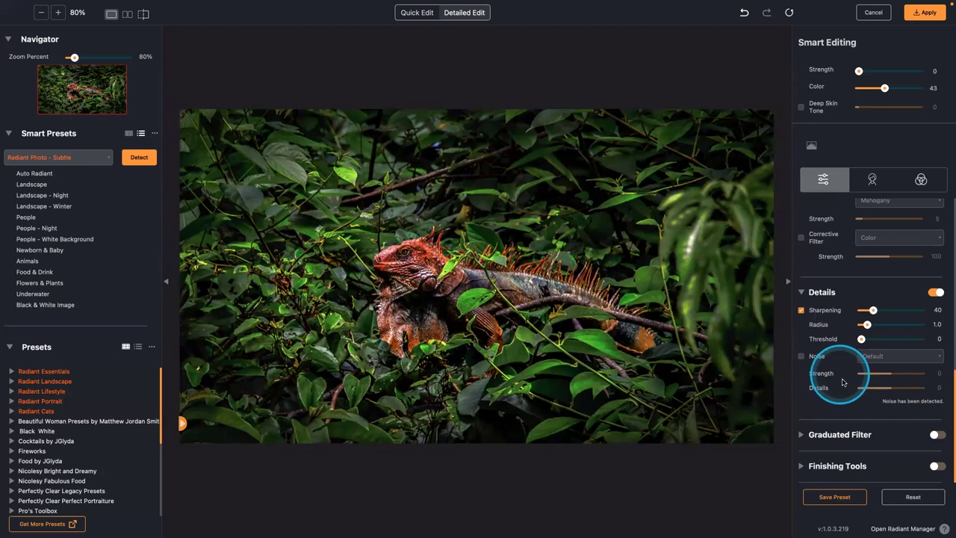
{"action": "left_click", "coordinate": [802, 434]}
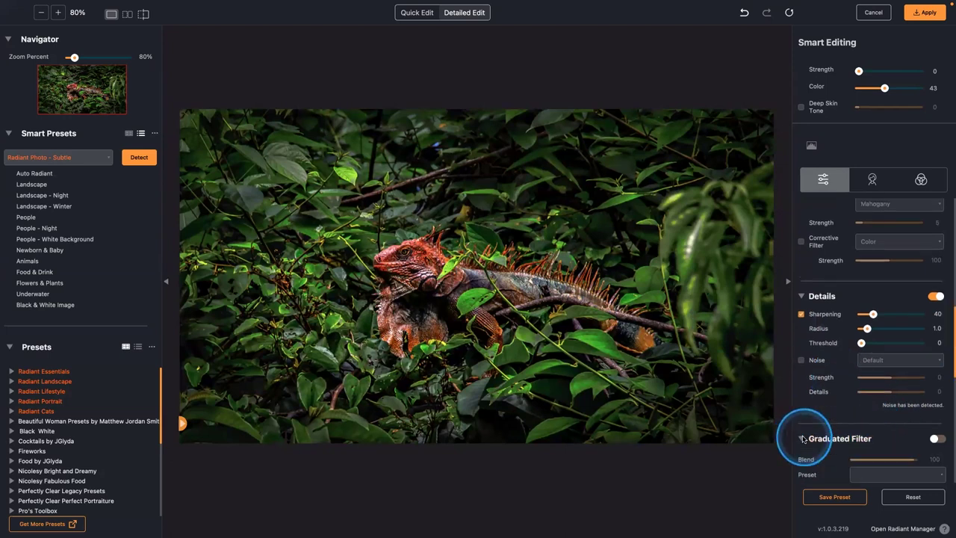
{"action": "left_click", "coordinate": [872, 441]}
{"action": "scroll", "coordinate": [872, 443], "scroll_direction": "down", "scroll_amount": 3}
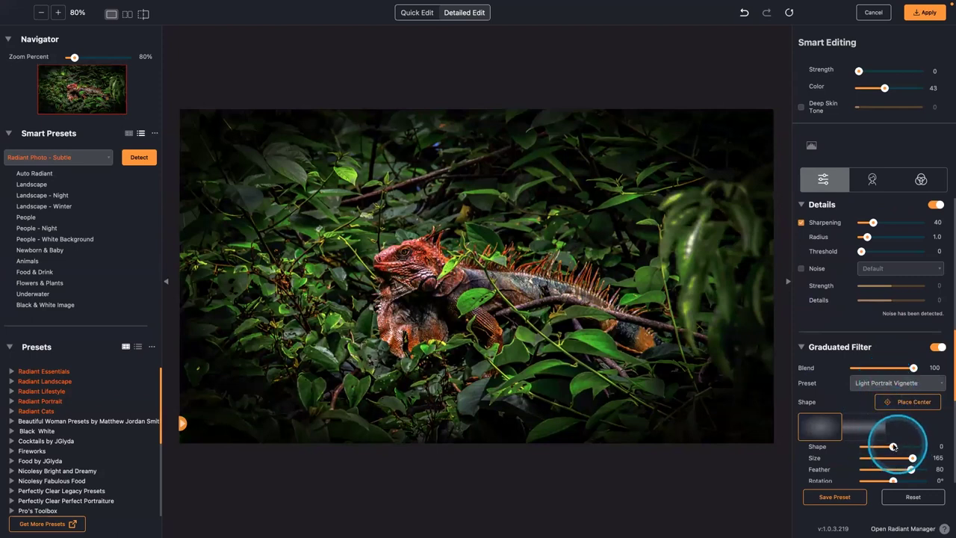
{"action": "left_click_drag", "start_coordinate": [893, 446], "coordinate": [927, 470]}
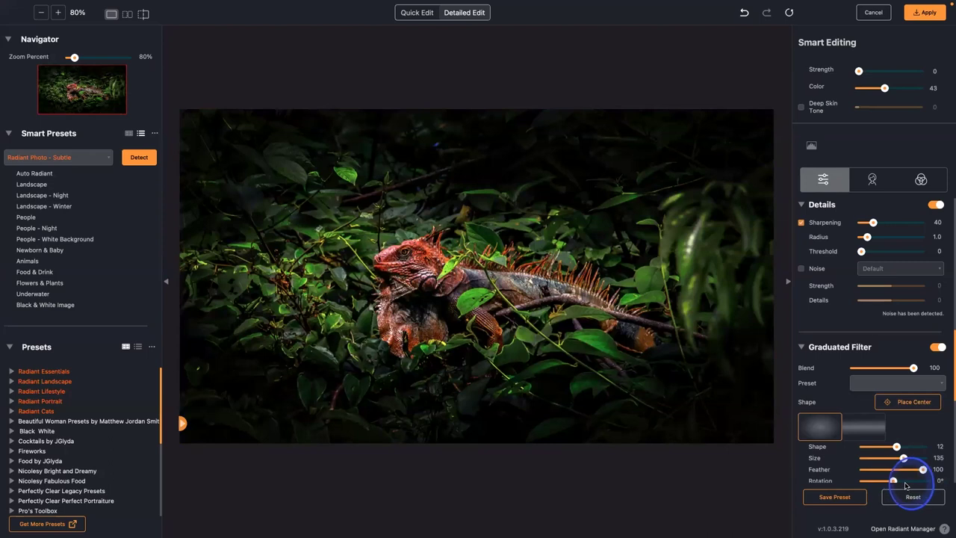
{"action": "left_click_drag", "start_coordinate": [893, 481], "coordinate": [892, 455]}
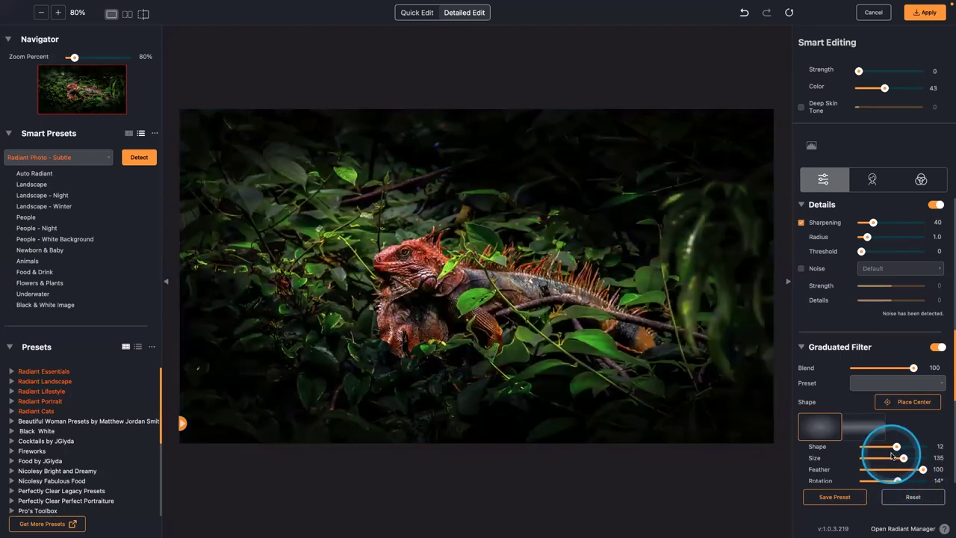
{"action": "scroll", "coordinate": [891, 455], "scroll_direction": "down", "scroll_amount": 5}
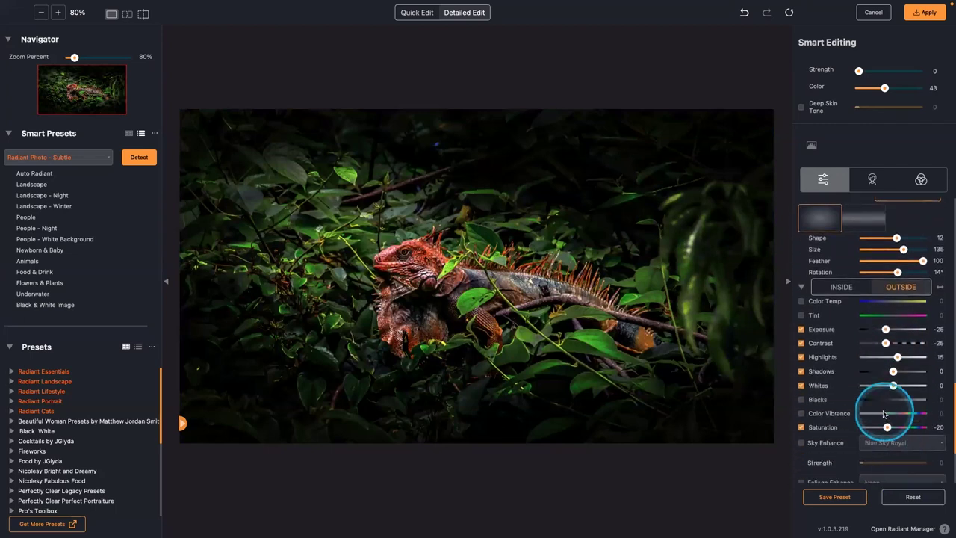
Set the vignette's outside Exposure -12, Highlights -55, Shadows -12, Vibrance -8 and Saturation -50
{"action": "scroll", "coordinate": [888, 351], "scroll_direction": "up", "scroll_amount": 1}
{"action": "scroll", "coordinate": [887, 341], "scroll_direction": "up", "scroll_amount": 2}
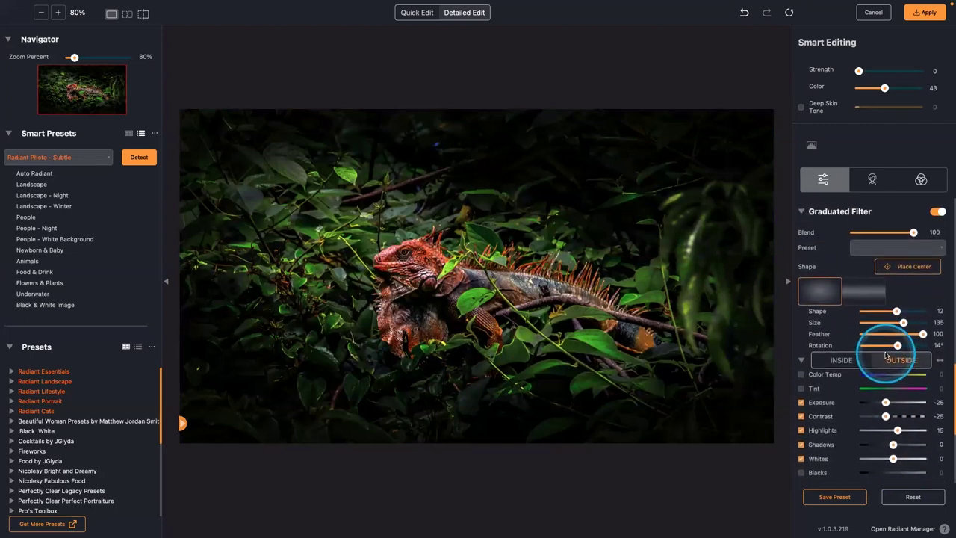
{"action": "scroll", "coordinate": [887, 366], "scroll_direction": "down", "scroll_amount": 2}
{"action": "left_click_drag", "start_coordinate": [888, 384], "coordinate": [837, 415]}
{"action": "left_click_drag", "start_coordinate": [933, 416], "coordinate": [817, 412]}
{"action": "left_click", "coordinate": [865, 435]}
{"action": "scroll", "coordinate": [893, 463], "scroll_direction": "down", "scroll_amount": 1}
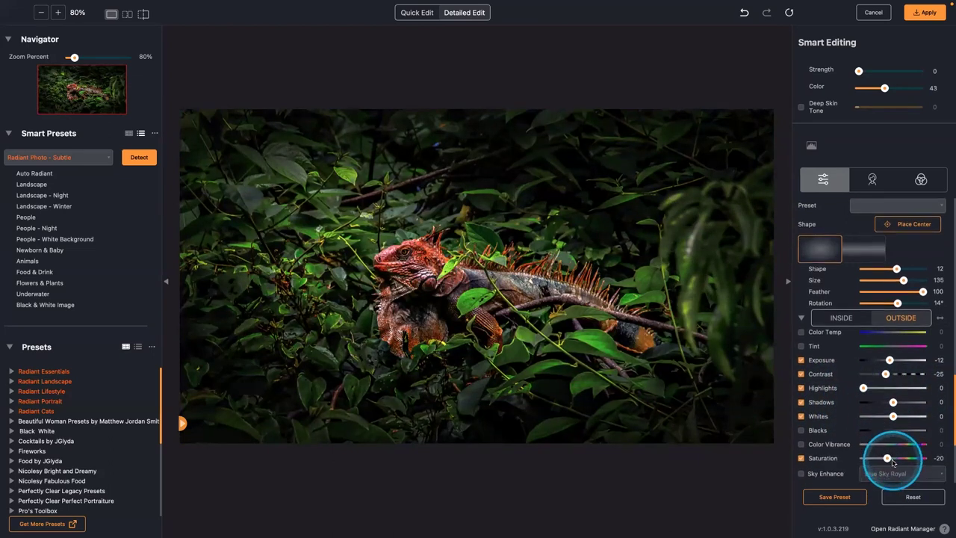
{"action": "left_click_drag", "start_coordinate": [890, 457], "coordinate": [884, 460]}
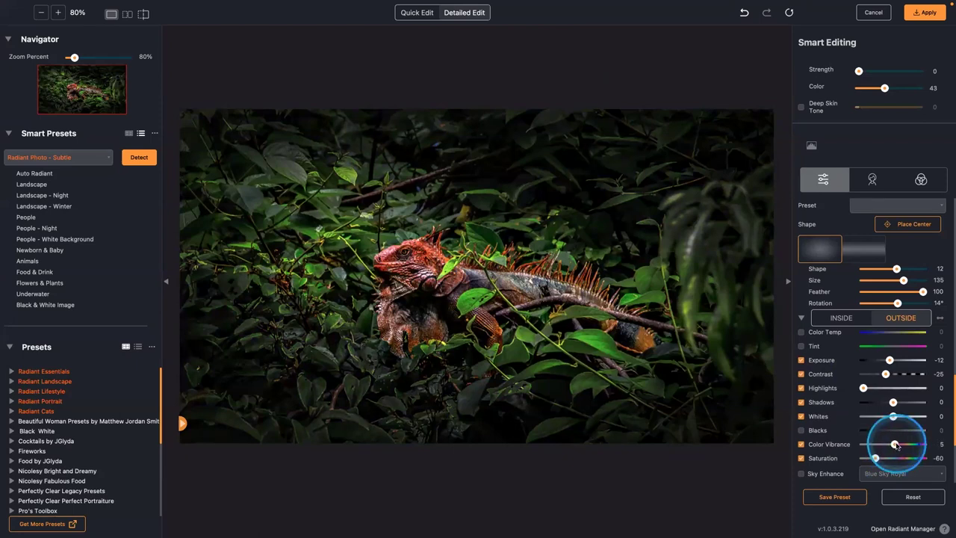
{"action": "left_click_drag", "start_coordinate": [875, 458], "coordinate": [878, 458]}
{"action": "left_click_drag", "start_coordinate": [897, 444], "coordinate": [893, 446]}
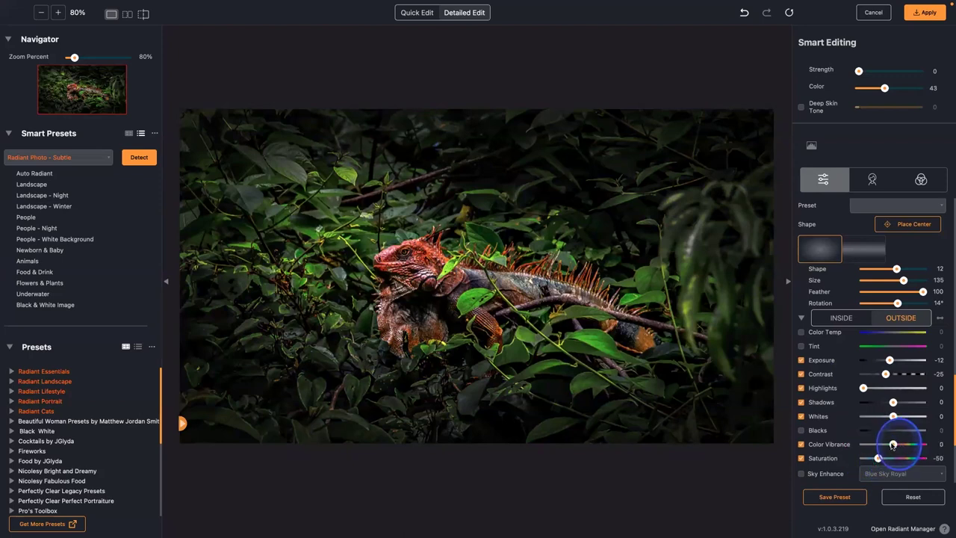
{"action": "left_click_drag", "start_coordinate": [864, 388], "coordinate": [890, 403]}
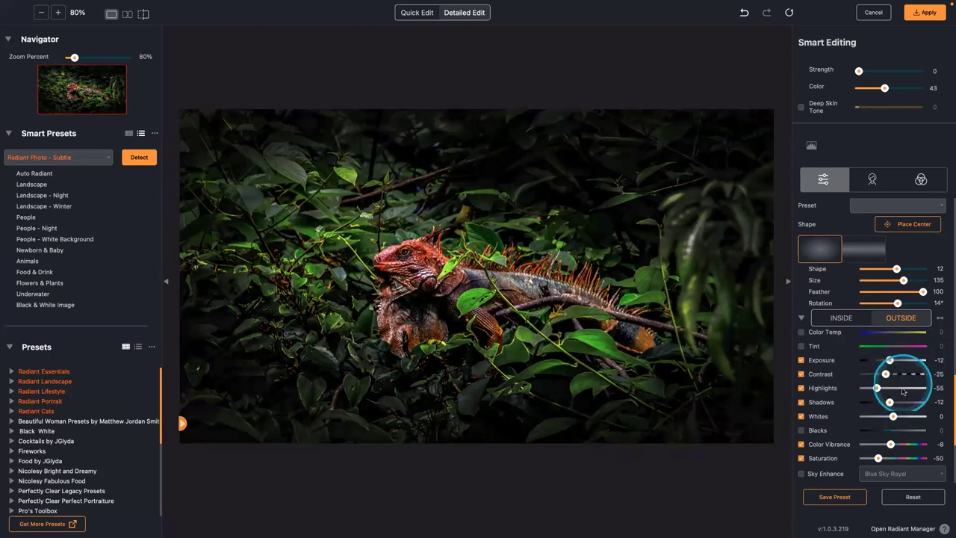
{"action": "scroll", "coordinate": [907, 413], "scroll_direction": "down", "scroll_amount": 4}
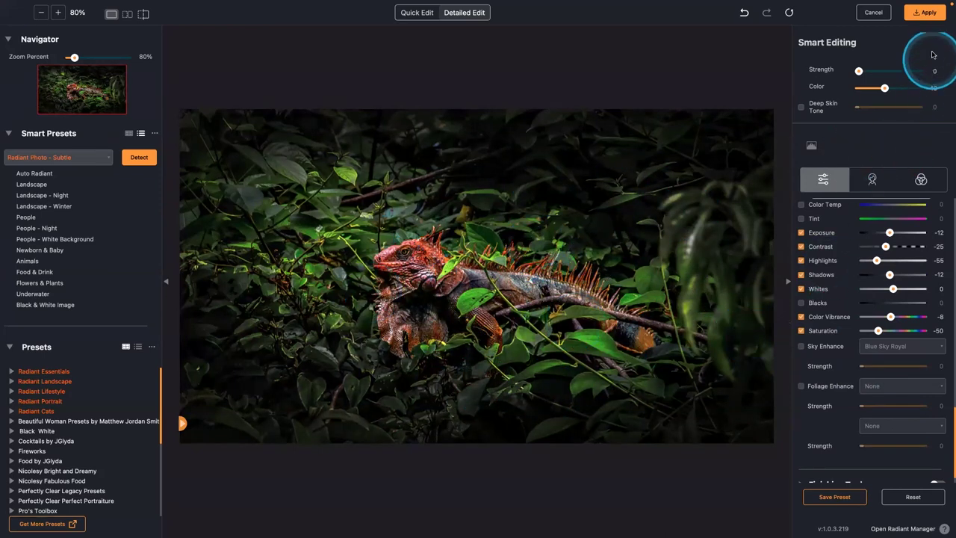
Apply Radiant Photo to Layer 1 and toggle layer visibility to compare against the original
{"action": "left_click", "coordinate": [925, 13]}
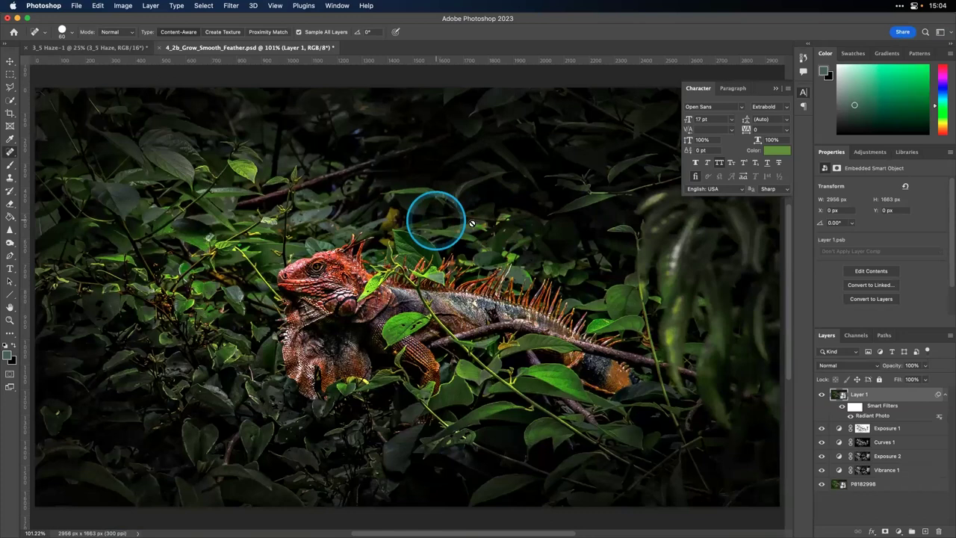
{"action": "left_click_drag", "start_coordinate": [822, 394], "coordinate": [827, 472]}
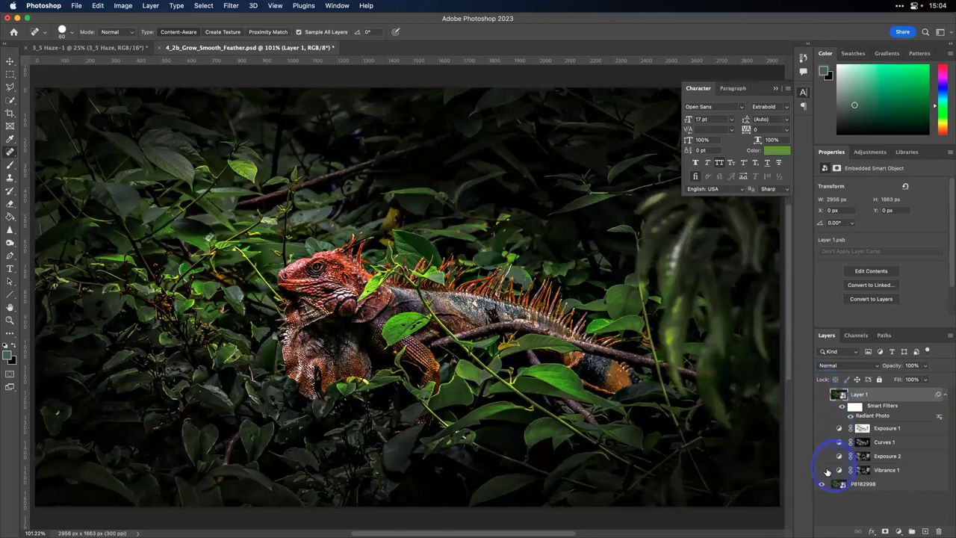
{"action": "left_click", "coordinate": [818, 479]}
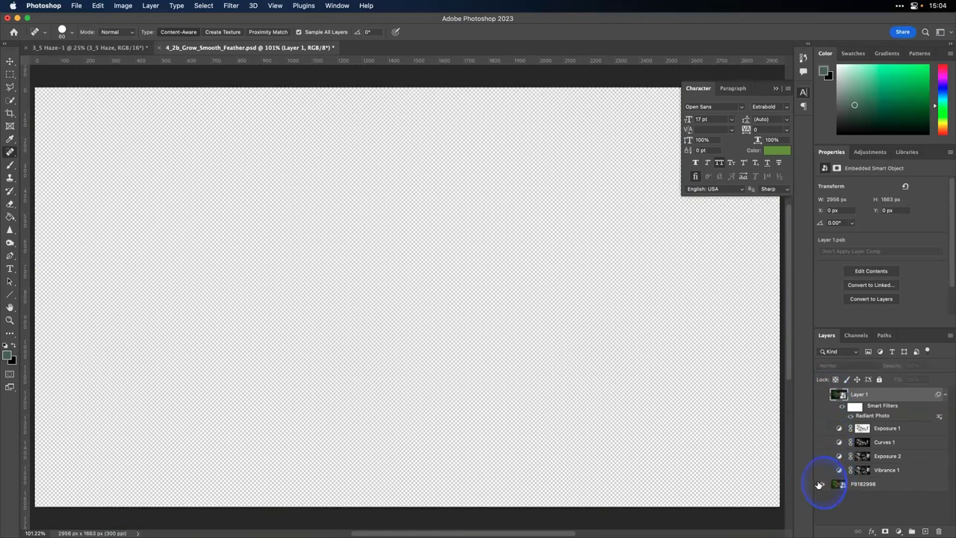
{"action": "left_click", "coordinate": [818, 484]}
{"action": "left_click", "coordinate": [822, 470]}
{"action": "left_click", "coordinate": [818, 390]}
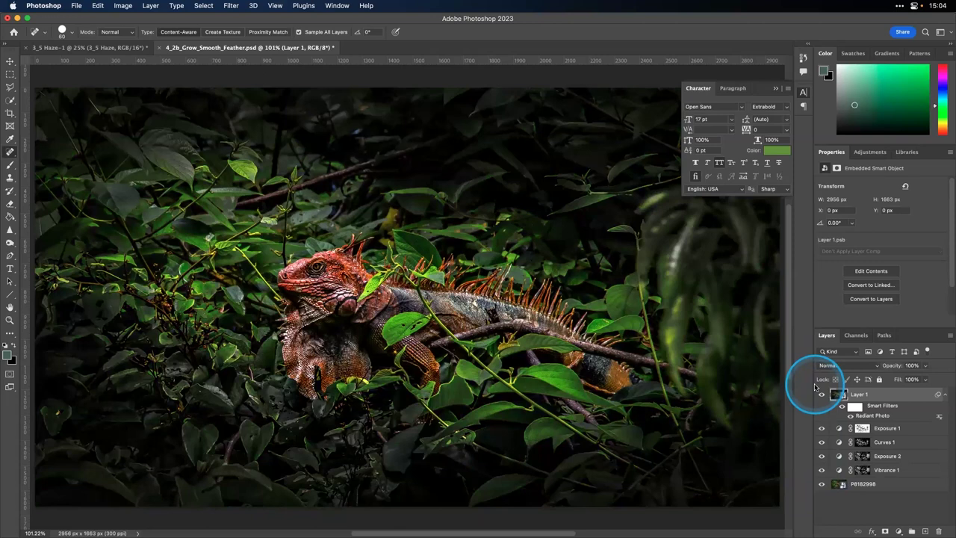
View the filtered iguana image at 100% magnification
{"action": "key", "text": "super+1"}
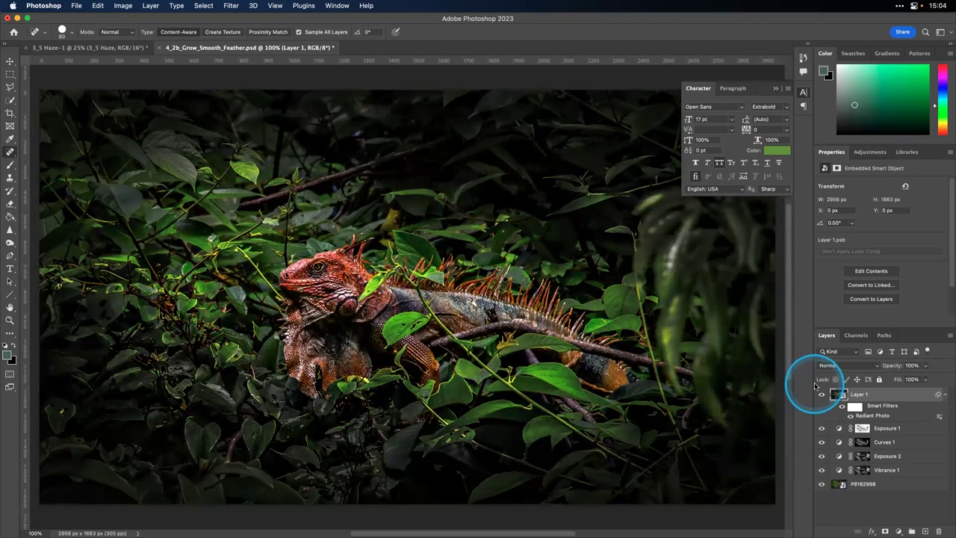
{"action": "scroll", "coordinate": [128, 277], "scroll_direction": "up", "scroll_amount": 2}
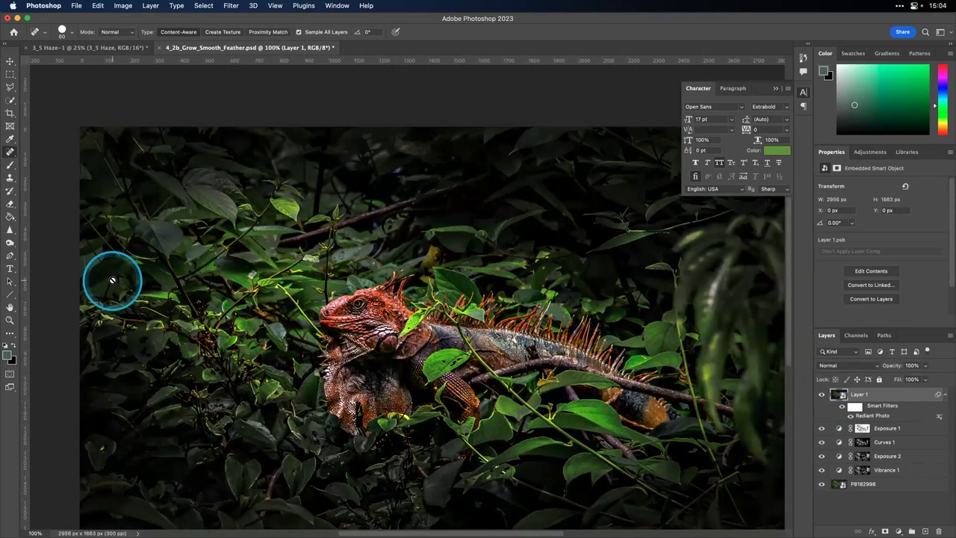
{"action": "scroll", "coordinate": [113, 280], "scroll_direction": "down", "scroll_amount": 2}
Close the iguana document without saving and return to Finder
{"action": "key", "text": "super+w"}
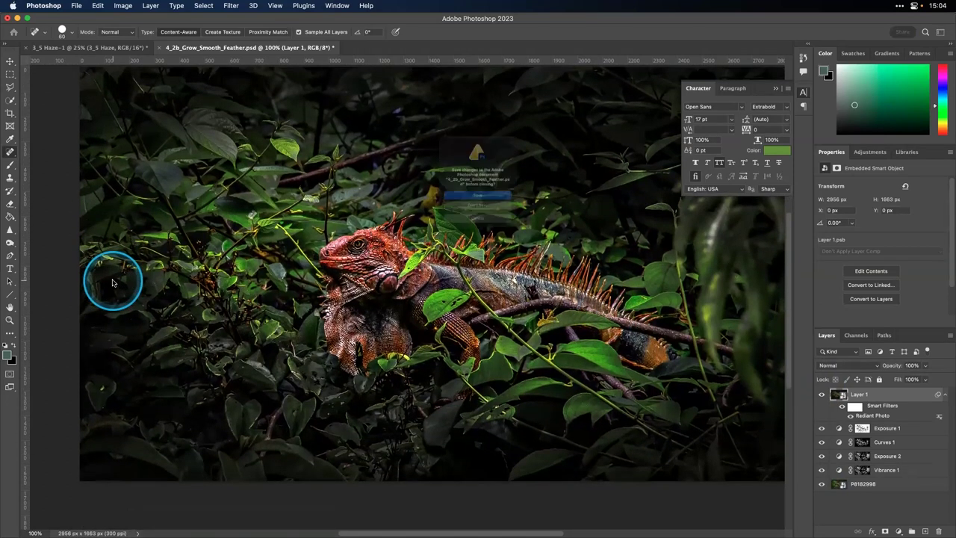
{"action": "key", "text": "super+d"}
{"action": "key", "text": "super+Tab"}
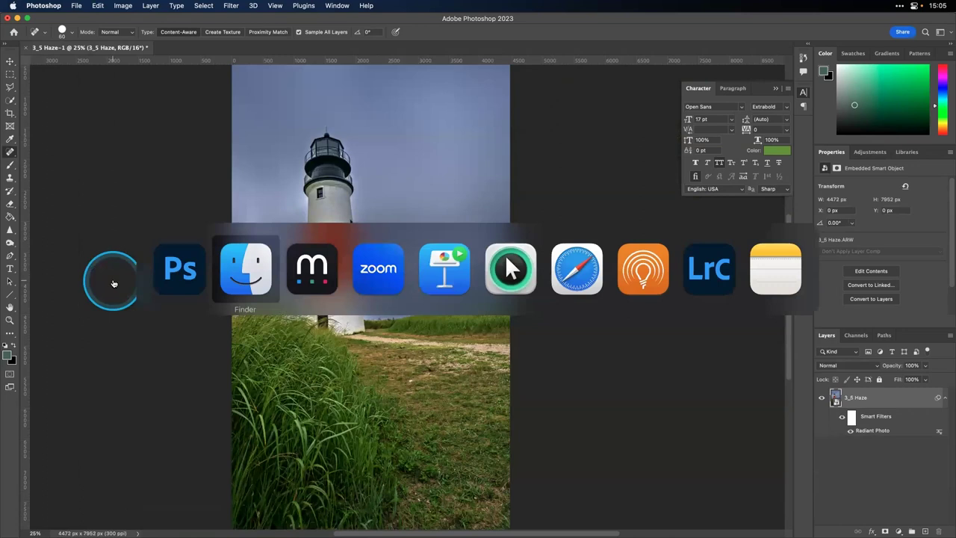
Quick Look through the folder's files down to 4_8_Advanced_Controls.psd
{"action": "key", "text": "Down"}
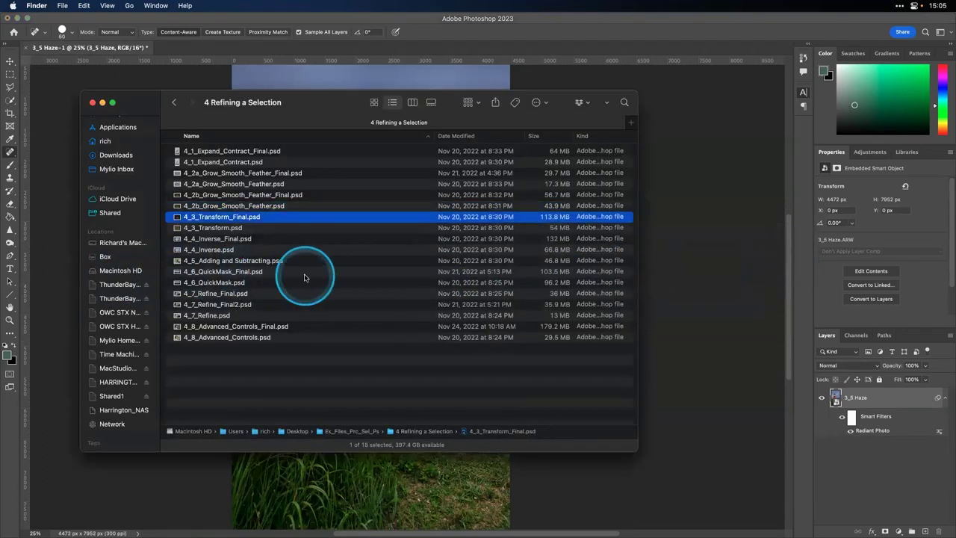
{"action": "key", "text": "space"}
{"action": "key", "text": "Down"}
{"action": "key", "text": "Down"}
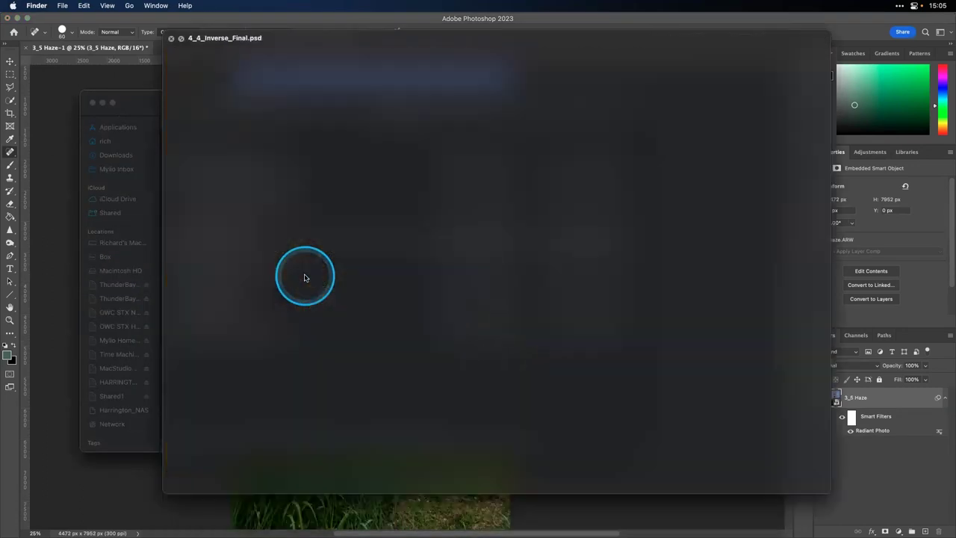
{"action": "key", "text": "Down"}
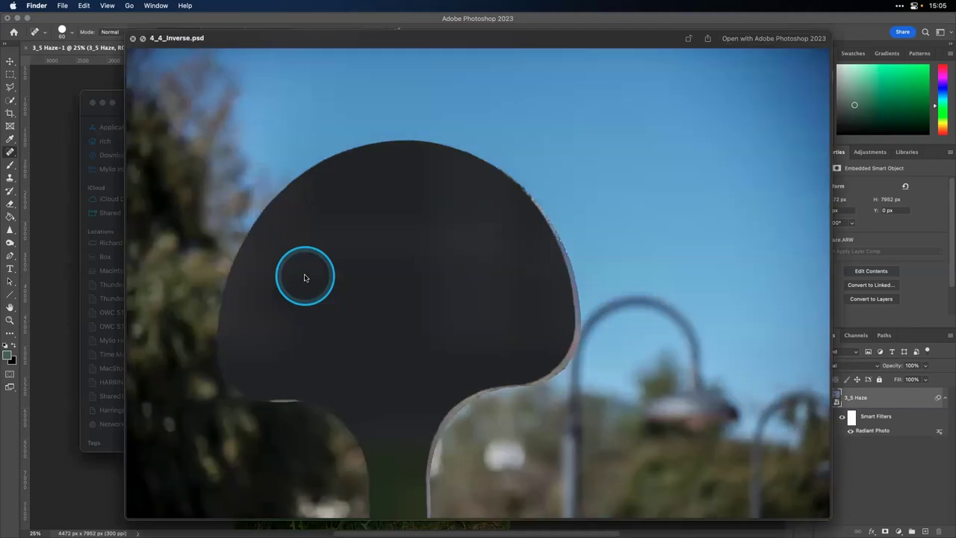
{"action": "key", "text": "Down"}
{"action": "key", "text": "space"}
{"action": "key", "text": "Down"}
{"action": "key", "text": "Down"}
{"action": "key", "text": "Down"}
{"action": "key", "text": "Down"}
{"action": "key", "text": "Down"}
{"action": "key", "text": "Down"}
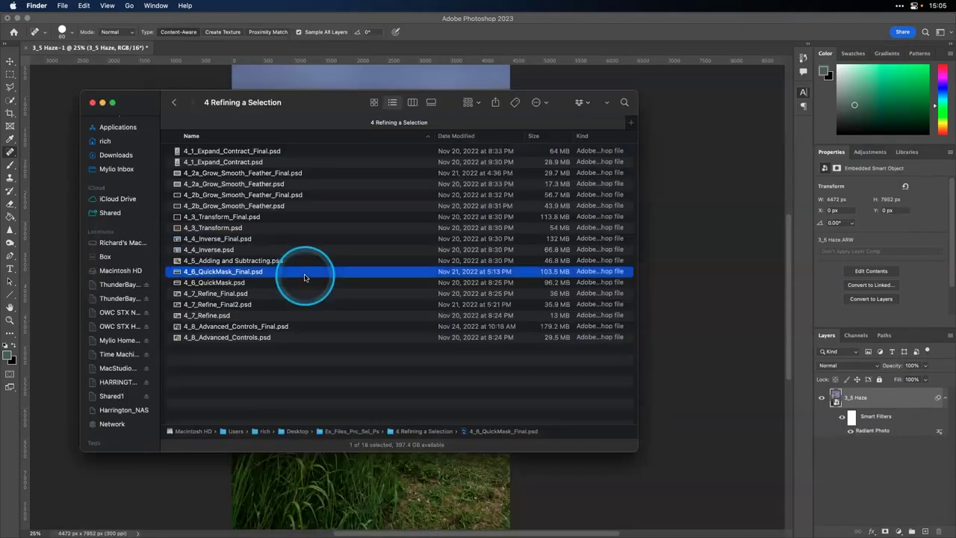
{"action": "key", "text": "space"}
{"action": "key", "text": "space"}
{"action": "key", "text": "Down"}
{"action": "key", "text": "space"}
{"action": "key", "text": "space"}
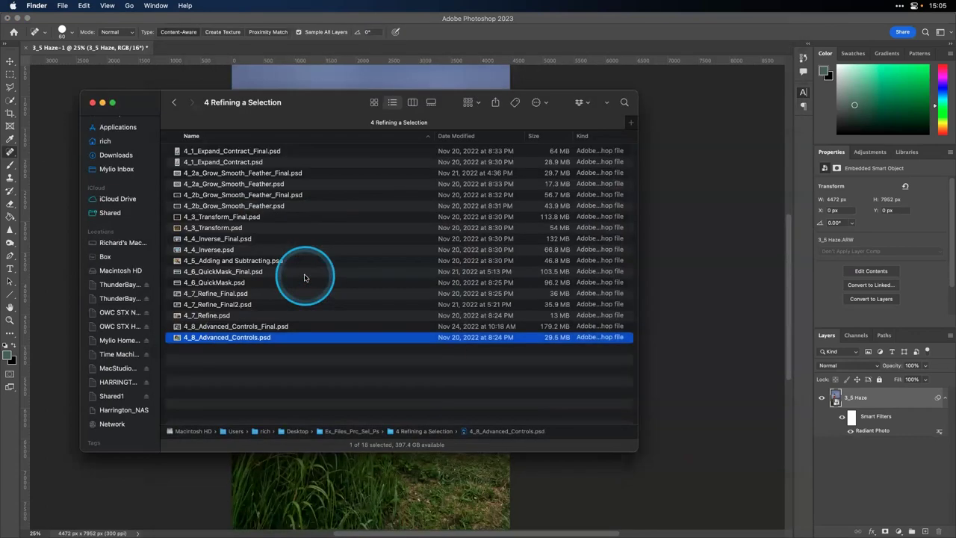
Open 4_8_Advanced_Controls.psd with Adobe Photoshop 2023
{"action": "right_click", "coordinate": [176, 340]}
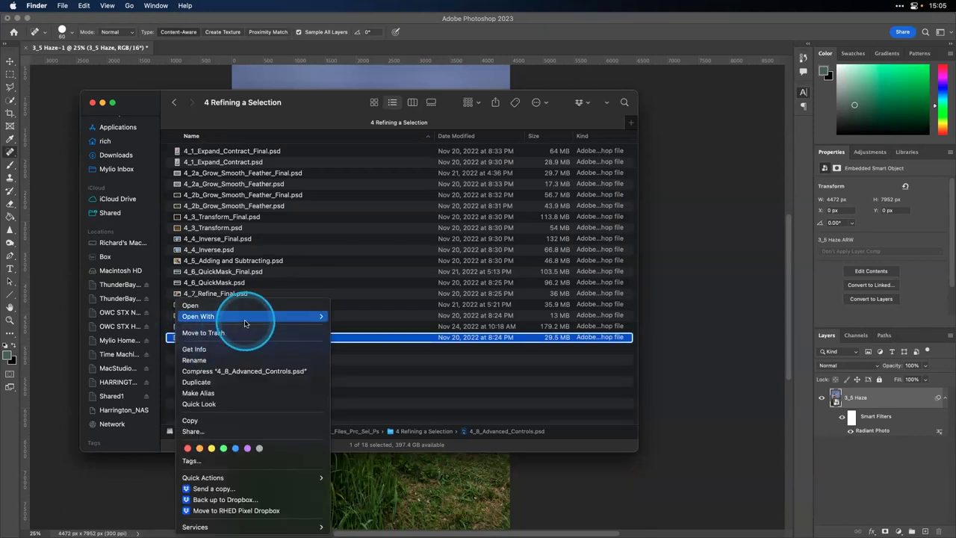
{"action": "mouse_move", "coordinate": [247, 316]}
{"action": "left_click", "coordinate": [367, 219]}
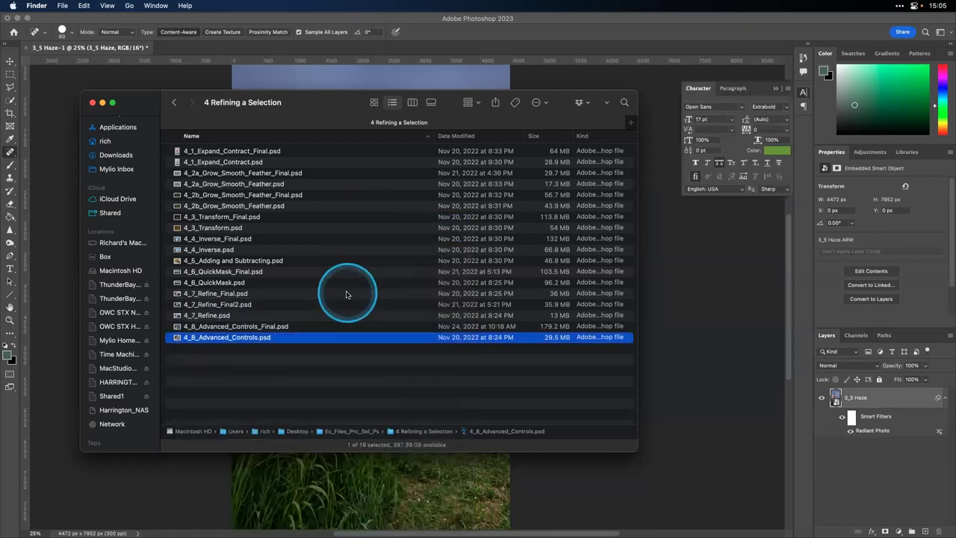
{"action": "scroll", "coordinate": [346, 287], "scroll_direction": "right", "scroll_amount": 5}
{"action": "scroll", "coordinate": [348, 284], "scroll_direction": "left", "scroll_amount": 4}
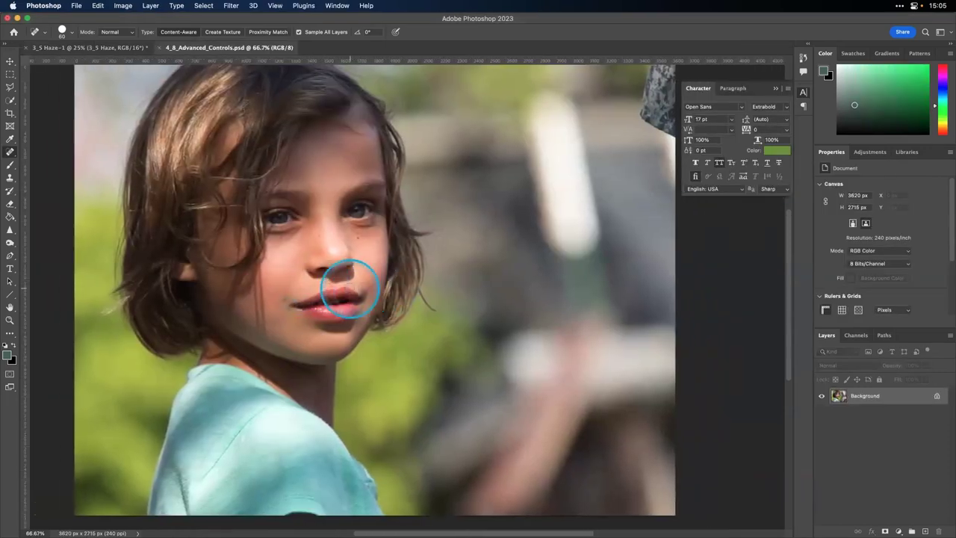
Convert the background for Smart Filters into Layer 0, then launch Camera Raw Filter
{"action": "left_click", "coordinate": [231, 5]}
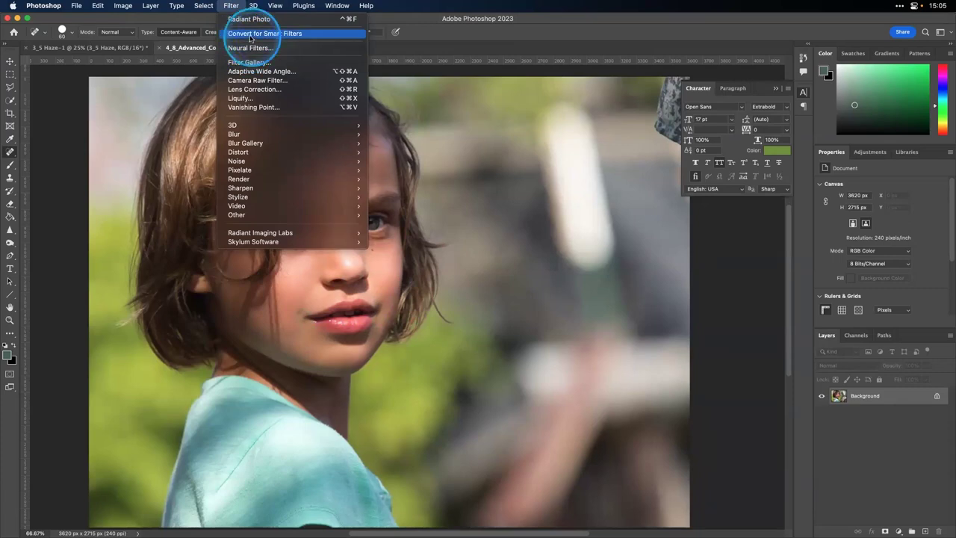
{"action": "left_click", "coordinate": [251, 34]}
{"action": "key", "text": "Return"}
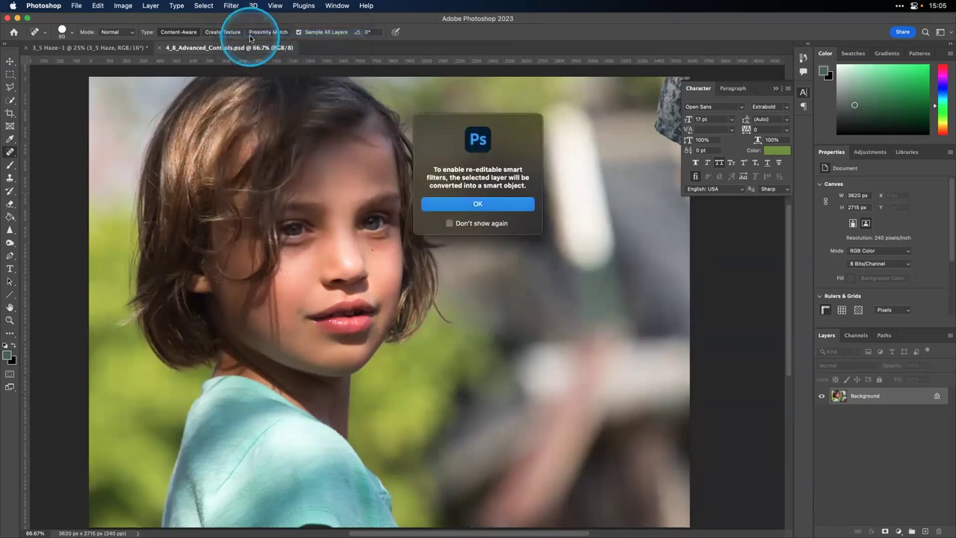
{"action": "left_click", "coordinate": [233, 6]}
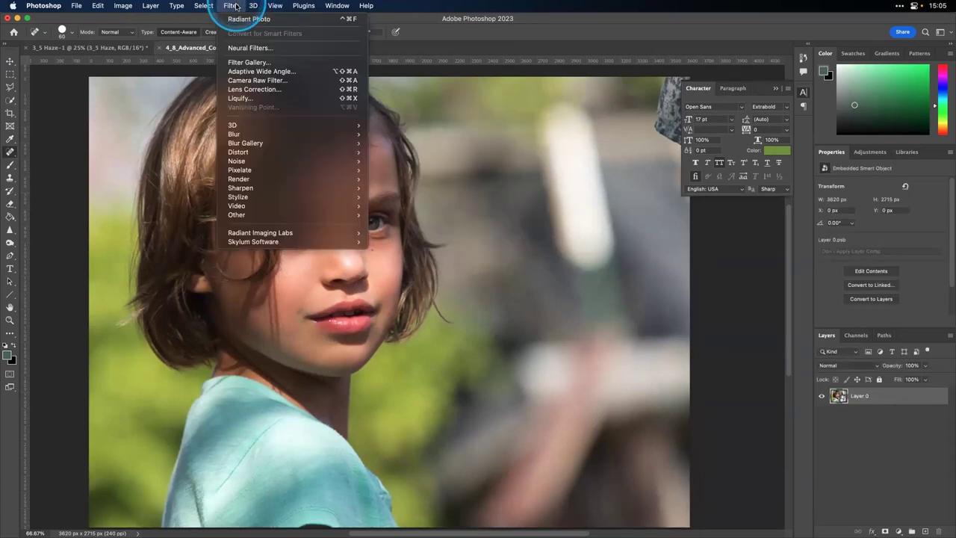
{"action": "left_click", "coordinate": [273, 80]}
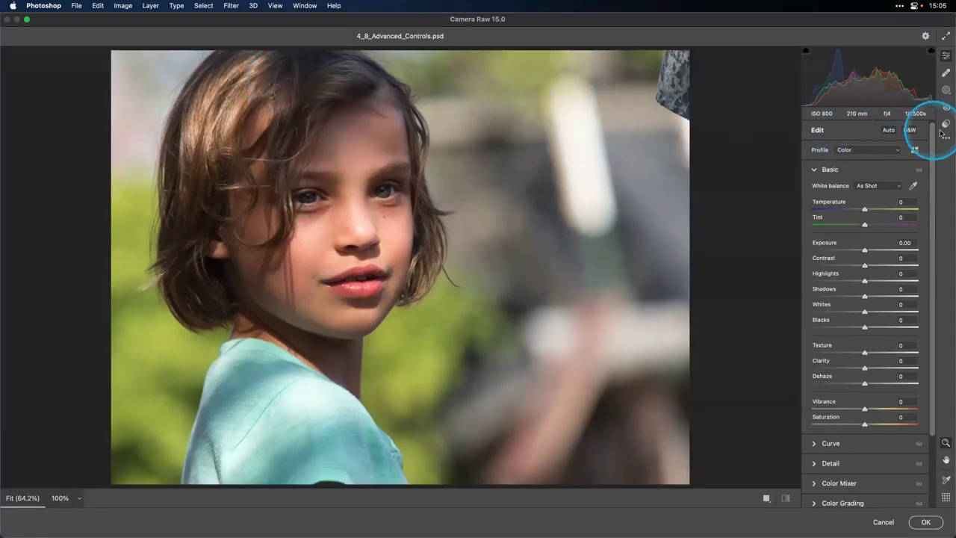
Create a Camera Raw Person 1 mask limited to the Hair
{"action": "left_click", "coordinate": [946, 89]}
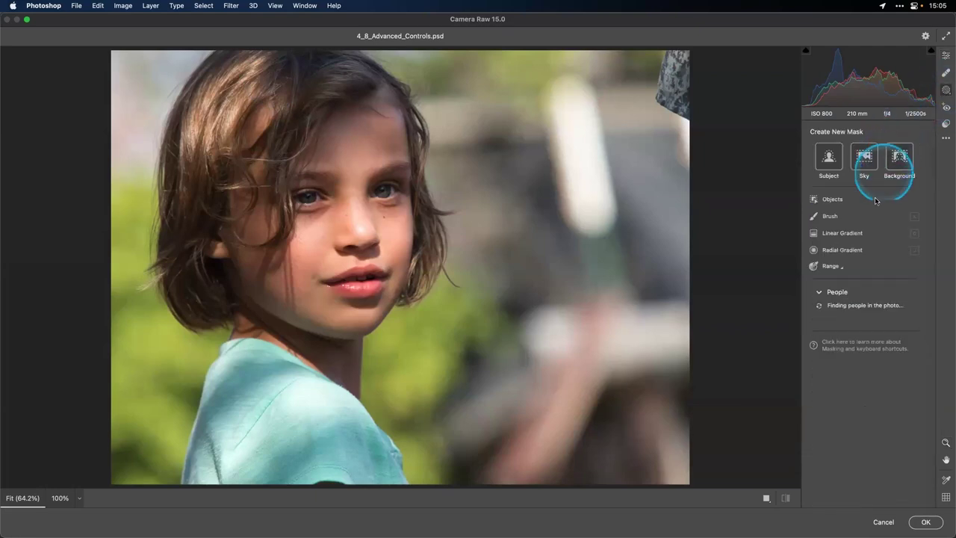
{"action": "left_click", "coordinate": [824, 319]}
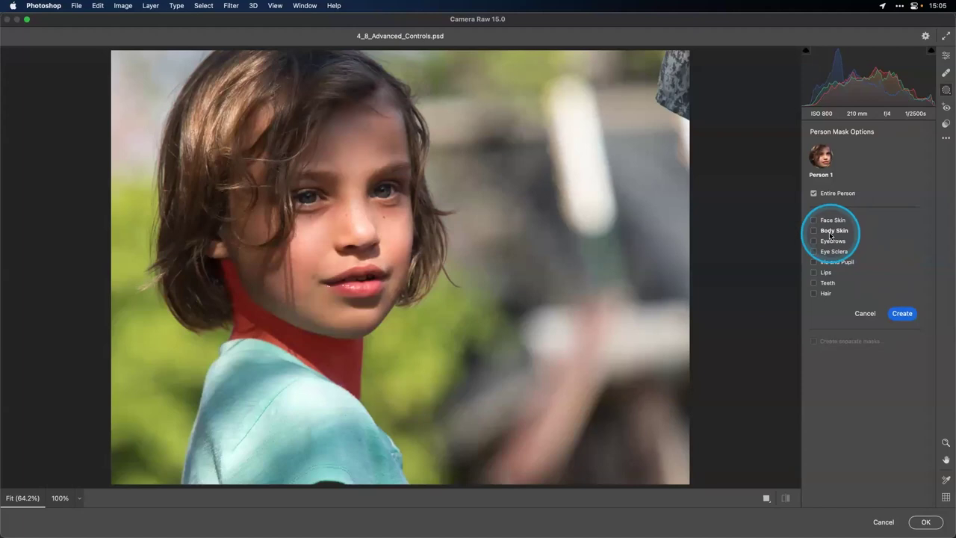
{"action": "left_click", "coordinate": [815, 295]}
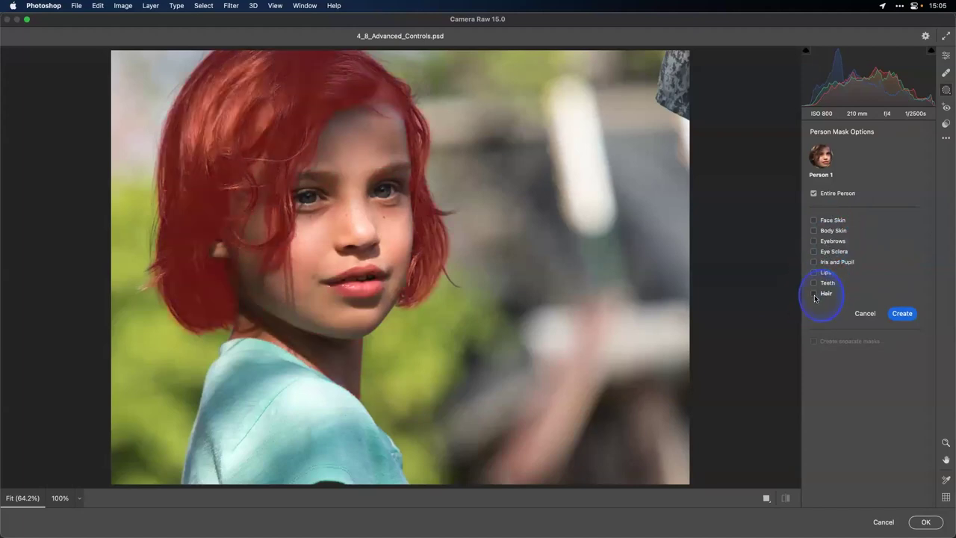
{"action": "left_click", "coordinate": [906, 315]}
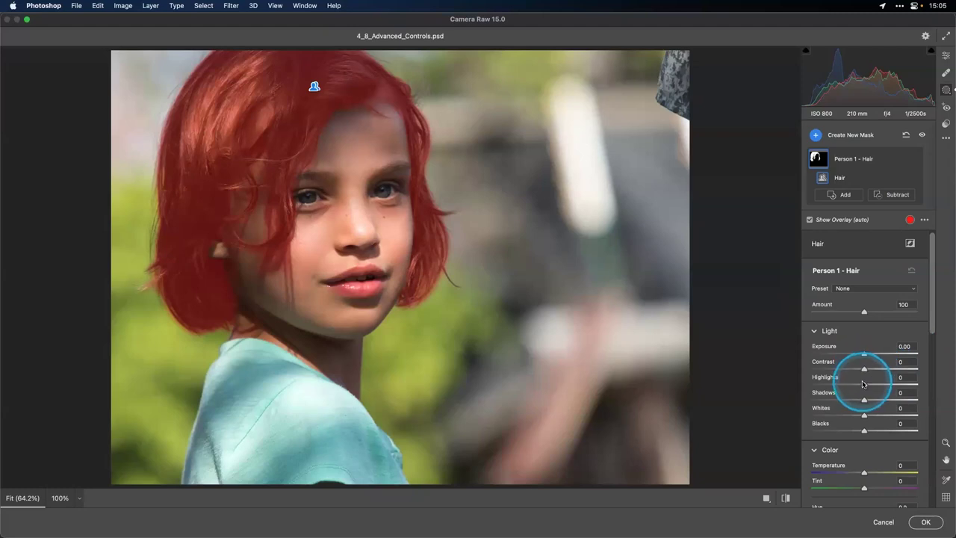
Set the hair mask to Highlights +100, Blacks -9, Contrast -18 and fine-adjusted Hue -1.4
{"action": "left_click_drag", "start_coordinate": [865, 384], "coordinate": [880, 389]}
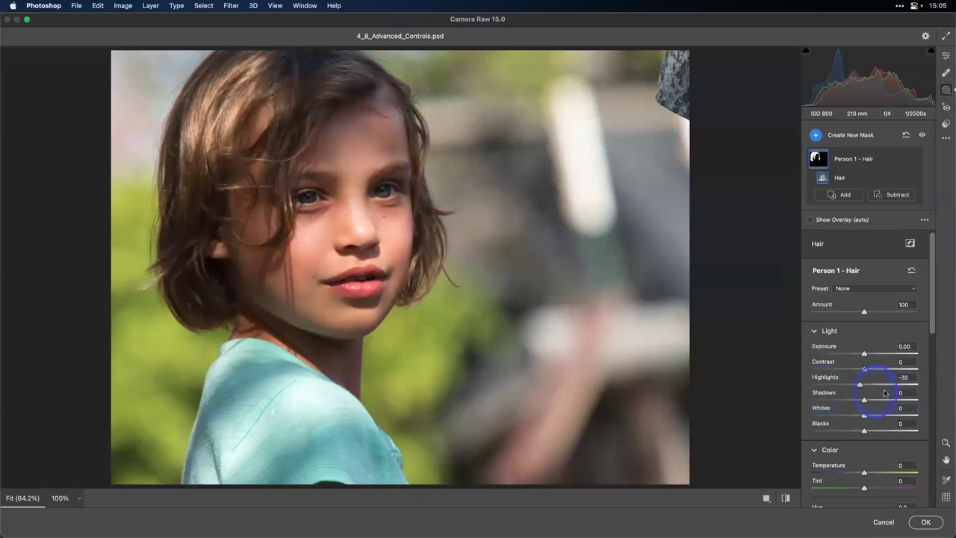
{"action": "left_click_drag", "start_coordinate": [920, 393], "coordinate": [926, 389]}
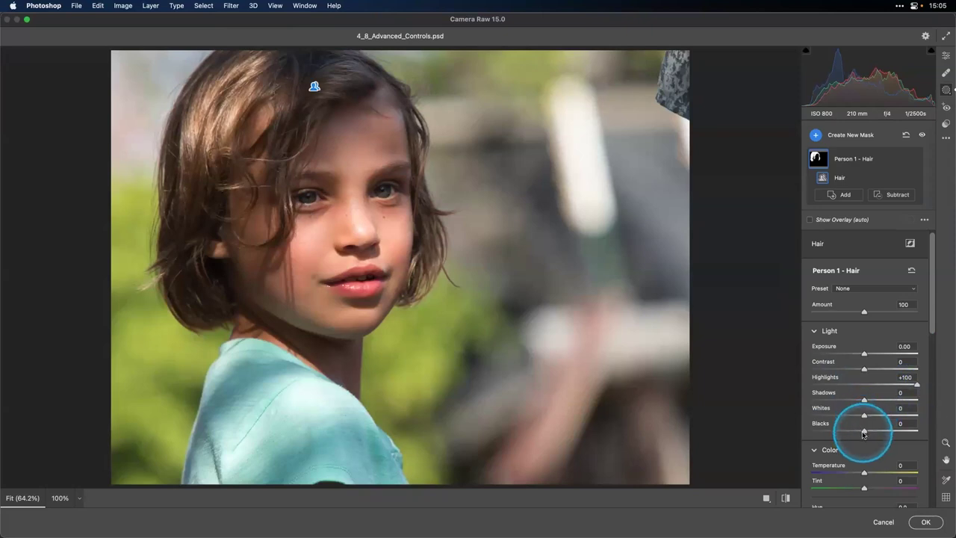
{"action": "left_click_drag", "start_coordinate": [863, 431], "coordinate": [856, 432]}
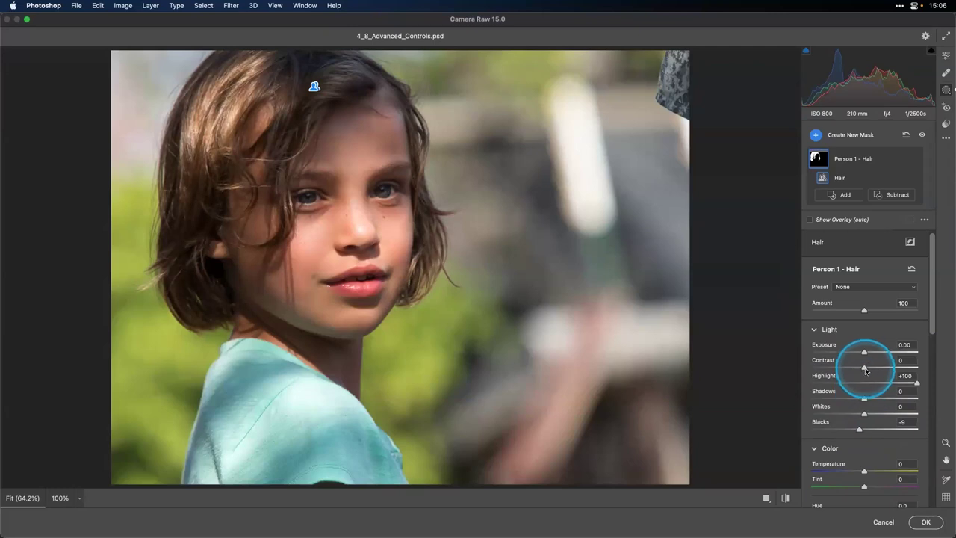
{"action": "left_click_drag", "start_coordinate": [876, 371], "coordinate": [902, 369]}
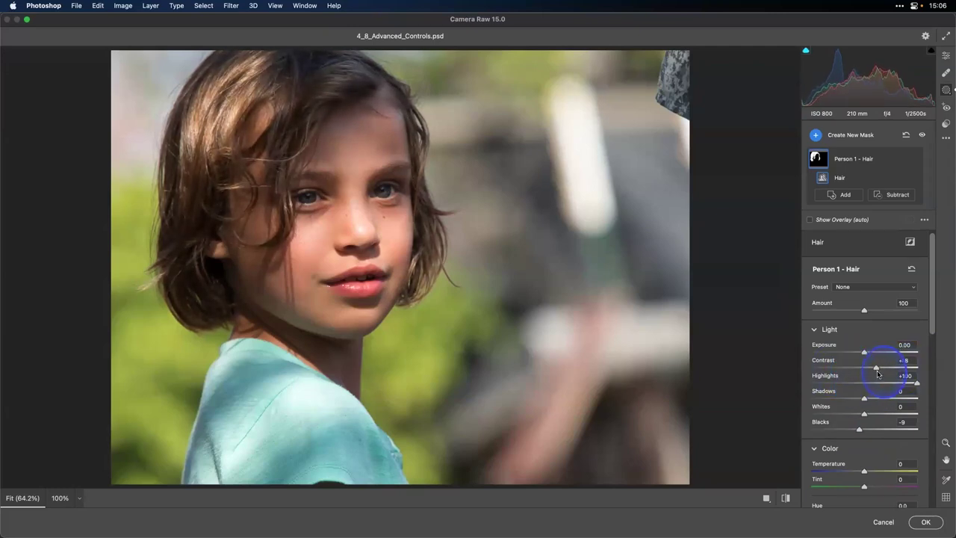
{"action": "scroll", "coordinate": [857, 374], "scroll_direction": "down", "scroll_amount": 5}
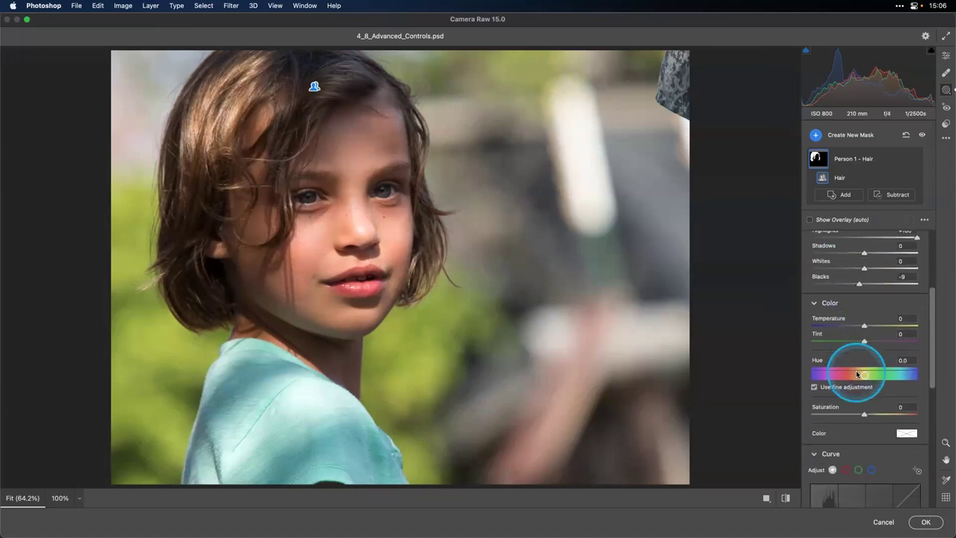
{"action": "left_click", "coordinate": [815, 387]}
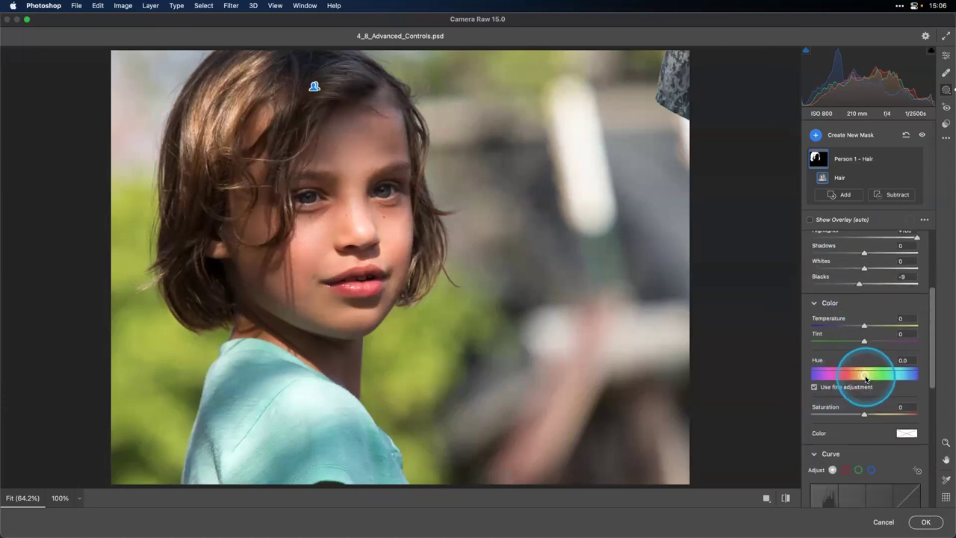
{"action": "mouse_move", "coordinate": [802, 379]}
{"action": "left_mouse_down"}
{"action": "mouse_move", "coordinate": [769, 378]}
{"action": "mouse_move", "coordinate": [808, 380]}
{"action": "left_mouse_up"}
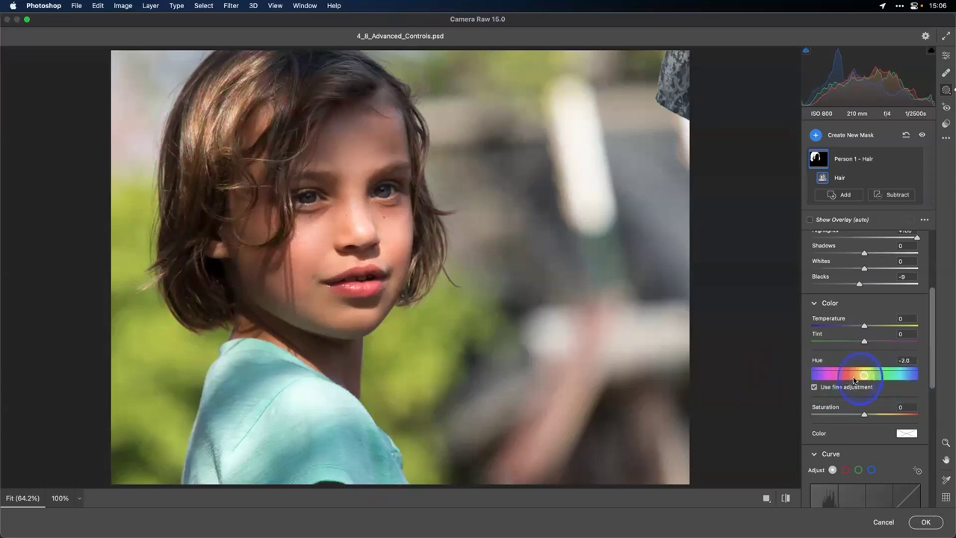
{"action": "left_click_drag", "start_coordinate": [857, 380], "coordinate": [858, 381]}
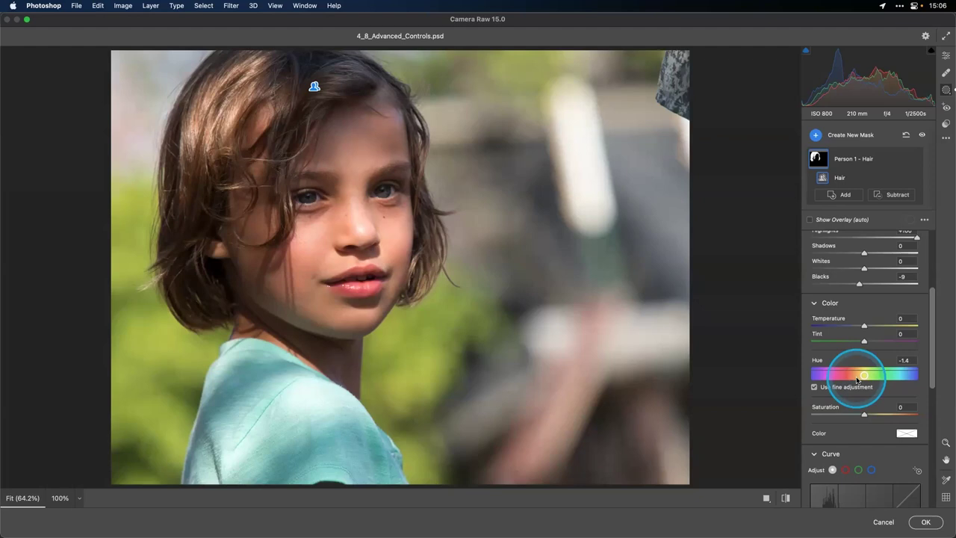
{"action": "scroll", "coordinate": [863, 359], "scroll_direction": "up", "scroll_amount": 2}
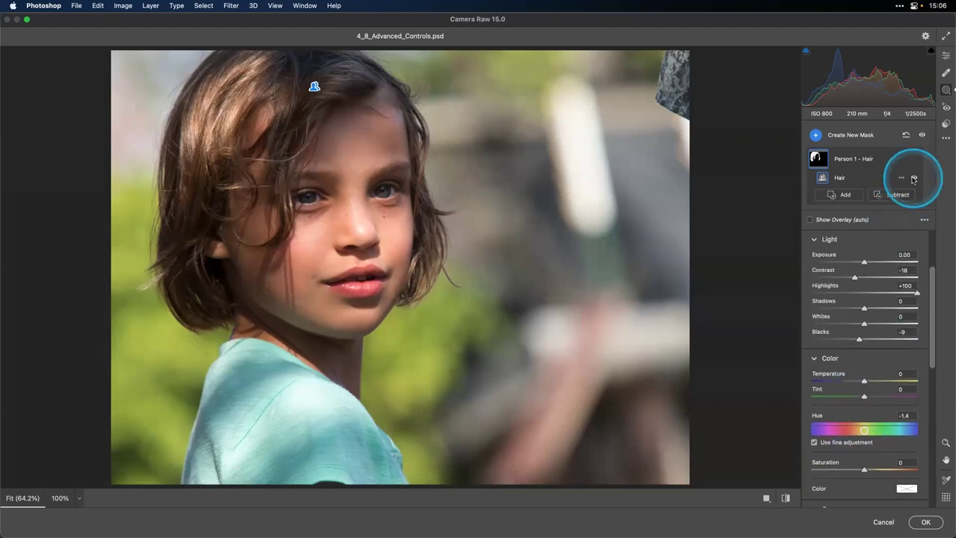
Create a new Select People mask for Person 1 with Face Skin and Lips ticked
{"action": "left_click", "coordinate": [816, 134]}
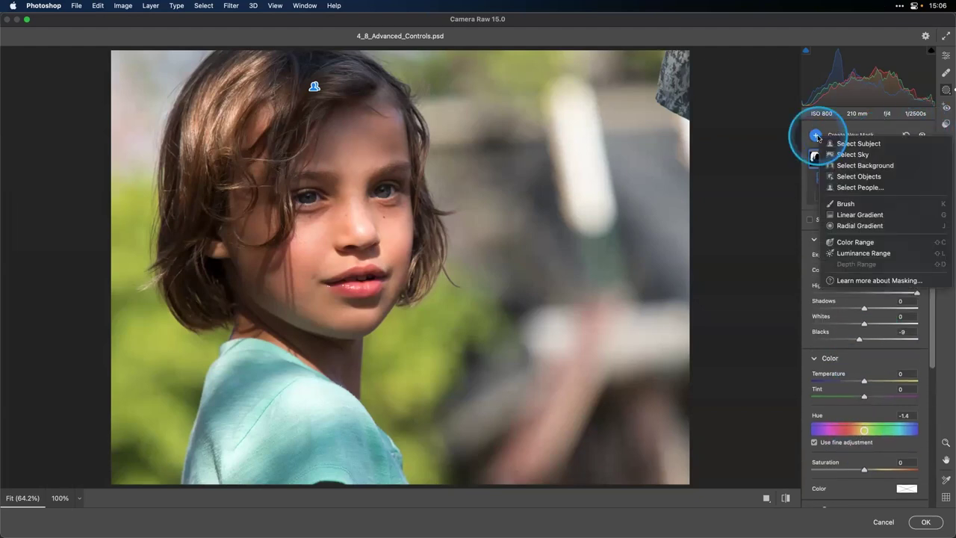
{"action": "left_click", "coordinate": [844, 188]}
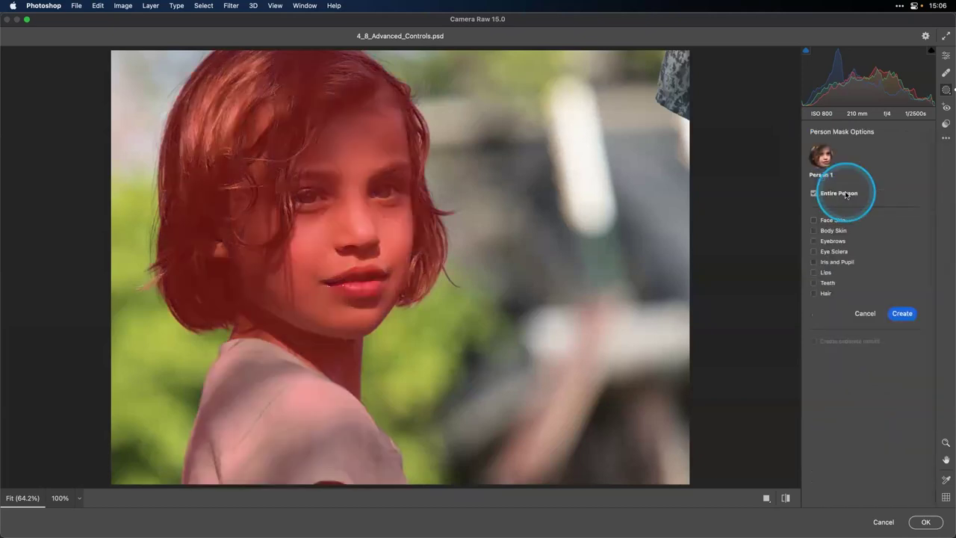
{"action": "left_click", "coordinate": [815, 220]}
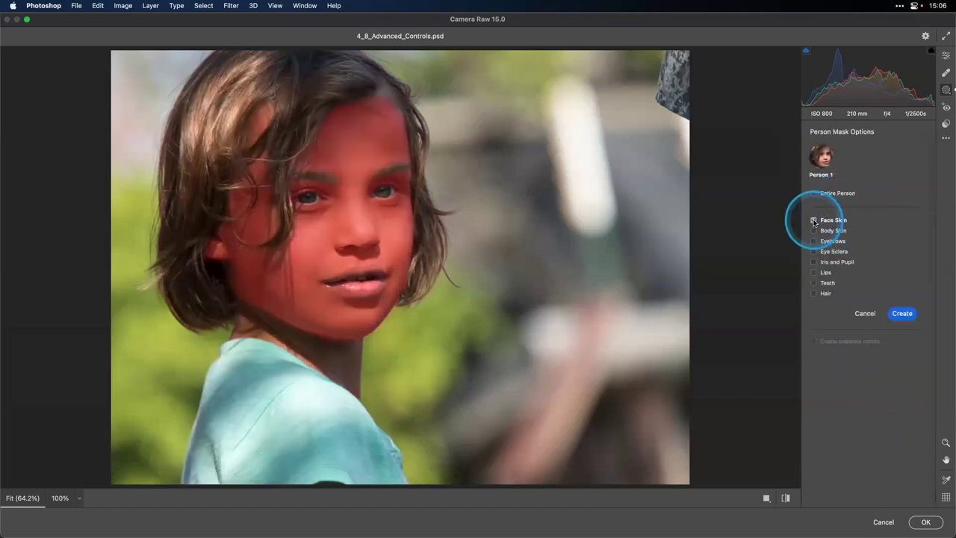
{"action": "left_click", "coordinate": [814, 272]}
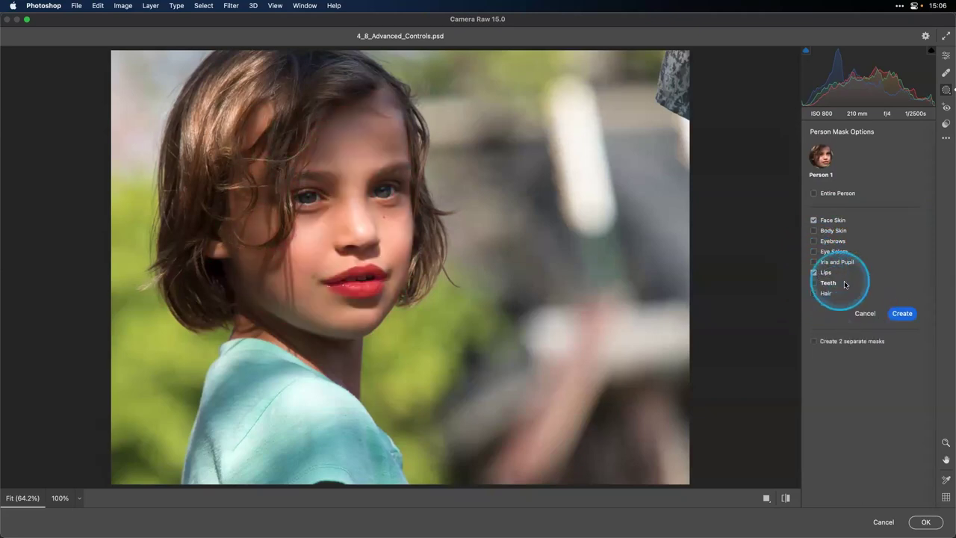
{"action": "left_click", "coordinate": [903, 313]}
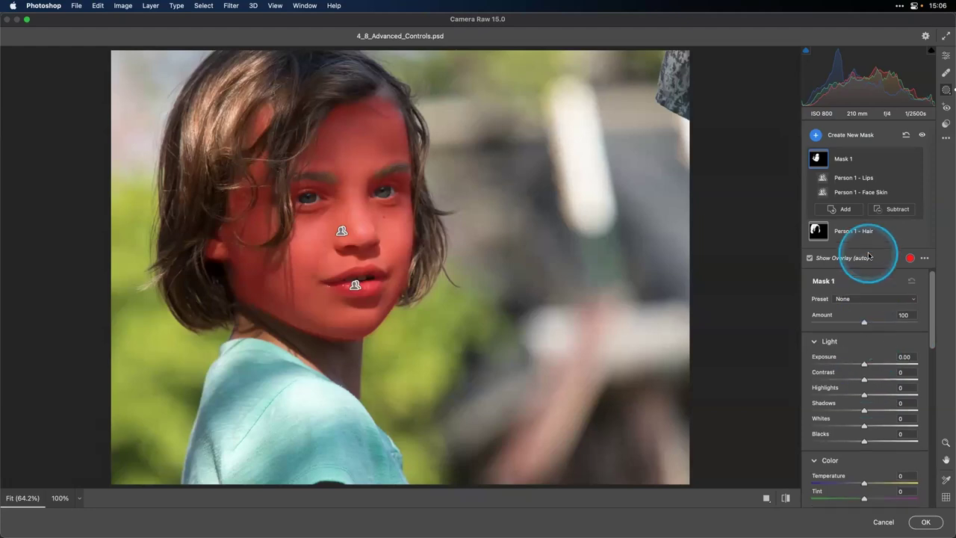
Give the face-and-lips mask Exposure +0.70 and Highlights -100
{"action": "scroll", "coordinate": [902, 305], "scroll_direction": "down", "scroll_amount": 3}
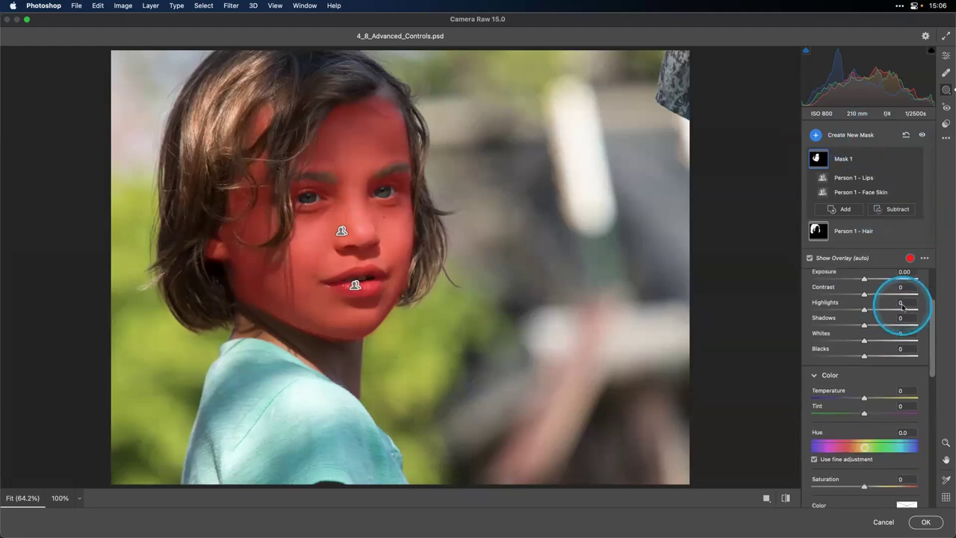
{"action": "left_click_drag", "start_coordinate": [866, 295], "coordinate": [872, 294]}
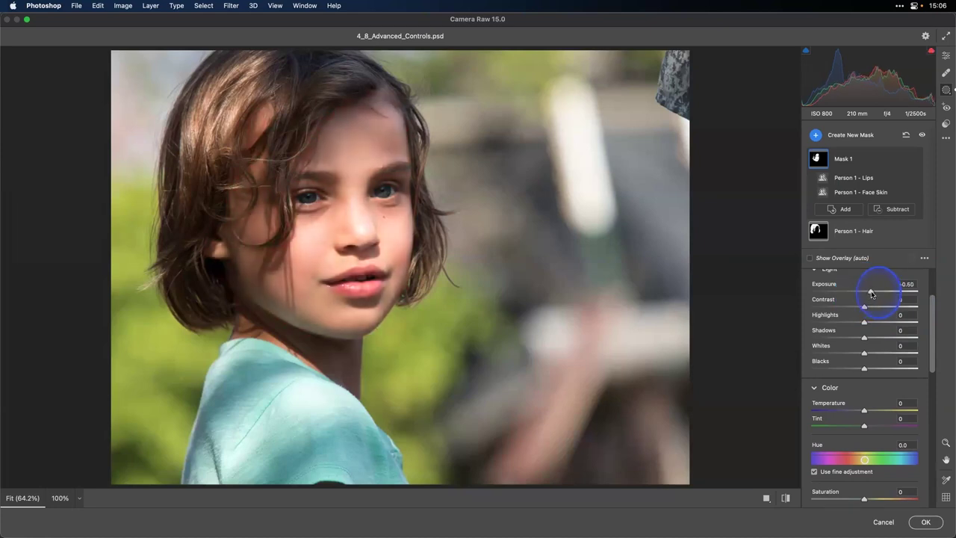
{"action": "left_click_drag", "start_coordinate": [864, 322], "coordinate": [841, 322]}
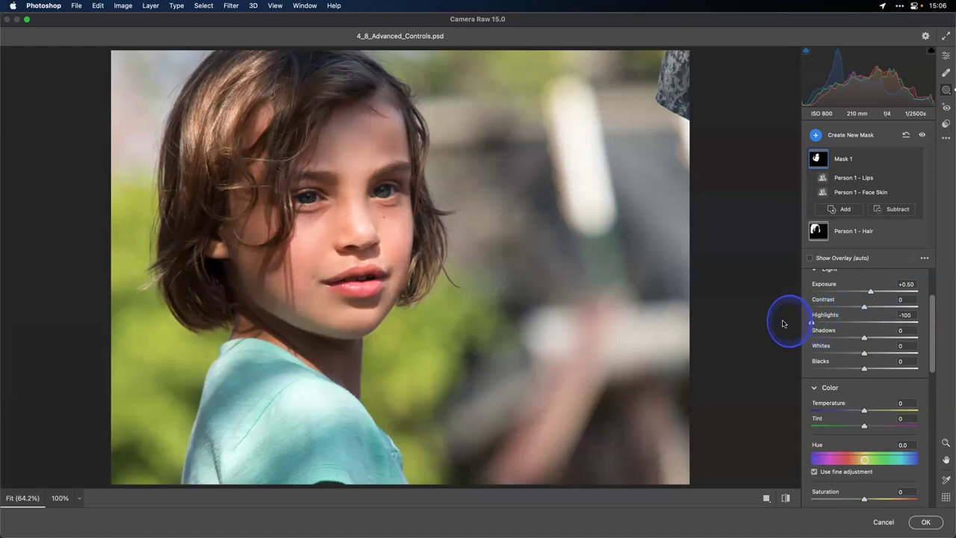
{"action": "left_click_drag", "start_coordinate": [782, 321], "coordinate": [785, 320]}
{"action": "left_click_drag", "start_coordinate": [872, 294], "coordinate": [875, 293]}
{"action": "left_click_drag", "start_coordinate": [813, 322], "coordinate": [783, 328]}
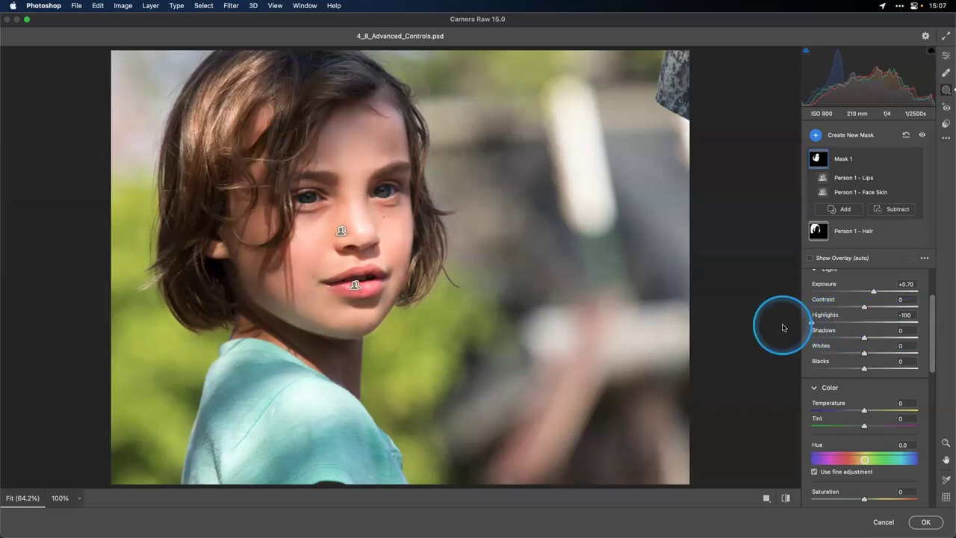
Turn on the highlight clipping warning and lower the mask's Whites to -9
{"action": "left_click", "coordinate": [931, 54]}
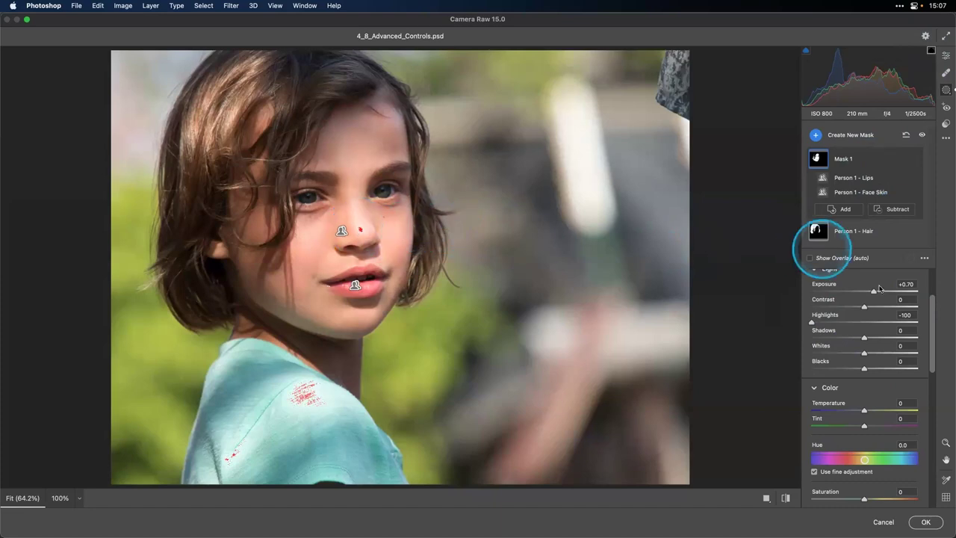
{"action": "scroll", "coordinate": [859, 299], "scroll_direction": "down", "scroll_amount": 1}
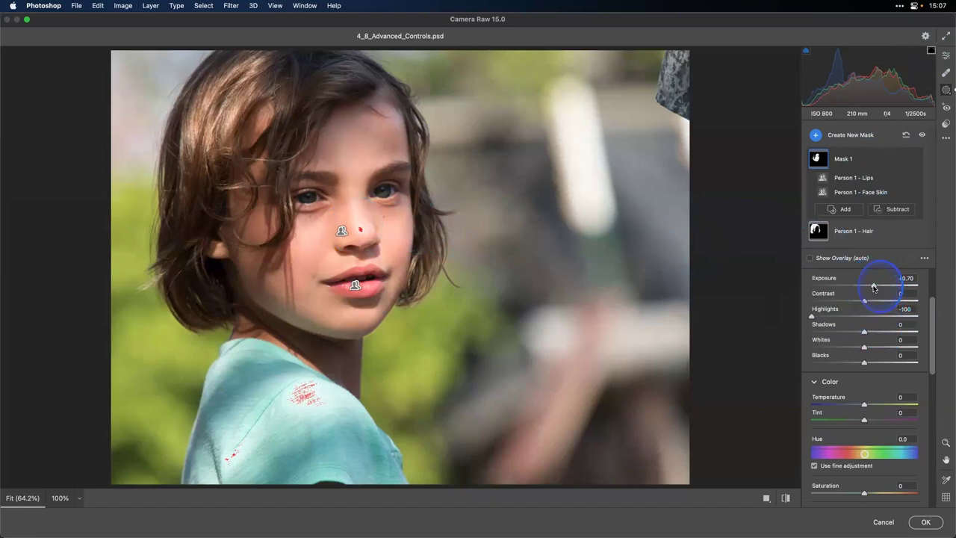
{"action": "left_click_drag", "start_coordinate": [865, 348], "coordinate": [860, 348]}
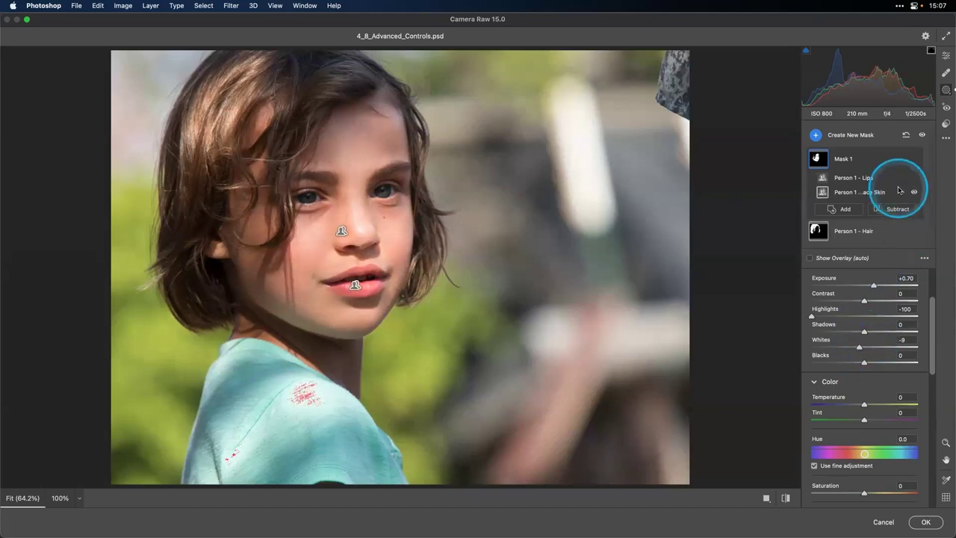
Add Eye Sclera and Iris and Pupil areas to Mask 1
{"action": "left_click", "coordinate": [847, 210]}
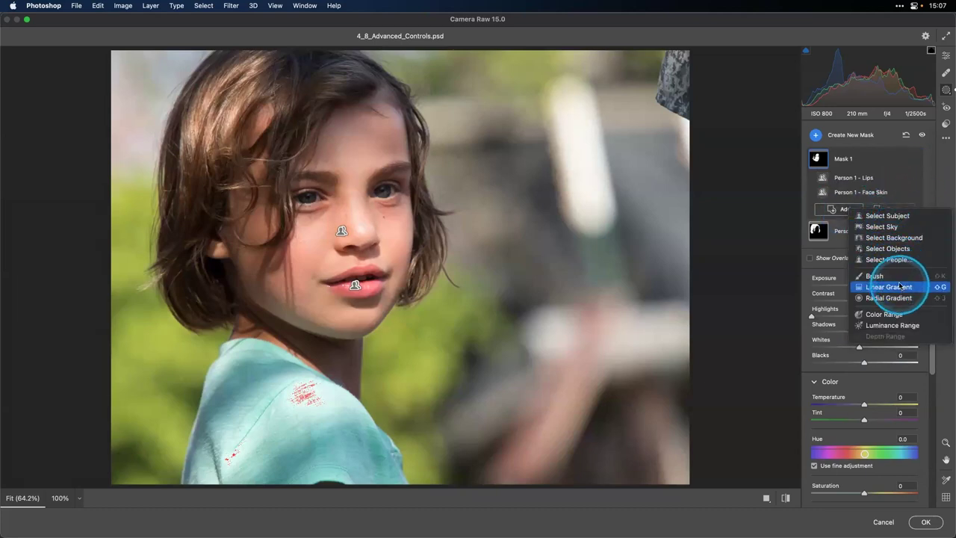
{"action": "left_click", "coordinate": [900, 260]}
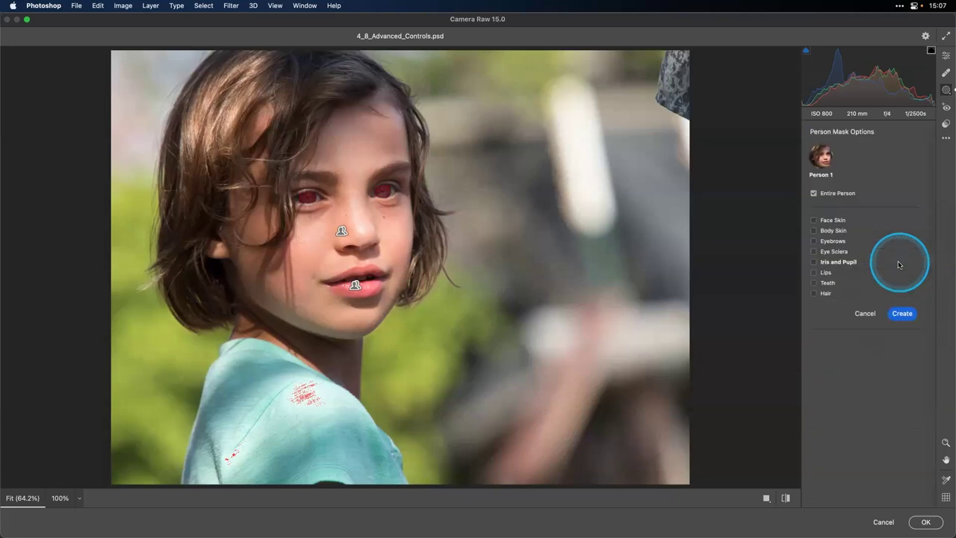
{"action": "left_click", "coordinate": [814, 251]}
{"action": "left_click", "coordinate": [815, 263]}
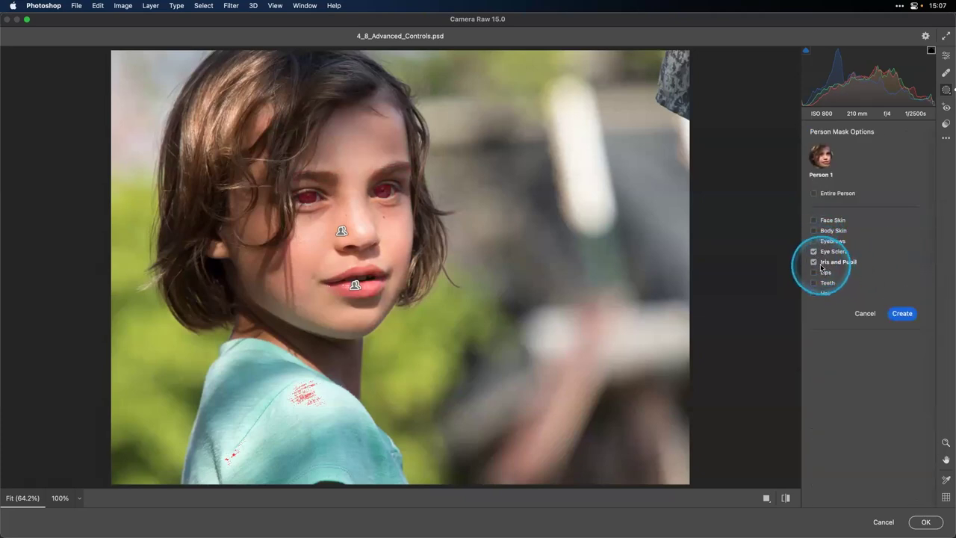
{"action": "left_click", "coordinate": [902, 313]}
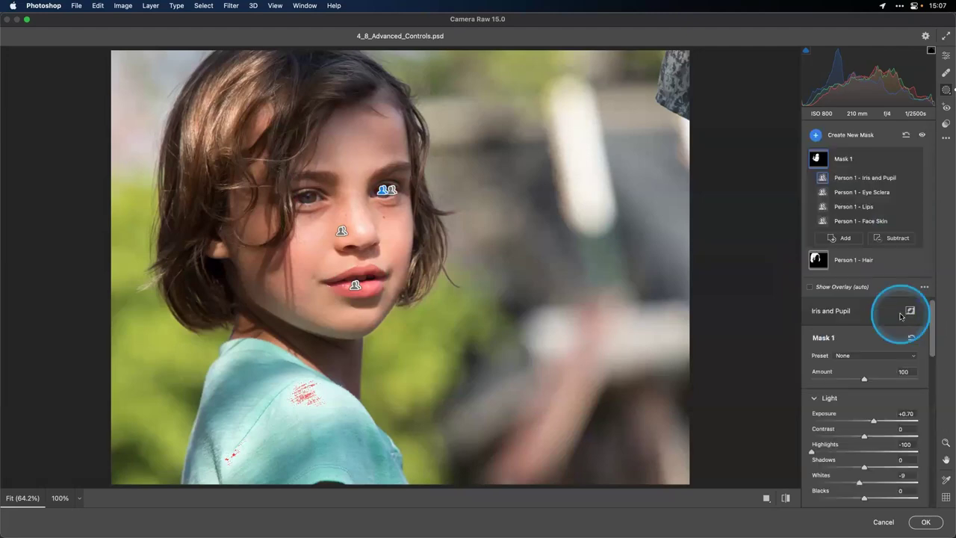
{"action": "left_click", "coordinate": [874, 421]}
Raise the mask's Exposure to +1.10 and Saturation to +16, then commit Camera Raw
{"action": "left_click_drag", "start_coordinate": [875, 423], "coordinate": [882, 423]}
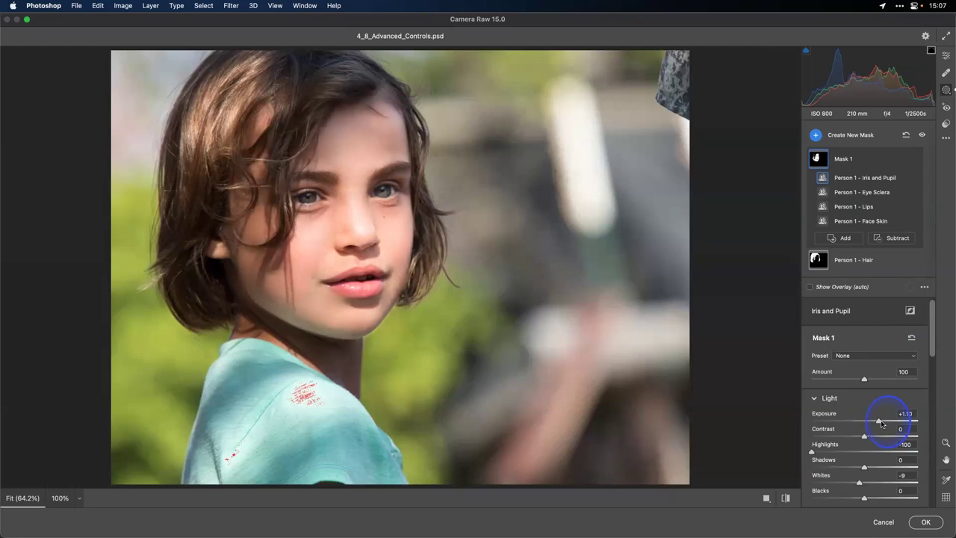
{"action": "scroll", "coordinate": [880, 424], "scroll_direction": "down", "scroll_amount": 3}
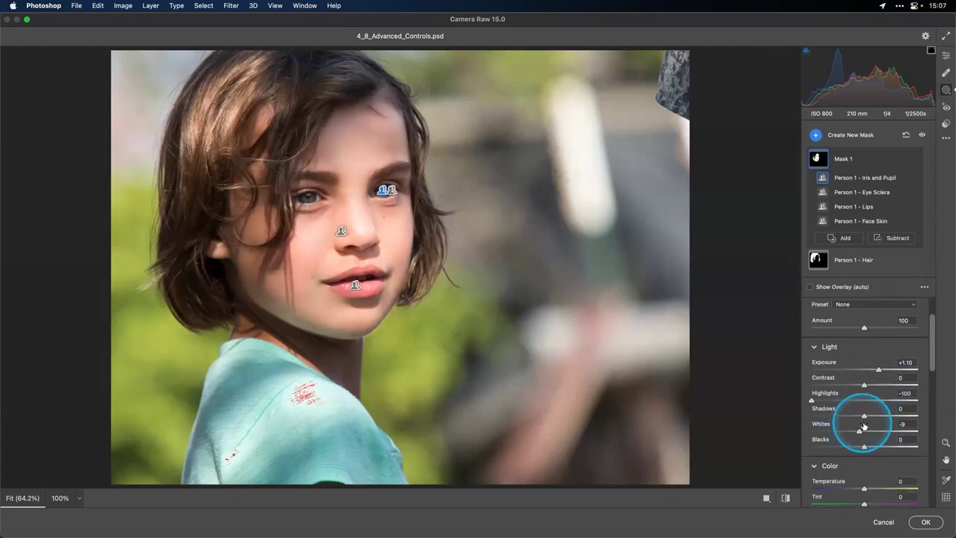
{"action": "scroll", "coordinate": [868, 433], "scroll_direction": "down", "scroll_amount": 5}
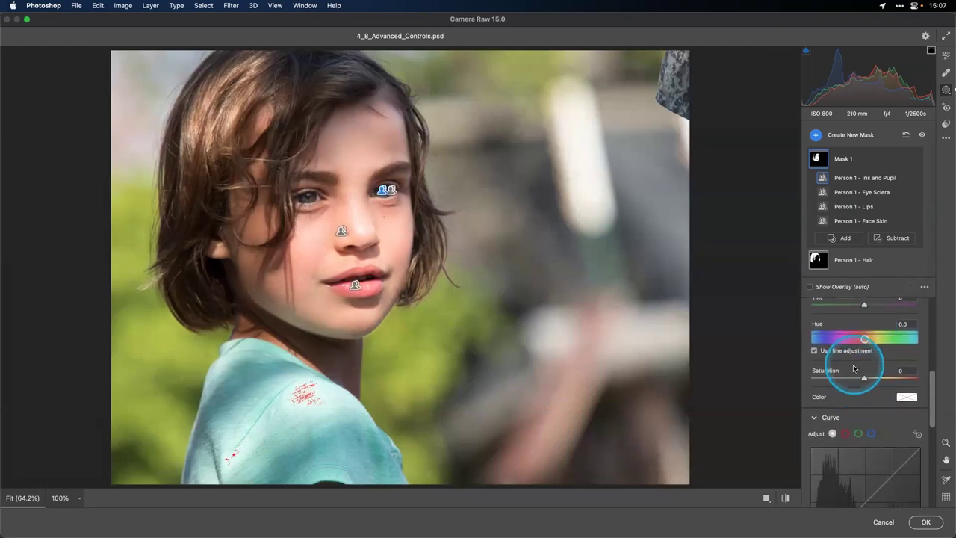
{"action": "left_click_drag", "start_coordinate": [864, 376], "coordinate": [872, 378]}
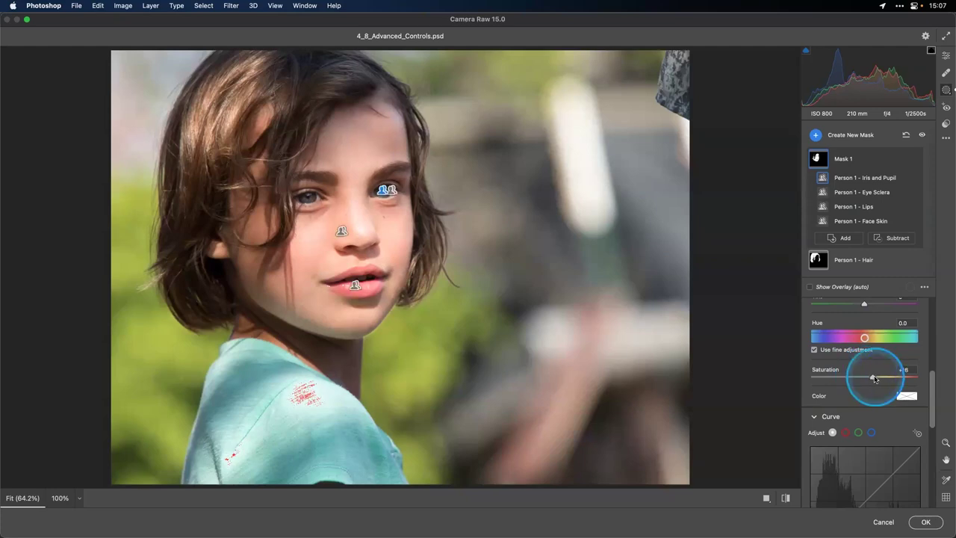
{"action": "scroll", "coordinate": [895, 396], "scroll_direction": "up", "scroll_amount": 1}
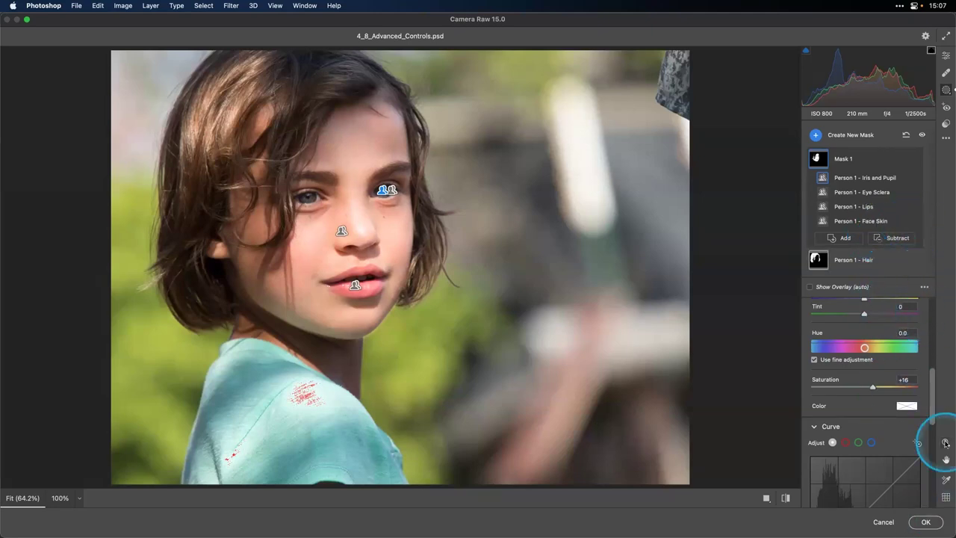
{"action": "left_click", "coordinate": [926, 522]}
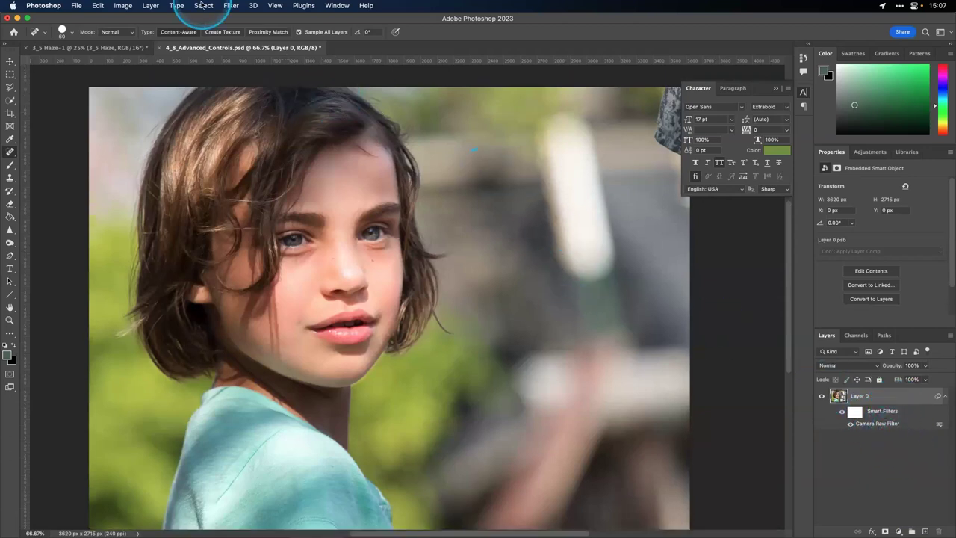
Use Select Subject to outline the girl's hair, face and shirt
{"action": "left_click", "coordinate": [203, 5]}
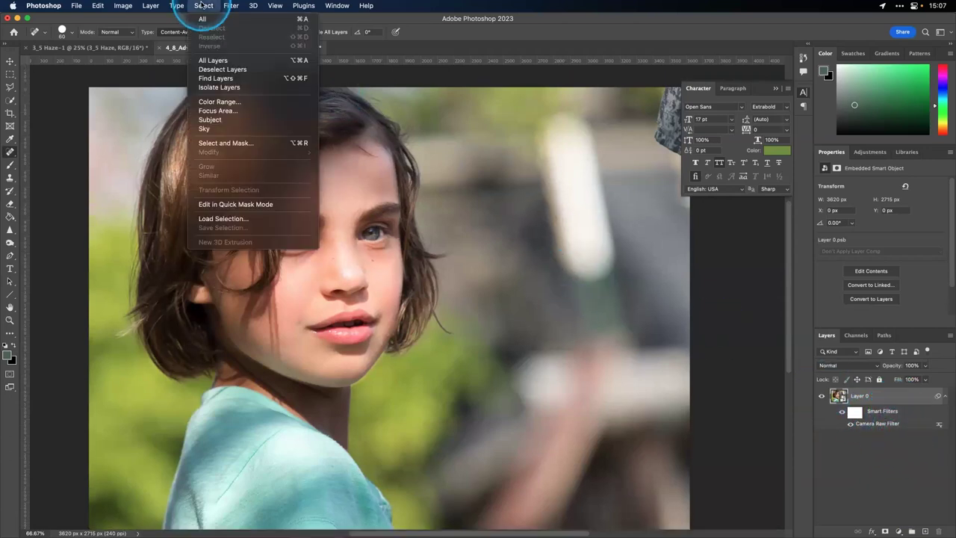
{"action": "left_click", "coordinate": [247, 119]}
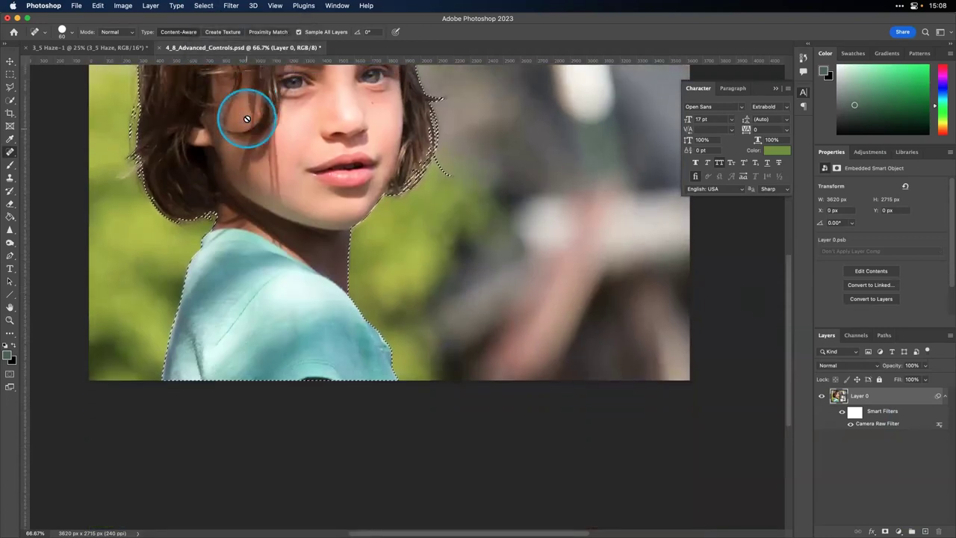
{"action": "scroll", "coordinate": [254, 105], "scroll_direction": "up", "scroll_amount": 5}
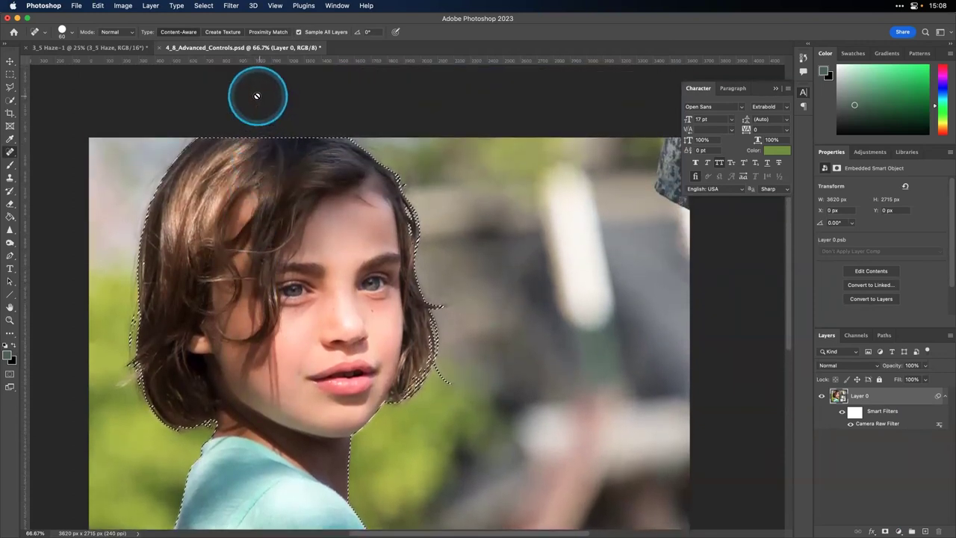
{"action": "scroll", "coordinate": [261, 92], "scroll_direction": "down", "scroll_amount": 5}
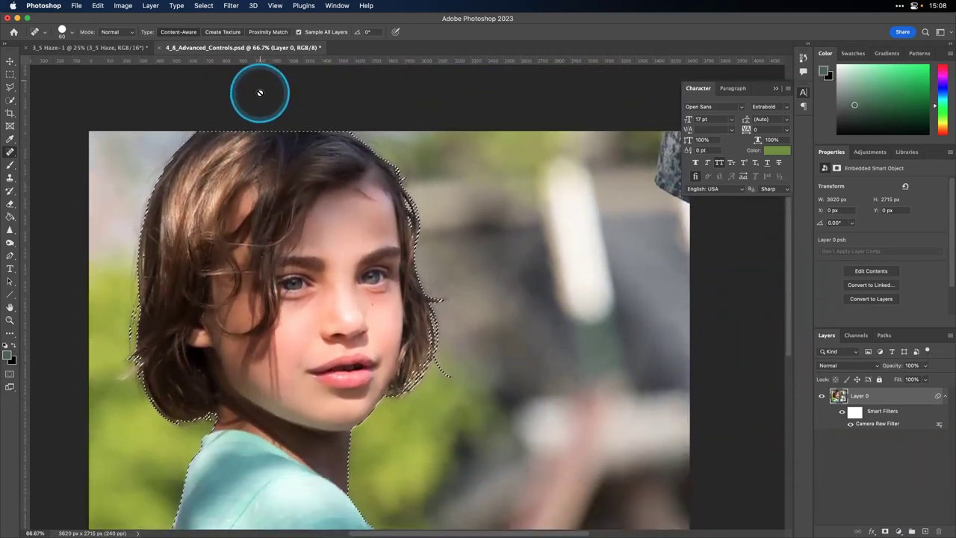
{"action": "scroll", "coordinate": [261, 91], "scroll_direction": "down", "scroll_amount": 2}
{"action": "left_click", "coordinate": [203, 5]}
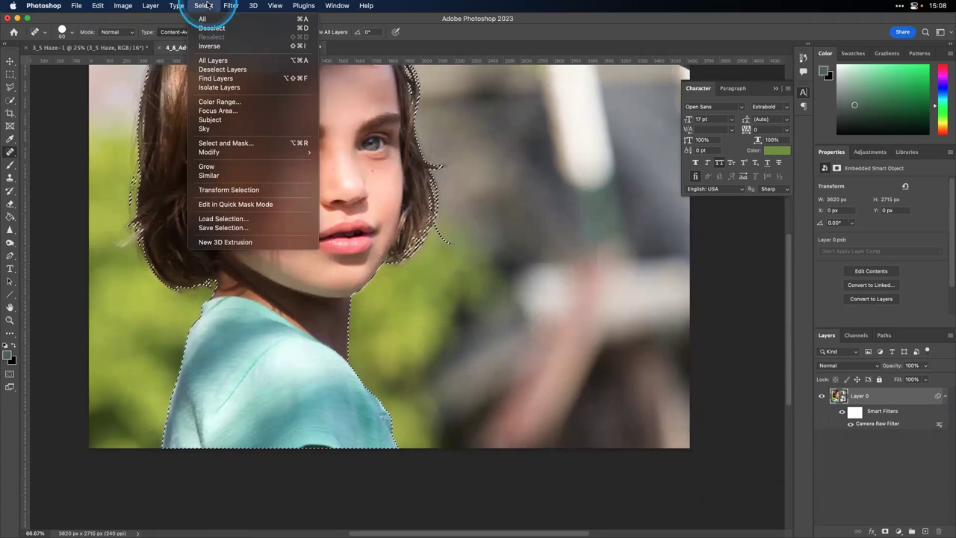
In Select and Mask, switch to Object Aware mode, set a 9 px radius and enable Smart Radius
{"action": "left_click", "coordinate": [225, 143]}
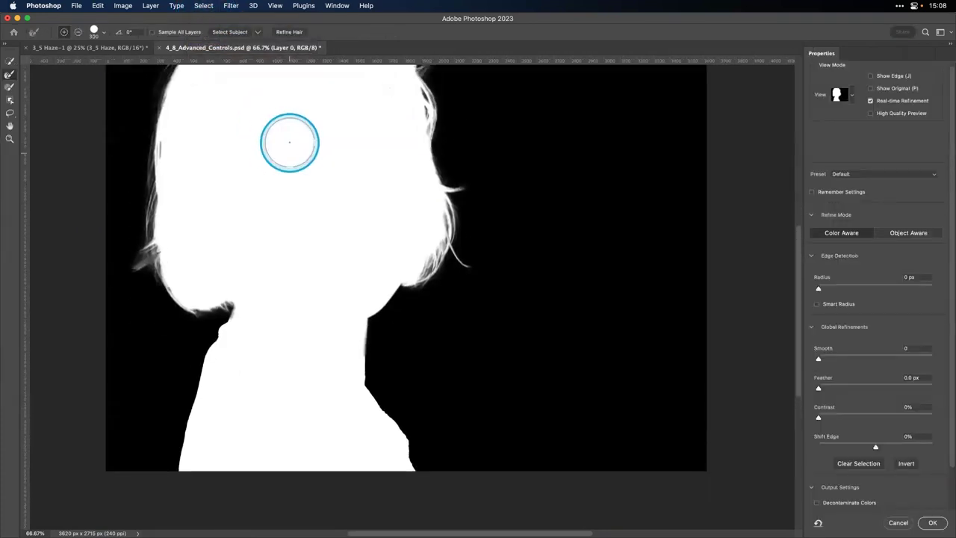
{"action": "scroll", "coordinate": [291, 142], "scroll_direction": "up", "scroll_amount": 2}
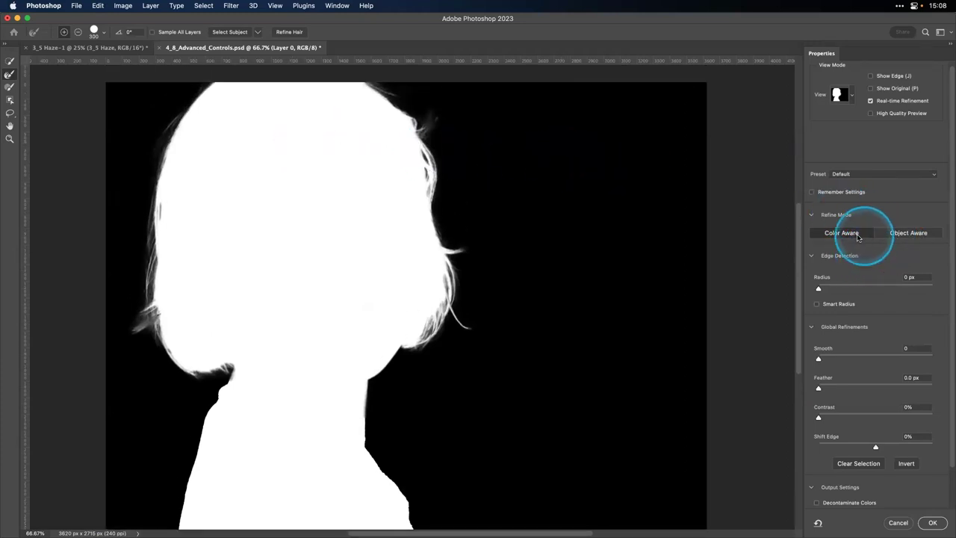
{"action": "left_click", "coordinate": [911, 233]}
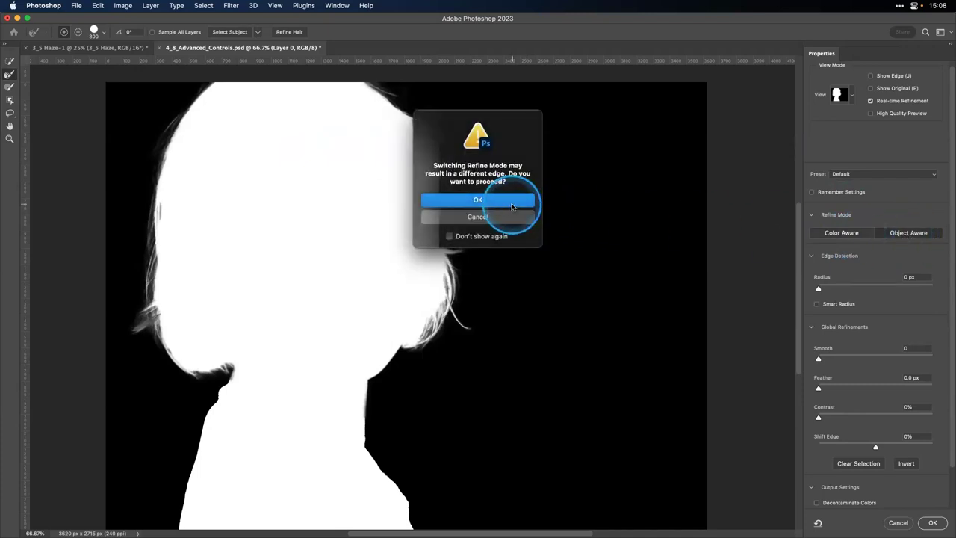
{"action": "left_click", "coordinate": [512, 205]}
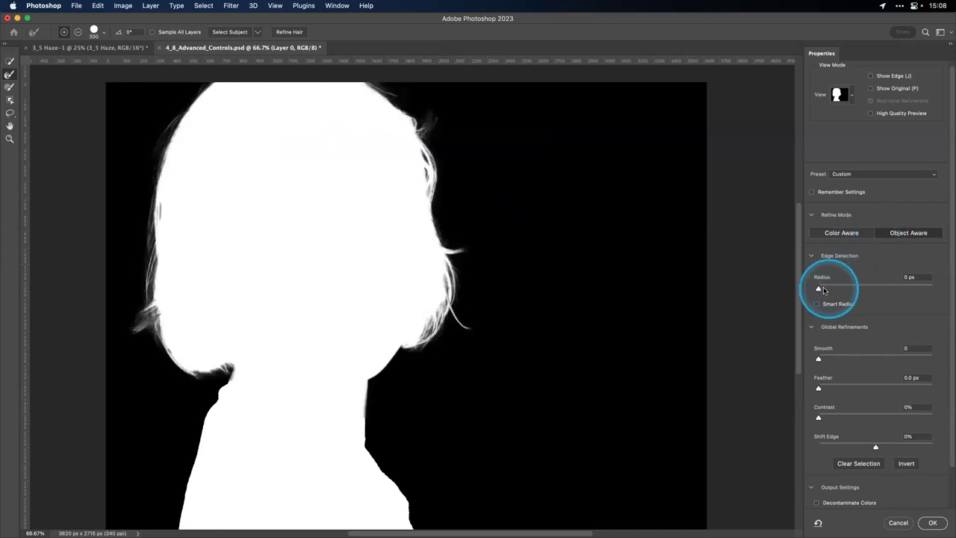
{"action": "left_click_drag", "start_coordinate": [824, 287], "coordinate": [857, 289]}
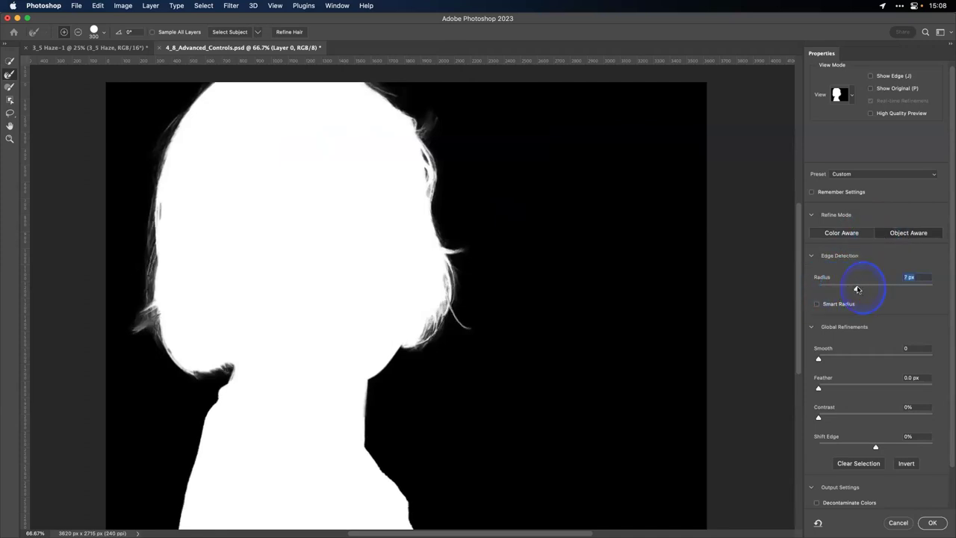
{"action": "left_click", "coordinate": [817, 306]}
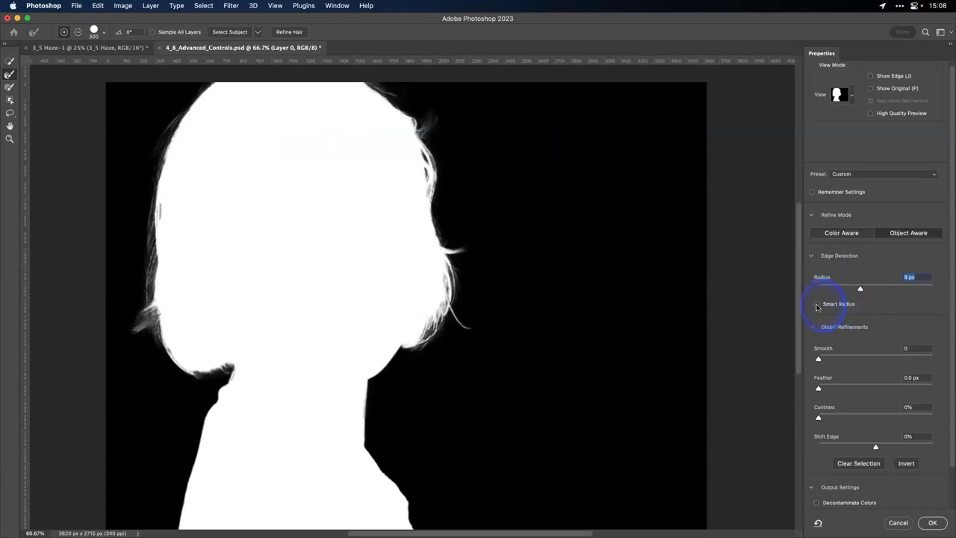
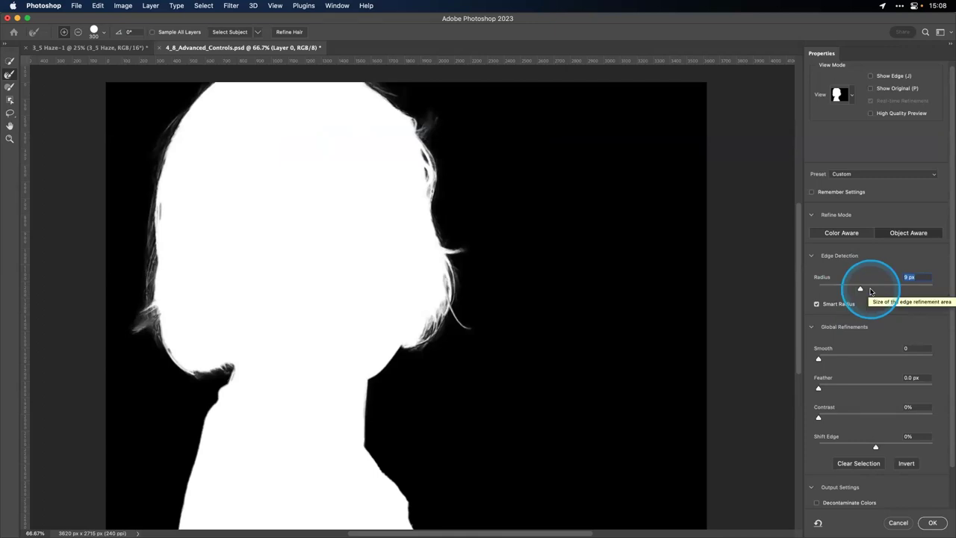
Output the girl cutout as New Layer with Layer Mask, with Decontaminate Colors turned on
{"action": "scroll", "coordinate": [871, 291], "scroll_direction": "down", "scroll_amount": 3}
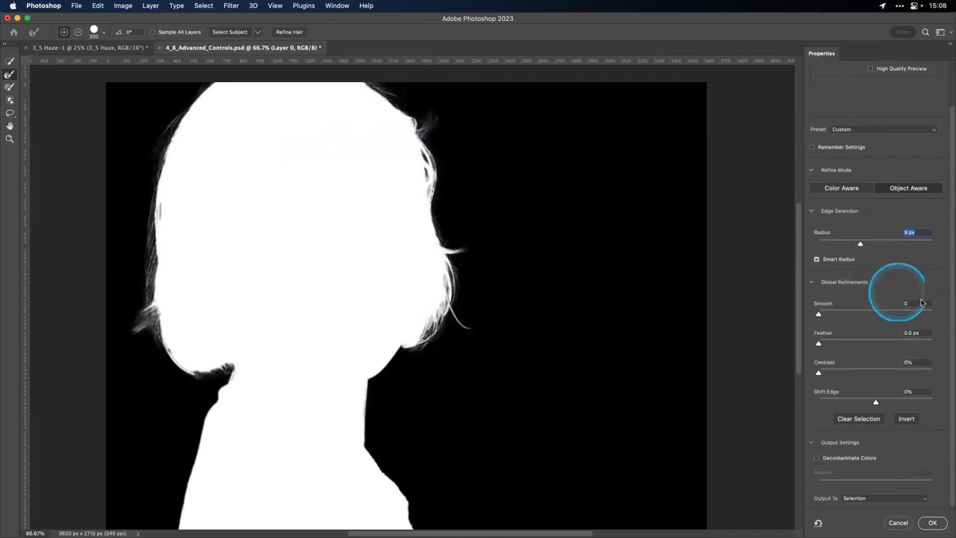
{"action": "left_click", "coordinate": [896, 499]}
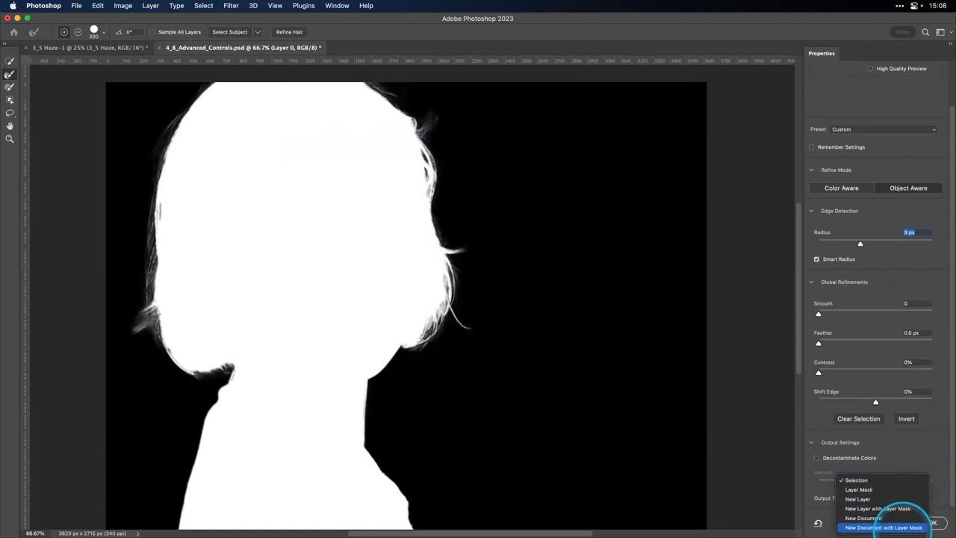
{"action": "left_click", "coordinate": [897, 513]}
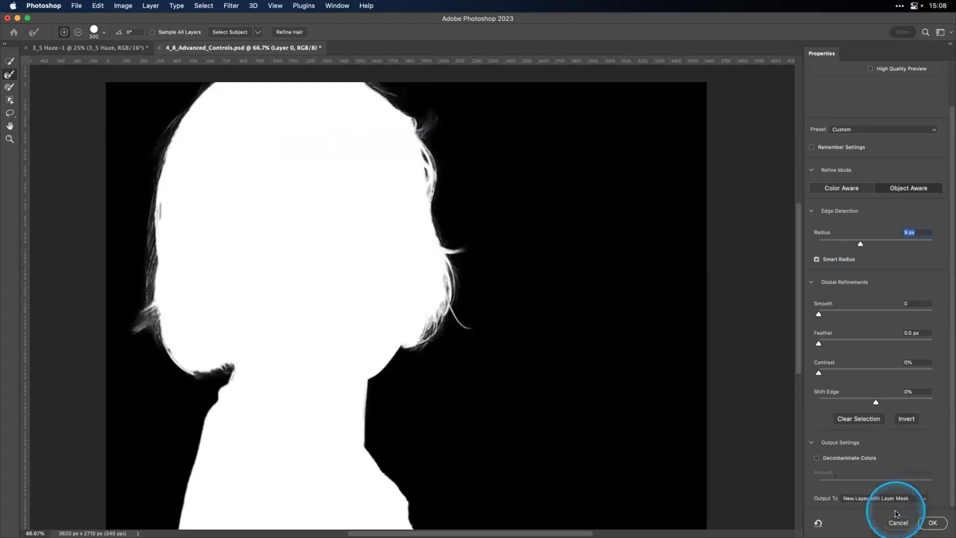
{"action": "left_click", "coordinate": [817, 459]}
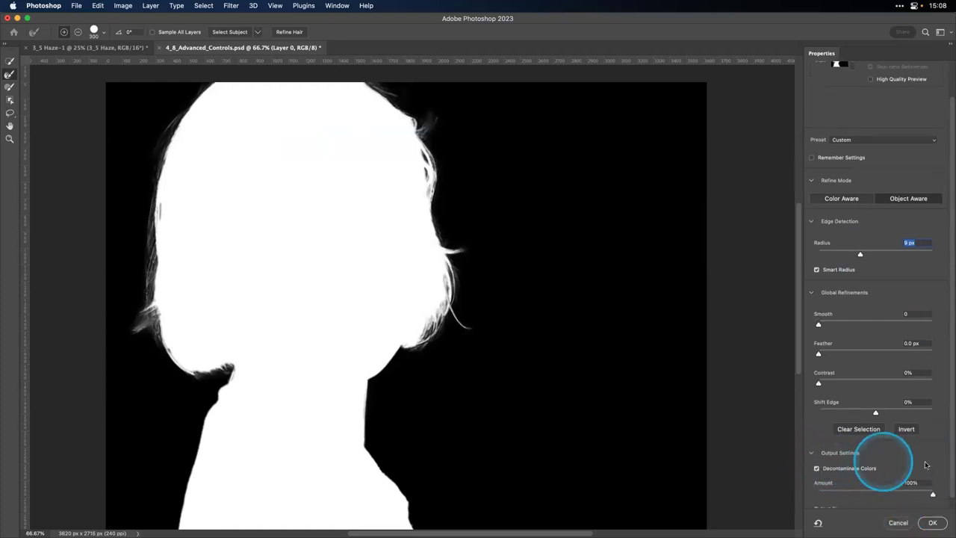
{"action": "left_click", "coordinate": [932, 523]}
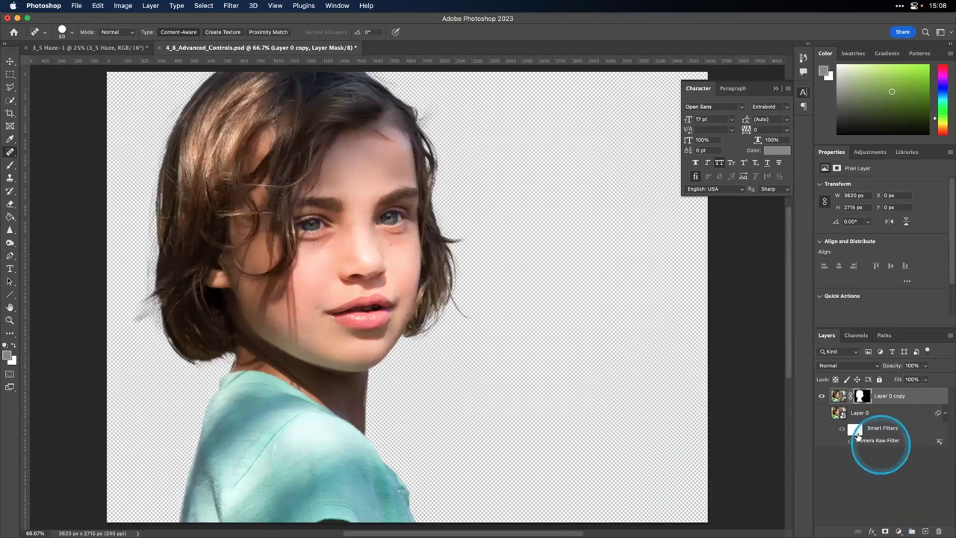
Show Layer 0 again and add an Exposure adjustment above it set to -1.23
{"action": "left_click", "coordinate": [821, 414]}
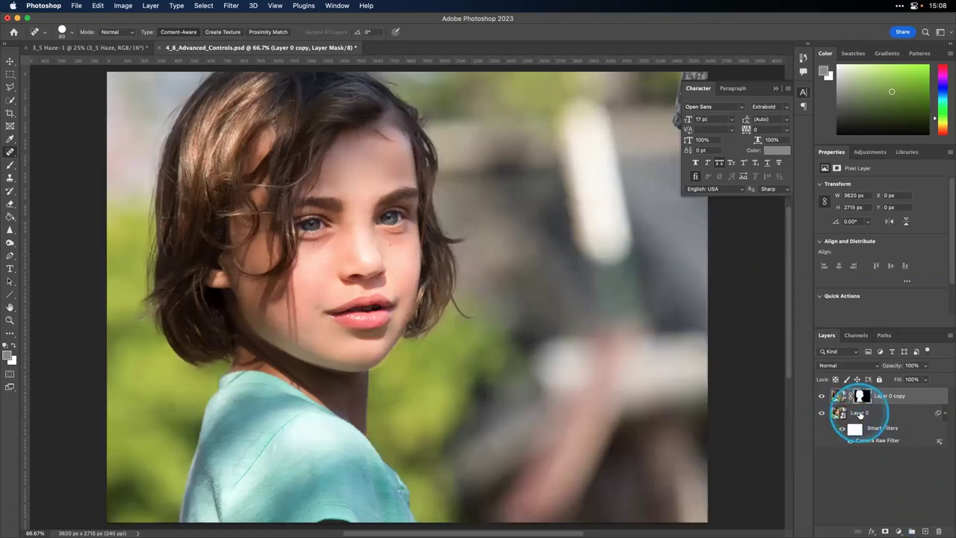
{"action": "left_click", "coordinate": [859, 412]}
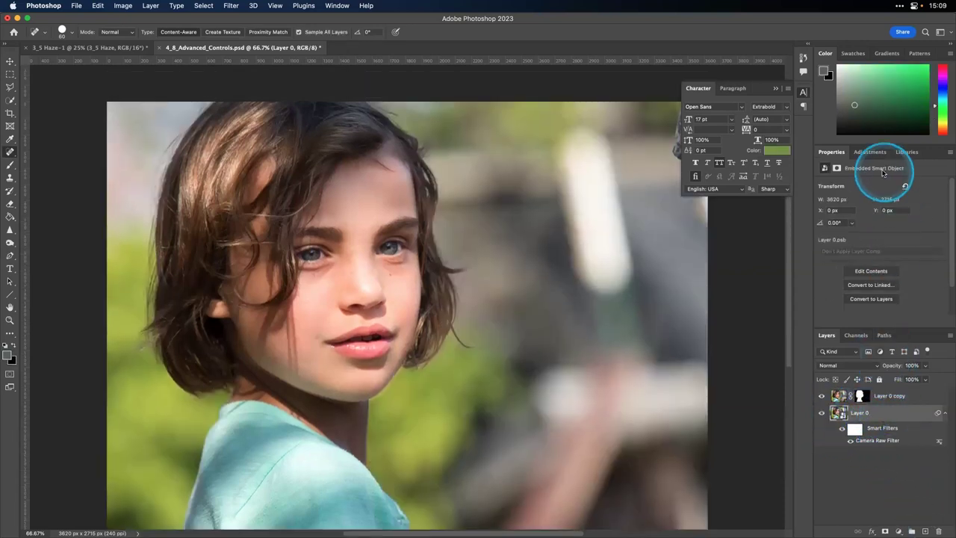
{"action": "left_click", "coordinate": [872, 153]}
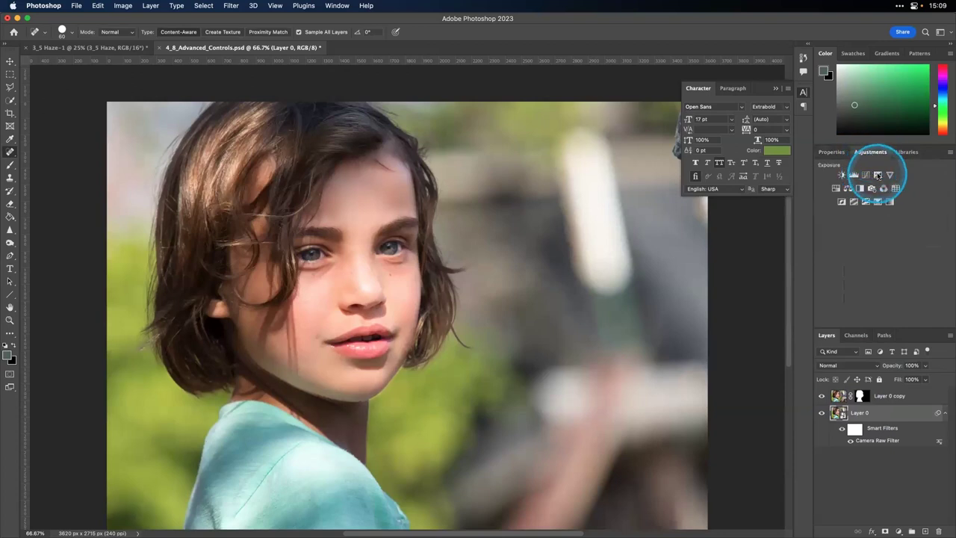
{"action": "left_click", "coordinate": [878, 175]}
{"action": "mouse_move", "coordinate": [879, 211]}
{"action": "left_mouse_down"}
{"action": "mouse_move", "coordinate": [845, 210]}
{"action": "mouse_move", "coordinate": [871, 213]}
{"action": "left_mouse_up"}
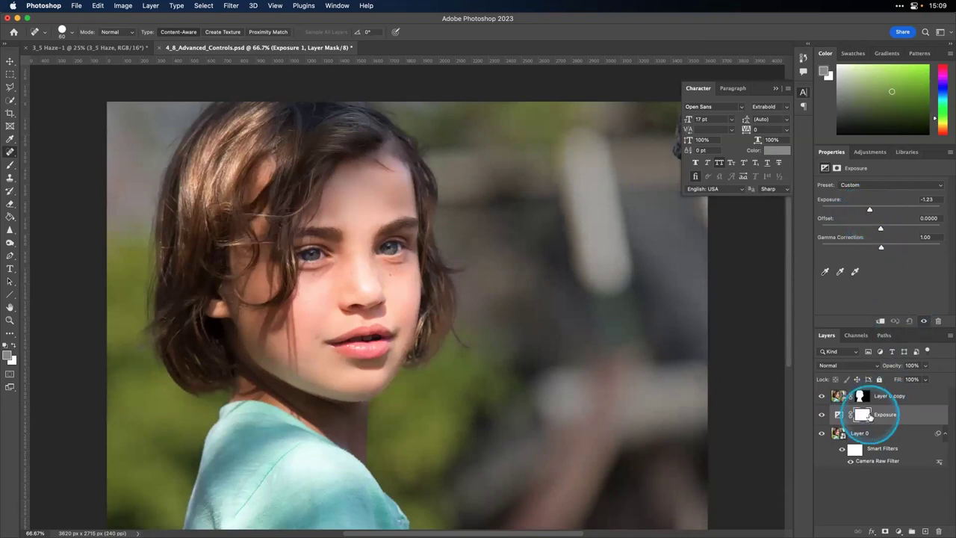
On Layer 0 copy's mask, zoom in and heal the hair strands below the ear
{"action": "left_click", "coordinate": [861, 397]}
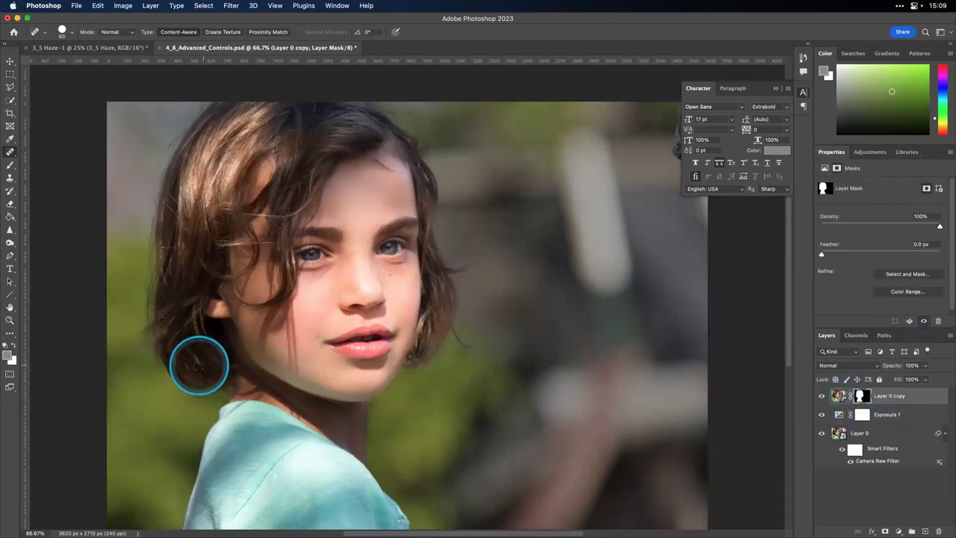
{"action": "scroll", "coordinate": [198, 366], "scroll_direction": "up", "scroll_amount": 5}
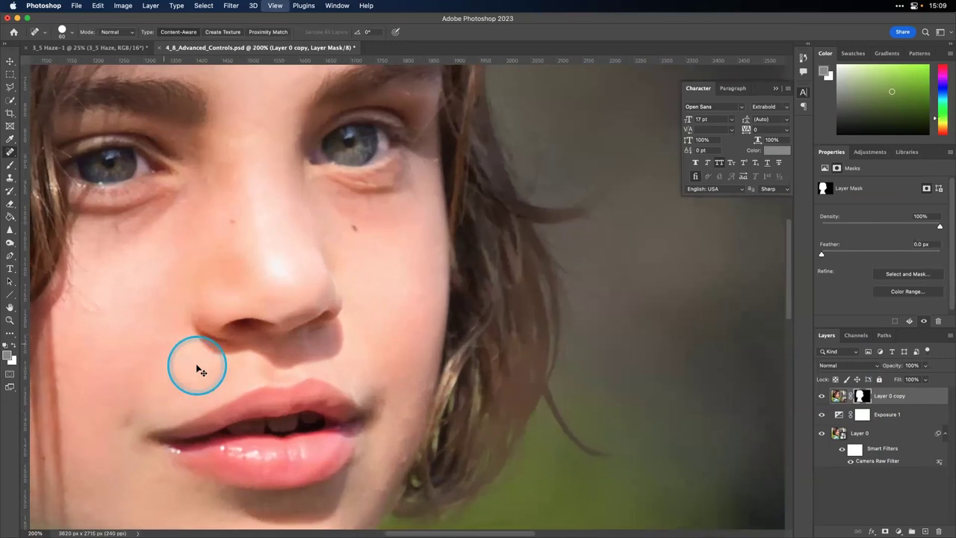
{"action": "left_click_drag", "start_coordinate": [146, 372], "coordinate": [446, 331]}
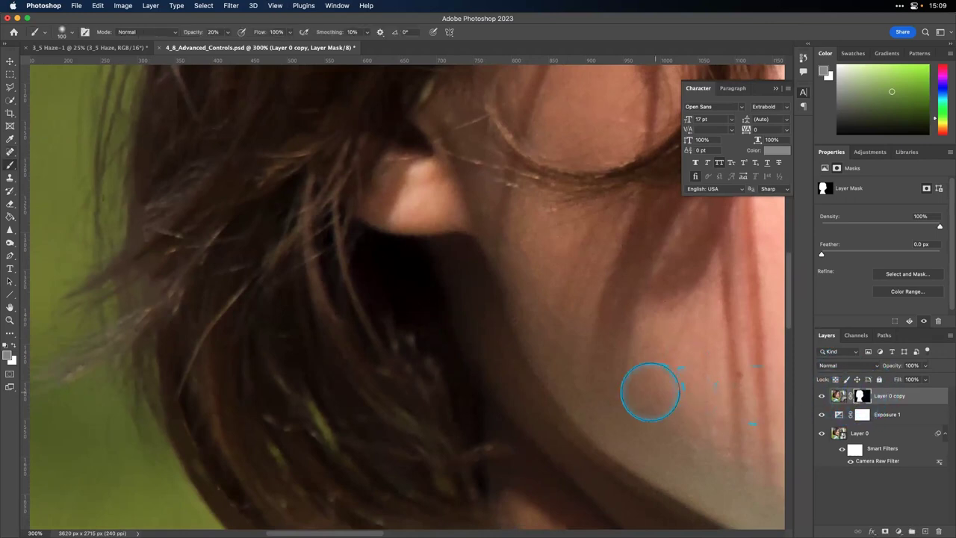
{"action": "left_click", "coordinate": [319, 414]}
{"action": "left_click_drag", "start_coordinate": [319, 413], "coordinate": [348, 454]}
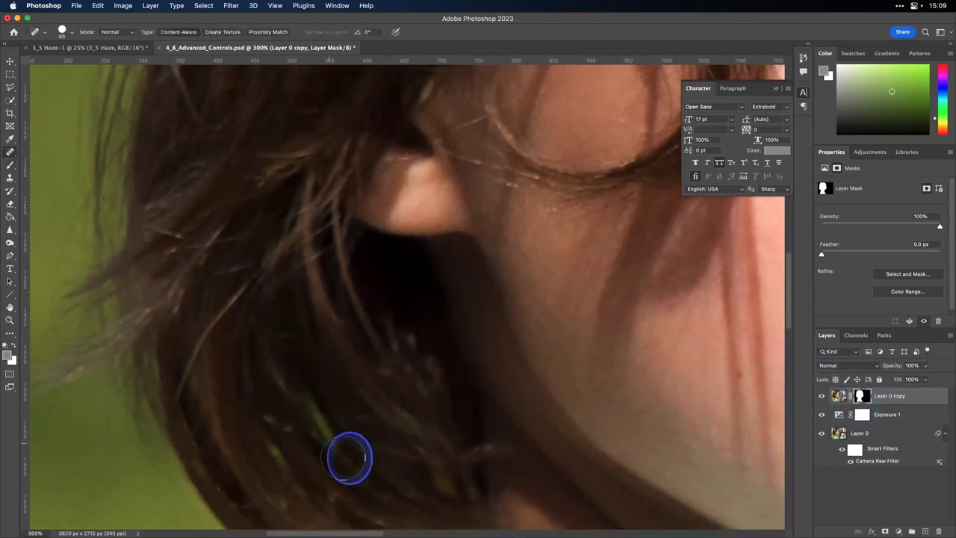
{"action": "mouse_move", "coordinate": [265, 391]}
{"action": "left_mouse_down"}
{"action": "mouse_move", "coordinate": [282, 452]}
{"action": "mouse_move", "coordinate": [349, 458]}
{"action": "mouse_move", "coordinate": [310, 368]}
{"action": "mouse_move", "coordinate": [368, 422]}
{"action": "mouse_move", "coordinate": [423, 445]}
{"action": "mouse_move", "coordinate": [330, 345]}
{"action": "mouse_move", "coordinate": [348, 389]}
{"action": "mouse_move", "coordinate": [411, 455]}
{"action": "mouse_move", "coordinate": [271, 401]}
{"action": "mouse_move", "coordinate": [259, 348]}
{"action": "mouse_move", "coordinate": [255, 433]}
{"action": "mouse_move", "coordinate": [276, 498]}
{"action": "mouse_move", "coordinate": [296, 420]}
{"action": "mouse_move", "coordinate": [325, 444]}
{"action": "mouse_move", "coordinate": [439, 482]}
{"action": "mouse_move", "coordinate": [393, 430]}
{"action": "mouse_move", "coordinate": [283, 365]}
{"action": "mouse_move", "coordinate": [267, 403]}
{"action": "mouse_move", "coordinate": [278, 362]}
{"action": "mouse_move", "coordinate": [248, 403]}
{"action": "mouse_move", "coordinate": [321, 473]}
{"action": "mouse_move", "coordinate": [326, 376]}
{"action": "mouse_move", "coordinate": [270, 333]}
{"action": "left_mouse_up"}
Heal the stray hair strands running along the girl's jaw
{"action": "scroll", "coordinate": [267, 332], "scroll_direction": "right", "scroll_amount": 15}
{"action": "scroll", "coordinate": [531, 320], "scroll_direction": "down", "scroll_amount": 5}
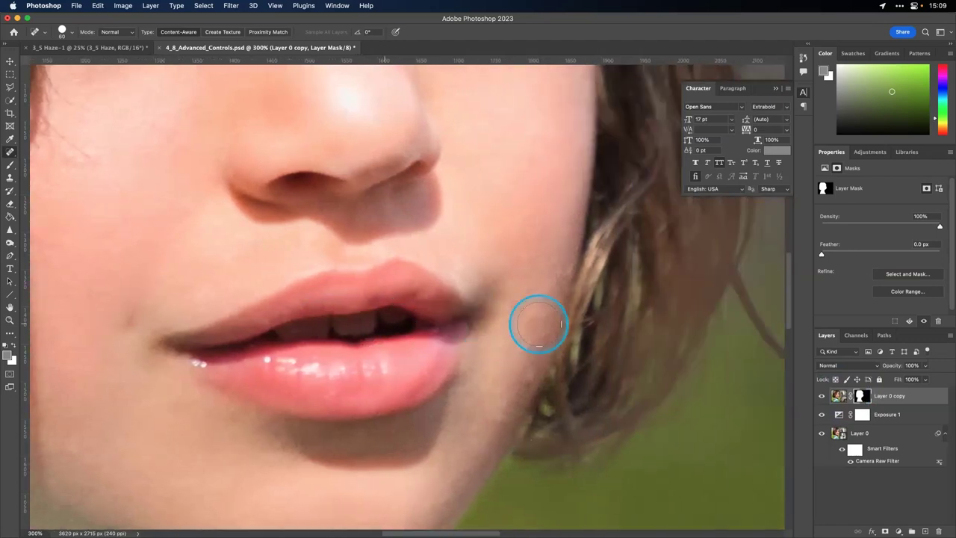
{"action": "scroll", "coordinate": [538, 323], "scroll_direction": "right", "scroll_amount": 10}
{"action": "mouse_move", "coordinate": [317, 287]}
{"action": "left_mouse_down"}
{"action": "mouse_move", "coordinate": [298, 346]}
{"action": "mouse_move", "coordinate": [263, 393]}
{"action": "mouse_move", "coordinate": [284, 313]}
{"action": "mouse_move", "coordinate": [262, 386]}
{"action": "left_mouse_up"}
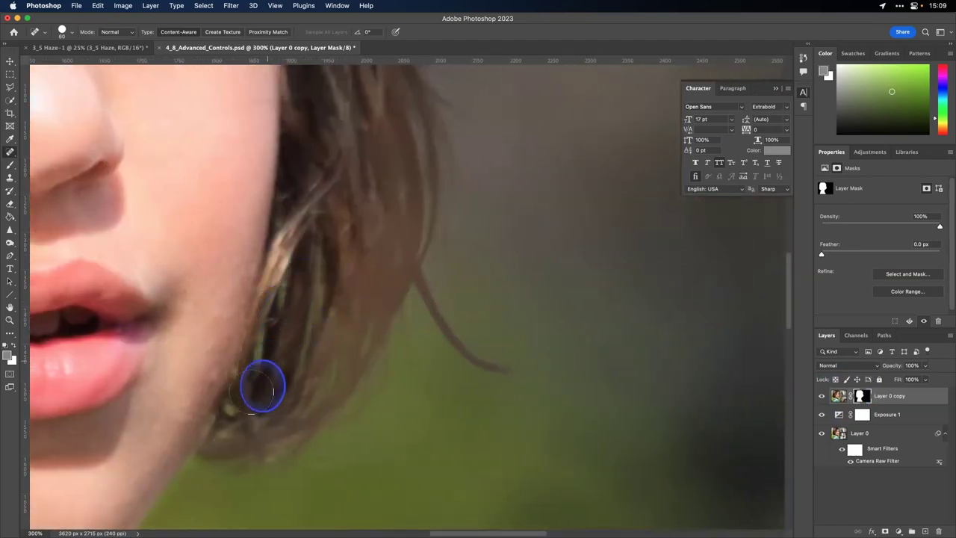
{"action": "left_click_drag", "start_coordinate": [316, 274], "coordinate": [310, 208]}
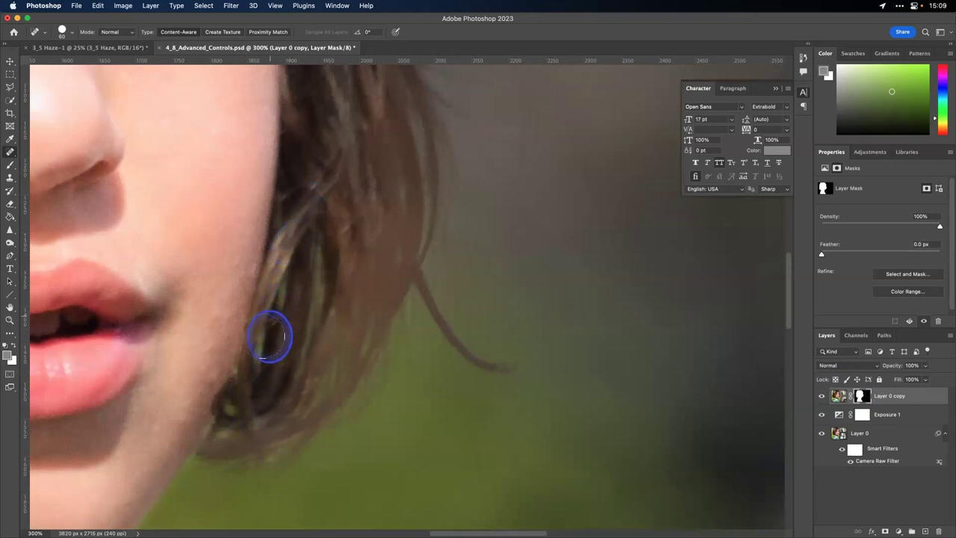
{"action": "mouse_move", "coordinate": [303, 230]}
{"action": "left_mouse_down"}
{"action": "mouse_move", "coordinate": [321, 171]}
{"action": "mouse_move", "coordinate": [353, 256]}
{"action": "mouse_move", "coordinate": [309, 294]}
{"action": "mouse_move", "coordinate": [327, 295]}
{"action": "left_mouse_up"}
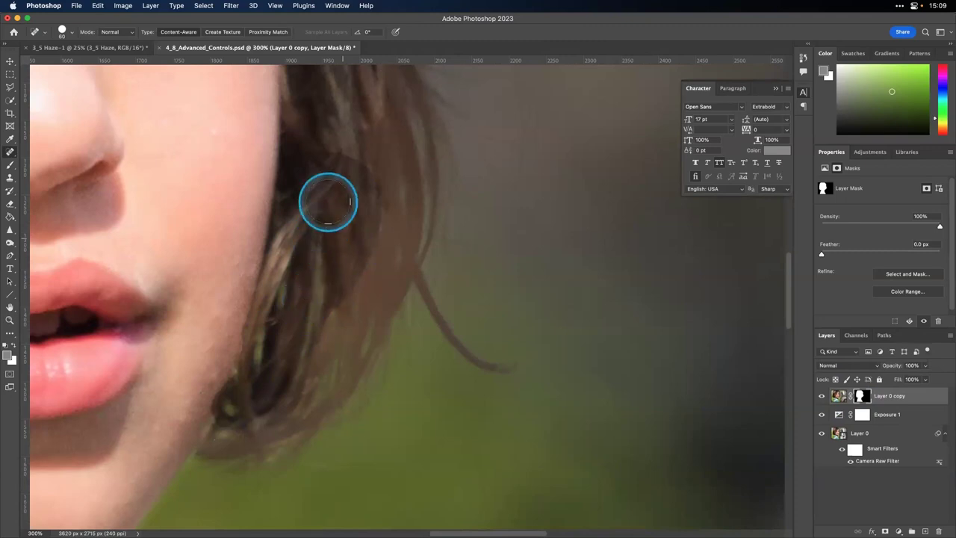
Soften the Spot Healing Brush to 11% hardness, heal the strands right of the cheek, then fit on screen
{"action": "left_click", "coordinate": [68, 32]}
{"action": "left_click_drag", "start_coordinate": [115, 82], "coordinate": [104, 83]}
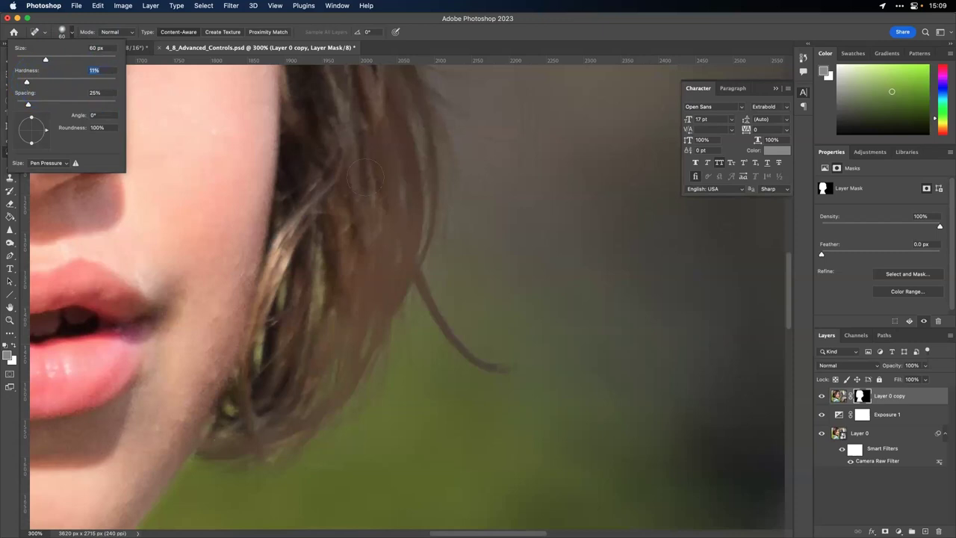
{"action": "key", "text": "Return"}
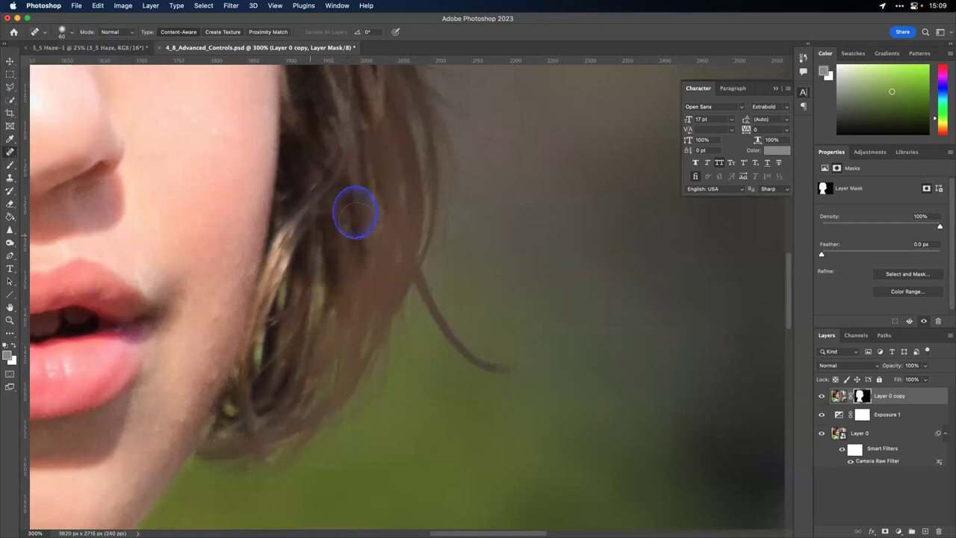
{"action": "left_click_drag", "start_coordinate": [283, 353], "coordinate": [284, 350]}
{"action": "key", "text": "super+0"}
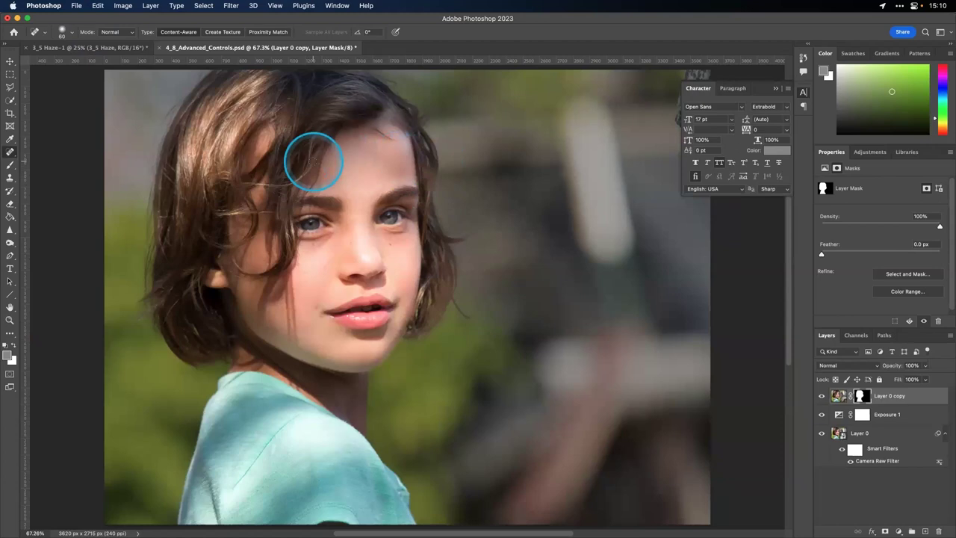
Close 4_8_Advanced_Controls.psd without saving and switch to Lightroom Classic
{"action": "scroll", "coordinate": [312, 162], "scroll_direction": "down", "scroll_amount": 2}
{"action": "scroll", "coordinate": [312, 162], "scroll_direction": "left", "scroll_amount": 2}
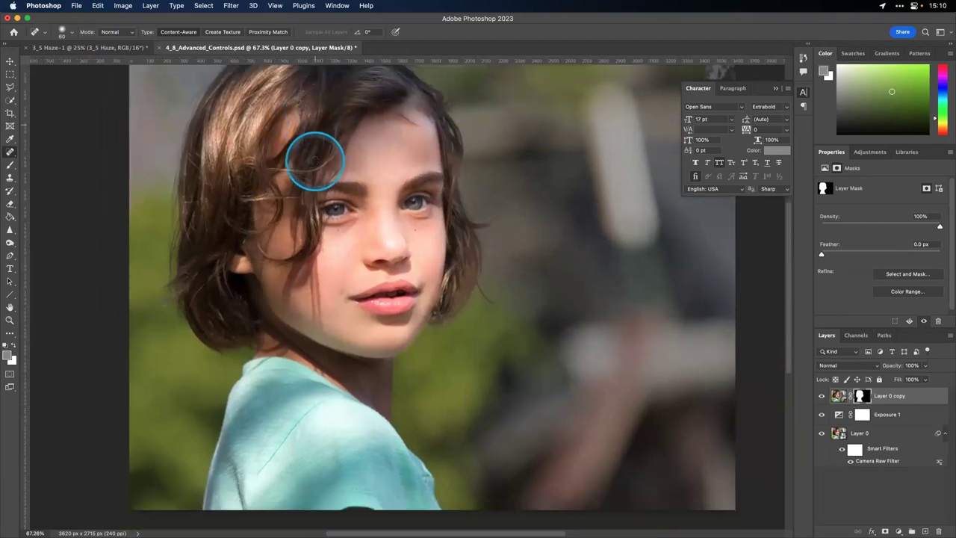
{"action": "key", "text": "super+w"}
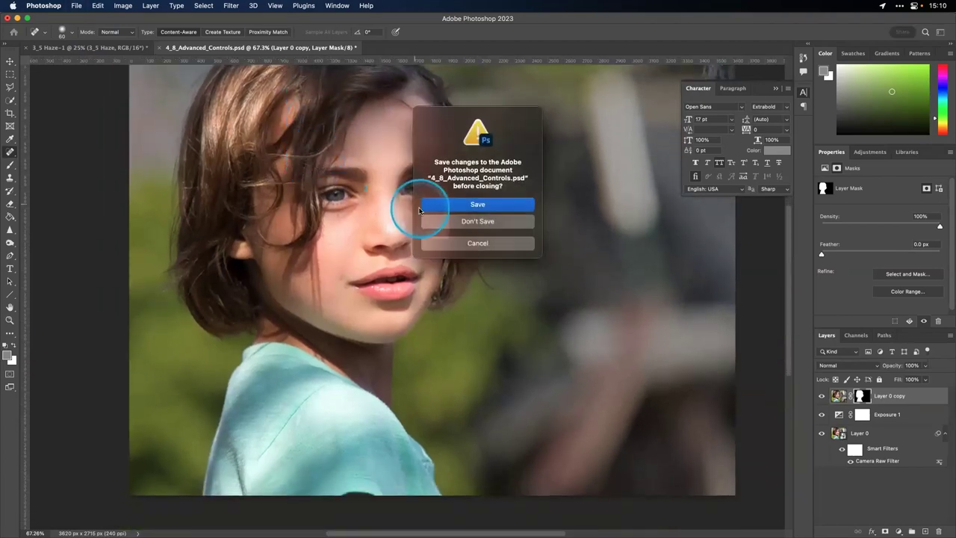
{"action": "left_click", "coordinate": [433, 221]}
{"action": "key", "text": "super+Tab"}
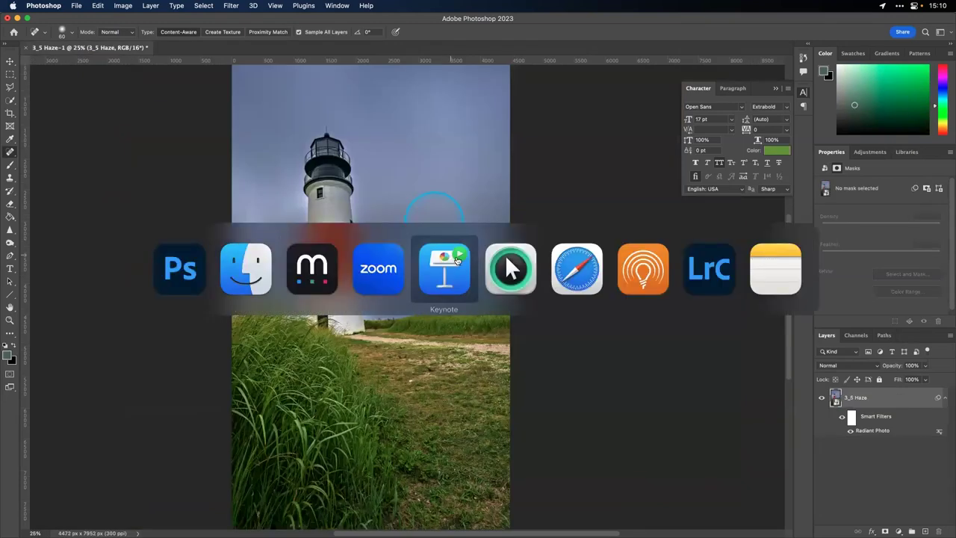
{"action": "left_click", "coordinate": [691, 264]}
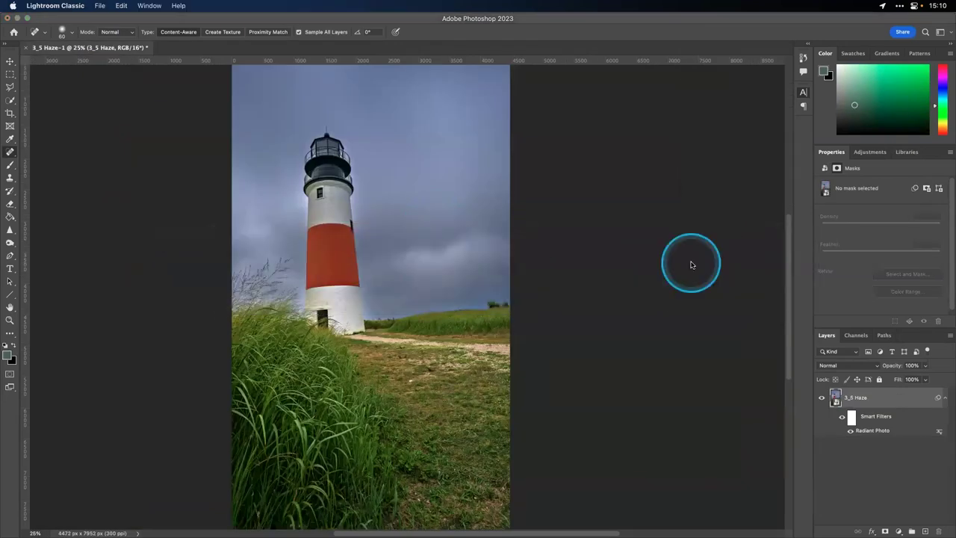
Bring up the Testing4.lrcat window, cancel Import, and open DSC_0053.jpg in Loupe view
{"action": "left_click", "coordinate": [148, 5]}
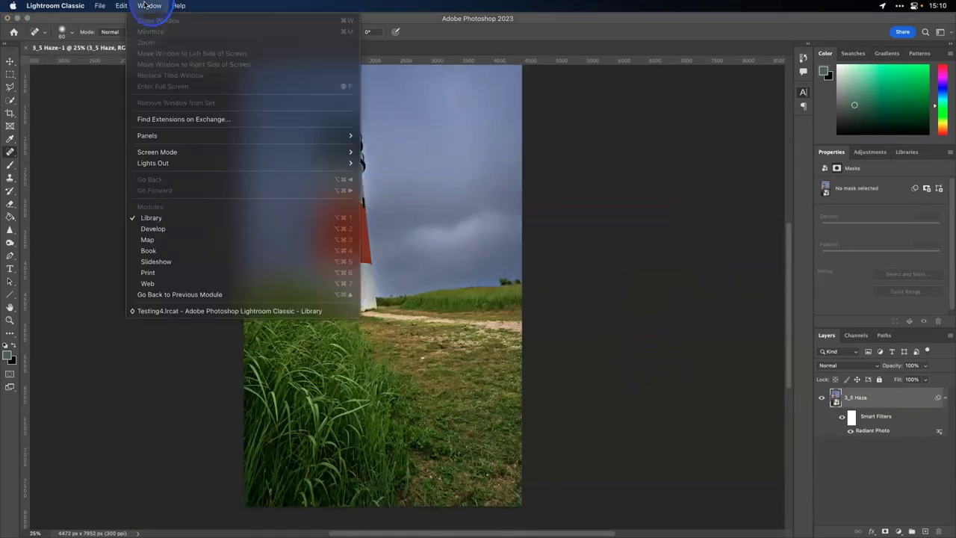
{"action": "left_click", "coordinate": [246, 311]}
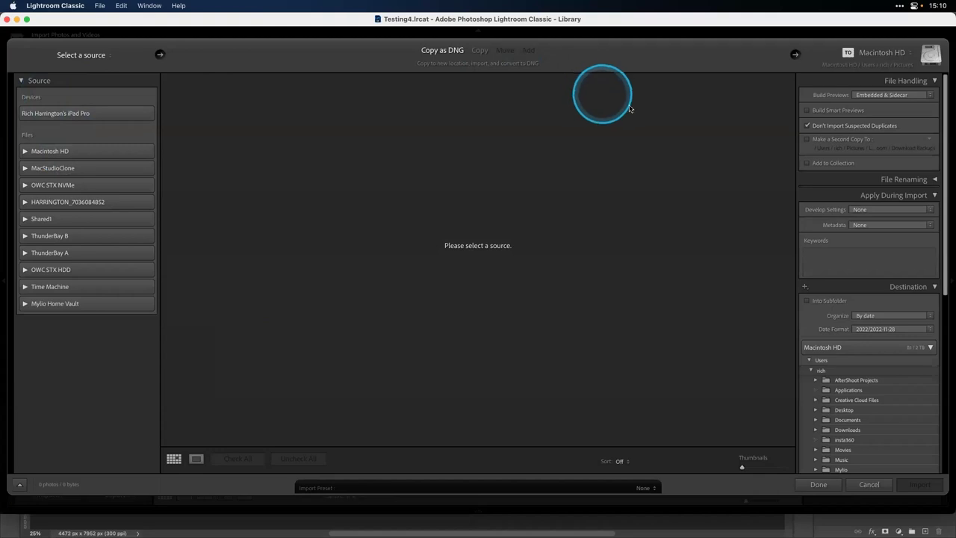
{"action": "left_click", "coordinate": [867, 486]}
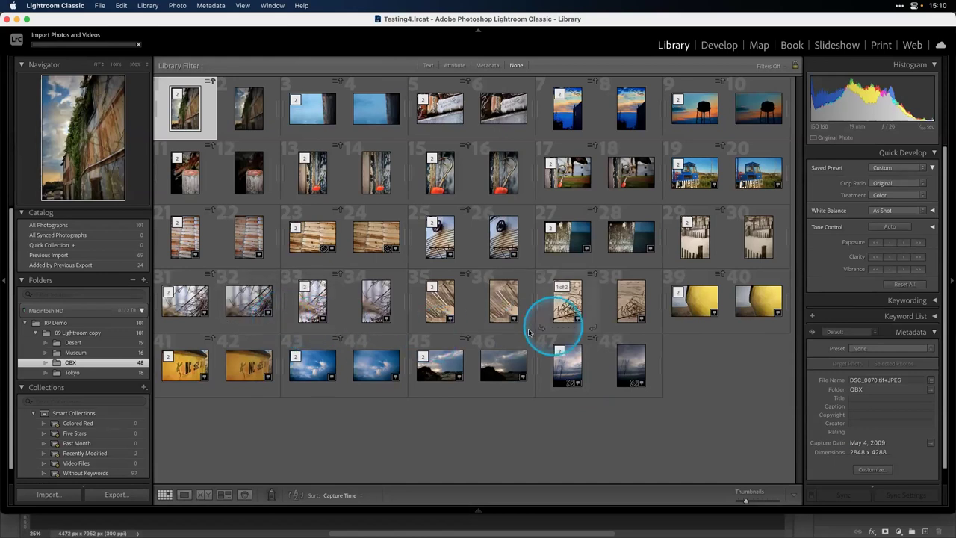
{"action": "left_click", "coordinate": [704, 298]}
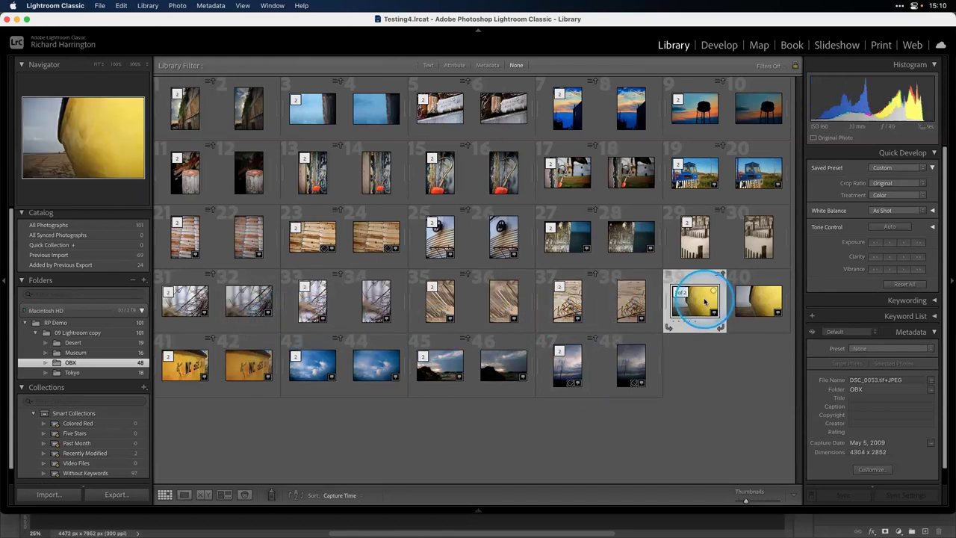
{"action": "double_click", "coordinate": [767, 298]}
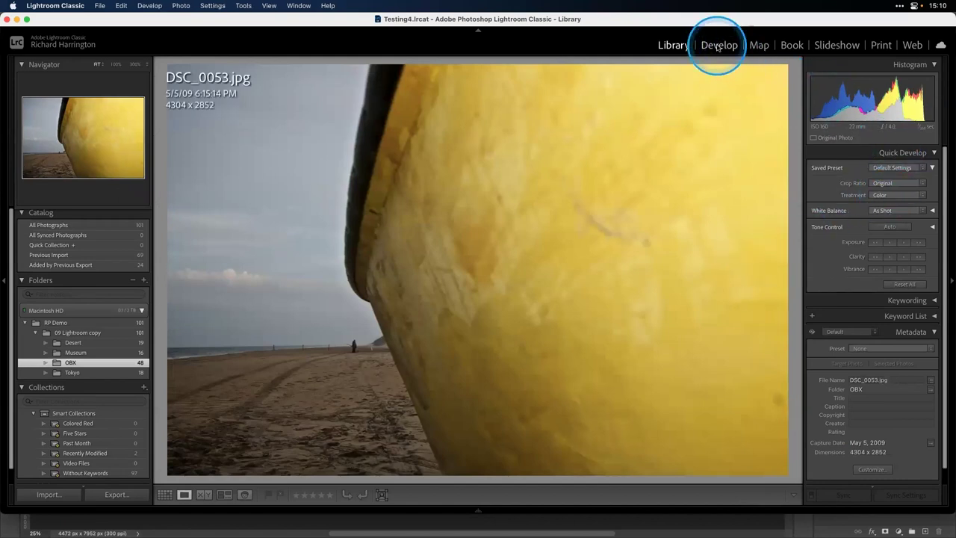
In Develop, dismiss the masking introduction and add a Select Sky mask as Mask 1
{"action": "left_click", "coordinate": [718, 47]}
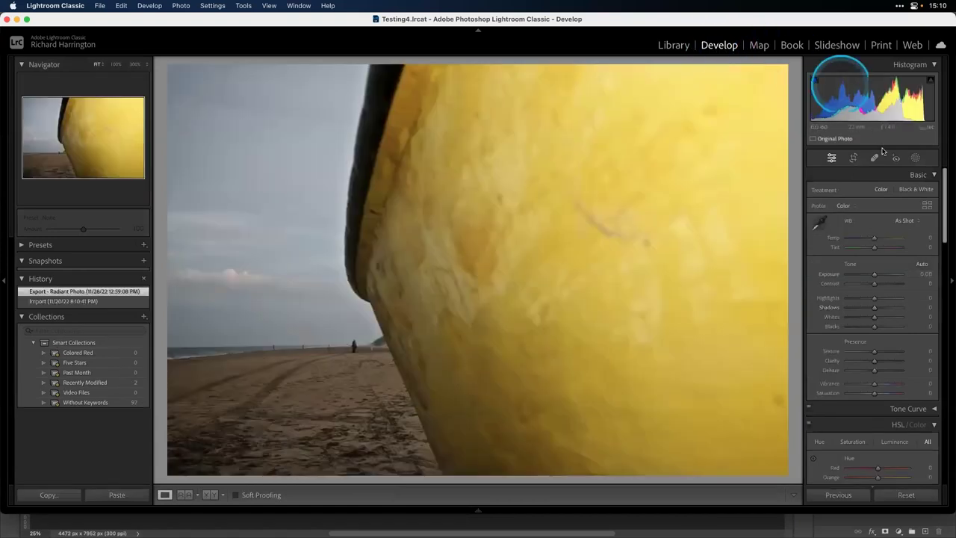
{"action": "left_click", "coordinate": [916, 161]}
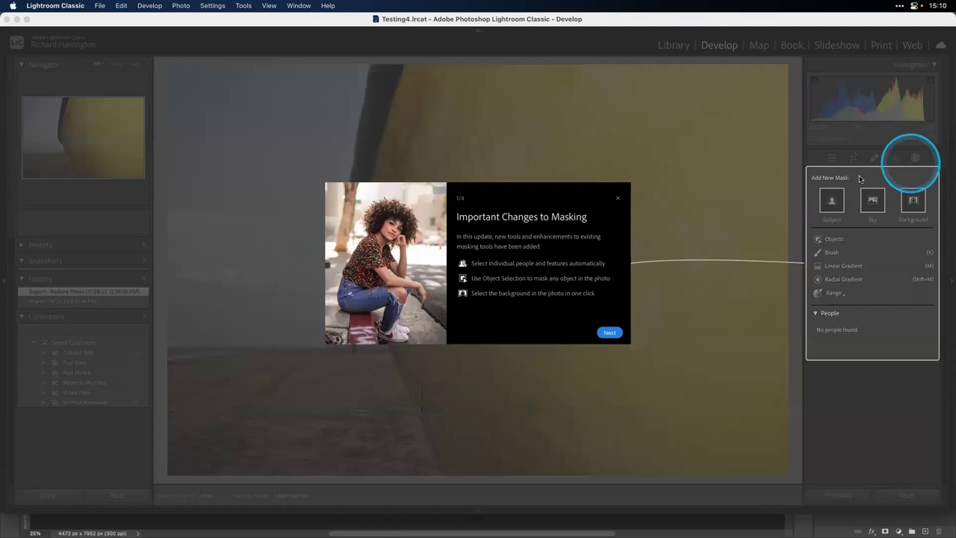
{"action": "left_click", "coordinate": [618, 198]}
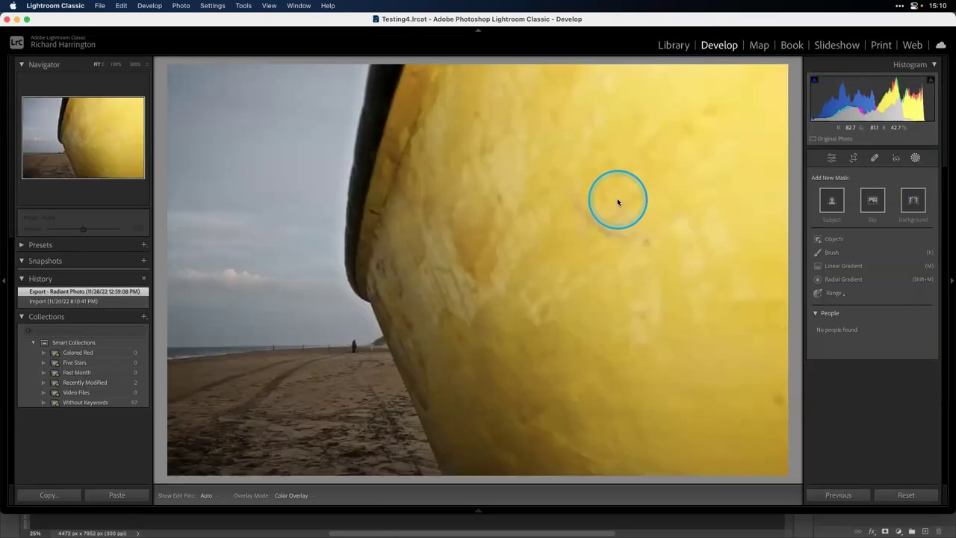
{"action": "left_click", "coordinate": [872, 201]}
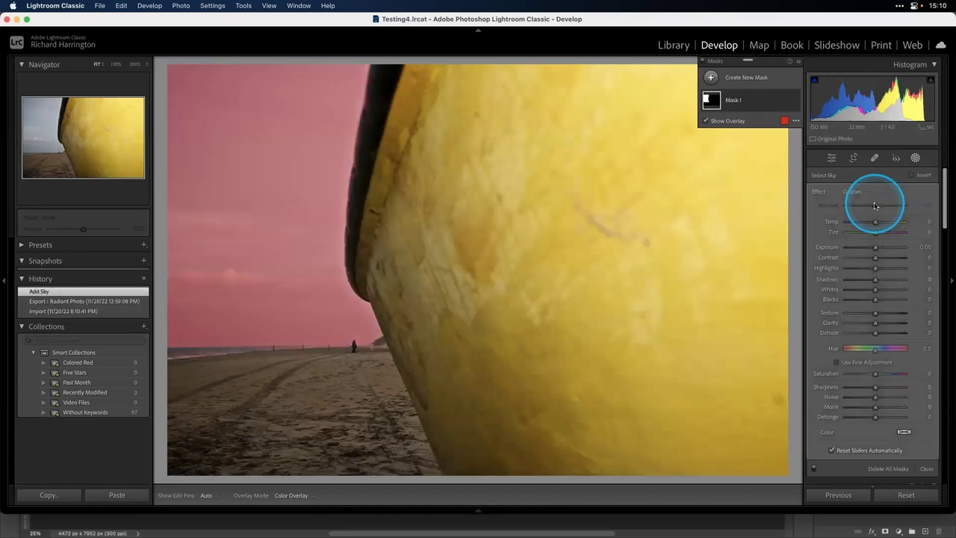
Set the sky mask to Exposure -1.06, Shadows -30, Texture 66, Clarity 75, Highlights 33, Saturation 22
{"action": "left_click_drag", "start_coordinate": [875, 248], "coordinate": [869, 249]}
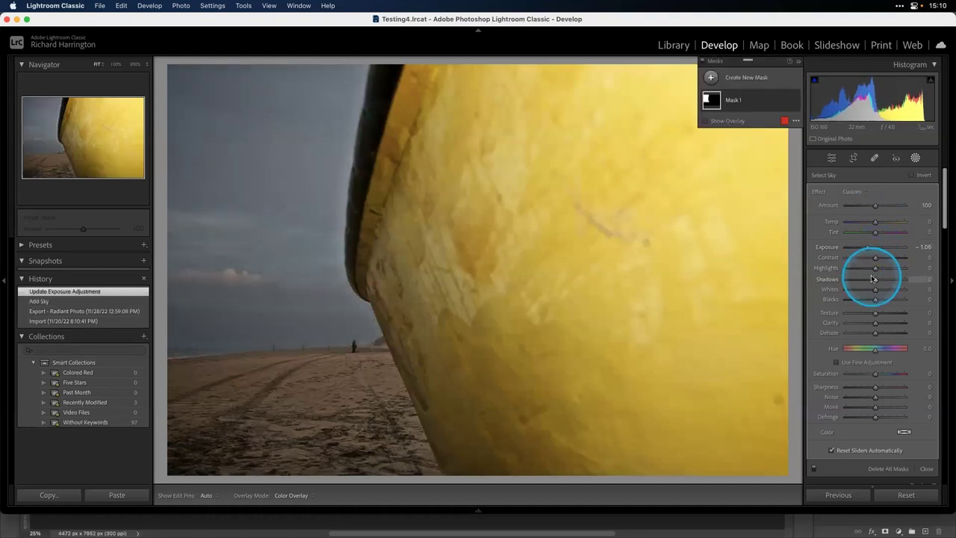
{"action": "mouse_move", "coordinate": [875, 280]}
{"action": "left_mouse_down"}
{"action": "mouse_move", "coordinate": [850, 281]}
{"action": "mouse_move", "coordinate": [865, 282]}
{"action": "left_mouse_up"}
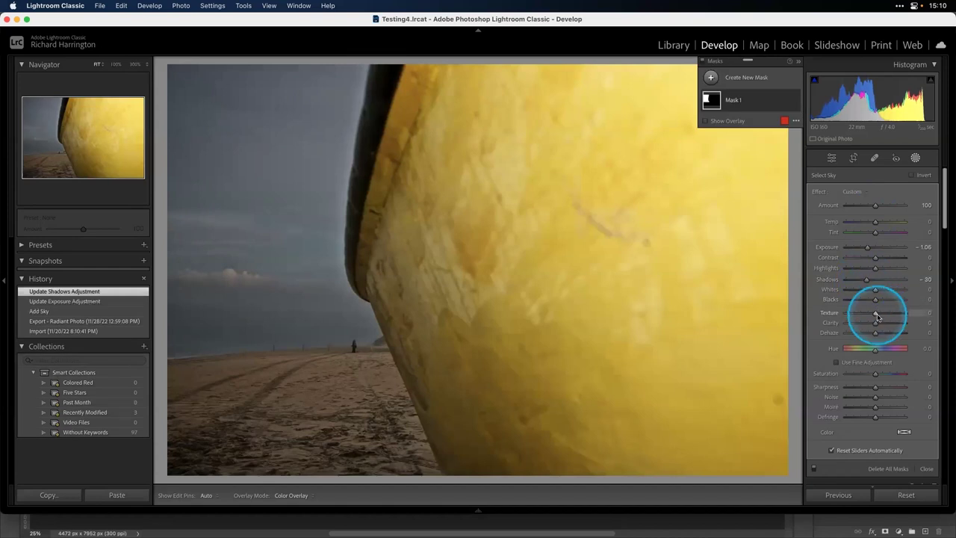
{"action": "mouse_move", "coordinate": [878, 324]}
{"action": "left_mouse_down"}
{"action": "mouse_move", "coordinate": [908, 325]}
{"action": "mouse_move", "coordinate": [884, 313]}
{"action": "left_mouse_up"}
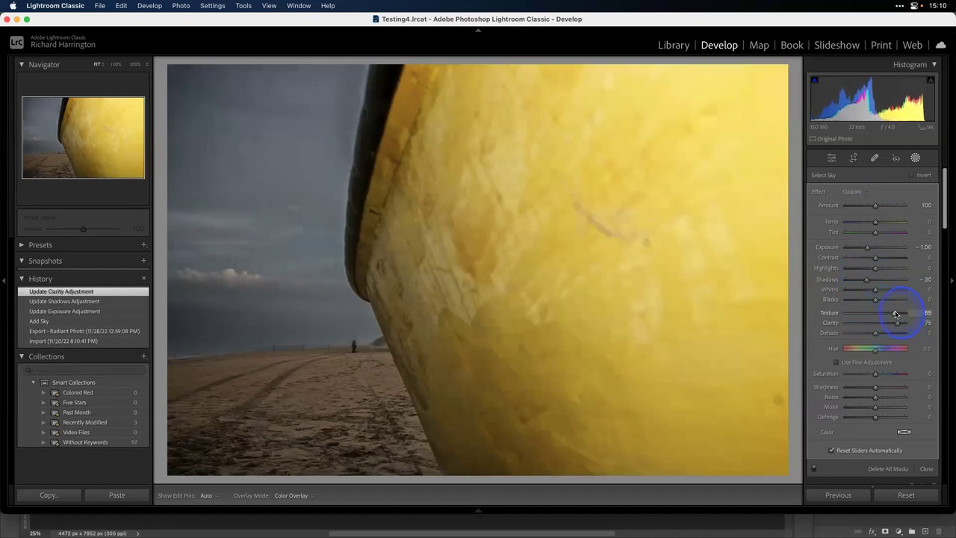
{"action": "left_click_drag", "start_coordinate": [896, 314], "coordinate": [896, 314]}
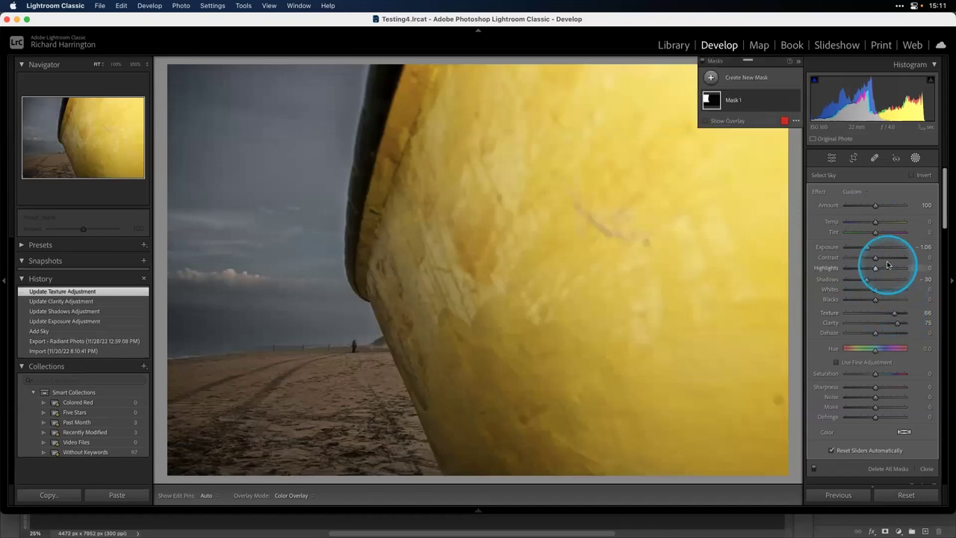
{"action": "mouse_move", "coordinate": [876, 270]}
{"action": "left_mouse_down"}
{"action": "mouse_move", "coordinate": [863, 267]}
{"action": "mouse_move", "coordinate": [891, 271]}
{"action": "mouse_move", "coordinate": [882, 269]}
{"action": "left_mouse_up"}
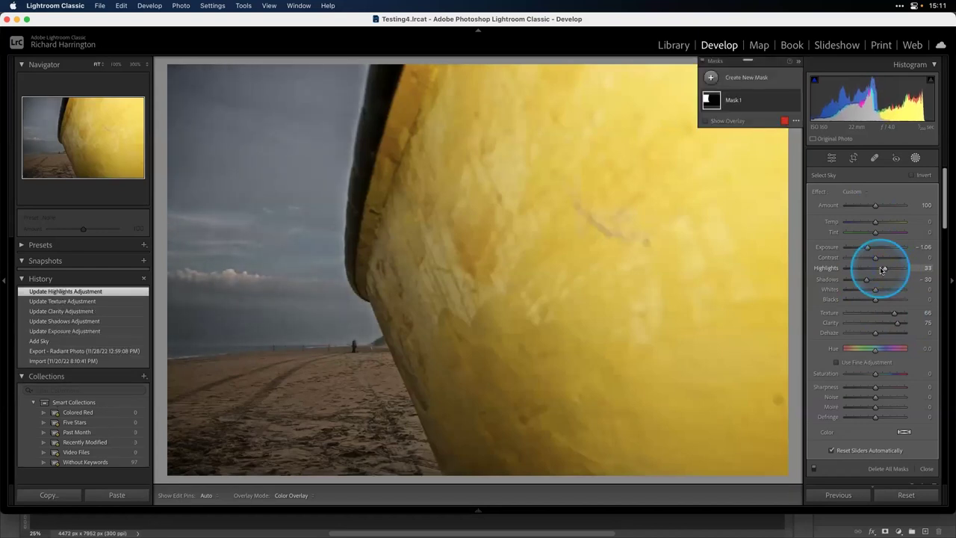
{"action": "scroll", "coordinate": [882, 269], "scroll_direction": "down", "scroll_amount": 1}
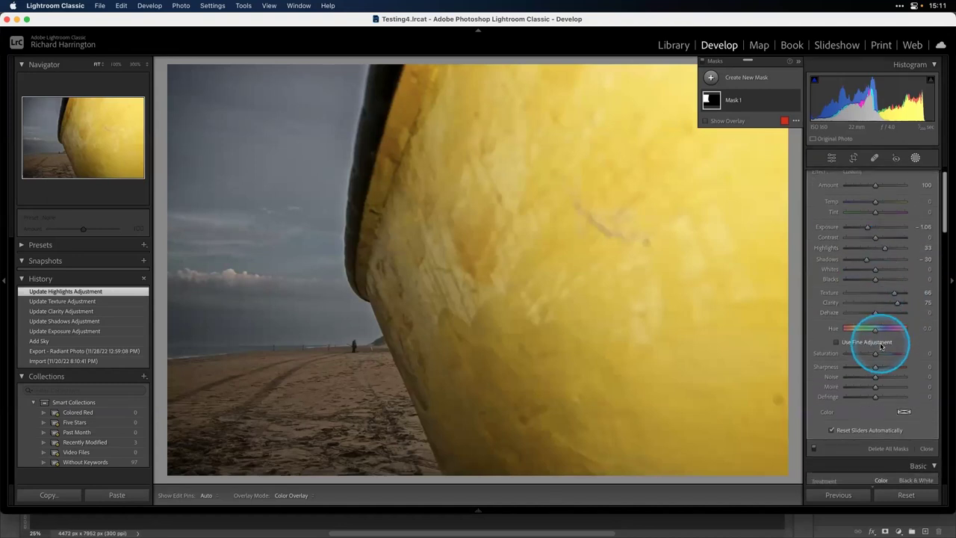
{"action": "mouse_move", "coordinate": [883, 359]}
{"action": "left_mouse_down"}
{"action": "mouse_move", "coordinate": [945, 356]}
{"action": "mouse_move", "coordinate": [882, 358]}
{"action": "left_mouse_up"}
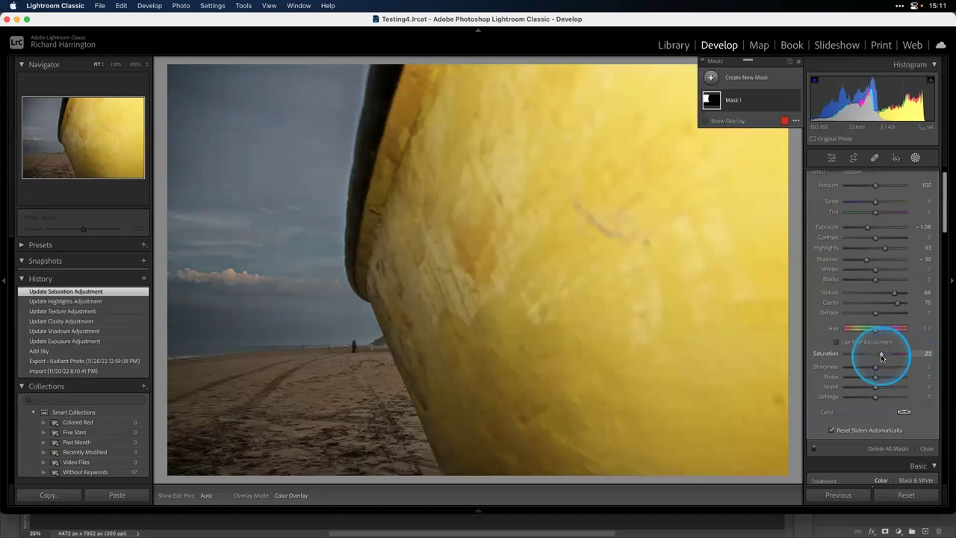
{"action": "scroll", "coordinate": [882, 358], "scroll_direction": "down", "scroll_amount": 8}
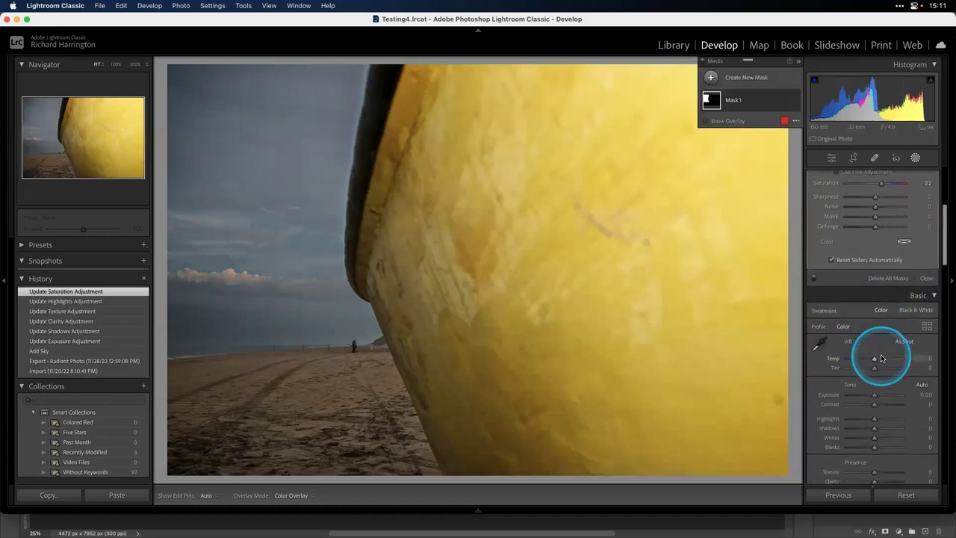
Duplicate and invert the sky mask, giving the inverted copy Dehaze -32
{"action": "scroll", "coordinate": [880, 355], "scroll_direction": "up", "scroll_amount": 8}
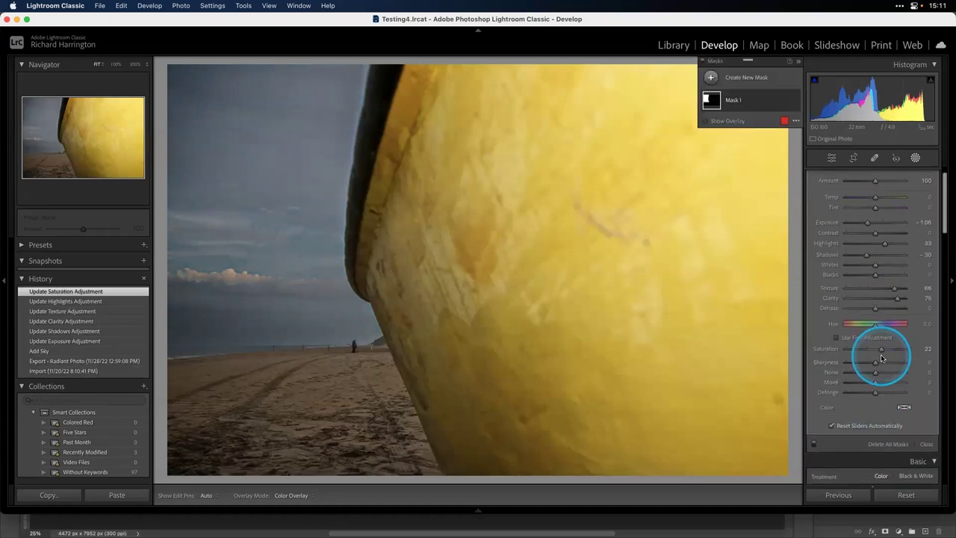
{"action": "left_click", "coordinate": [784, 101]}
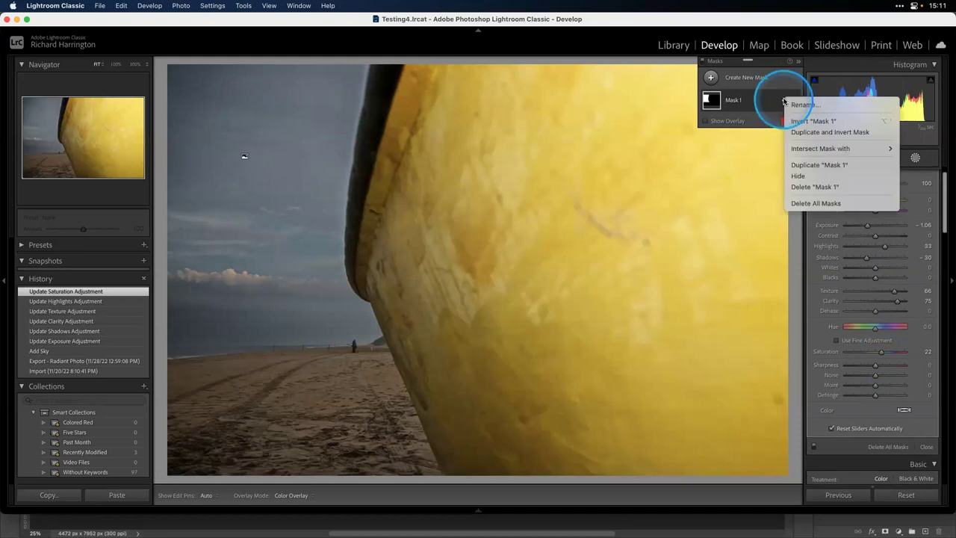
{"action": "left_click", "coordinate": [808, 134]}
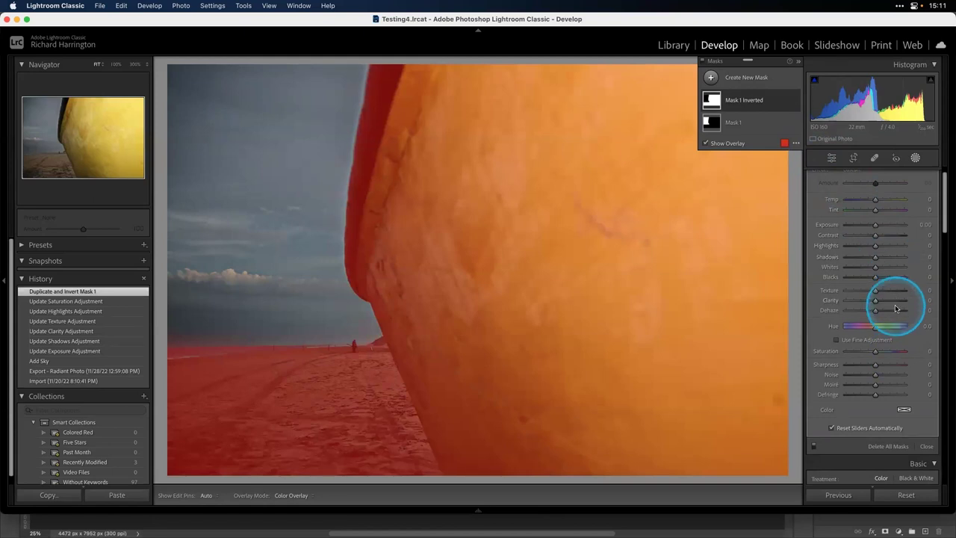
{"action": "scroll", "coordinate": [897, 306], "scroll_direction": "down", "scroll_amount": 5}
{"action": "scroll", "coordinate": [899, 309], "scroll_direction": "down", "scroll_amount": 1}
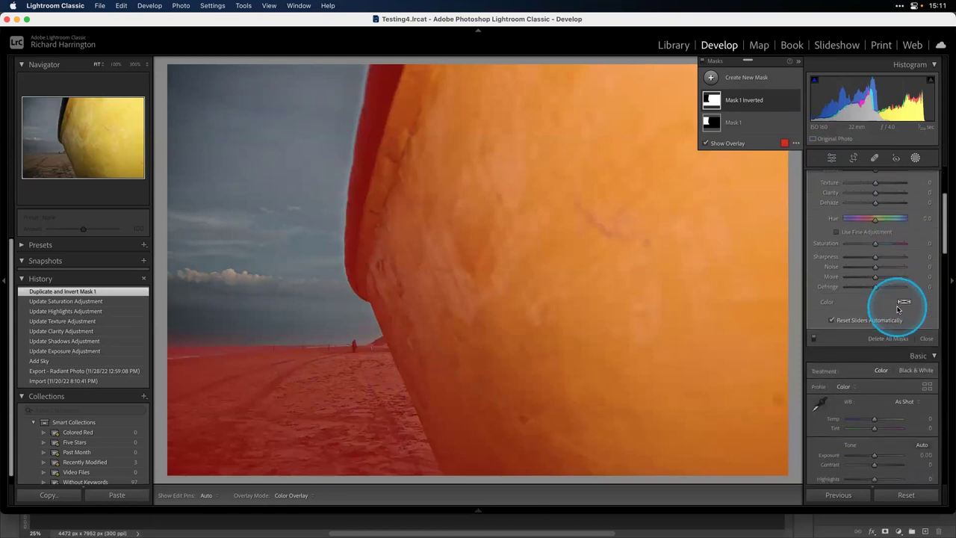
{"action": "scroll", "coordinate": [899, 309], "scroll_direction": "down", "scroll_amount": 8}
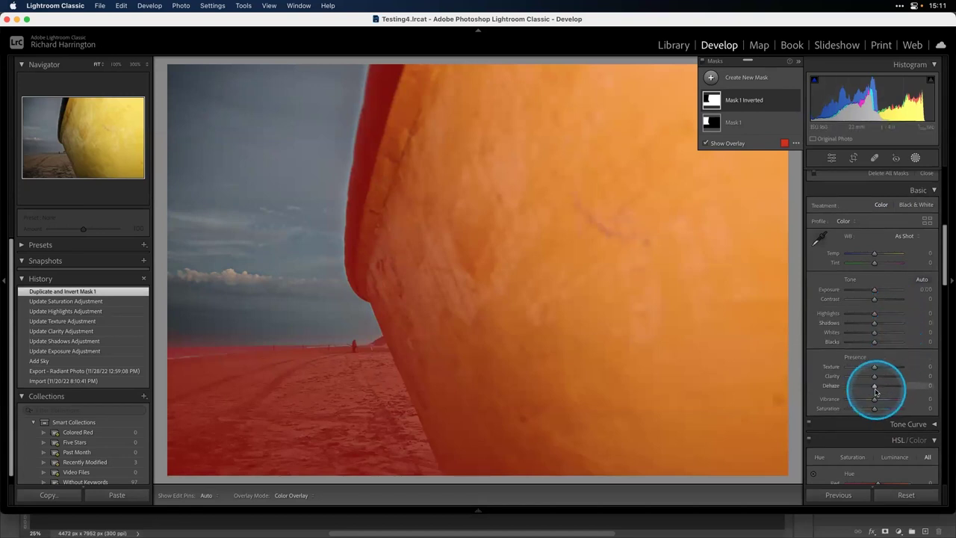
{"action": "mouse_move", "coordinate": [876, 391]}
{"action": "left_mouse_down"}
{"action": "mouse_move", "coordinate": [899, 386]}
{"action": "mouse_move", "coordinate": [854, 389]}
{"action": "mouse_move", "coordinate": [880, 394]}
{"action": "mouse_move", "coordinate": [865, 394]}
{"action": "left_mouse_up"}
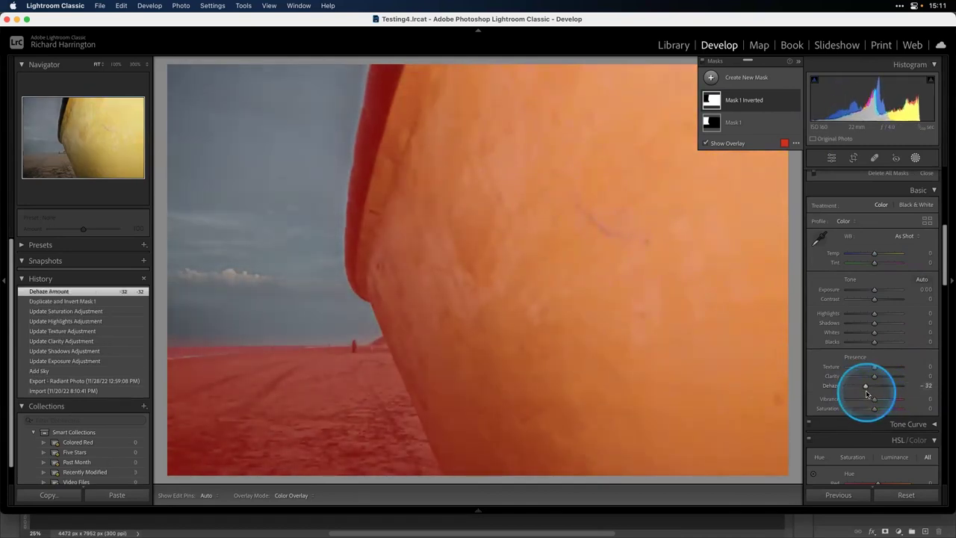
Drop the inverted mask's Exposure to -5.00, checking the mask overlay
{"action": "left_click", "coordinate": [710, 100]}
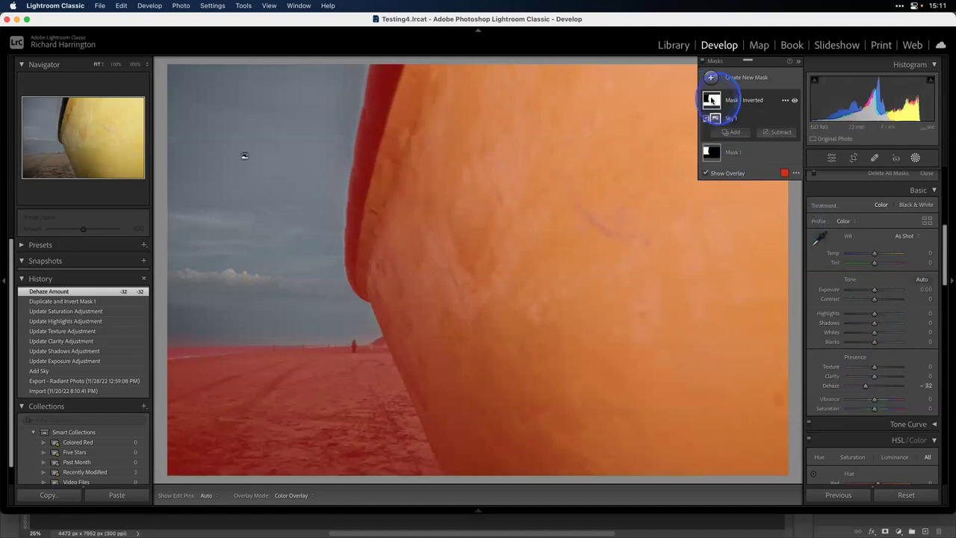
{"action": "left_click", "coordinate": [738, 100]}
{"action": "left_click", "coordinate": [738, 102]}
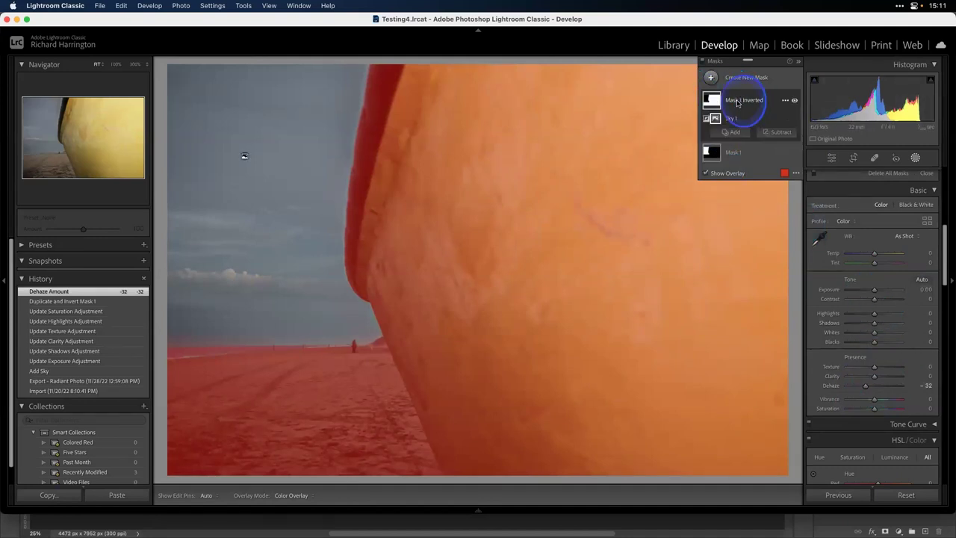
{"action": "left_click", "coordinate": [746, 102]}
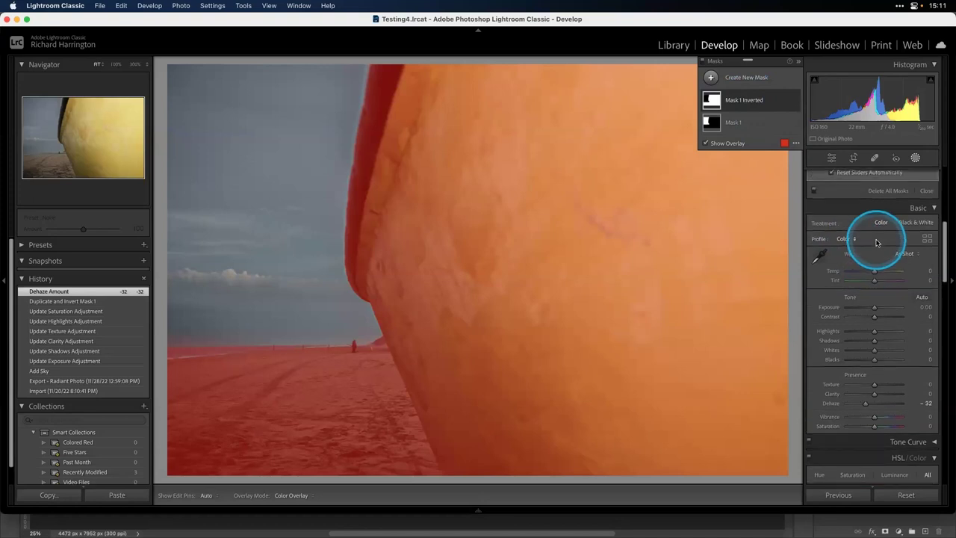
{"action": "left_click_drag", "start_coordinate": [897, 309], "coordinate": [792, 198]}
{"action": "left_click", "coordinate": [748, 102]}
{"action": "left_click", "coordinate": [786, 99]}
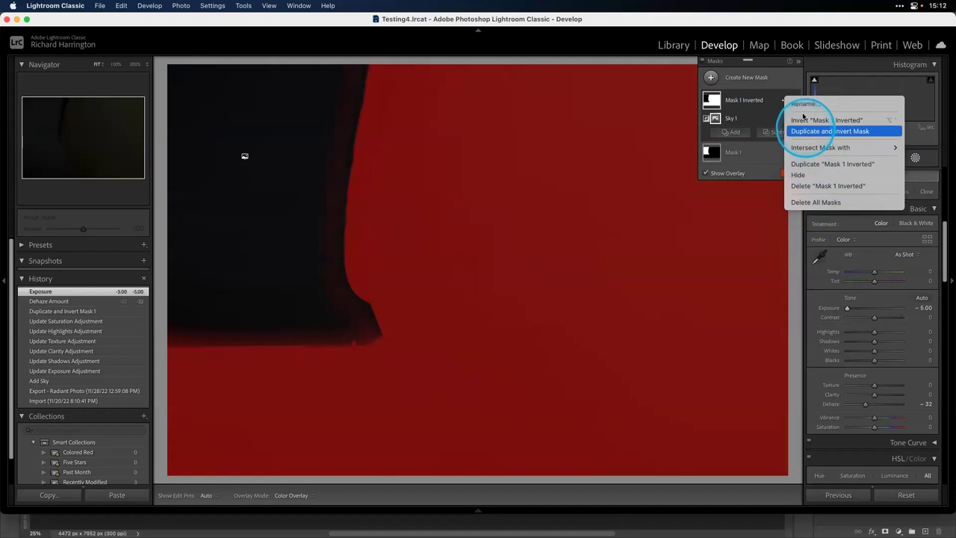
Delete Mask 1 Inverted and apply Auto tone (Exposure -0.49, Vibrance +10)
{"action": "left_click", "coordinate": [815, 187]}
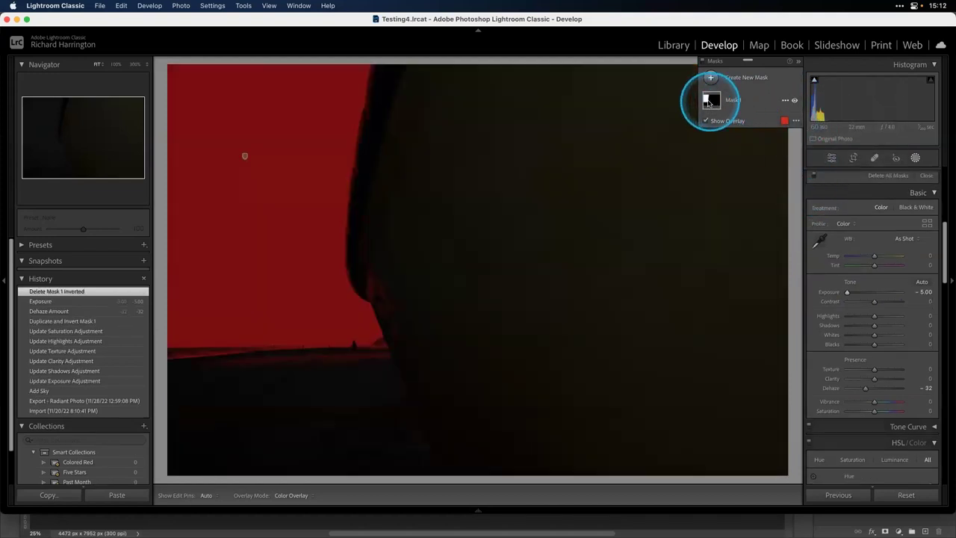
{"action": "left_click", "coordinate": [710, 101]}
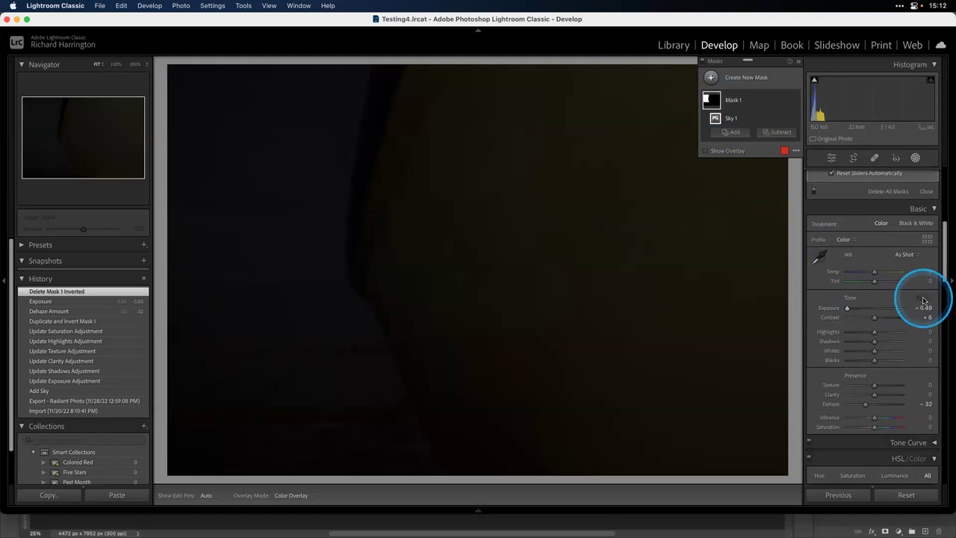
{"action": "left_click", "coordinate": [923, 299]}
Recreate an inverted copy of the sky mask, trying Exposure -2.05 then undoing it
{"action": "left_click", "coordinate": [736, 103]}
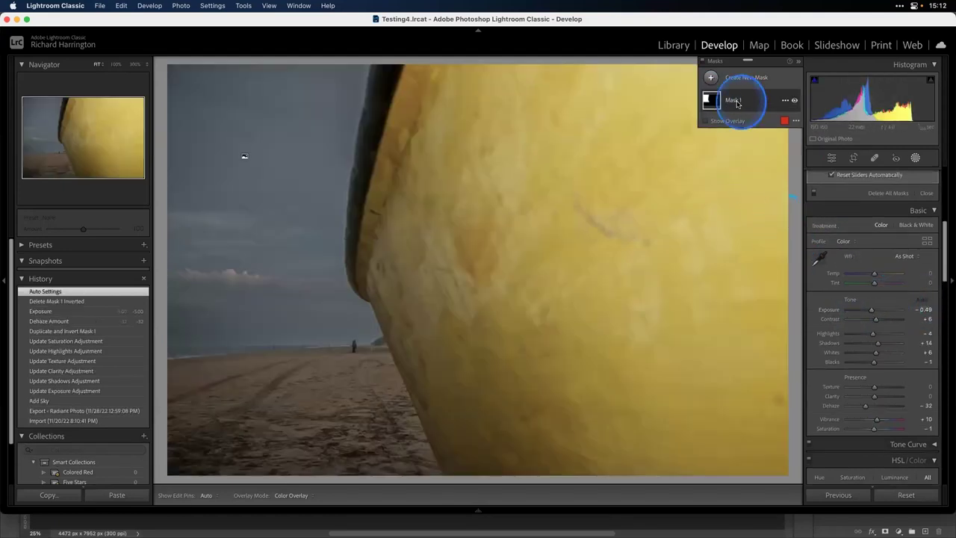
{"action": "left_click", "coordinate": [785, 99]}
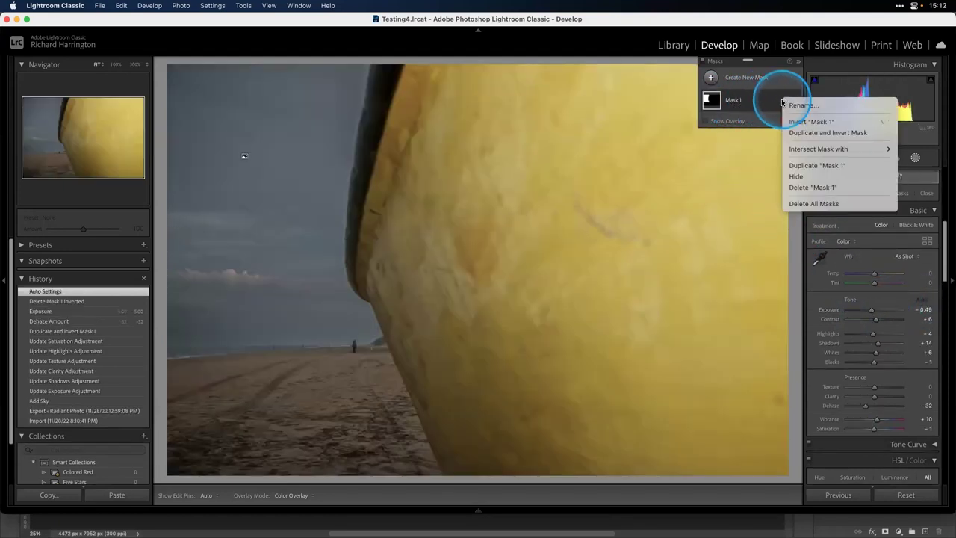
{"action": "left_click", "coordinate": [799, 133]}
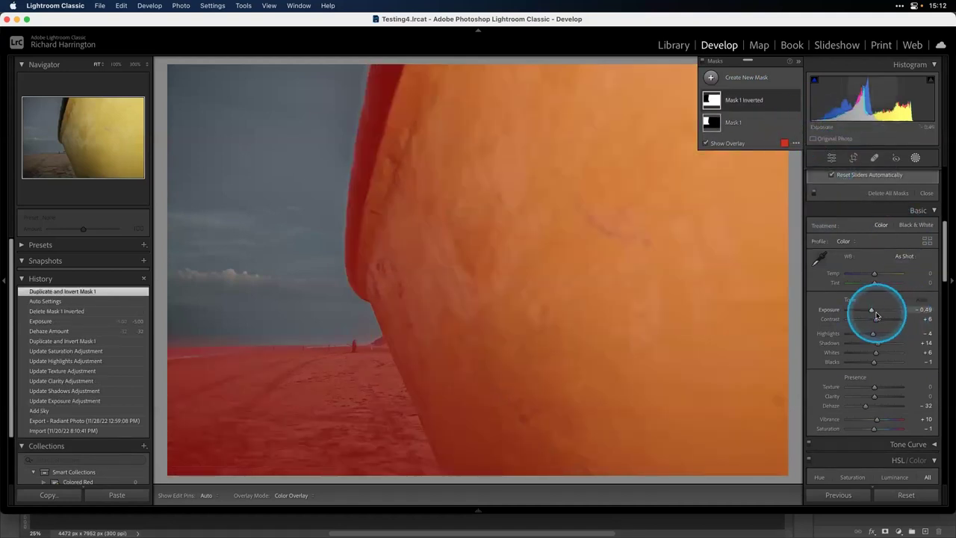
{"action": "left_click_drag", "start_coordinate": [874, 313], "coordinate": [864, 314]}
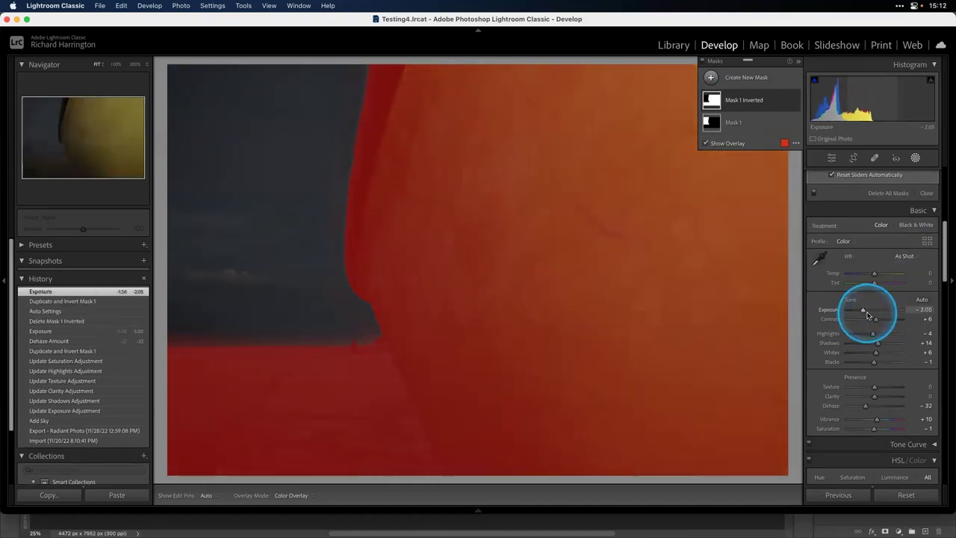
{"action": "key", "text": "super+z"}
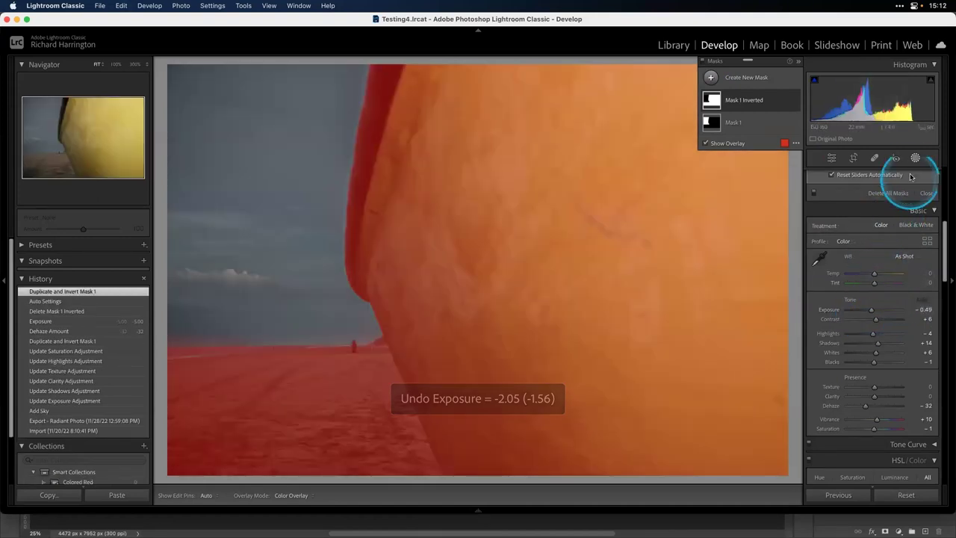
In Mask 1 Inverted, set Exposure -0.66, Dehaze -4, Highlights 2, Shadows 18, Texture 100
{"action": "left_click", "coordinate": [714, 100]}
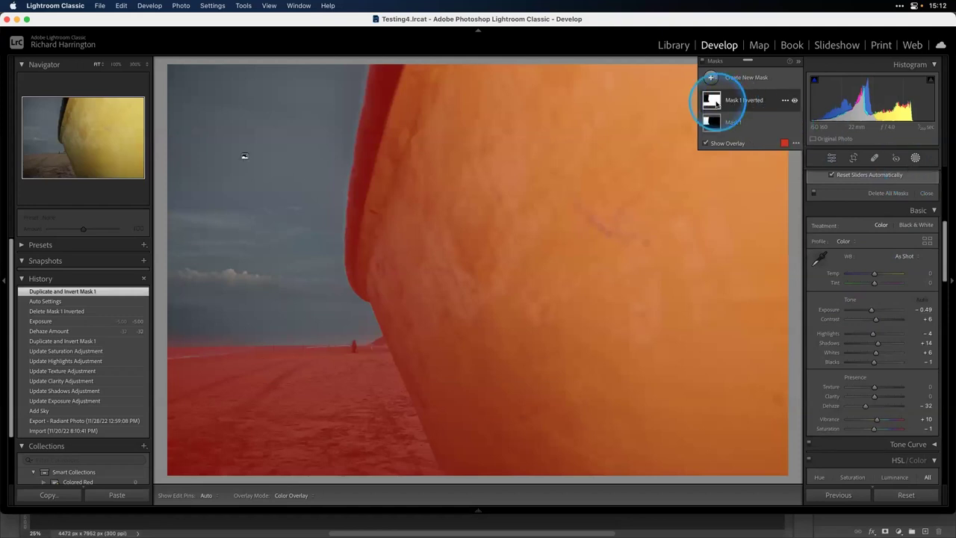
{"action": "scroll", "coordinate": [927, 273], "scroll_direction": "up", "scroll_amount": 8}
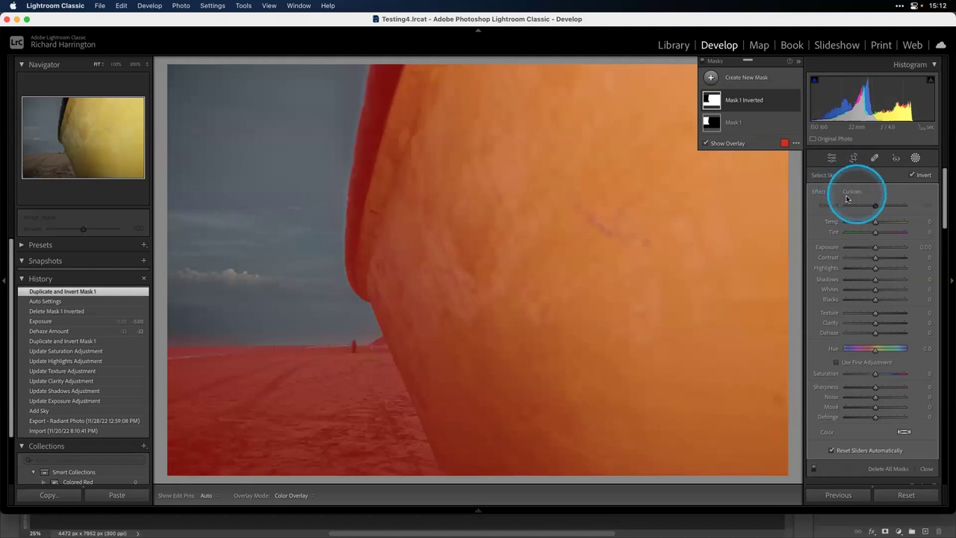
{"action": "left_click_drag", "start_coordinate": [875, 246], "coordinate": [868, 249]}
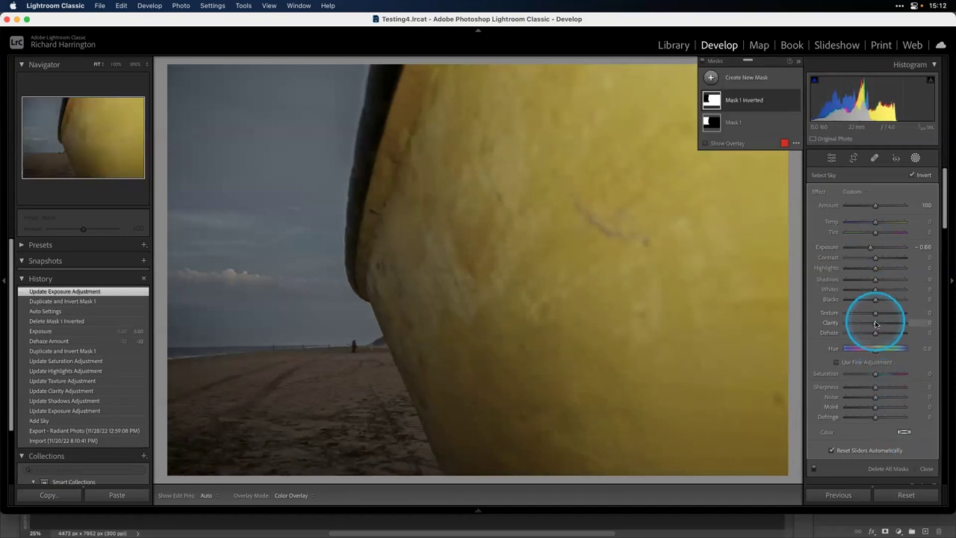
{"action": "mouse_move", "coordinate": [878, 336]}
{"action": "left_mouse_down"}
{"action": "mouse_move", "coordinate": [897, 333]}
{"action": "mouse_move", "coordinate": [853, 336]}
{"action": "mouse_move", "coordinate": [888, 332]}
{"action": "mouse_move", "coordinate": [868, 337]}
{"action": "mouse_move", "coordinate": [876, 333]}
{"action": "left_mouse_up"}
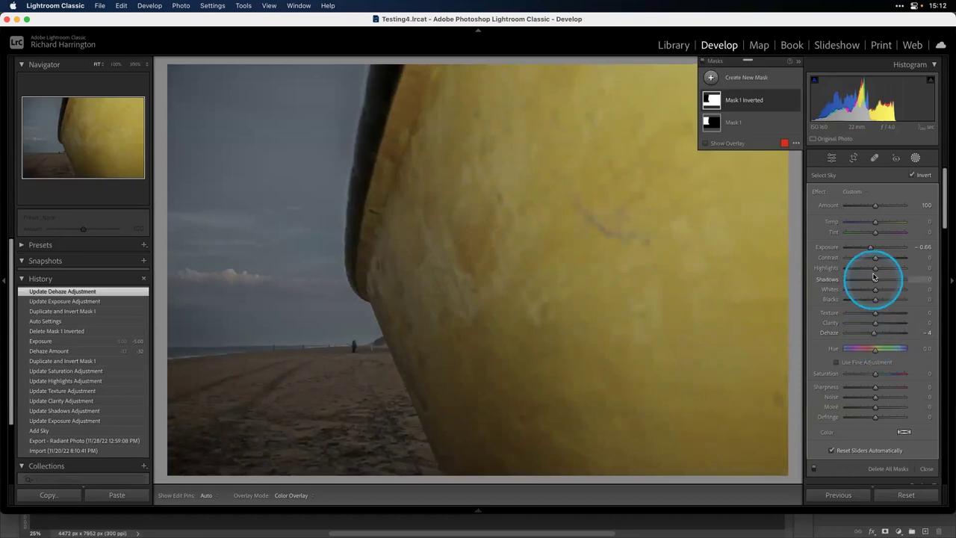
{"action": "left_click_drag", "start_coordinate": [876, 270], "coordinate": [872, 317]}
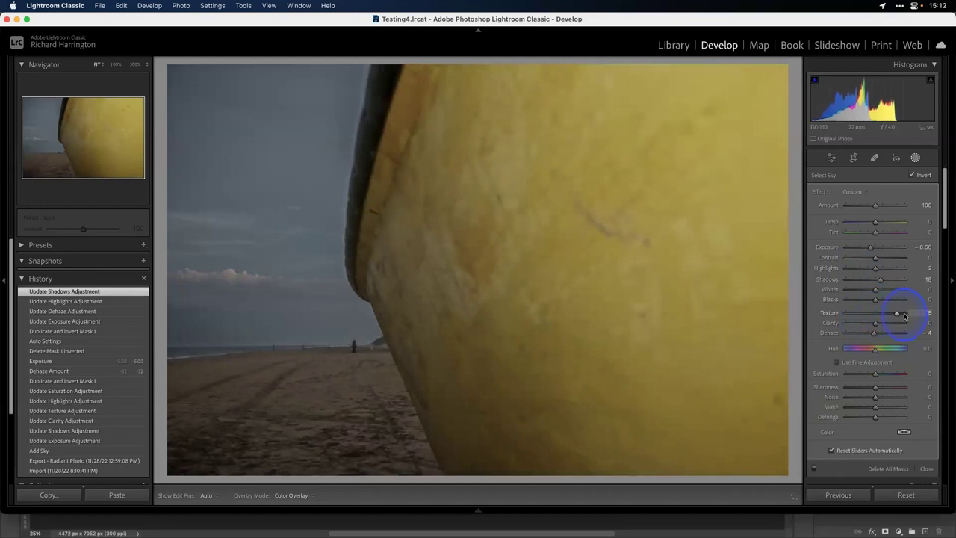
{"action": "left_click_drag", "start_coordinate": [913, 316], "coordinate": [913, 316]}
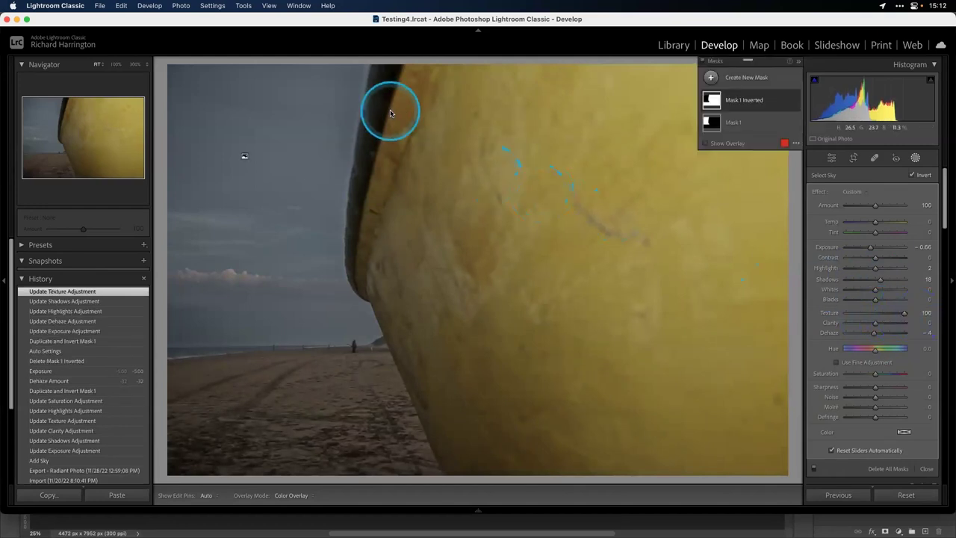
Add a brush to Mask 1 Inverted with Size 5.9, Feather 54, Flow 12 and Density 11
{"action": "left_click", "coordinate": [711, 101]}
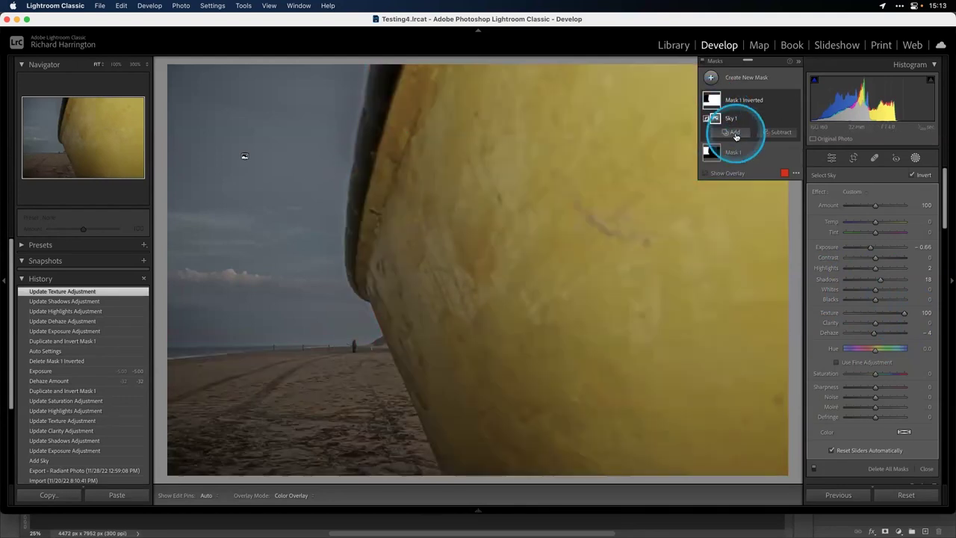
{"action": "left_click", "coordinate": [736, 132]}
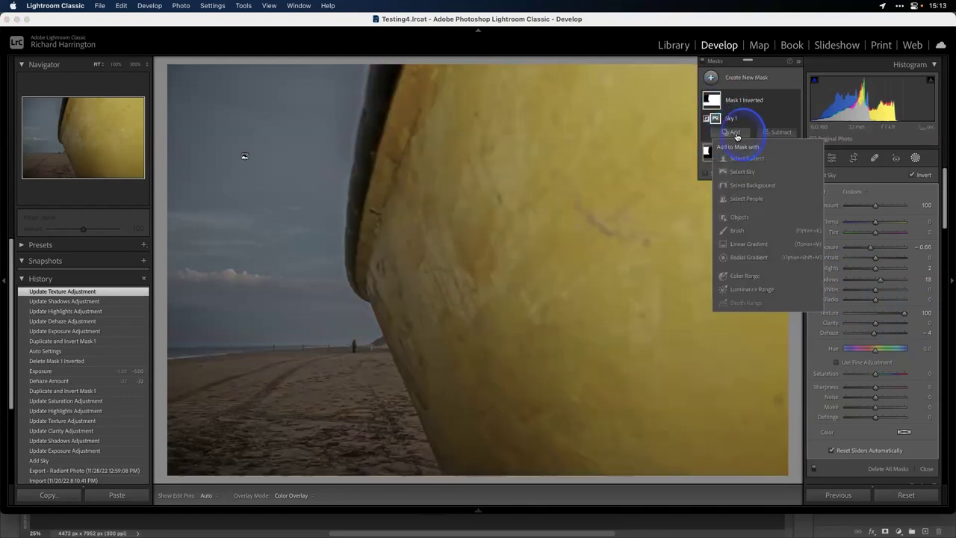
{"action": "left_click", "coordinate": [755, 229]}
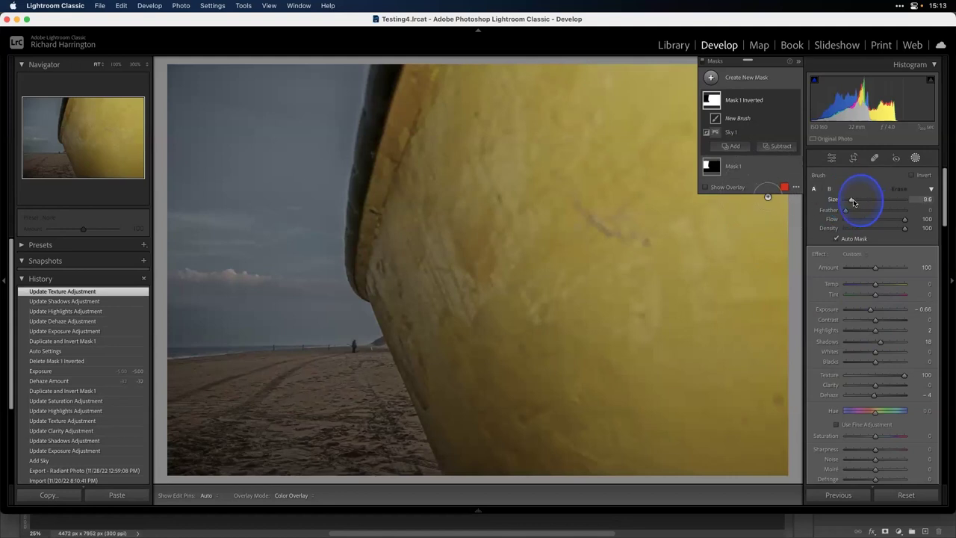
{"action": "left_click_drag", "start_coordinate": [851, 202], "coordinate": [849, 202]}
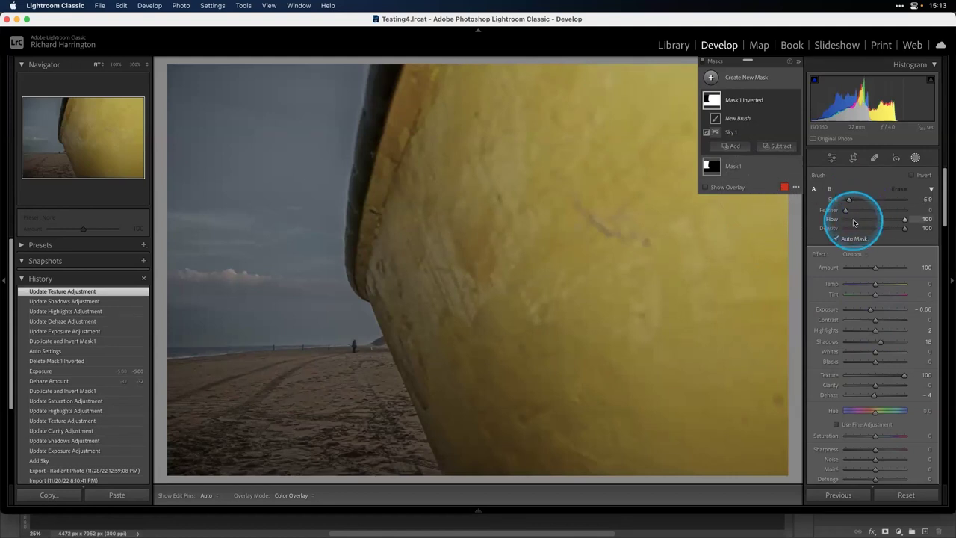
{"action": "left_click", "coordinate": [858, 229]}
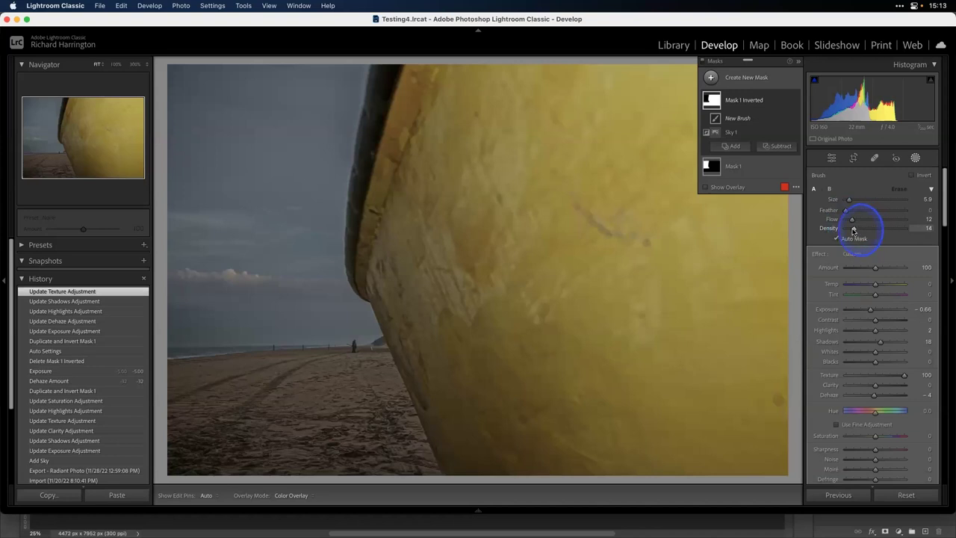
{"action": "left_click_drag", "start_coordinate": [848, 210], "coordinate": [882, 214]}
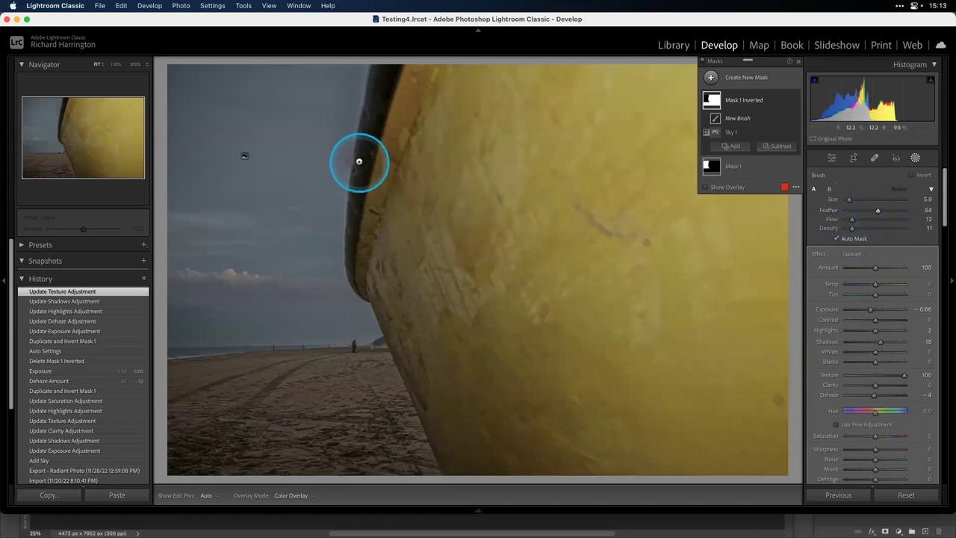
Zoom to 100% and paint along the boat's dark upper edge, enlarging the brush to size 17
{"action": "key", "text": "z"}
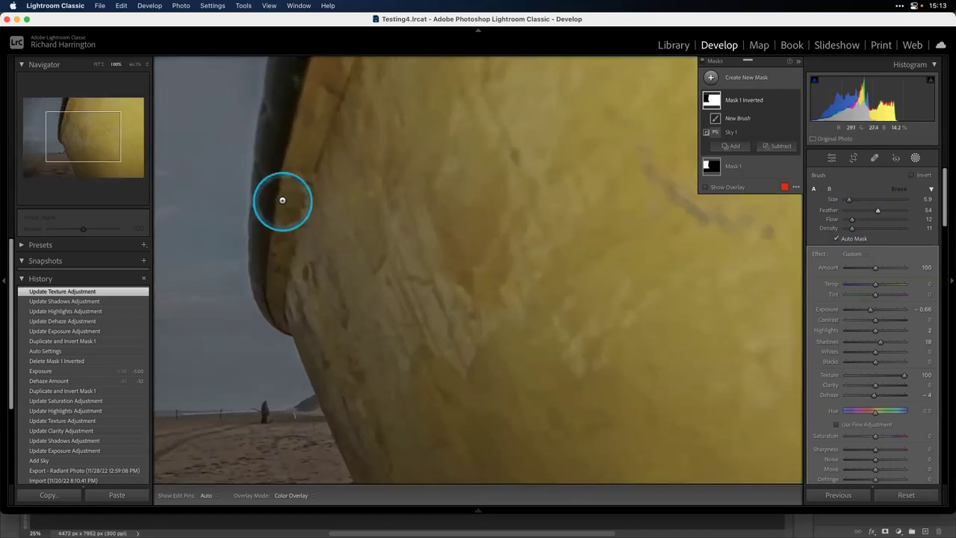
{"action": "key", "text": "h"}
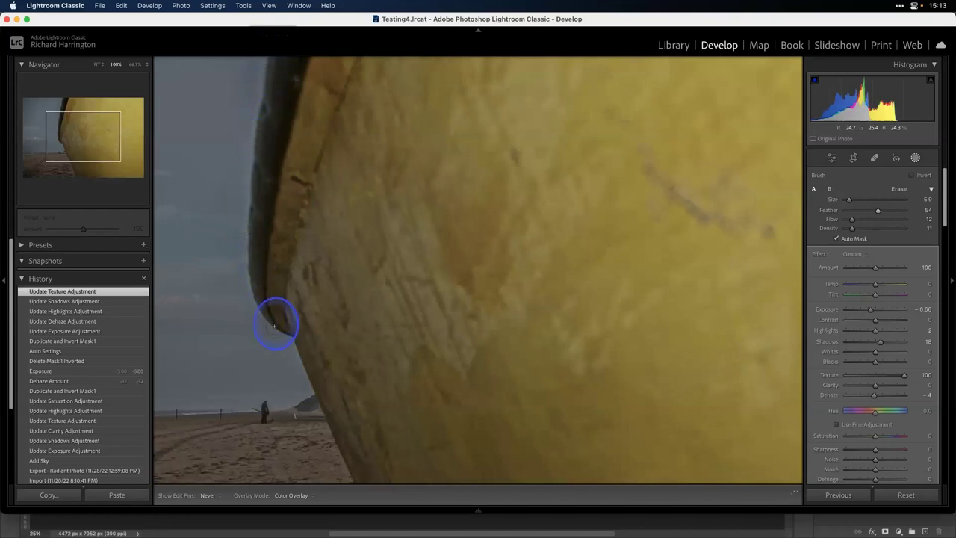
{"action": "key", "text": "h"}
{"action": "left_click", "coordinate": [285, 329]}
{"action": "key", "text": "]"}
{"action": "key", "text": "]"}
{"action": "key", "text": "]"}
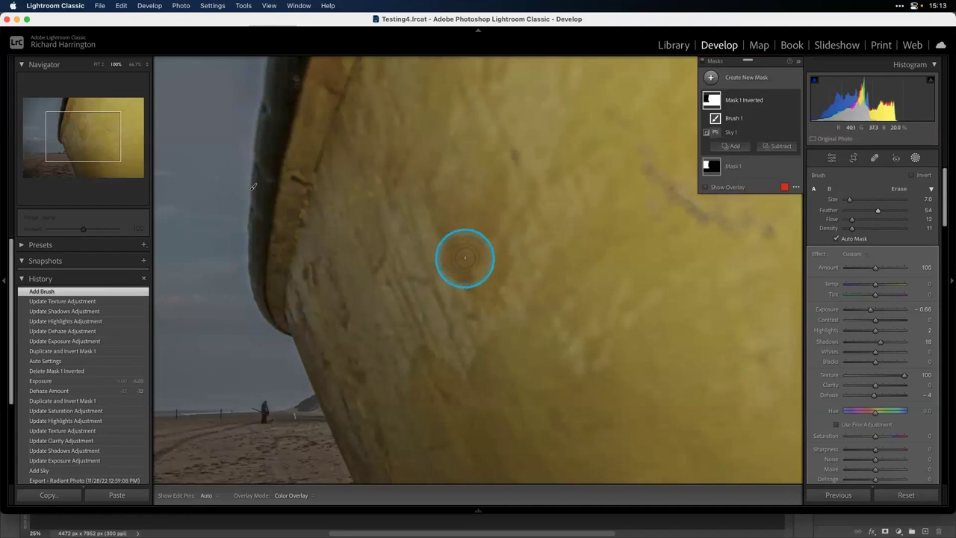
{"action": "mouse_move", "coordinate": [277, 100]}
{"action": "left_mouse_down"}
{"action": "mouse_move", "coordinate": [274, 79]}
{"action": "mouse_move", "coordinate": [261, 90]}
{"action": "mouse_move", "coordinate": [261, 109]}
{"action": "left_mouse_up"}
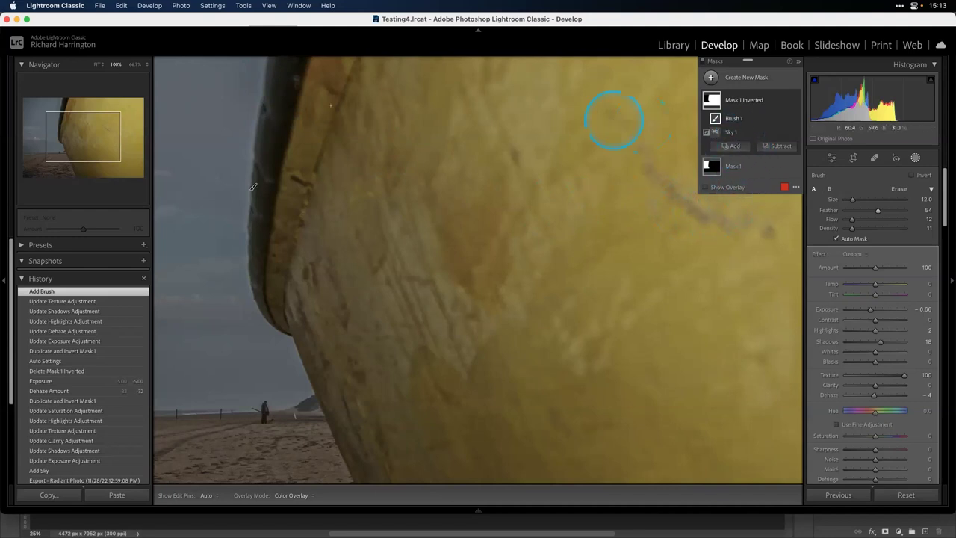
{"action": "key", "text": "h"}
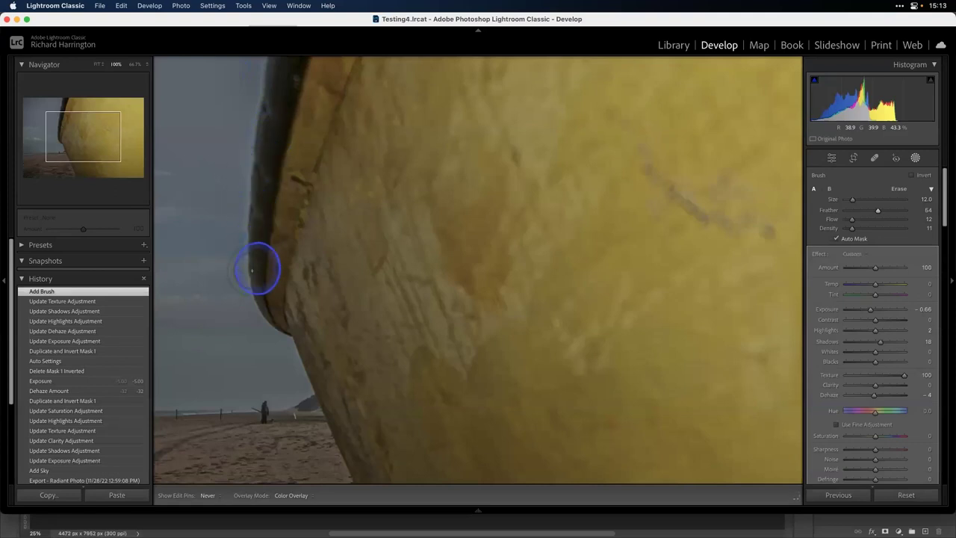
{"action": "left_click", "coordinate": [265, 302]}
{"action": "key", "text": "h"}
{"action": "key", "text": "bracketright"}
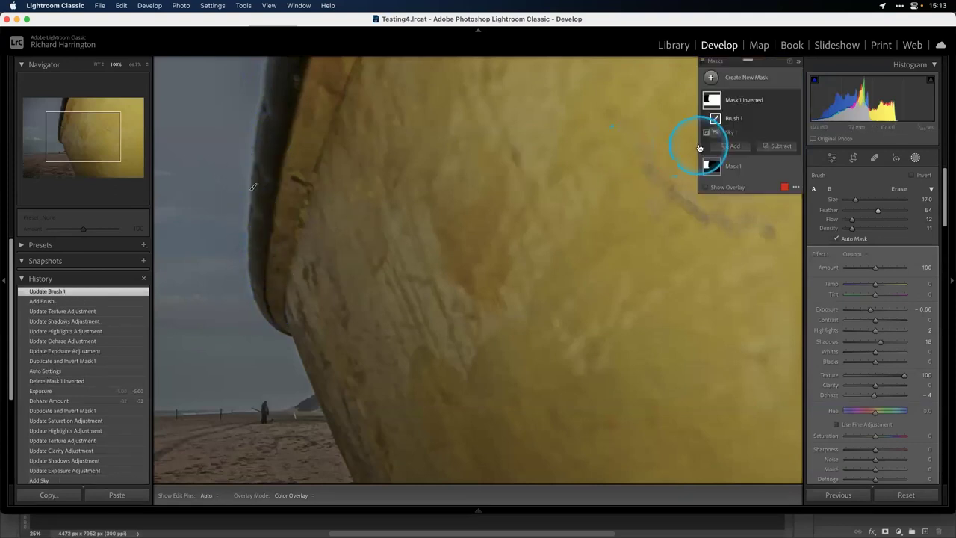
Erase a strip down the boat's edge with a size-12 subtract brush, then zoom back out
{"action": "left_click", "coordinate": [781, 147]}
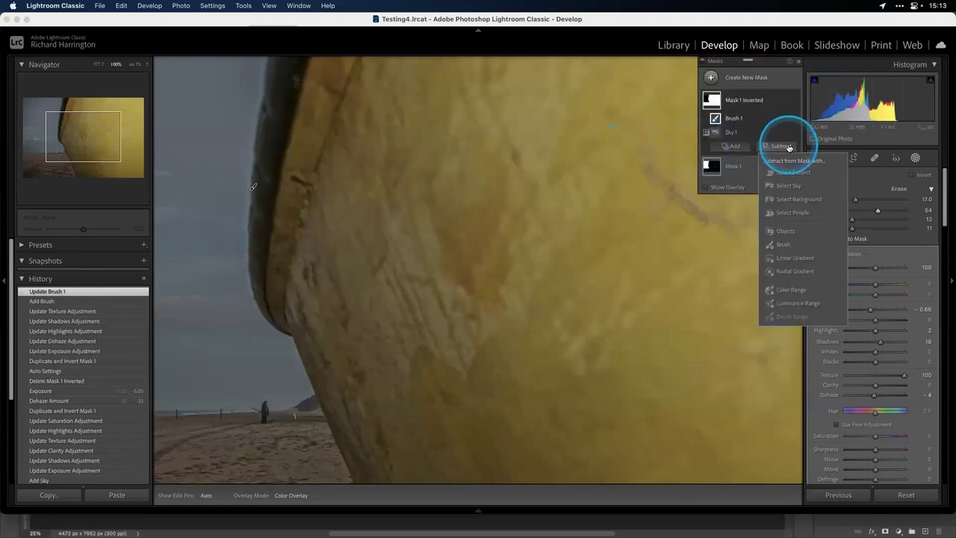
{"action": "left_click", "coordinate": [785, 245]}
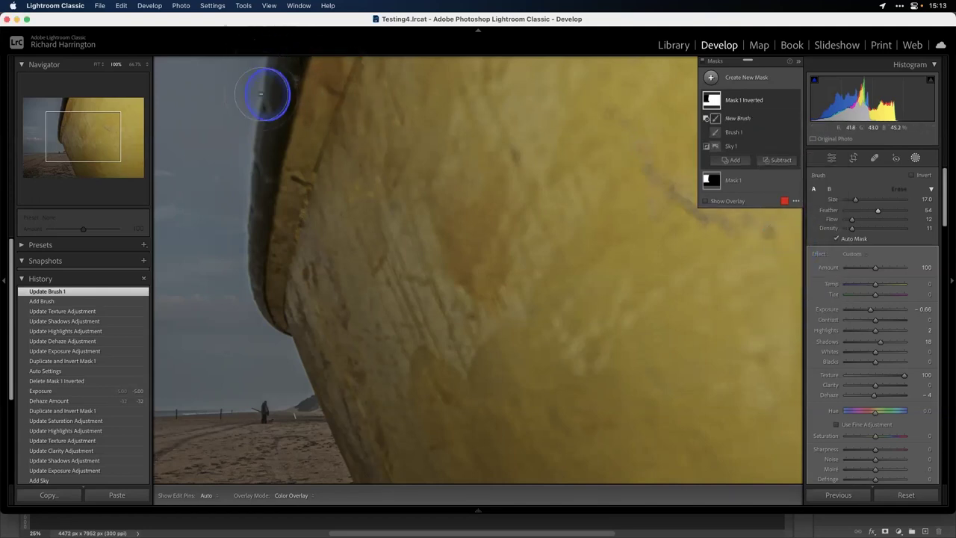
{"action": "key", "text": "bracketleft"}
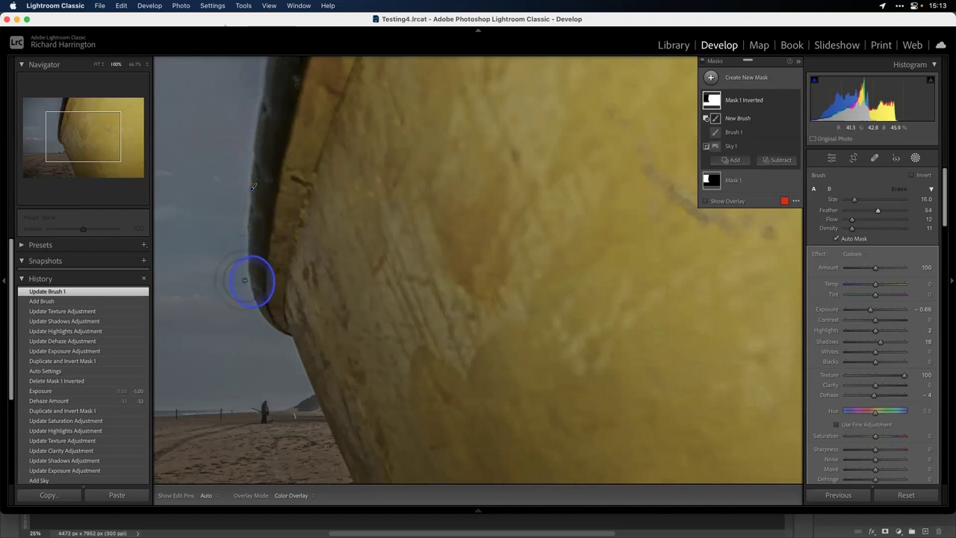
{"action": "key", "text": "bracketleft"}
{"action": "key", "text": "bracketleft"}
{"action": "key", "text": "bracketleft"}
{"action": "key", "text": "bracketleft"}
{"action": "key", "text": "h"}
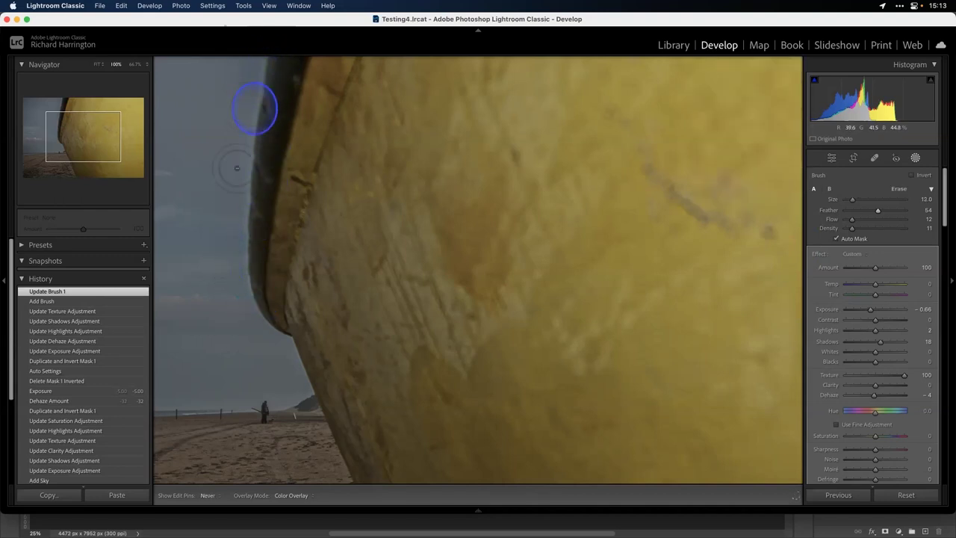
{"action": "left_click_drag", "start_coordinate": [254, 109], "coordinate": [241, 277]}
{"action": "key", "text": "h"}
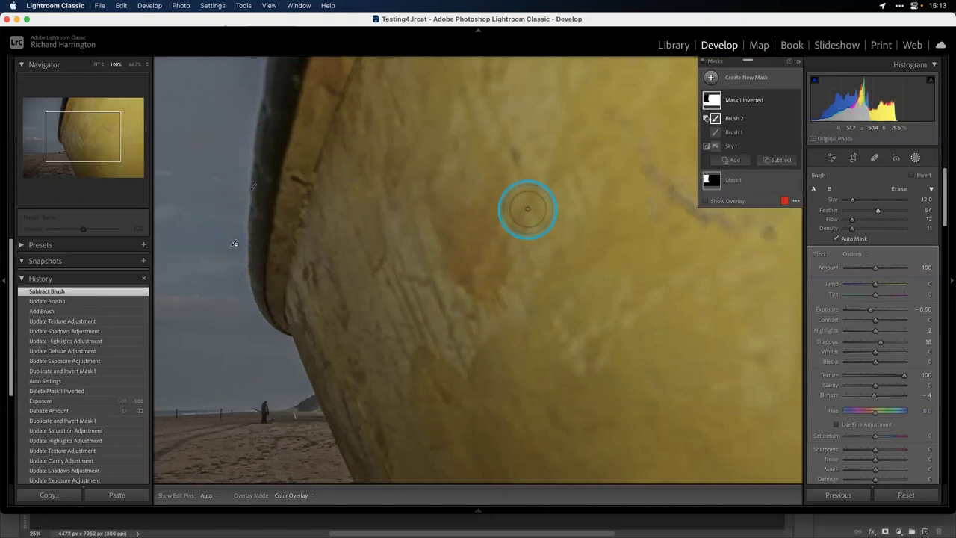
{"action": "key", "text": "super+0"}
{"action": "key", "text": "super+minus"}
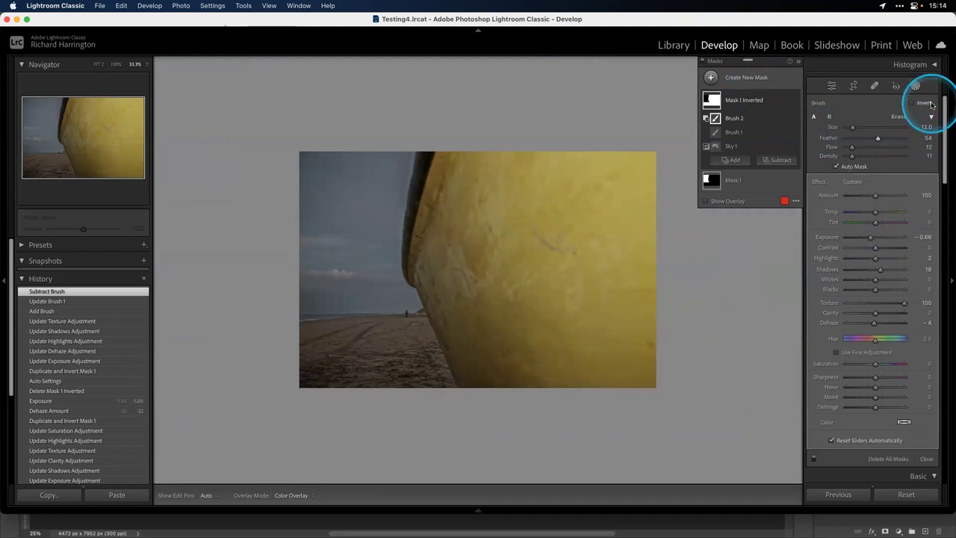
Close masking and set global Clarity +35, Exposure +0.20 and Vibrance +70
{"action": "left_click", "coordinate": [915, 88]}
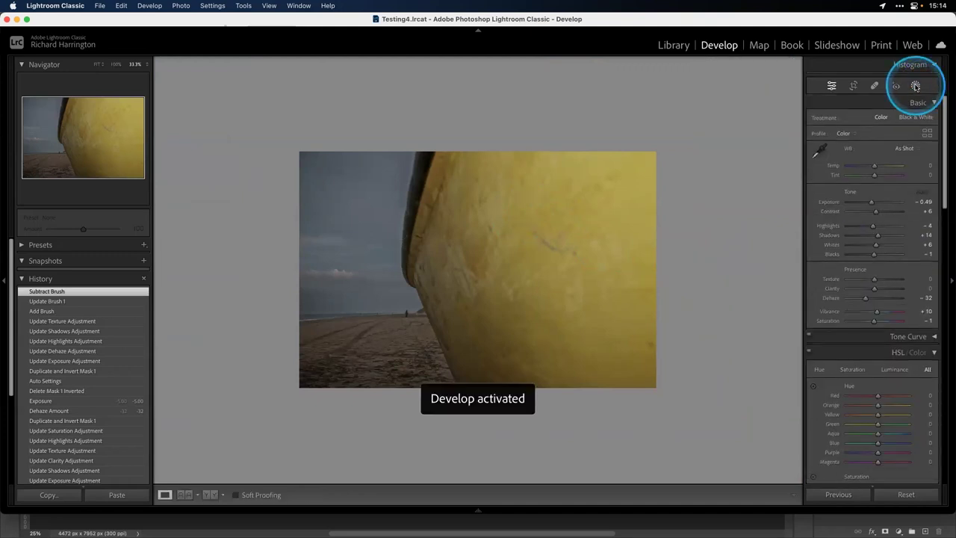
{"action": "scroll", "coordinate": [900, 239], "scroll_direction": "up", "scroll_amount": 1}
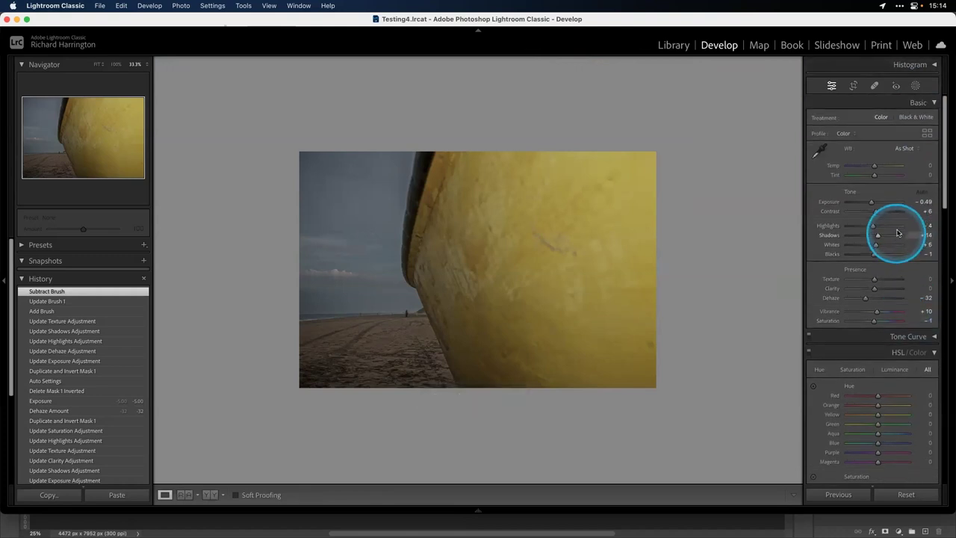
{"action": "scroll", "coordinate": [886, 244], "scroll_direction": "down", "scroll_amount": 1}
{"action": "mouse_move", "coordinate": [876, 287]}
{"action": "left_mouse_down"}
{"action": "mouse_move", "coordinate": [911, 291]}
{"action": "mouse_move", "coordinate": [884, 293]}
{"action": "left_mouse_up"}
{"action": "scroll", "coordinate": [884, 291], "scroll_direction": "down", "scroll_amount": 1}
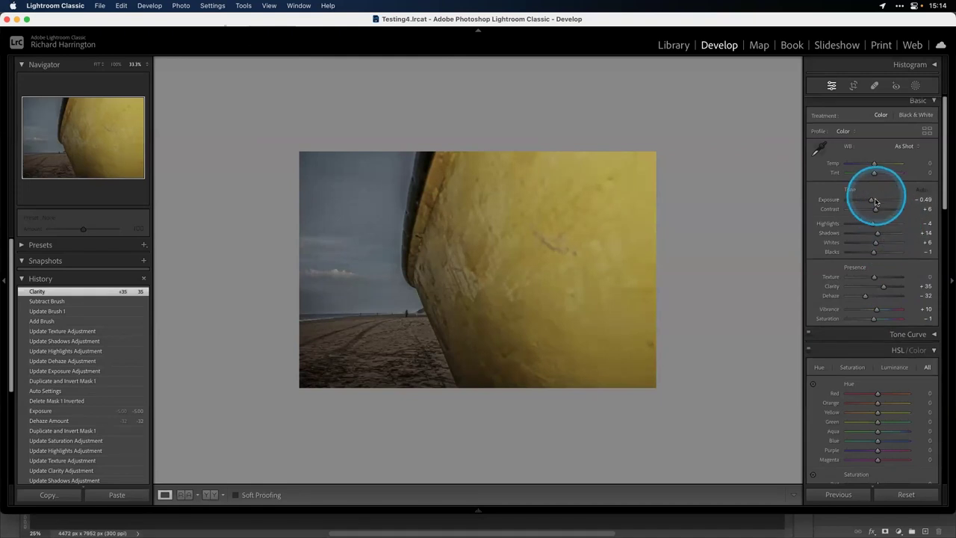
{"action": "left_click_drag", "start_coordinate": [872, 200], "coordinate": [875, 203]}
{"action": "left_click_drag", "start_coordinate": [877, 310], "coordinate": [892, 313]}
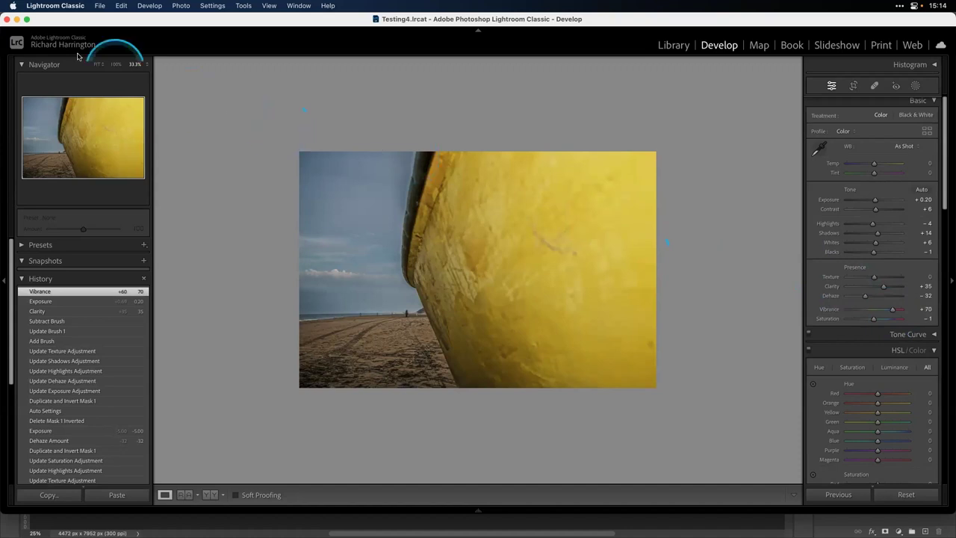
{"action": "left_click", "coordinate": [53, 50]}
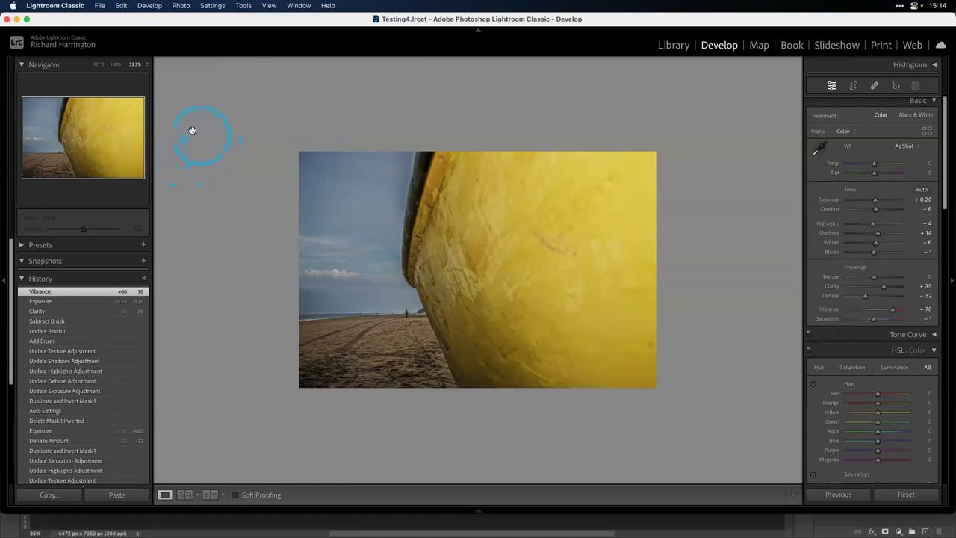
Browse ahead a few photos, then return to the Library and open the Tokyo folder
{"action": "key", "text": "Right"}
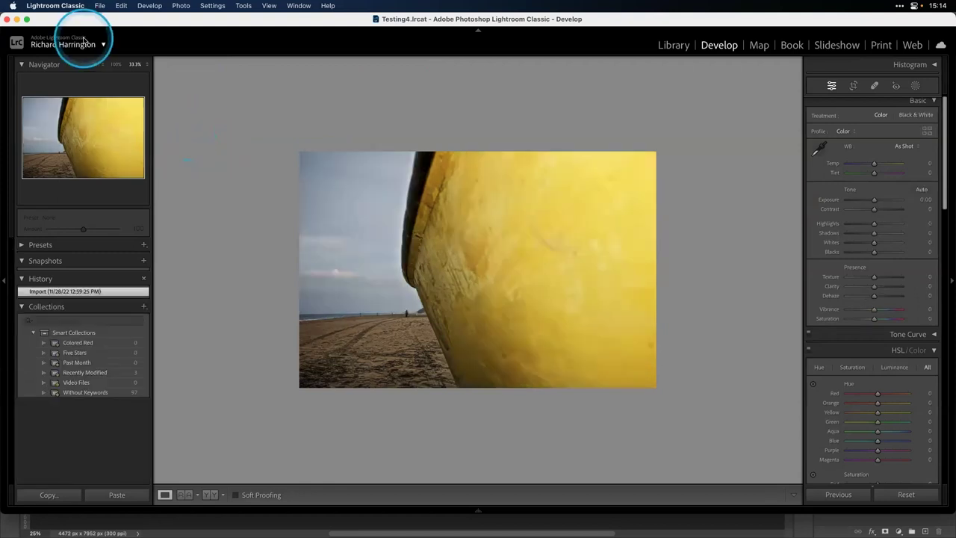
{"action": "key", "text": "Right"}
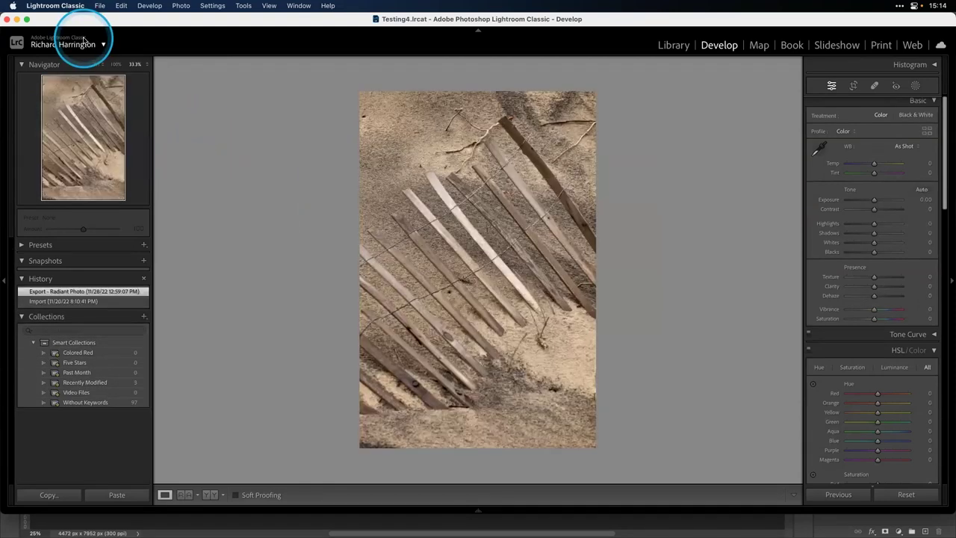
{"action": "key", "text": "Right"}
{"action": "key", "text": "Right"}
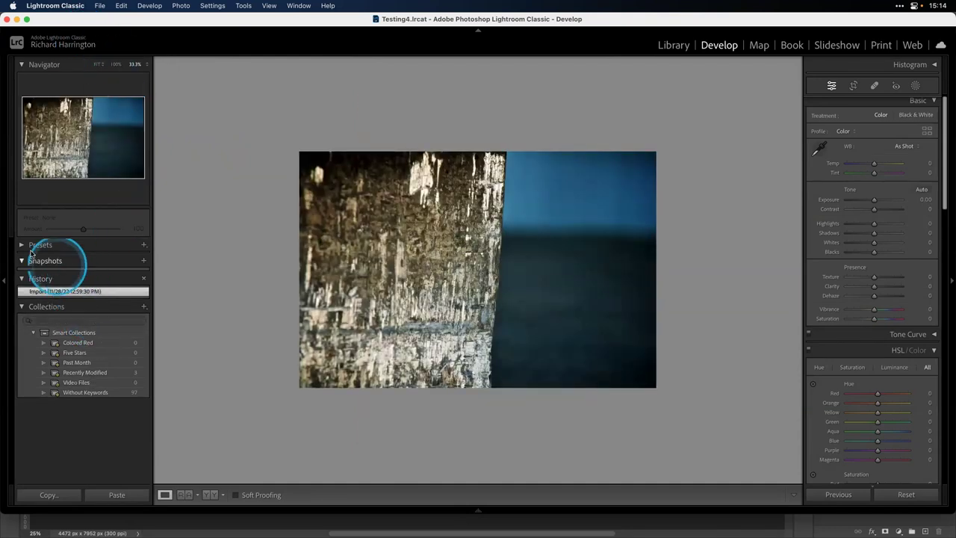
{"action": "left_click", "coordinate": [676, 45]}
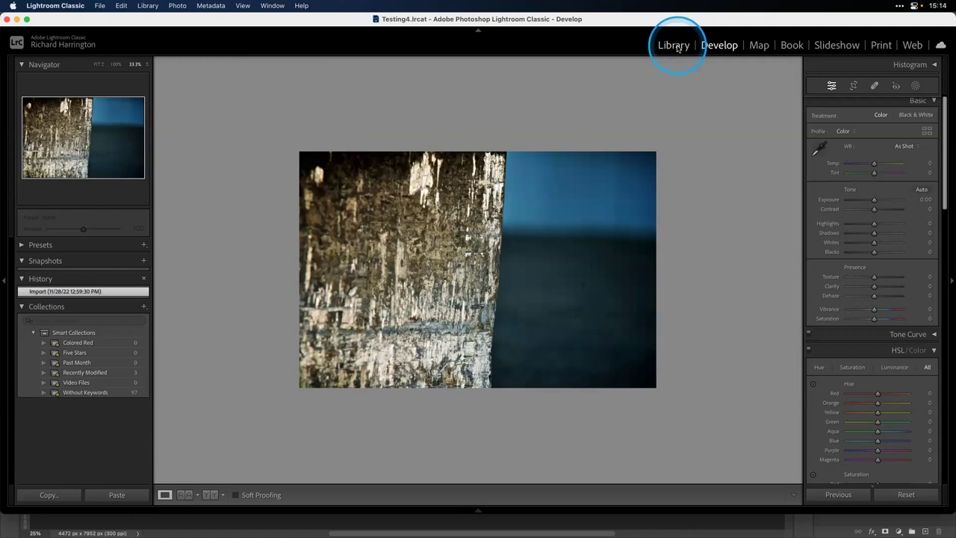
{"action": "left_click", "coordinate": [73, 372]}
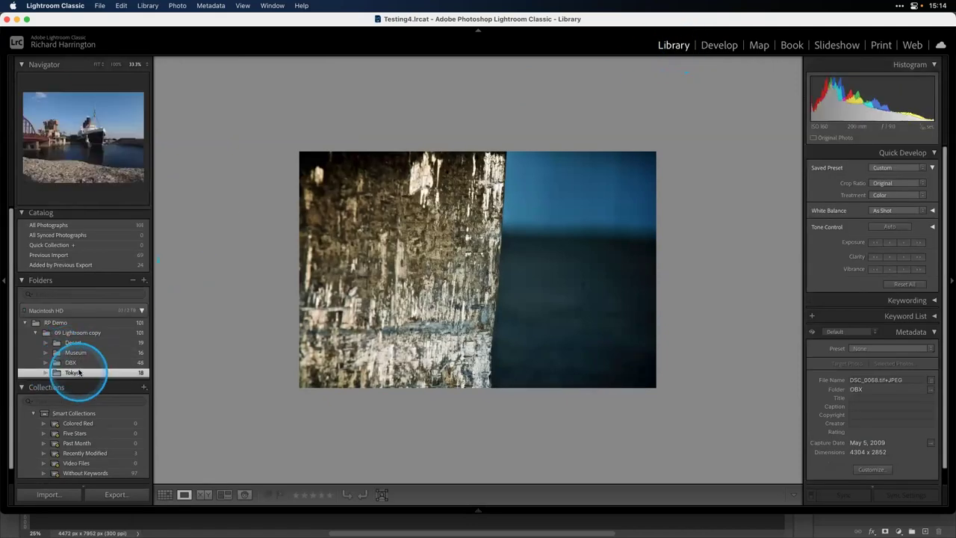
Select PB120692-Edit.tif in the Filmstrip and open it in Develop
{"action": "scroll", "coordinate": [76, 372], "scroll_direction": "down", "scroll_amount": 1}
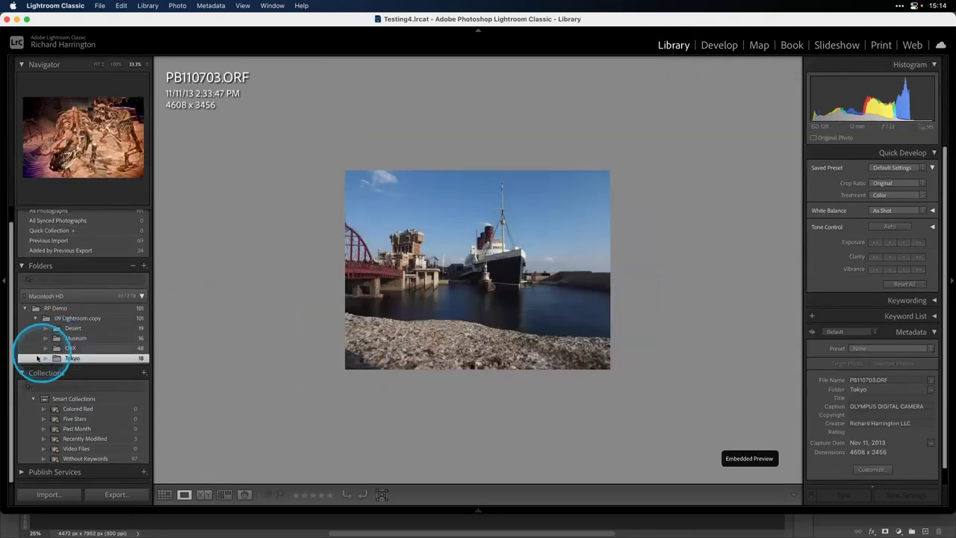
{"action": "left_click", "coordinate": [46, 359]}
{"action": "left_click", "coordinate": [46, 360]}
{"action": "left_click", "coordinate": [224, 351]}
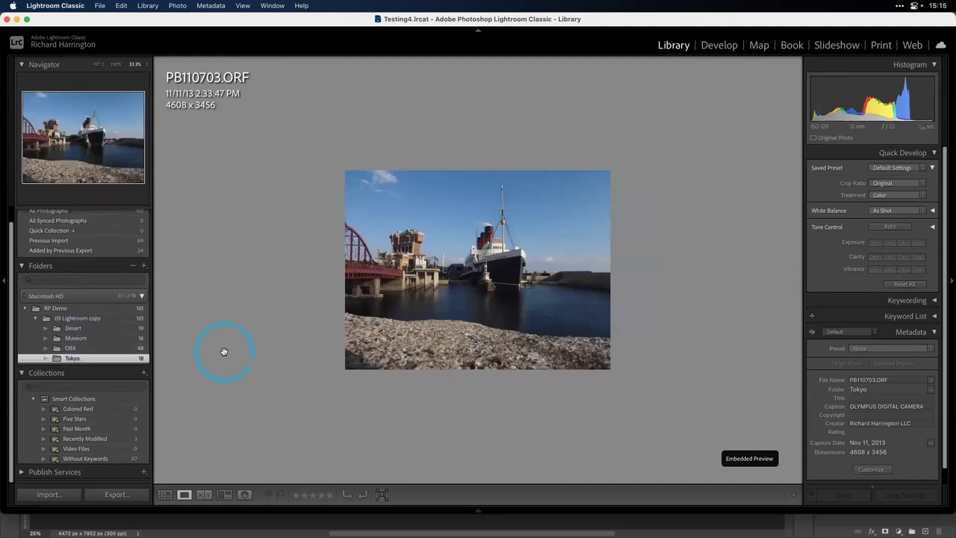
{"action": "left_click", "coordinate": [162, 508]}
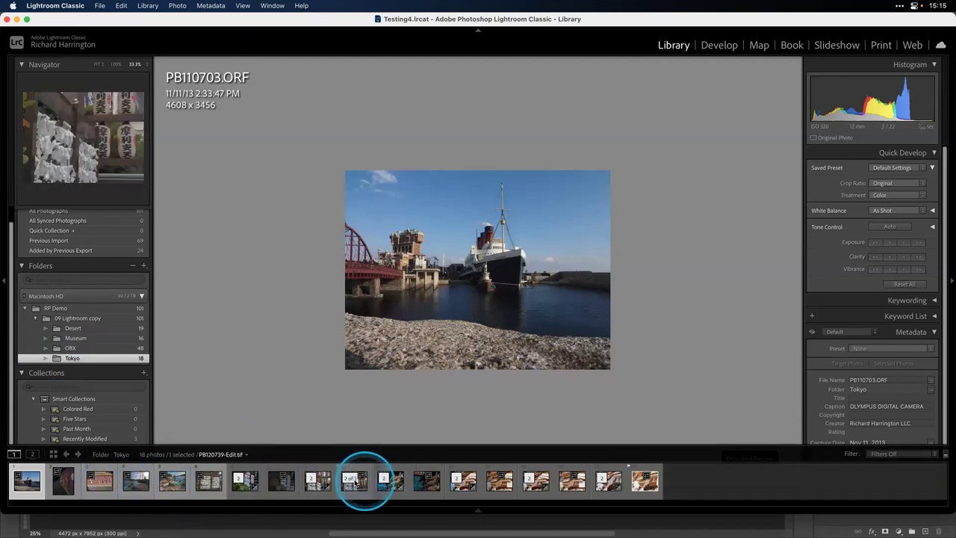
{"action": "left_click", "coordinate": [249, 482]}
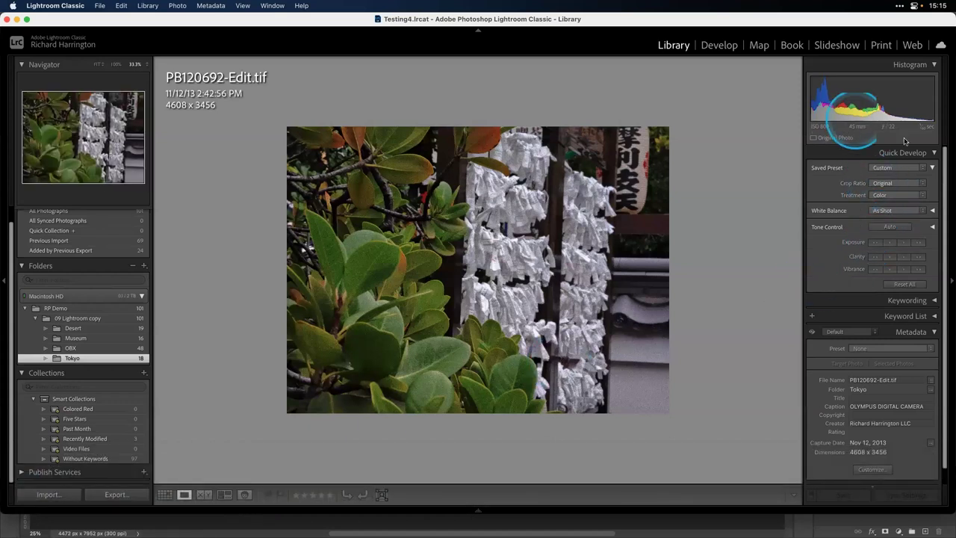
{"action": "left_click", "coordinate": [717, 46]}
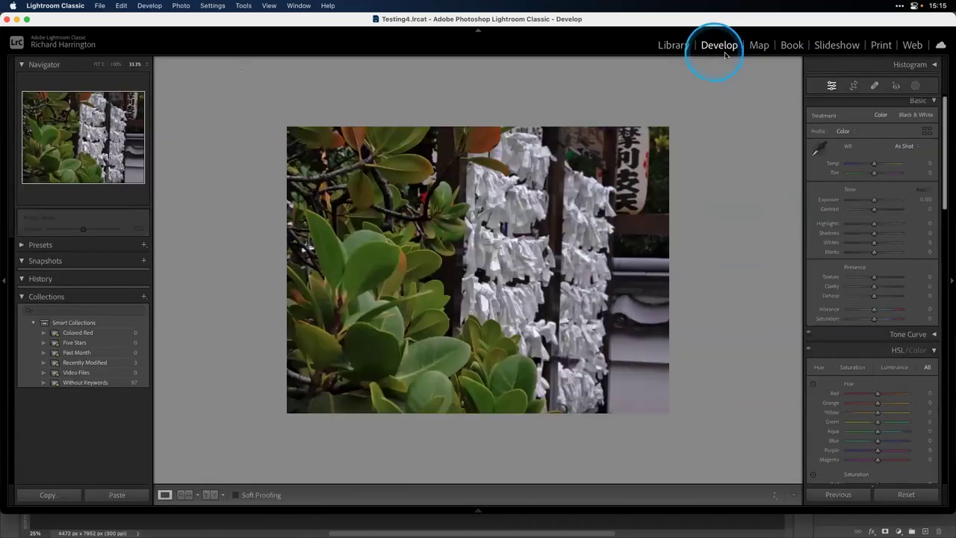
Create a new Luminance Range mask and dismiss the range masking tip
{"action": "left_click", "coordinate": [917, 86]}
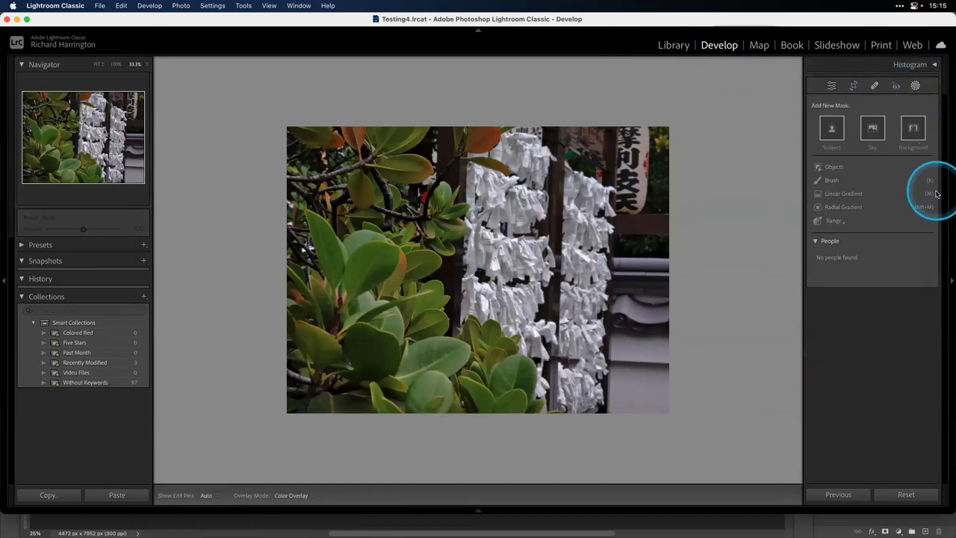
{"action": "left_click", "coordinate": [834, 222]}
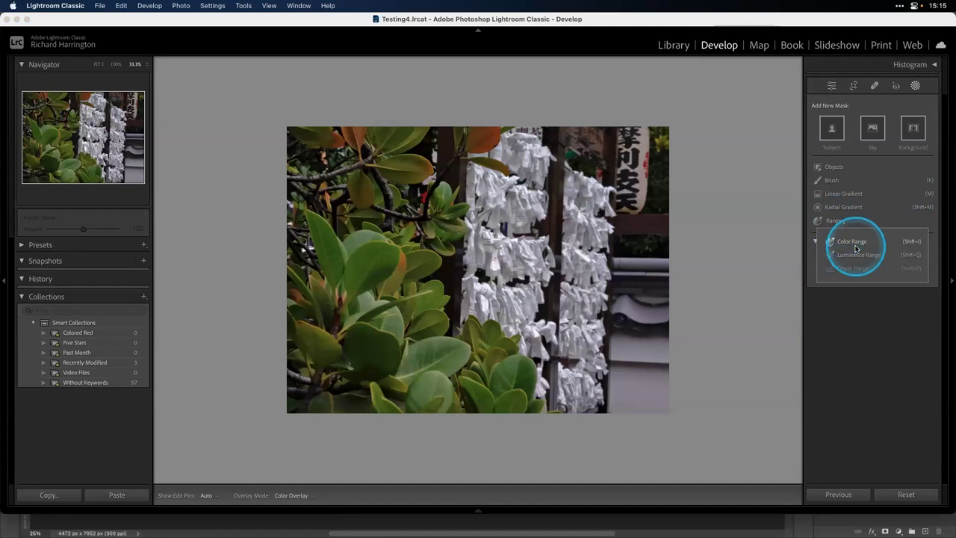
{"action": "left_click", "coordinate": [858, 254]}
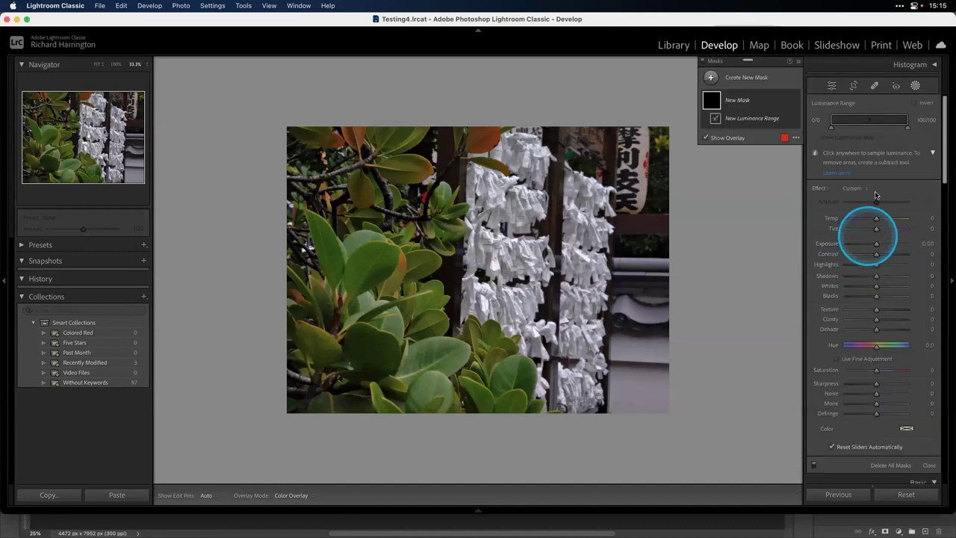
{"action": "left_click_drag", "start_coordinate": [833, 131], "coordinate": [859, 129]}
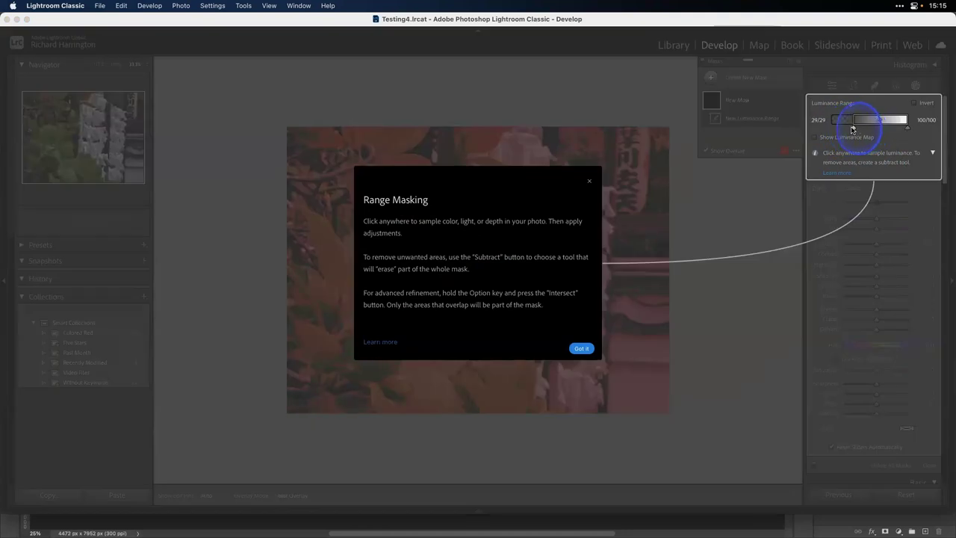
{"action": "left_click", "coordinate": [581, 348]}
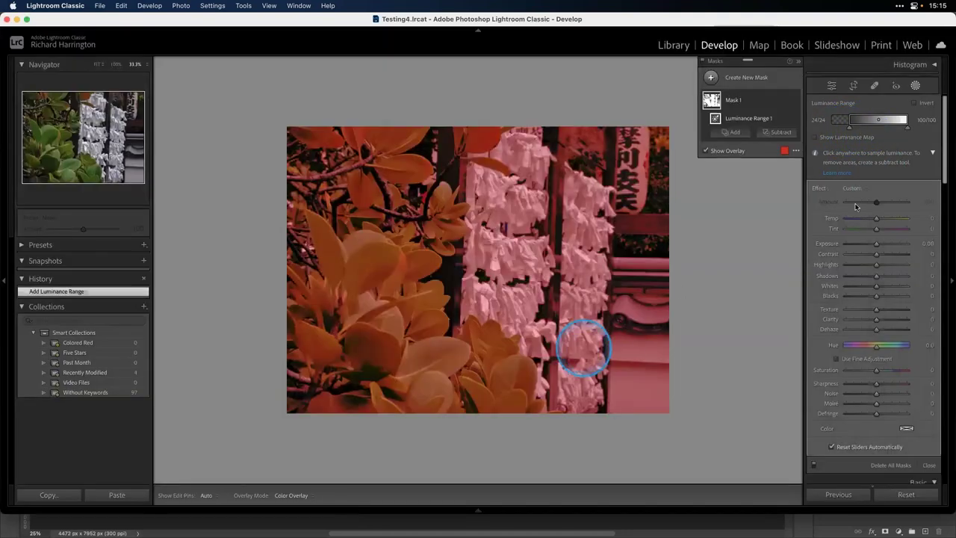
Narrow the luminance range to 71/85–100/100 so only the bright paper fortunes remain
{"action": "left_click_drag", "start_coordinate": [850, 131], "coordinate": [879, 129]}
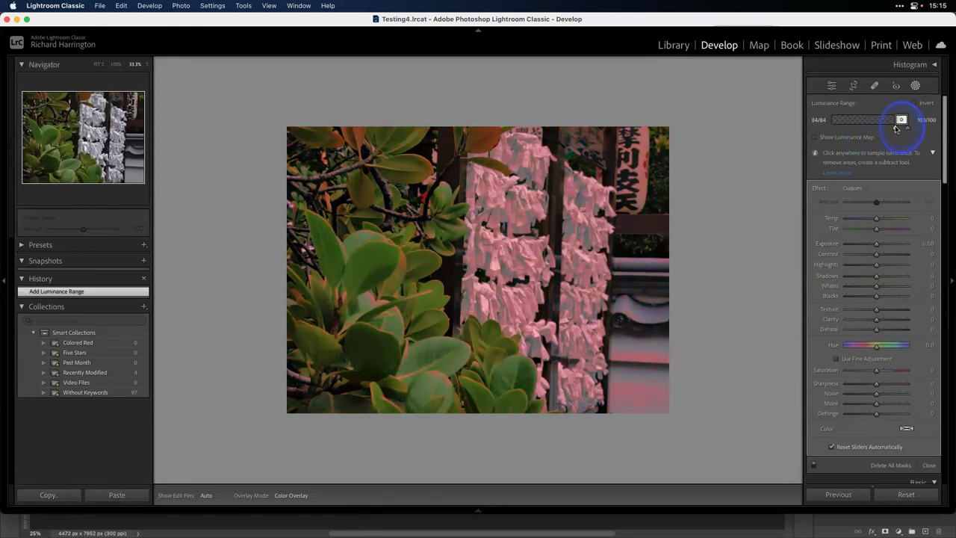
{"action": "left_click_drag", "start_coordinate": [893, 130], "coordinate": [891, 122]}
{"action": "left_click", "coordinate": [878, 130]}
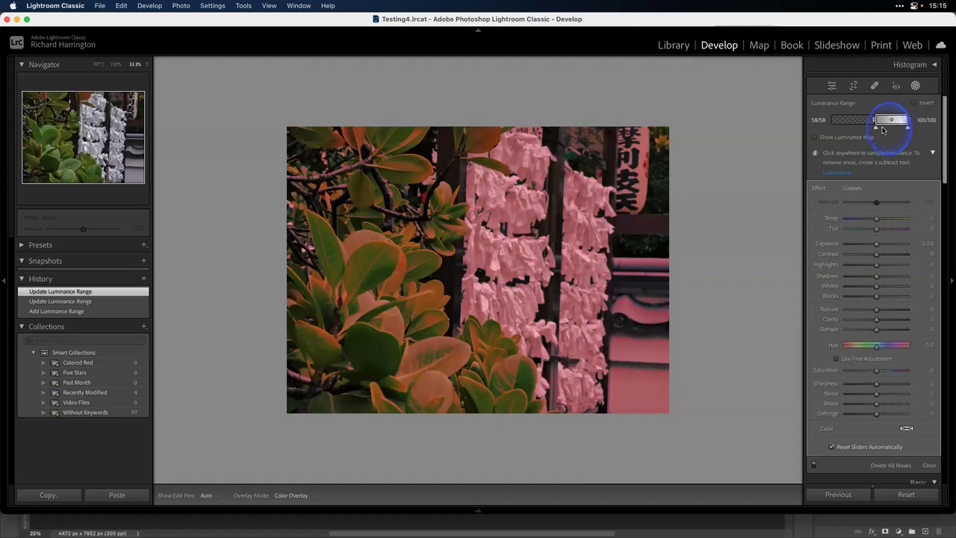
{"action": "mouse_move", "coordinate": [876, 130]}
{"action": "left_mouse_down"}
{"action": "mouse_move", "coordinate": [859, 129]}
{"action": "mouse_move", "coordinate": [877, 122]}
{"action": "left_mouse_up"}
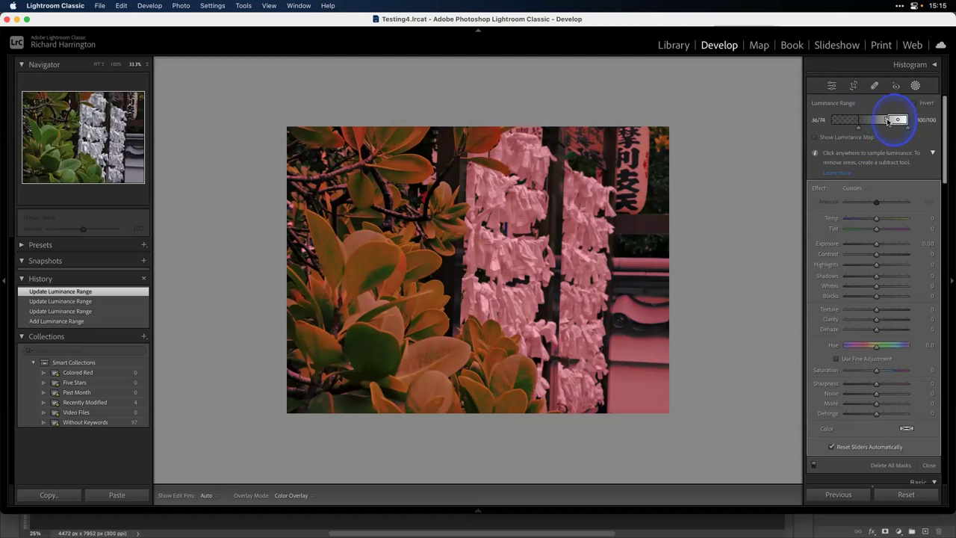
{"action": "left_click_drag", "start_coordinate": [899, 120], "coordinate": [863, 130]}
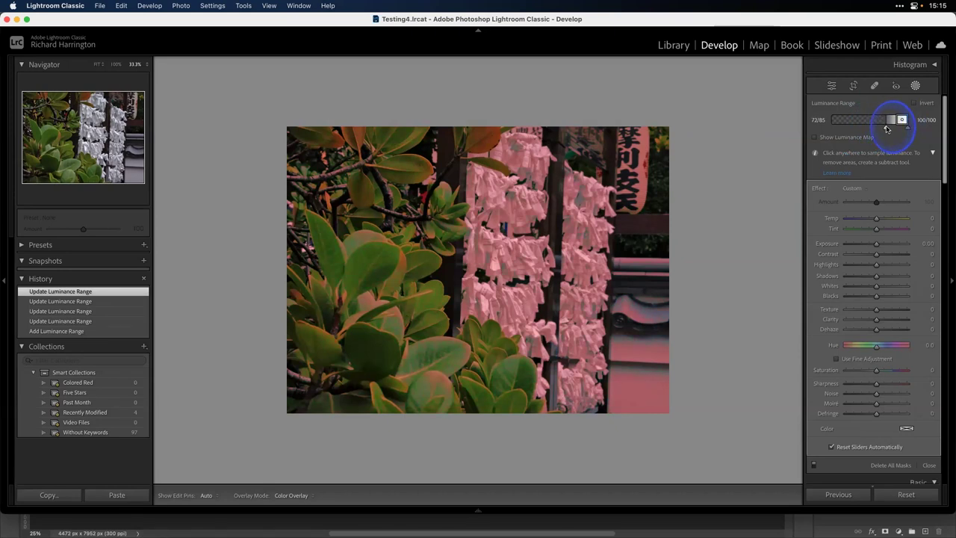
{"action": "left_click_drag", "start_coordinate": [887, 129], "coordinate": [886, 129]}
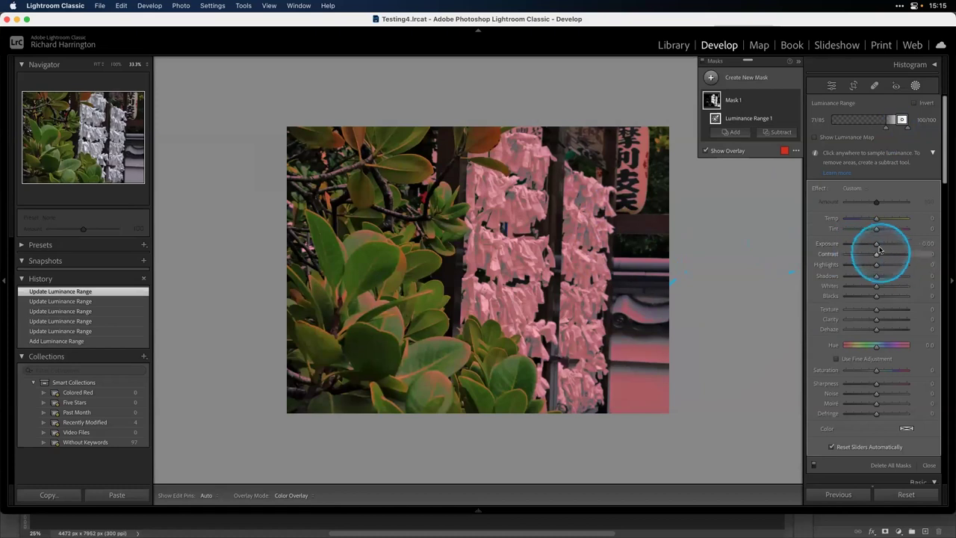
Apply Exposure -0.13, Shadows -100, Whites -18, Texture 100, Clarity -4 to the mask at Amount 52
{"action": "left_click_drag", "start_coordinate": [878, 246], "coordinate": [876, 321]}
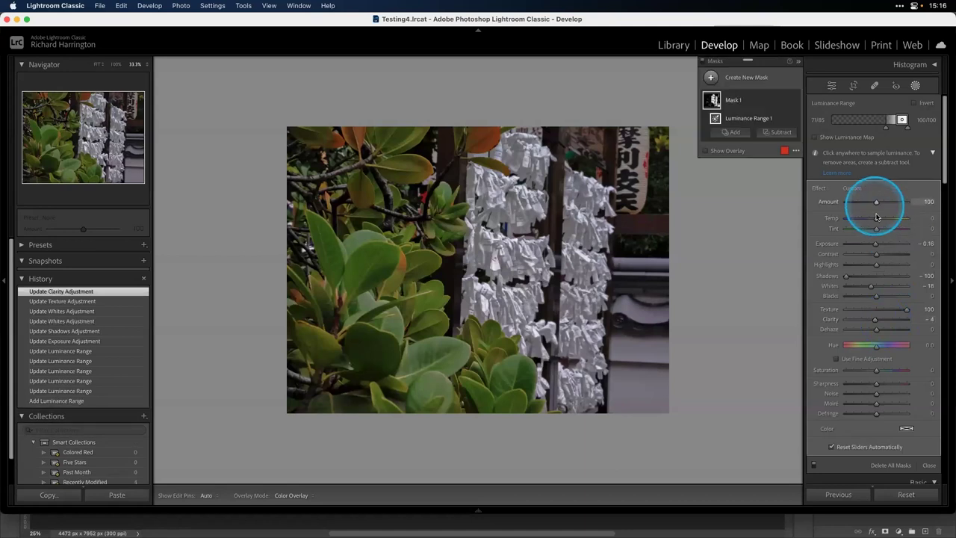
{"action": "left_click_drag", "start_coordinate": [878, 248], "coordinate": [878, 246]}
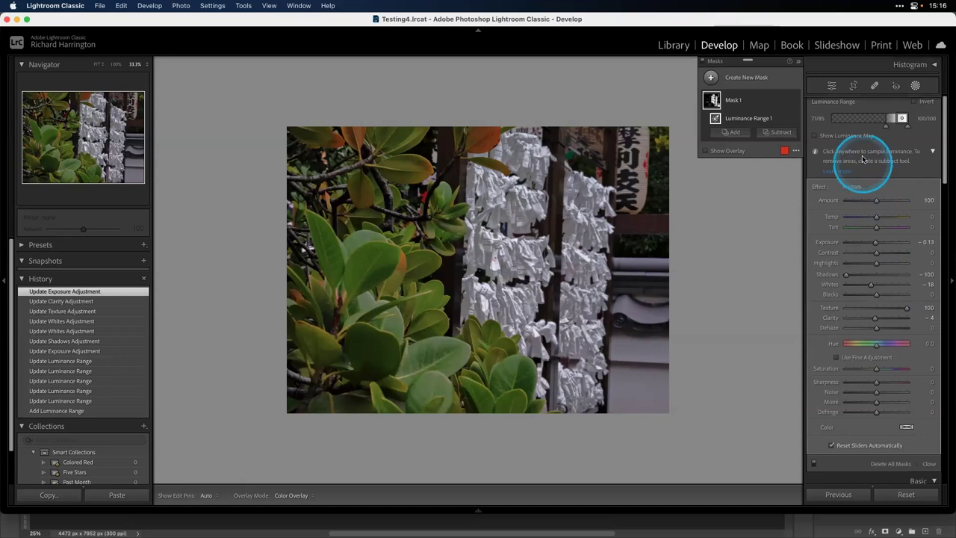
{"action": "mouse_move", "coordinate": [877, 203]}
{"action": "left_mouse_down"}
{"action": "mouse_move", "coordinate": [897, 204]}
{"action": "mouse_move", "coordinate": [852, 199]}
{"action": "mouse_move", "coordinate": [929, 208]}
{"action": "mouse_move", "coordinate": [862, 206]}
{"action": "left_mouse_up"}
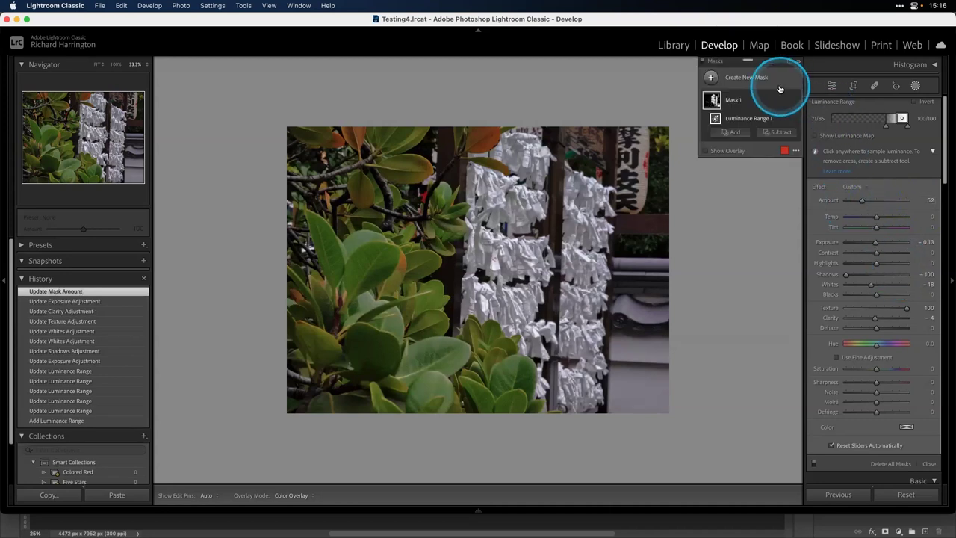
Add and invert a Select Background mask, darken it slightly, then delete all masks
{"action": "left_click", "coordinate": [711, 77]}
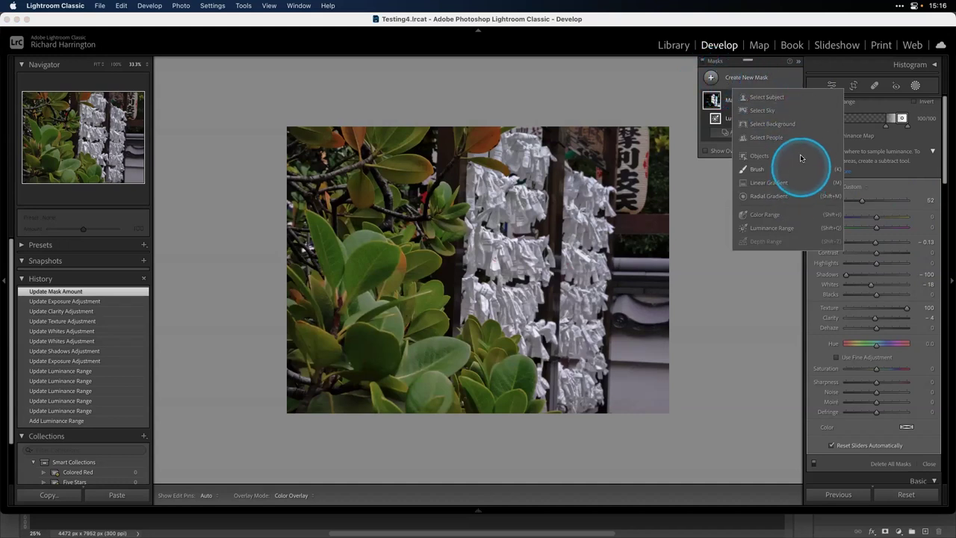
{"action": "left_click", "coordinate": [791, 125]}
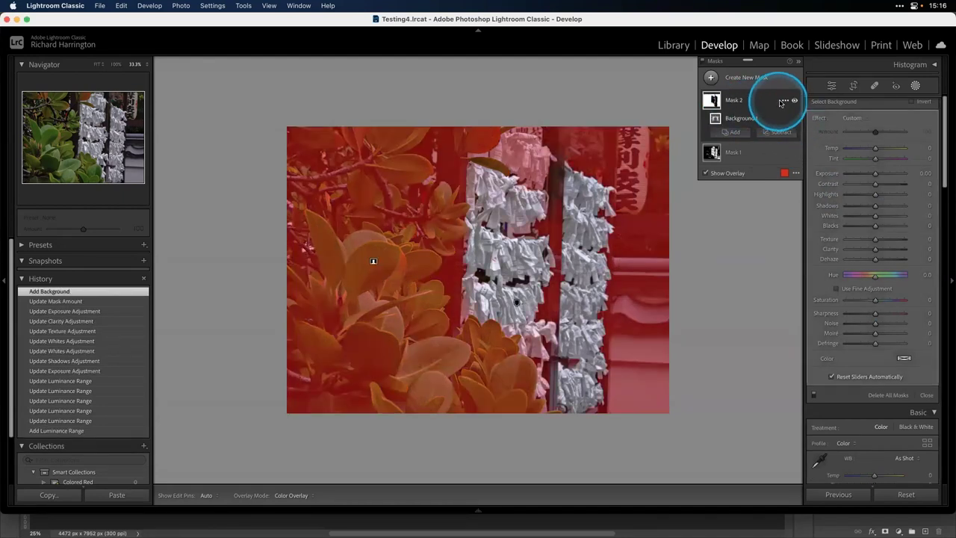
{"action": "left_click", "coordinate": [786, 100]}
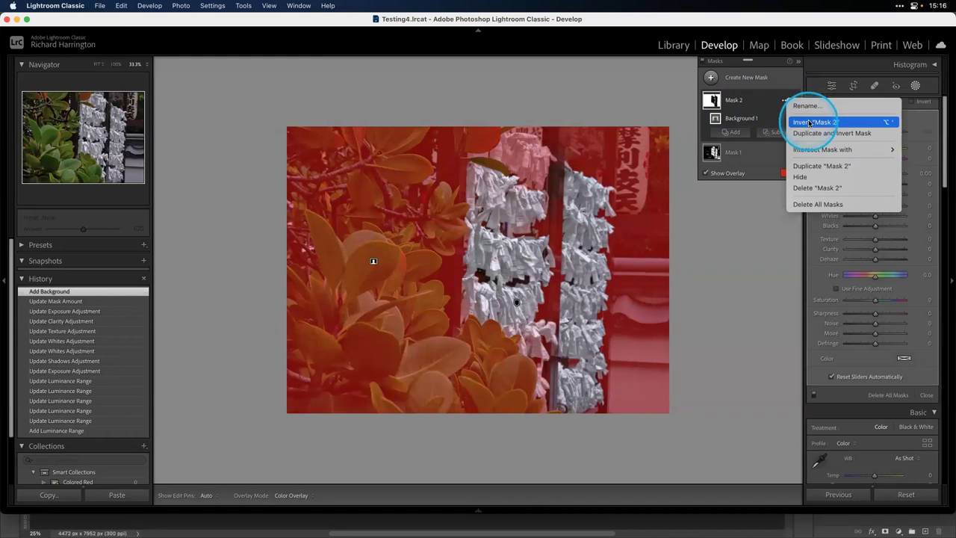
{"action": "left_click", "coordinate": [814, 122]}
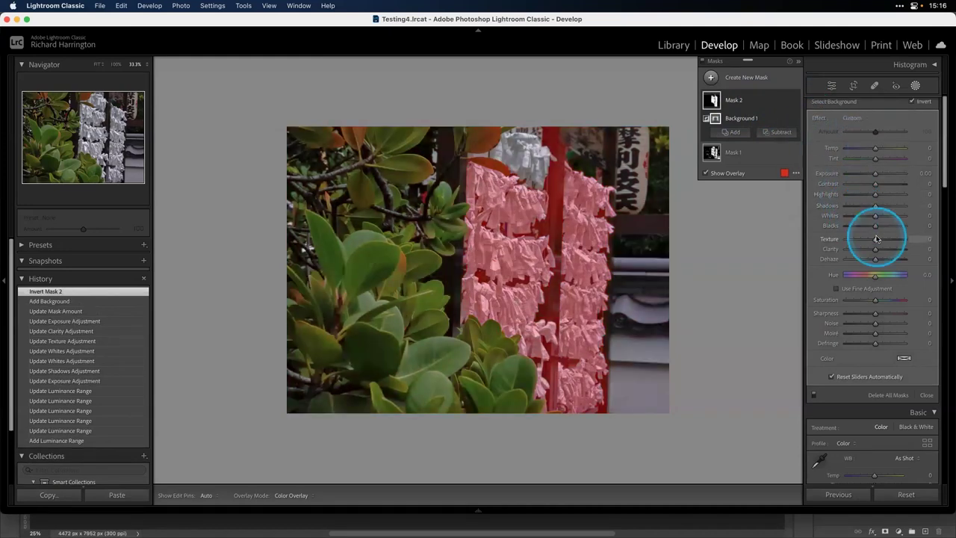
{"action": "left_click_drag", "start_coordinate": [875, 173], "coordinate": [875, 175]}
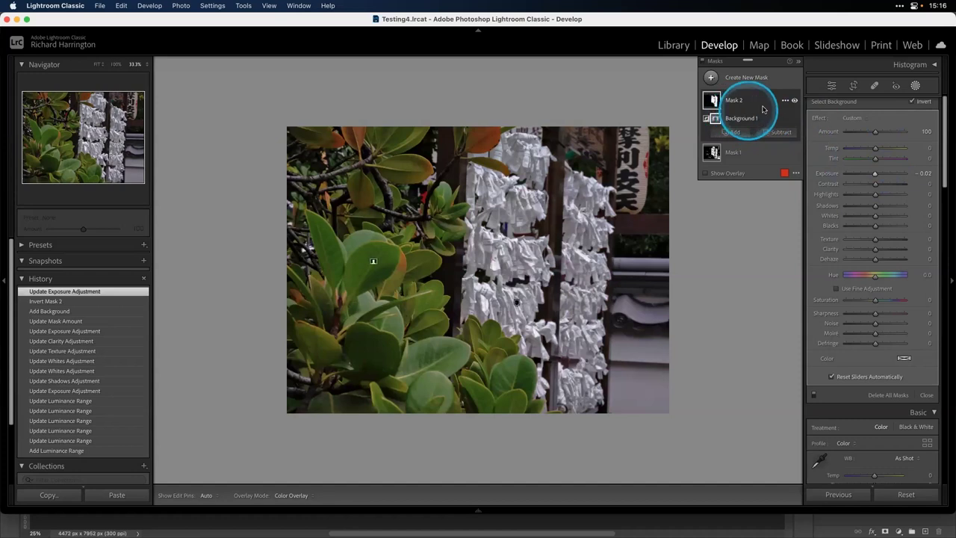
{"action": "left_click", "coordinate": [785, 100]}
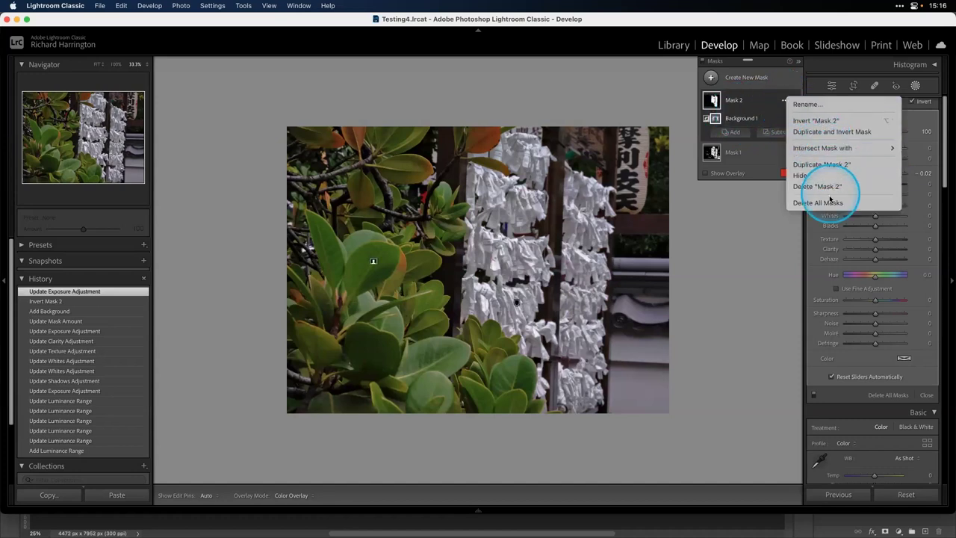
{"action": "left_click", "coordinate": [822, 202]}
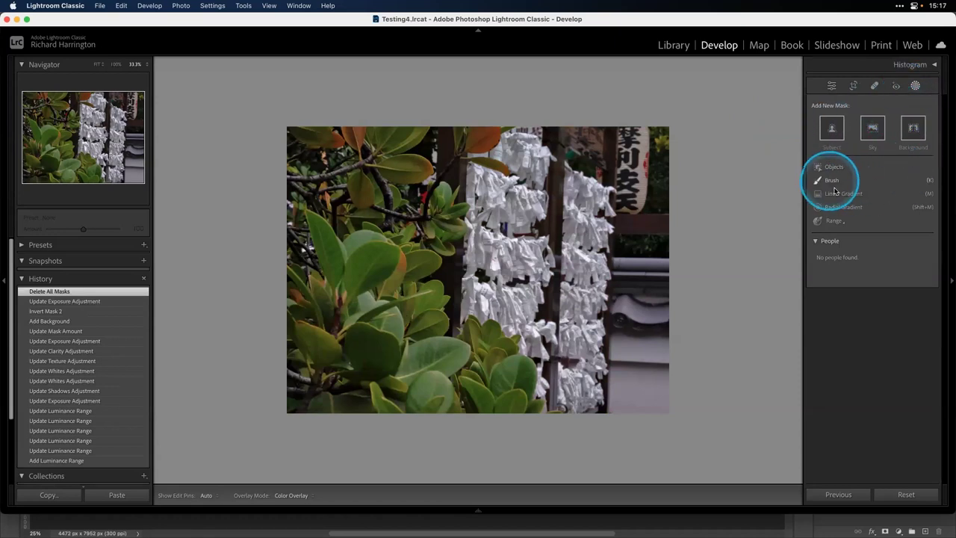
Create a Color Range mask from two leaf samples with Exposure 0.40 and Shadows -50
{"action": "mouse_move", "coordinate": [834, 221]}
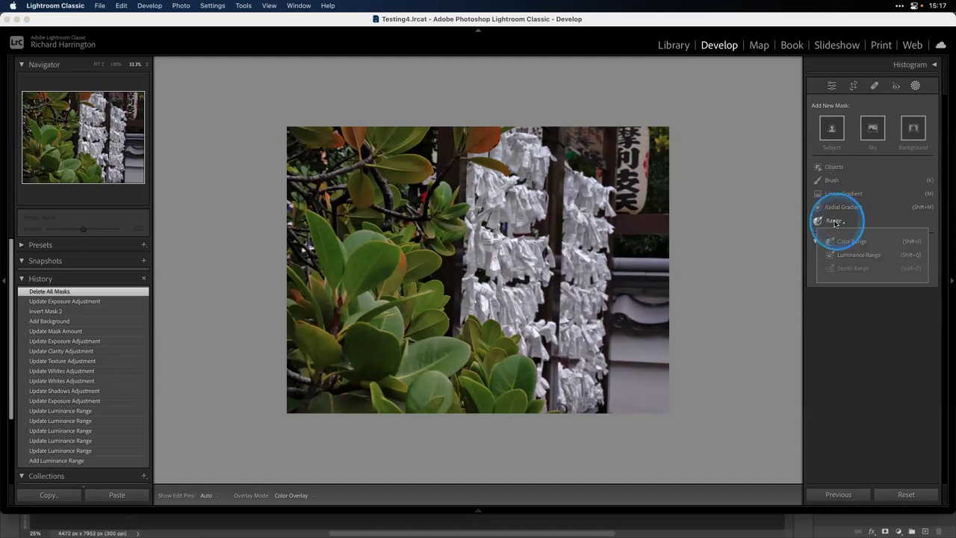
{"action": "left_click", "coordinate": [837, 241]}
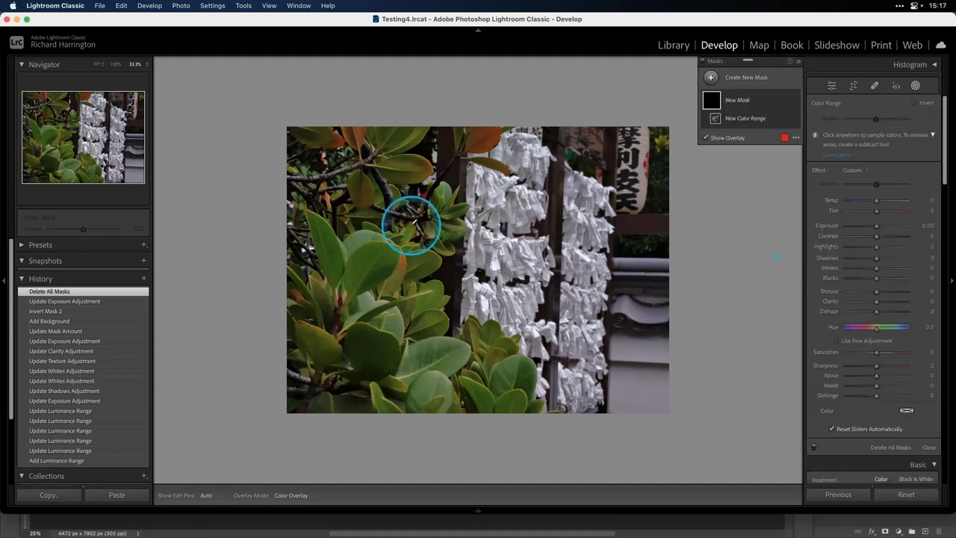
{"action": "left_click", "coordinate": [369, 260]}
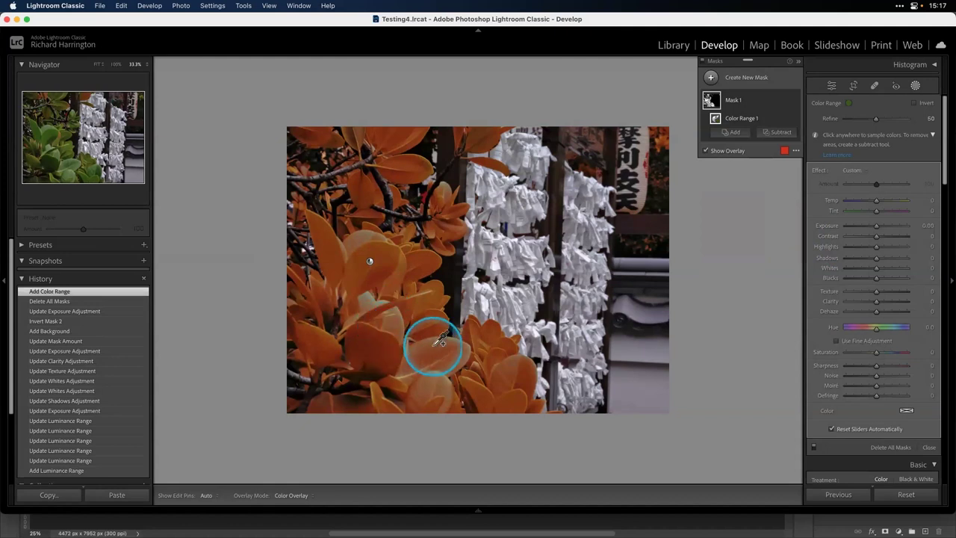
{"action": "left_click", "coordinate": [509, 374], "text": "shift"}
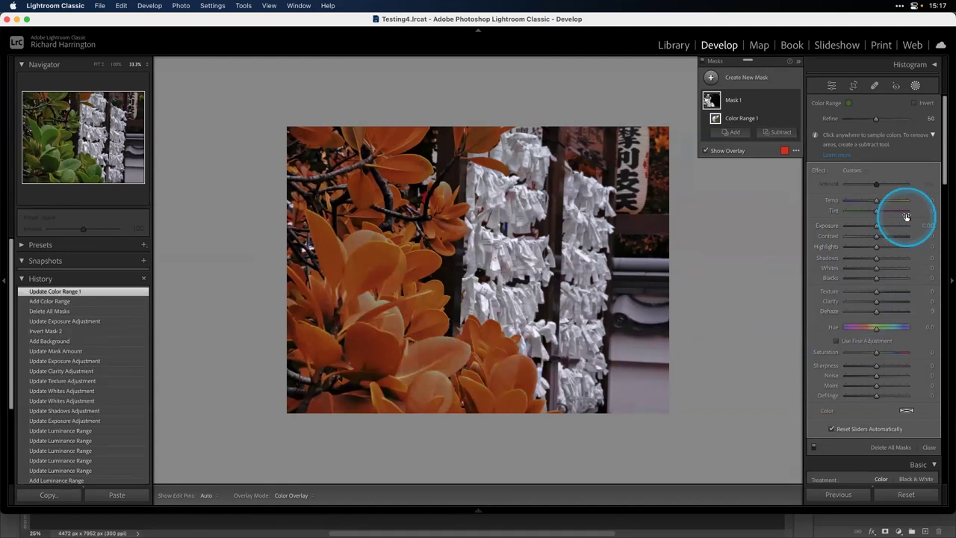
{"action": "left_click", "coordinate": [877, 226]}
{"action": "mouse_move", "coordinate": [881, 228]}
{"action": "left_mouse_down"}
{"action": "mouse_move", "coordinate": [890, 225]}
{"action": "mouse_move", "coordinate": [879, 226]}
{"action": "left_mouse_up"}
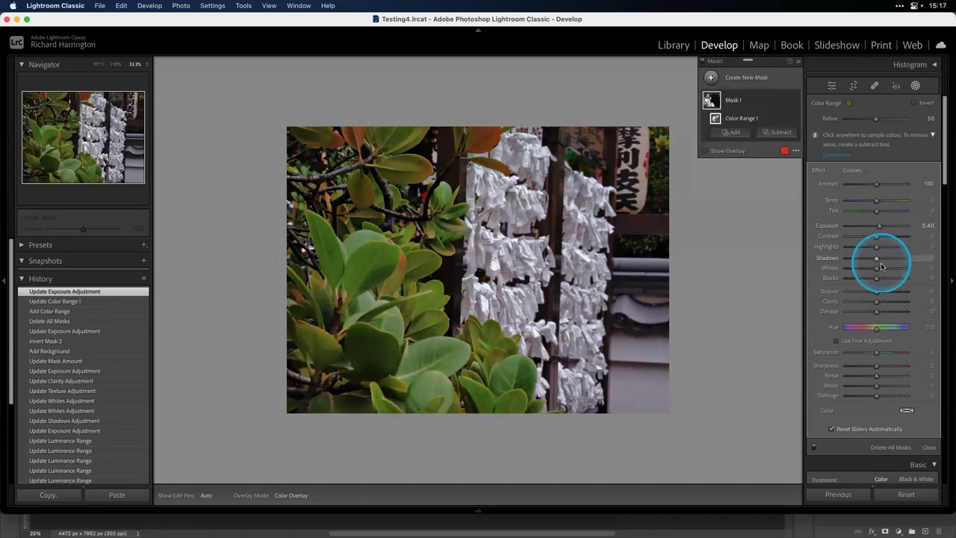
{"action": "left_click_drag", "start_coordinate": [878, 259], "coordinate": [870, 260]}
Turn on Use Fine Adjustment and set the mask's Hue to 6.0
{"action": "scroll", "coordinate": [885, 295], "scroll_direction": "down", "scroll_amount": 2}
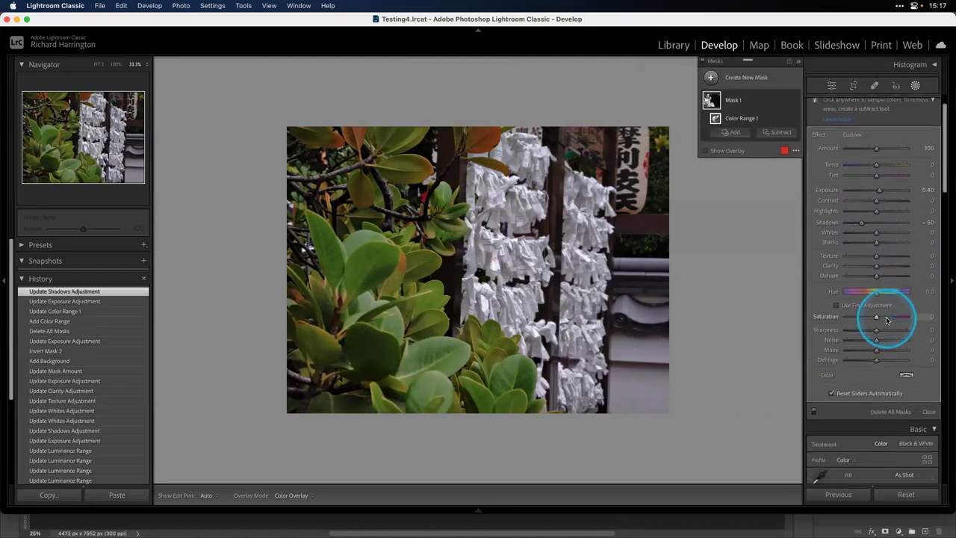
{"action": "left_click", "coordinate": [837, 306]}
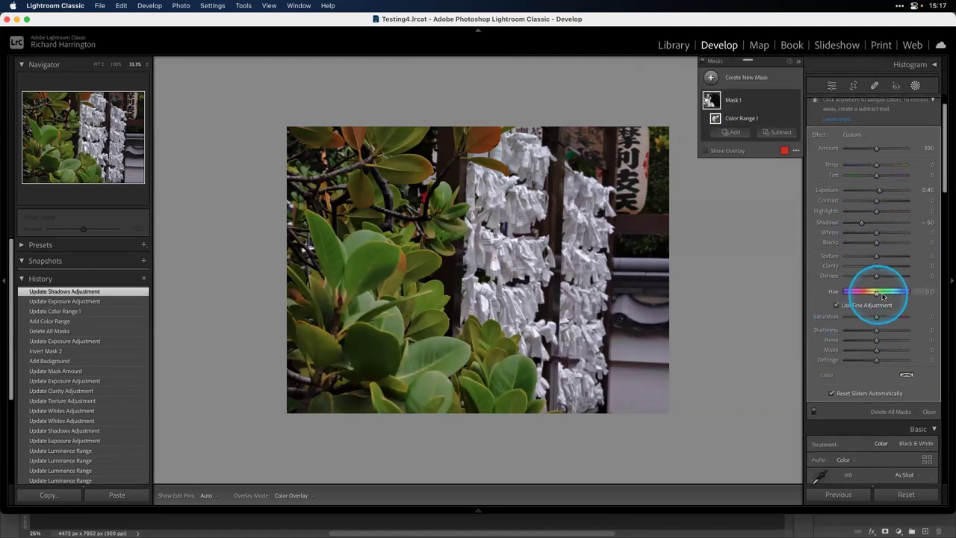
{"action": "left_click_drag", "start_coordinate": [883, 296], "coordinate": [910, 297]}
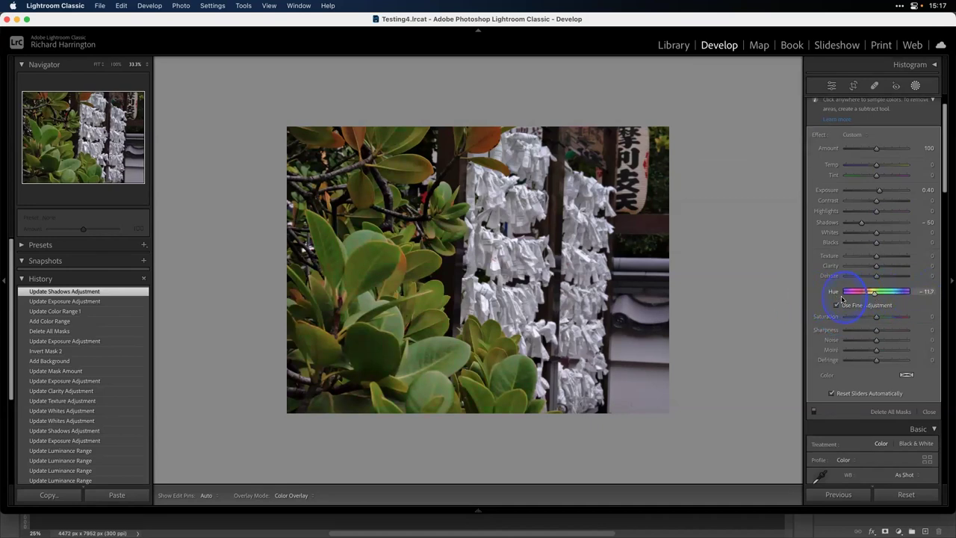
{"action": "left_click_drag", "start_coordinate": [899, 300], "coordinate": [899, 300]}
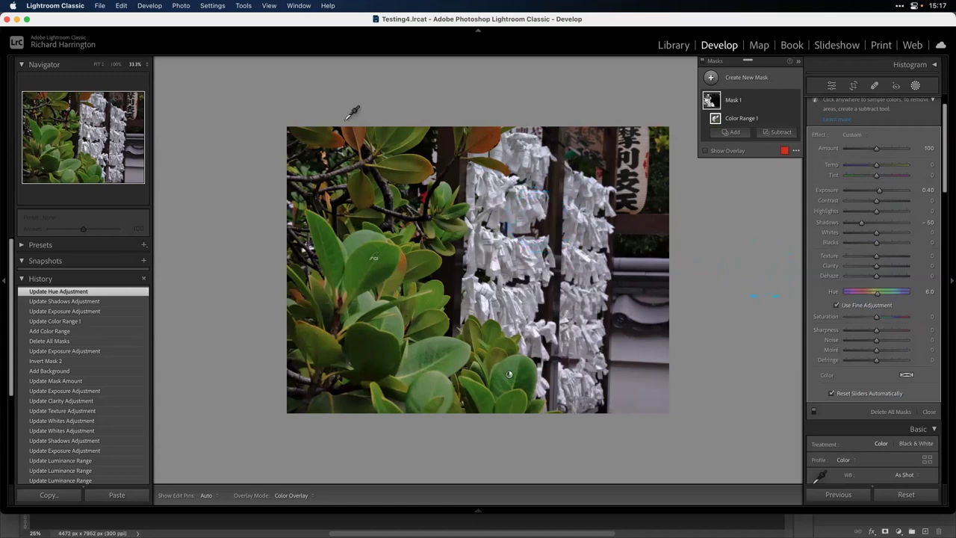
Open PB120692-Edit in Photoshop as a smart object via Photo > Edit In
{"action": "left_click", "coordinate": [178, 5]}
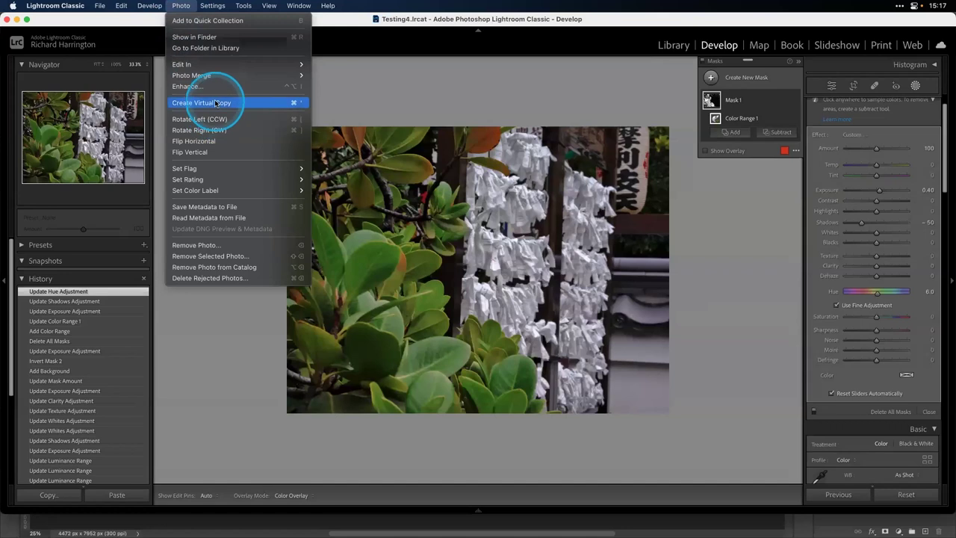
{"action": "mouse_move", "coordinate": [224, 64]}
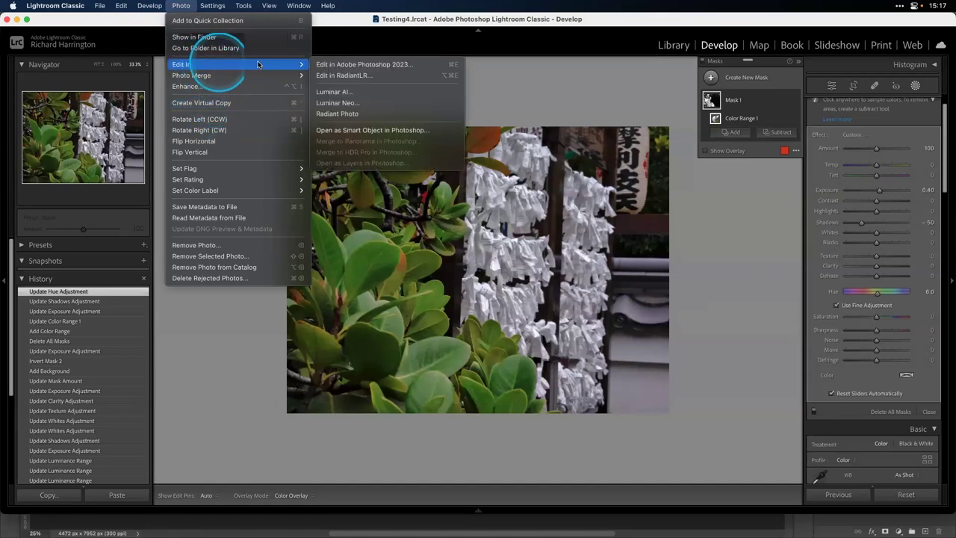
{"action": "left_click", "coordinate": [385, 132]}
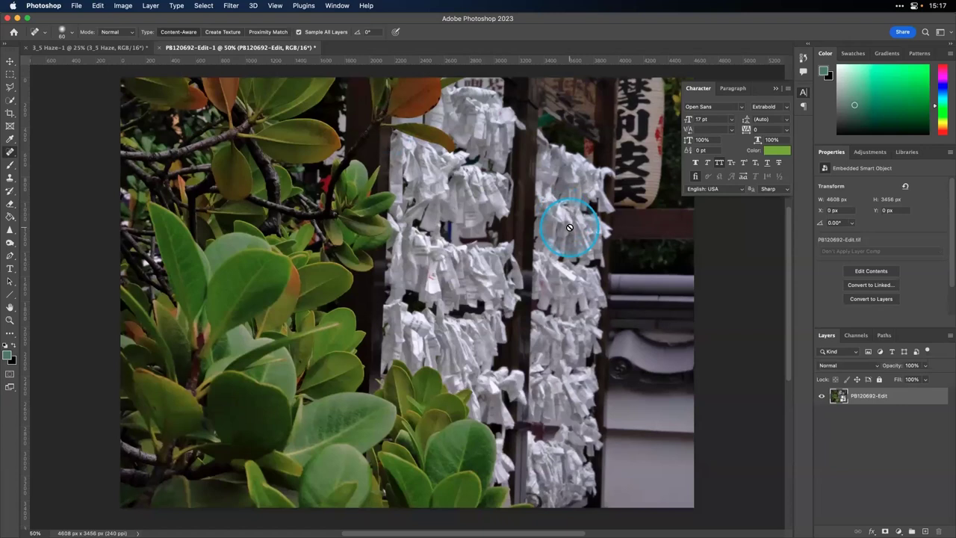
Open the Camera Raw Filter, close it unchanged, then bring up the Filter menu again
{"action": "left_click", "coordinate": [231, 5]}
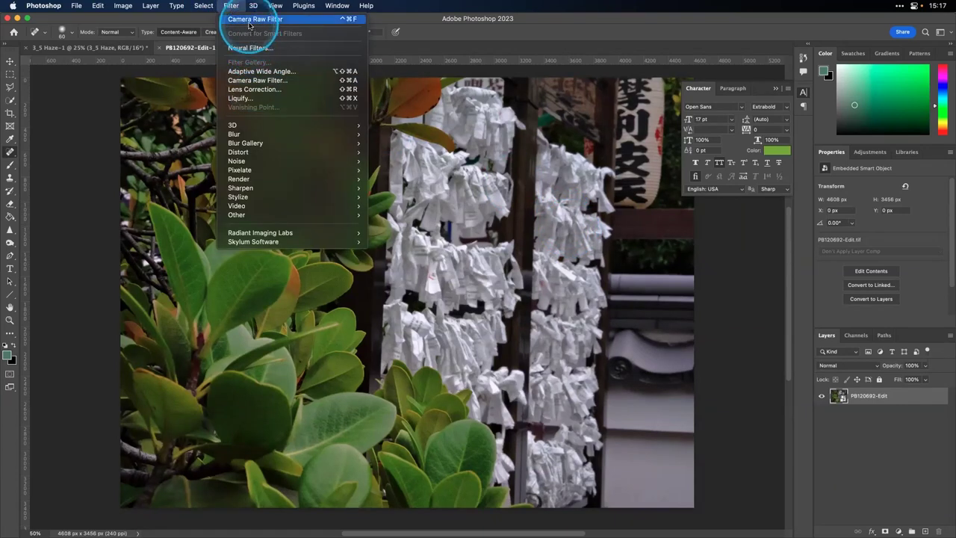
{"action": "left_click", "coordinate": [263, 80]}
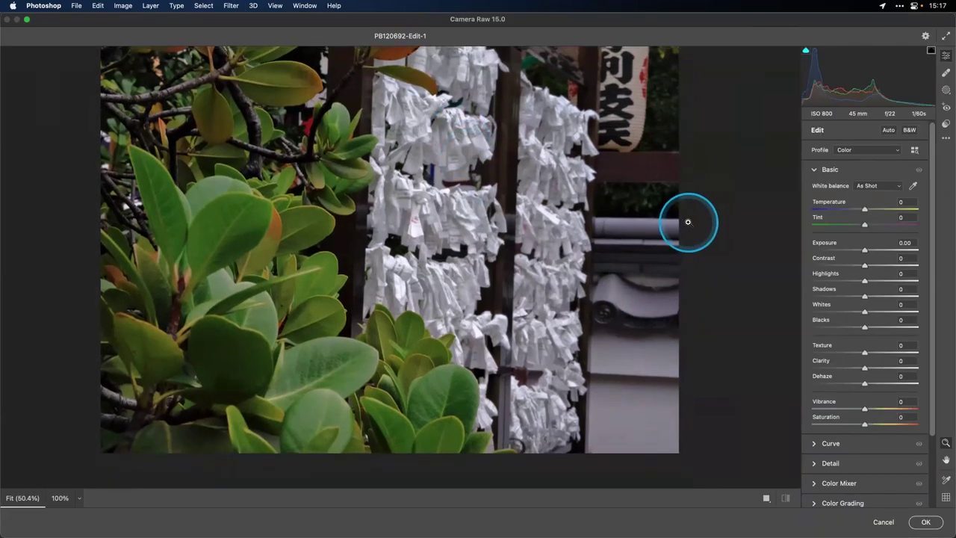
{"action": "scroll", "coordinate": [901, 218], "scroll_direction": "down", "scroll_amount": 5}
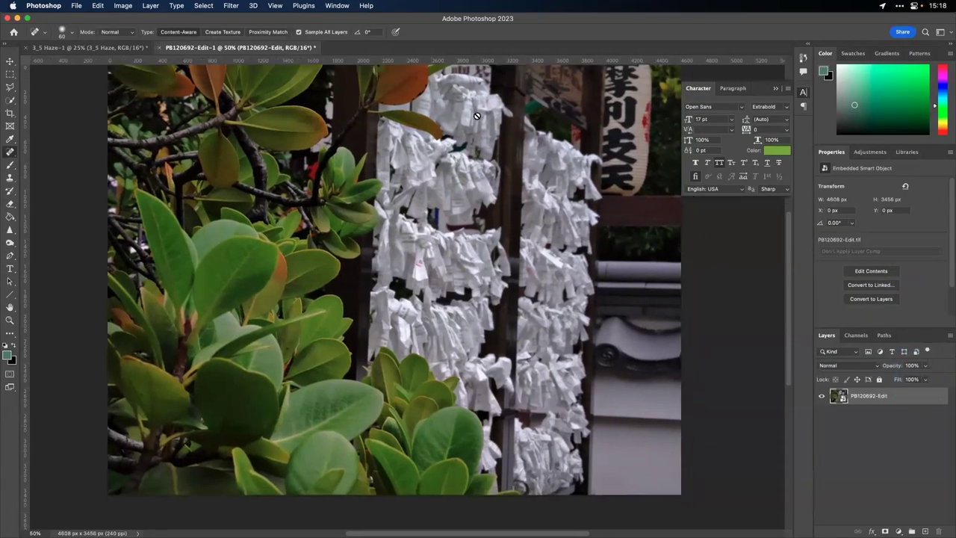
{"action": "left_click", "coordinate": [233, 5]}
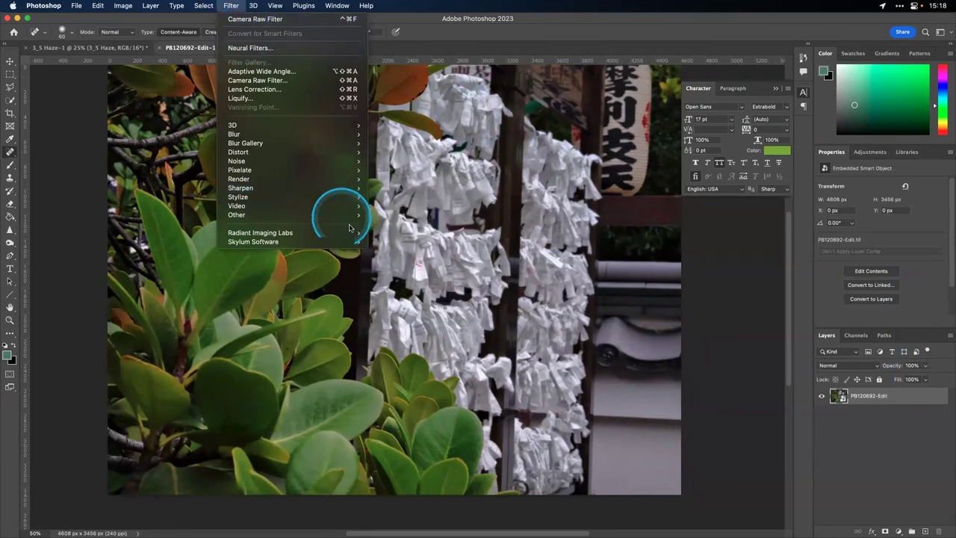
Launch Radiant Photo, enable Light Diffusion, raise Super Contrast, and set Color 36 and Strength 61
{"action": "mouse_move", "coordinate": [350, 232]}
{"action": "left_click", "coordinate": [393, 232]}
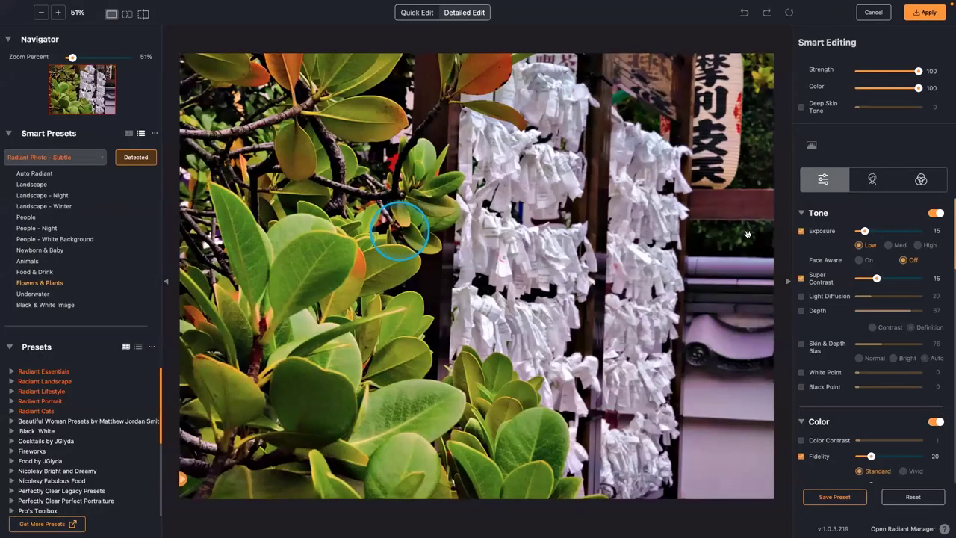
{"action": "left_click", "coordinate": [910, 297]}
{"action": "left_click_drag", "start_coordinate": [875, 278], "coordinate": [907, 285]}
{"action": "left_click", "coordinate": [880, 89]}
{"action": "left_click", "coordinate": [897, 72]}
{"action": "left_click_drag", "start_coordinate": [897, 72], "coordinate": [895, 71]}
Compare with the original, then set Fidelity to Vivid at 60 and Vibrancy to 10
{"action": "left_click", "coordinate": [658, 127]}
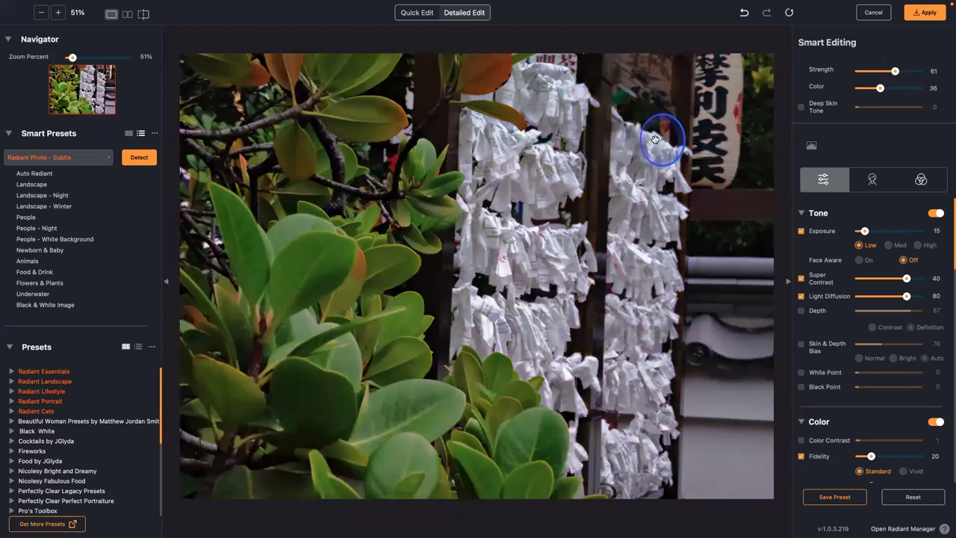
{"action": "scroll", "coordinate": [867, 310], "scroll_direction": "down", "scroll_amount": 3}
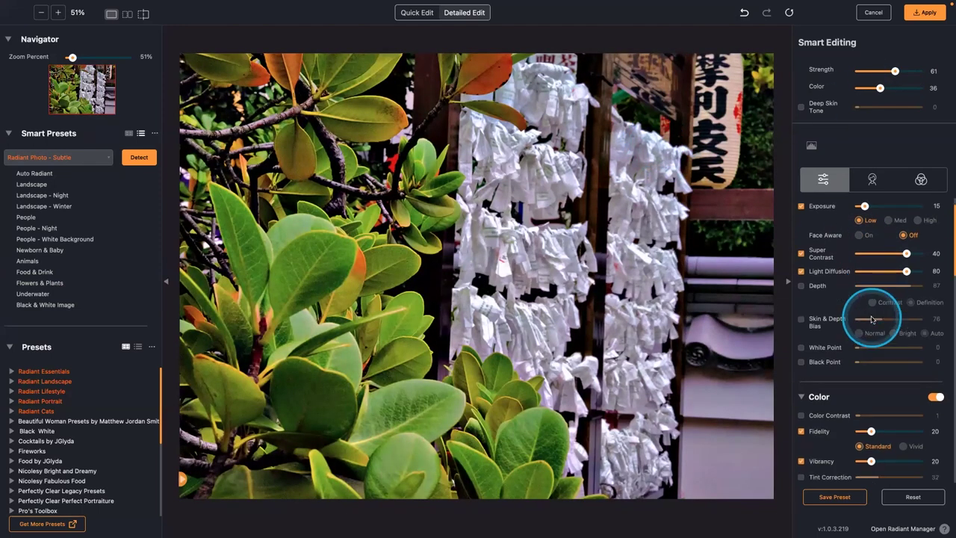
{"action": "left_click", "coordinate": [908, 364]}
{"action": "left_click_drag", "start_coordinate": [872, 349], "coordinate": [895, 349]}
{"action": "left_click", "coordinate": [861, 363]}
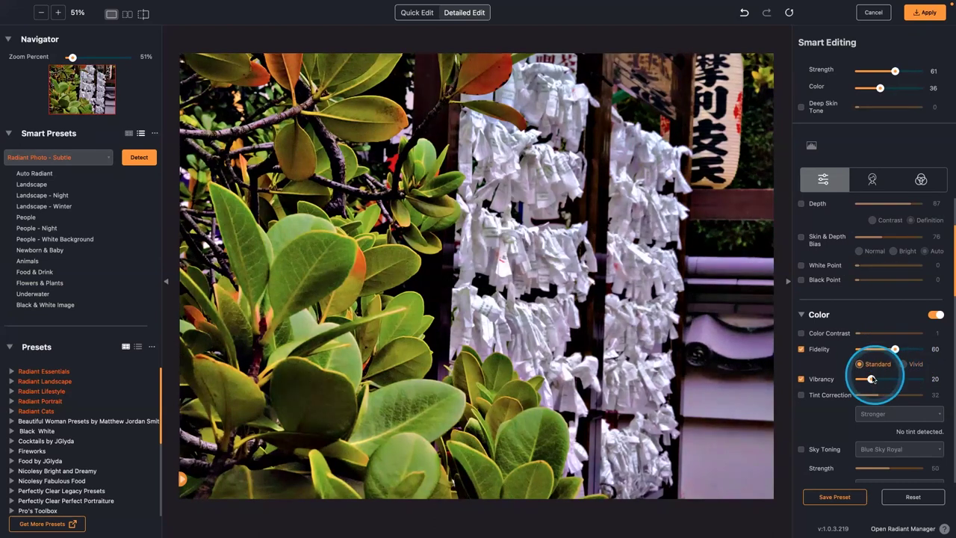
{"action": "left_click_drag", "start_coordinate": [871, 379], "coordinate": [865, 380]}
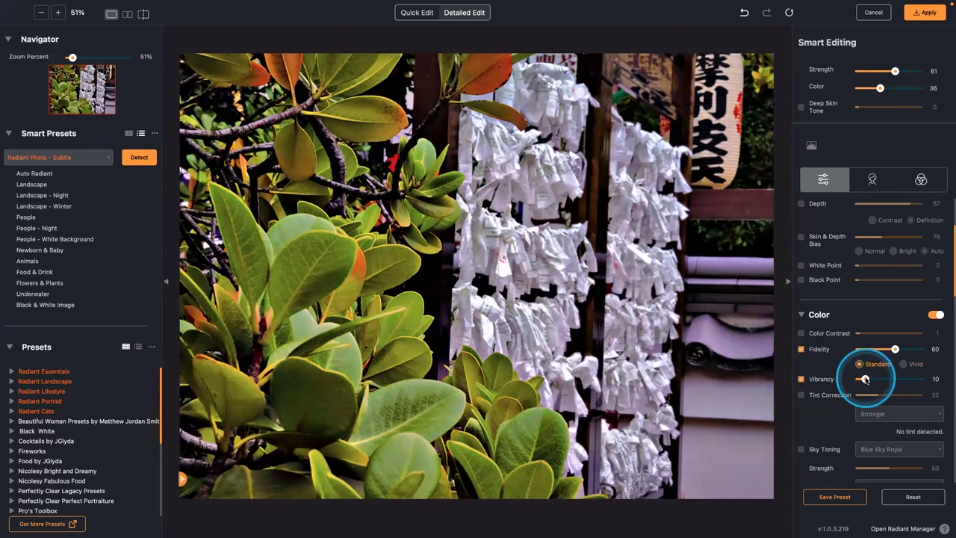
{"action": "left_click", "coordinate": [906, 364]}
Enable Color Contrast, compare against the original, and turn off Sharpening
{"action": "left_click", "coordinate": [802, 334]}
{"action": "left_click", "coordinate": [660, 309]}
{"action": "left_click", "coordinate": [659, 309]}
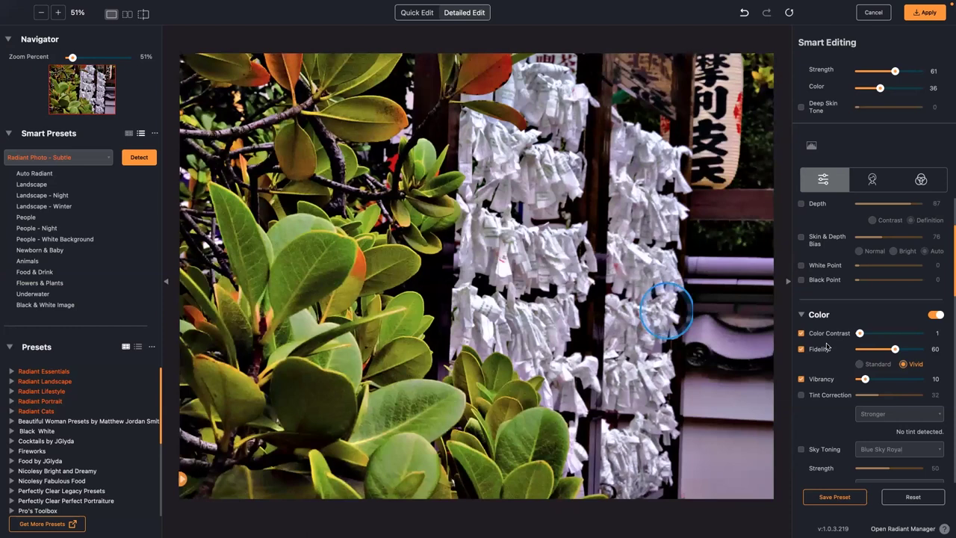
{"action": "scroll", "coordinate": [814, 338], "scroll_direction": "down", "scroll_amount": 4}
{"action": "scroll", "coordinate": [824, 346], "scroll_direction": "down", "scroll_amount": 2}
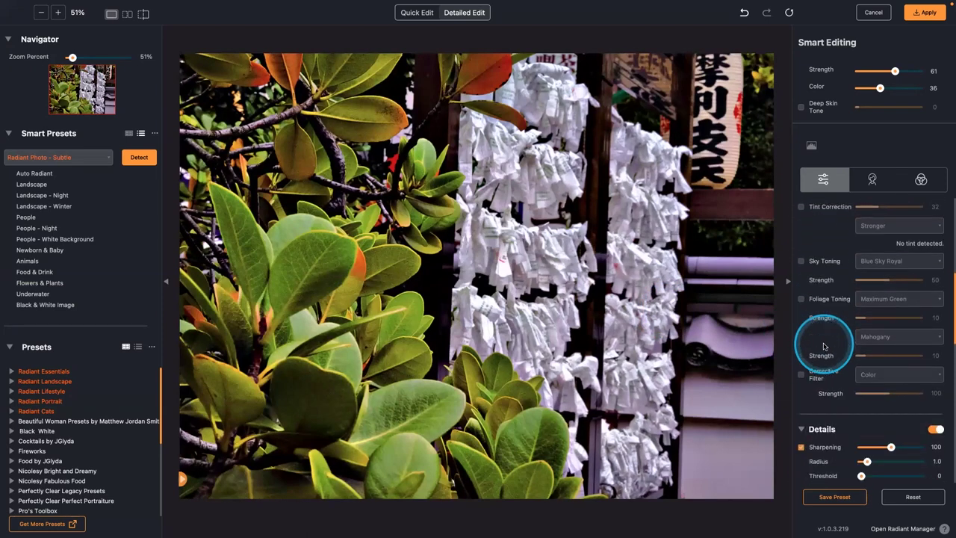
{"action": "scroll", "coordinate": [824, 344], "scroll_direction": "down", "scroll_amount": 3}
{"action": "left_click", "coordinate": [816, 330]}
Enable Foliage Toning with the Goldenrod style
{"action": "scroll", "coordinate": [822, 333], "scroll_direction": "up", "scroll_amount": 4}
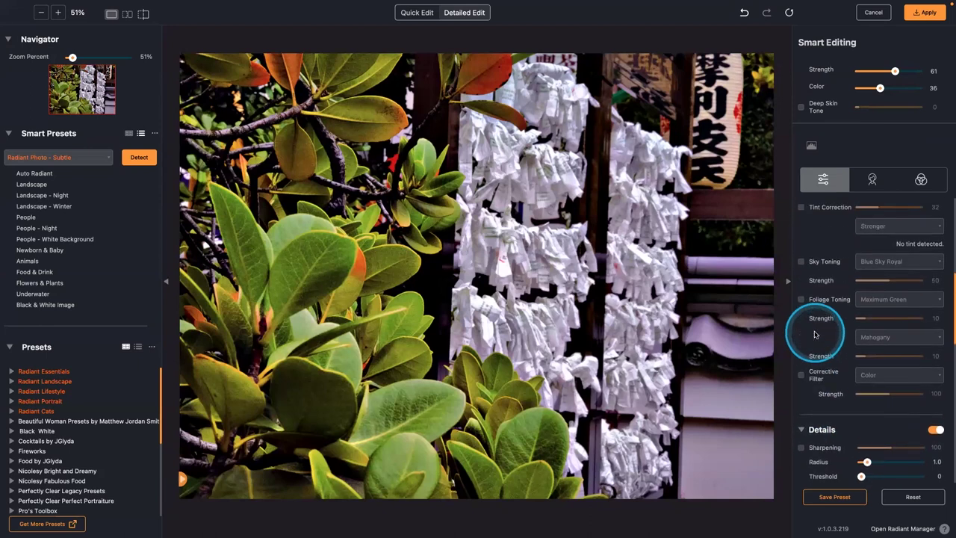
{"action": "scroll", "coordinate": [830, 325], "scroll_direction": "up", "scroll_amount": 3}
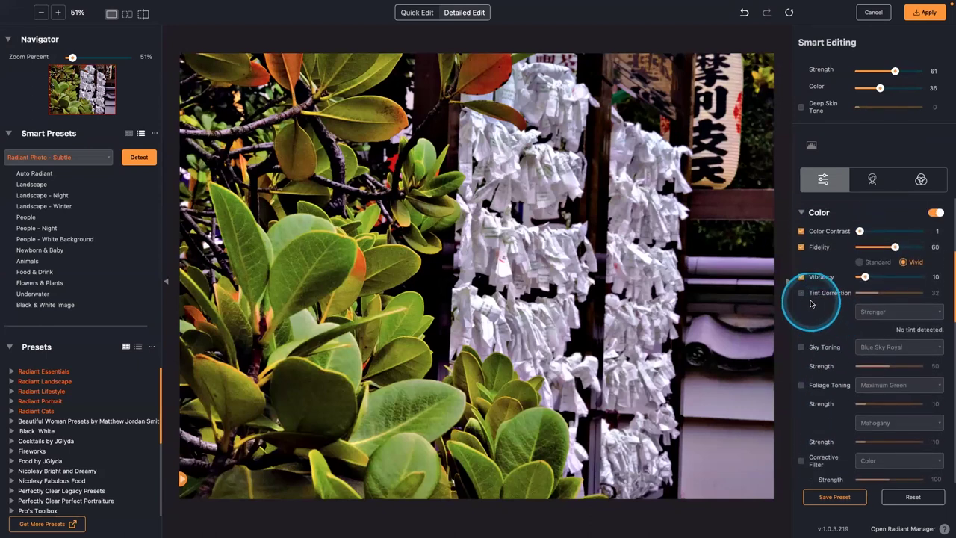
{"action": "left_click", "coordinate": [802, 386]}
{"action": "left_click", "coordinate": [882, 392]}
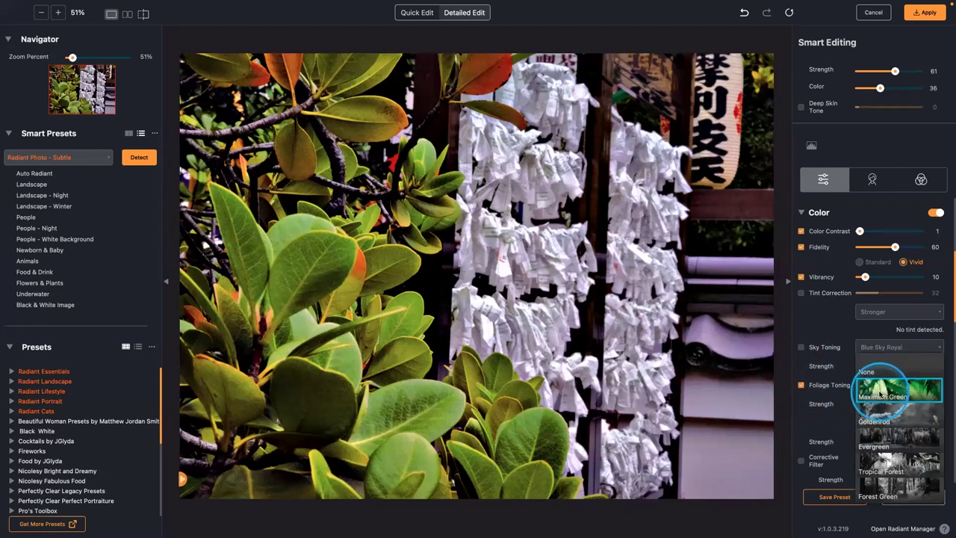
{"action": "left_click", "coordinate": [894, 420]}
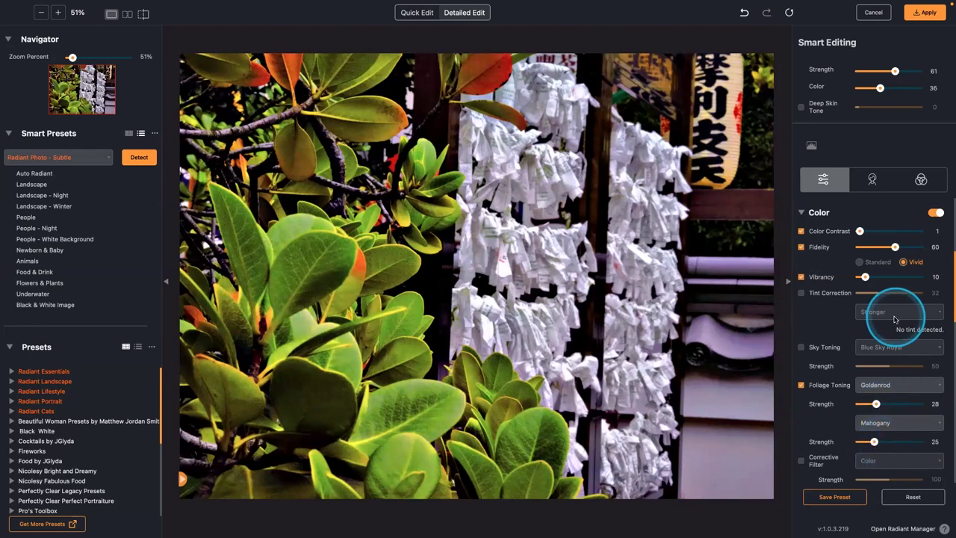
{"action": "scroll", "coordinate": [897, 315], "scroll_direction": "up", "scroll_amount": 3}
{"action": "scroll", "coordinate": [896, 315], "scroll_direction": "up", "scroll_amount": 2}
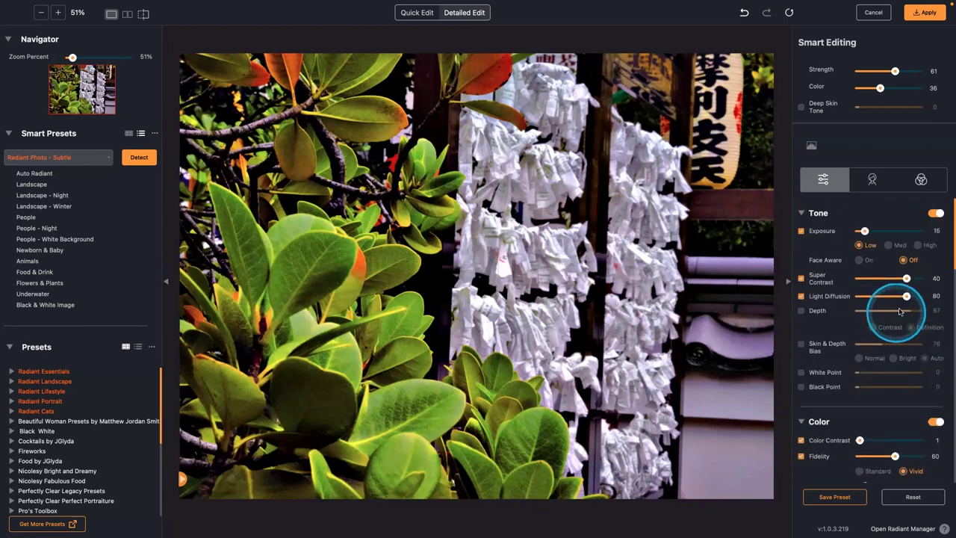
Add a Heavy Portrait Vignette graduated filter centred on the paper strips, Blend 38, and apply it
{"action": "left_click", "coordinate": [803, 217]}
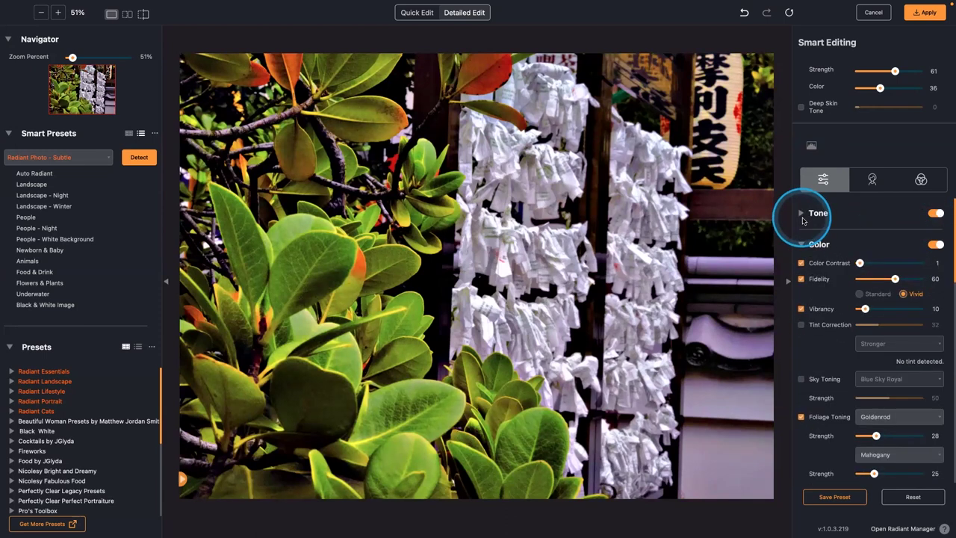
{"action": "left_click", "coordinate": [805, 244]}
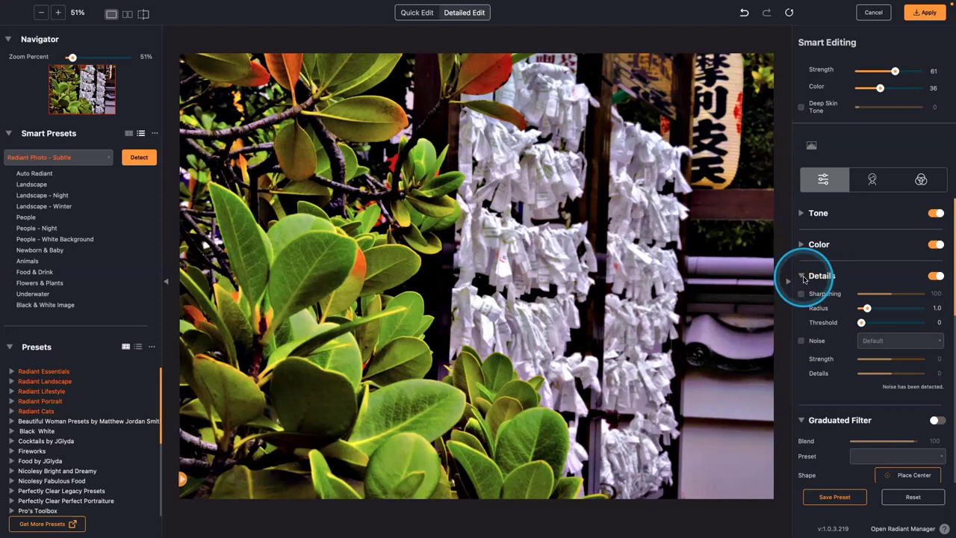
{"action": "left_click", "coordinate": [816, 276]}
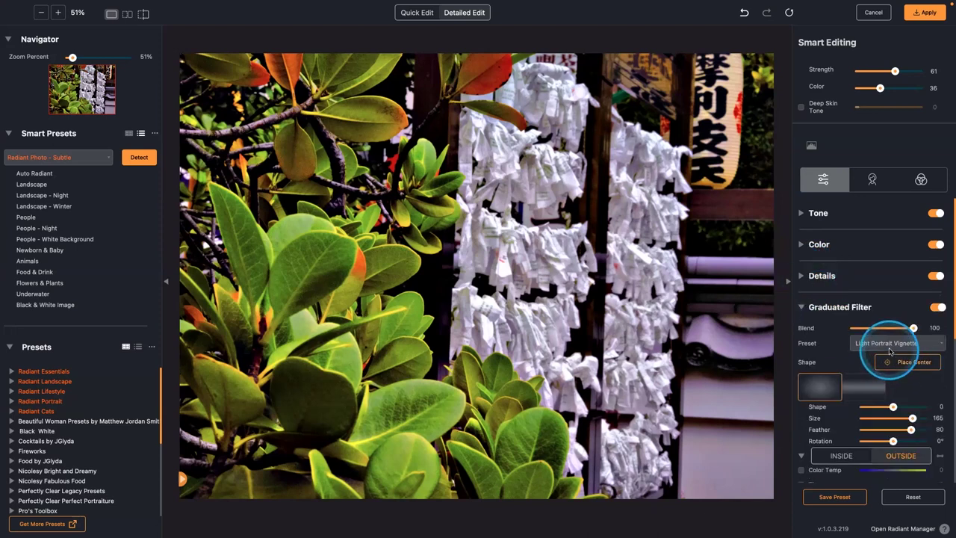
{"action": "left_click", "coordinate": [889, 345]}
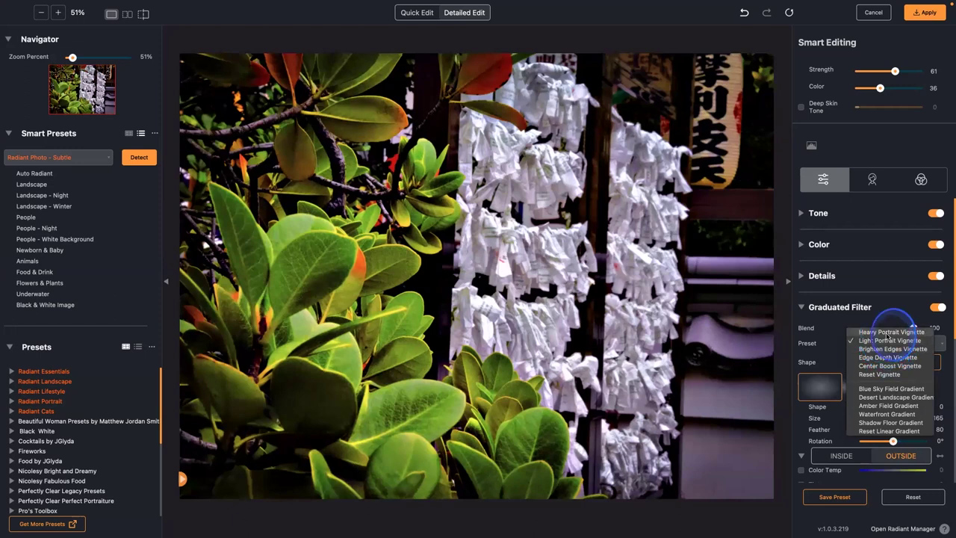
{"action": "left_click", "coordinate": [889, 333]}
{"action": "left_click", "coordinate": [889, 363]}
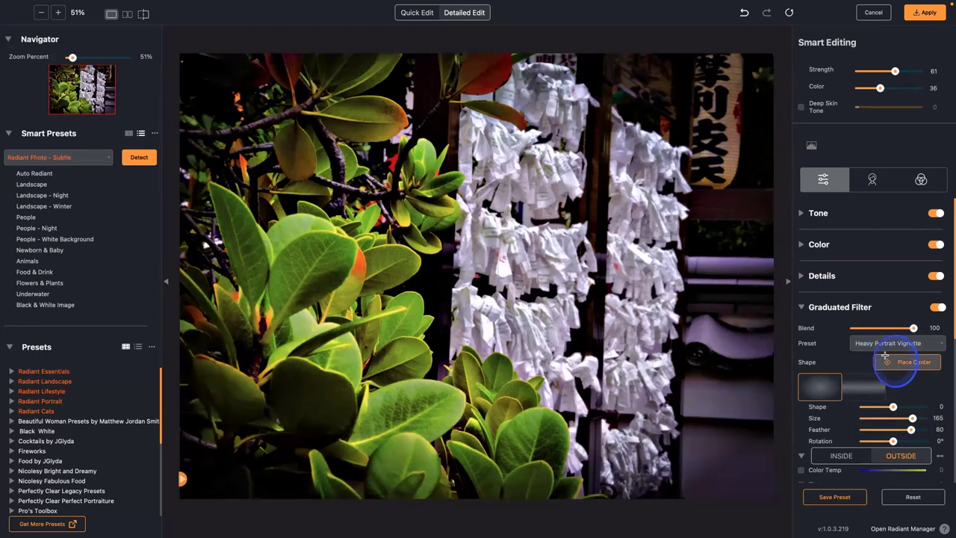
{"action": "left_click", "coordinate": [604, 264]}
{"action": "left_click_drag", "start_coordinate": [909, 335], "coordinate": [877, 331]}
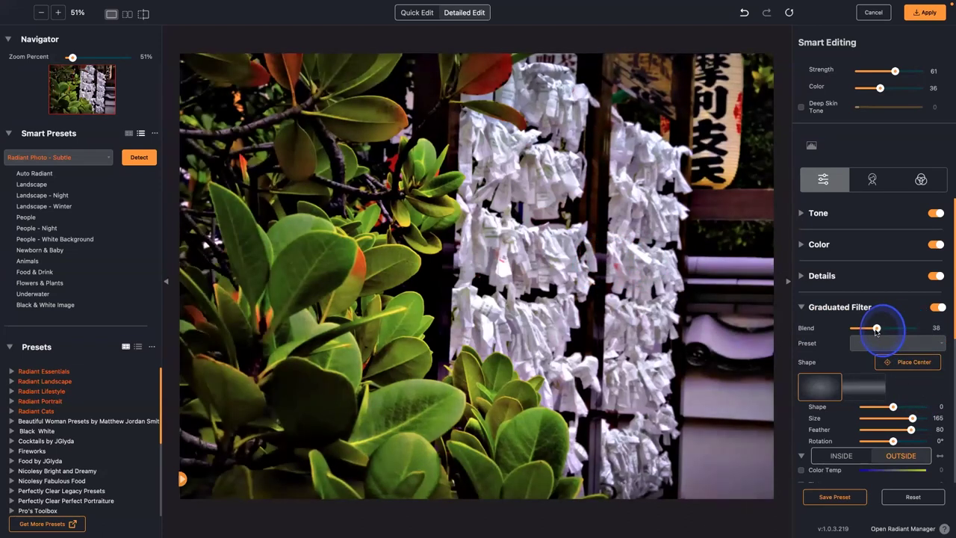
{"action": "left_click", "coordinate": [924, 13]}
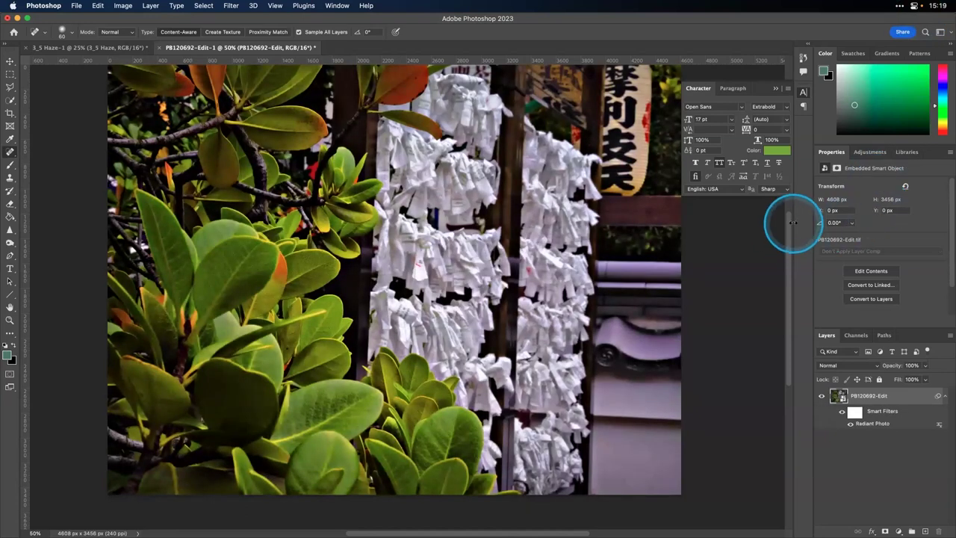
Close PB120692-Edit saving the Radiant Photo changes, and return to Lightroom Classic
{"action": "key", "text": "super+w"}
{"action": "key", "text": "Return"}
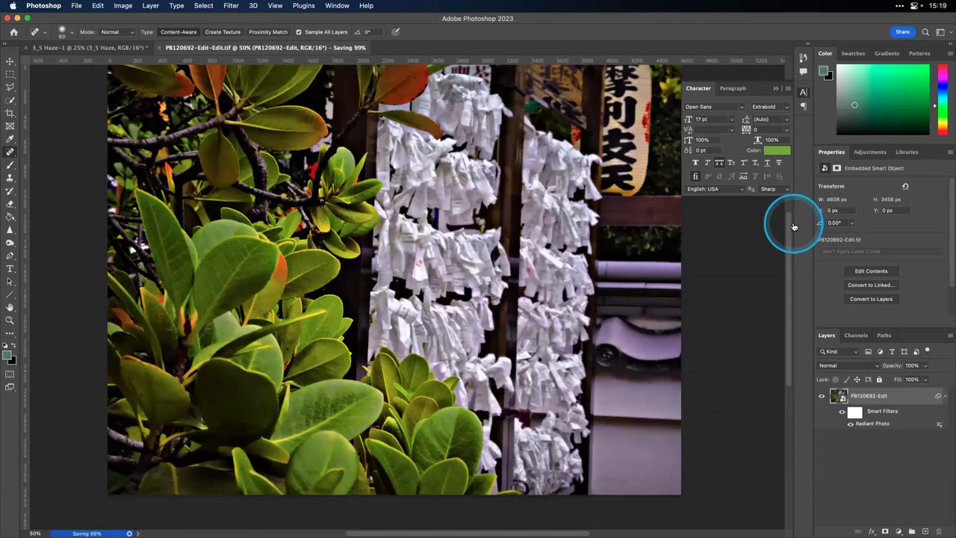
{"action": "key", "text": "super+Tab"}
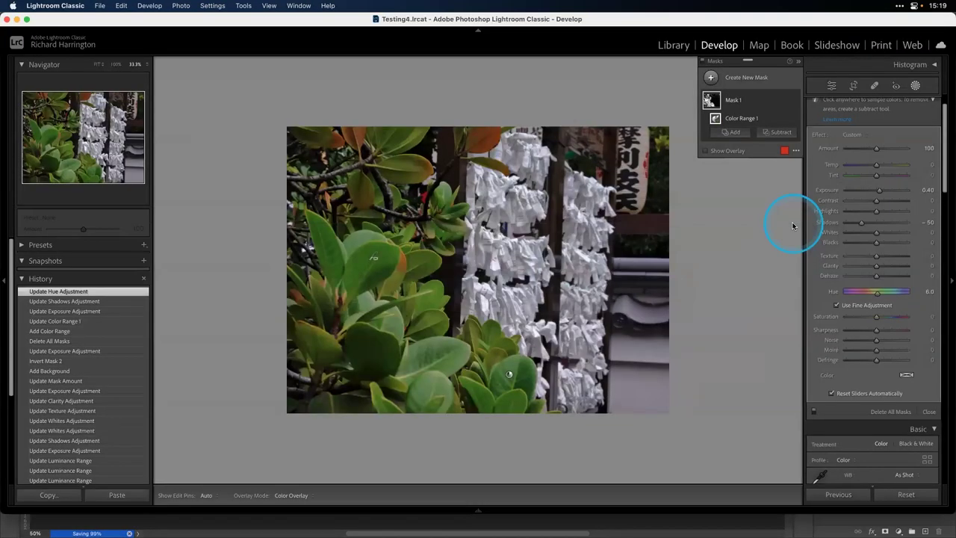
In Grid view, select the PB110703 ship photo and open it in Photoshop as a Smart Object
{"action": "left_click", "coordinate": [673, 46]}
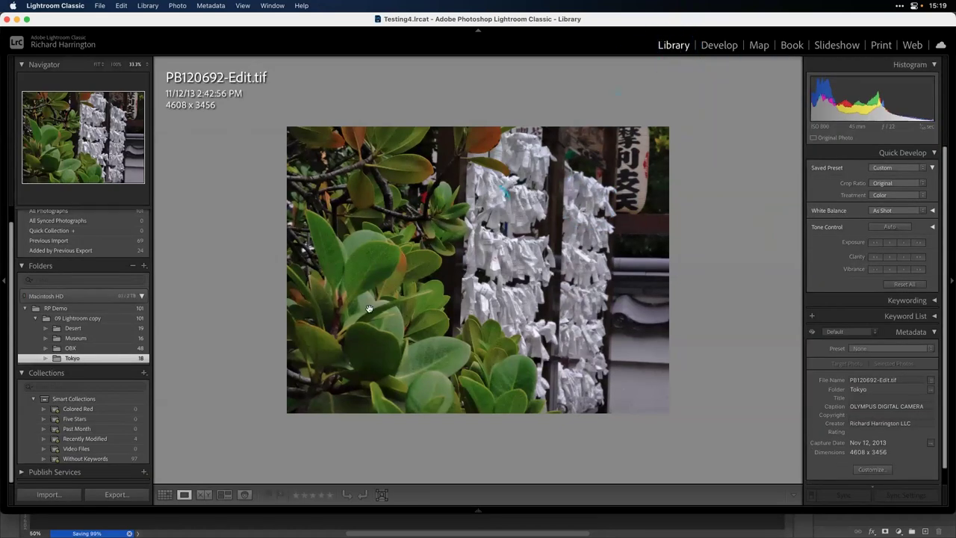
{"action": "left_click", "coordinate": [165, 495]}
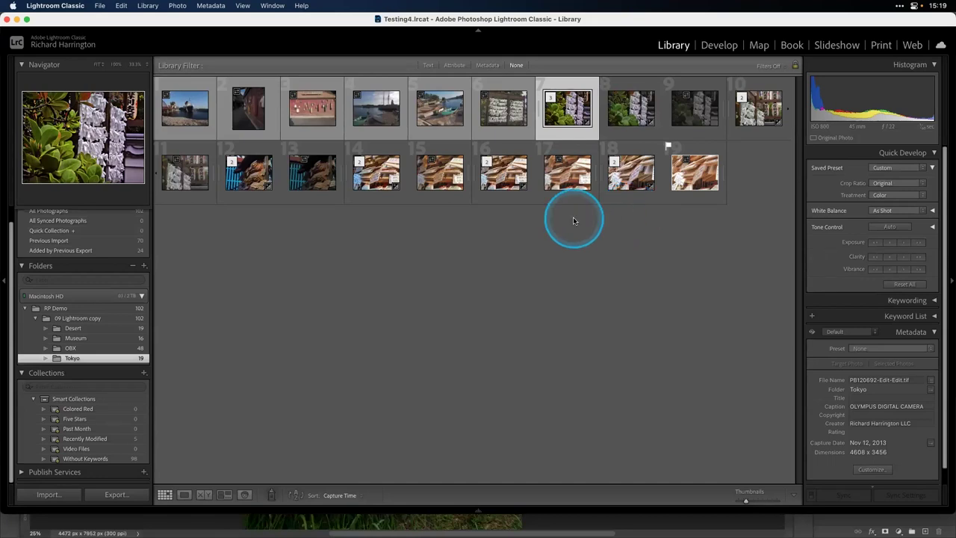
{"action": "left_click", "coordinate": [191, 112]}
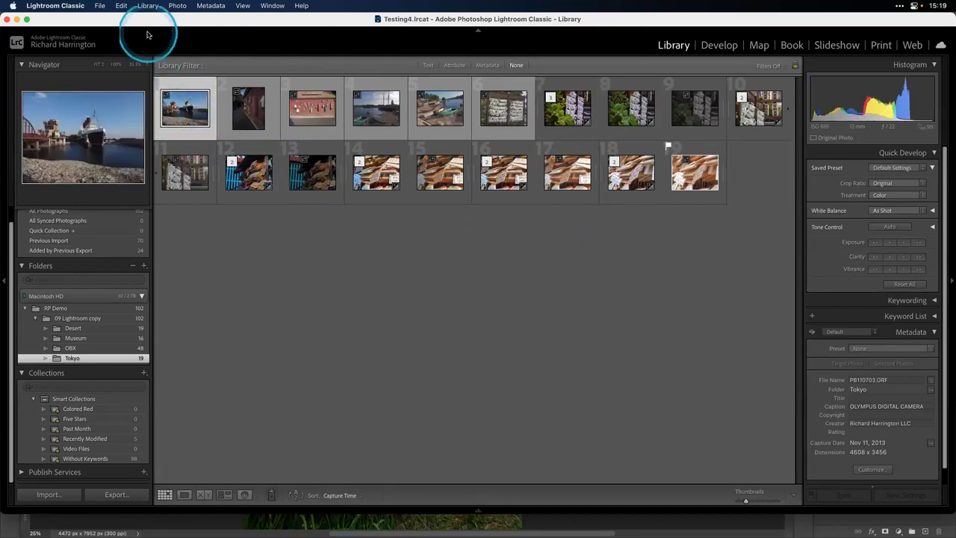
{"action": "left_click", "coordinate": [177, 6]}
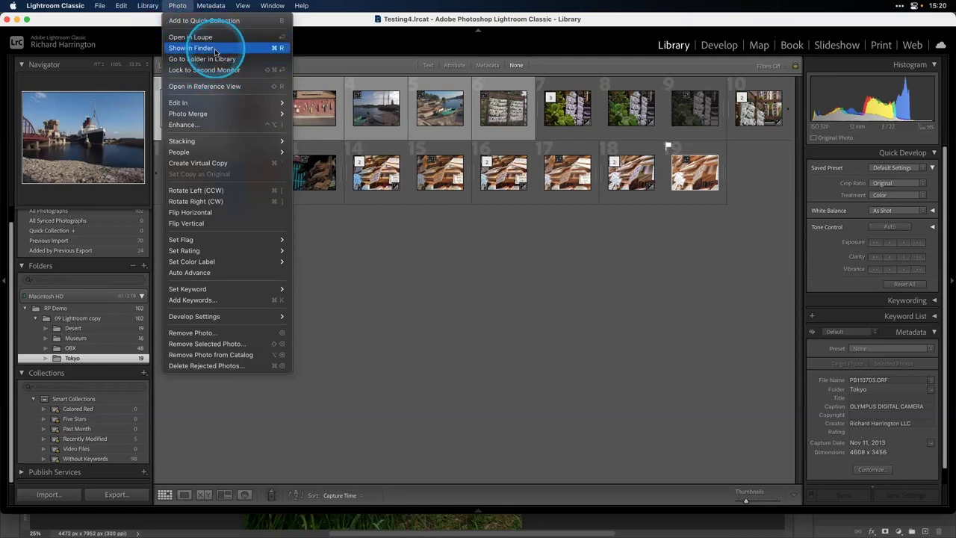
{"action": "mouse_move", "coordinate": [224, 103]}
{"action": "left_click", "coordinate": [391, 167]}
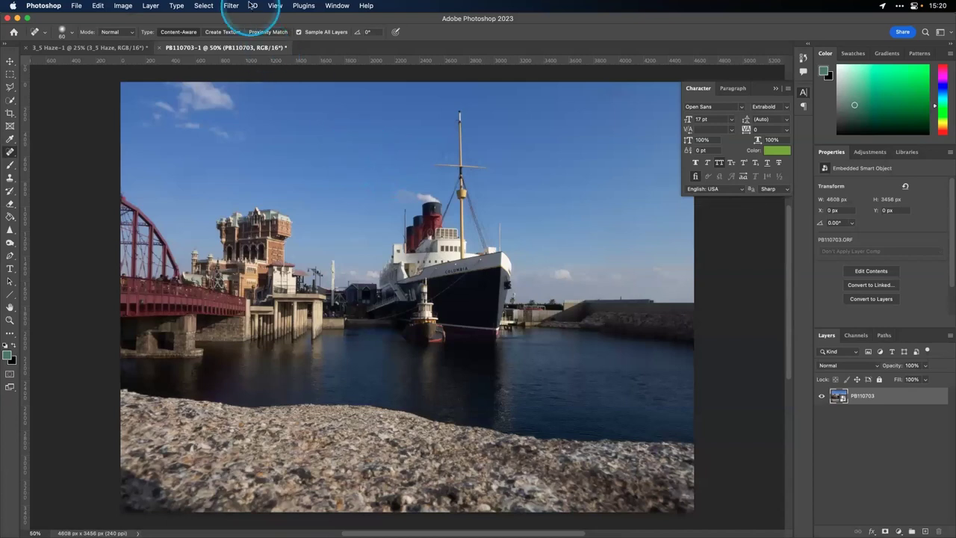
Run Filter > Skylum Software > Luminar AI on the ship photo and show its Edit tools
{"action": "left_click", "coordinate": [203, 6]}
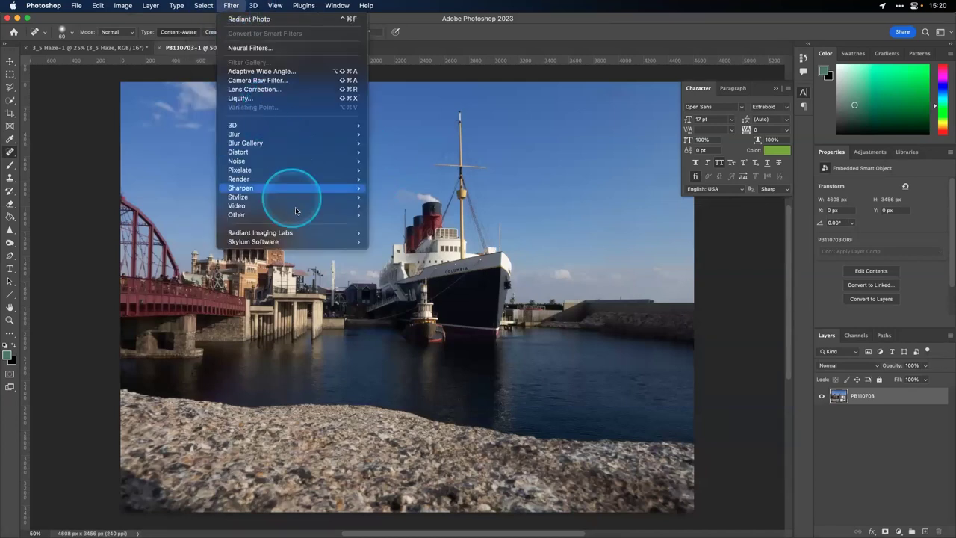
{"action": "mouse_move", "coordinate": [295, 241]}
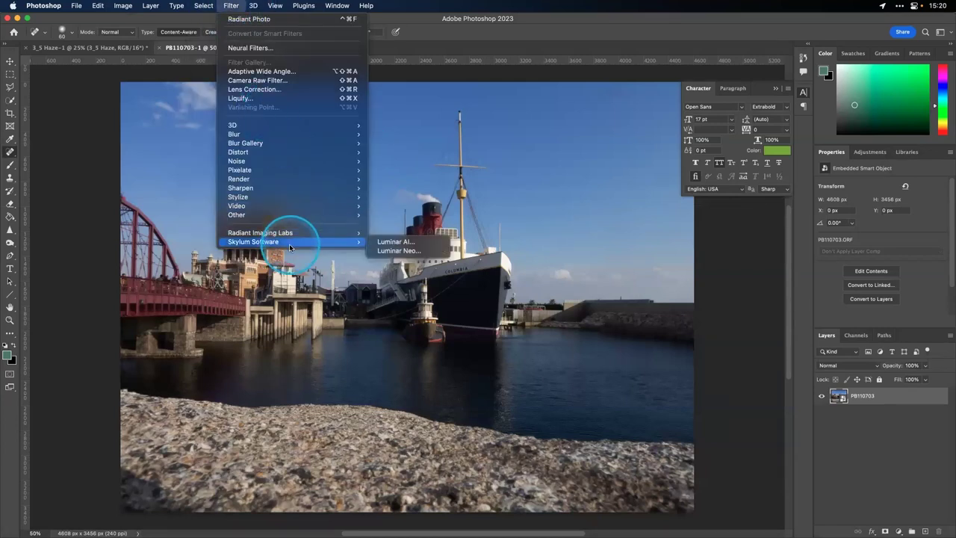
{"action": "left_click", "coordinate": [431, 244]}
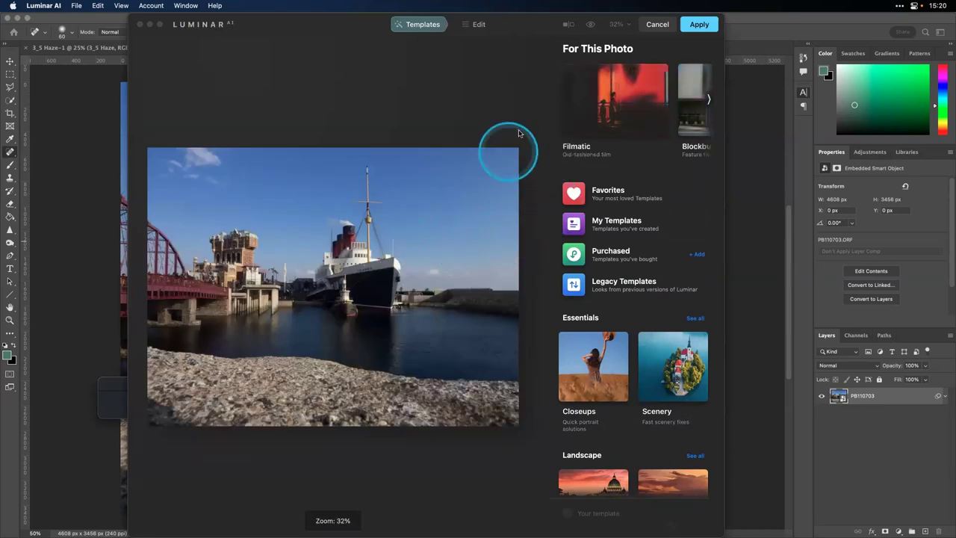
{"action": "left_click", "coordinate": [470, 28]}
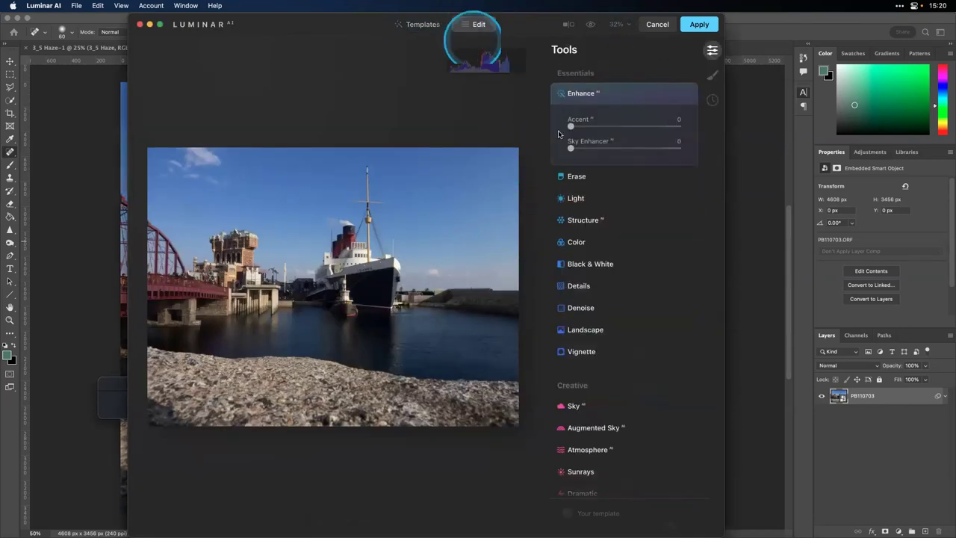
{"action": "scroll", "coordinate": [607, 224], "scroll_direction": "down", "scroll_amount": 3}
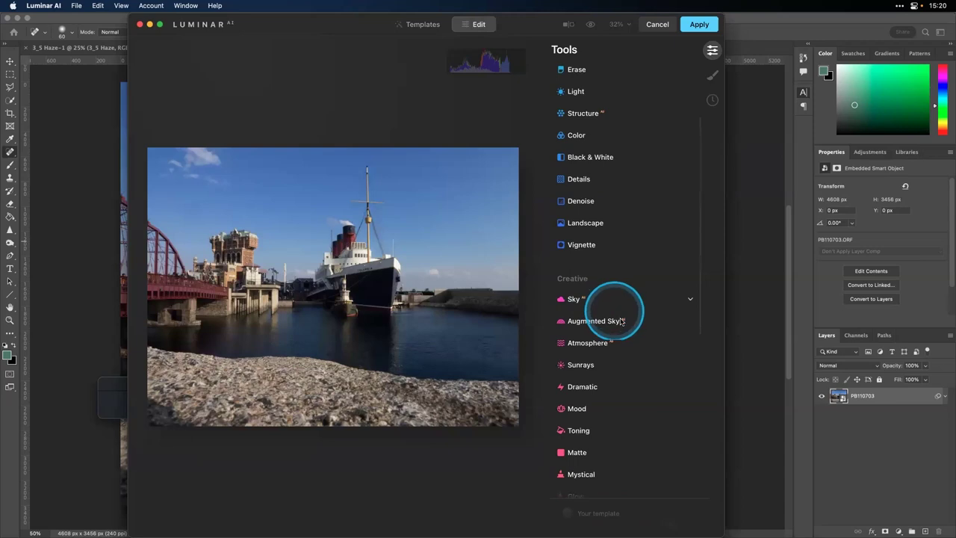
Replace the sky with Bright Blue Sky 3, with Reflection Amount 62 and Water Blur 31
{"action": "left_click", "coordinate": [595, 300]}
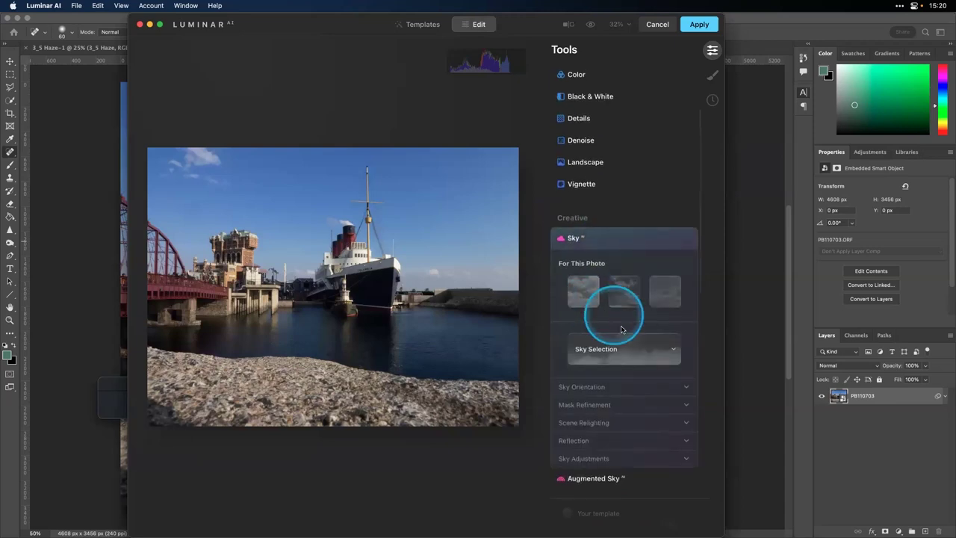
{"action": "left_click", "coordinate": [585, 292]}
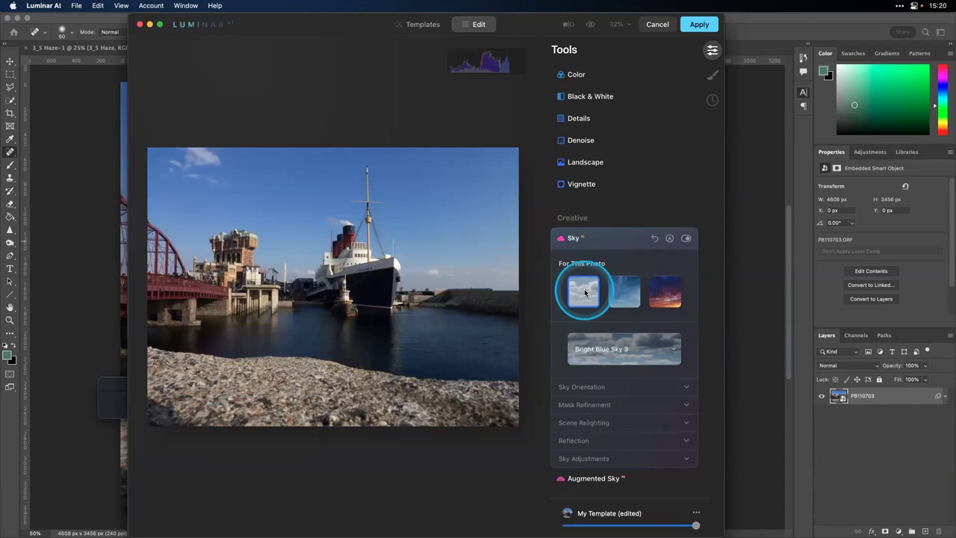
{"action": "scroll", "coordinate": [621, 322], "scroll_direction": "down", "scroll_amount": 3}
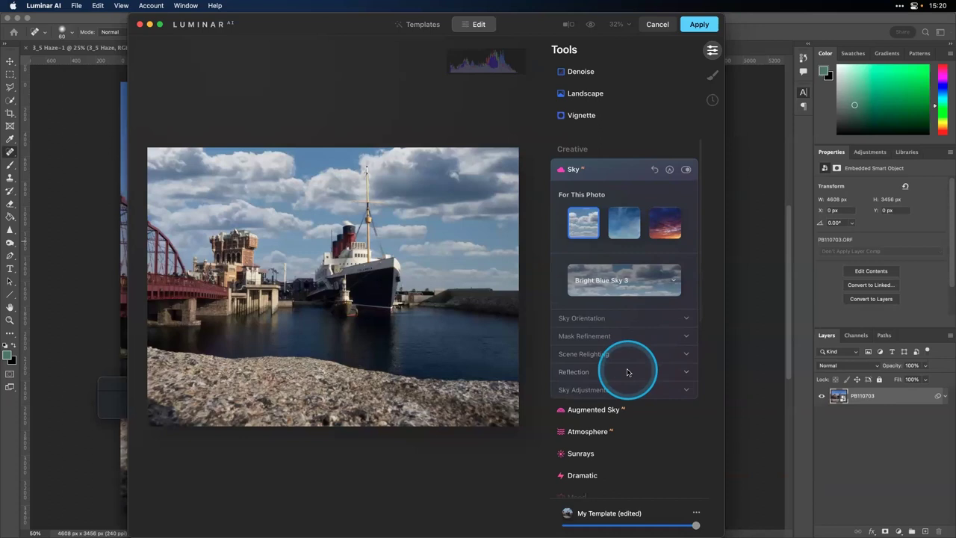
{"action": "left_click", "coordinate": [626, 367]}
{"action": "left_click_drag", "start_coordinate": [624, 392], "coordinate": [545, 396]}
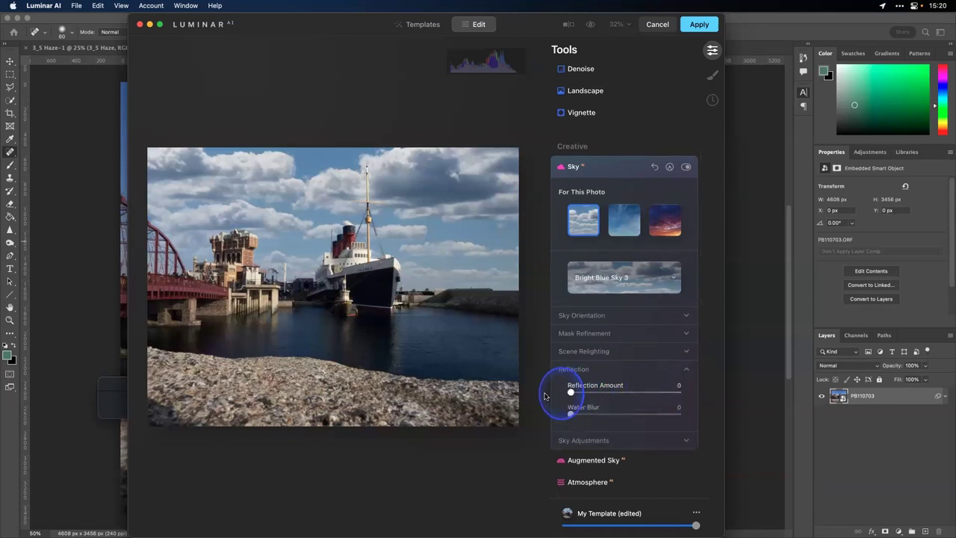
{"action": "left_click_drag", "start_coordinate": [621, 393], "coordinate": [638, 393]}
{"action": "left_click_drag", "start_coordinate": [571, 414], "coordinate": [604, 414]}
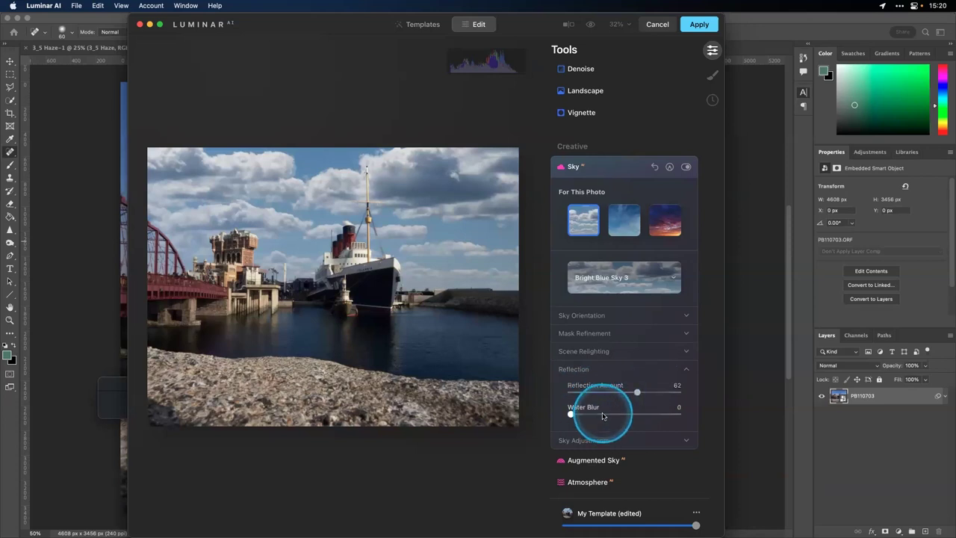
Raise the sky's Relight Strength to 56
{"action": "left_click", "coordinate": [587, 316]}
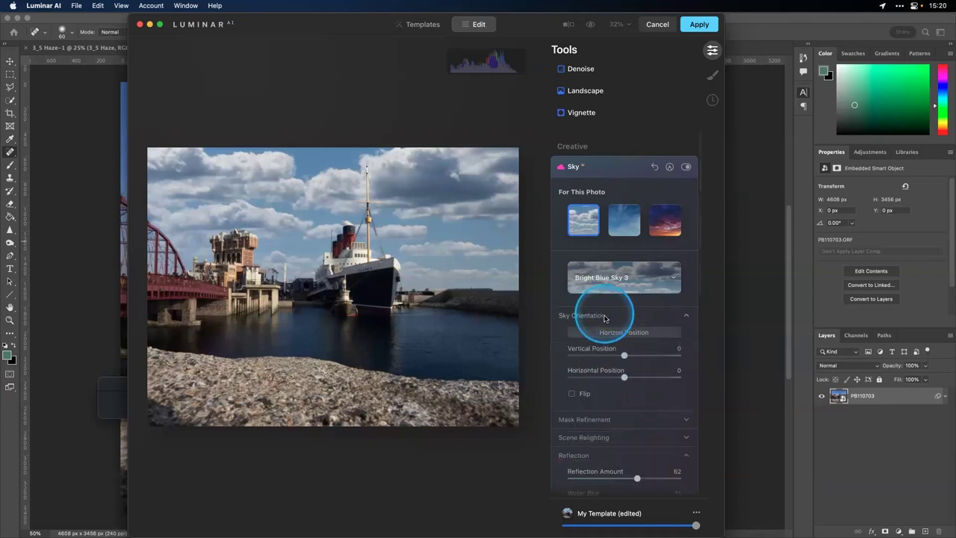
{"action": "scroll", "coordinate": [623, 344], "scroll_direction": "down", "scroll_amount": 1}
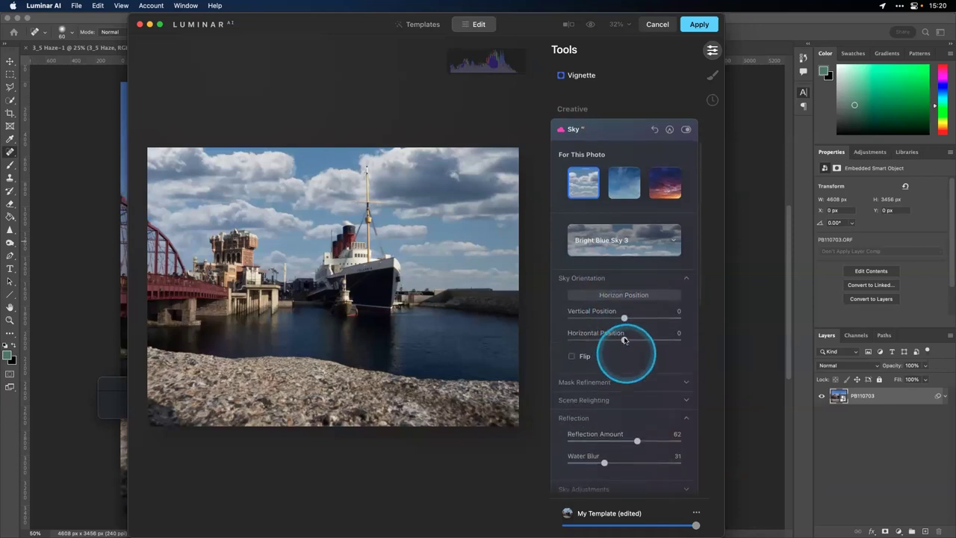
{"action": "left_click", "coordinate": [617, 401]}
{"action": "scroll", "coordinate": [620, 404], "scroll_direction": "down", "scroll_amount": 1}
{"action": "left_click_drag", "start_coordinate": [594, 368], "coordinate": [633, 370]}
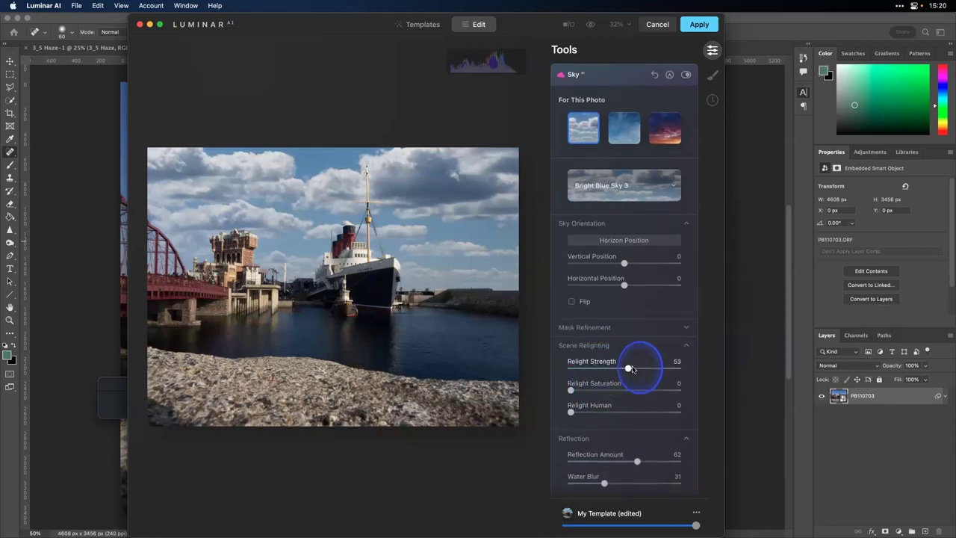
Try several skies from the thumbnails and All Skies collection, settling on Blue Sky 3
{"action": "left_click", "coordinate": [664, 133]}
{"action": "left_click", "coordinate": [629, 131]}
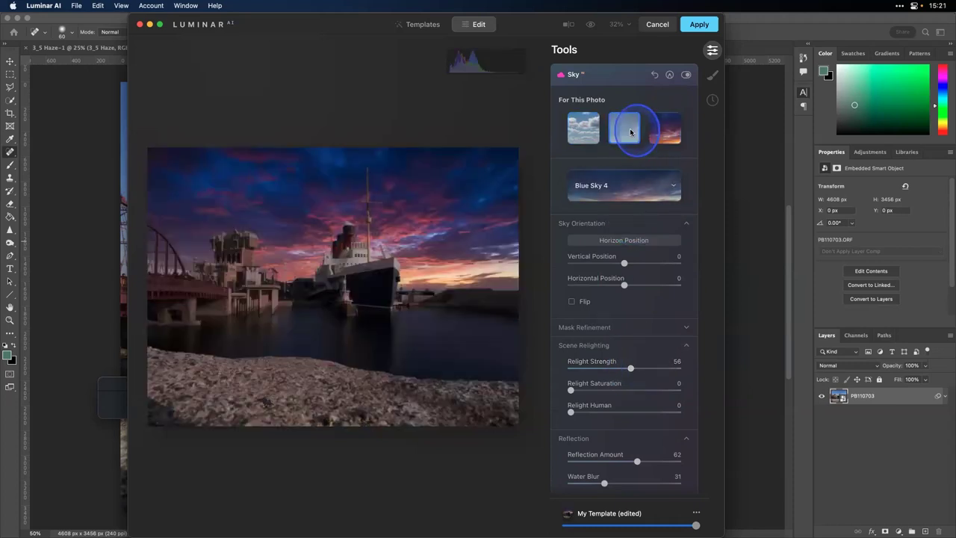
{"action": "left_click", "coordinate": [668, 187]}
{"action": "left_click", "coordinate": [660, 243]}
{"action": "left_click", "coordinate": [640, 284]}
{"action": "left_click", "coordinate": [663, 284]}
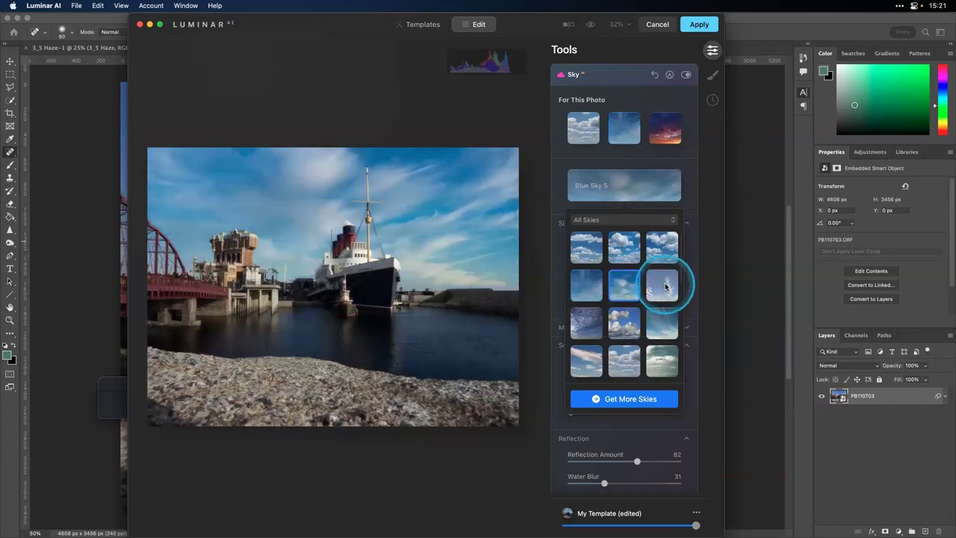
{"action": "left_click", "coordinate": [586, 246]}
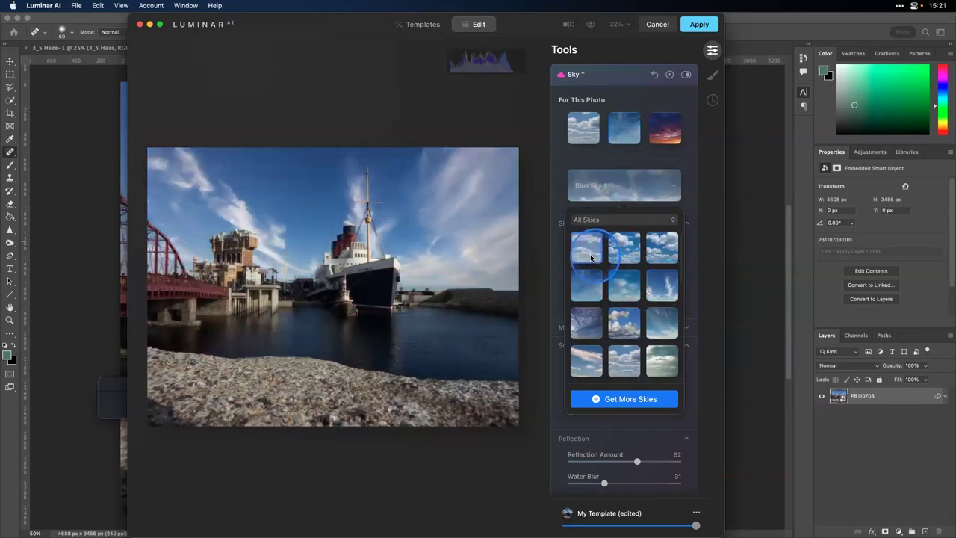
{"action": "left_click", "coordinate": [653, 250]}
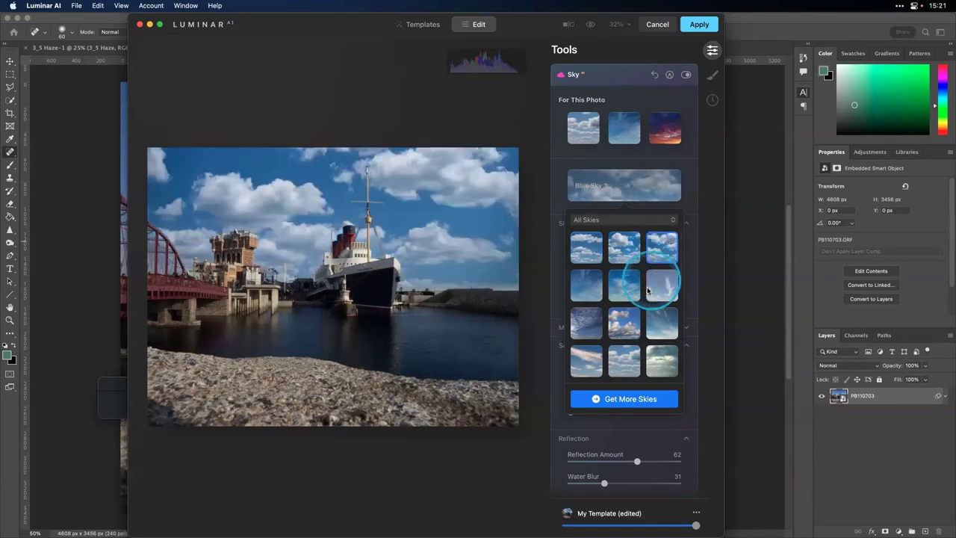
{"action": "left_click", "coordinate": [560, 309]}
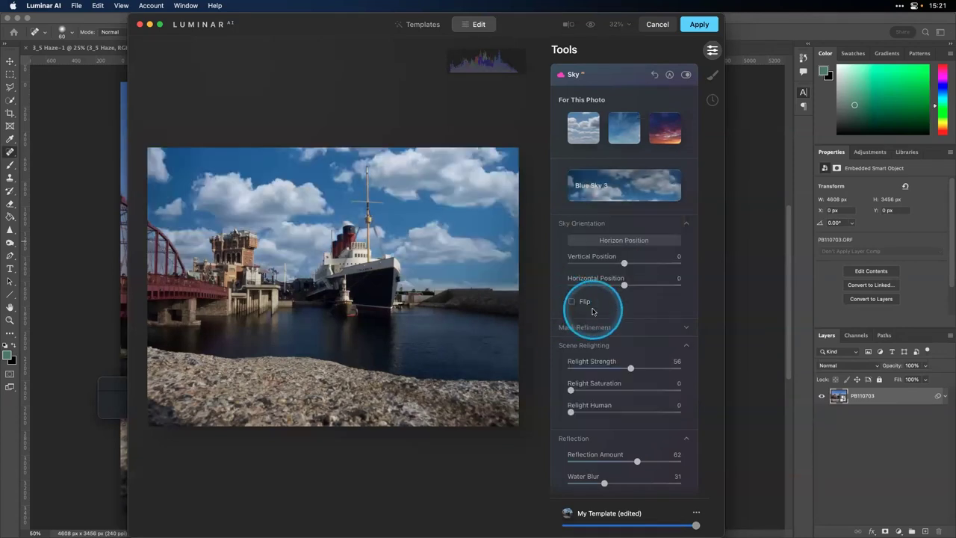
Set Sky Adjustments Defocus to about 10 and apply the Luminar AI edit
{"action": "scroll", "coordinate": [591, 305], "scroll_direction": "down", "scroll_amount": 3}
{"action": "left_click", "coordinate": [620, 442]}
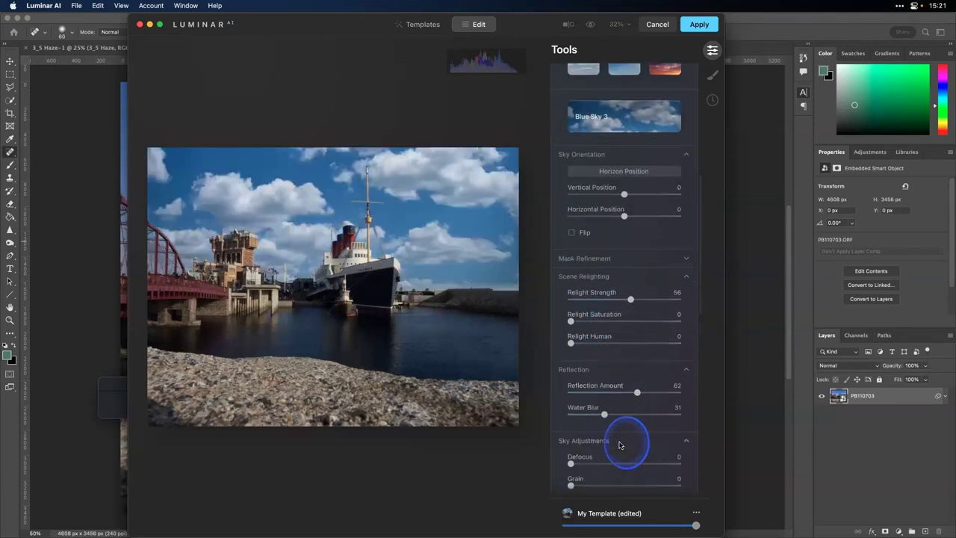
{"action": "scroll", "coordinate": [623, 444], "scroll_direction": "down", "scroll_amount": 3}
{"action": "left_click_drag", "start_coordinate": [571, 403], "coordinate": [586, 404]}
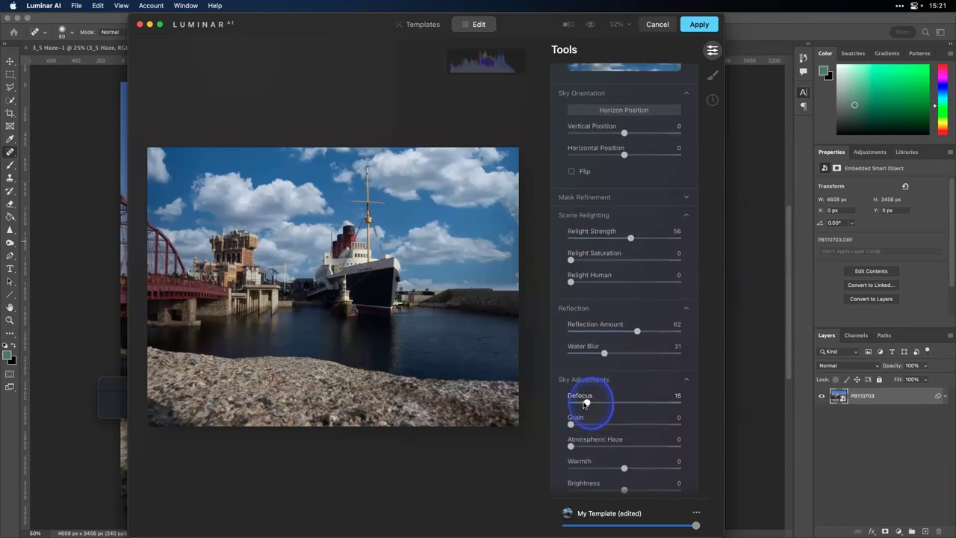
{"action": "left_click", "coordinate": [690, 26]}
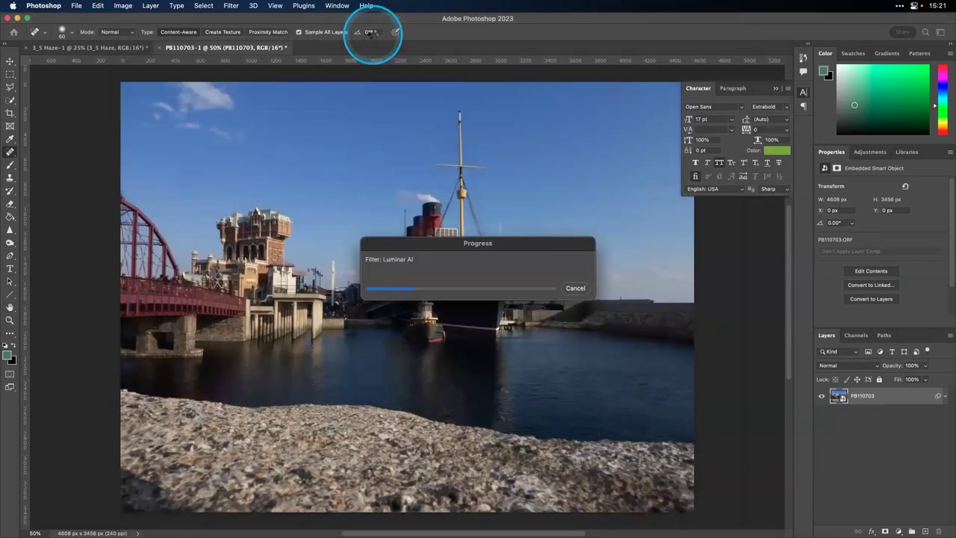
Run Filter > Radiant Imaging Labs > Radiant Photo on the cloud-skied ship photo
{"action": "left_click", "coordinate": [231, 5]}
{"action": "mouse_move", "coordinate": [316, 233]}
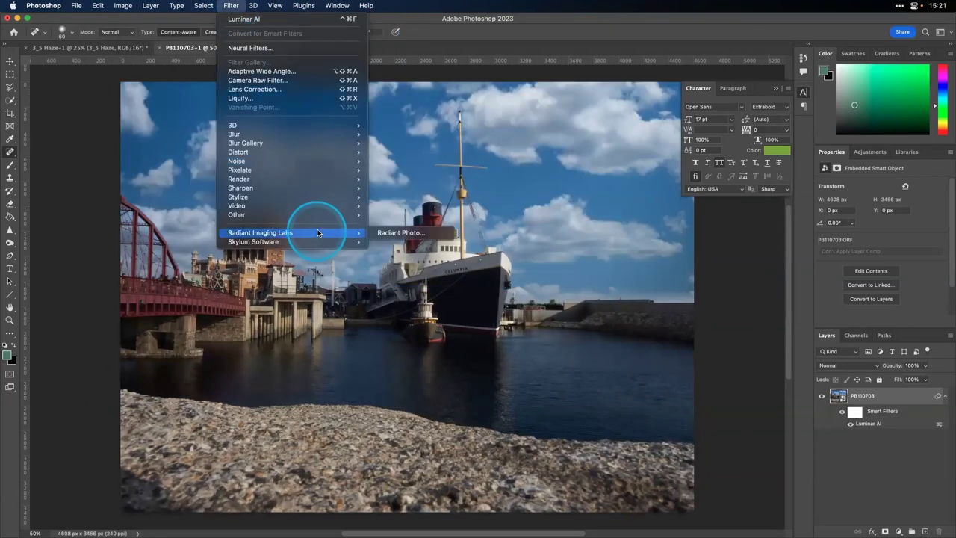
{"action": "left_click", "coordinate": [395, 234]}
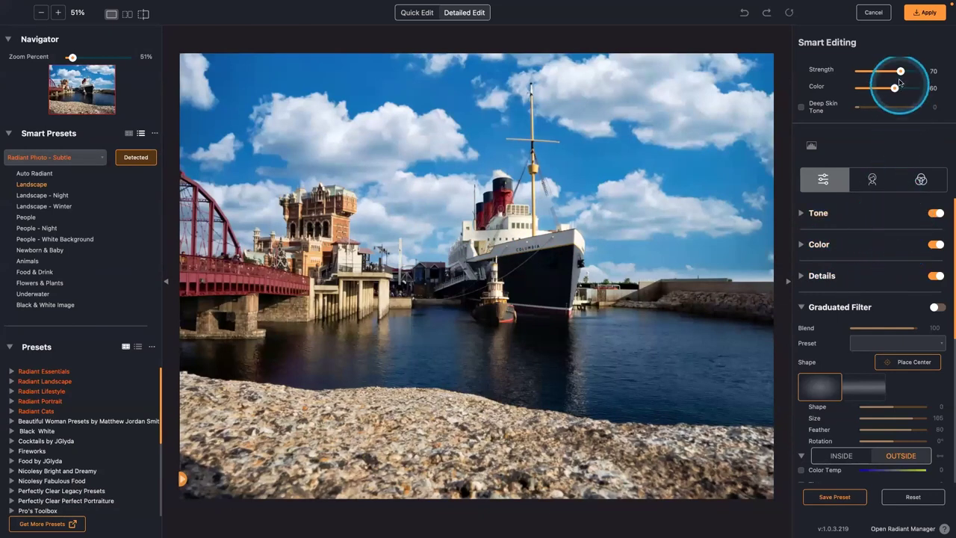
Lower the Smart Editing strength, enable Light Diffusion at 83 and switch off Exposure
{"action": "left_click_drag", "start_coordinate": [895, 72], "coordinate": [884, 74]}
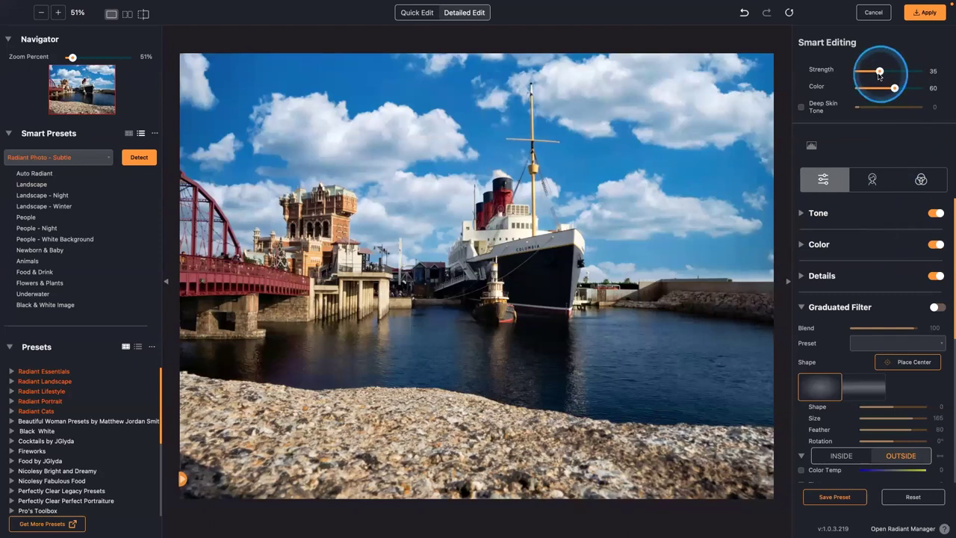
{"action": "left_click", "coordinate": [808, 214]}
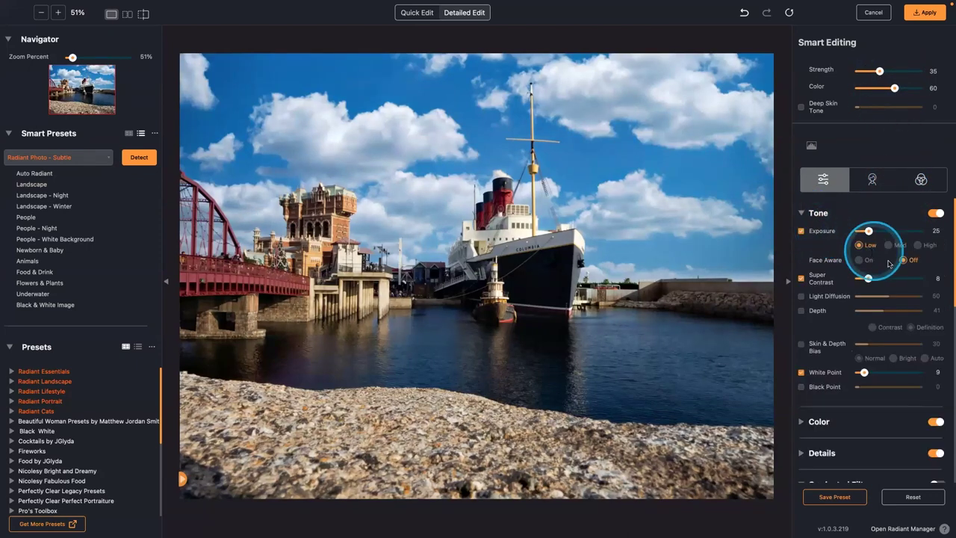
{"action": "left_click", "coordinate": [909, 297]}
{"action": "left_click_drag", "start_coordinate": [867, 232], "coordinate": [860, 232]}
{"action": "left_click", "coordinate": [803, 232]}
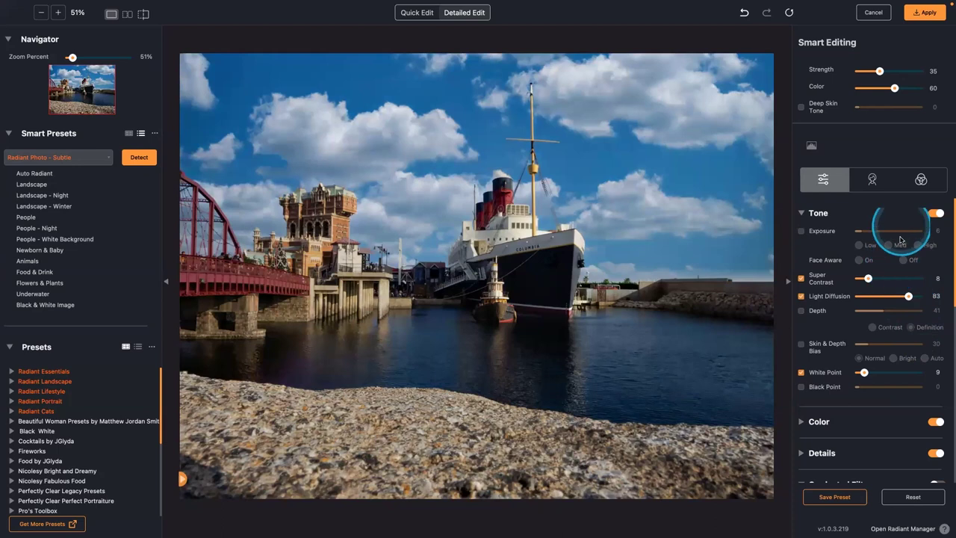
Set Smart Editing strength to 56 and enable Depth at 73 in Definition mode
{"action": "left_click", "coordinate": [898, 71]}
{"action": "left_click_drag", "start_coordinate": [897, 71], "coordinate": [892, 71]}
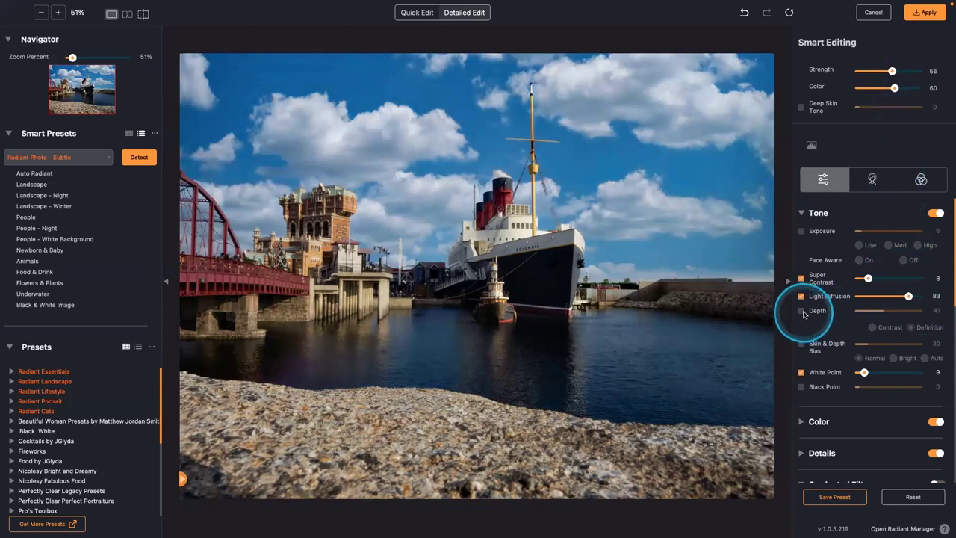
{"action": "left_click", "coordinate": [802, 311]}
{"action": "left_click", "coordinate": [904, 311]}
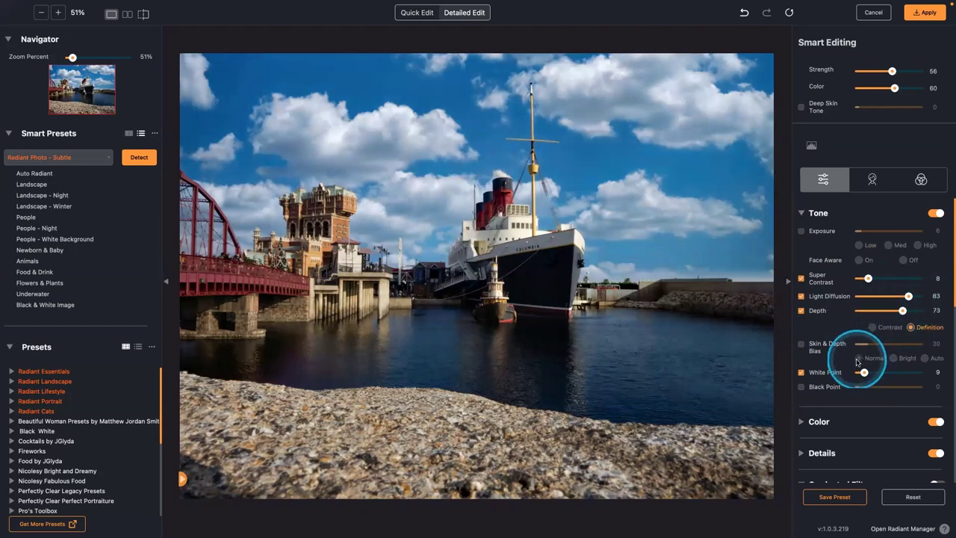
{"action": "scroll", "coordinate": [882, 387], "scroll_direction": "down", "scroll_amount": 2}
{"action": "scroll", "coordinate": [883, 387], "scroll_direction": "down", "scroll_amount": 1}
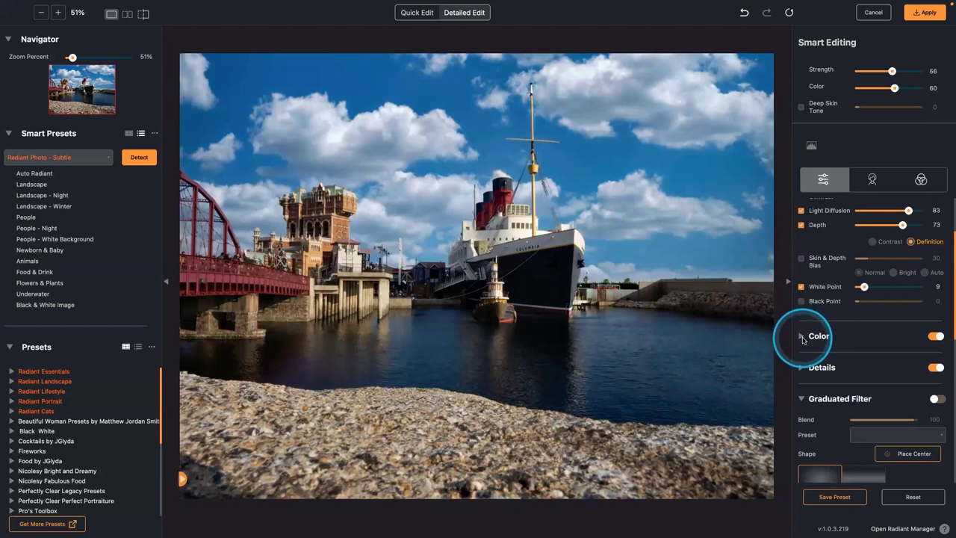
Enable the Fidelity color adjustment at 22 in Vivid mode
{"action": "left_click", "coordinate": [817, 335]}
{"action": "left_click", "coordinate": [801, 371]}
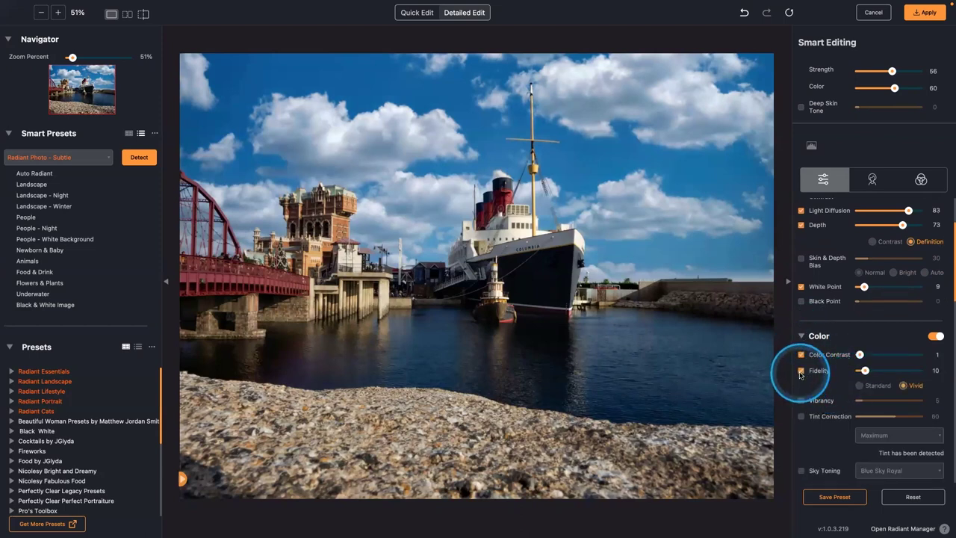
{"action": "left_click_drag", "start_coordinate": [859, 373], "coordinate": [871, 374]}
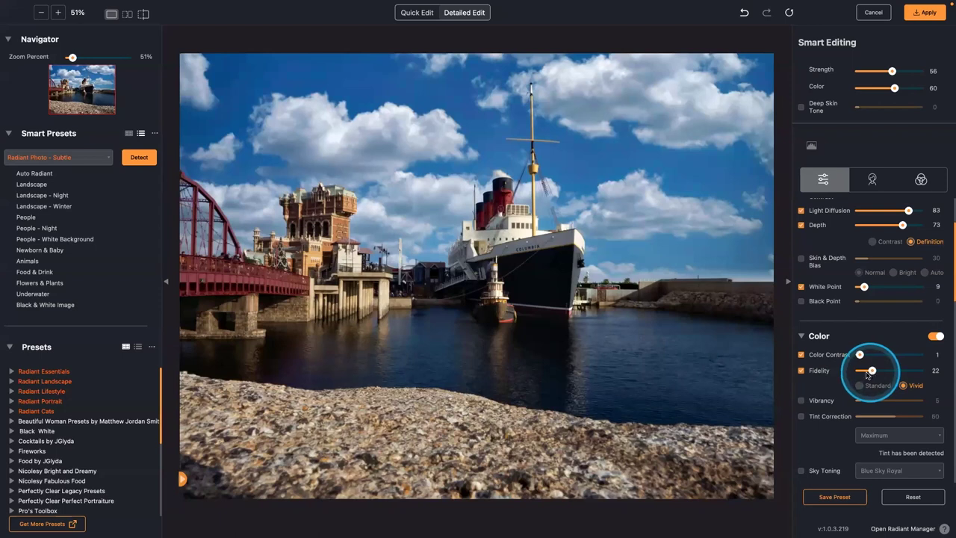
{"action": "left_click", "coordinate": [802, 371]}
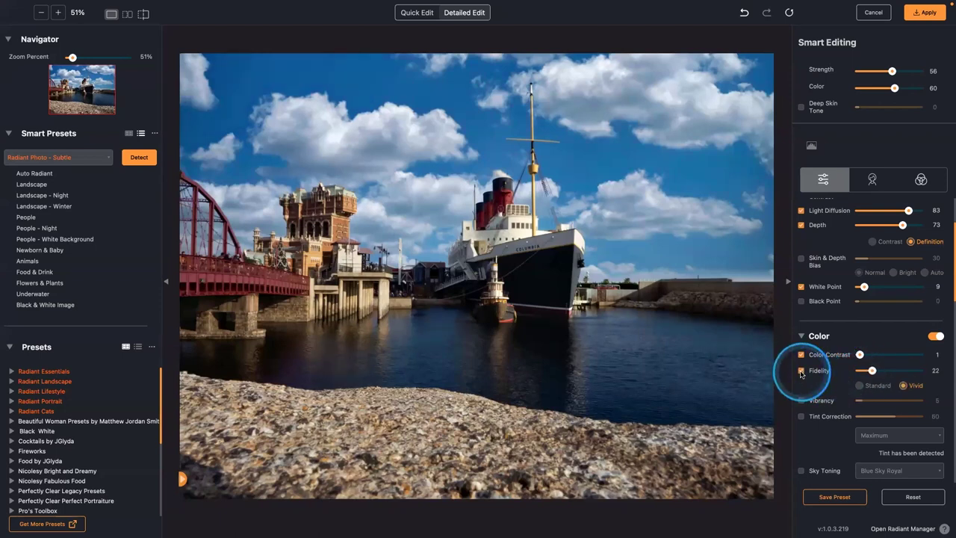
{"action": "left_click", "coordinate": [801, 372]}
Turn on Tint Correction at 60 and switch off Foliage Toning
{"action": "scroll", "coordinate": [847, 357], "scroll_direction": "down", "scroll_amount": 2}
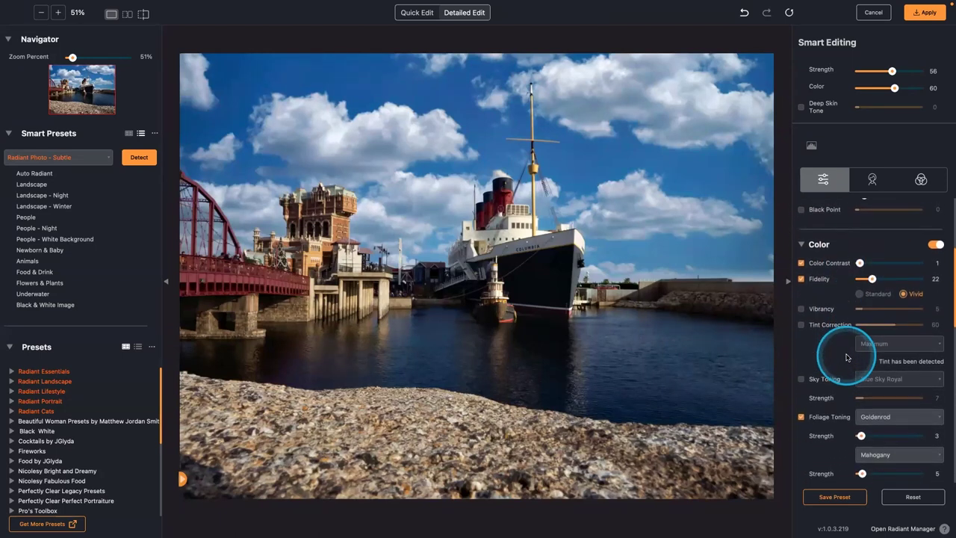
{"action": "left_click", "coordinate": [803, 324]}
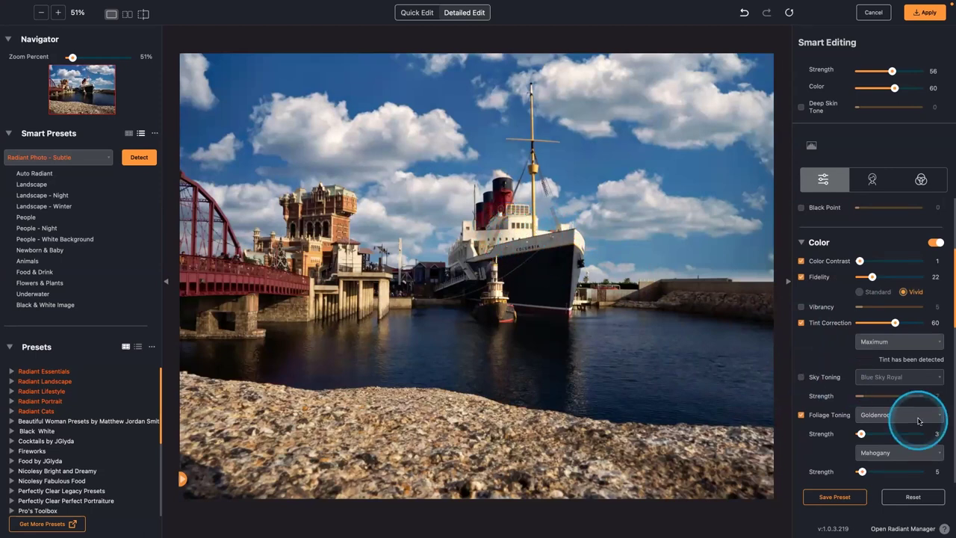
{"action": "scroll", "coordinate": [921, 417], "scroll_direction": "down", "scroll_amount": 3}
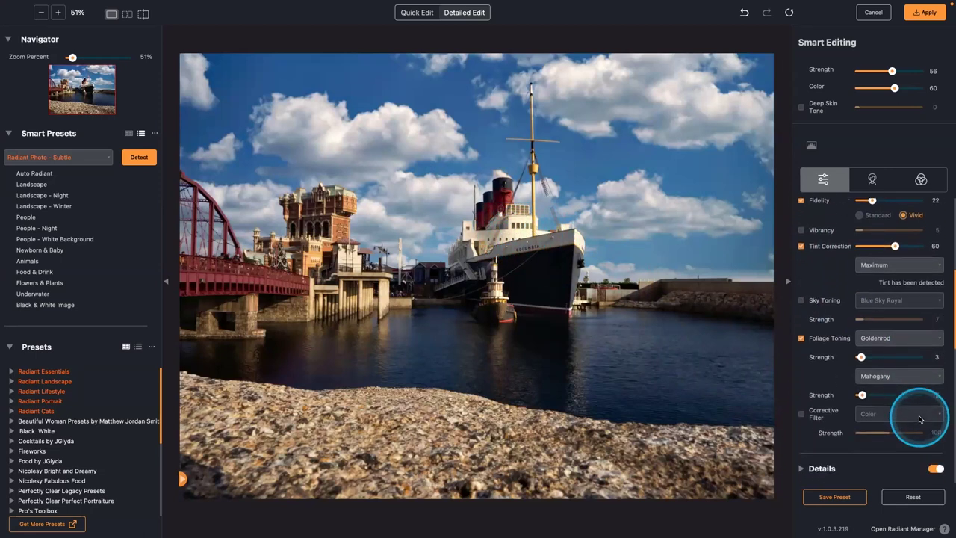
{"action": "left_click", "coordinate": [803, 335]}
{"action": "scroll", "coordinate": [807, 340], "scroll_direction": "down", "scroll_amount": 6}
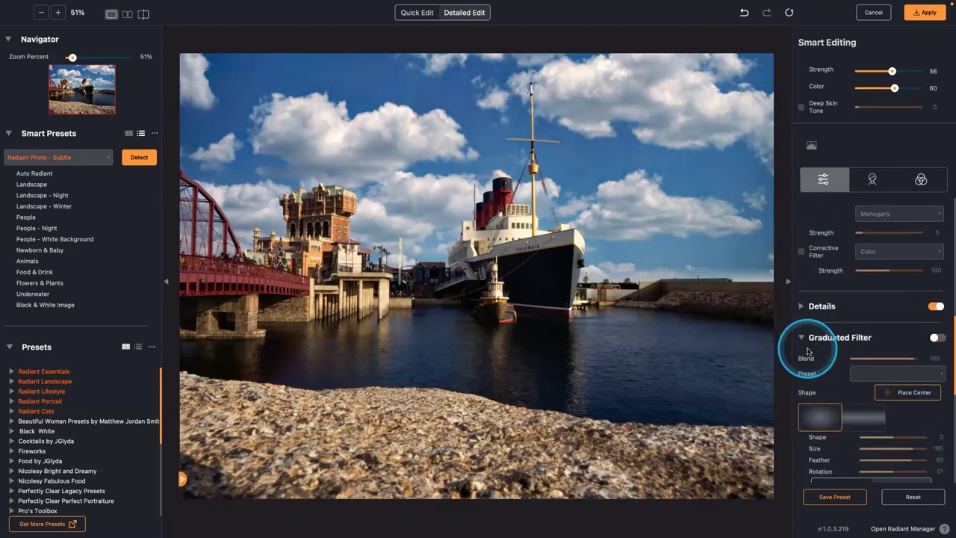
Enable a Waterfront Gradient graduated filter and shrink its size to 40
{"action": "left_click", "coordinate": [874, 377]}
{"action": "left_click", "coordinate": [885, 377]}
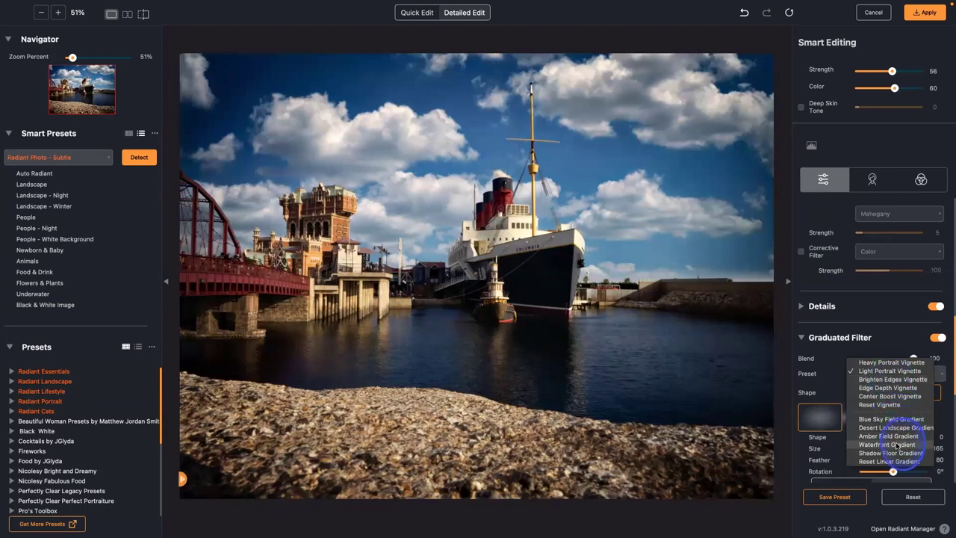
{"action": "left_click", "coordinate": [897, 445]}
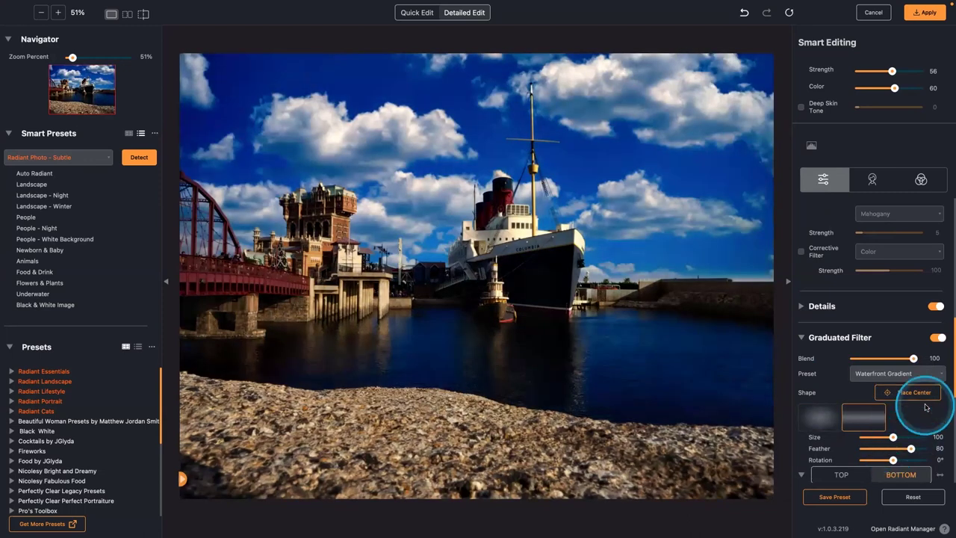
{"action": "scroll", "coordinate": [920, 381], "scroll_direction": "up", "scroll_amount": 1}
{"action": "scroll", "coordinate": [921, 381], "scroll_direction": "down", "scroll_amount": 2}
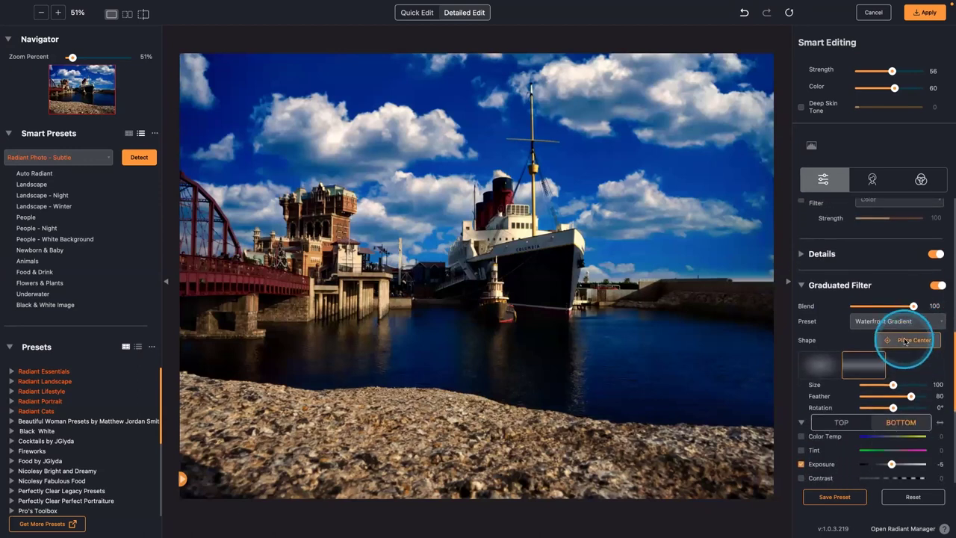
{"action": "left_click", "coordinate": [900, 339]}
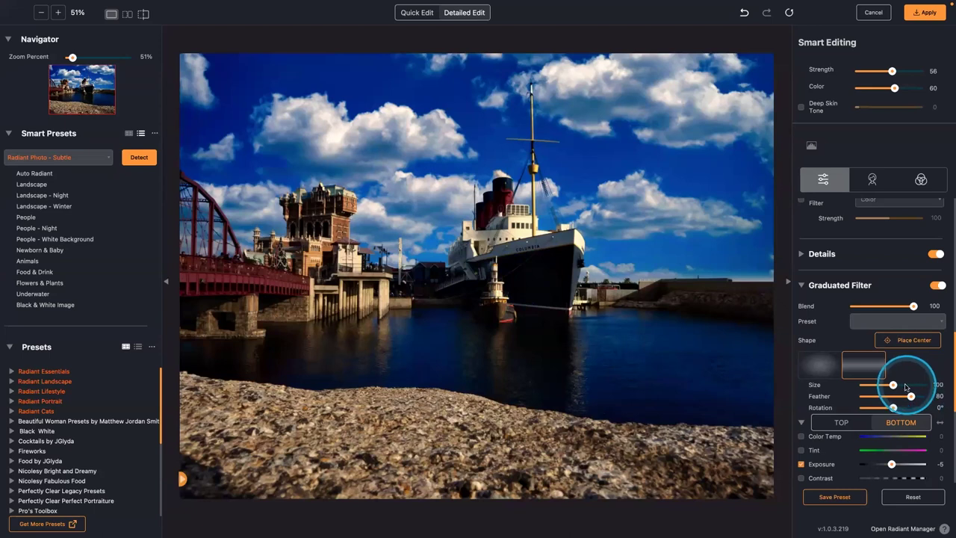
{"action": "left_click_drag", "start_coordinate": [894, 385], "coordinate": [828, 400]}
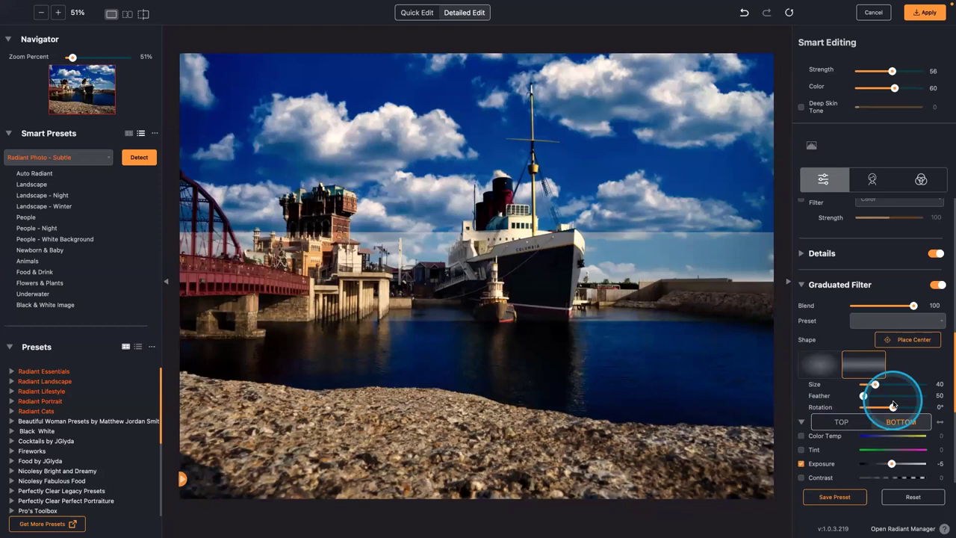
Remove the color temperature and Blacks adjustments from the gradient's top half
{"action": "scroll", "coordinate": [897, 405], "scroll_direction": "up", "scroll_amount": 1}
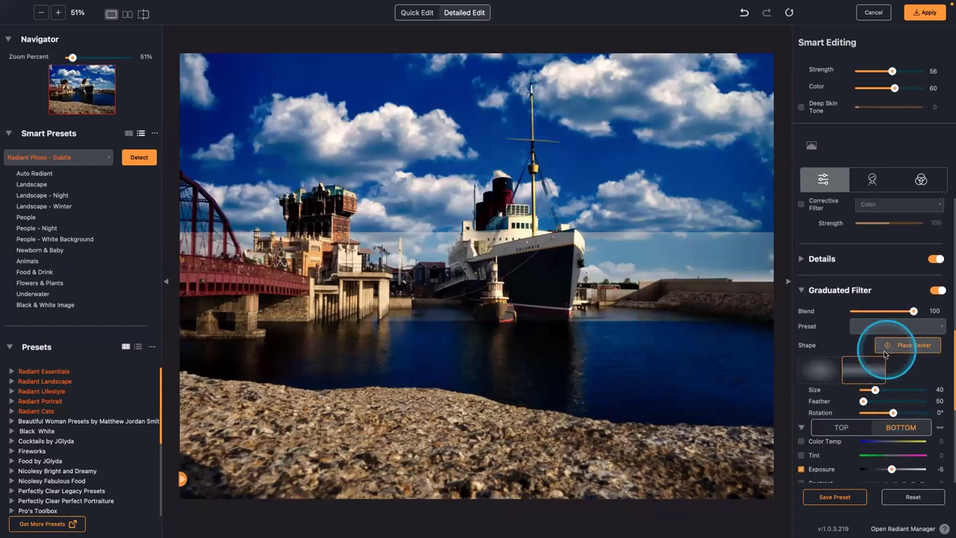
{"action": "left_click", "coordinate": [844, 427]}
{"action": "scroll", "coordinate": [905, 373], "scroll_direction": "down", "scroll_amount": 3}
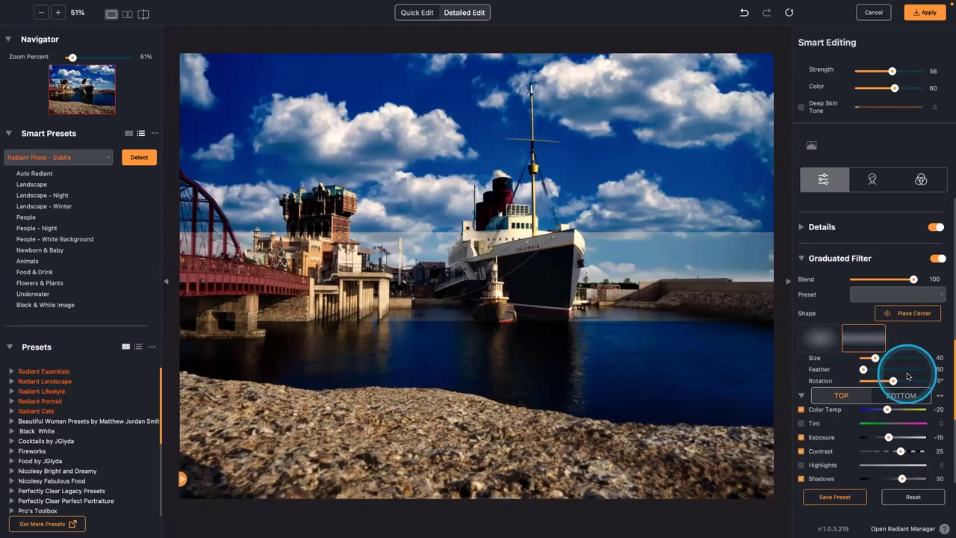
{"action": "scroll", "coordinate": [908, 376], "scroll_direction": "down", "scroll_amount": 2}
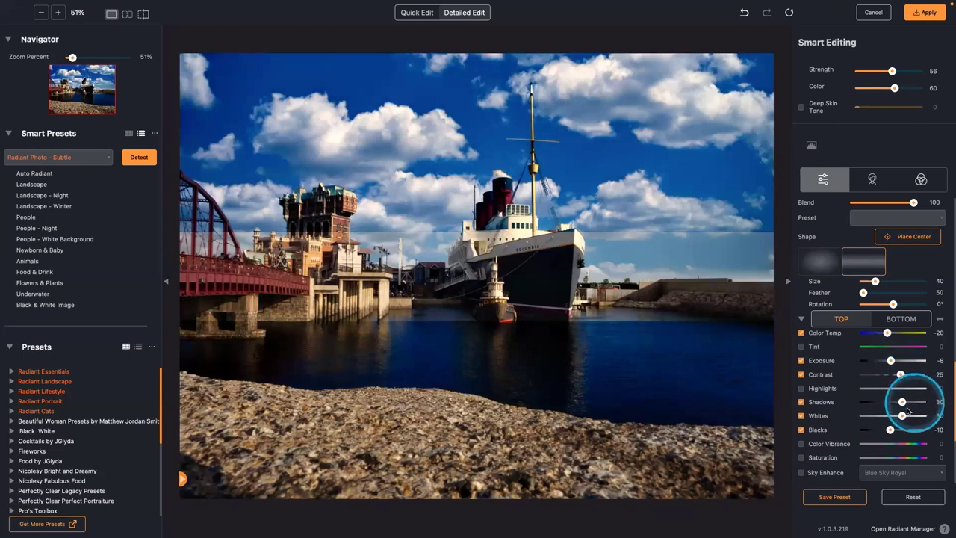
{"action": "scroll", "coordinate": [901, 424], "scroll_direction": "down", "scroll_amount": 2}
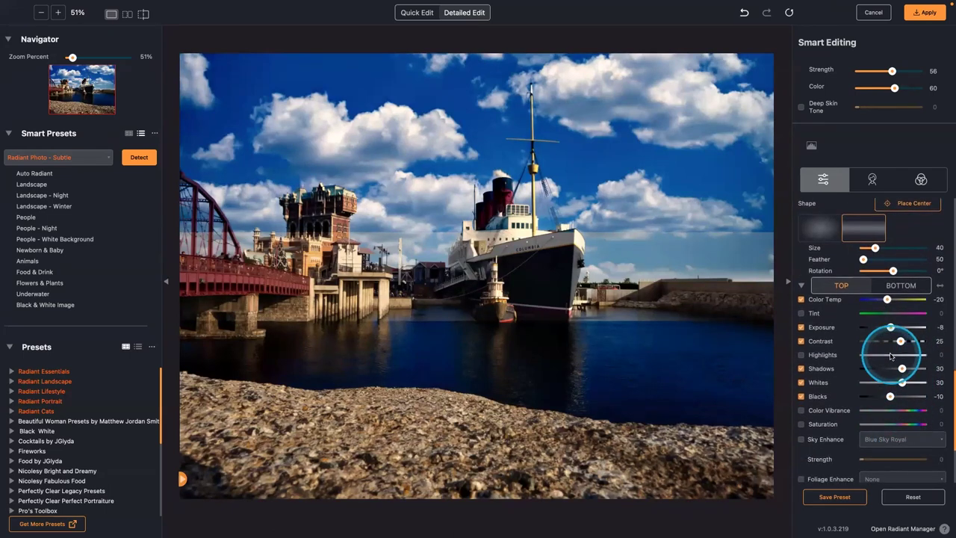
{"action": "scroll", "coordinate": [892, 341], "scroll_direction": "down", "scroll_amount": 3}
{"action": "scroll", "coordinate": [891, 356], "scroll_direction": "up", "scroll_amount": 4}
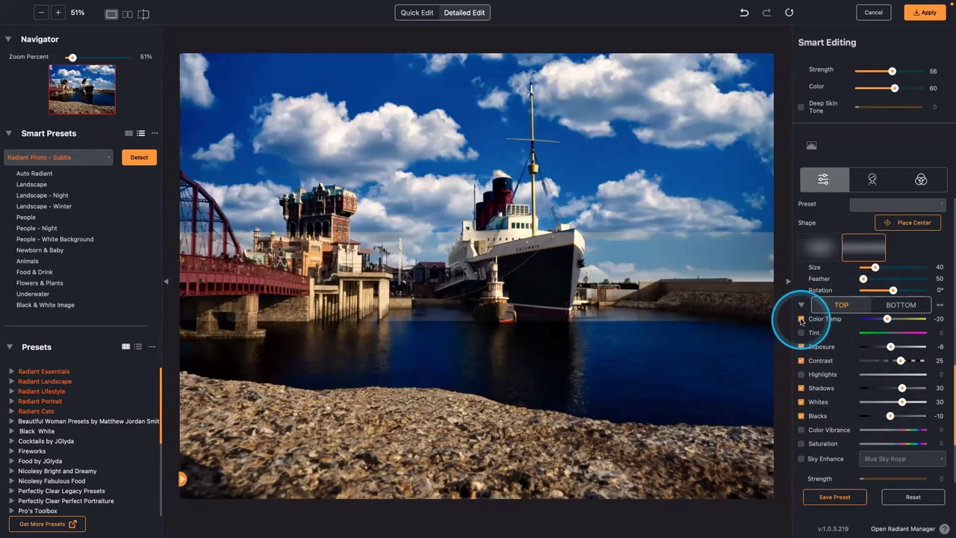
{"action": "left_click", "coordinate": [803, 319]}
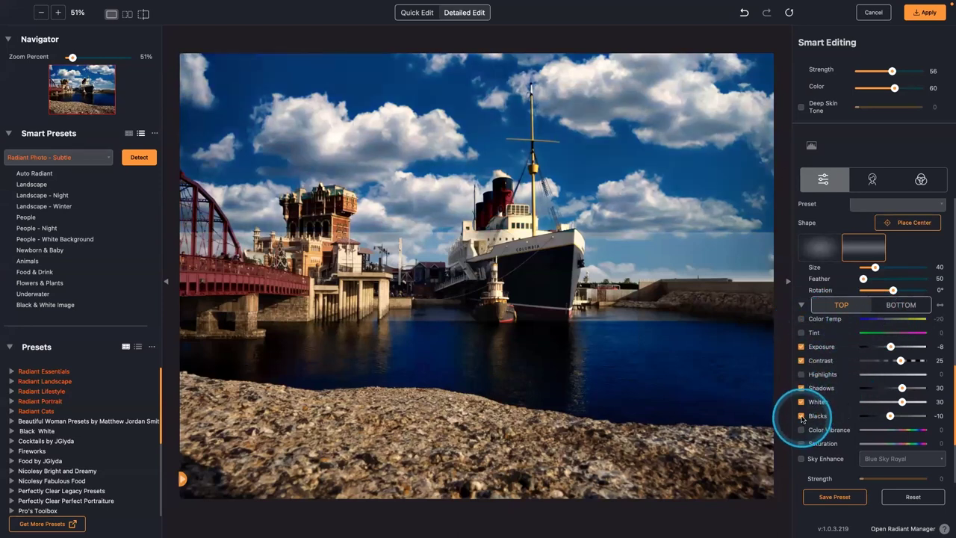
{"action": "left_click", "coordinate": [802, 416]}
Lower the bottom half's Sky Enhance strength from 75 to 37
{"action": "left_click", "coordinate": [894, 308]}
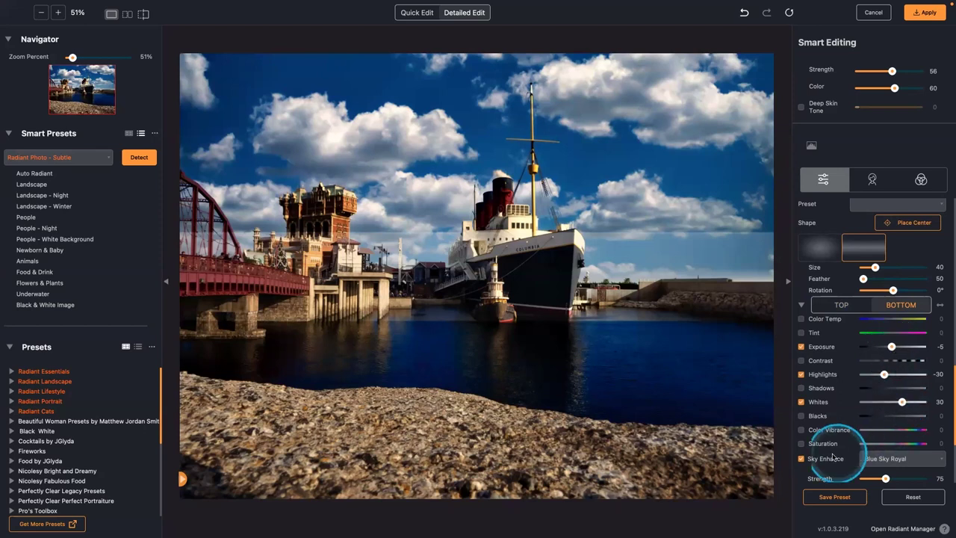
{"action": "left_click", "coordinate": [802, 459]}
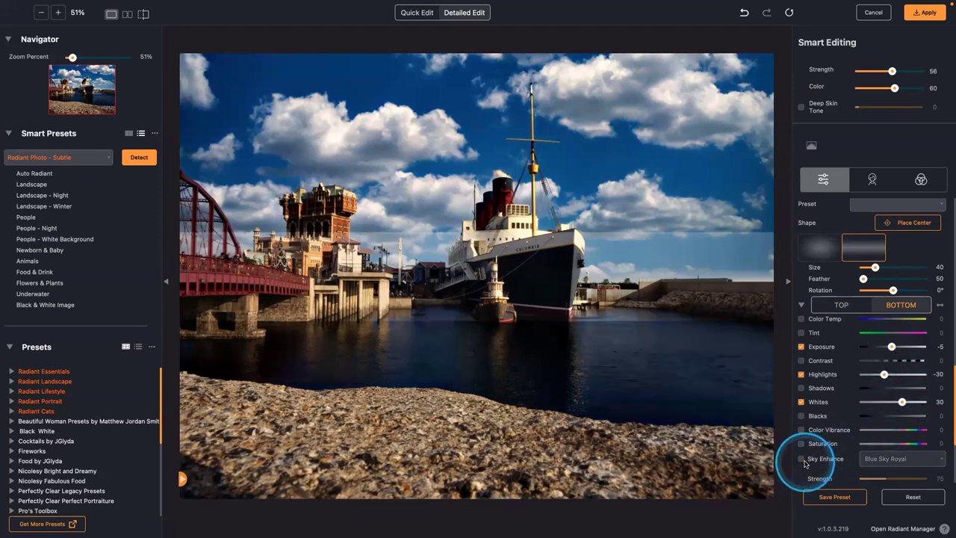
{"action": "left_click", "coordinate": [802, 459]}
{"action": "left_click_drag", "start_coordinate": [909, 478], "coordinate": [871, 482]}
Set the graduated filter feather to 83 and blend to 65, and Smart Editing strength to 42
{"action": "scroll", "coordinate": [825, 415], "scroll_direction": "up", "scroll_amount": 2}
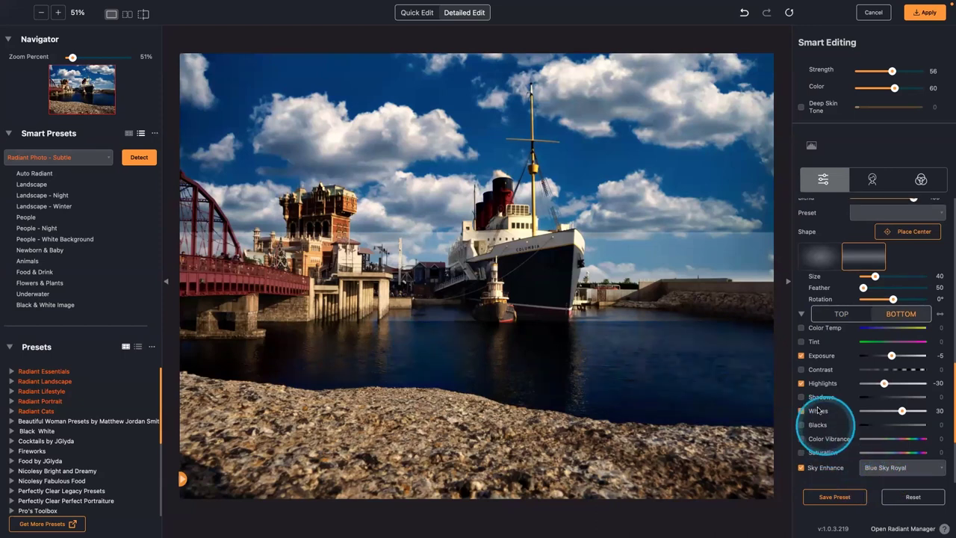
{"action": "scroll", "coordinate": [859, 347], "scroll_direction": "up", "scroll_amount": 4}
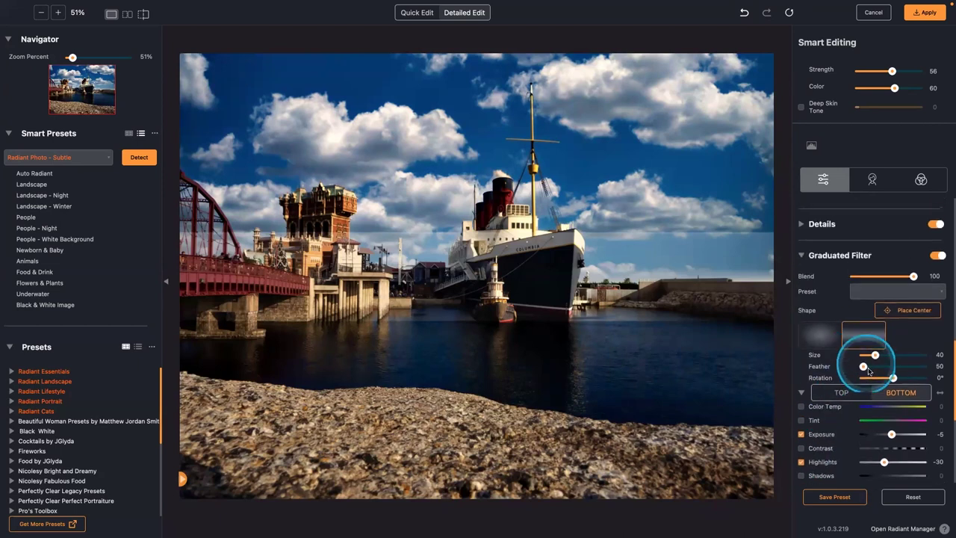
{"action": "left_click_drag", "start_coordinate": [864, 366], "coordinate": [911, 370]}
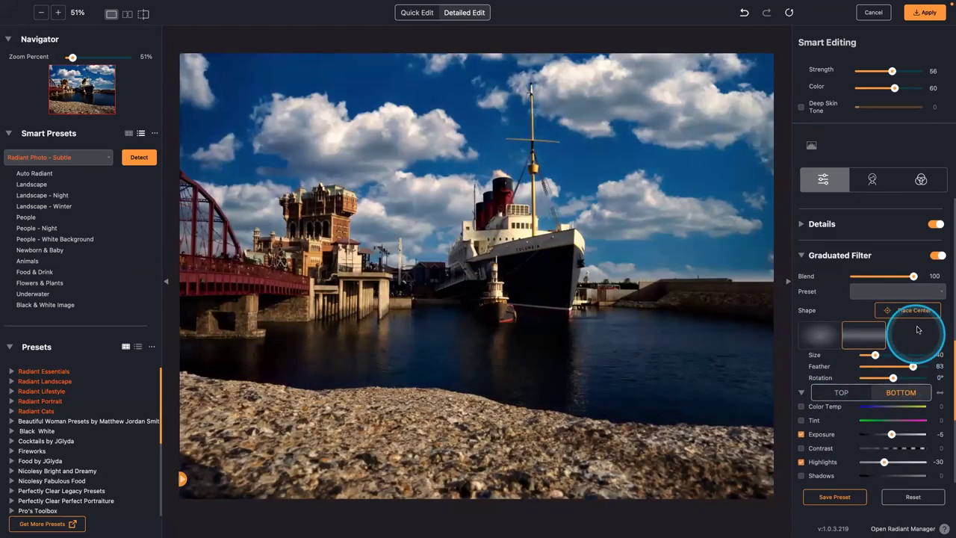
{"action": "left_click_drag", "start_coordinate": [913, 276], "coordinate": [894, 277]}
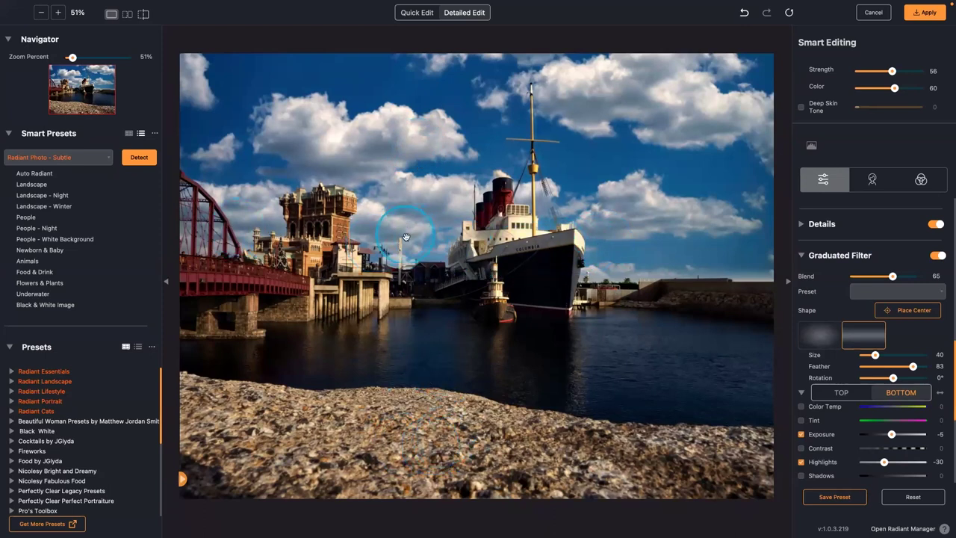
{"action": "left_click_drag", "start_coordinate": [892, 71], "coordinate": [882, 71]}
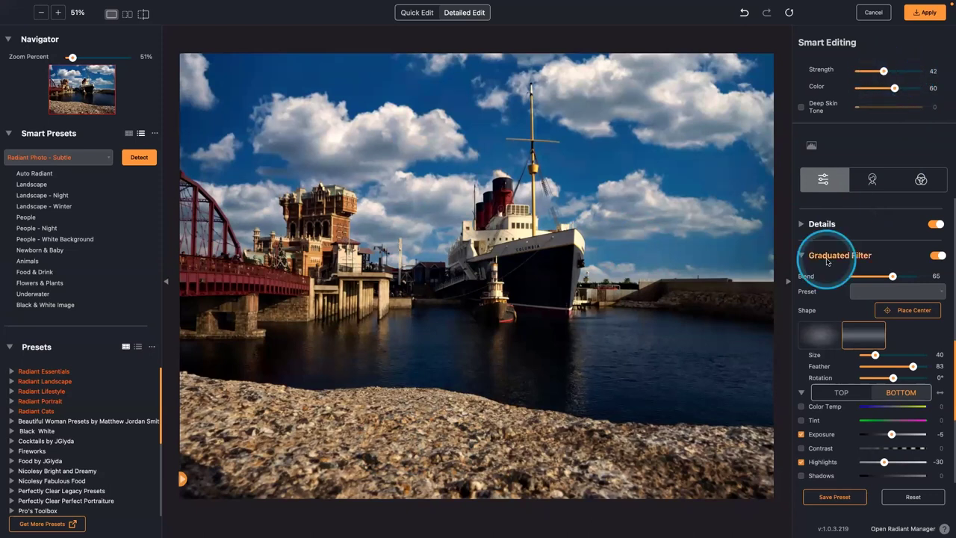
Hide the settings panel and set the overall effect Strength to 81
{"action": "left_click", "coordinate": [789, 286]}
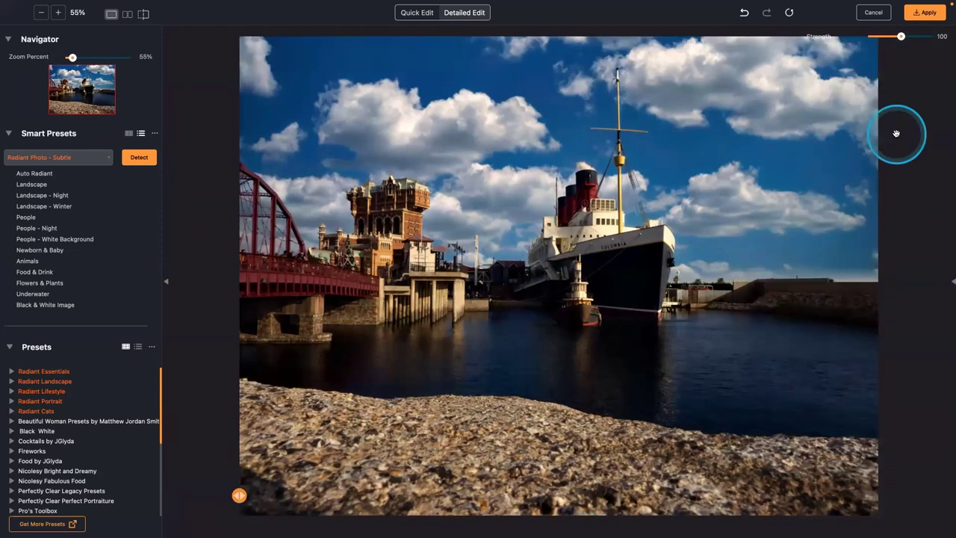
{"action": "mouse_move", "coordinate": [902, 38]}
{"action": "left_click_drag", "start_coordinate": [902, 38], "coordinate": [891, 38]}
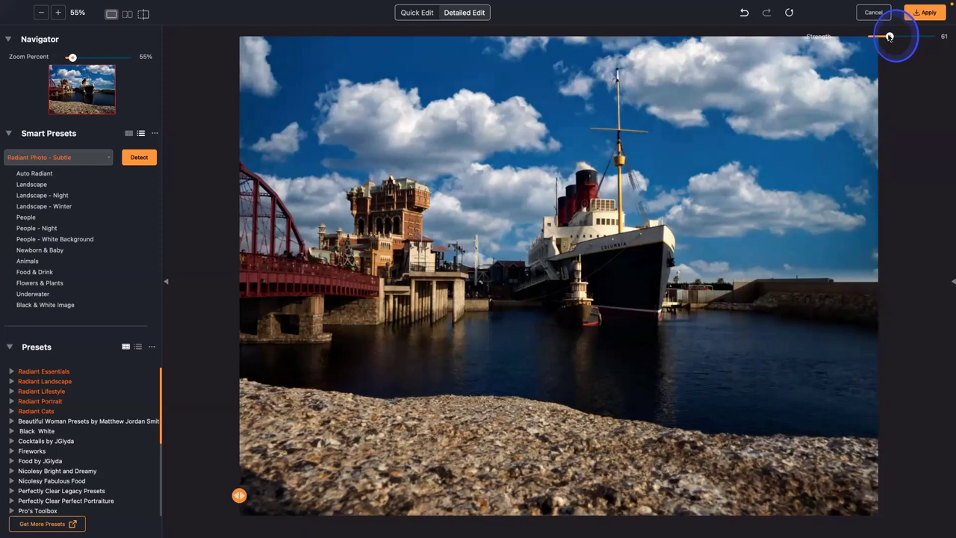
{"action": "left_click_drag", "start_coordinate": [889, 37], "coordinate": [896, 36]}
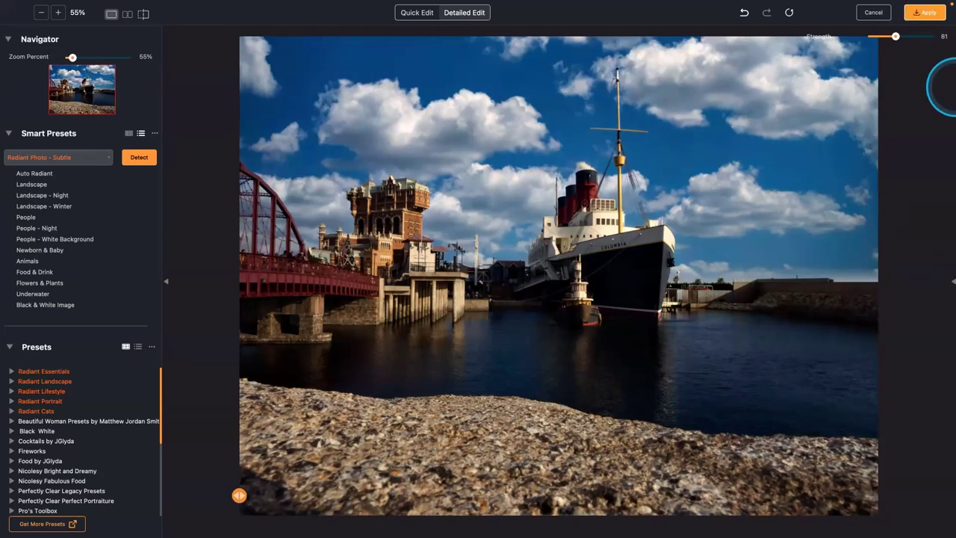
Apply the Radiant Photo edits, save and close PB110703 in Photoshop, and return to Lightroom
{"action": "key", "text": "Return"}
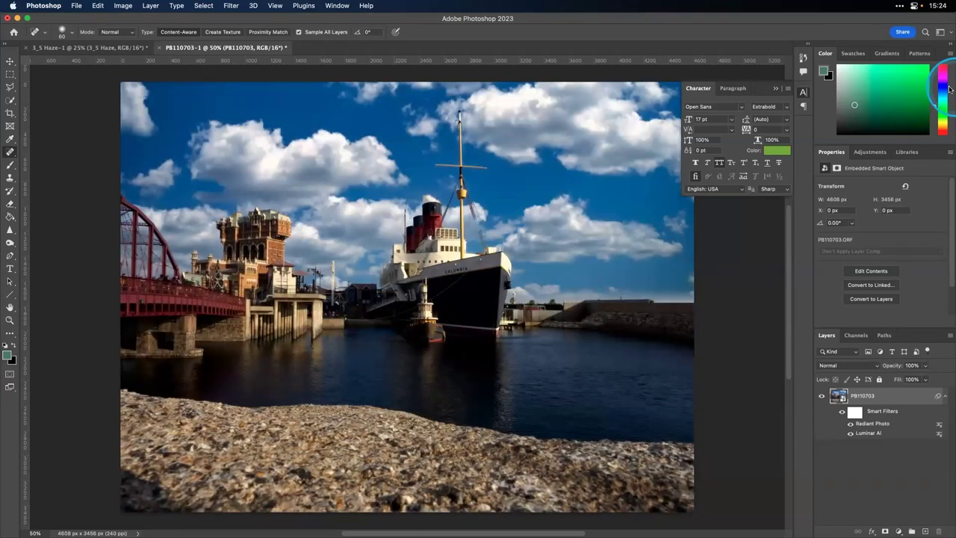
{"action": "scroll", "coordinate": [859, 224], "scroll_direction": "down", "scroll_amount": 2}
{"action": "key", "text": "super+w"}
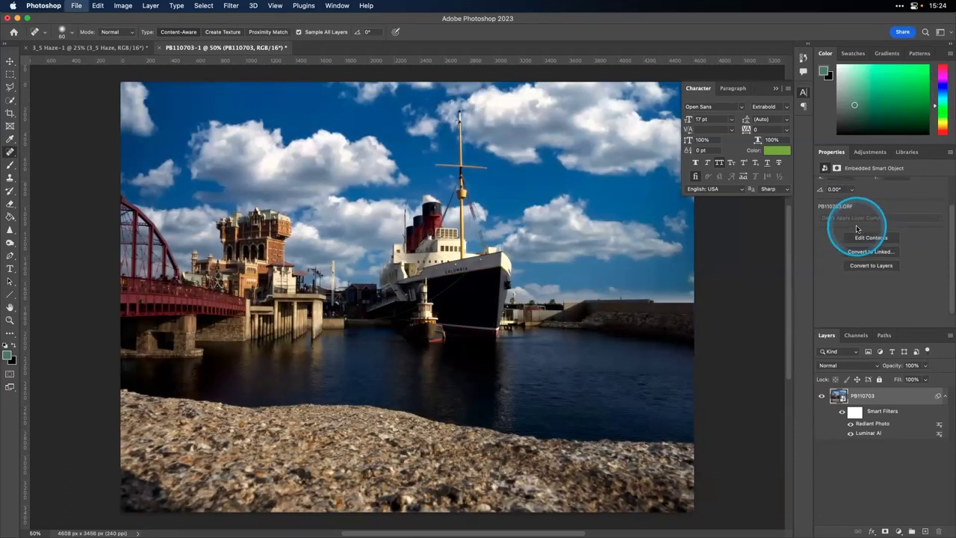
{"action": "key", "text": "Return"}
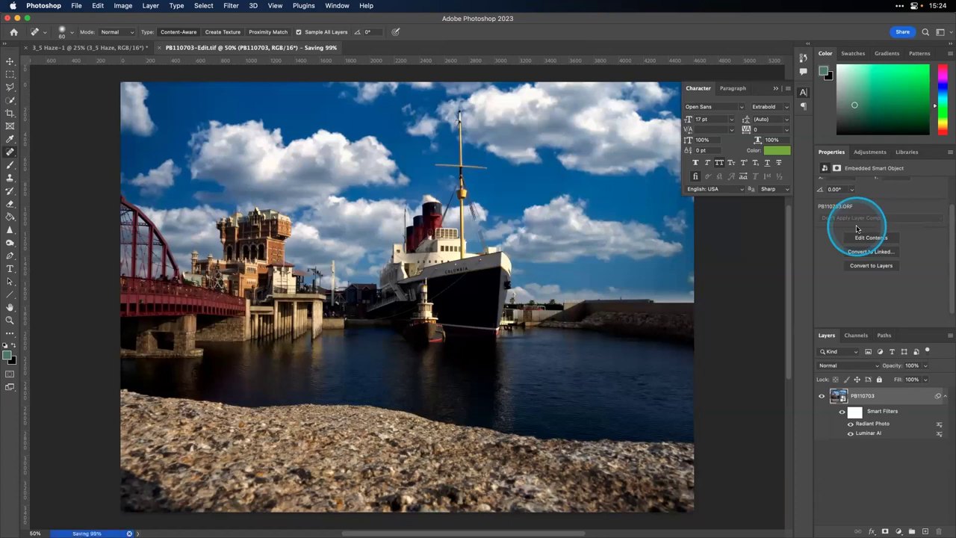
{"action": "key", "text": "super+Tab"}
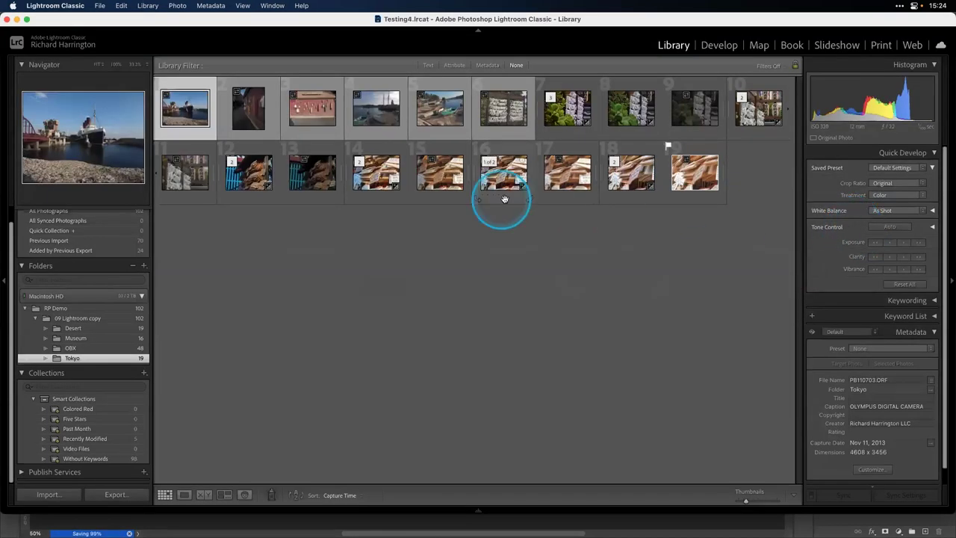
Compare PB110703-Edit.tif with the original PB110703.ORF in Loupe, then return to Grid view
{"action": "double_click", "coordinate": [184, 109]}
{"action": "left_click", "coordinate": [356, 199]}
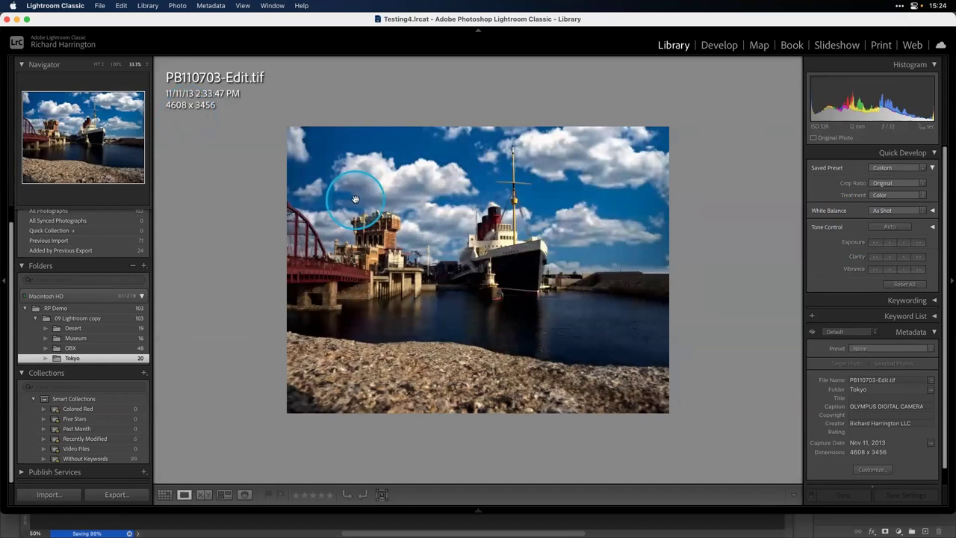
{"action": "key", "text": "Right"}
{"action": "key", "text": "Left"}
{"action": "key", "text": "Right"}
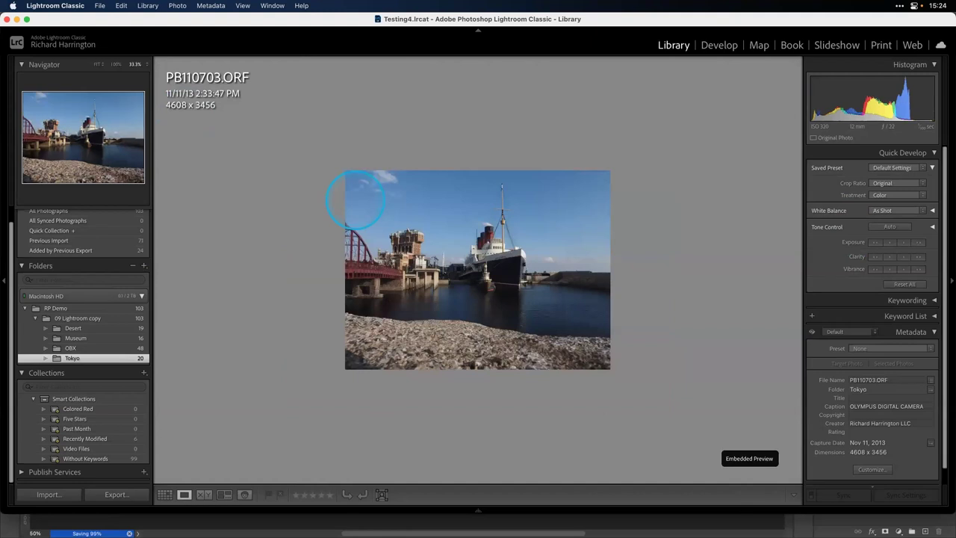
{"action": "key", "text": "super+0"}
{"action": "key", "text": "Left"}
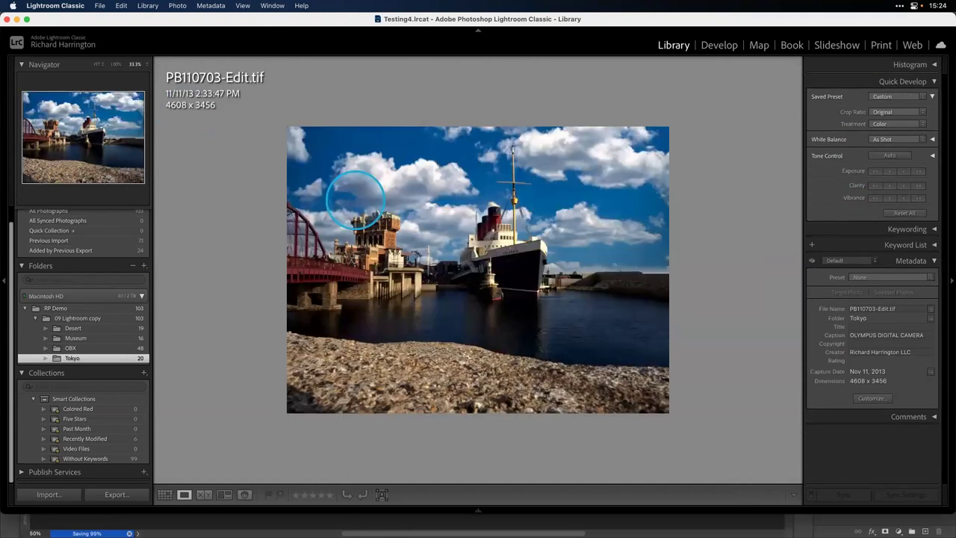
{"action": "key", "text": "Right"}
{"action": "key", "text": "Right"}
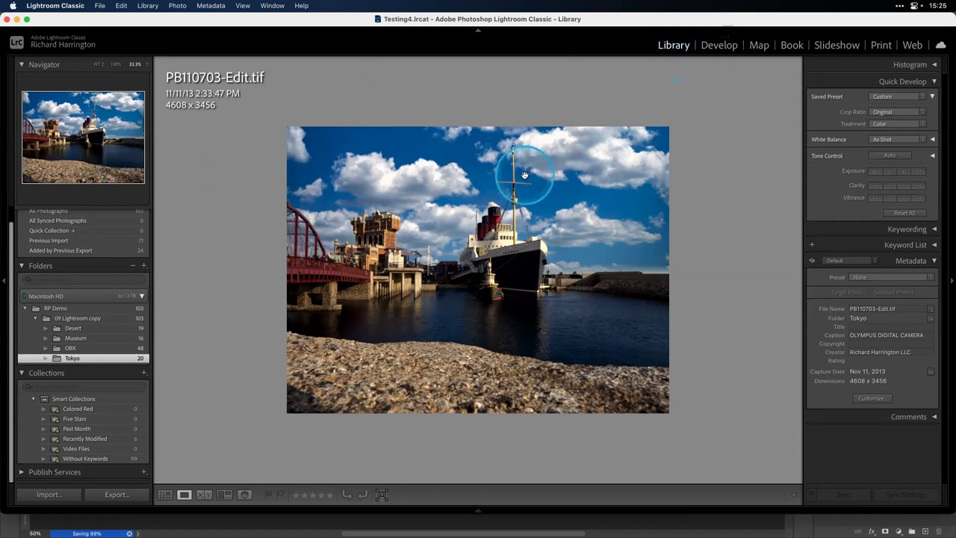
{"action": "left_click", "coordinate": [165, 494]}
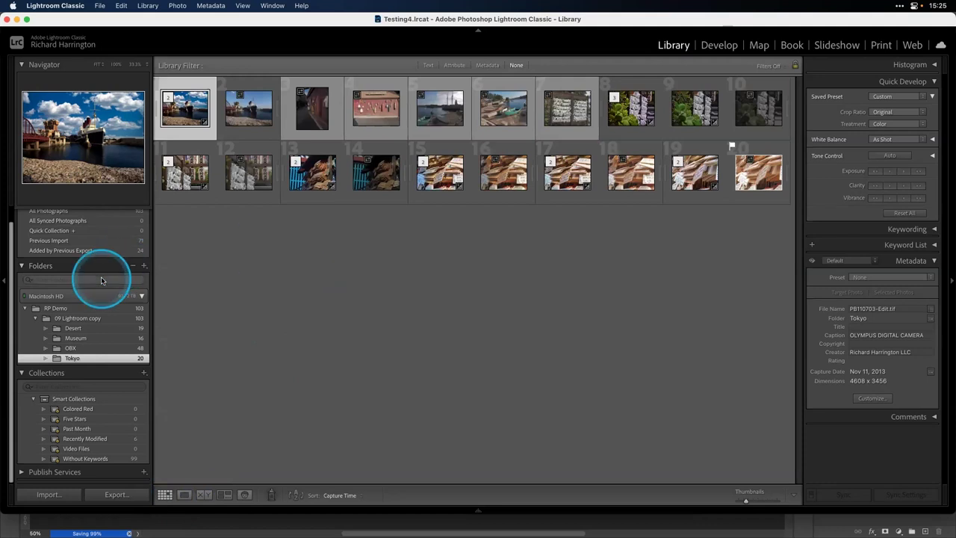
Open the rowboat photo PB110854.ORF in the Develop module, checking it at 50% zoom
{"action": "left_click", "coordinate": [494, 117]}
{"action": "double_click", "coordinate": [501, 114]}
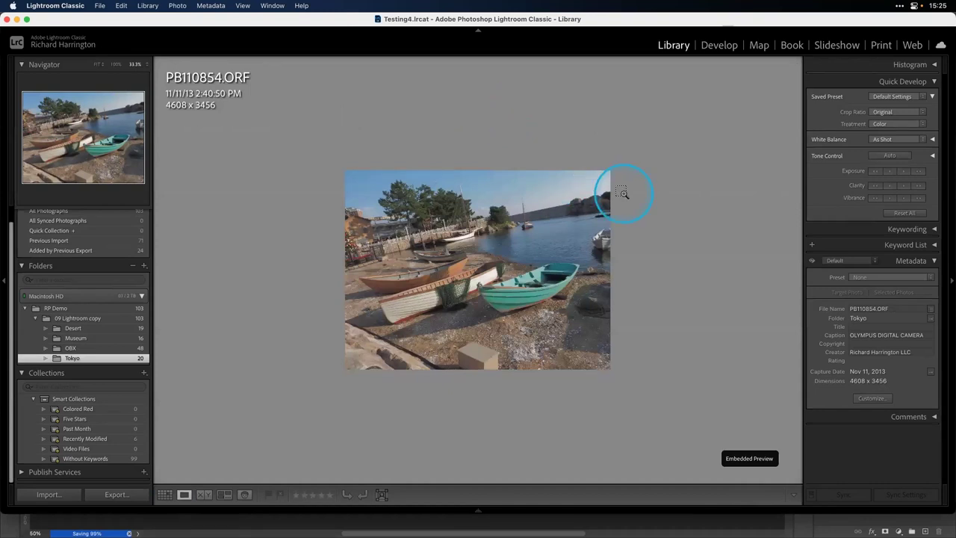
{"action": "key", "text": "super+0"}
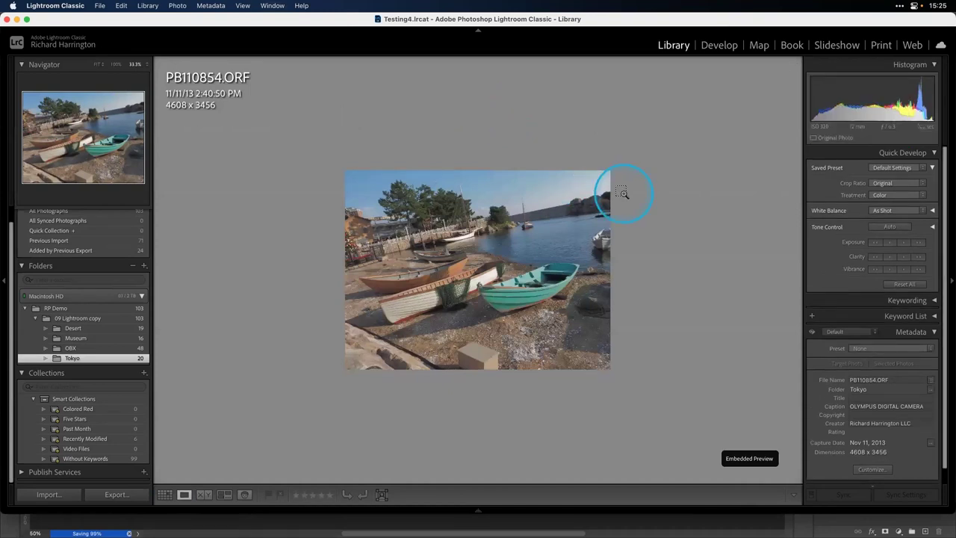
{"action": "left_click", "coordinate": [717, 51]}
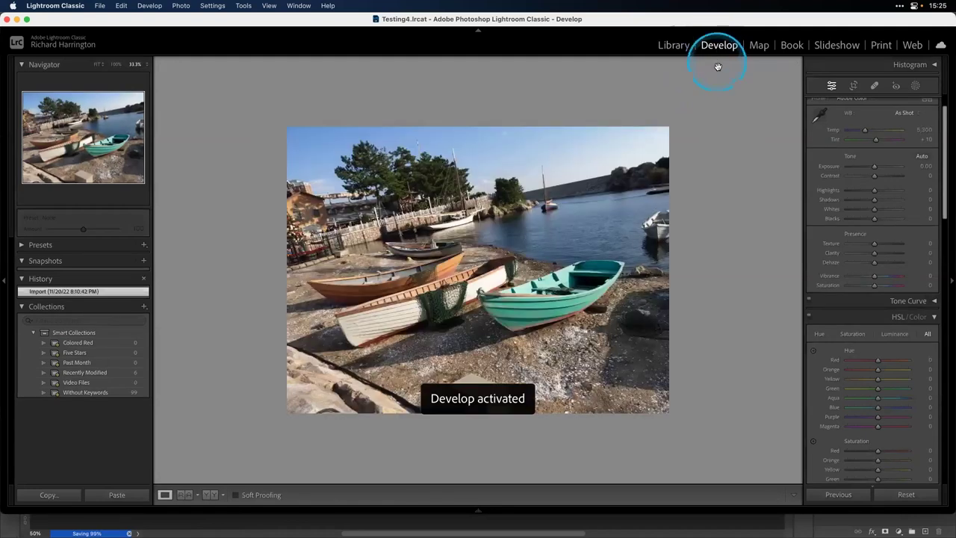
{"action": "key", "text": "super+equal"}
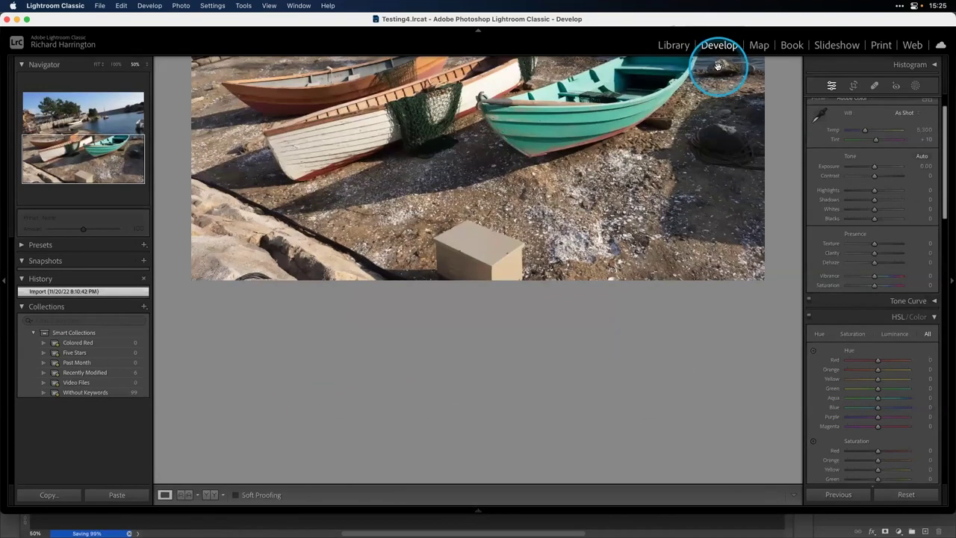
{"action": "key", "text": "super+minus"}
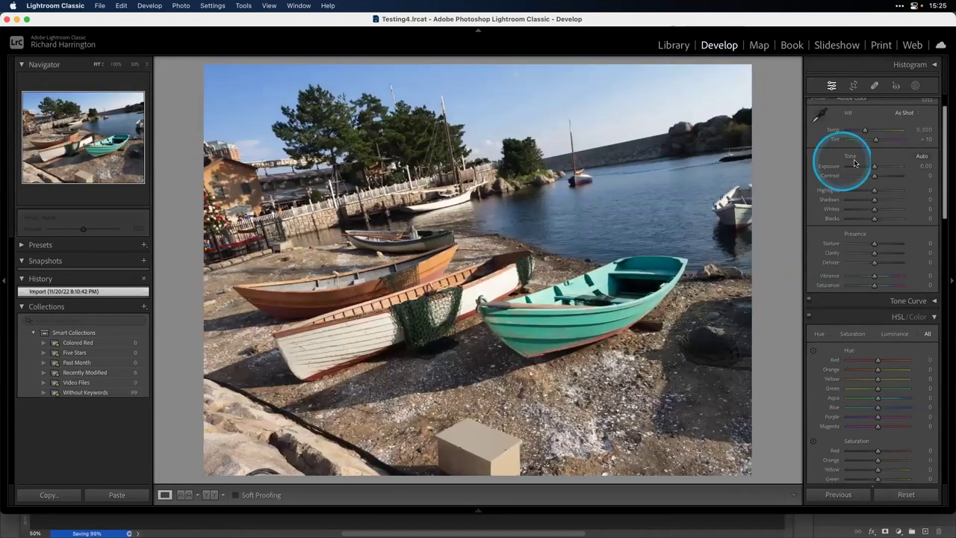
Add a sky mask with Exposure -1.01, Highlights -45, Whites 54, Texture 52 and Clarity 42
{"action": "left_click", "coordinate": [916, 85]}
{"action": "left_click", "coordinate": [872, 129]}
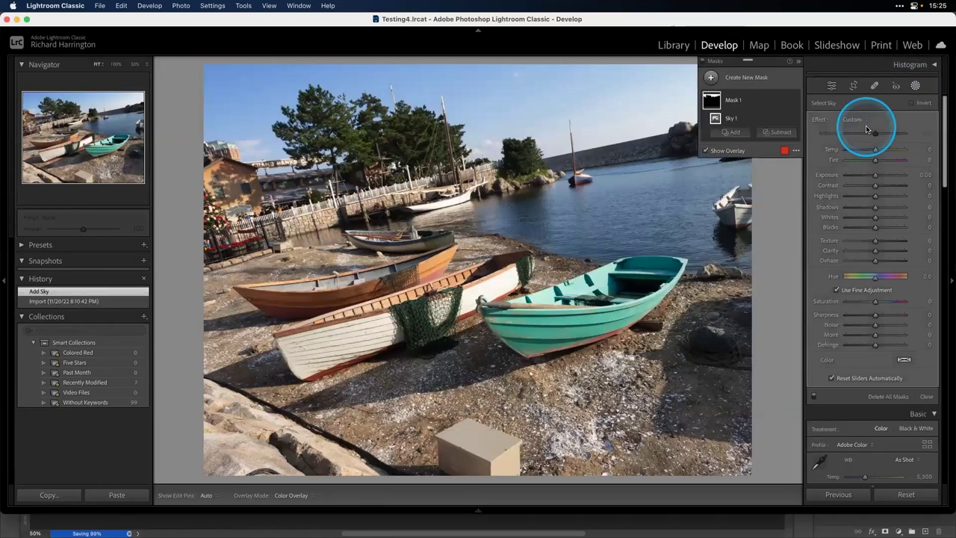
{"action": "scroll", "coordinate": [873, 183], "scroll_direction": "down", "scroll_amount": 1}
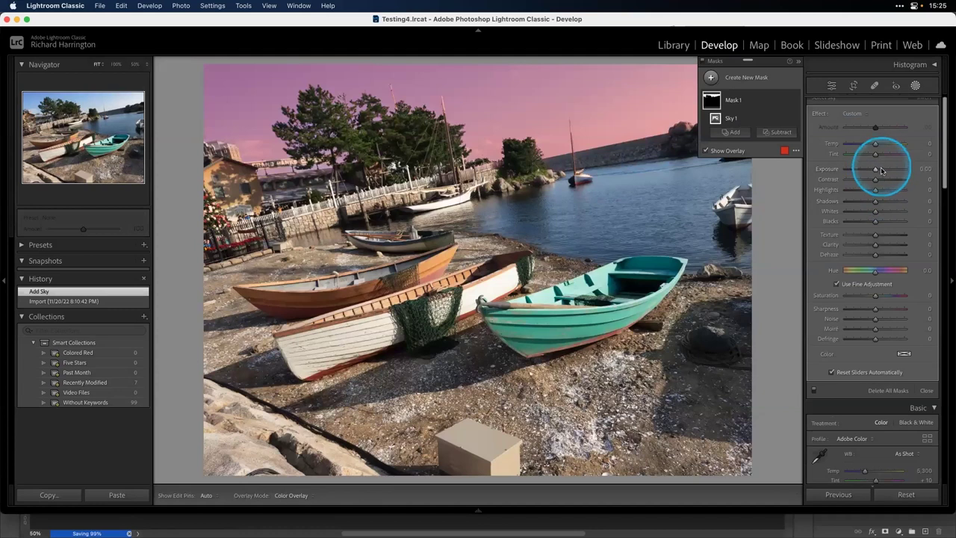
{"action": "left_click_drag", "start_coordinate": [876, 172], "coordinate": [868, 172]}
{"action": "left_click_drag", "start_coordinate": [875, 213], "coordinate": [860, 189]}
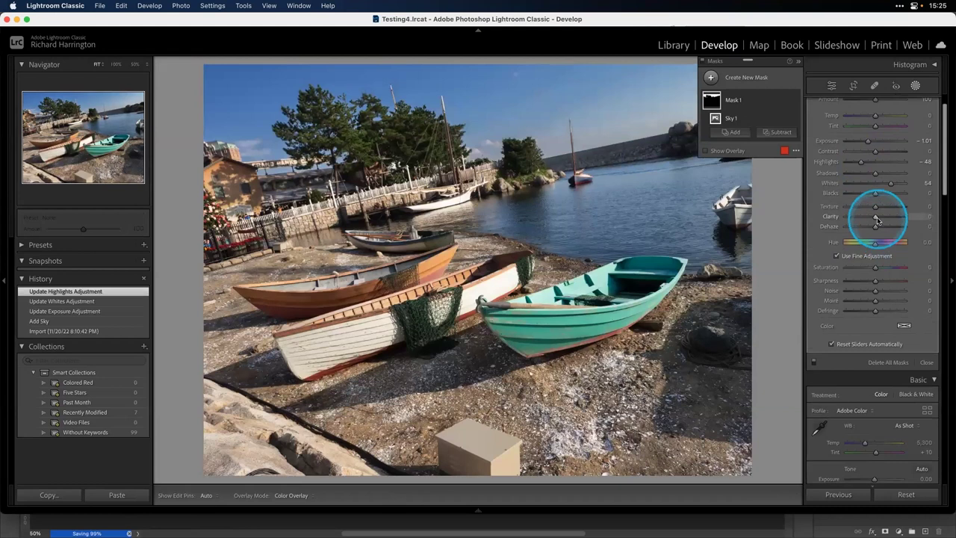
{"action": "left_click_drag", "start_coordinate": [884, 219], "coordinate": [889, 226]}
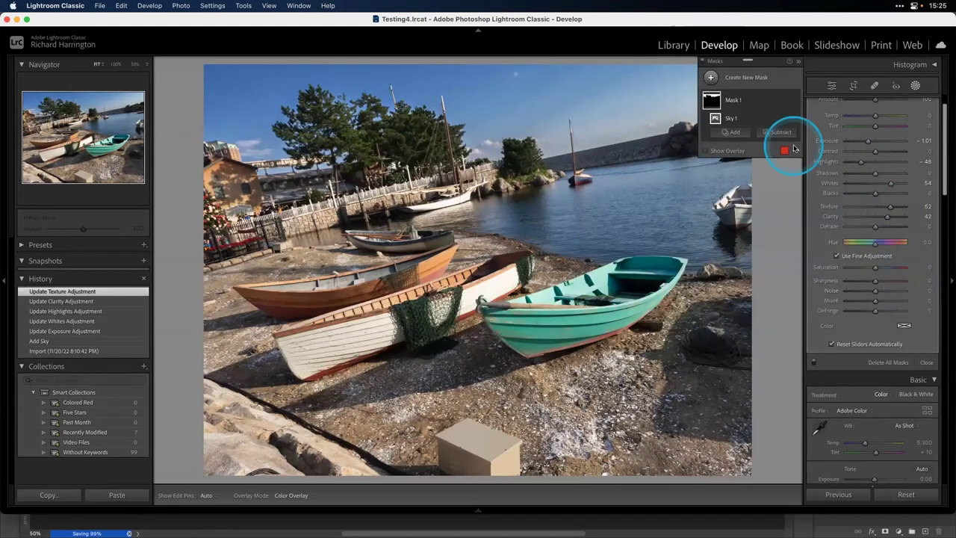
{"action": "left_click", "coordinate": [713, 77]}
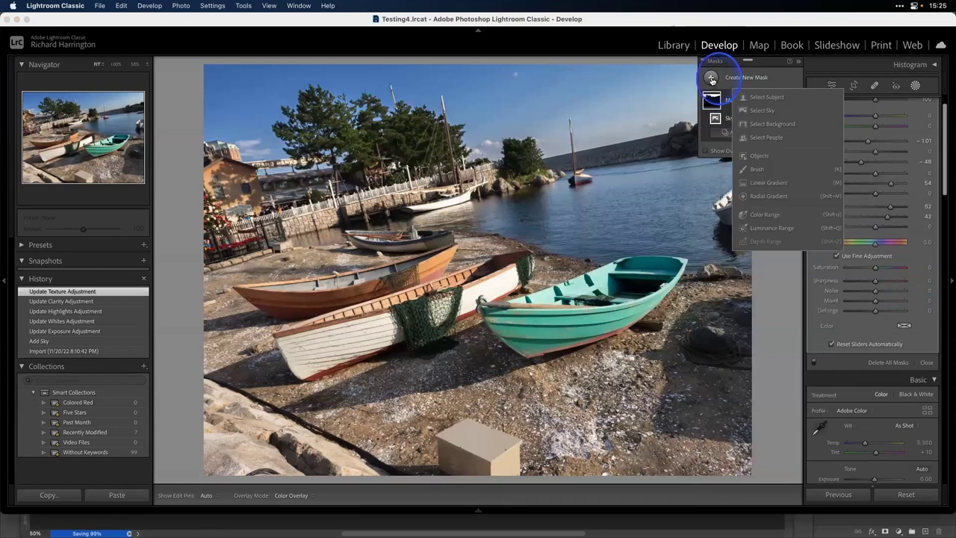
Mask the boats with Select Subject and set Sharpness 71, Texture 73, Clarity 100
{"action": "left_click", "coordinate": [753, 97]}
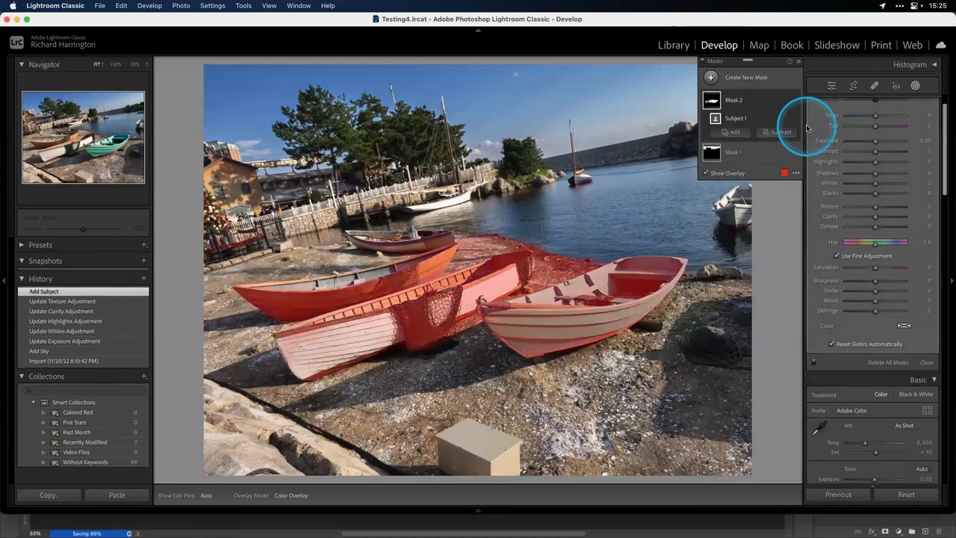
{"action": "scroll", "coordinate": [844, 187], "scroll_direction": "down", "scroll_amount": 1}
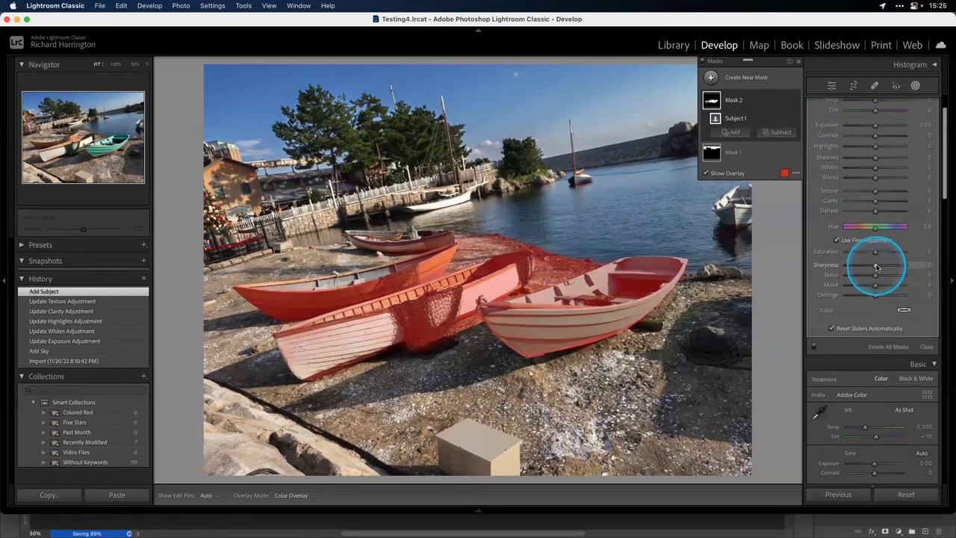
{"action": "left_click_drag", "start_coordinate": [876, 265], "coordinate": [890, 268]}
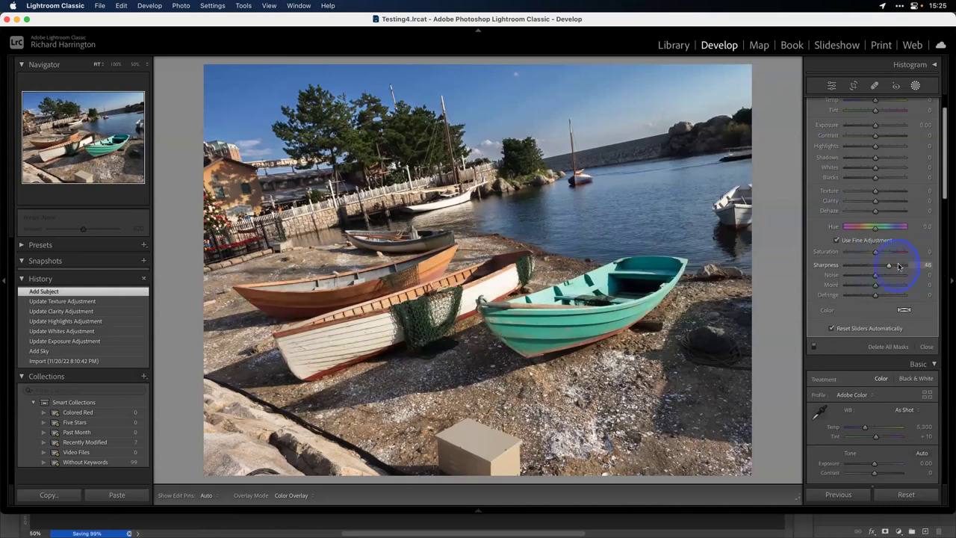
{"action": "left_click_drag", "start_coordinate": [896, 268], "coordinate": [897, 267]}
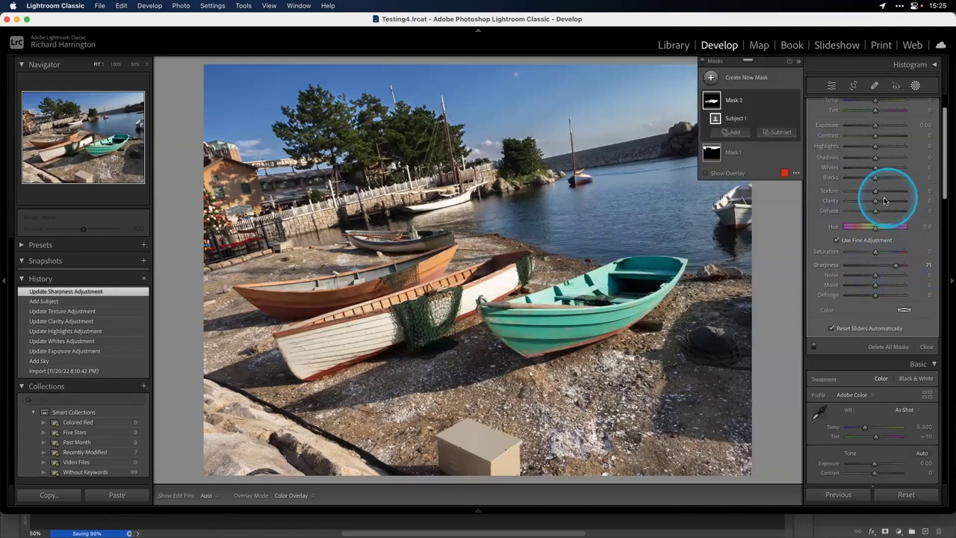
{"action": "left_click_drag", "start_coordinate": [875, 193], "coordinate": [916, 202]}
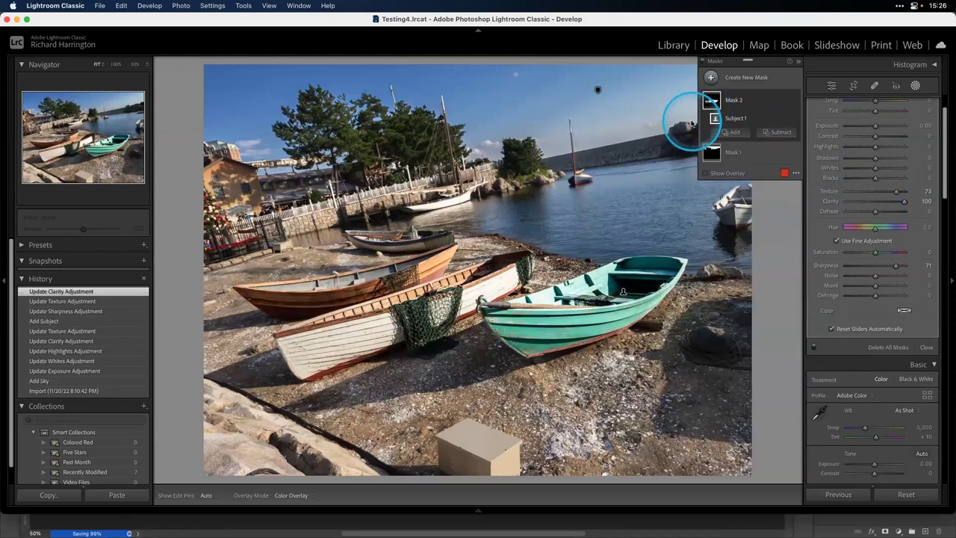